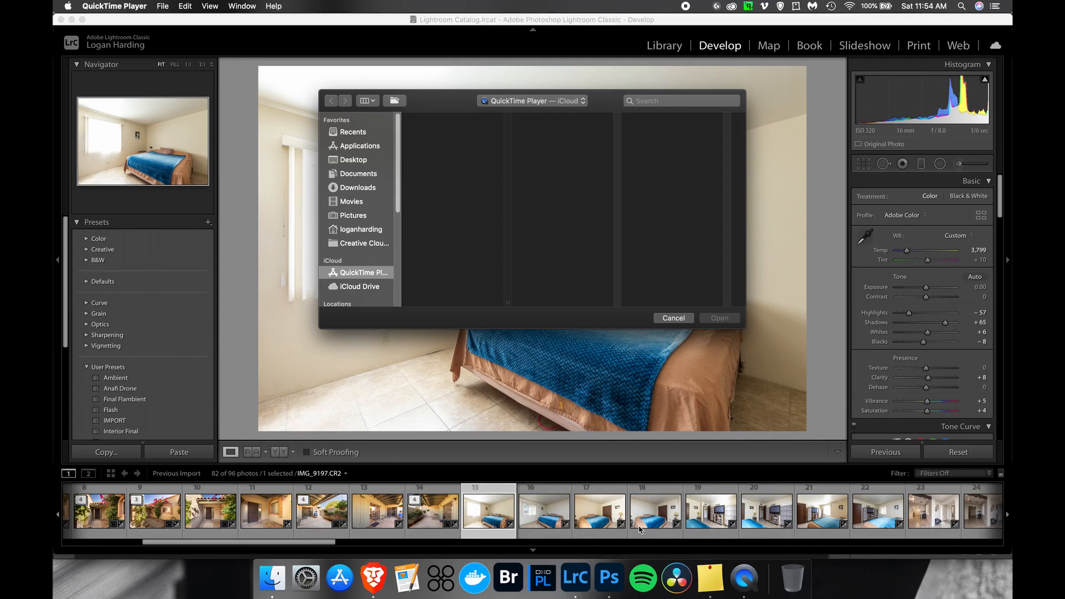
Switch to Lightroom Classic and reset the develop settings of the bedroom photos IMG_9197 and IMG_9200.
left_click(447, 50)
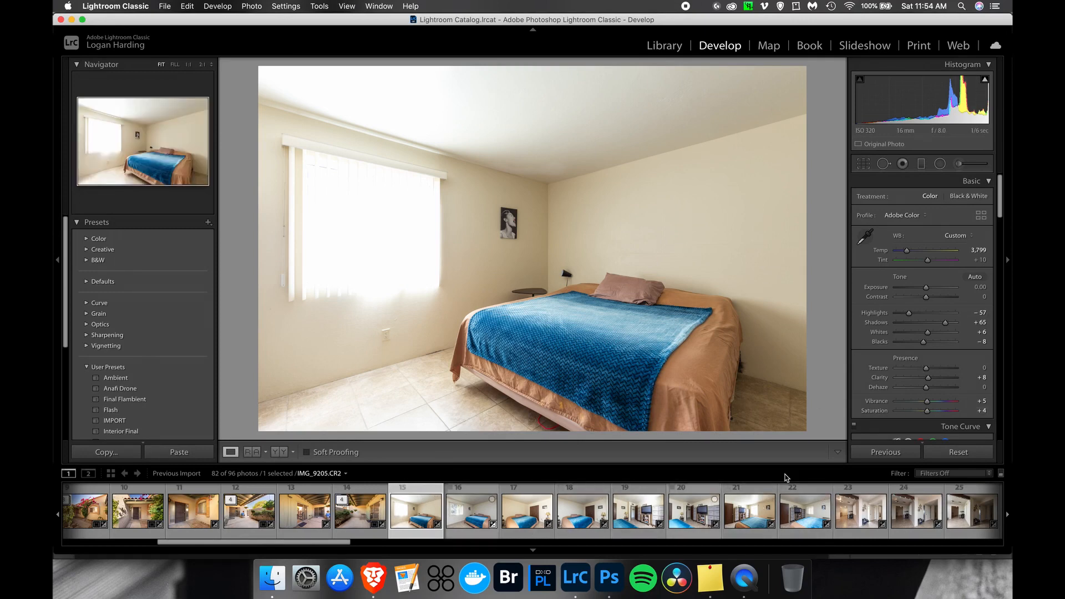
left_click(959, 452)
key("Right")
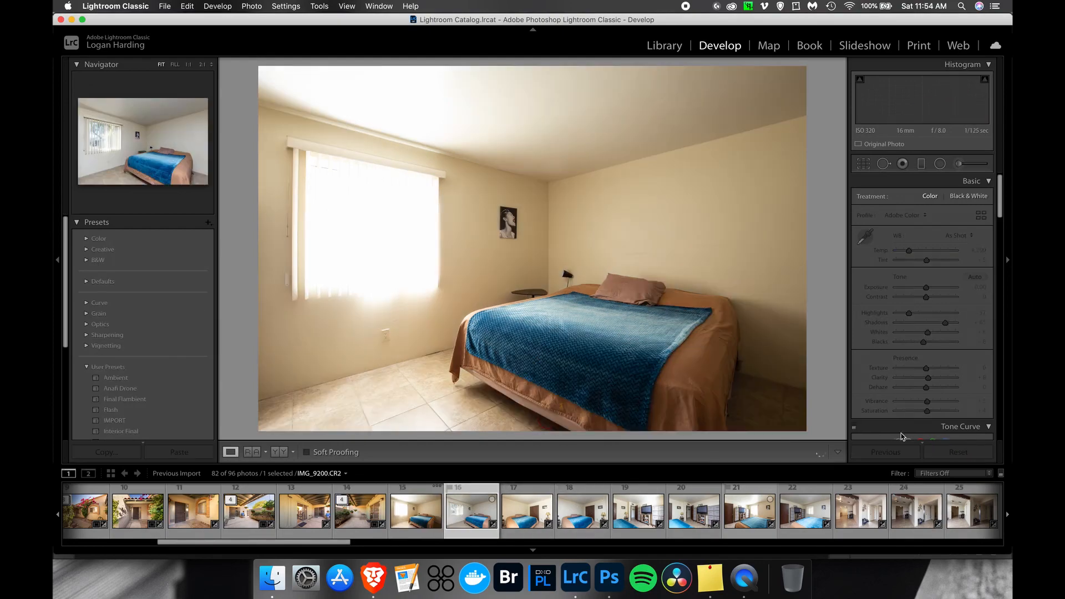
left_click(958, 452)
left_click(412, 517)
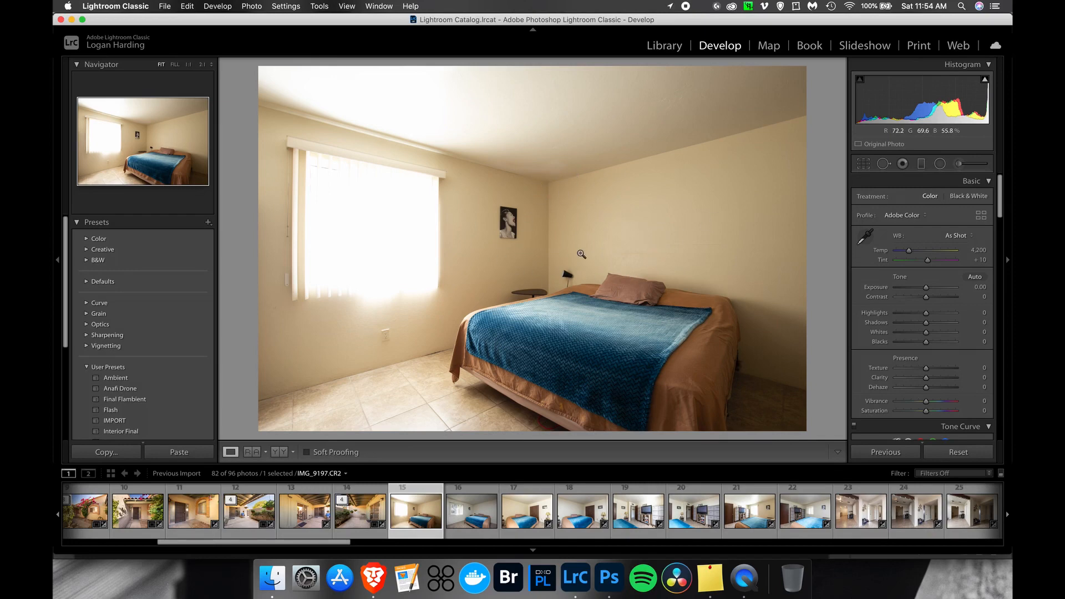
Compare the unedited IMG_9200 with IMG_9197 and apply the IMPORT user preset to IMG_9197.
left_click(468, 516)
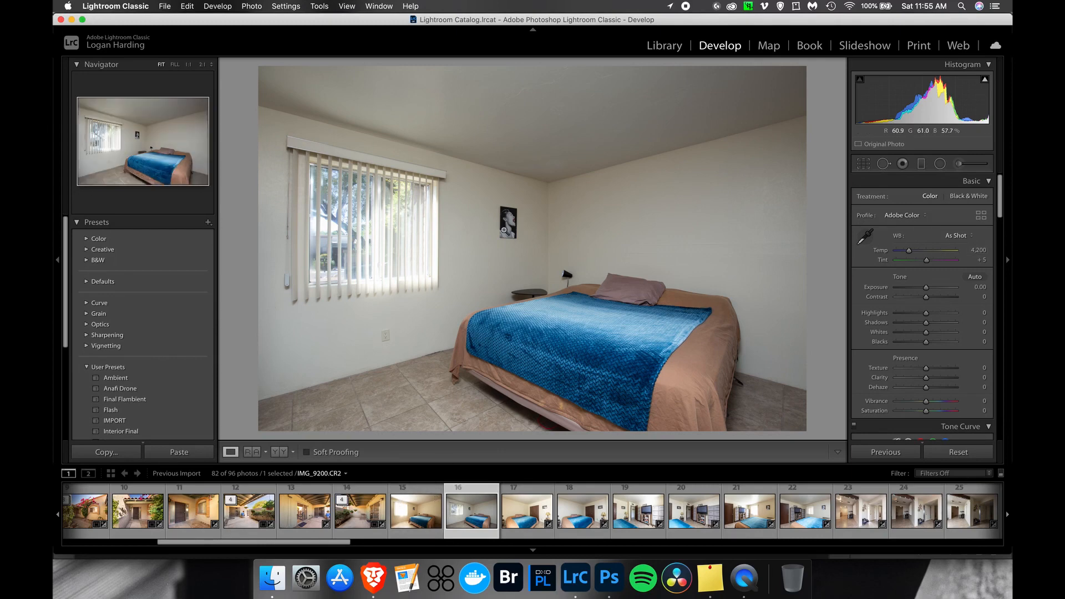
key("Left")
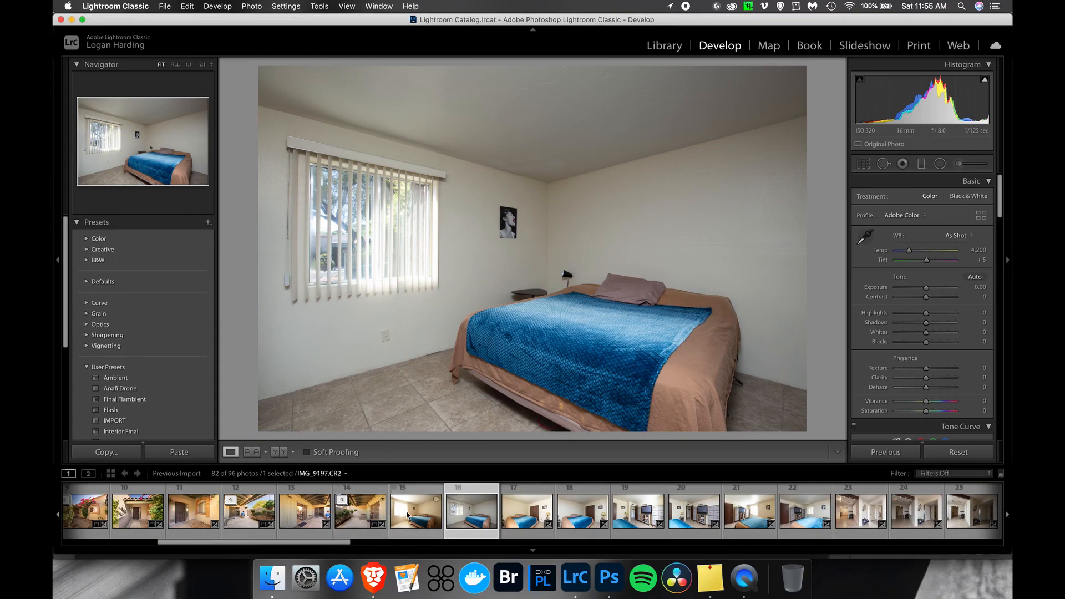
left_click(124, 422)
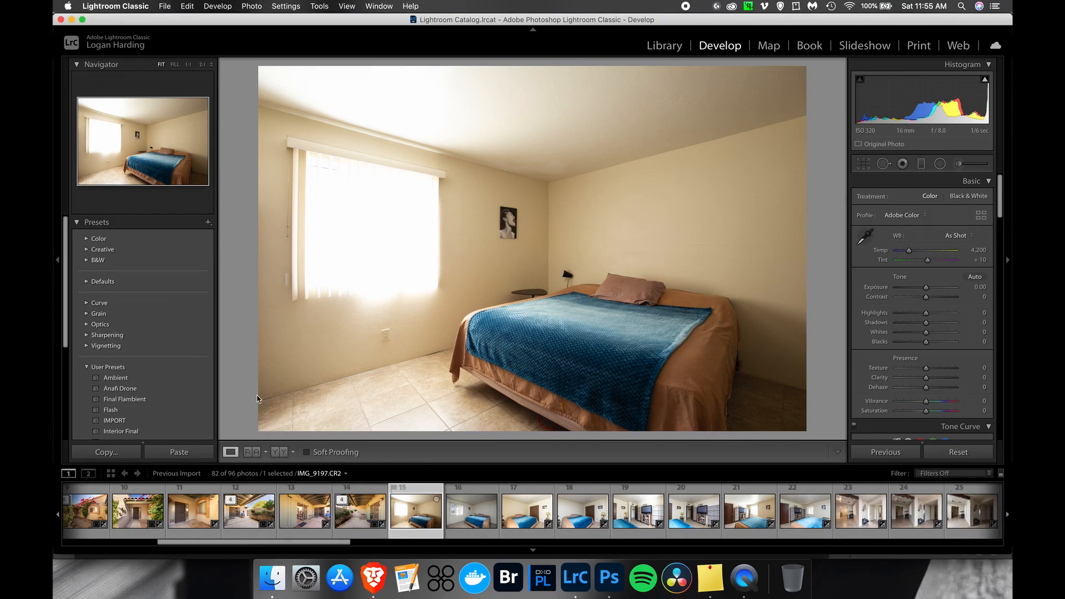
left_click(127, 422)
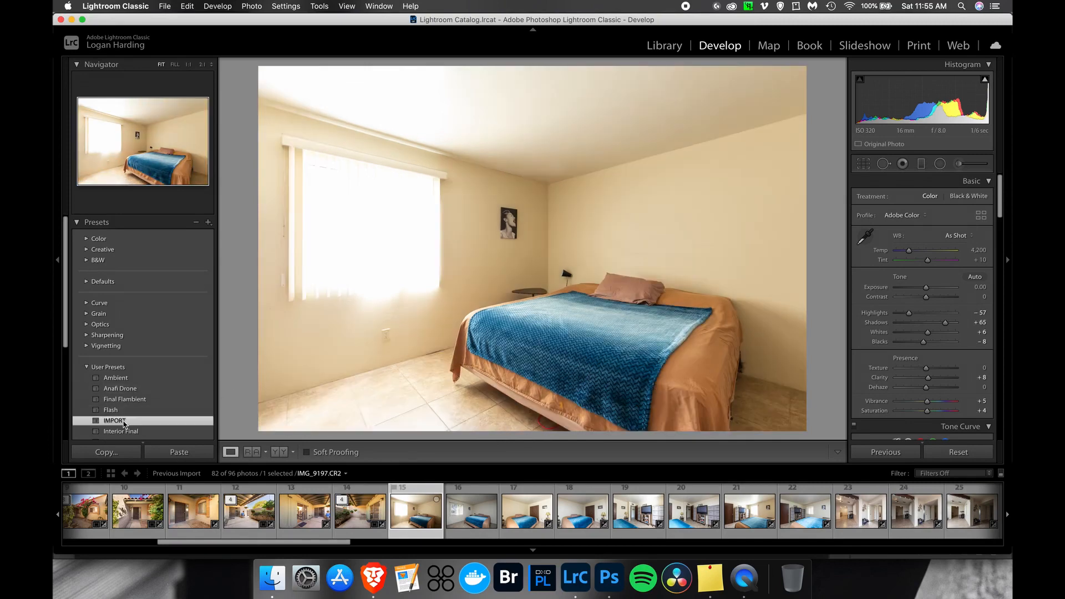
Examine the IMPORT preset's tone, presence, color, sharpening, lens correction and transform settings on IMG_9197.
scroll(905, 267, "down", 3)
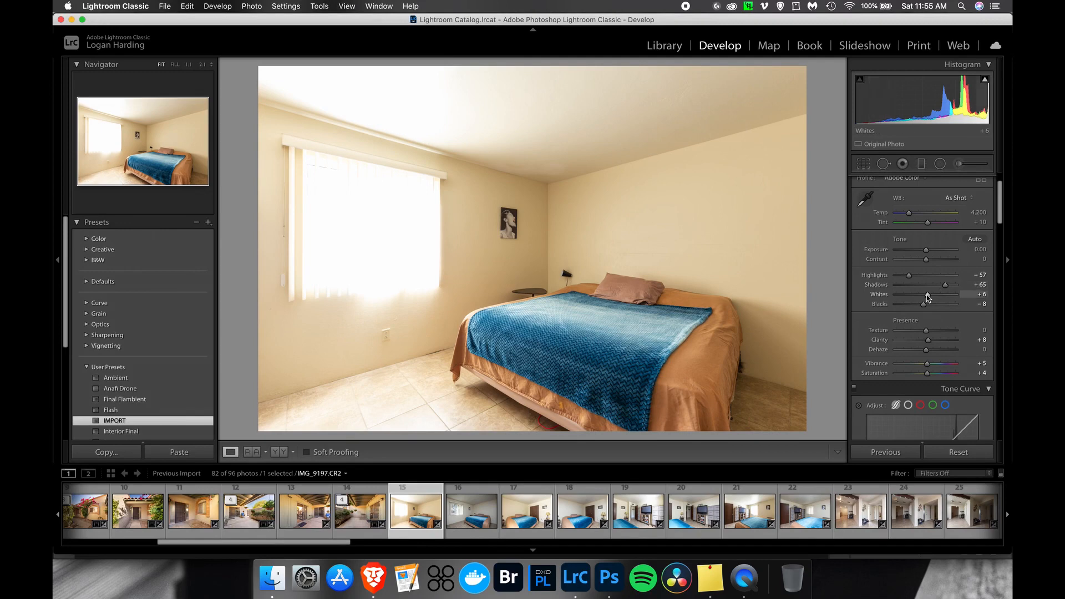
scroll(917, 309, "down", 2)
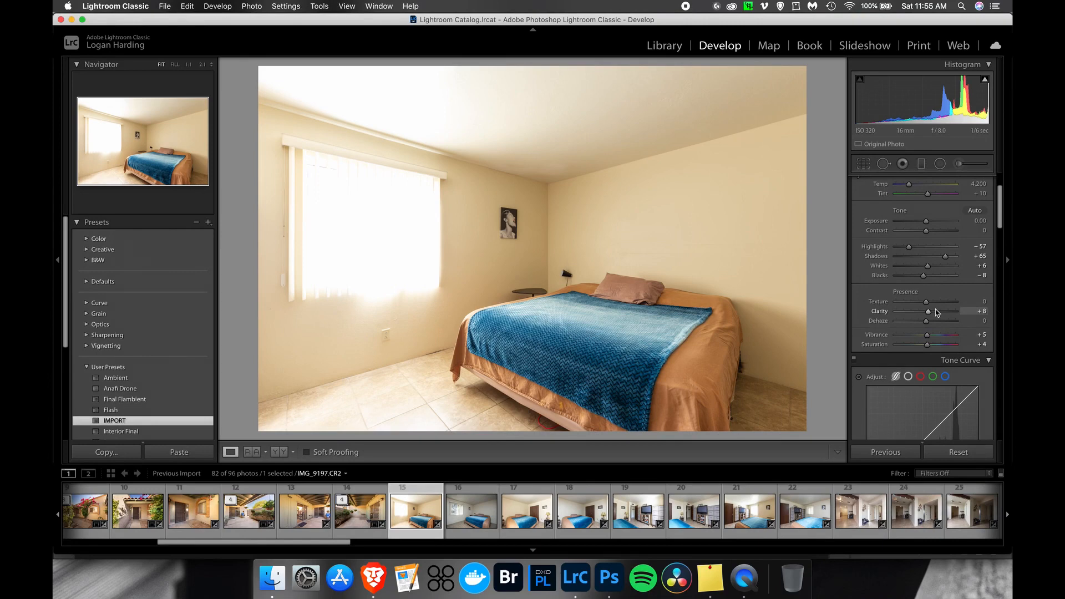
scroll(937, 313, "down", 3)
scroll(936, 297, "down", 15)
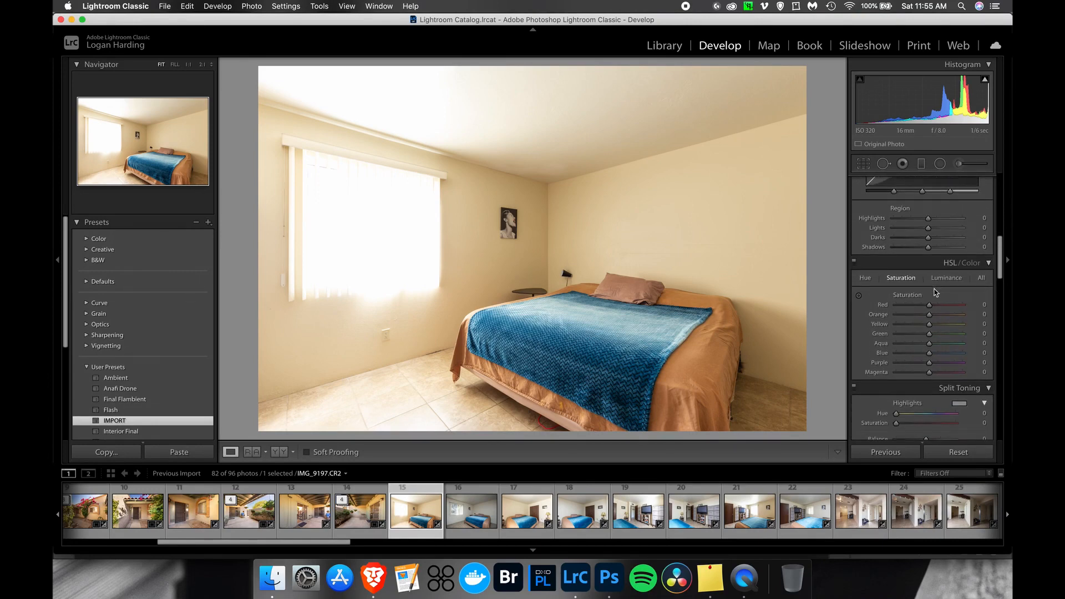
scroll(937, 294, "down", 10)
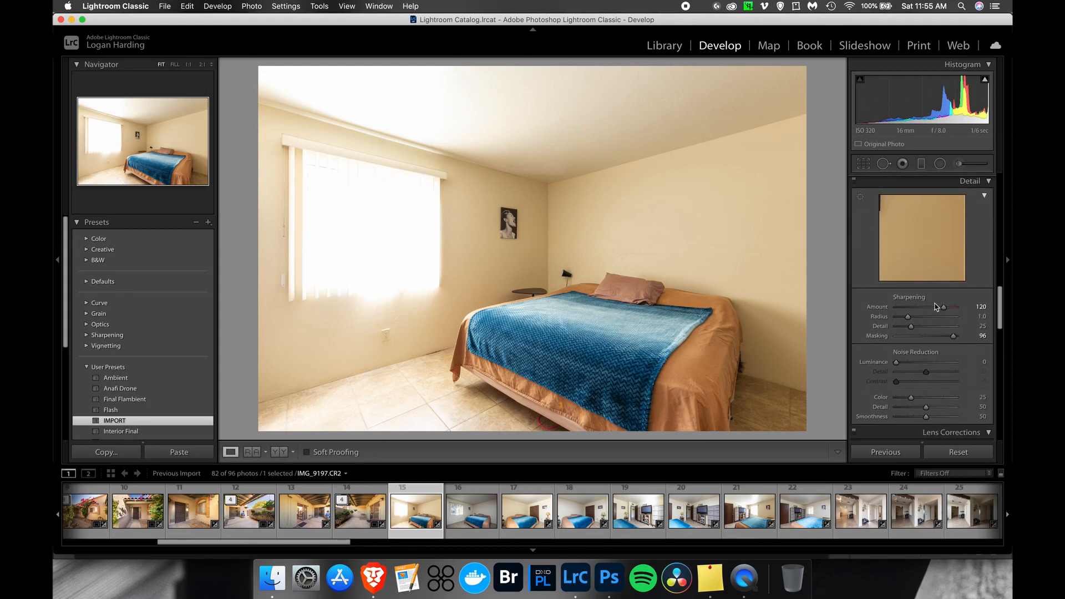
left_click_drag(889, 215, 937, 265)
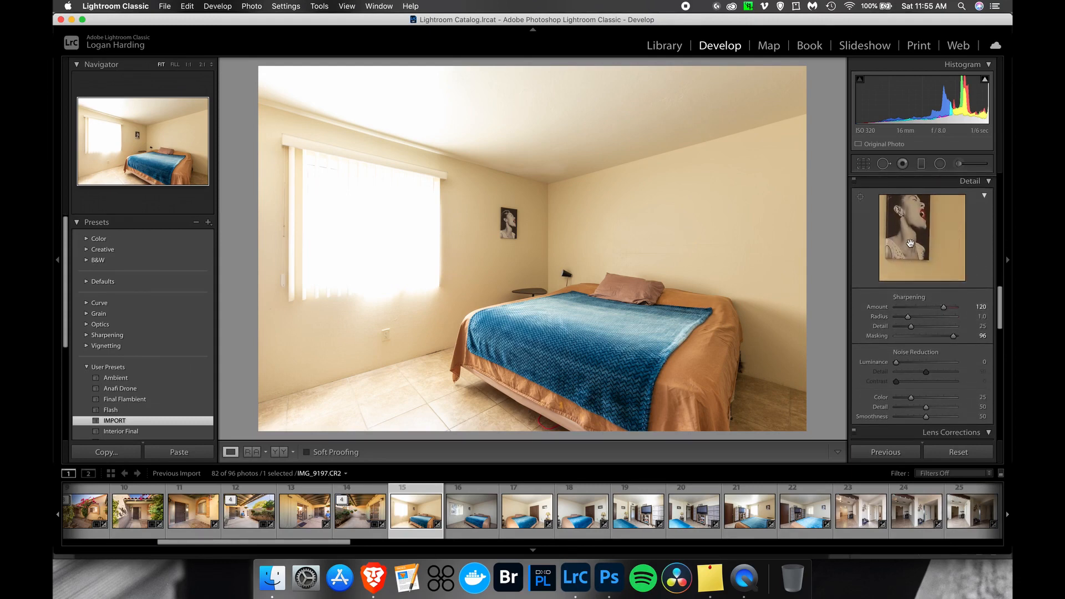
scroll(908, 246, "down", 8)
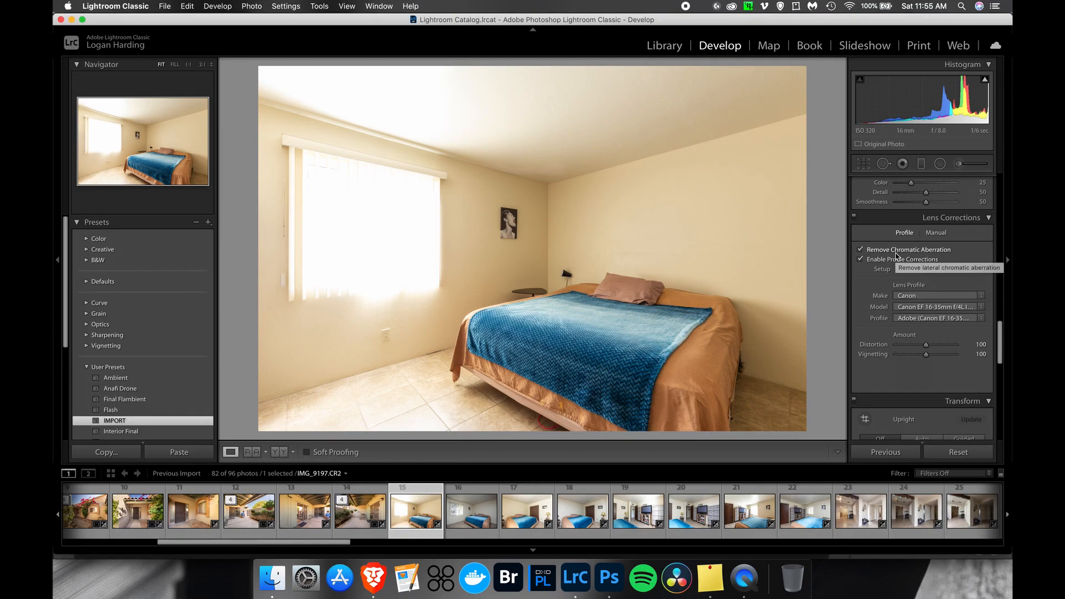
scroll(883, 318, "down", 5)
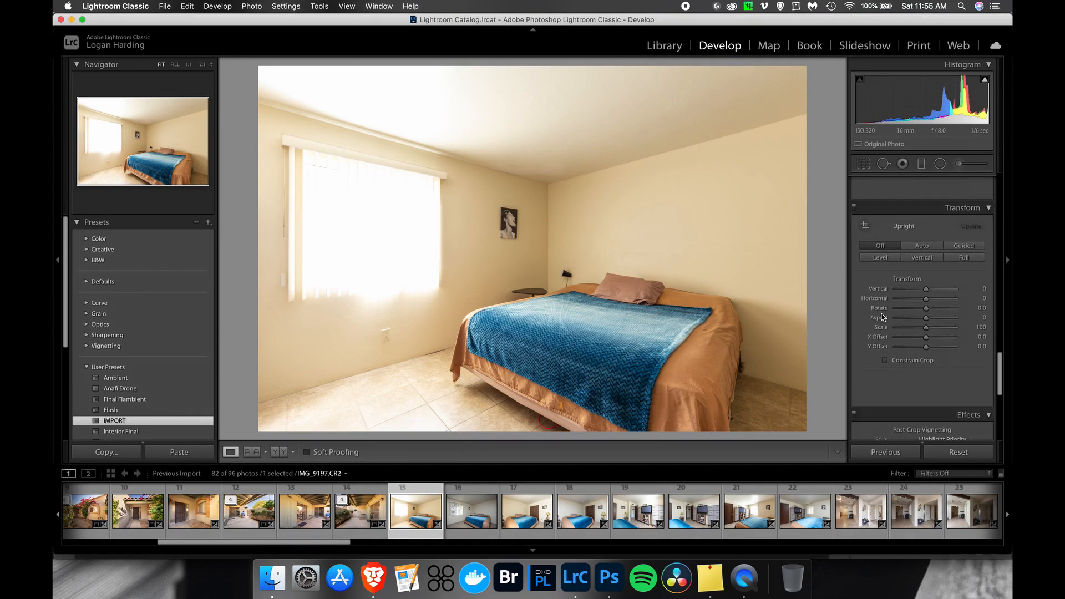
scroll(883, 317, "up", 15)
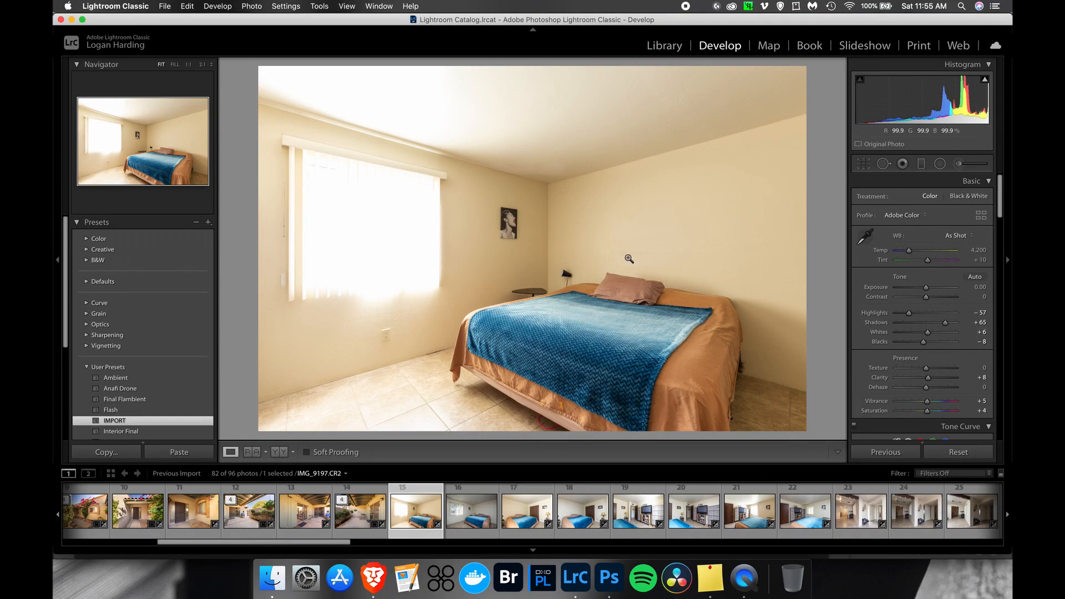
Reset IMG_9197 and apply the IMPORT user preset to both IMG_9197 and IMG_9200.
left_click(959, 453)
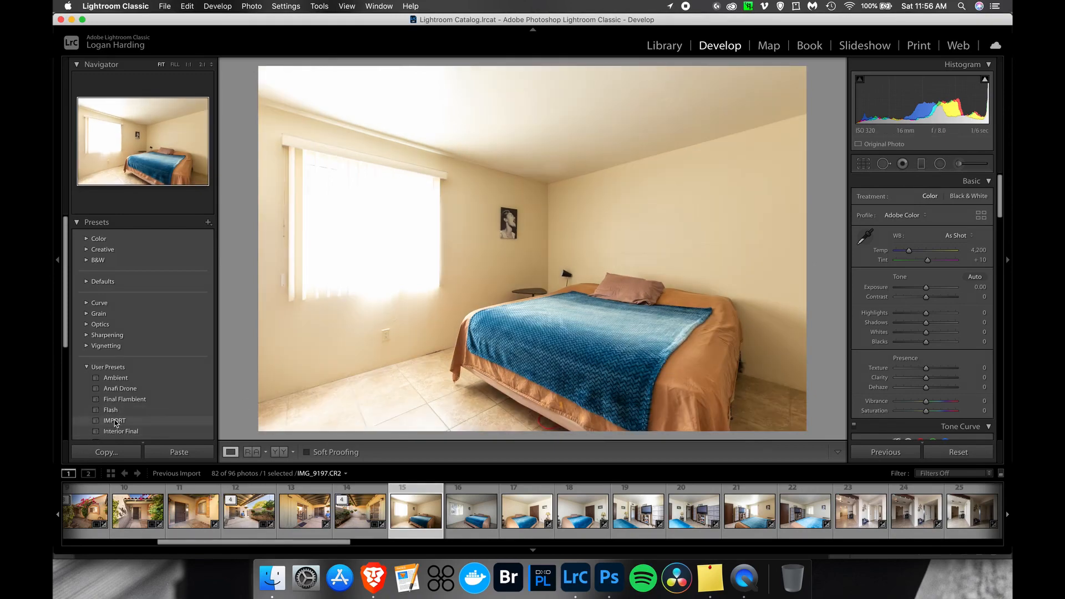
left_click(483, 526)
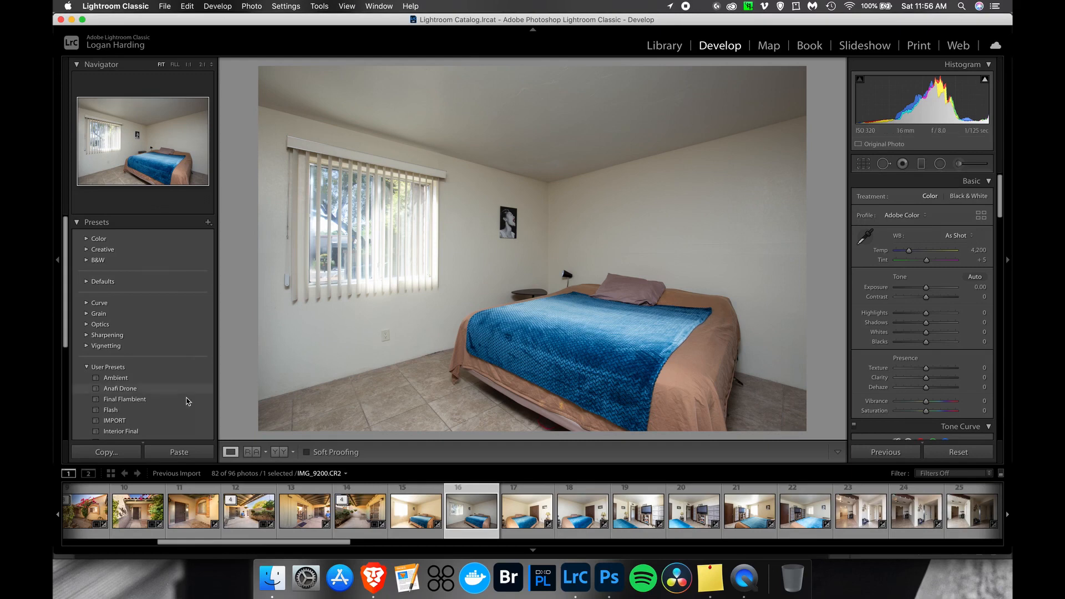
left_click(120, 421)
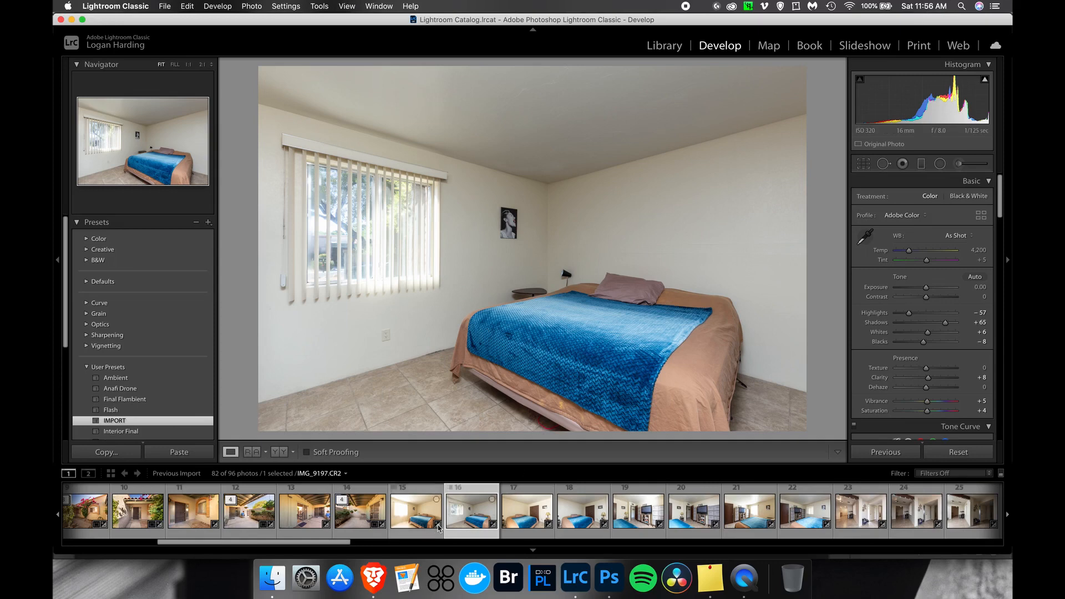
Set the white balance temperature of IMG_9197 to 4,014 and of IMG_9200 to 4,446, and compare the two photos.
left_click(414, 523)
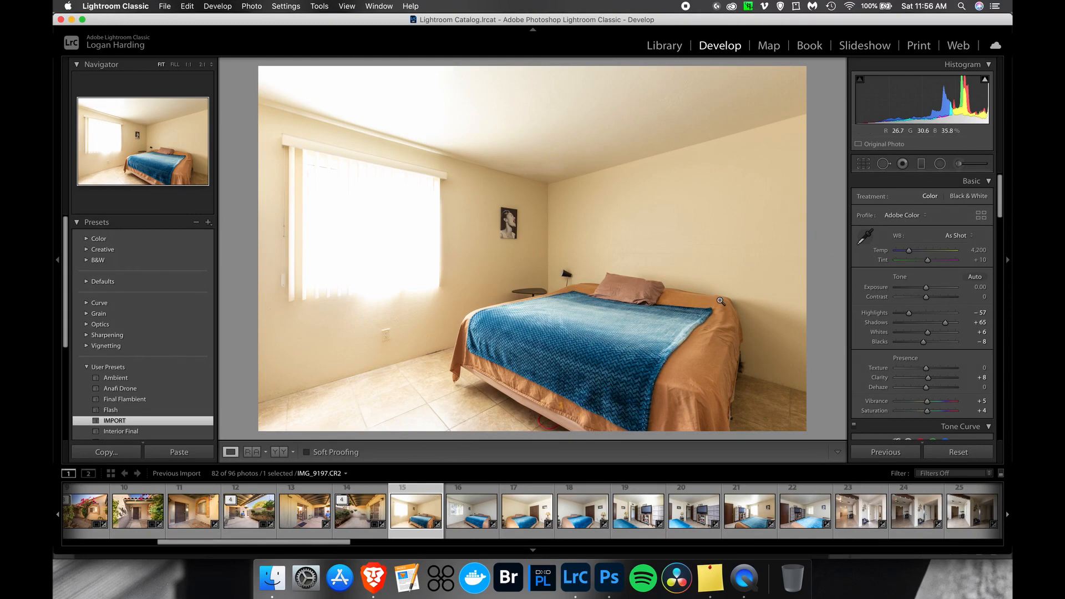
left_click_drag(909, 254, 908, 253)
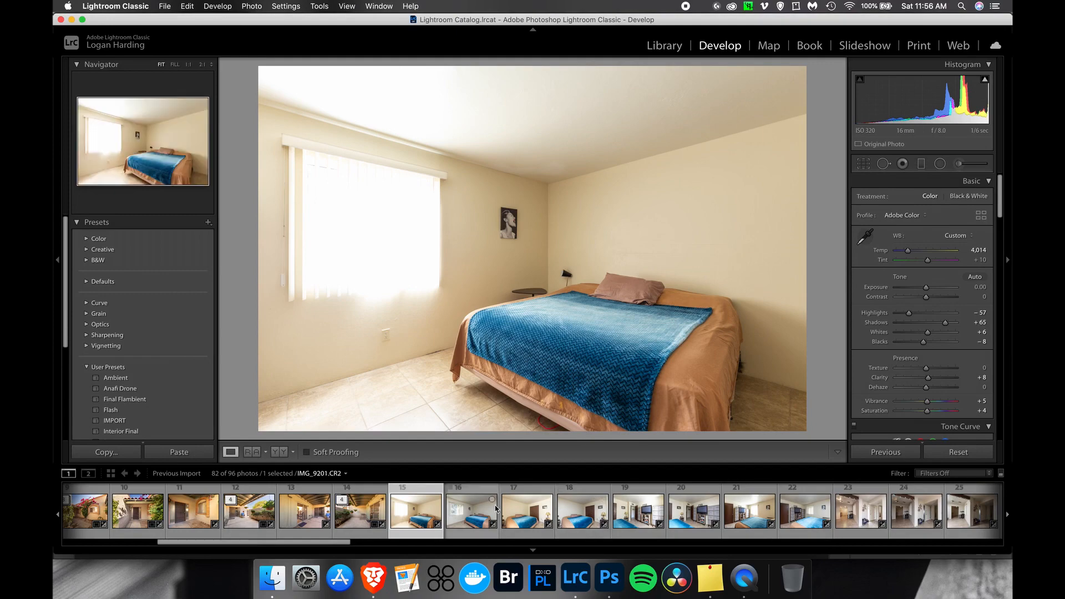
key("Right")
left_click_drag(909, 251, 913, 254)
left_click(410, 515)
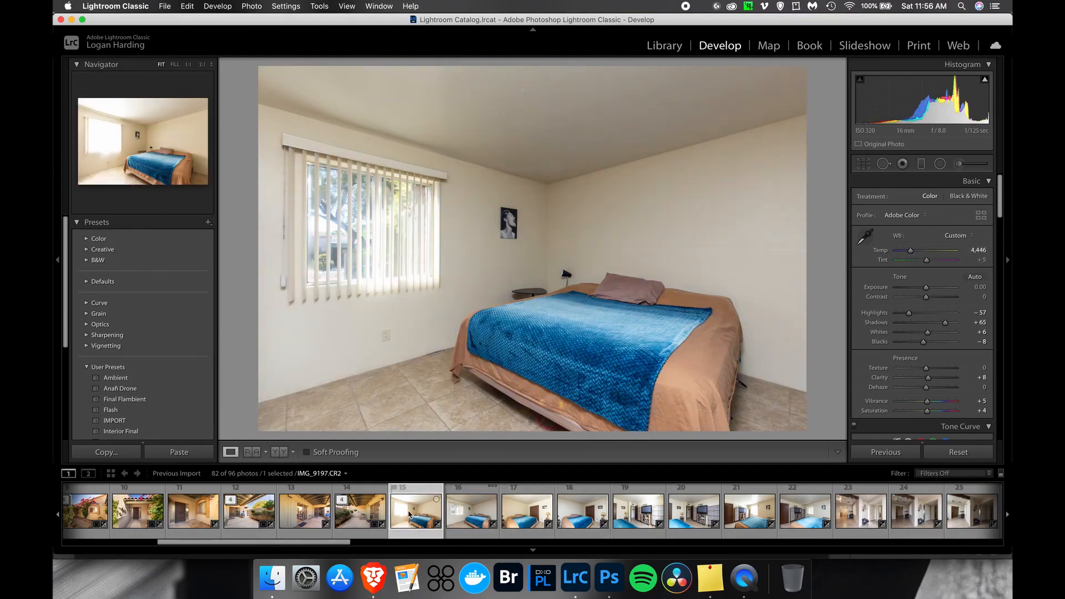
key("Left")
key("Left")
key("Right")
key("Right")
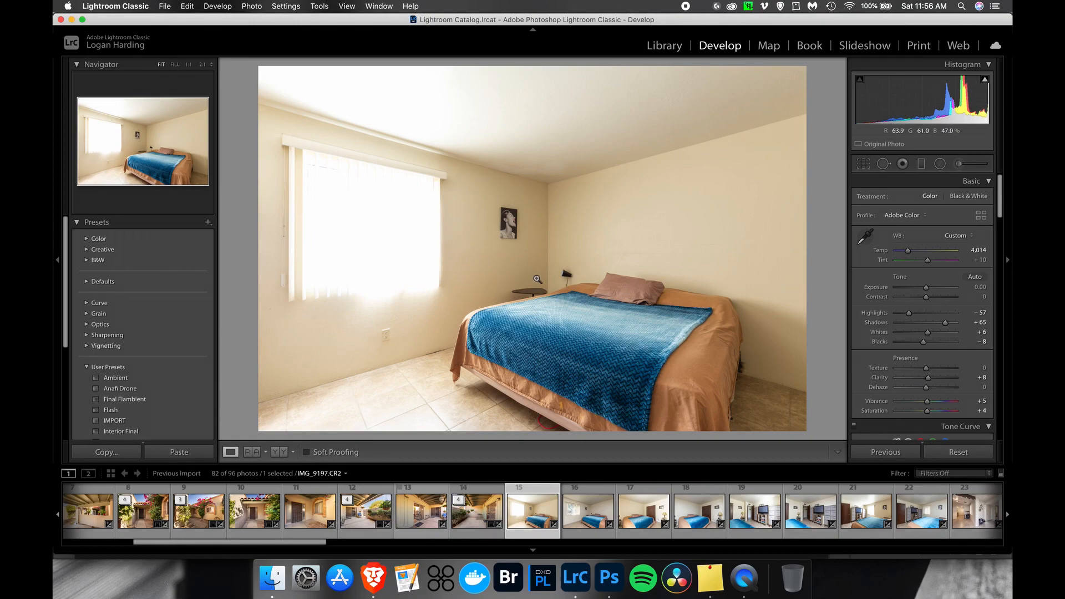
key("Right")
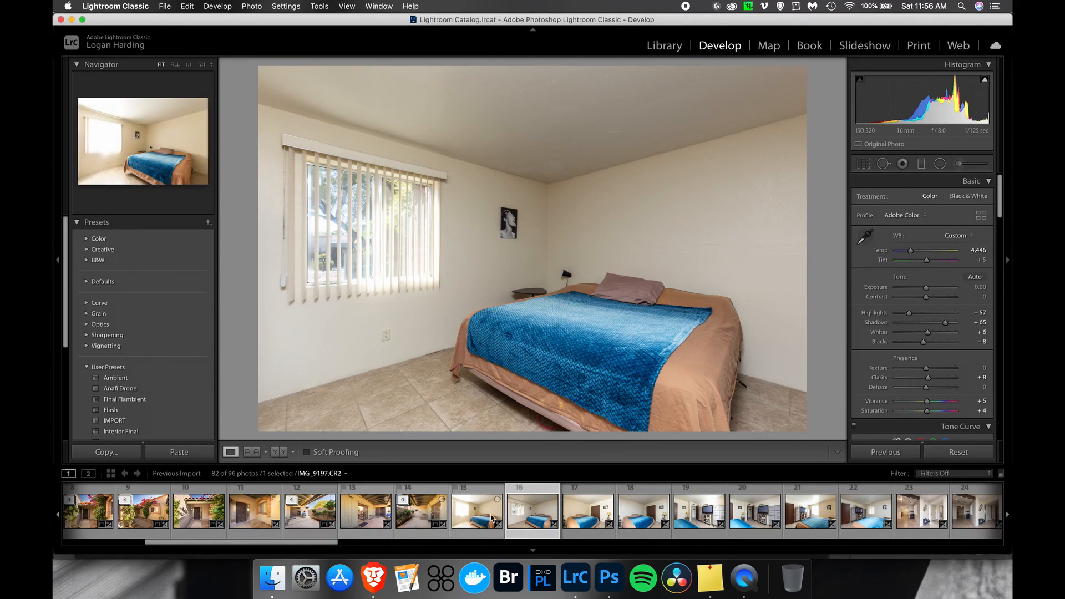
Set the exposure of bedroom photo IMG_9203 to −0.80 and check it against IMG_9197 and IMG_9200.
left_click(641, 517)
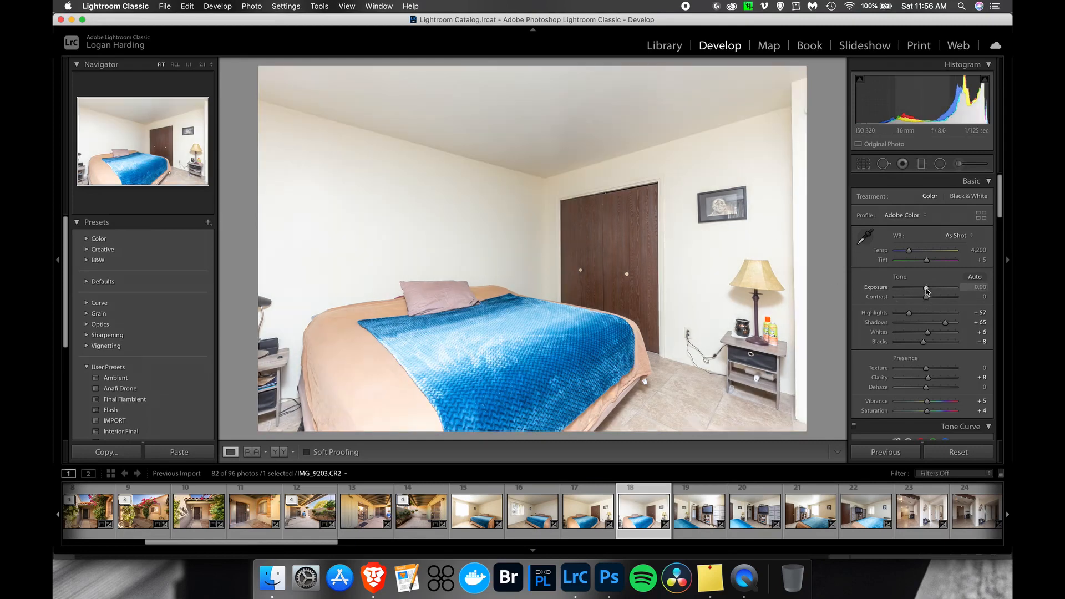
left_click_drag(925, 288, 922, 288)
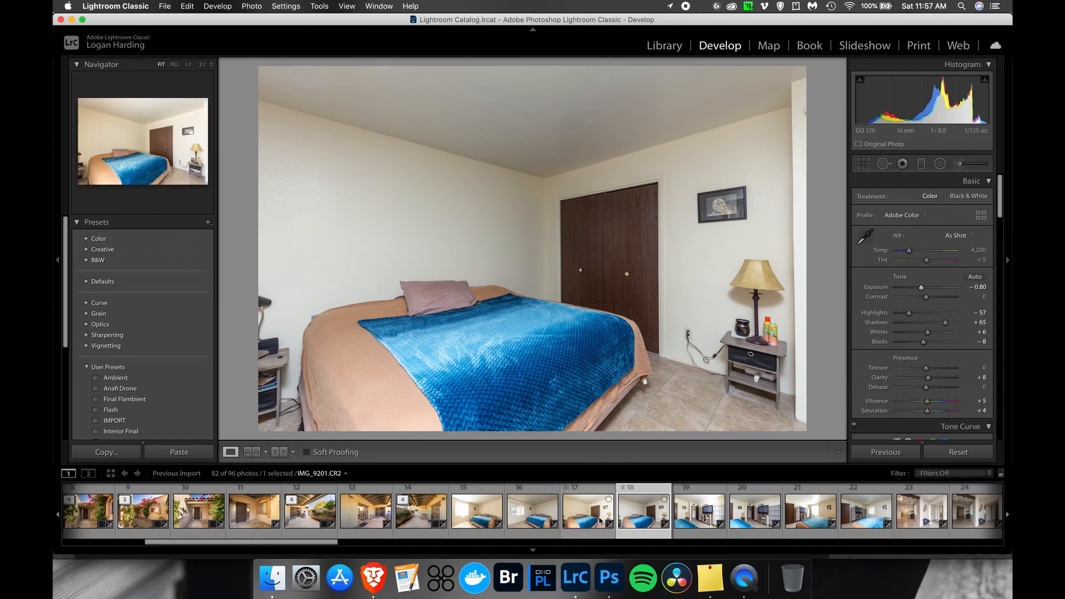
left_click(487, 516)
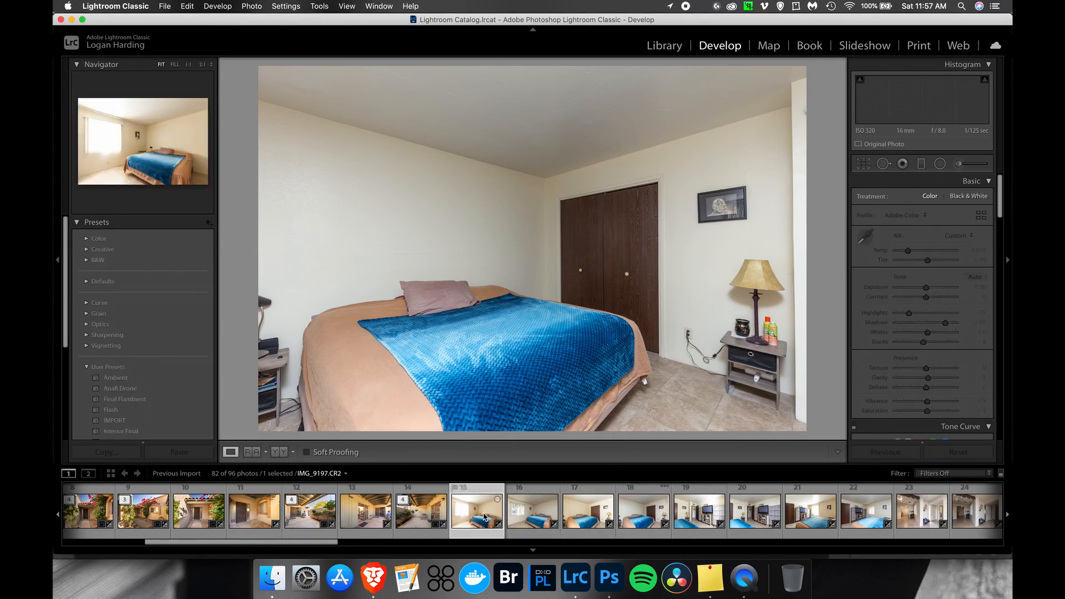
left_click(533, 517)
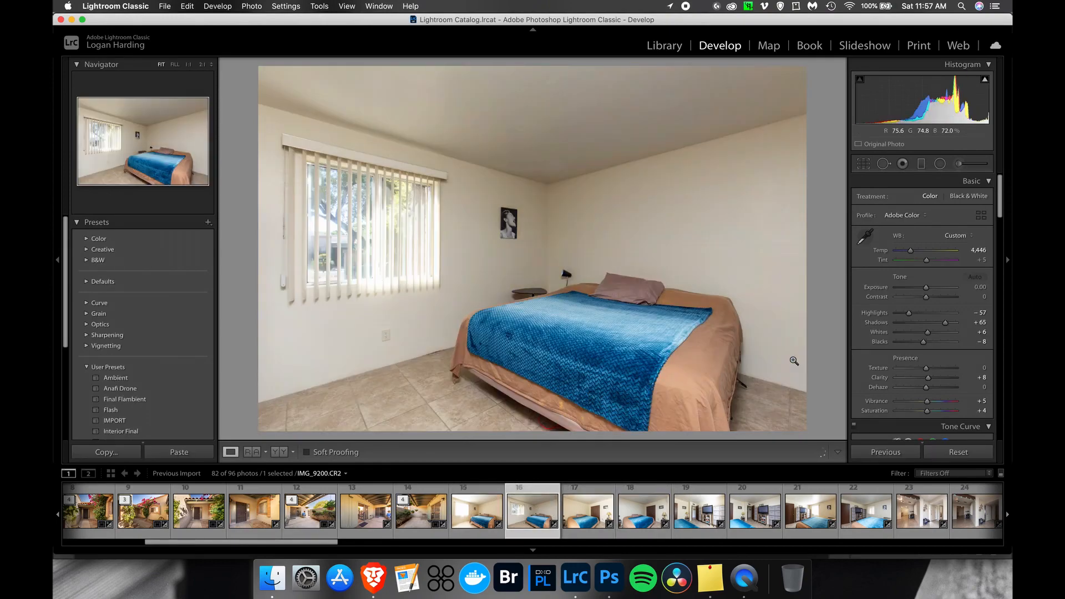
Reset the entryway photo IMG_9209 and apply the IMPORT user preset to it.
scroll(699, 510, "down", 5)
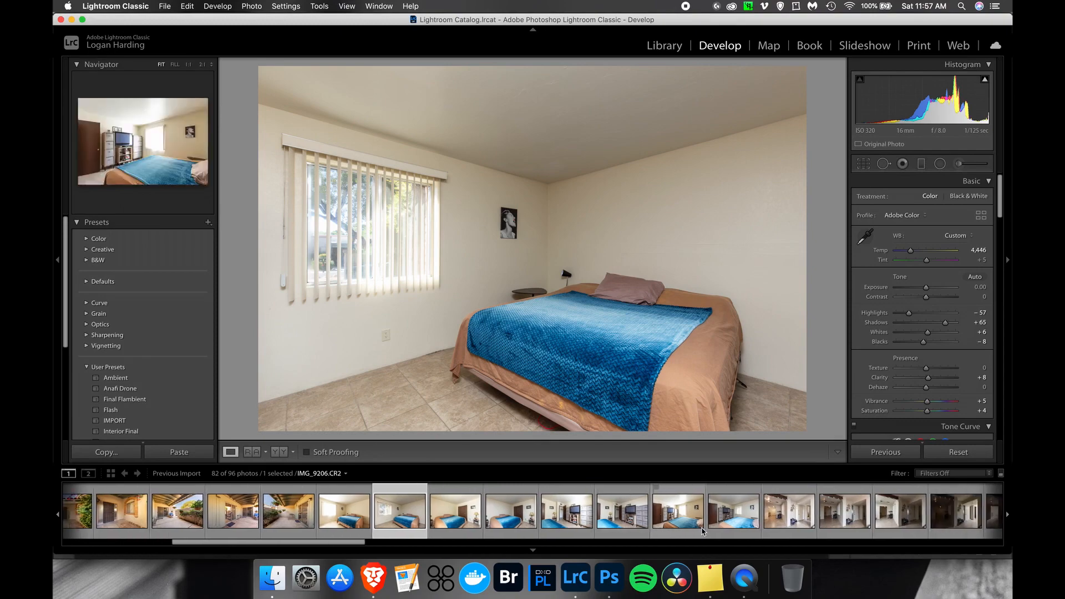
left_click(777, 517)
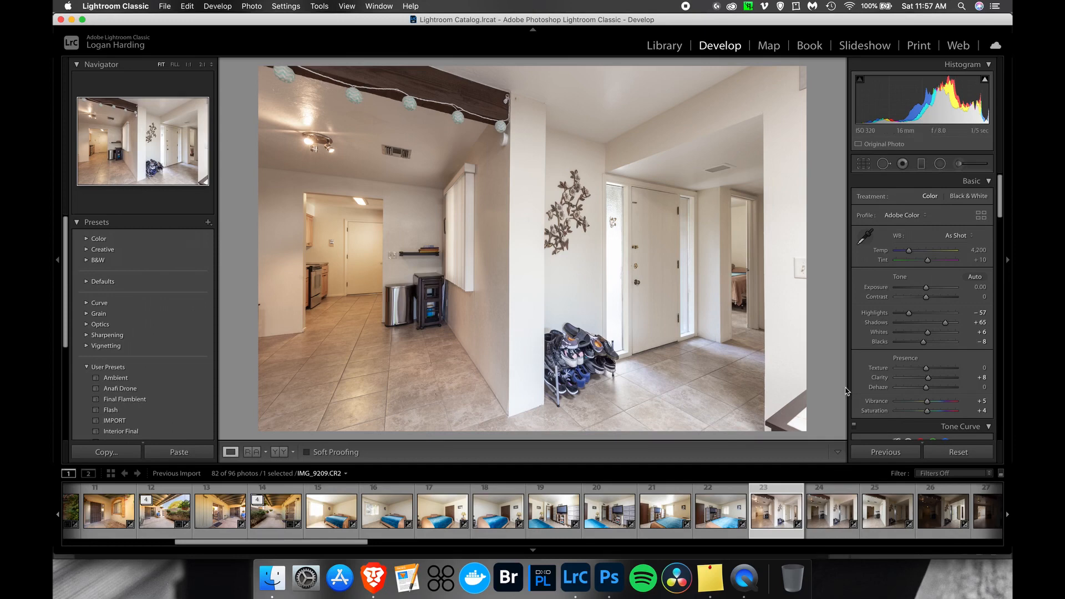
left_click(959, 452)
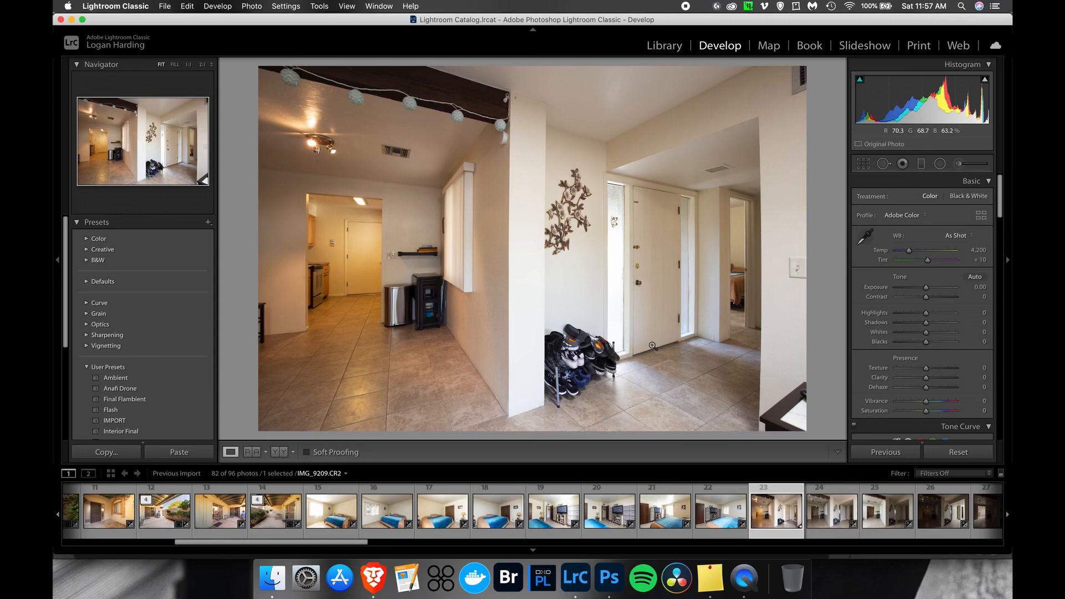
left_click(126, 421)
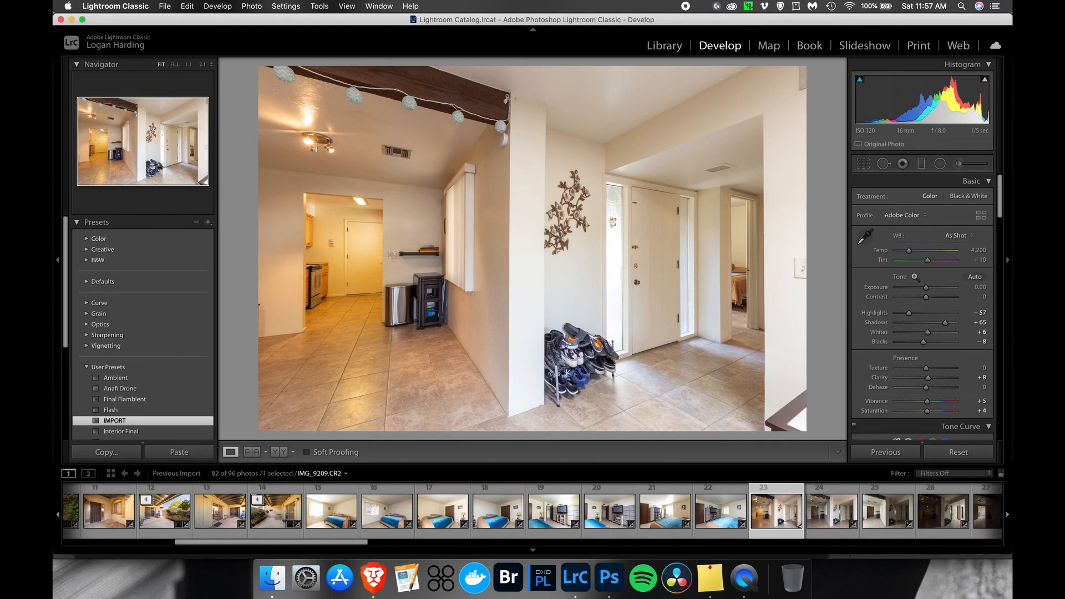
Reduce the color saturation in IMG_9209, setting Orange to −36 and Yellow to −35.
scroll(905, 342, "down", 10)
scroll(905, 342, "down", 3)
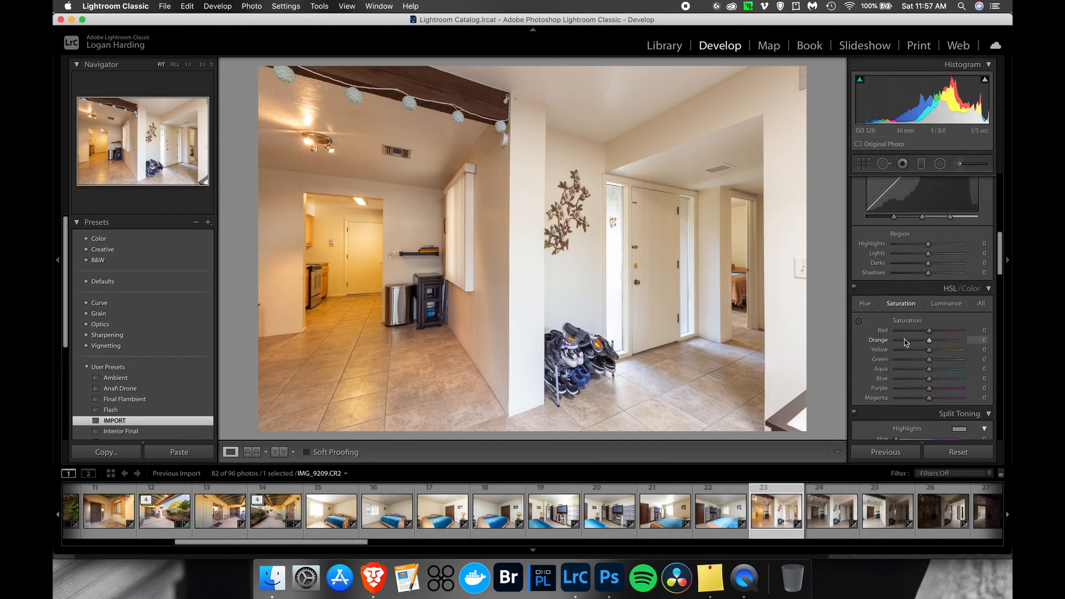
left_click_drag(929, 341, 919, 354)
left_click(919, 352)
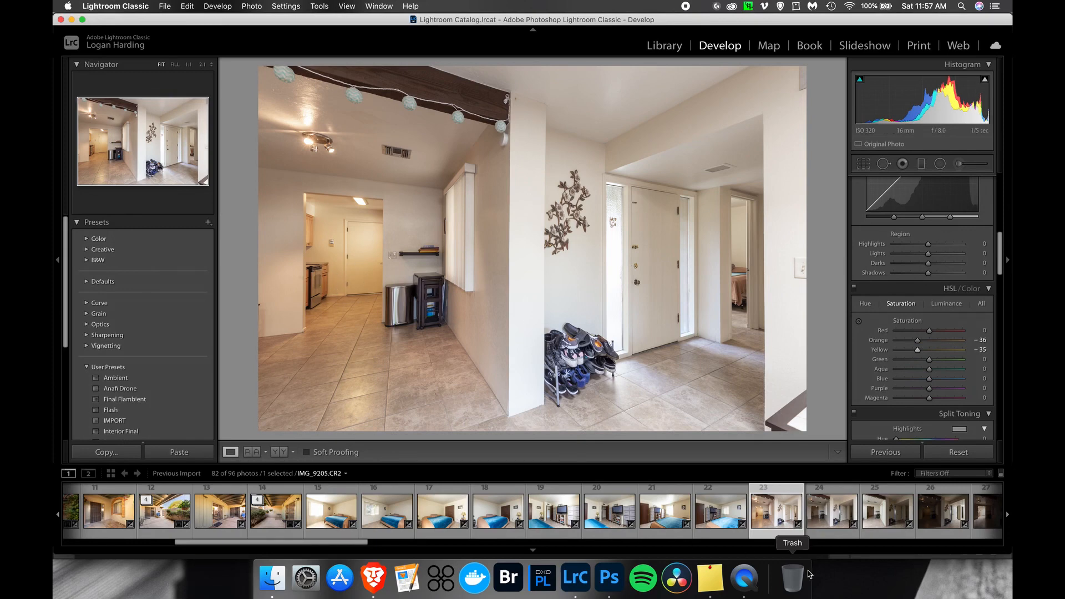
Look through the remaining bracketed exposures of the entryway, from IMG_9210 through IMG_9213.
left_click(831, 527)
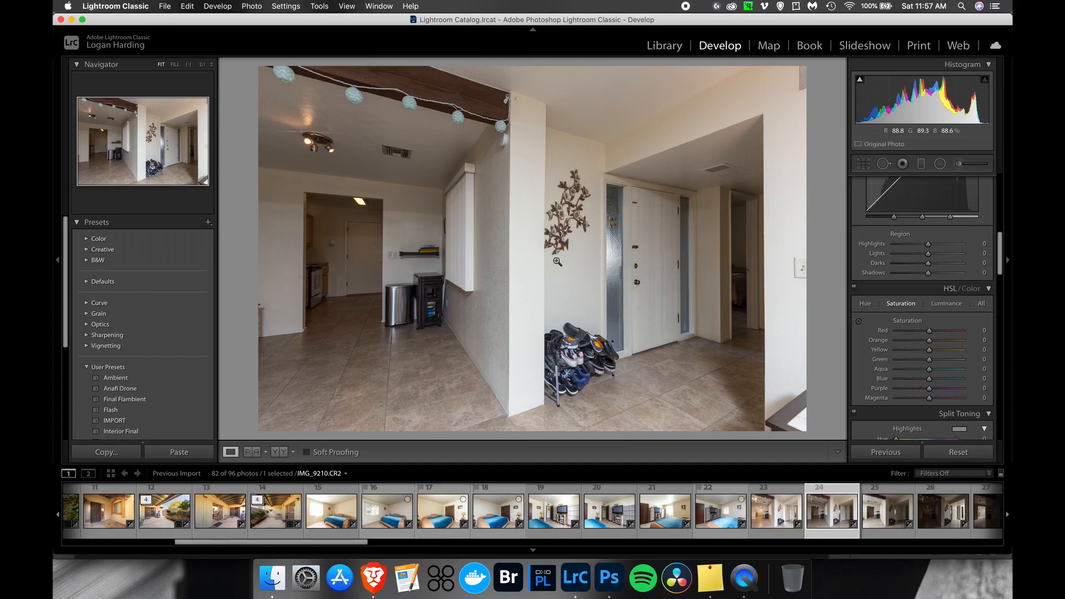
key("Right")
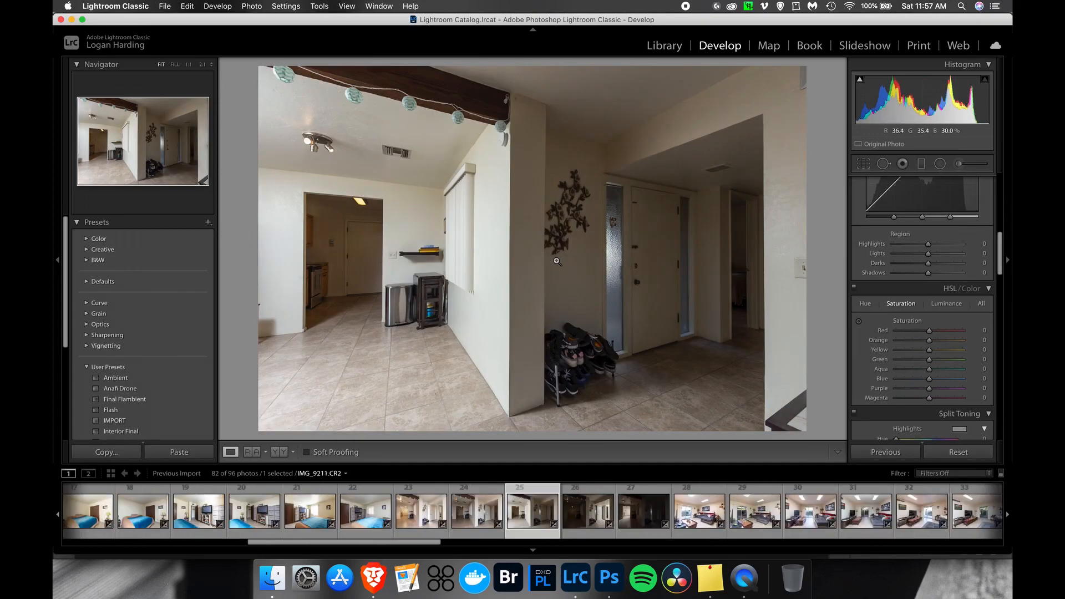
key("Right")
key("Right")
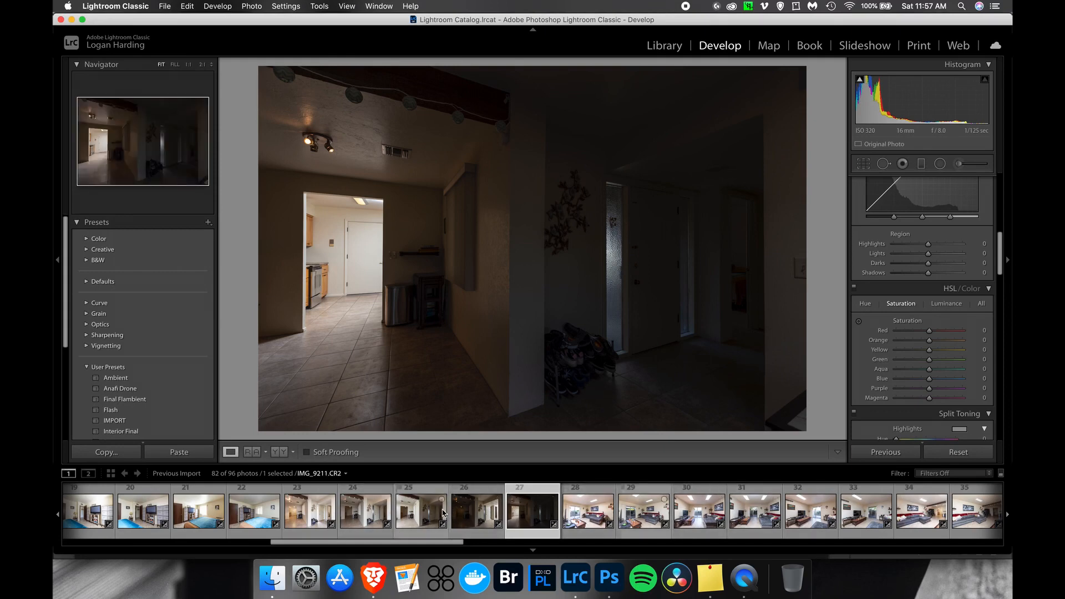
Switch to Finder and preview the exported JPEGs IMG_9197 to IMG_9204 in subfolder 2 of the Kaotec folder.
left_click(272, 578)
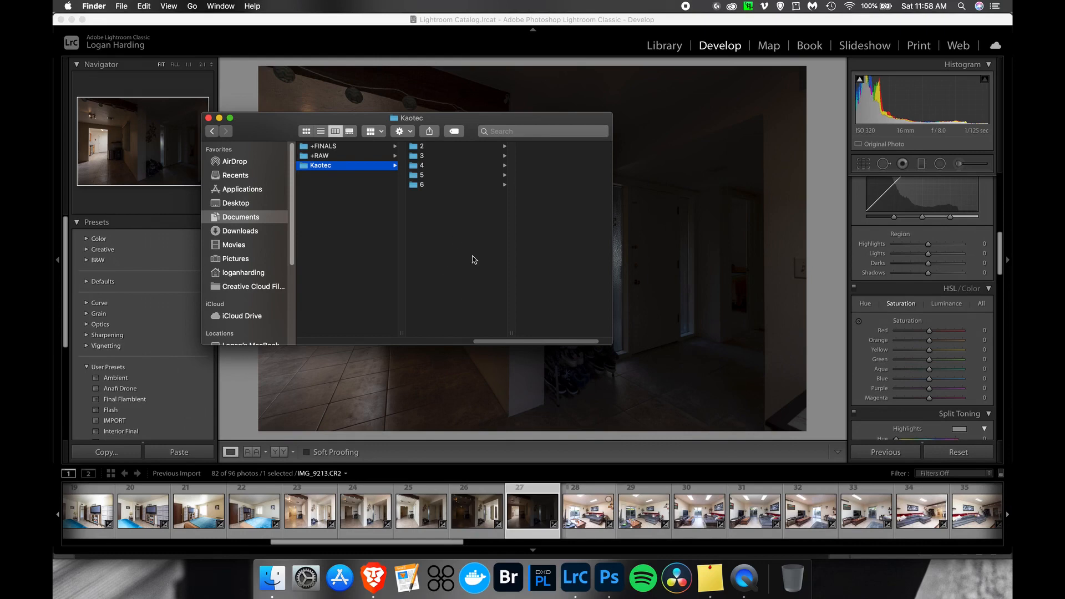
key("6")
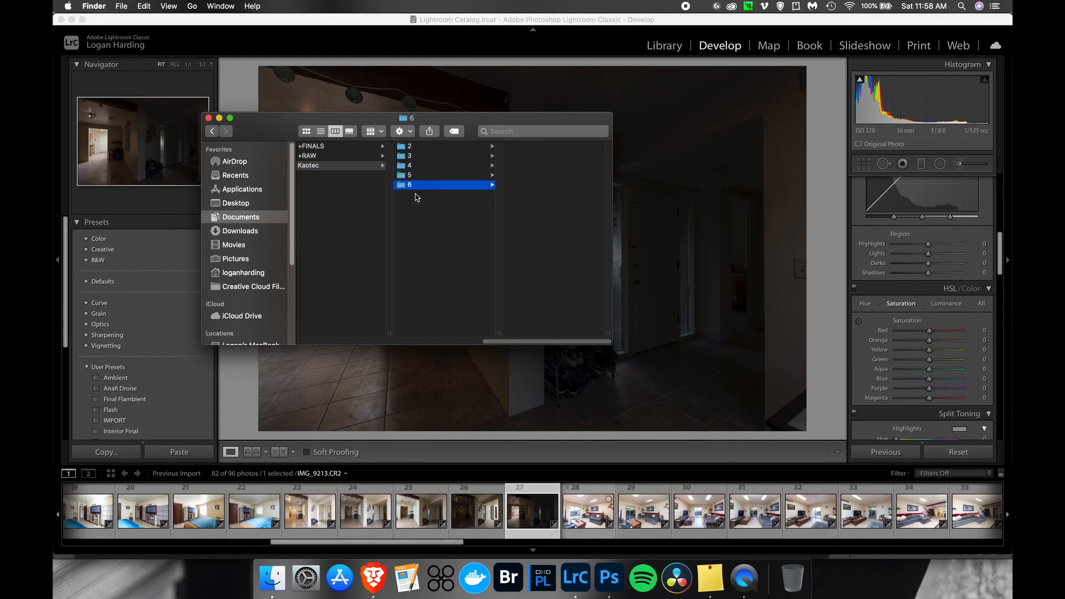
left_click(423, 147)
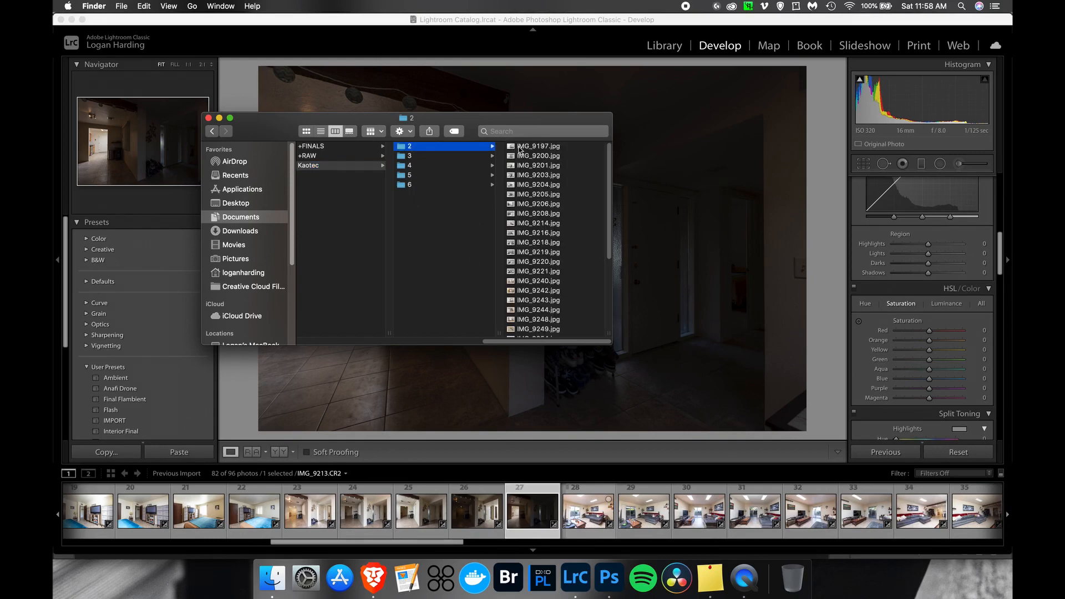
left_click(519, 146)
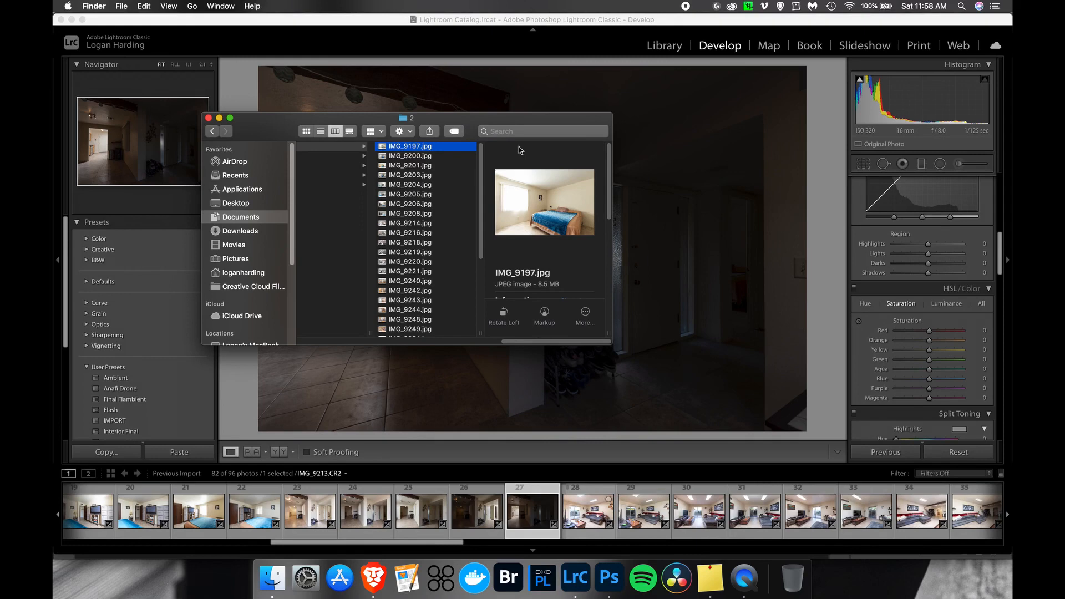
key("Down")
key("Down")
key("Down")
key("Down")
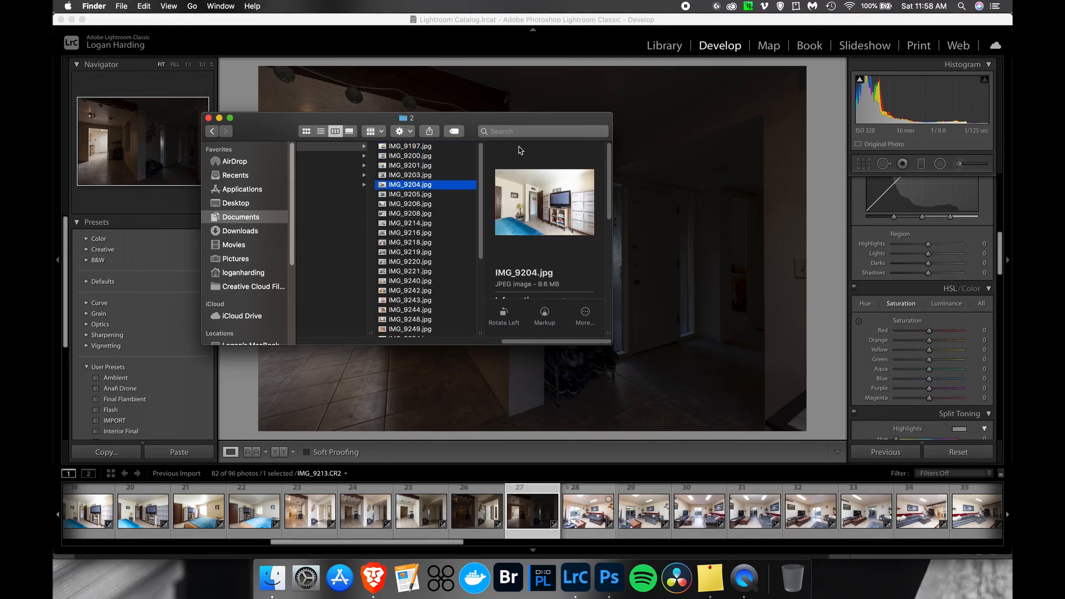
scroll(444, 177, "left", 2)
Check the other bracket subfolders in Kaotec and move folders 4 and 6 to the Trash.
left_click(353, 158)
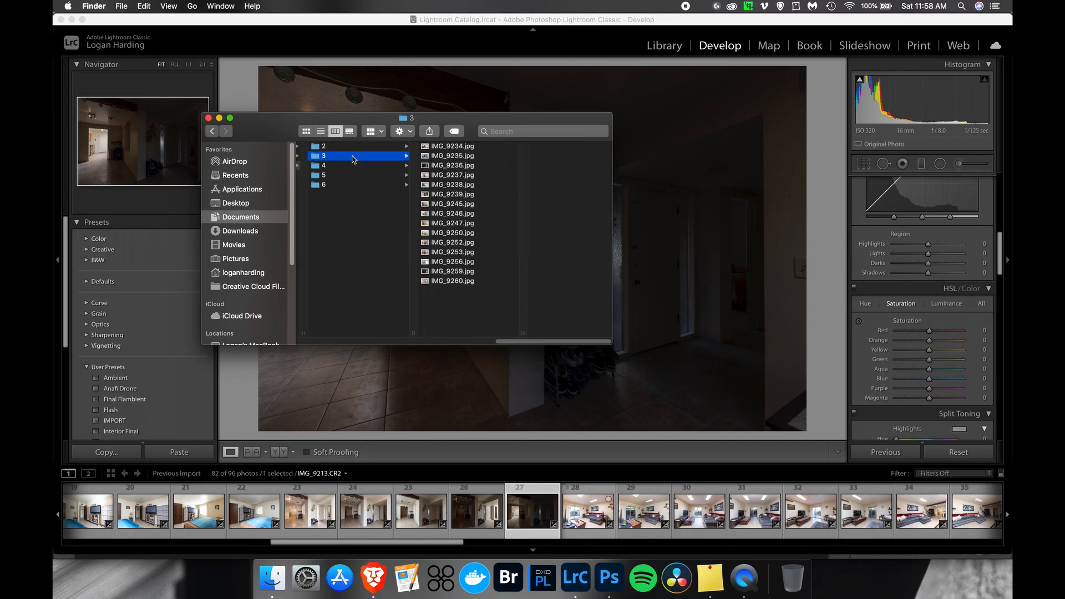
left_click(350, 169)
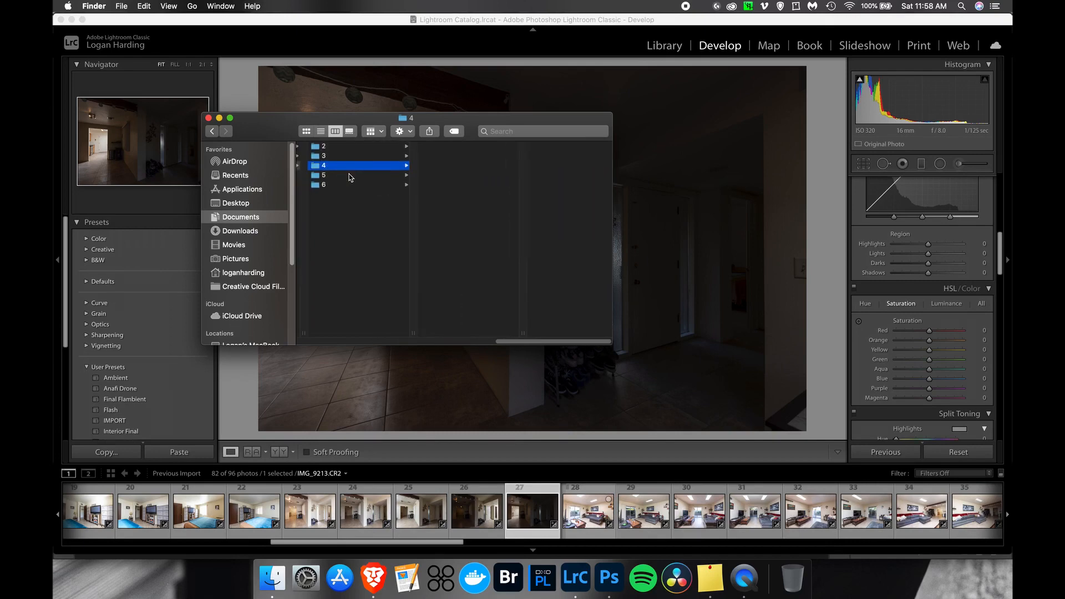
right_click(345, 170)
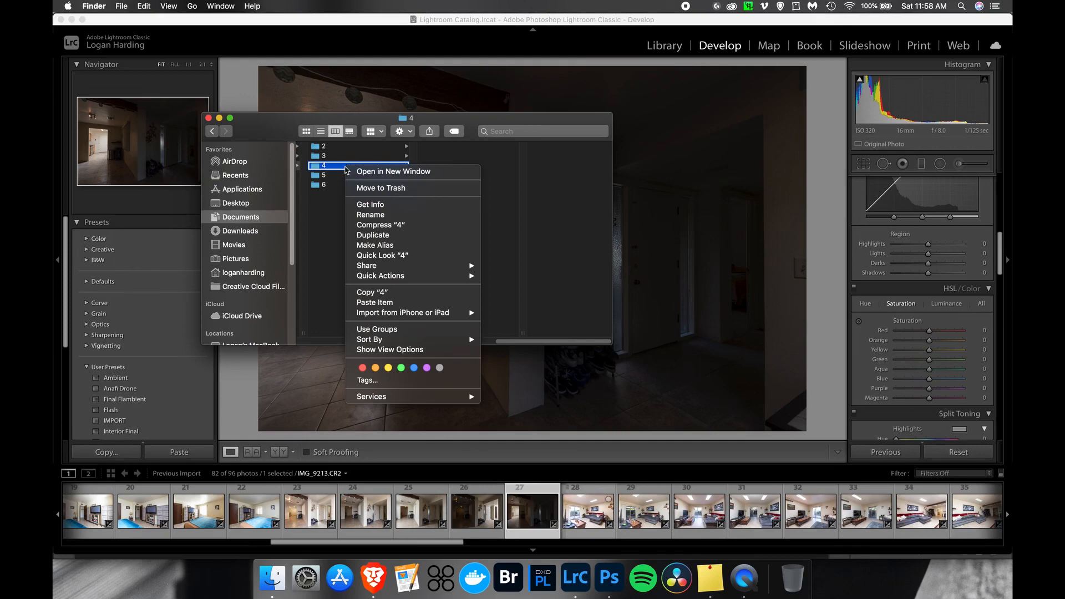
left_click(382, 188)
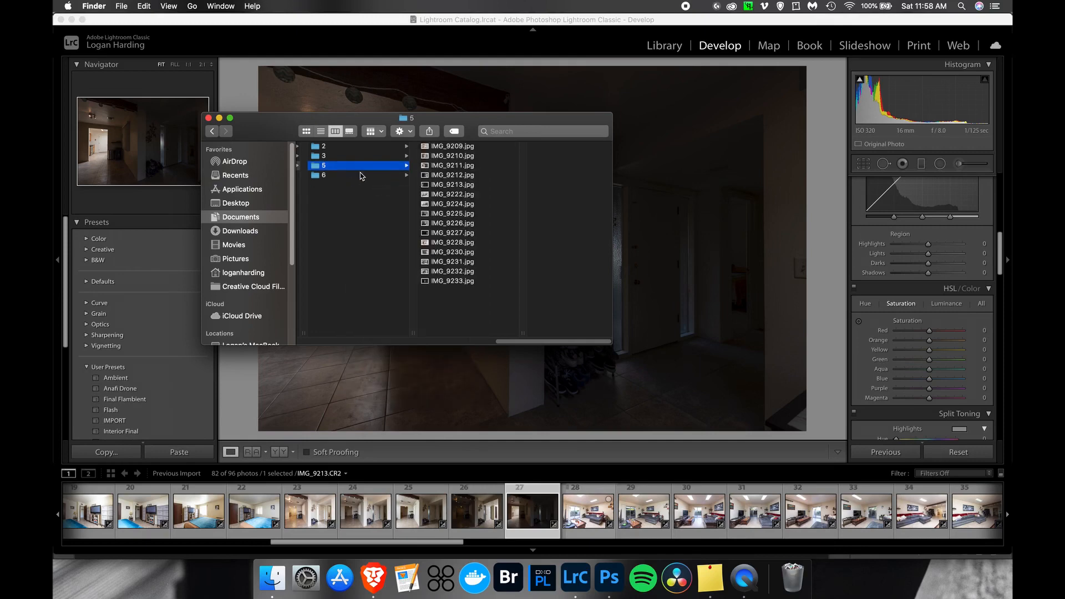
left_click(393, 176)
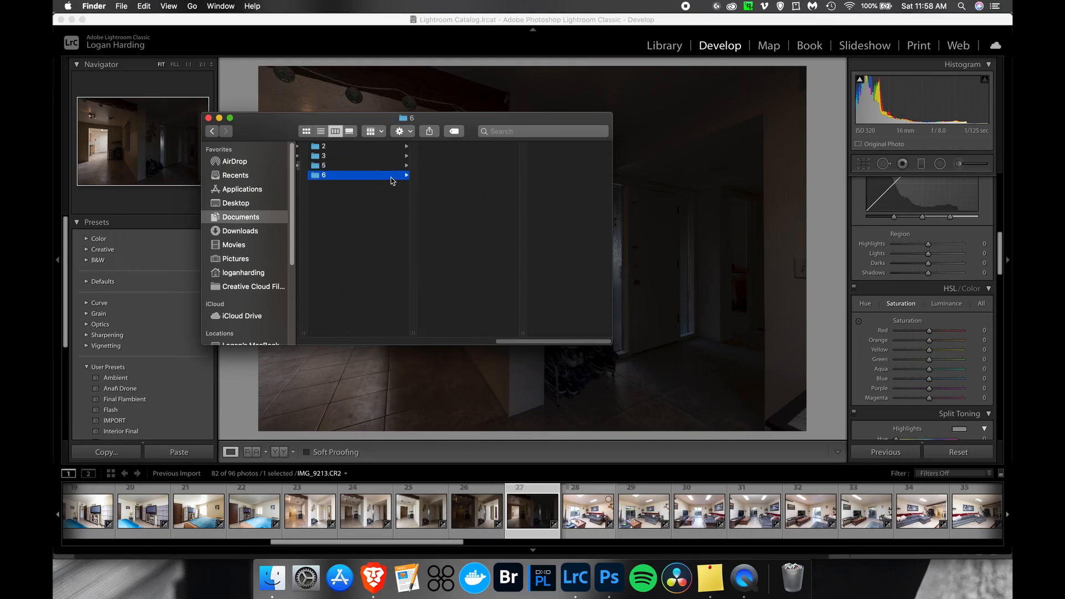
right_click(356, 177)
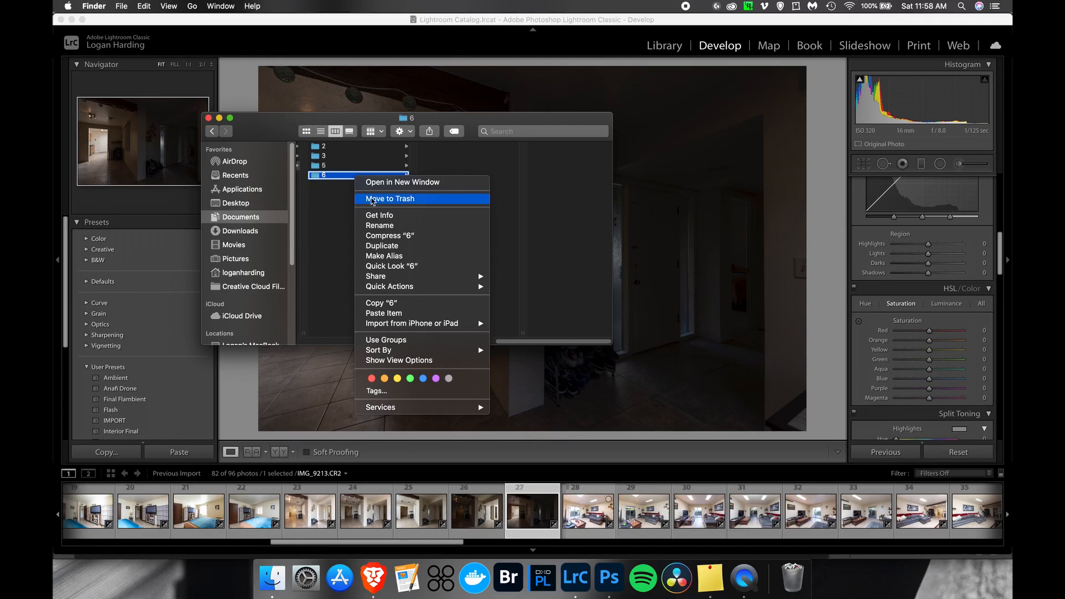
left_click(396, 201)
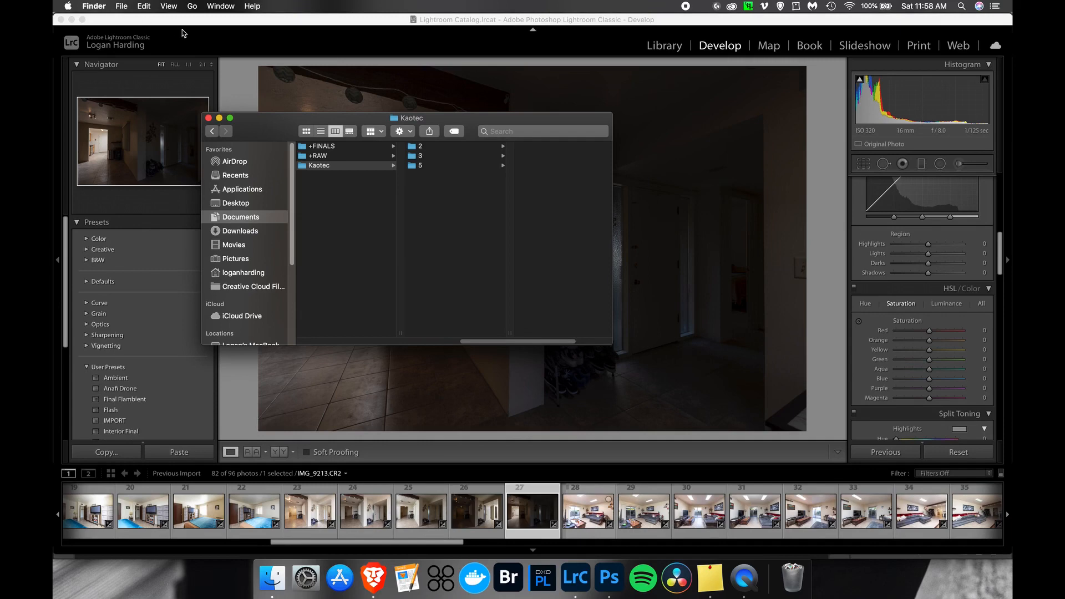
Close Lightroom and switch to Photoshop.
left_click(202, 45)
left_click(115, 6)
left_click(153, 138)
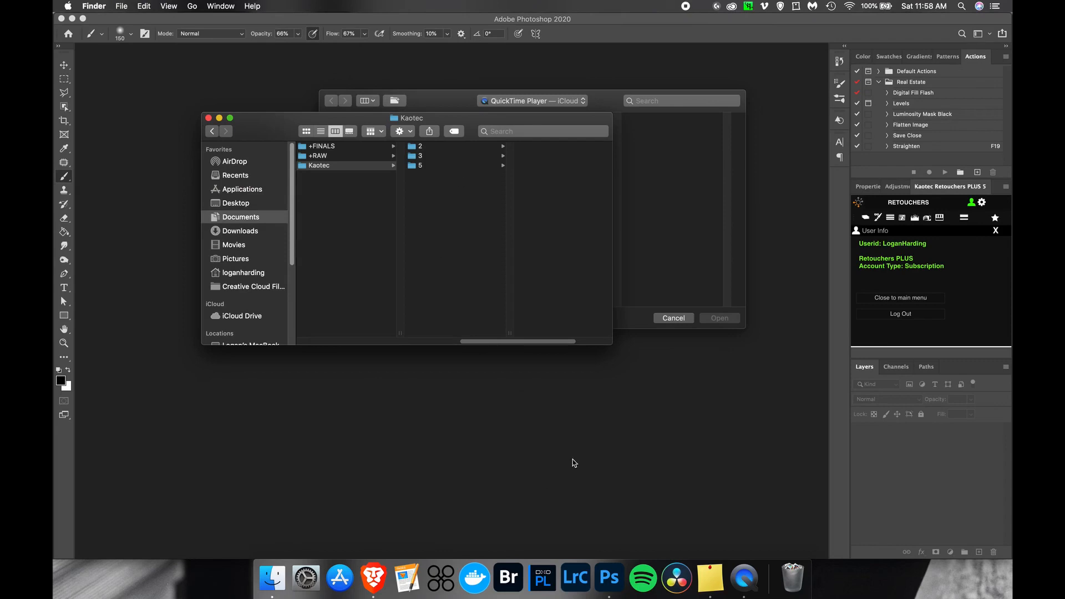
left_click(714, 413)
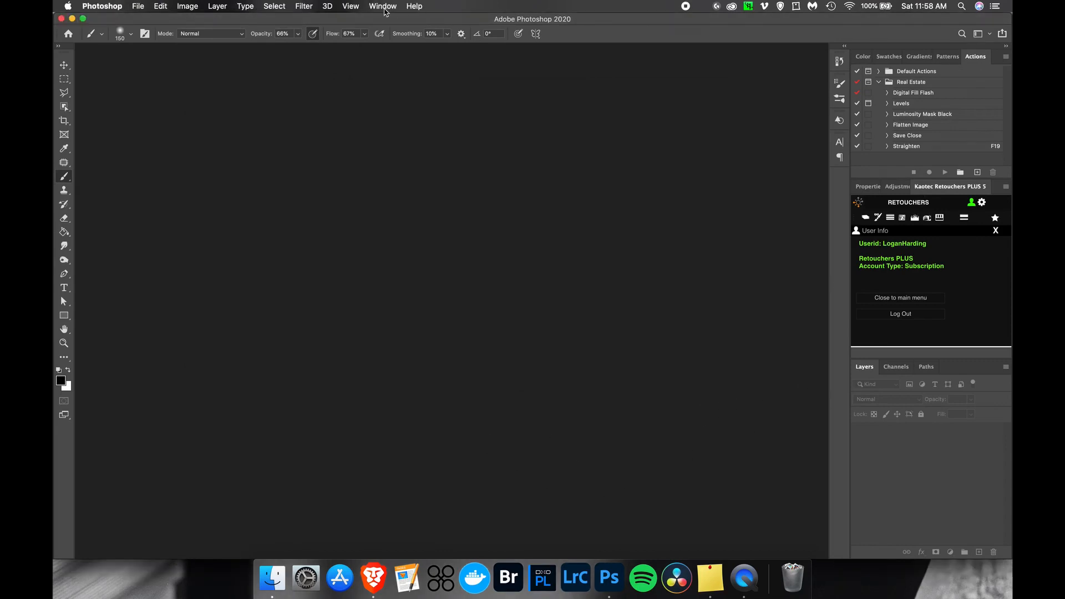
Open the Merge Processor from the Batch Tools of the Kaotec Retouchers PLUS 5 extension.
left_click(385, 7)
mouse_move(491, 56)
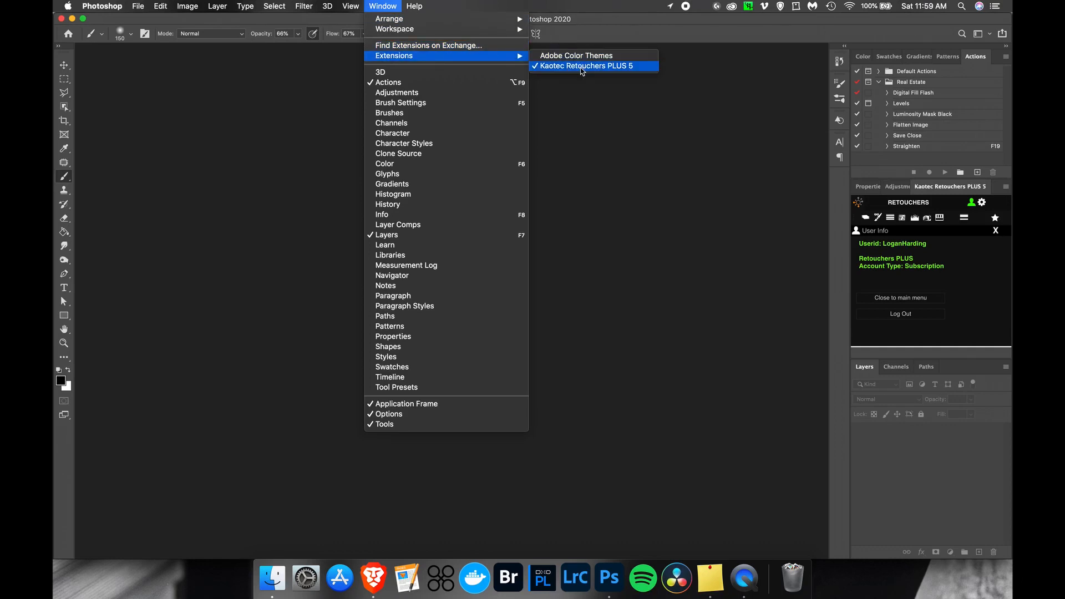
left_click(610, 66)
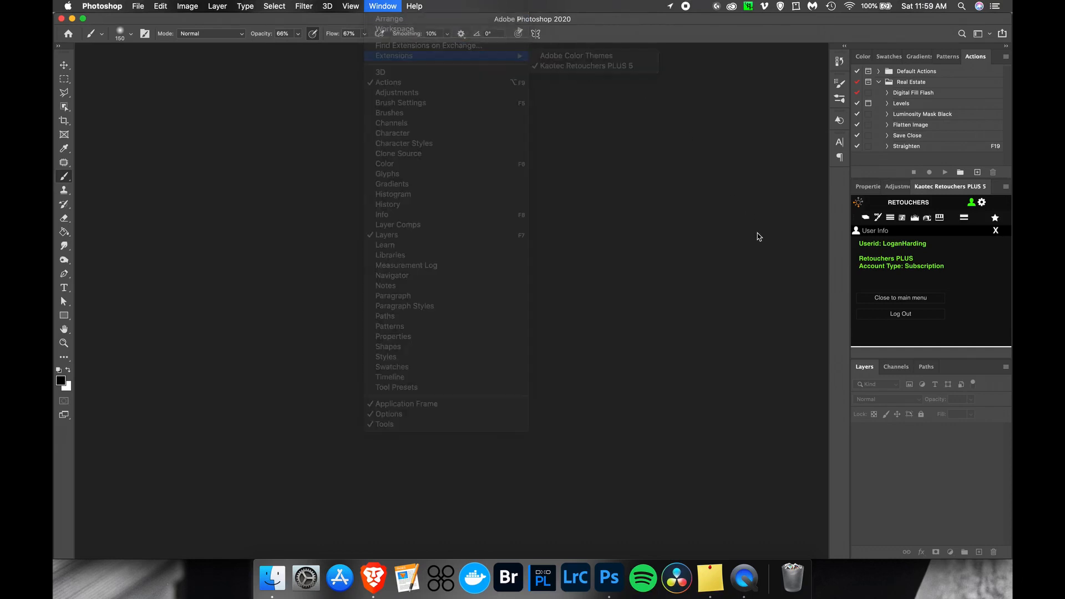
left_click(924, 298)
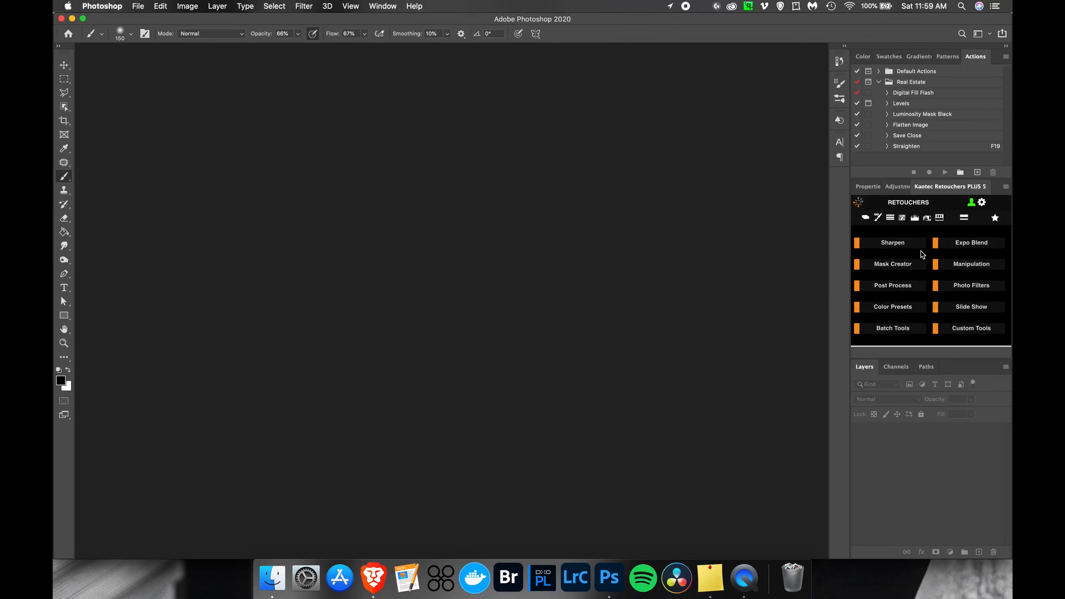
left_click(895, 329)
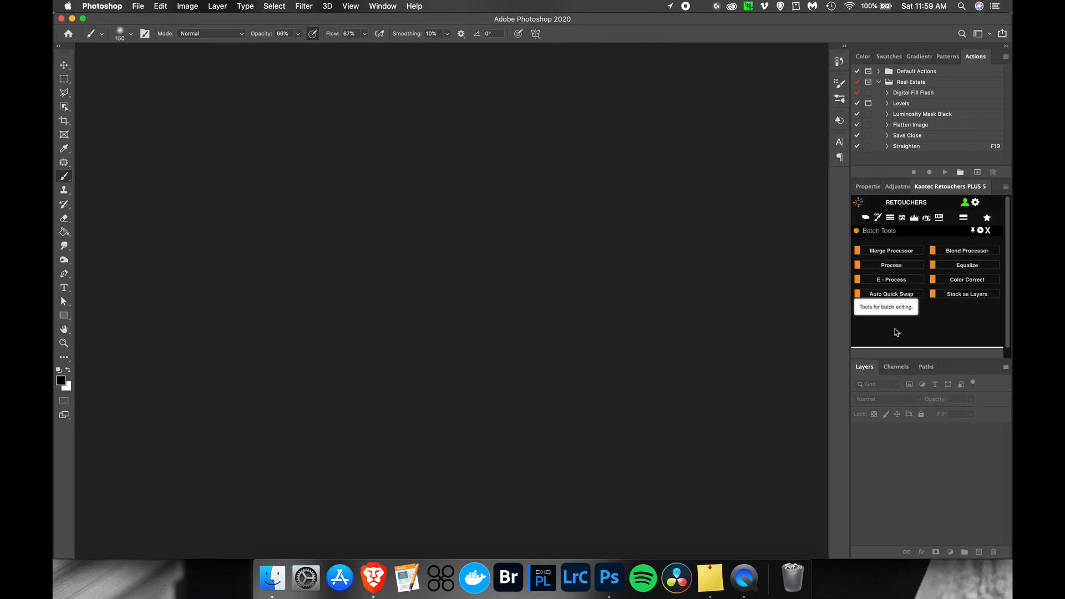
left_click(898, 252)
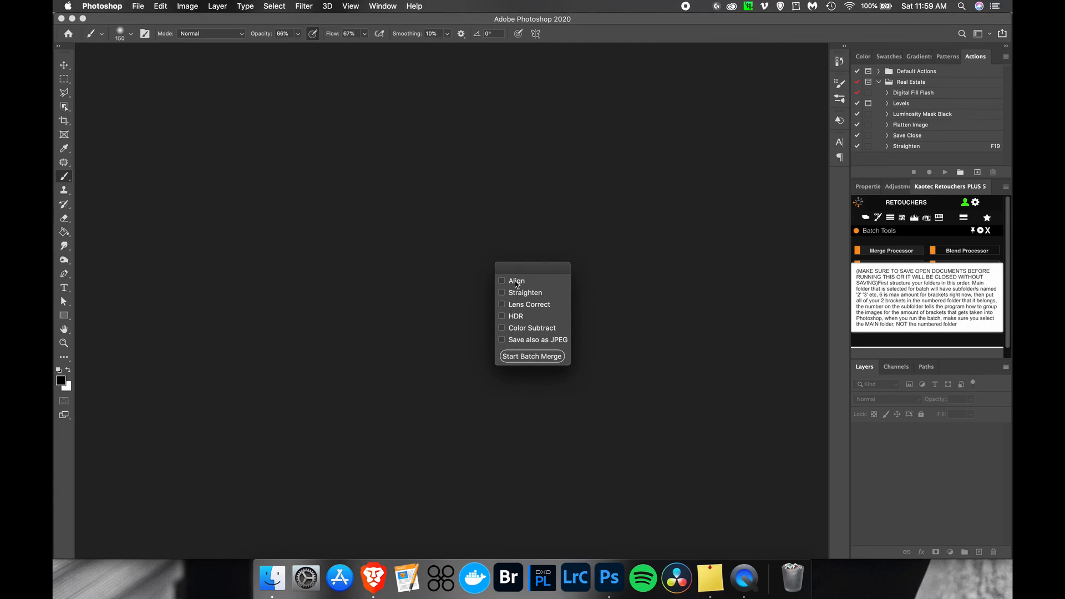
Start the batch merge with no extra options on the current listing's main Kaotec folder.
left_click(533, 361)
left_click(525, 121)
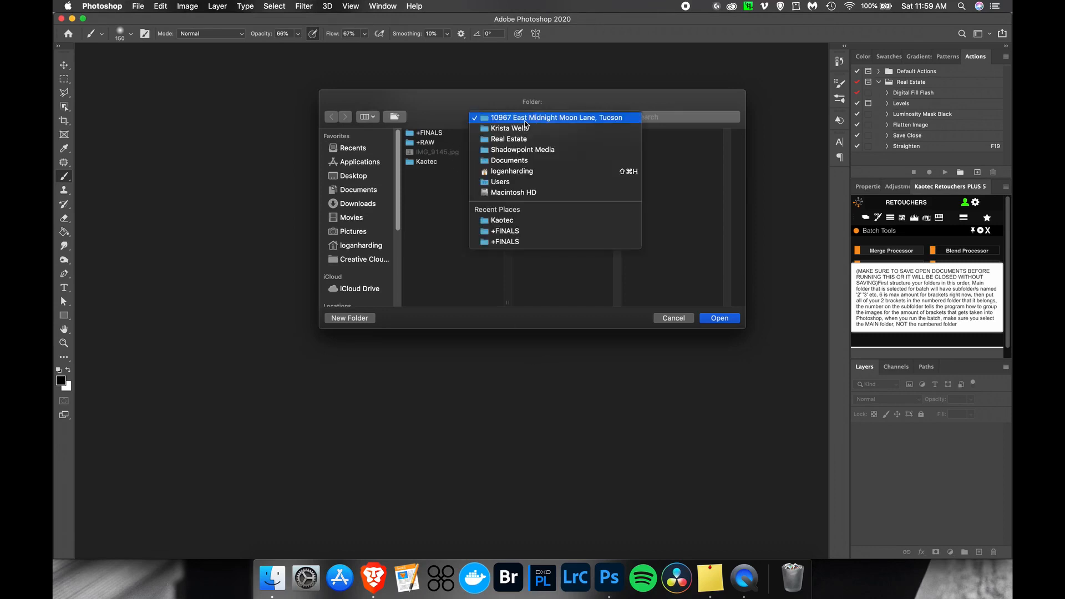
left_click(542, 133)
left_click(537, 119)
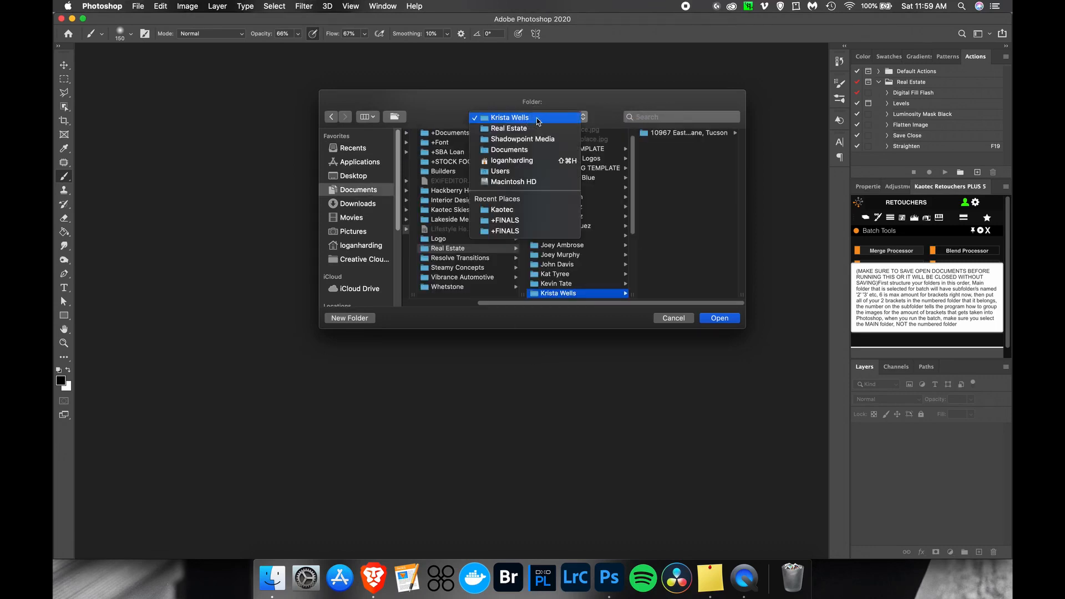
left_click(531, 131)
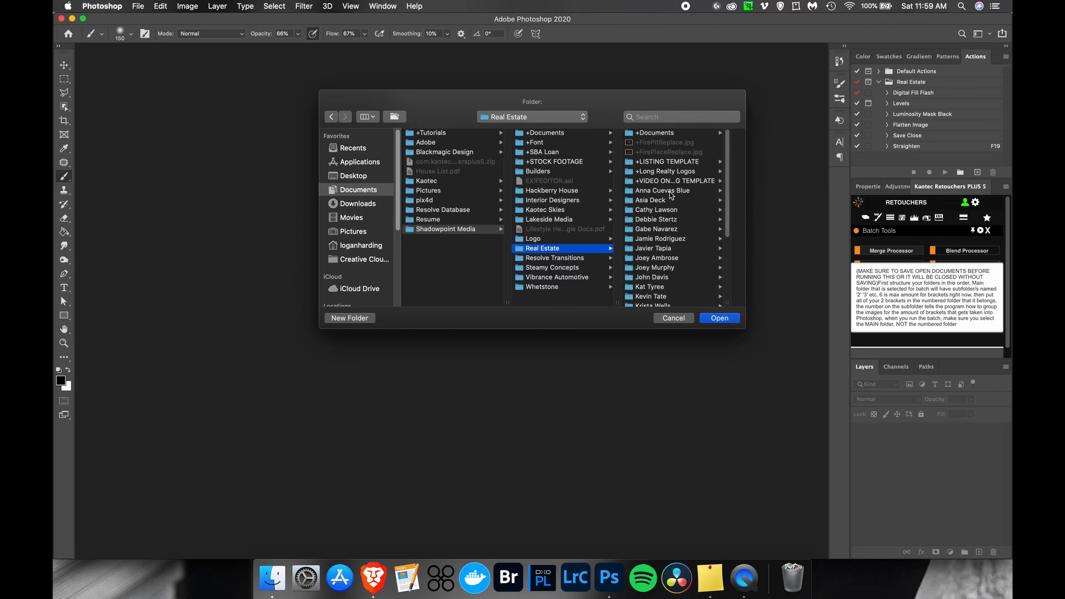
left_click(661, 276)
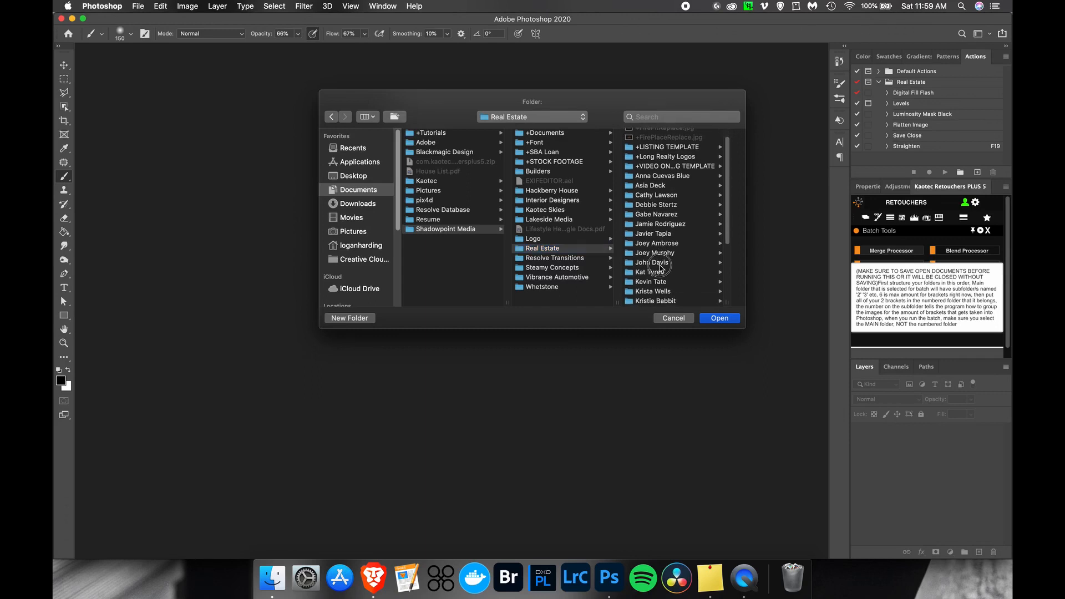
left_click(666, 139)
left_click(656, 153)
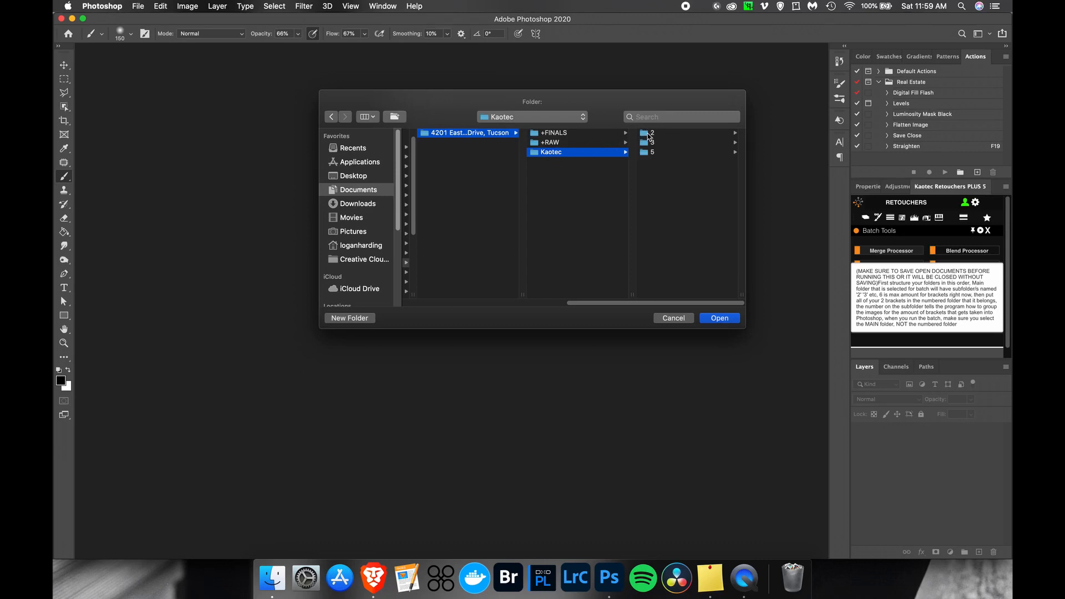
left_click(720, 318)
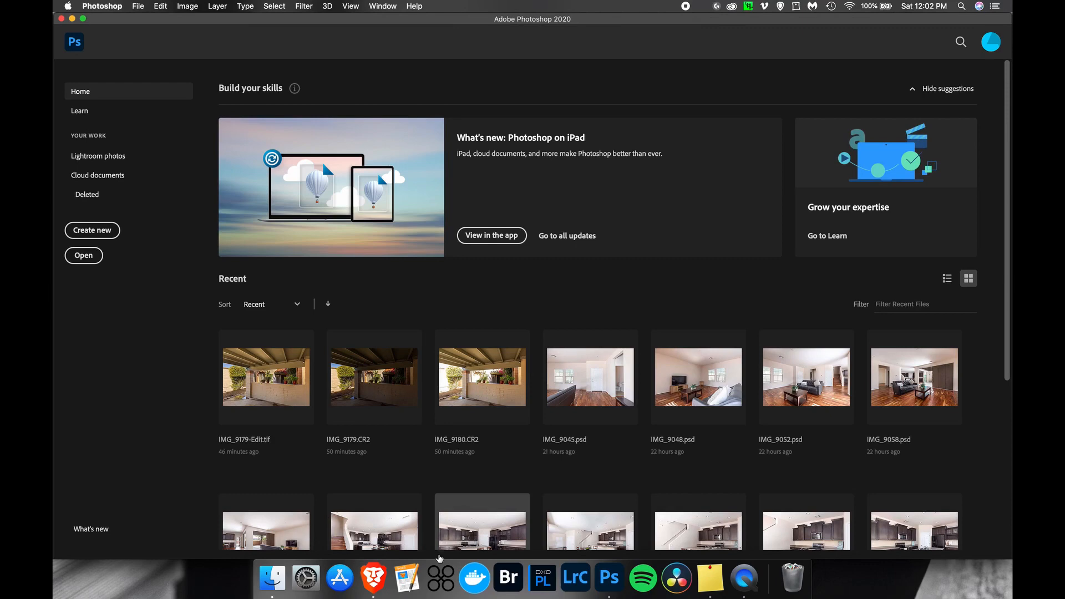
Dismiss the clipboard alert, switch to Finder and preview IMG_9200.psd in the Merged subfolder of Kaotec.
left_click(271, 586)
key("Return")
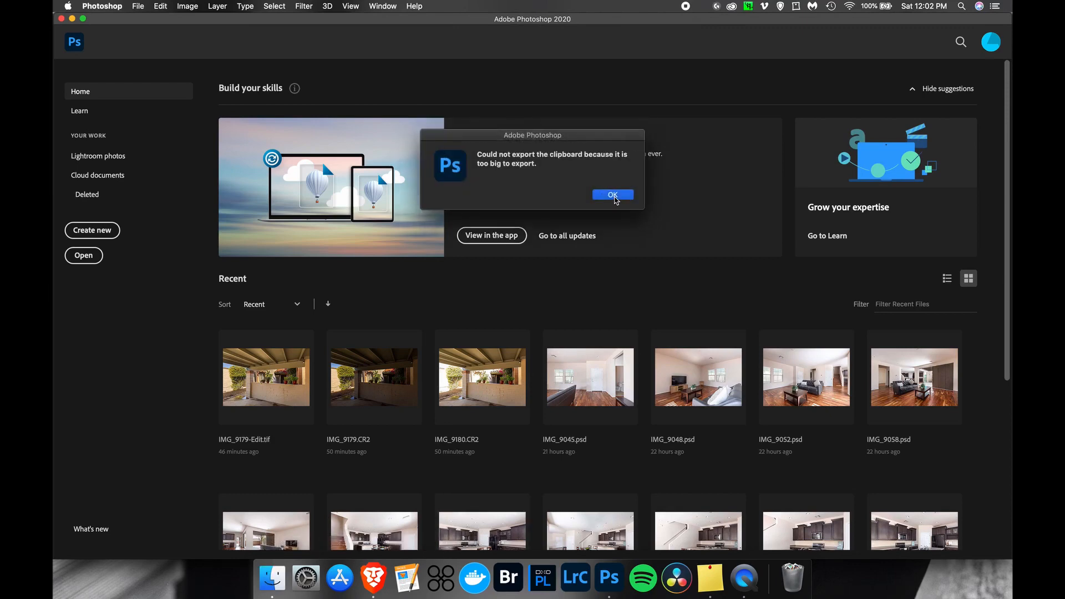
left_click(273, 581)
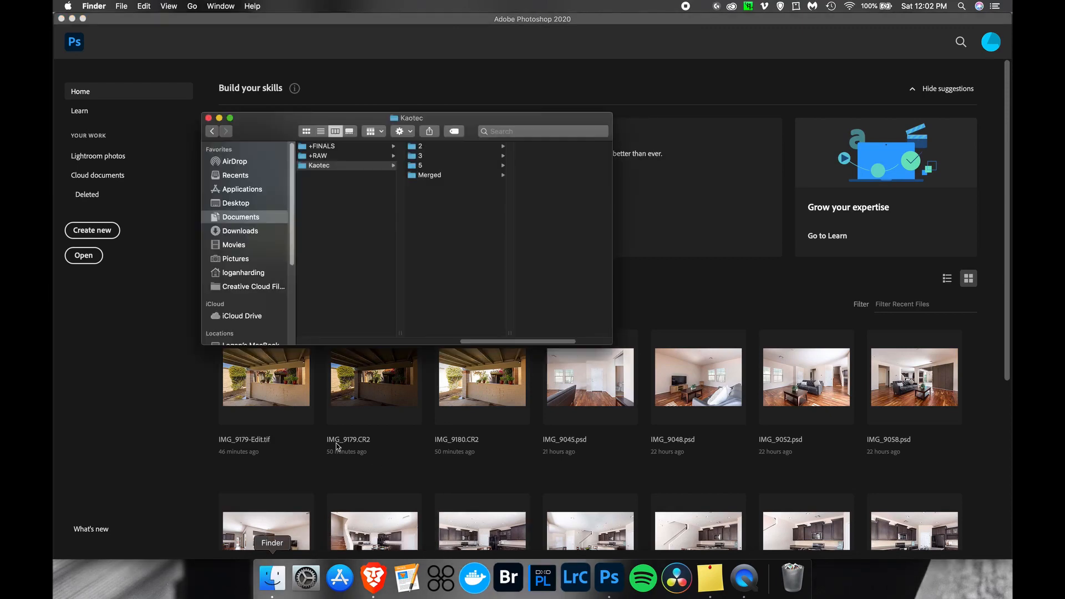
left_click(427, 177)
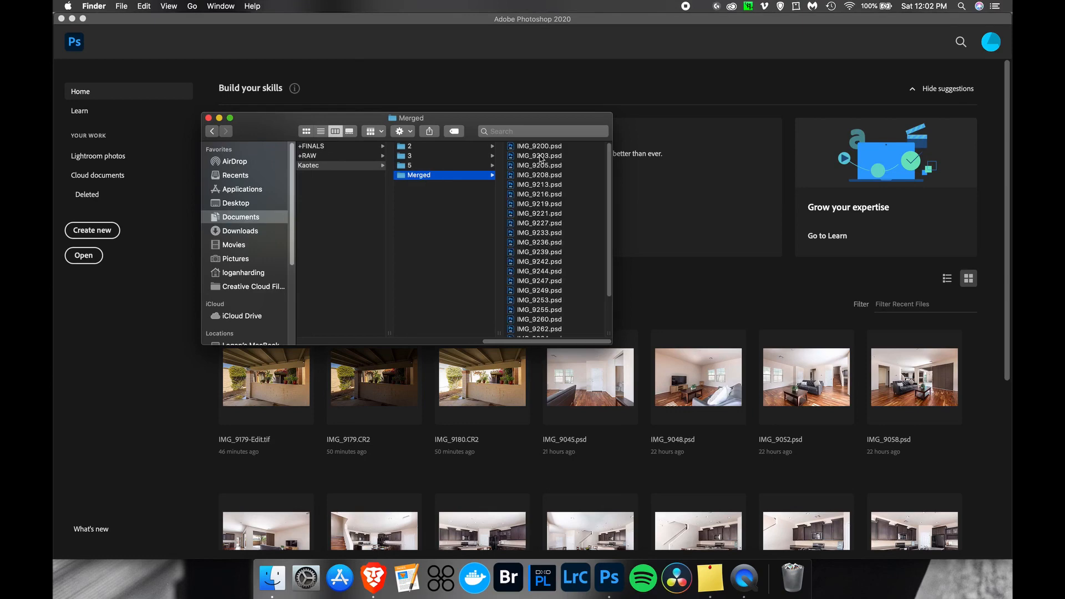
left_click(541, 147)
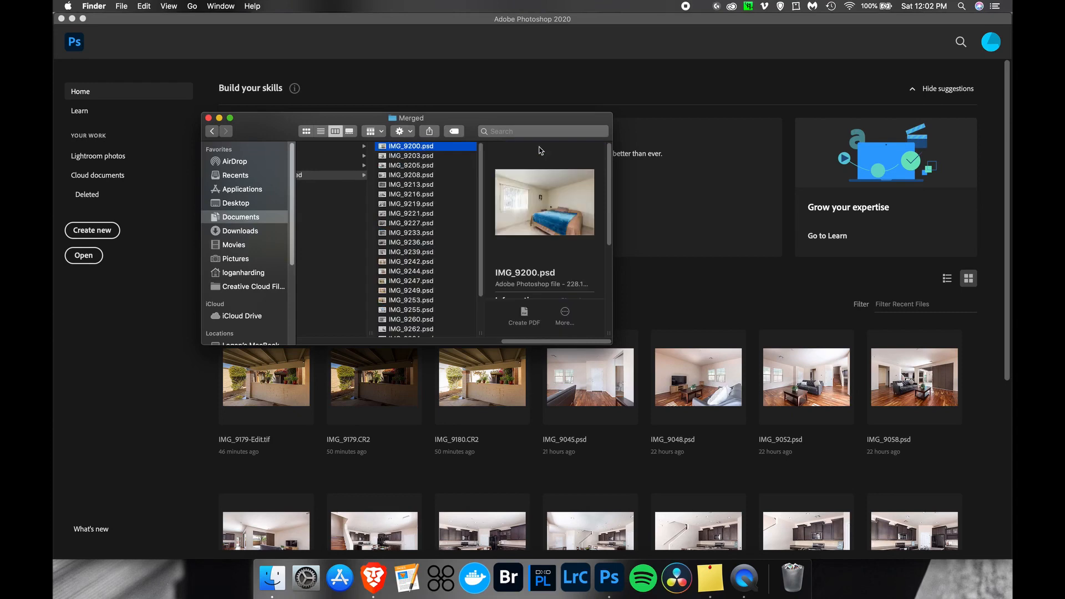
Open all the PSD files in the Merged folder with Adobe Photoshop 2020.
key("super+a")
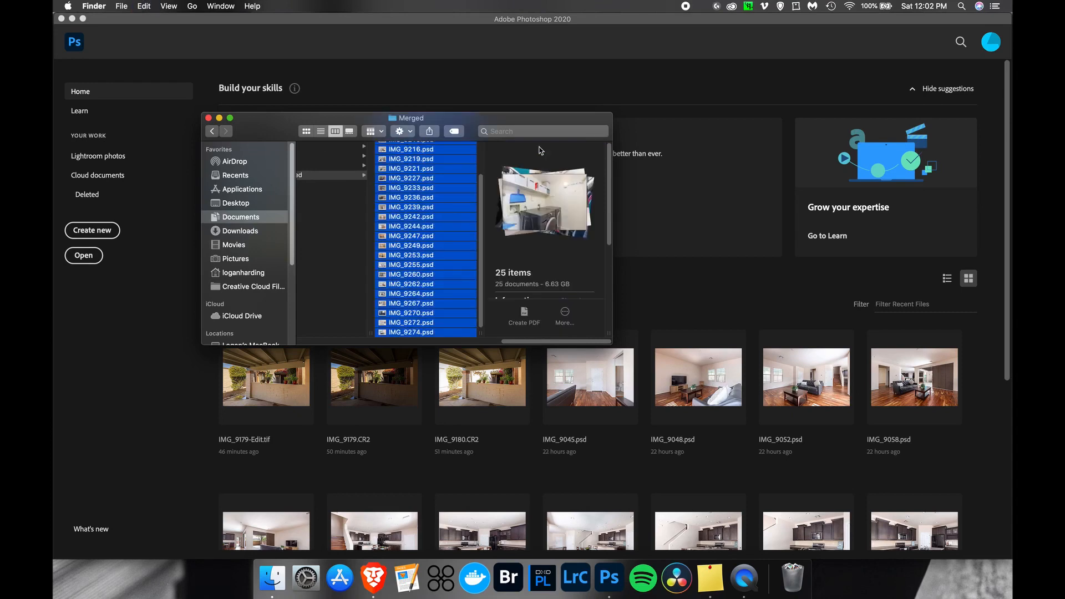
right_click(422, 215)
mouse_move(532, 243)
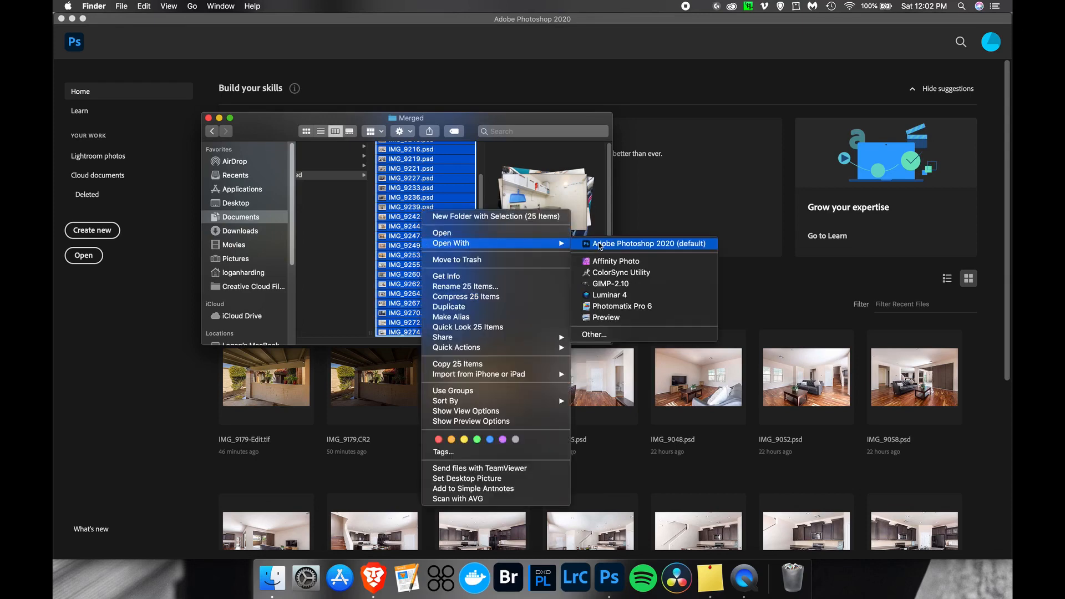
left_click(616, 247)
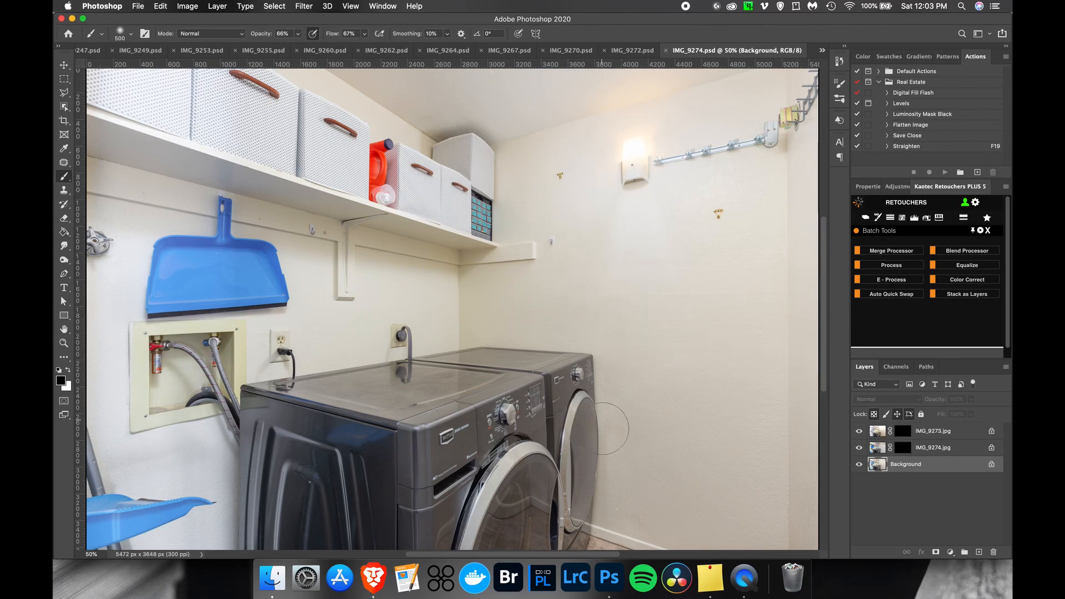
Target the IMG_9274.jpg layer mask in IMG_9274.psd with a white foreground colour and enlarge the brush to 800.
left_click(903, 447)
key("x")
key("bracketright")
key("bracketright")
key("bracketright")
key("bracketright")
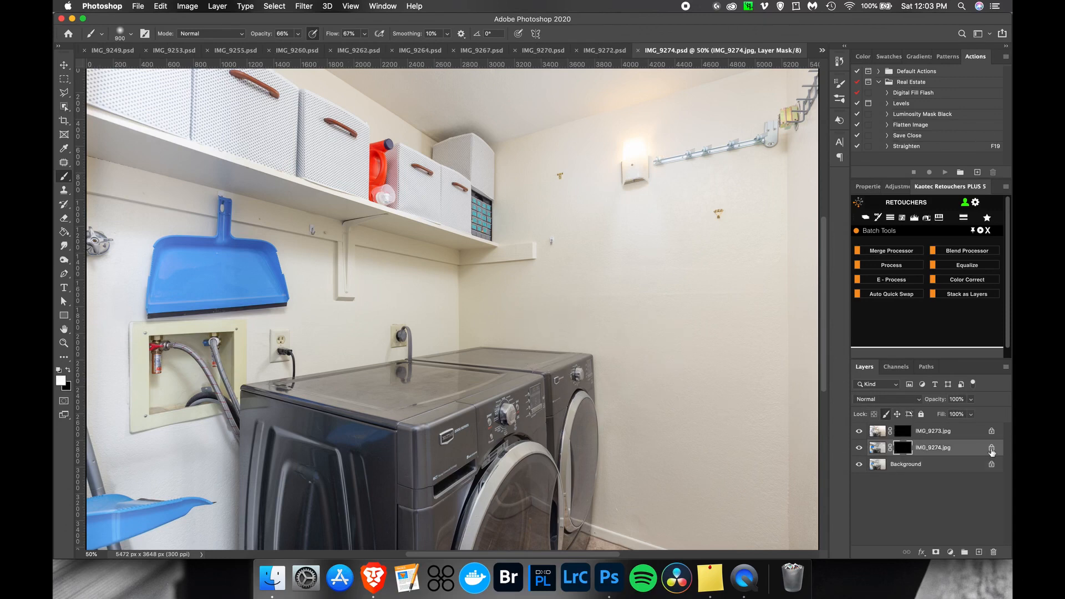
Step through the Background, IMG_9274.jpg and IMG_9273.jpg layers to examine the merged layer stack.
left_click(915, 468)
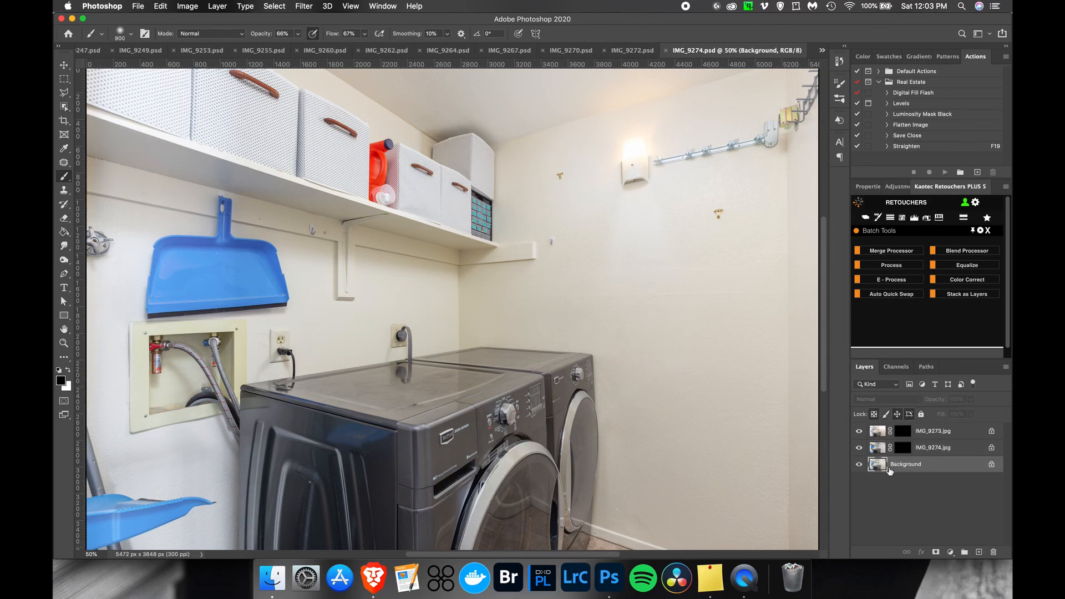
left_click(927, 448)
left_click(932, 436)
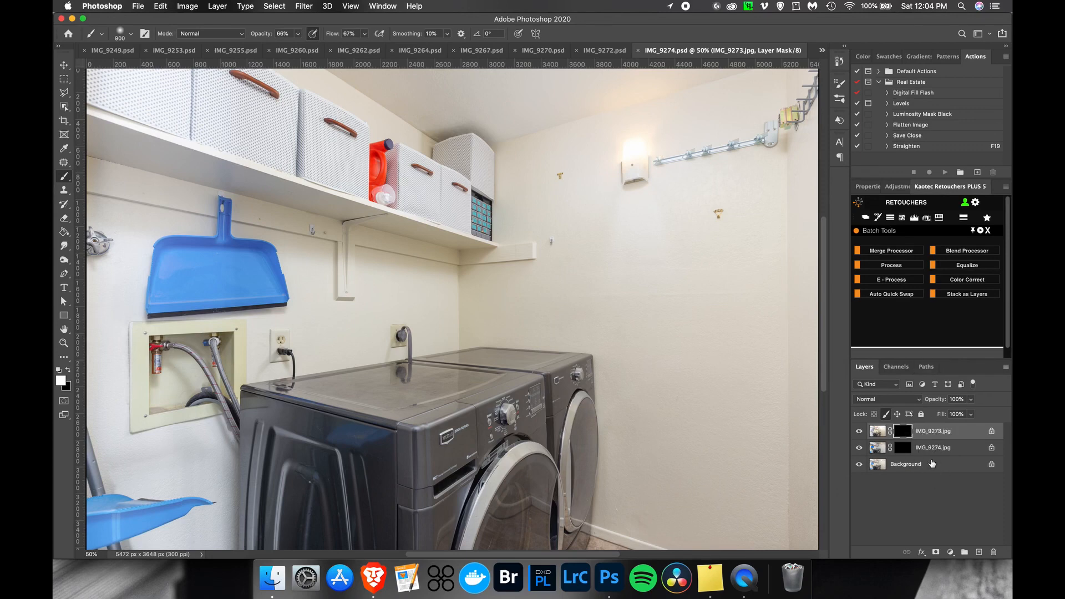
Paint white on the IMG_9274.jpg mask over the walls, light fixture, dustpan and washer with a brush size of 1900.
left_click(931, 450)
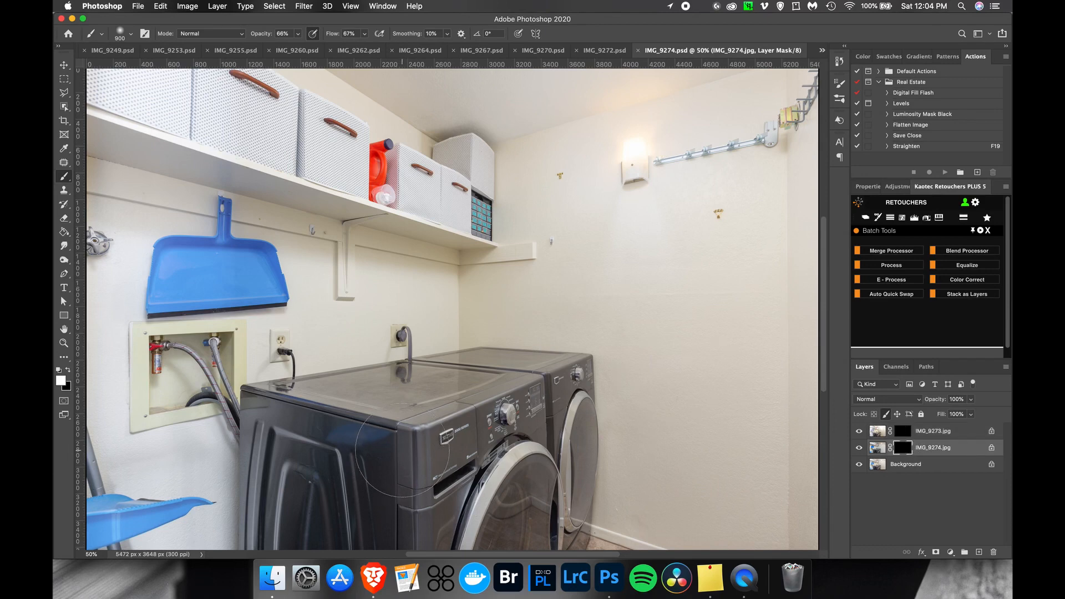
key("bracketright")
key("bracketright")
key("bracketright")
key("bracketright")
key("bracketright")
key("bracketright")
key("bracketright")
left_click_drag(654, 150, 633, 161)
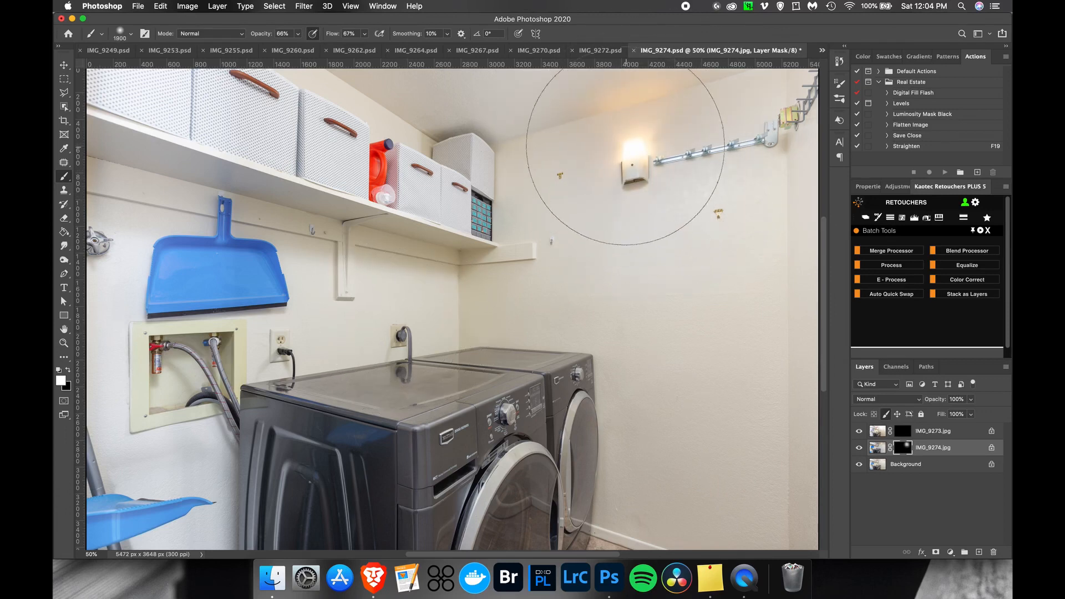
mouse_move(222, 252)
left_mouse_down()
mouse_move(134, 475)
mouse_move(135, 532)
left_mouse_up()
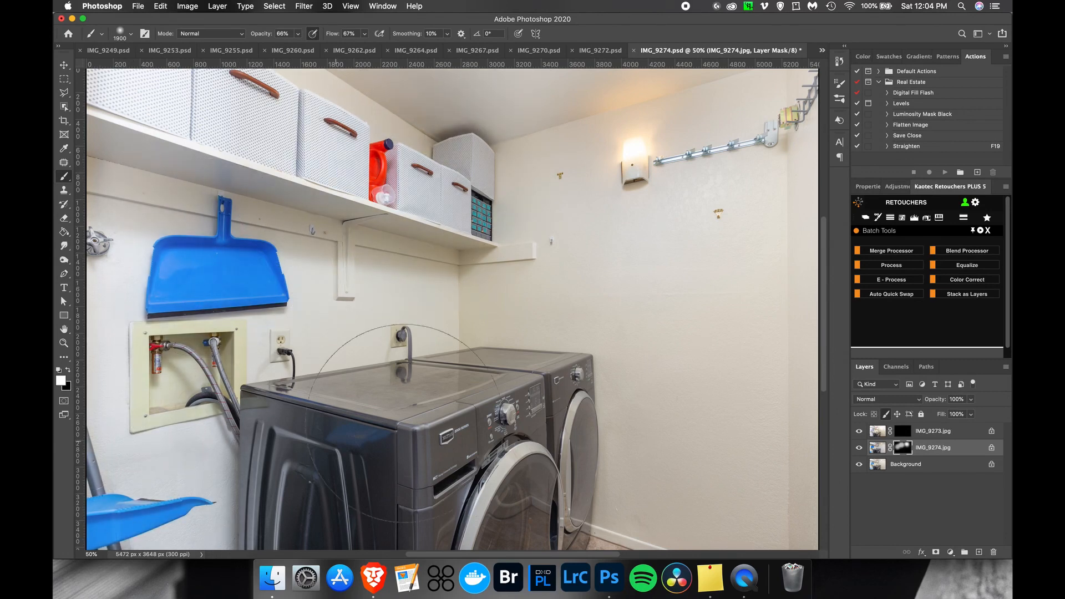
left_click_drag(404, 422, 367, 410)
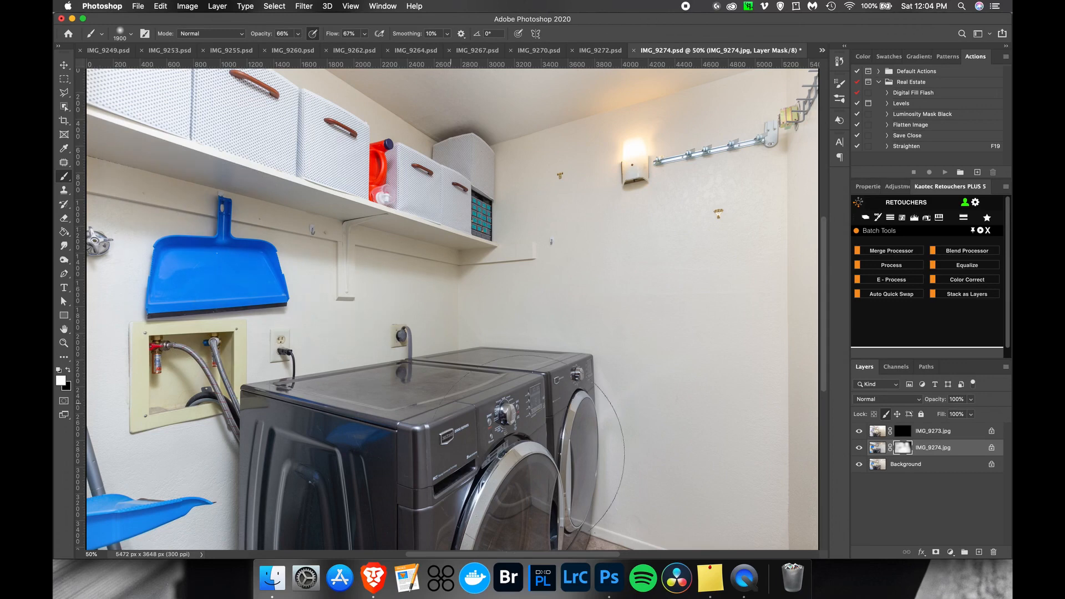
Select the IMG_9273.jpg layer and bring up the Expo Blend tools of Kaotec Retouchers down to Luminosity Layer.
left_click(942, 427)
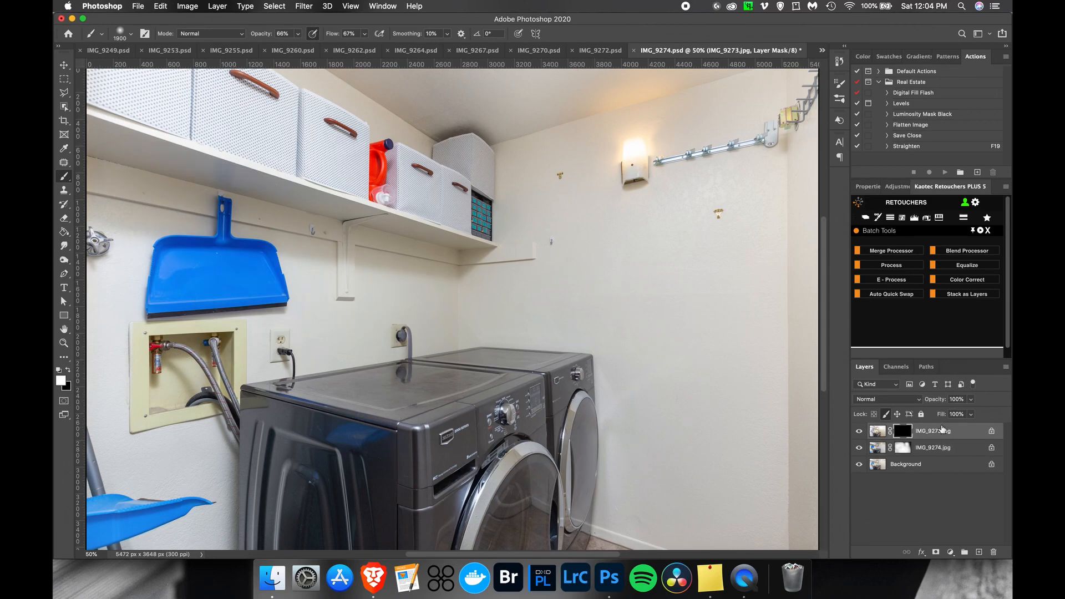
left_click(988, 230)
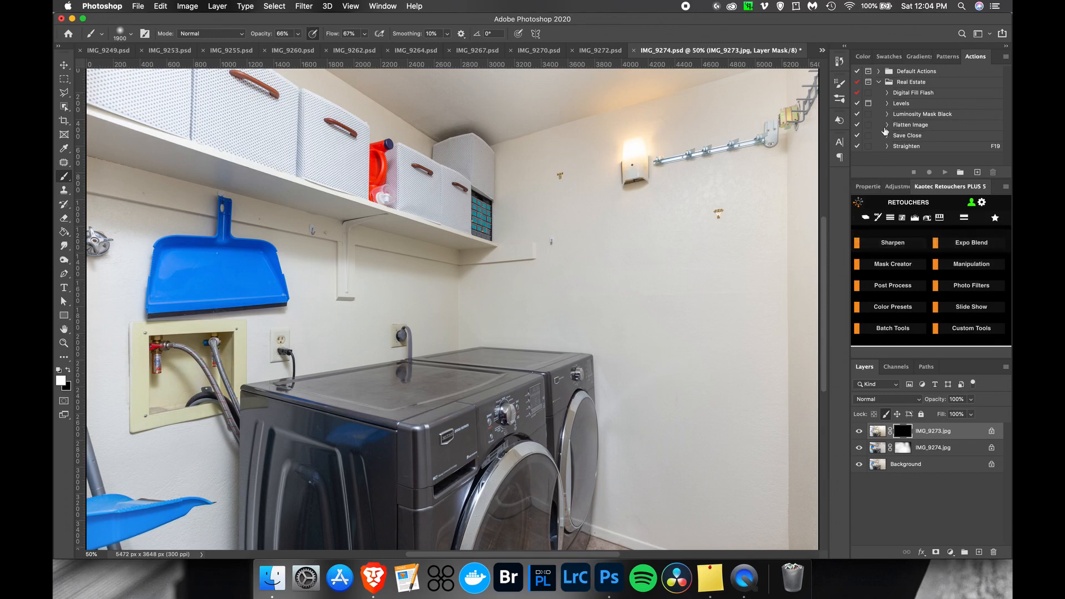
left_click(981, 244)
left_click_drag(1009, 250, 1003, 316)
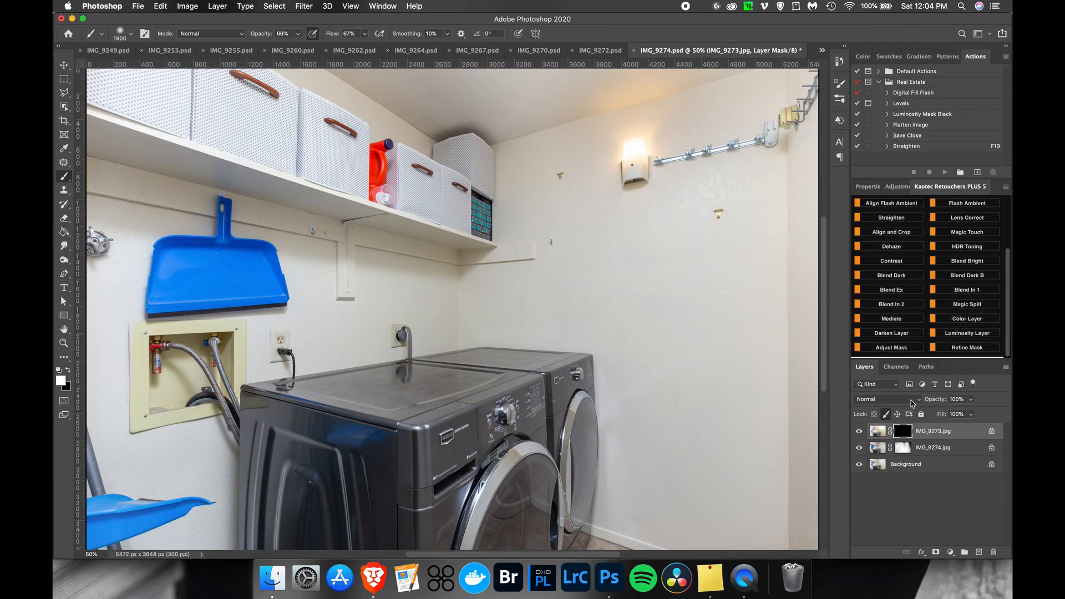
left_click(913, 400)
mouse_move(883, 550)
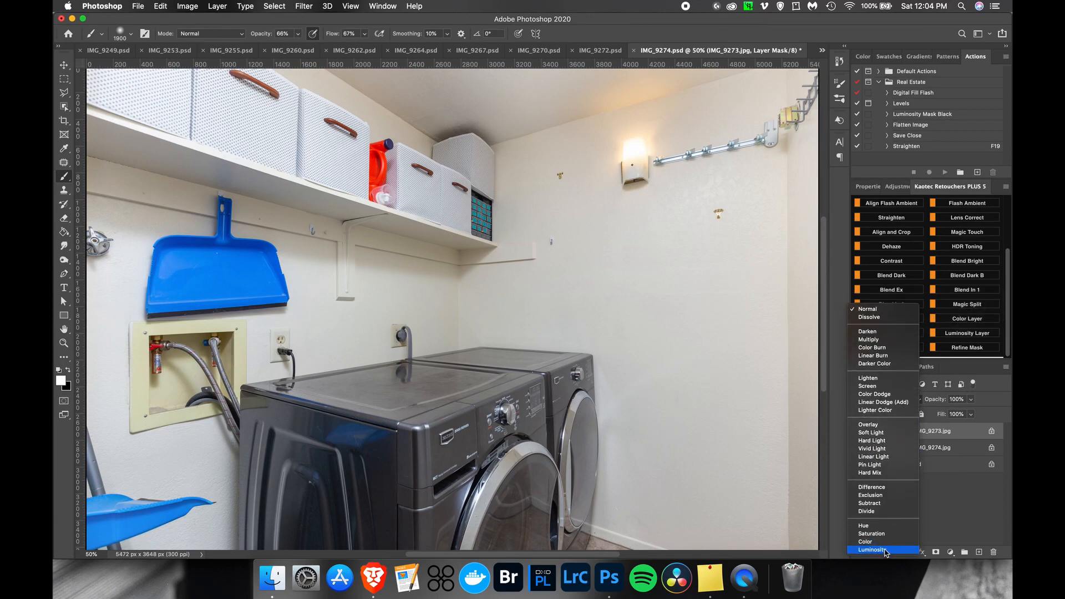
left_click(939, 493)
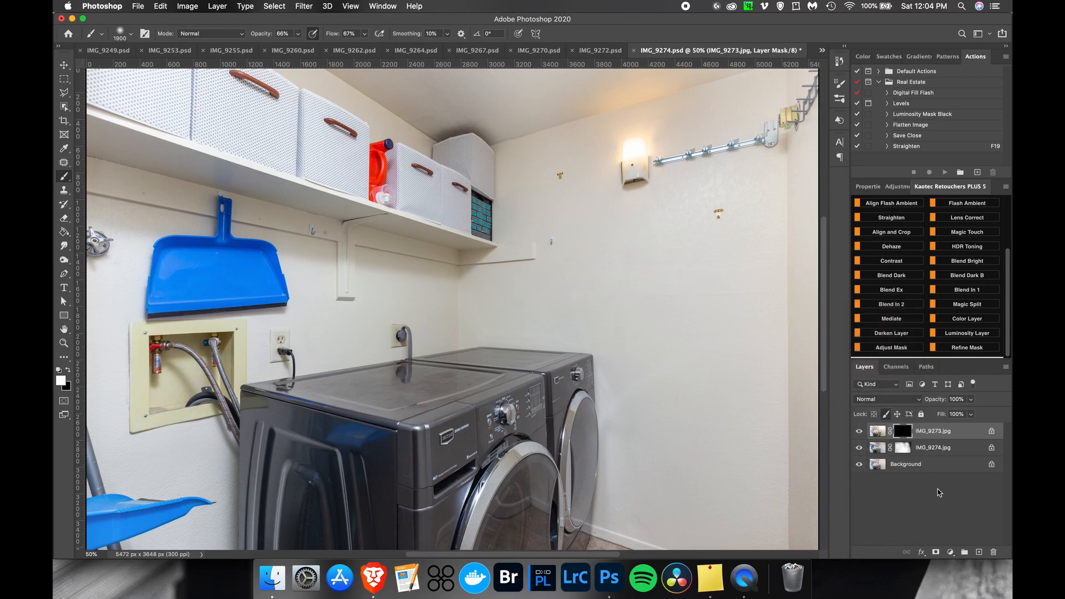
Apply Luminosity Layer to IMG_9273.jpg, paint its mask white across the laundry room, and close IMG_9274.psd.
left_click(978, 336)
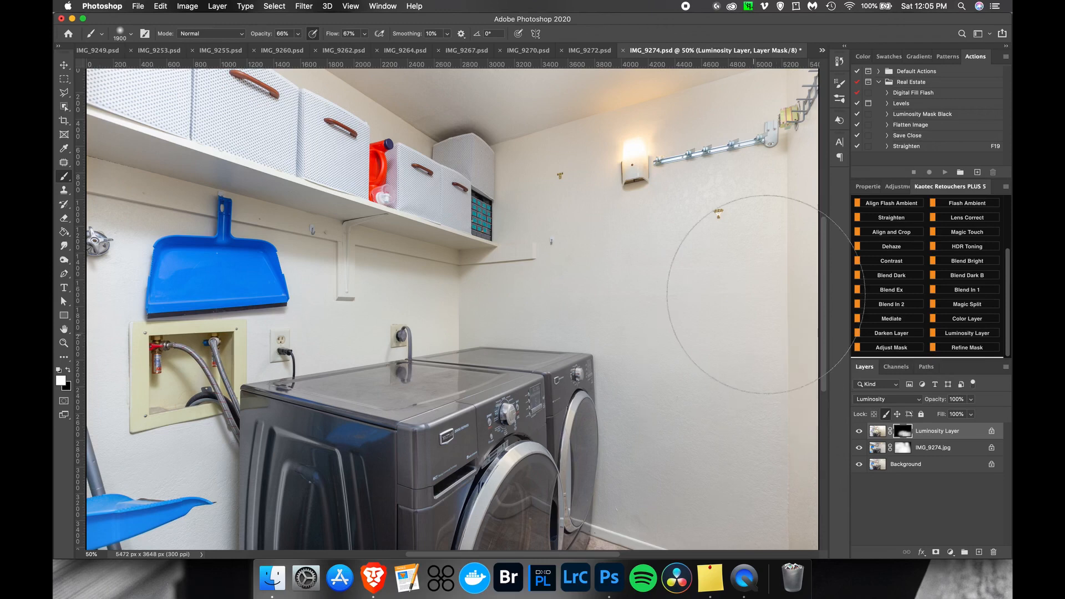
left_click_drag(742, 261, 756, 225)
mouse_move(400, 260)
left_mouse_down()
mouse_move(227, 141)
mouse_move(100, 250)
mouse_move(228, 370)
mouse_move(183, 422)
mouse_move(392, 357)
mouse_move(477, 183)
mouse_move(376, 137)
mouse_move(438, 105)
mouse_move(641, 397)
left_mouse_up()
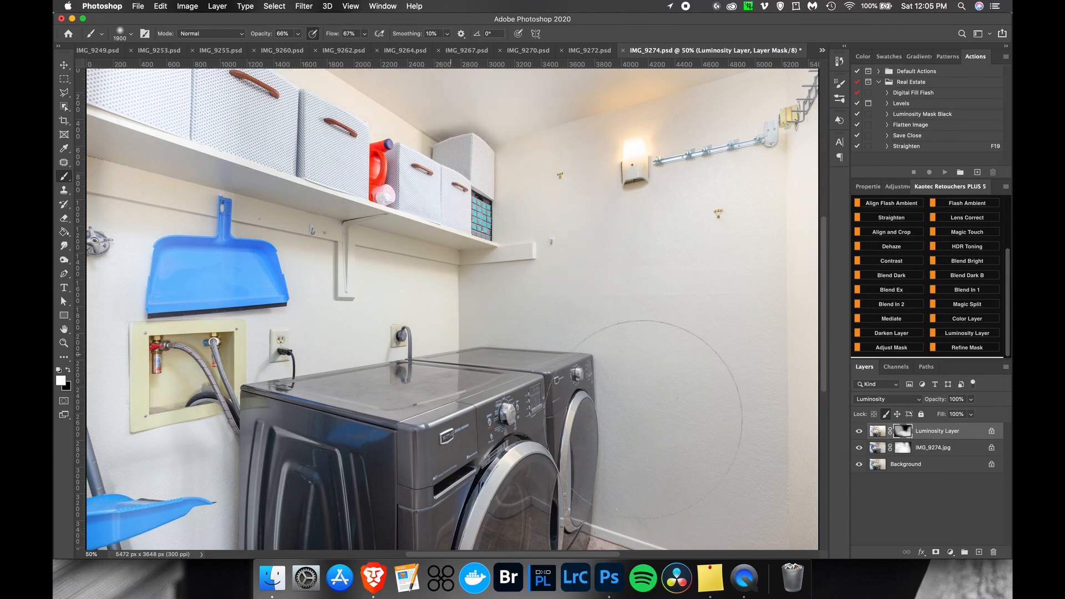
mouse_move(623, 152)
left_mouse_down()
mouse_move(638, 171)
mouse_move(623, 155)
mouse_move(655, 135)
mouse_move(623, 190)
mouse_move(623, 390)
left_mouse_up()
left_click_drag(625, 288, 585, 417)
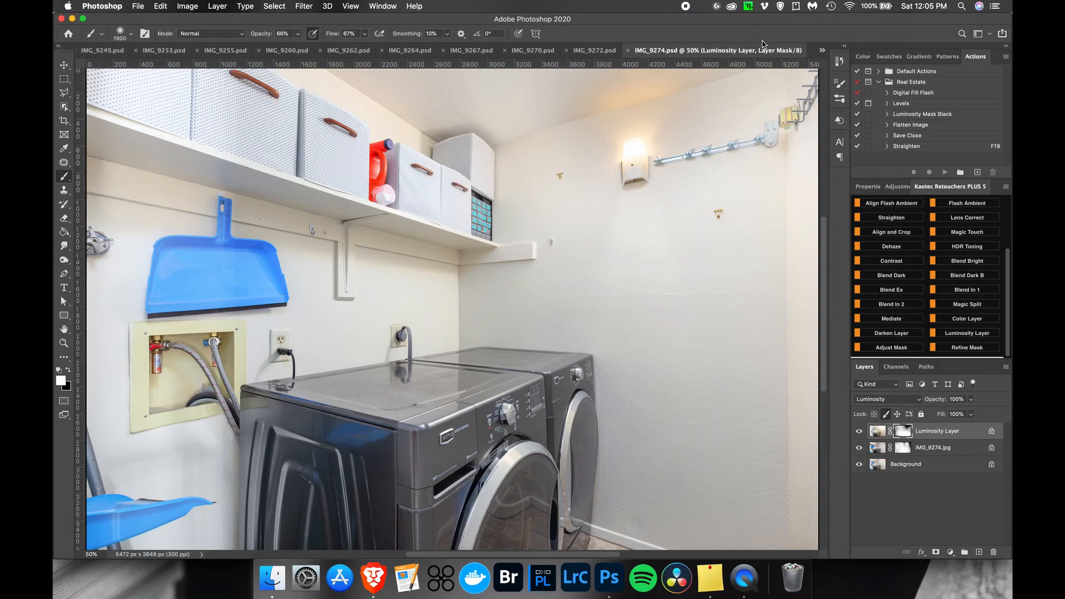
left_click(629, 52)
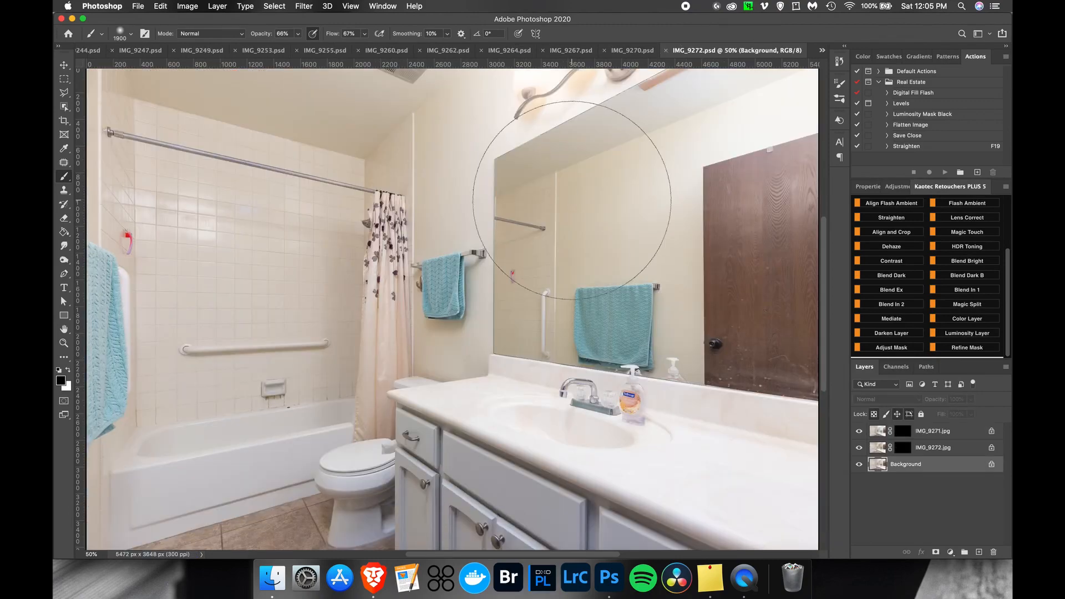
Paint white on the IMG_9272.jpg layer mask over the bathroom's mirror, vanity and walls.
left_click(902, 448)
key("x")
mouse_move(713, 333)
left_mouse_down()
mouse_move(714, 226)
mouse_move(690, 225)
mouse_move(523, 363)
mouse_move(455, 277)
mouse_move(660, 422)
mouse_move(481, 336)
mouse_move(143, 315)
mouse_move(352, 338)
mouse_move(595, 433)
mouse_move(422, 409)
left_mouse_up()
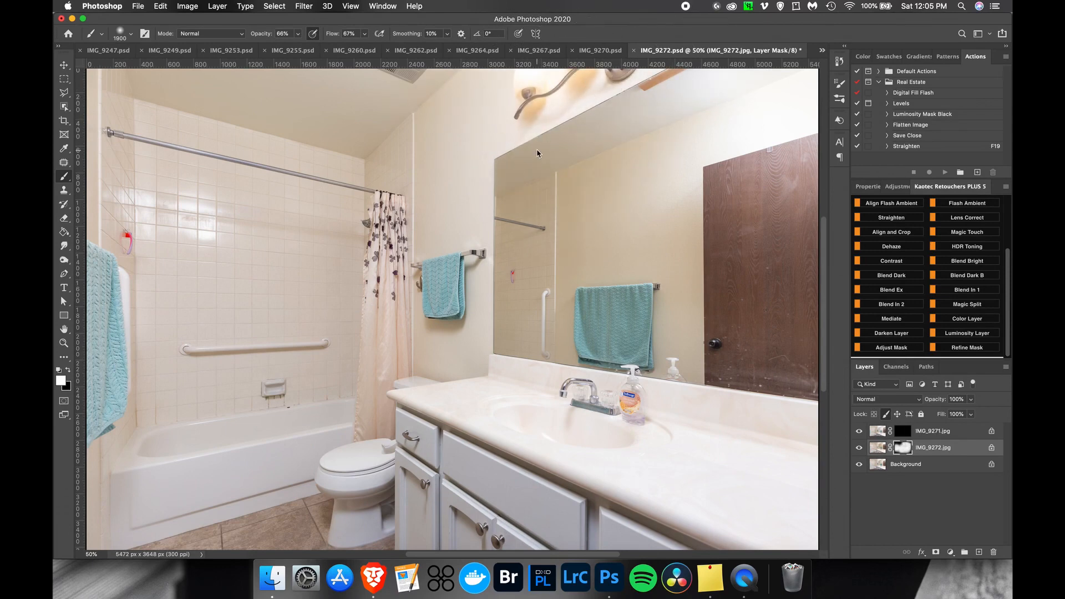
Apply Luminosity Layer to IMG_9271.jpg, paint its mask white across the bathroom, and save and close IMG_9272.psd.
left_click(930, 433)
left_click(963, 332)
mouse_move(481, 280)
left_mouse_down()
mouse_move(513, 375)
mouse_move(709, 464)
mouse_move(633, 468)
mouse_move(490, 398)
mouse_move(448, 454)
mouse_move(519, 448)
mouse_move(495, 484)
mouse_move(381, 513)
mouse_move(422, 385)
mouse_move(383, 355)
mouse_move(283, 393)
mouse_move(157, 342)
mouse_move(121, 425)
mouse_move(142, 205)
mouse_move(180, 267)
mouse_move(319, 354)
mouse_move(383, 364)
mouse_move(496, 275)
mouse_move(426, 324)
mouse_move(655, 320)
mouse_move(558, 469)
mouse_move(715, 204)
mouse_move(488, 465)
left_mouse_up()
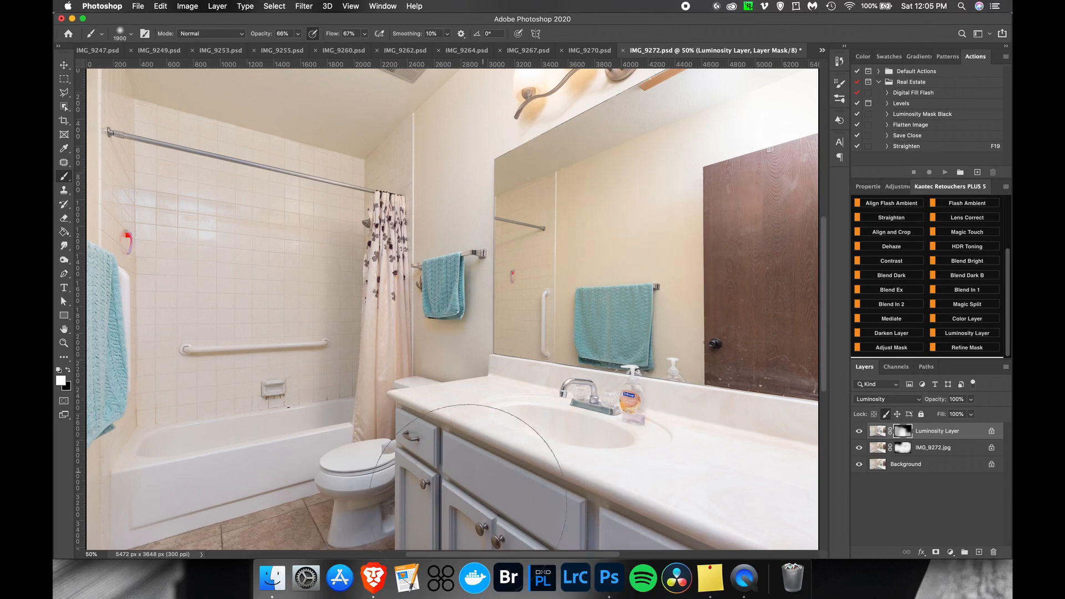
mouse_move(480, 551)
left_mouse_down()
mouse_move(547, 400)
mouse_move(500, 195)
mouse_move(660, 258)
mouse_move(646, 349)
left_mouse_up()
mouse_move(683, 528)
left_mouse_down()
mouse_move(463, 322)
mouse_move(179, 448)
mouse_move(179, 207)
mouse_move(167, 226)
mouse_move(297, 131)
mouse_move(304, 250)
mouse_move(237, 133)
left_mouse_up()
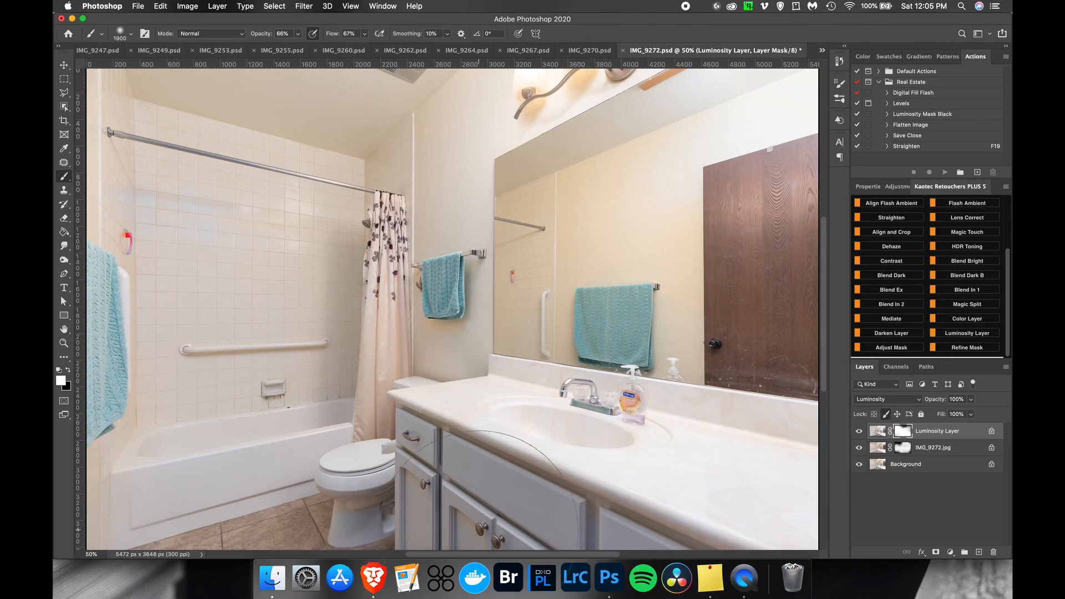
key("super+s")
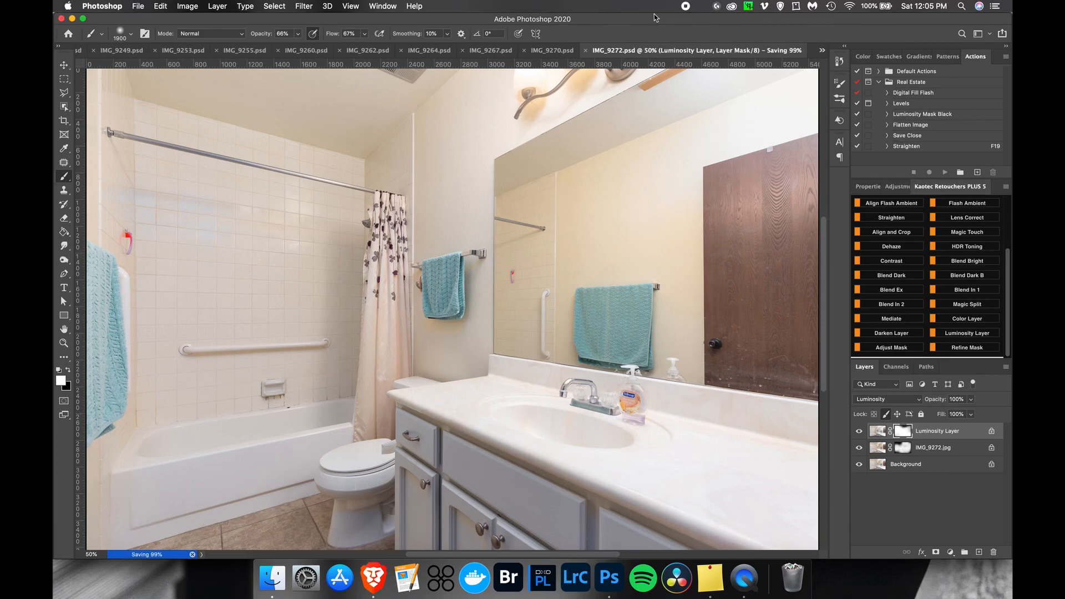
key("super+w")
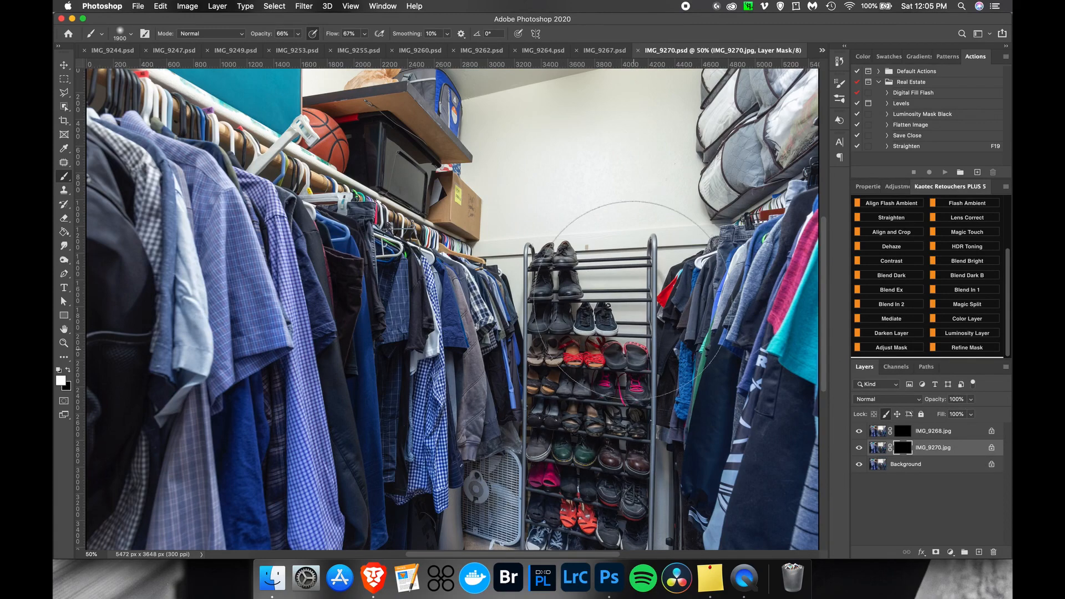
Paint white on the IMG_9270.jpg layer mask over the closet's clothes, back wall and shoe rack.
mouse_move(712, 498)
left_mouse_down()
mouse_move(766, 261)
mouse_move(638, 139)
left_mouse_up()
left_click_drag(475, 475, 669, 543)
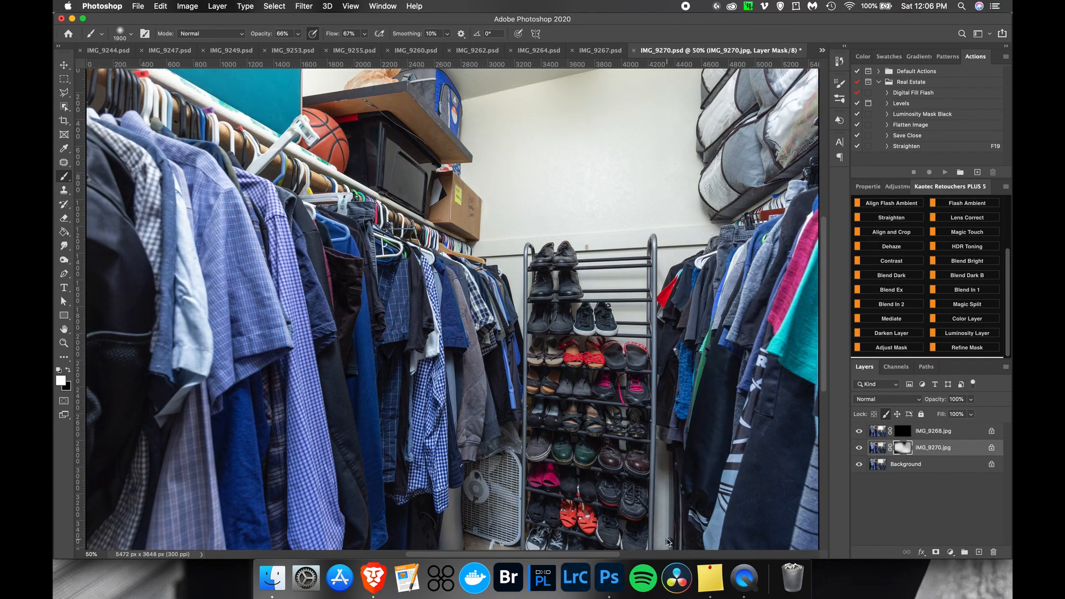
Apply Luminosity Layer to IMG_9268.jpg, paint its mask white across the closet, and save and close IMG_9270.psd.
left_click(980, 430)
left_click(967, 333)
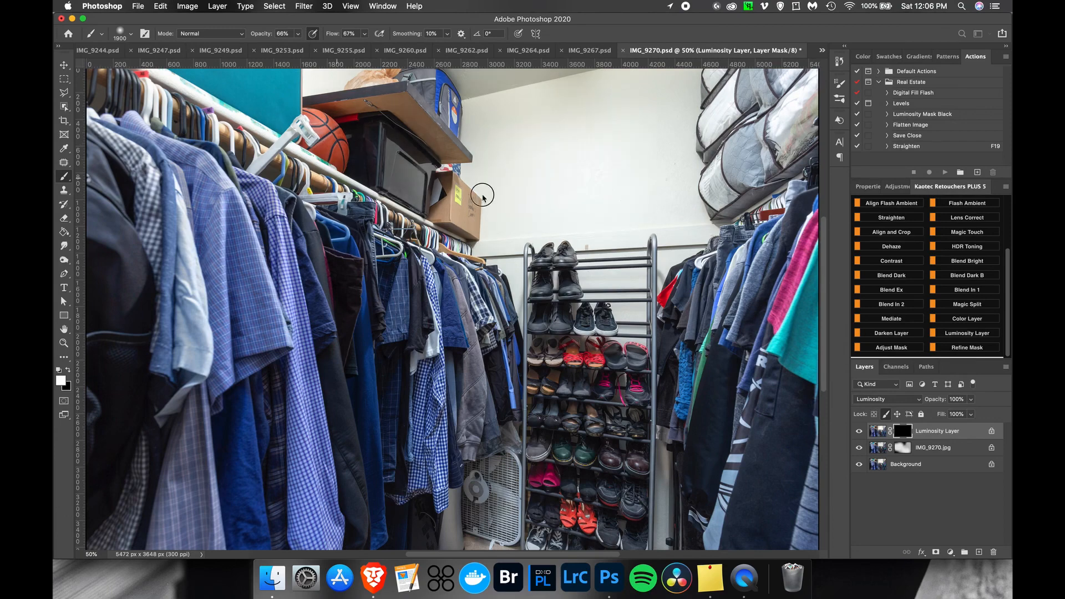
mouse_move(362, 145)
left_mouse_down()
mouse_move(161, 388)
mouse_move(288, 477)
mouse_move(621, 402)
left_mouse_up()
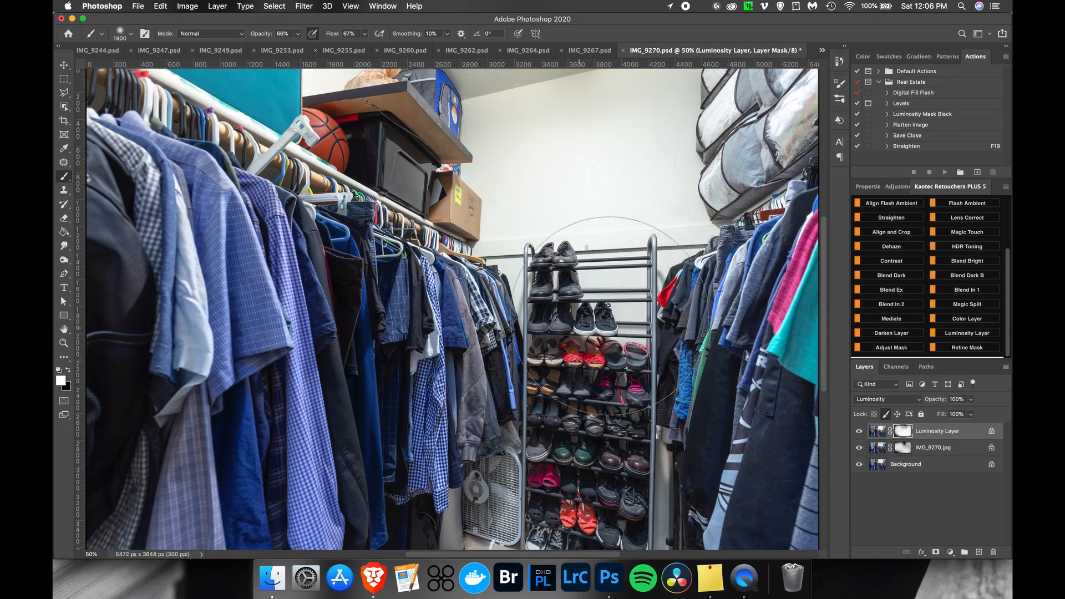
key("super+s")
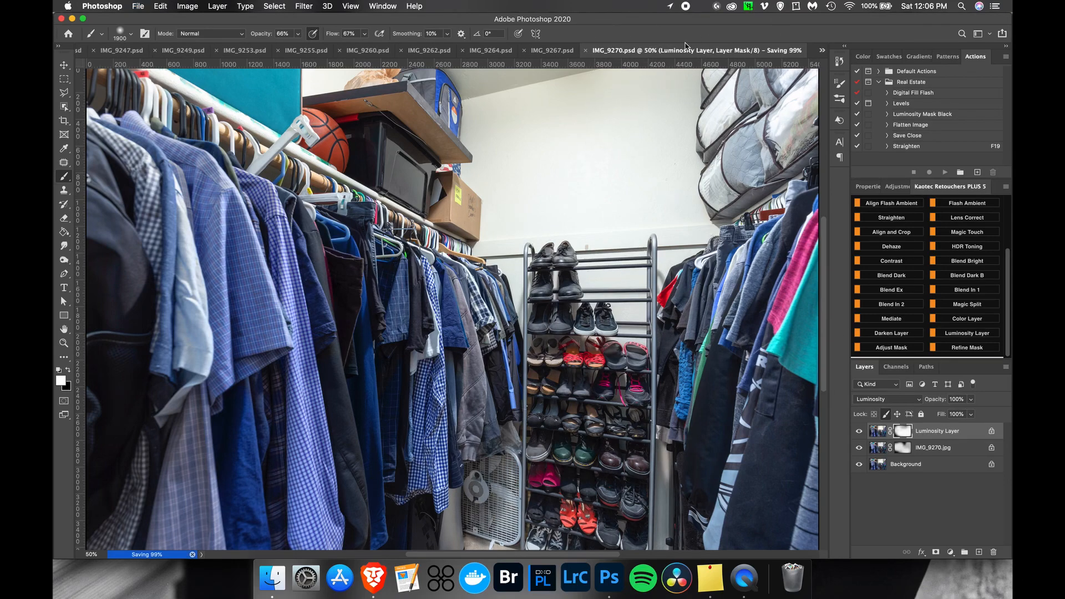
left_click(628, 50)
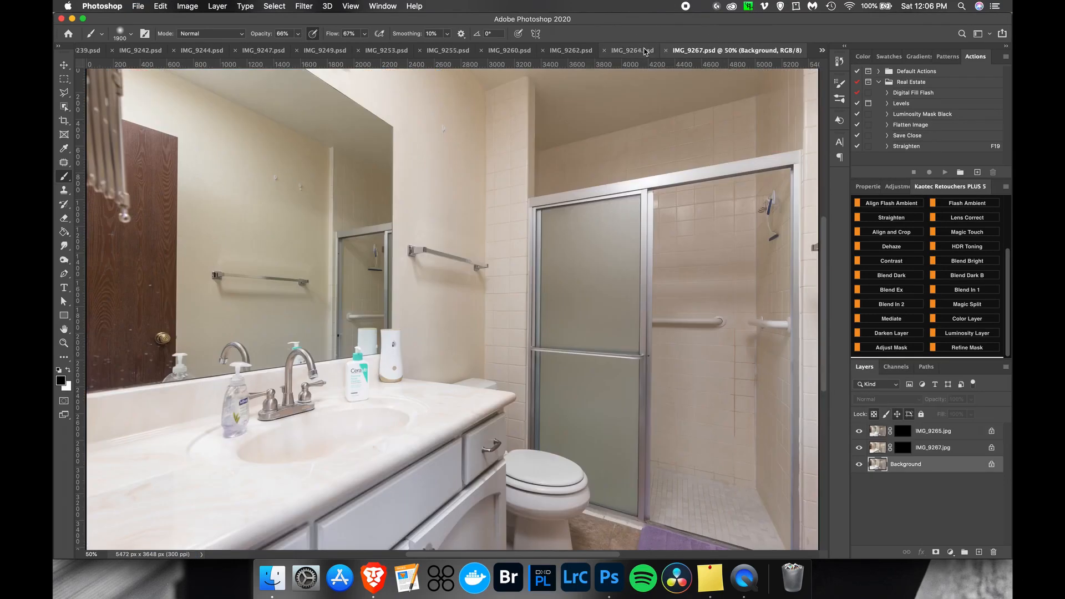
Paint white on the IMG_9267.jpg layer mask over the bathroom's vanity, walls and shower.
left_click(903, 448)
key("x")
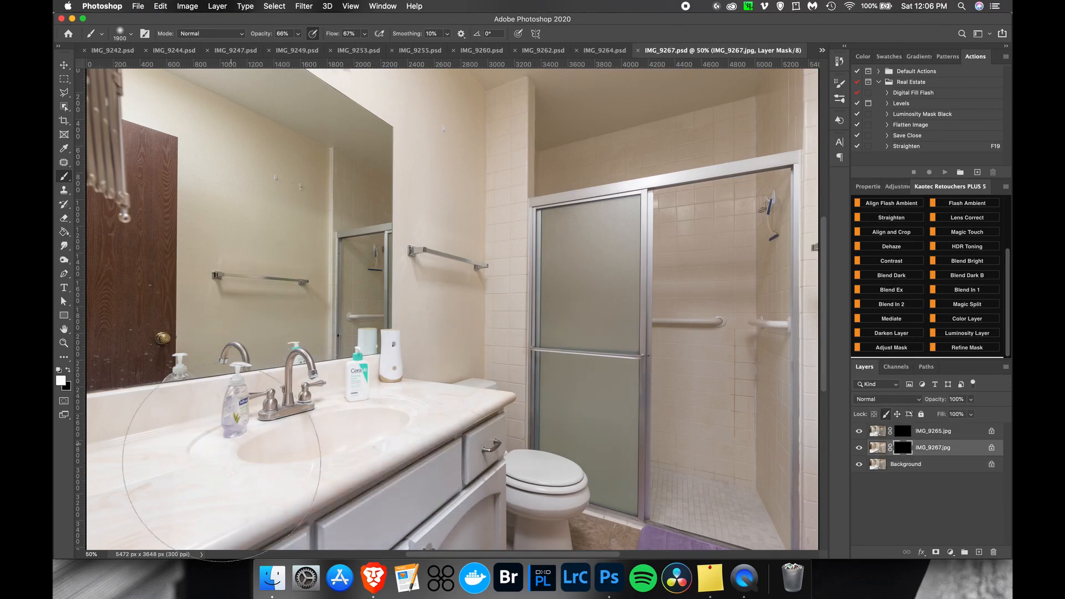
mouse_move(641, 478)
left_mouse_down()
mouse_move(175, 401)
mouse_move(450, 402)
left_mouse_up()
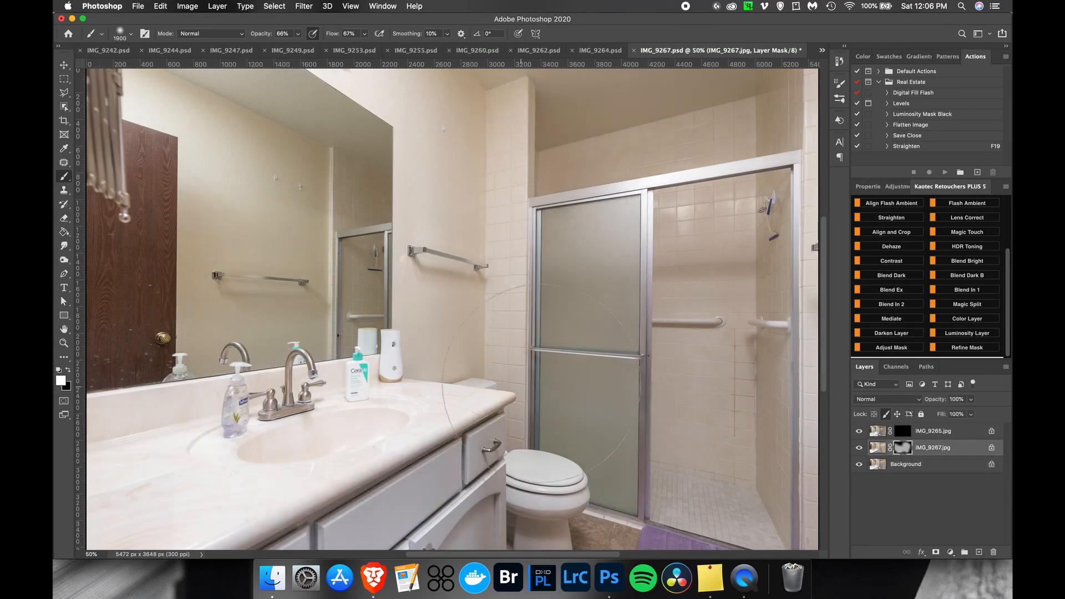
Paint white on the IMG_9265.jpg layer mask over the vanity, mirror, walls and shower, and save and close IMG_9267.psd.
left_click(904, 431)
mouse_move(627, 260)
left_mouse_down()
mouse_move(666, 222)
mouse_move(671, 488)
mouse_move(461, 471)
mouse_move(218, 428)
left_mouse_up()
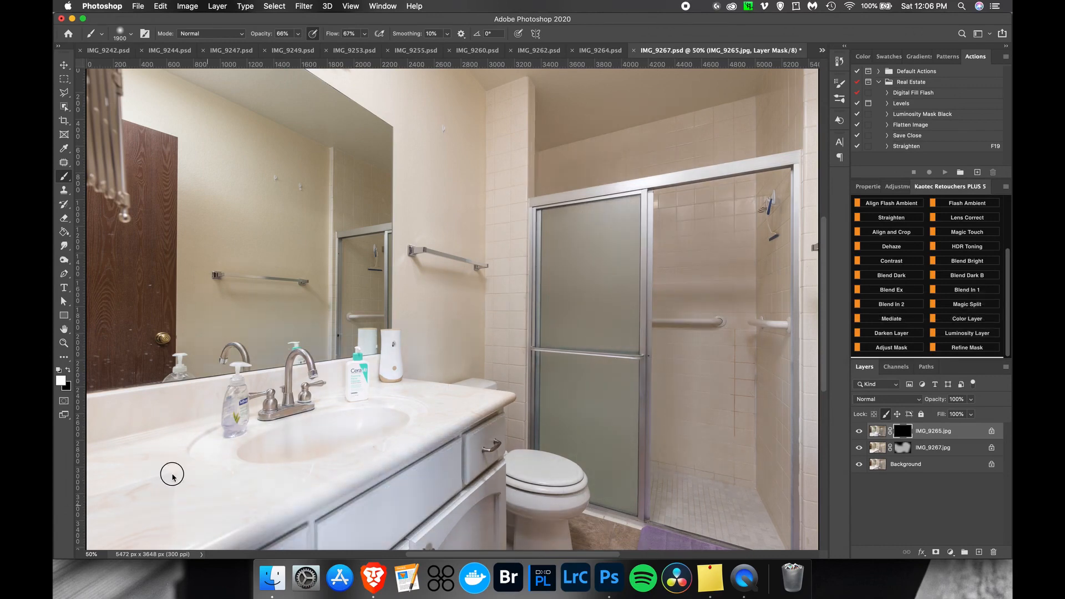
mouse_move(519, 334)
left_mouse_down()
mouse_move(183, 288)
mouse_move(177, 233)
mouse_move(147, 177)
left_mouse_up()
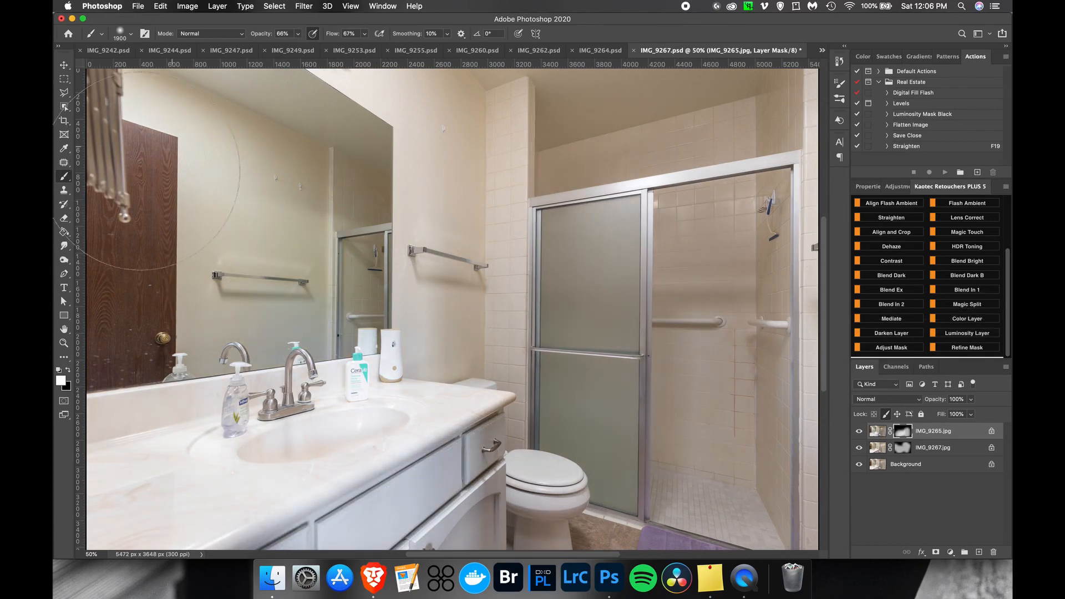
mouse_move(591, 228)
left_mouse_down()
mouse_move(744, 150)
mouse_move(693, 111)
mouse_move(472, 105)
left_mouse_up()
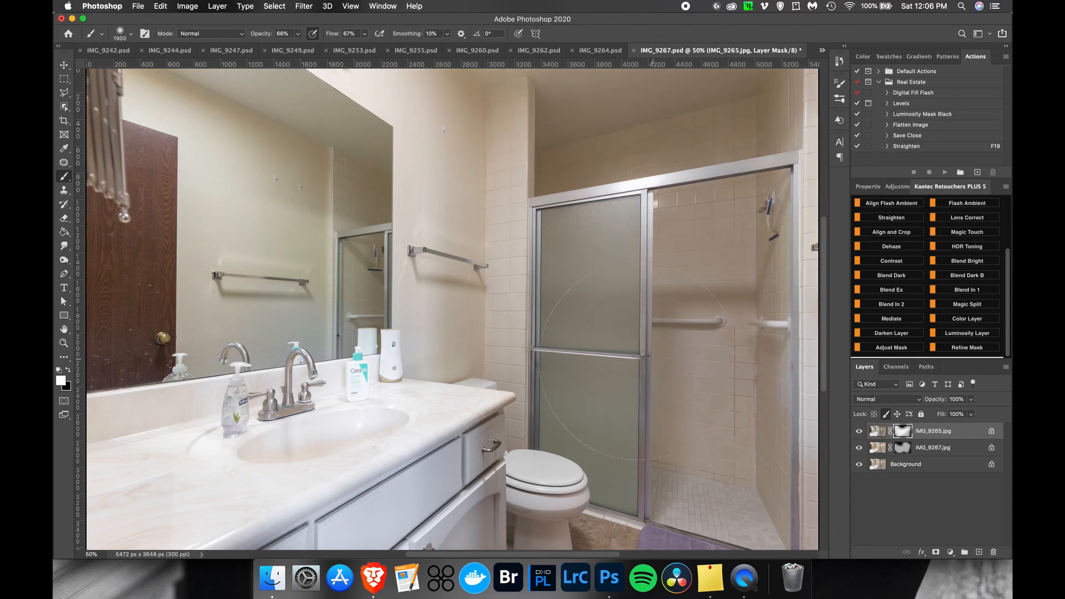
key("super+s")
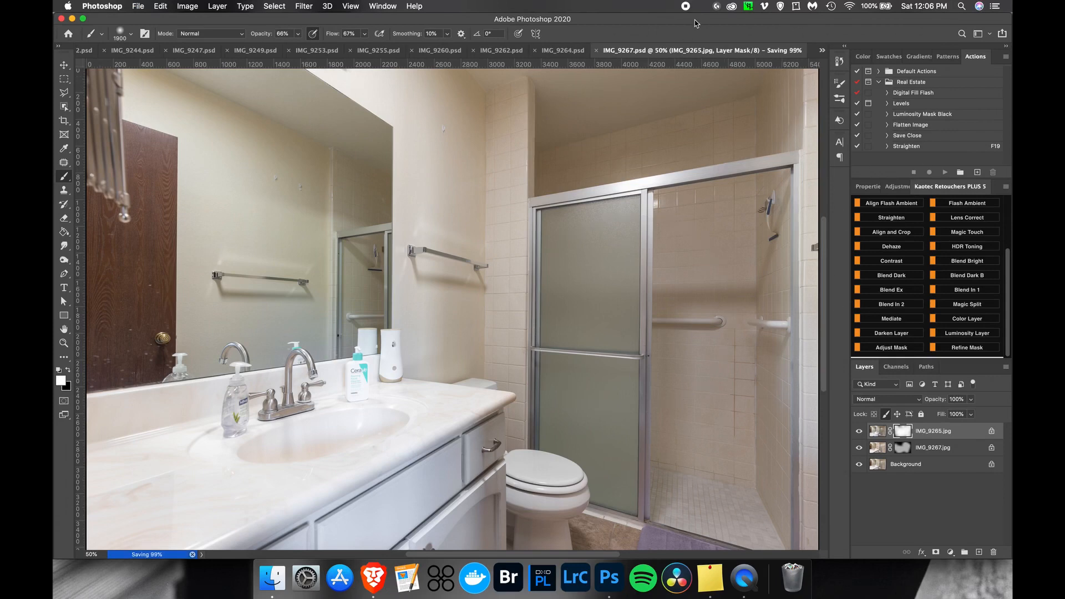
left_click(639, 50)
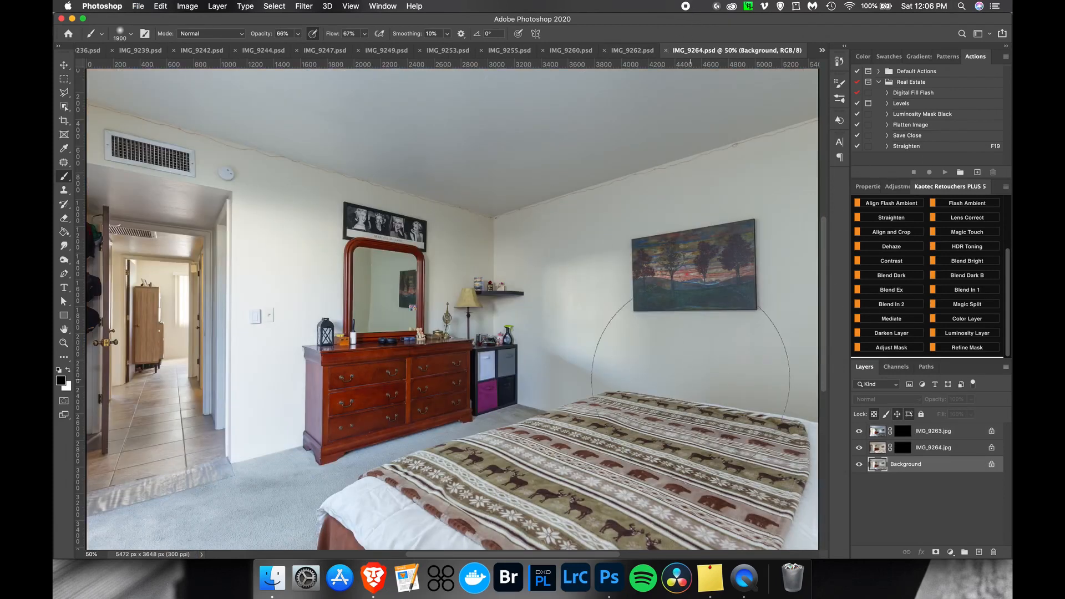
Paint white on the IMG_9264.jpg layer mask over the bedroom's walls, painting, bed and hallway doorway.
left_click(904, 450)
mouse_move(599, 361)
left_mouse_down()
mouse_move(718, 327)
mouse_move(771, 195)
mouse_move(725, 251)
left_mouse_up()
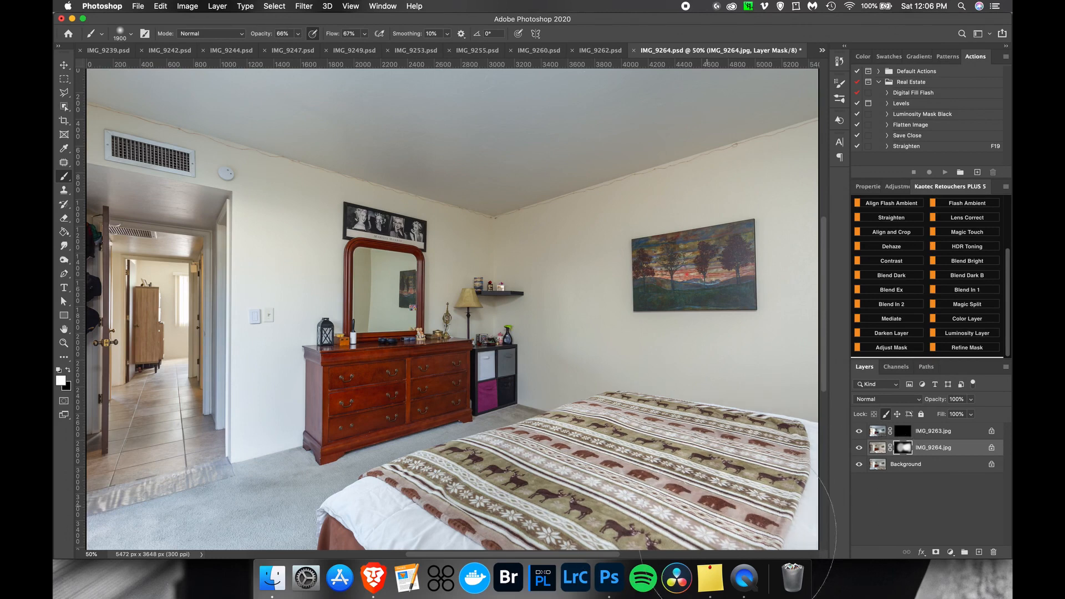
left_click(253, 374)
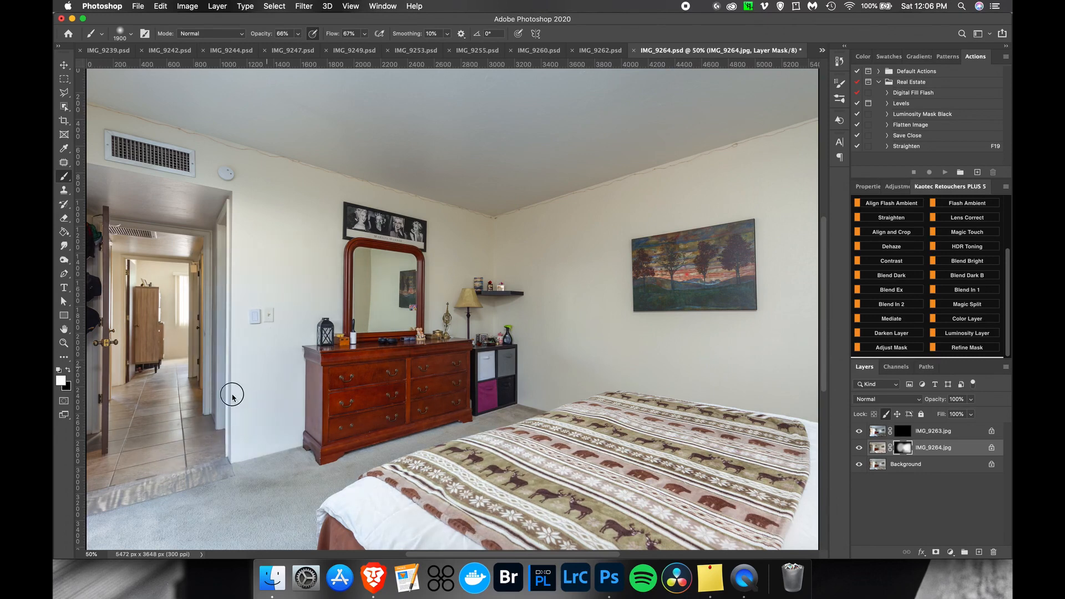
left_click_drag(147, 380, 166, 283)
left_click(169, 207)
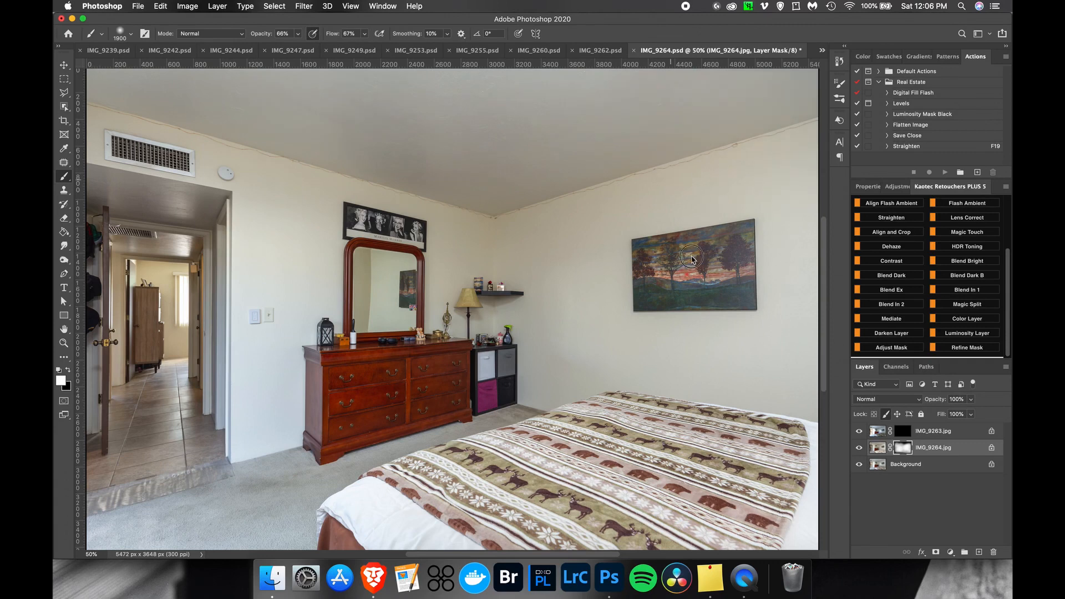
Apply Luminosity Layer to IMG_9263.jpg and paint its mask white over the bed, carpet, walls and ceiling.
left_click(936, 430)
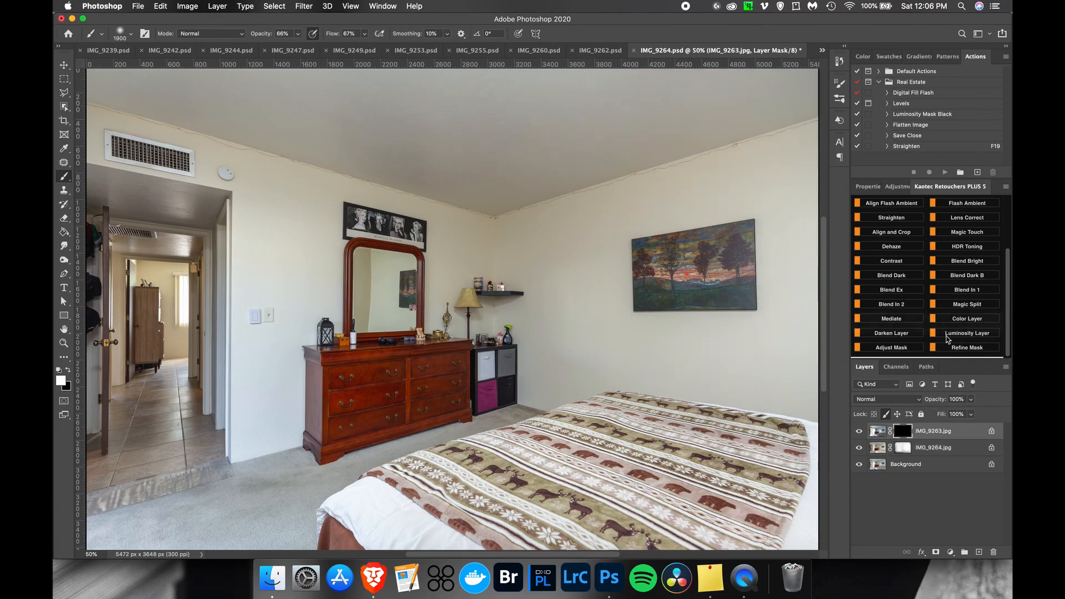
left_click(986, 338)
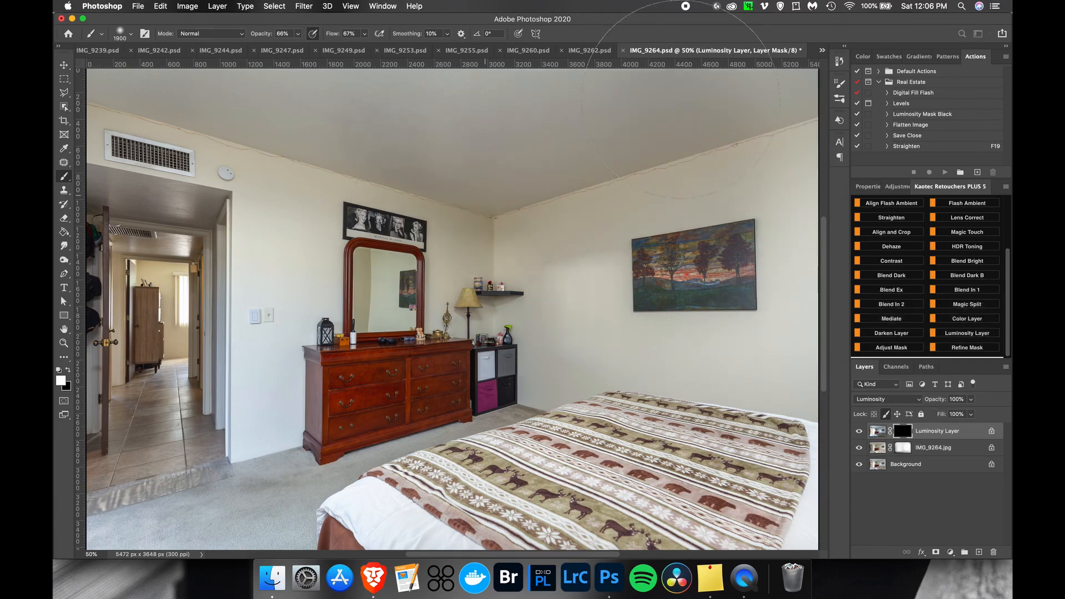
mouse_move(455, 499)
left_mouse_down()
mouse_move(759, 415)
mouse_move(703, 471)
mouse_move(718, 288)
mouse_move(428, 513)
mouse_move(214, 357)
mouse_move(200, 364)
mouse_move(136, 333)
mouse_move(134, 442)
left_mouse_up()
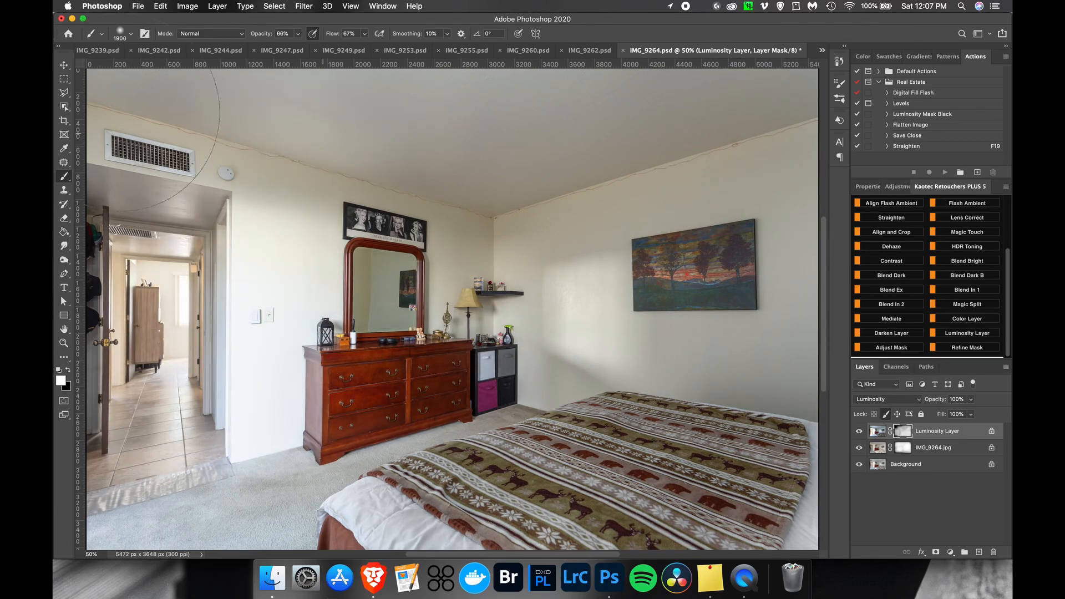
left_click_drag(217, 110, 581, 147)
Paint black on the Luminosity Layer mask around the doorway and adjacent wall, and white across the bed and carpet.
key("x")
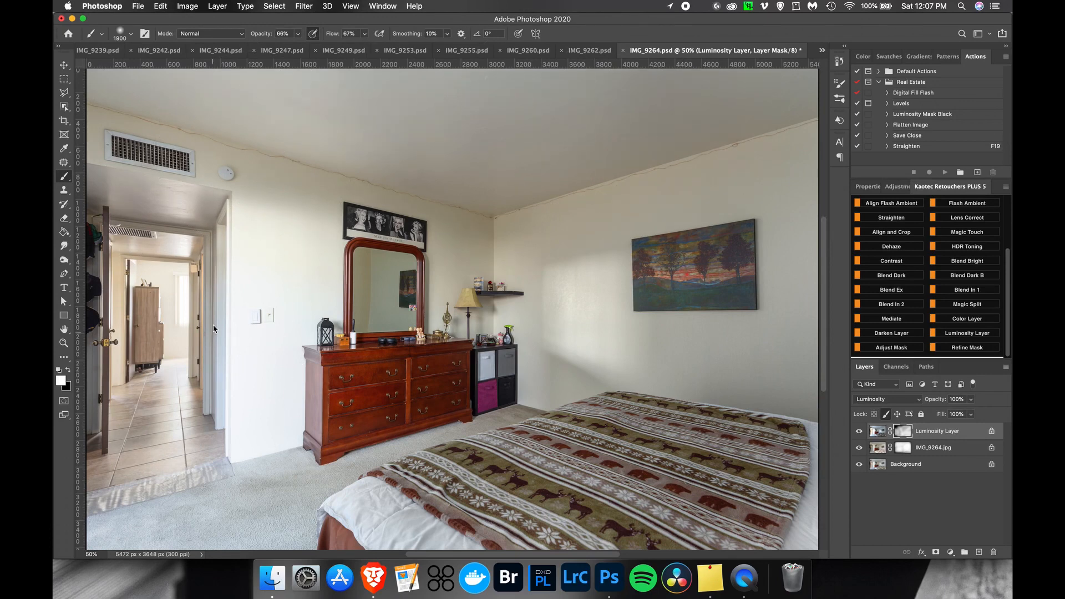
mouse_move(191, 293)
left_mouse_down()
mouse_move(156, 361)
mouse_move(152, 311)
mouse_move(158, 302)
mouse_move(169, 420)
mouse_move(238, 366)
mouse_move(268, 377)
mouse_move(273, 331)
mouse_move(276, 429)
left_mouse_up()
left_click_drag(277, 330, 257, 436)
key("x")
mouse_move(754, 500)
left_mouse_down()
mouse_move(616, 533)
mouse_move(239, 519)
left_mouse_up()
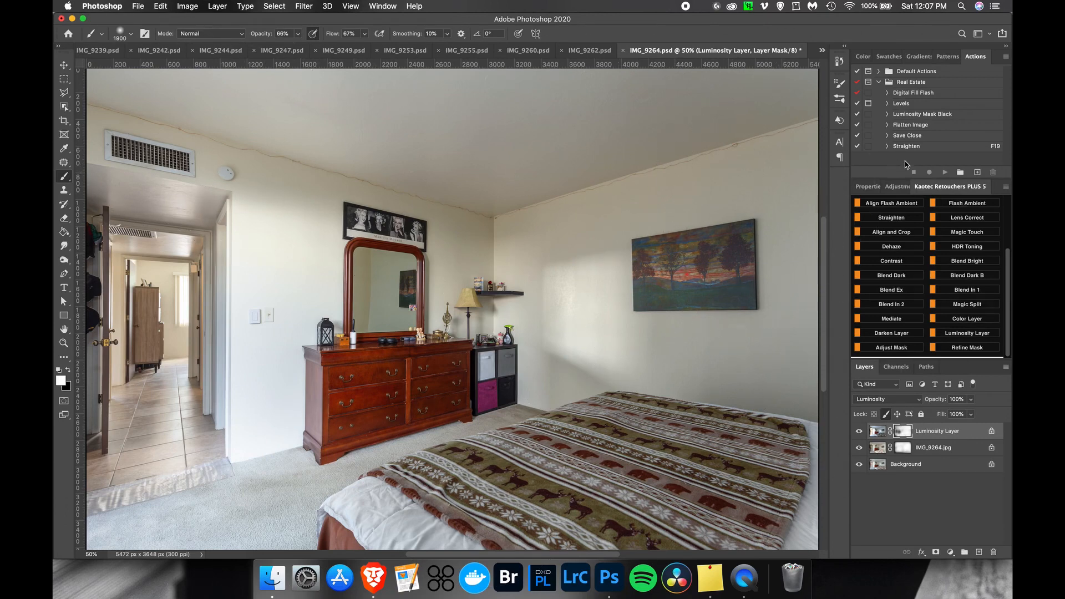
Run the Digital Fill Flash action, paint its mask white over the bed and darker room areas, and save and close IMG_9264.psd.
left_click(921, 93)
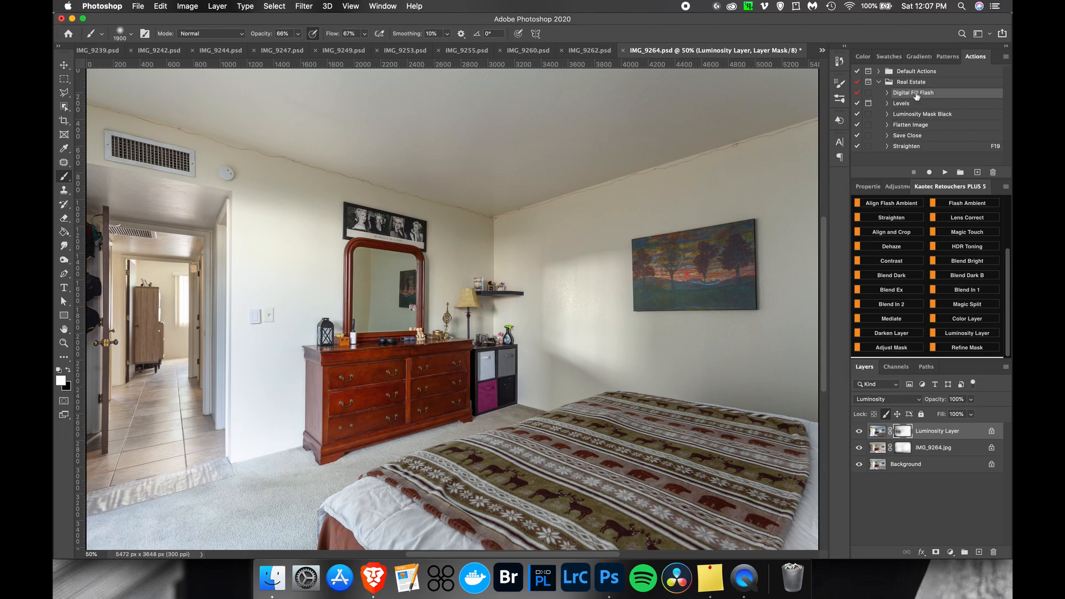
left_click(947, 173)
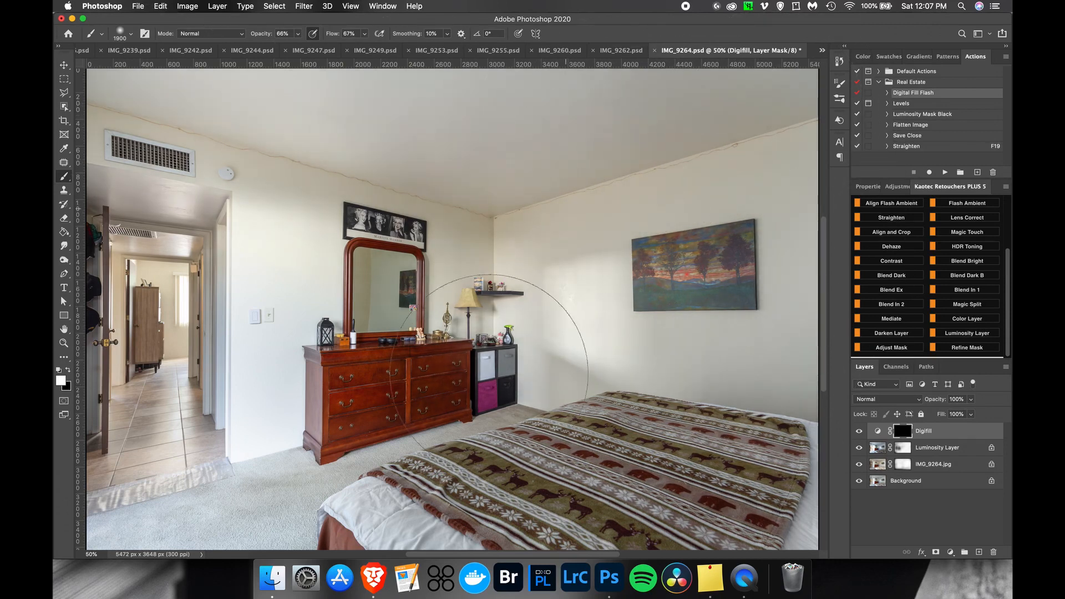
mouse_move(611, 395)
left_mouse_down()
mouse_move(672, 477)
mouse_move(649, 458)
left_mouse_up()
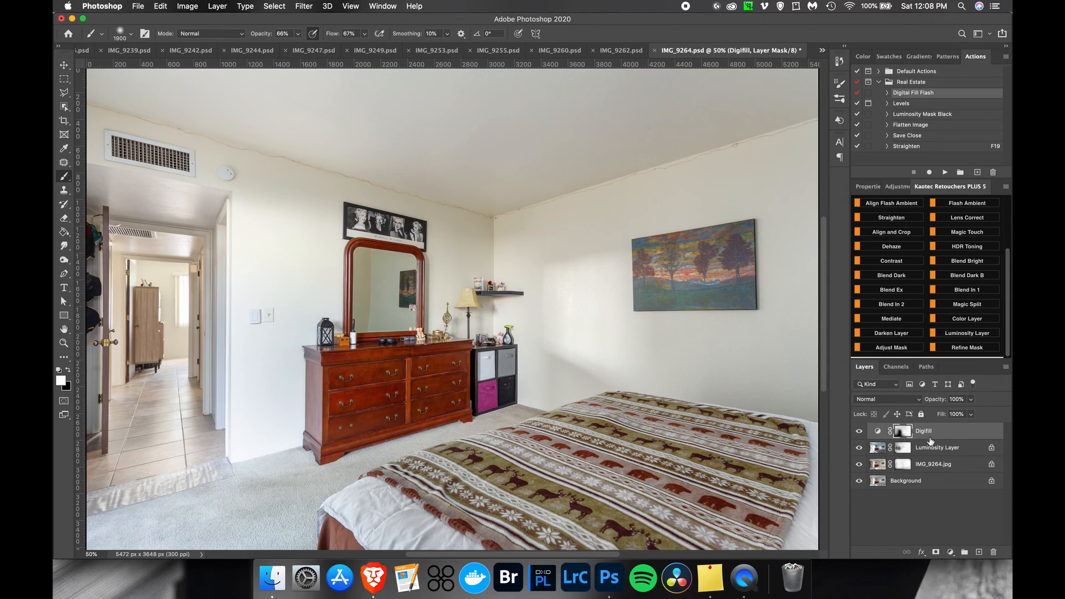
key("super+s")
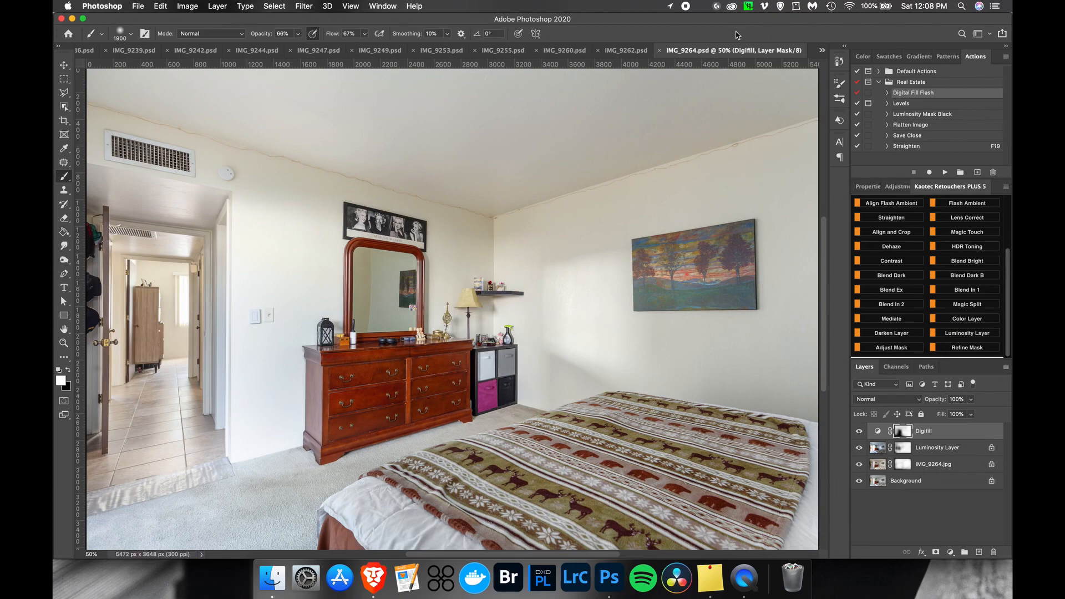
left_click(659, 51)
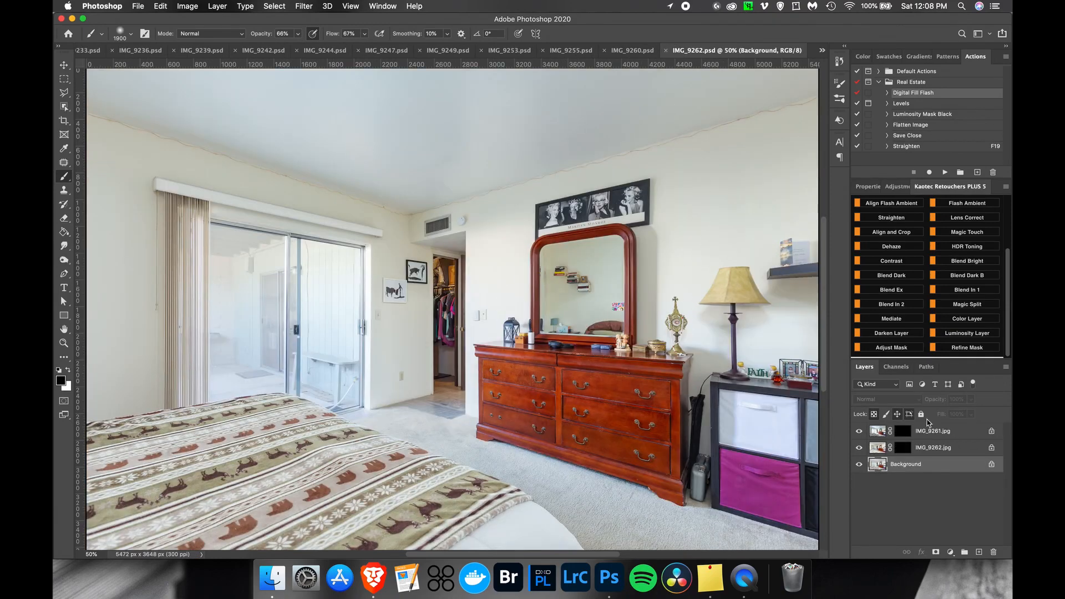
Paint white on the IMG_9262.jpg layer mask over the sliding door, walls, ceiling and carpet.
left_click(910, 454)
key("x")
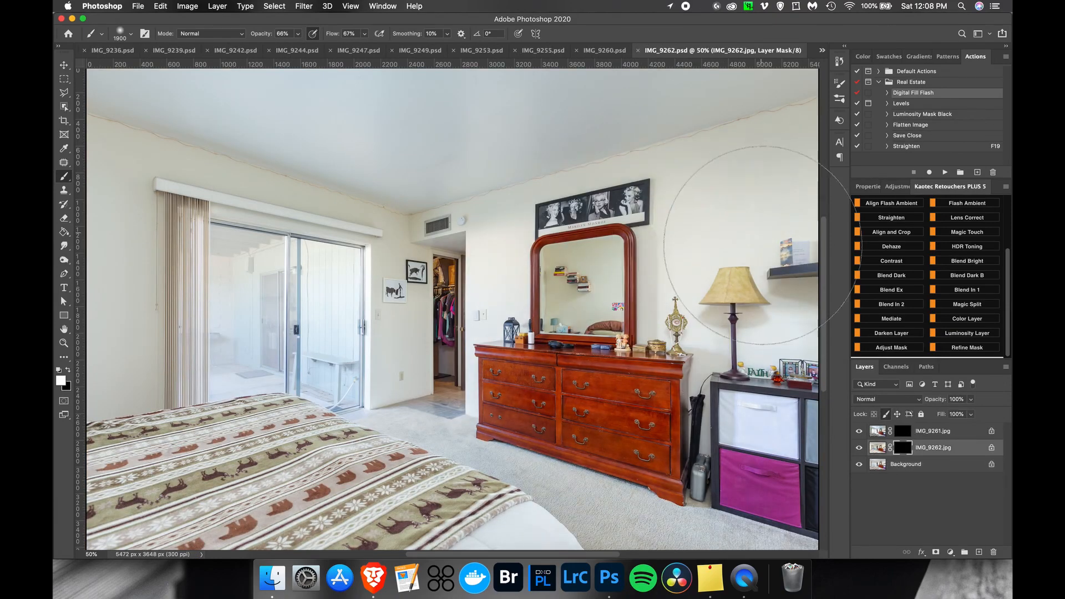
mouse_move(311, 333)
left_mouse_down()
mouse_move(194, 305)
mouse_move(260, 254)
mouse_move(355, 299)
left_mouse_up()
left_click_drag(220, 205, 366, 385)
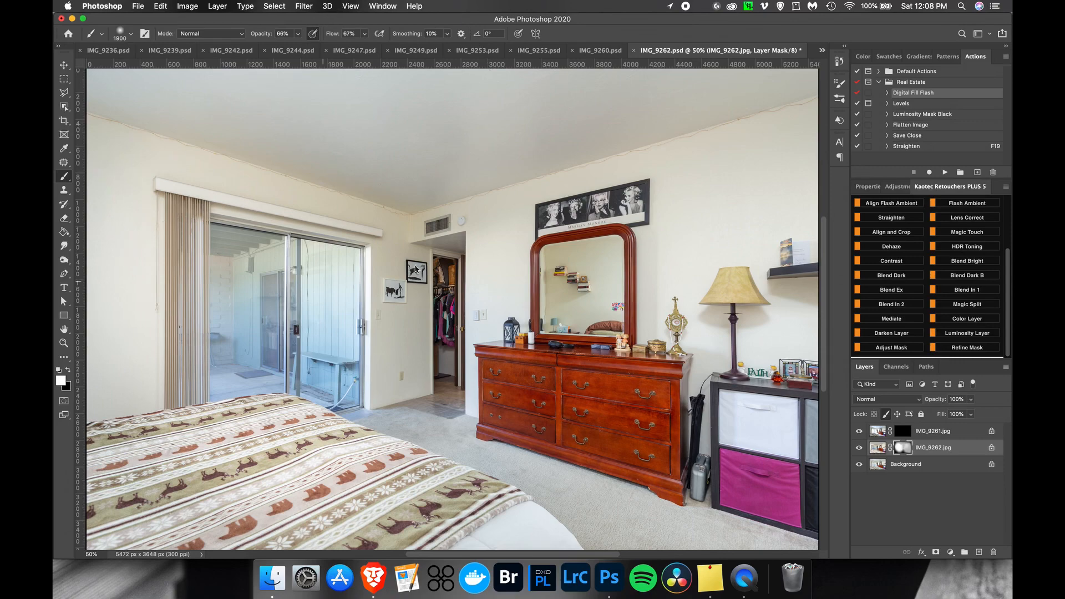
left_click_drag(455, 410, 489, 438)
Apply Luminosity Layer to IMG_9261.jpg and paint its mask white over the ceiling, walls, dresser and bed.
left_click(903, 431)
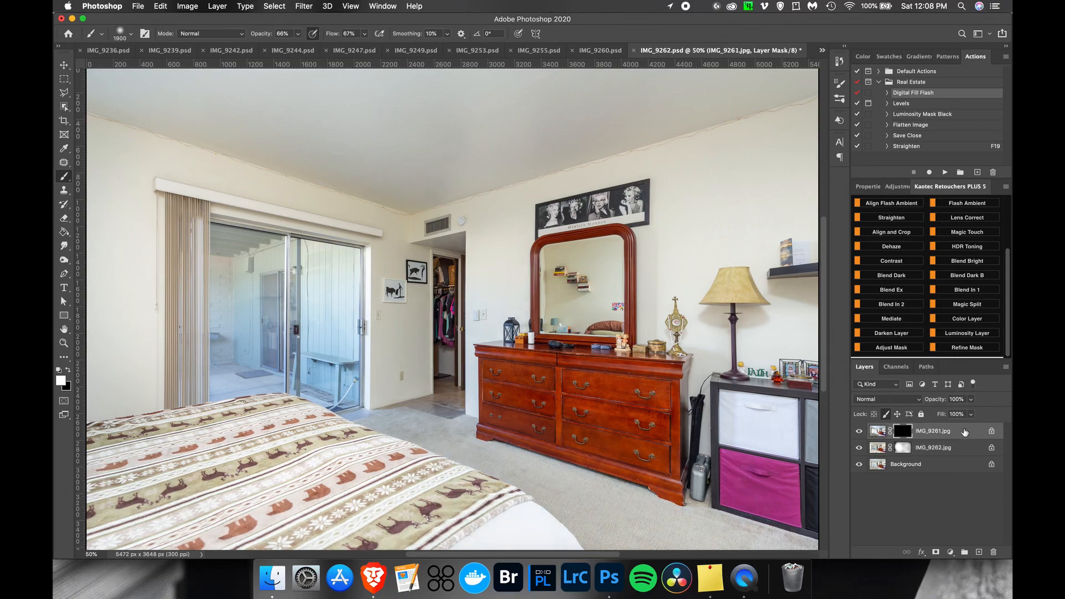
left_click(980, 332)
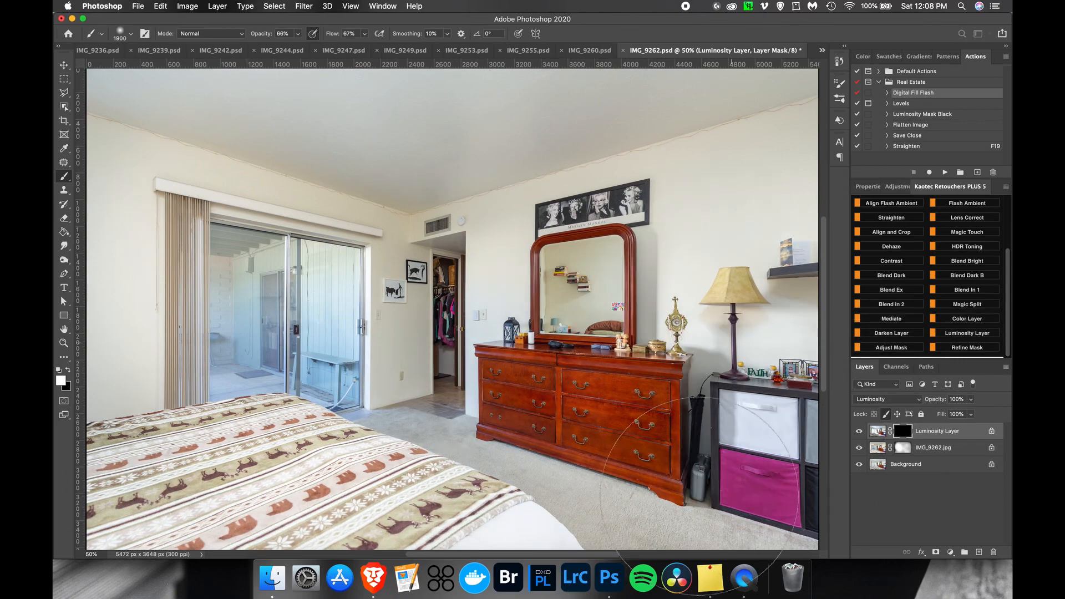
mouse_move(533, 133)
left_mouse_down()
mouse_move(217, 139)
mouse_move(128, 239)
left_mouse_up()
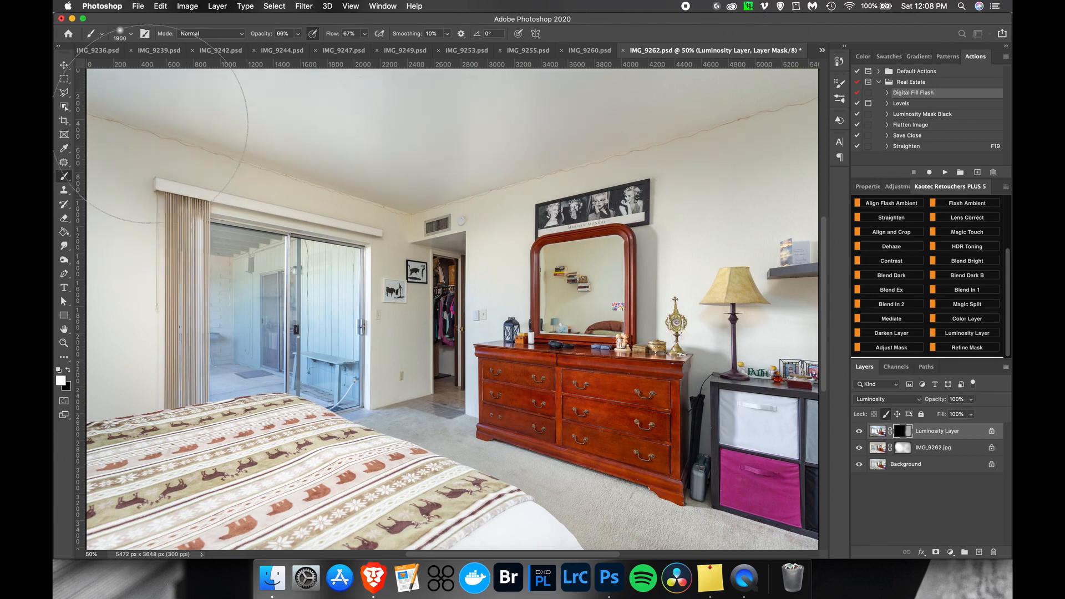
mouse_move(196, 514)
left_mouse_down()
mouse_move(389, 471)
mouse_move(511, 333)
mouse_move(511, 316)
mouse_move(754, 233)
mouse_move(457, 172)
mouse_move(381, 138)
mouse_move(388, 163)
mouse_move(365, 102)
left_mouse_up()
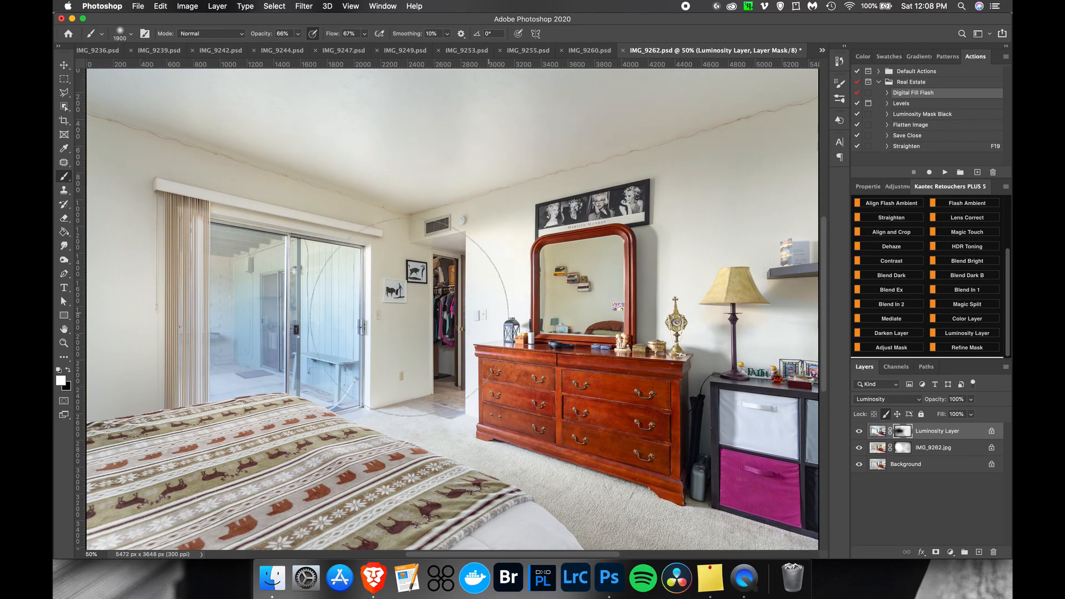
Paint the Luminosity Layer mask white over the sliding door, blinds wall, carpet and bed, and save and close IMG_9262.psd.
mouse_move(250, 339)
left_mouse_down()
mouse_move(288, 355)
mouse_move(361, 467)
left_mouse_up()
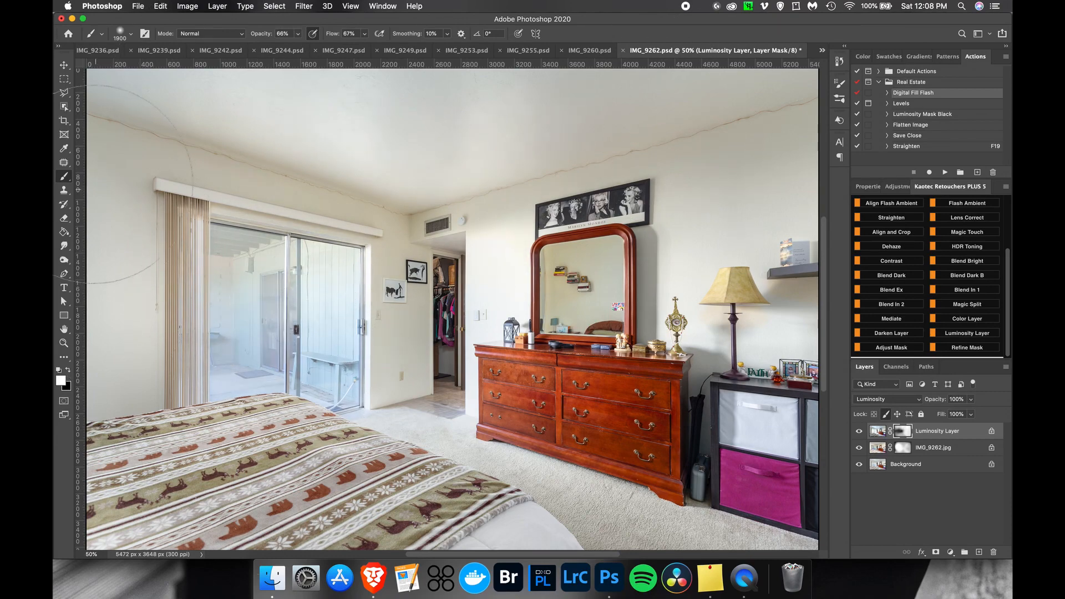
mouse_move(105, 211)
left_mouse_down()
mouse_move(117, 267)
mouse_move(108, 261)
left_mouse_up()
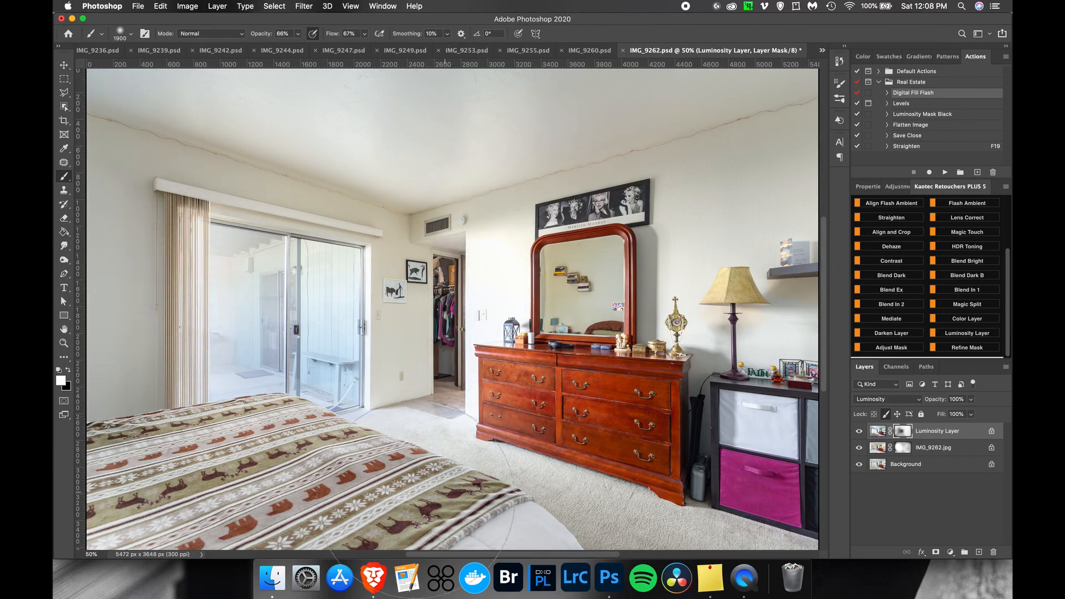
left_click_drag(444, 388, 267, 499)
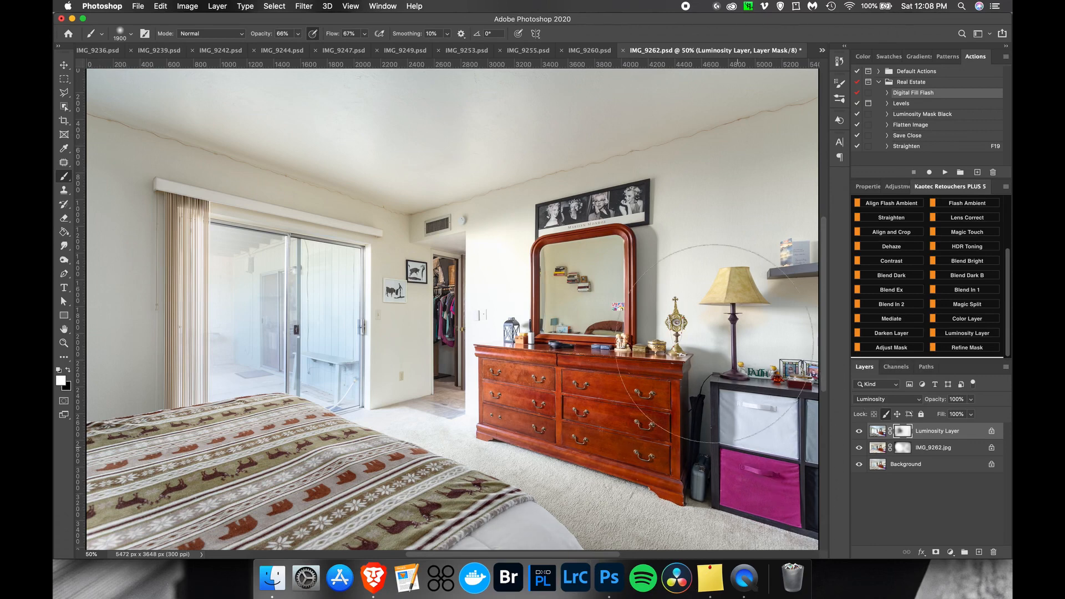
key("x")
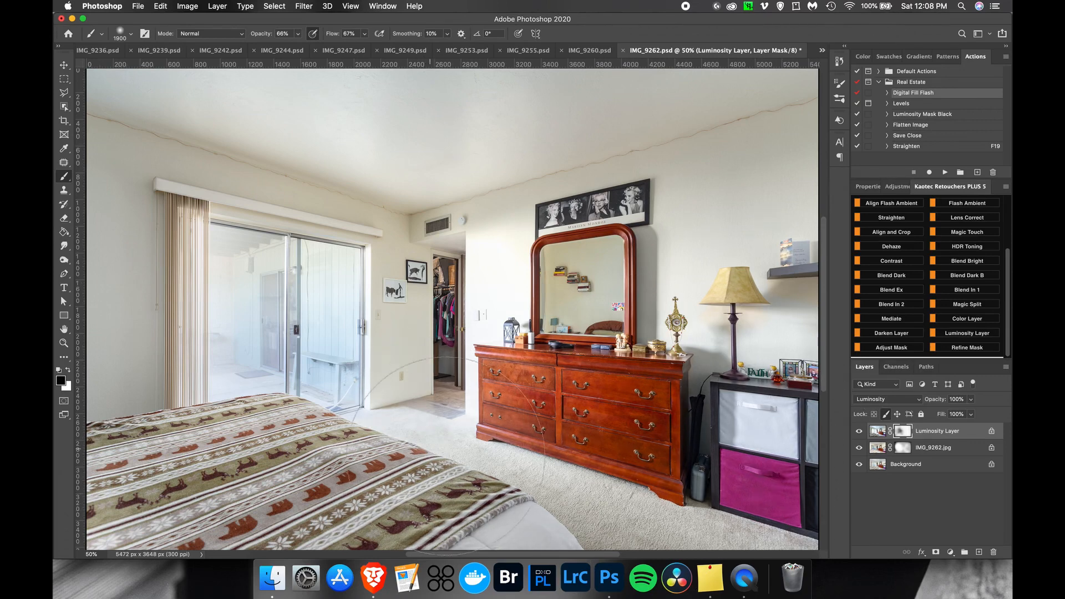
key("super+s")
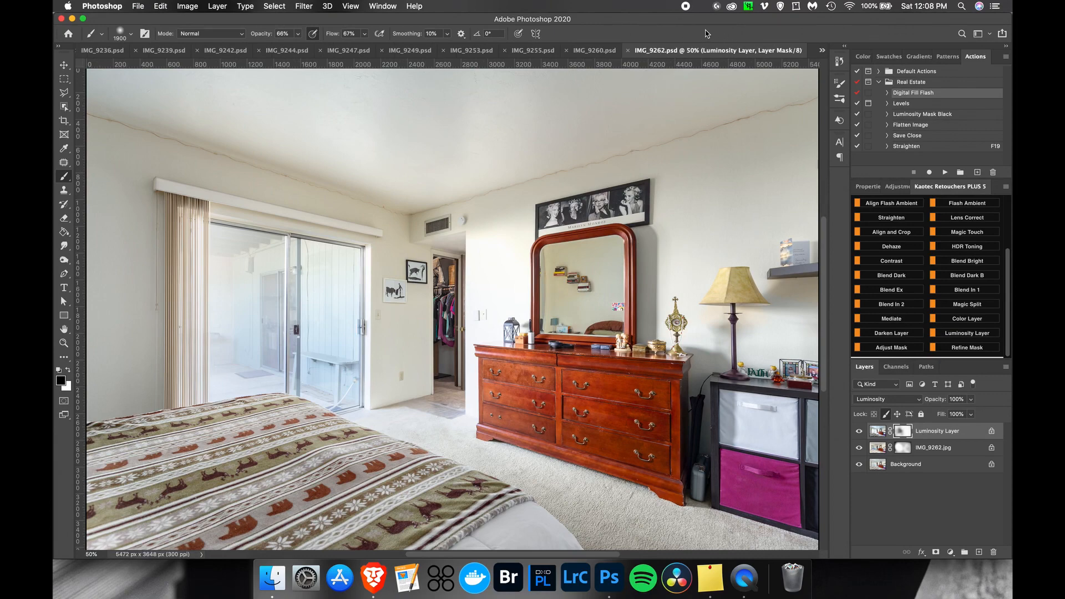
left_click(628, 51)
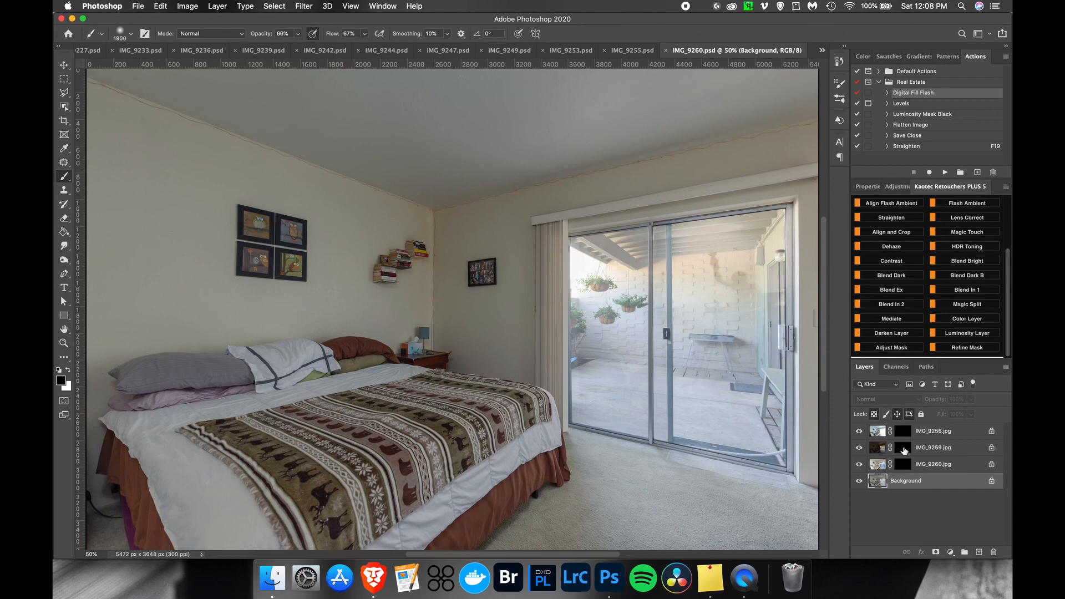
Preview IMG_9259.jpg with its mask briefly disabled, and unlock and delete the Background layer of IMG_9260.psd.
left_click(905, 449, "shift")
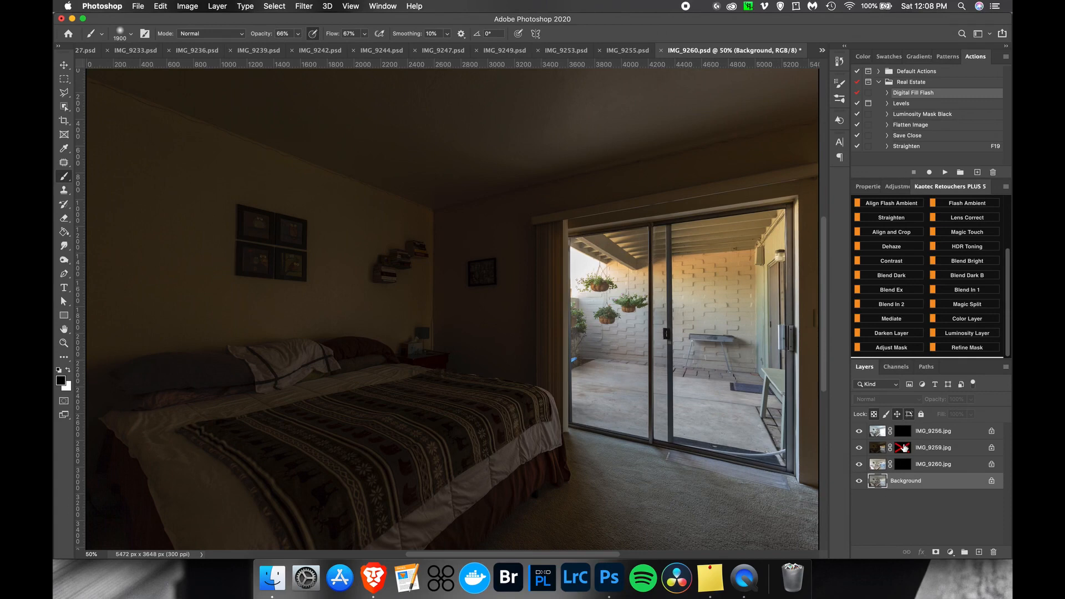
left_click(905, 448, "shift")
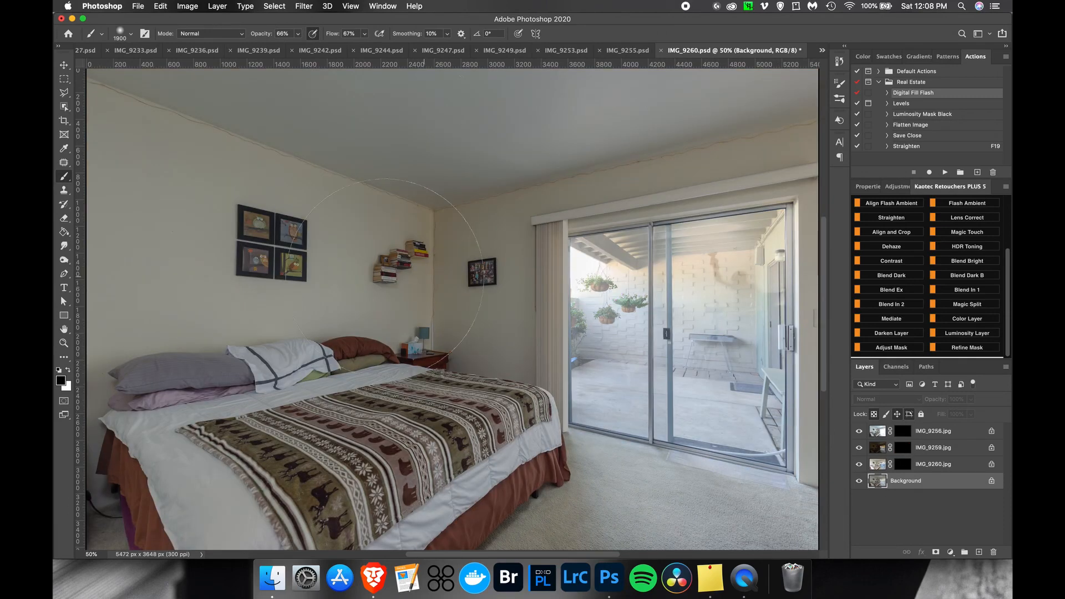
left_click(991, 482)
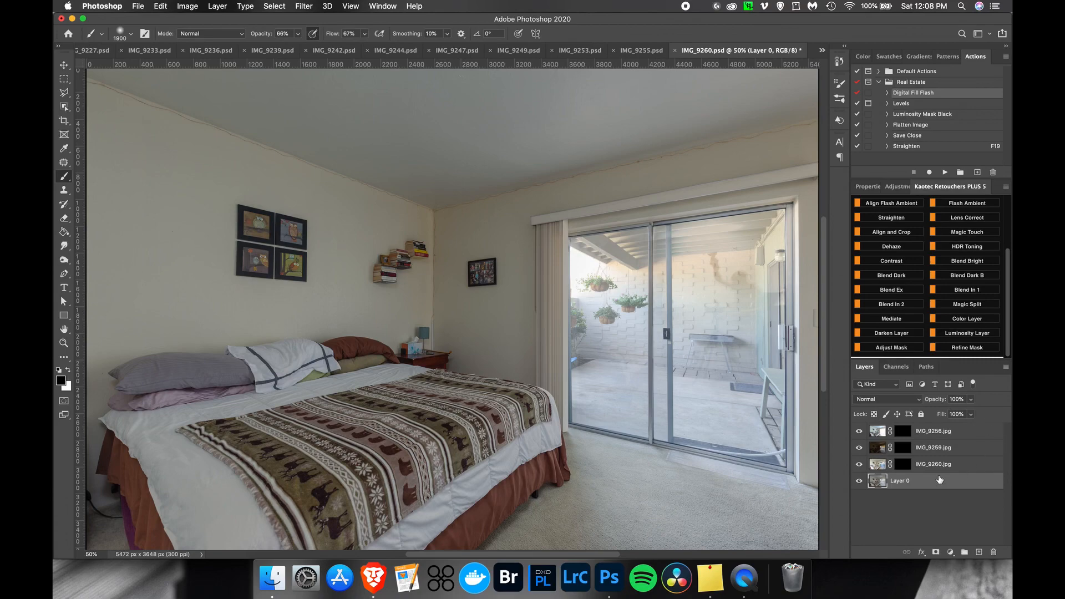
key("Delete")
Delete the layer masks of IMG_9260.jpg, IMG_9259.jpg and IMG_9256.jpg, and hide the dark IMG_9259.jpg layer.
right_click(903, 470)
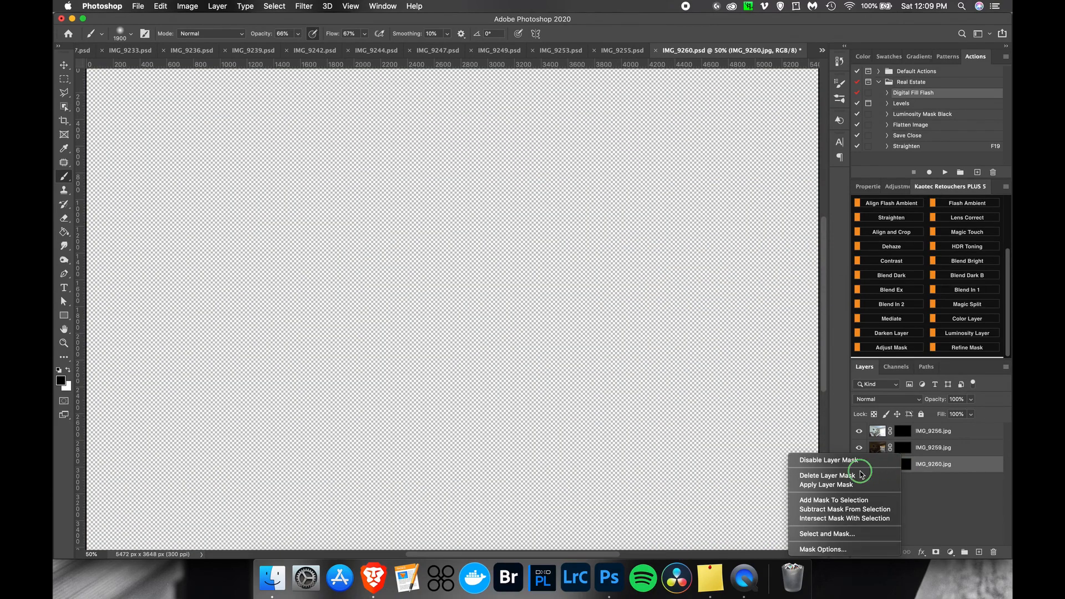
left_click(872, 468)
right_click(903, 448)
left_click(872, 469)
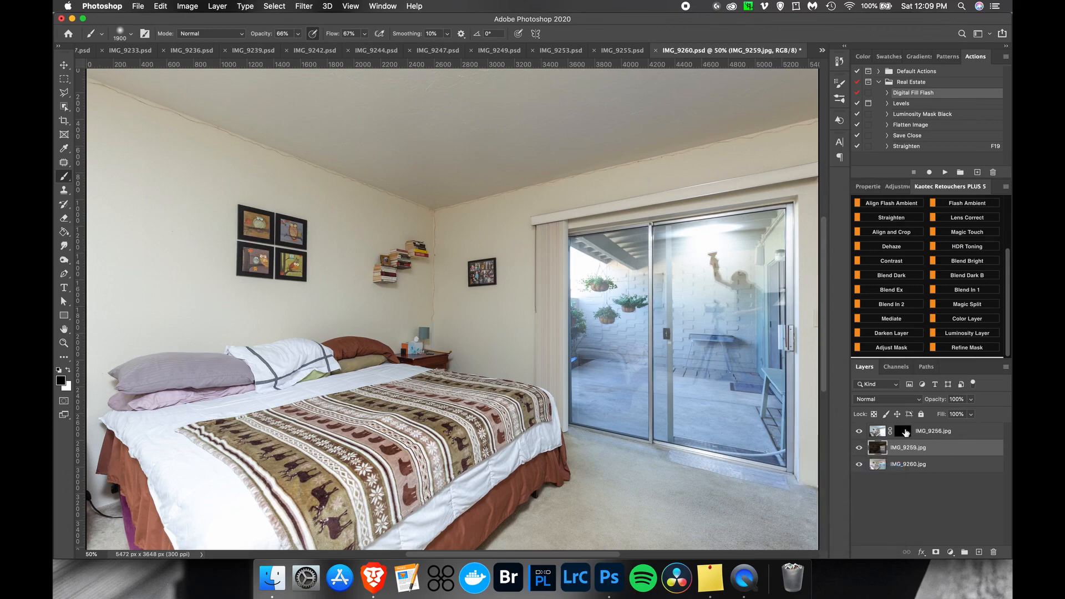
right_click(903, 431)
left_click(865, 450)
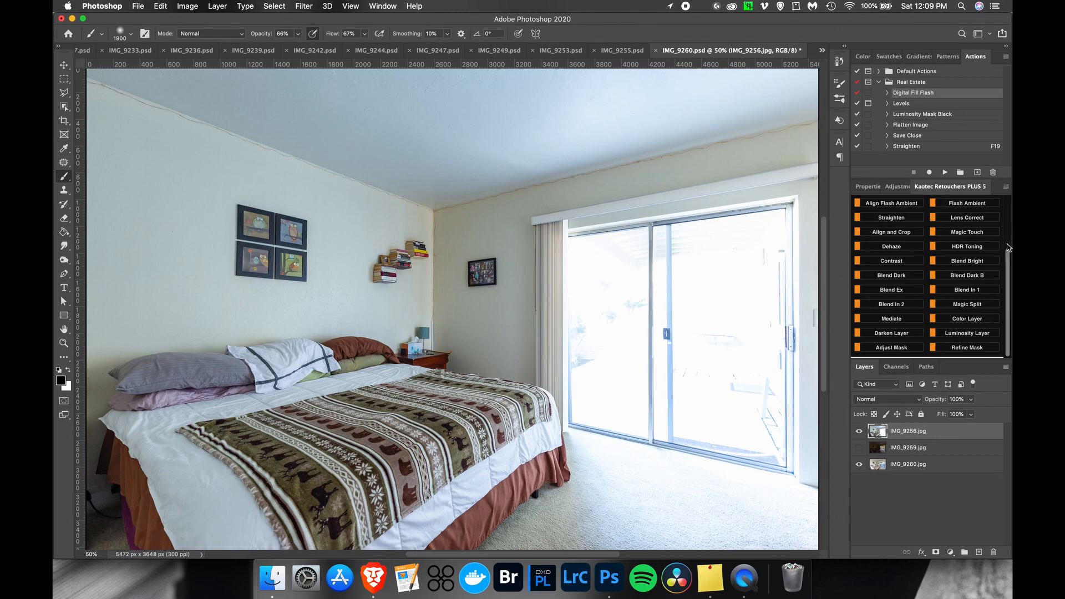
Run Magic Merge on the IMG_9260.psd exposures to rebuild the merged Background and black-masked layers.
left_click_drag(1009, 248, 1008, 201)
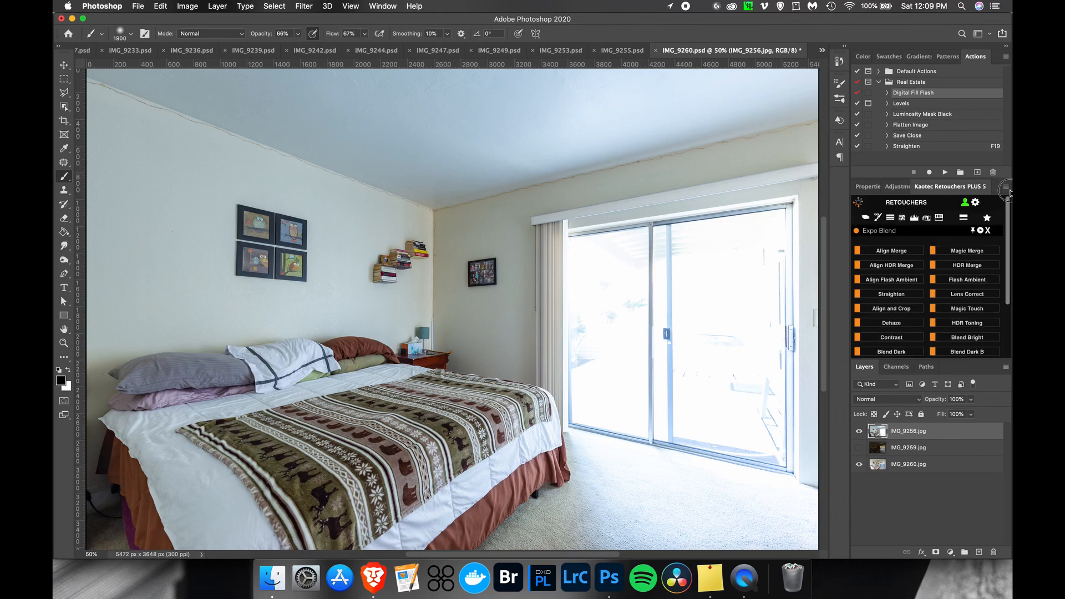
left_click(981, 253)
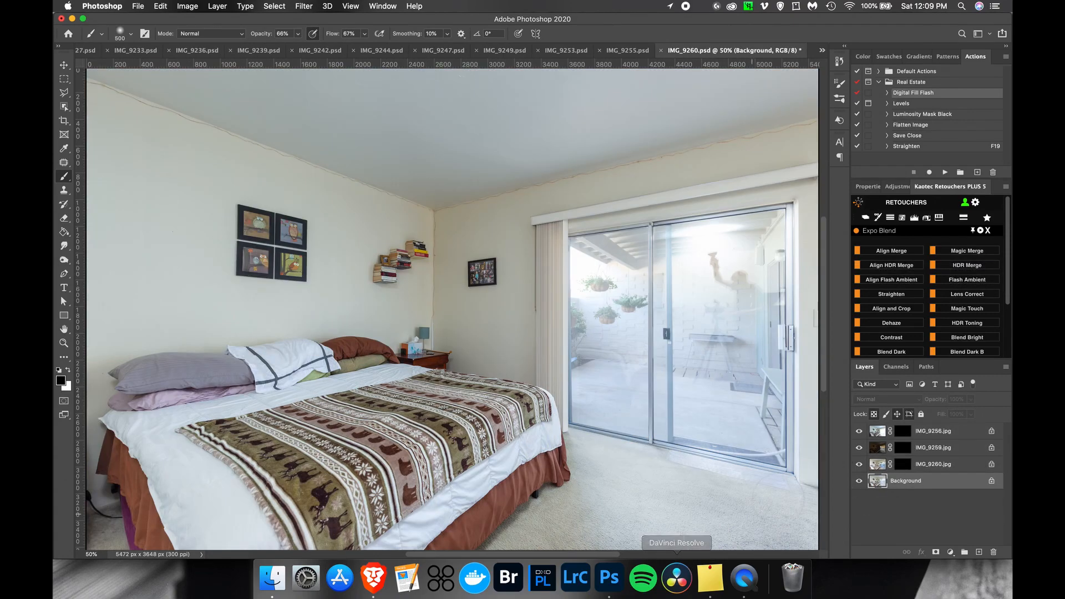
Paint the IMG_9260.jpg layer mask white over the left bedroom wall and the ceiling with a 1400-pixel brush.
left_click(911, 447)
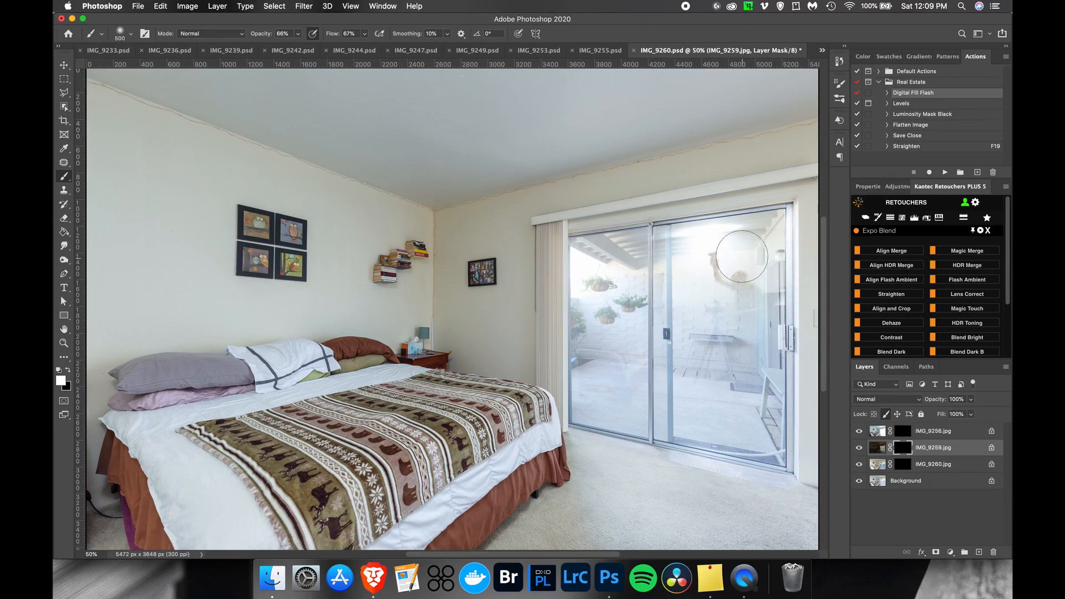
key("bracketright")
key("bracketright")
left_click(909, 466)
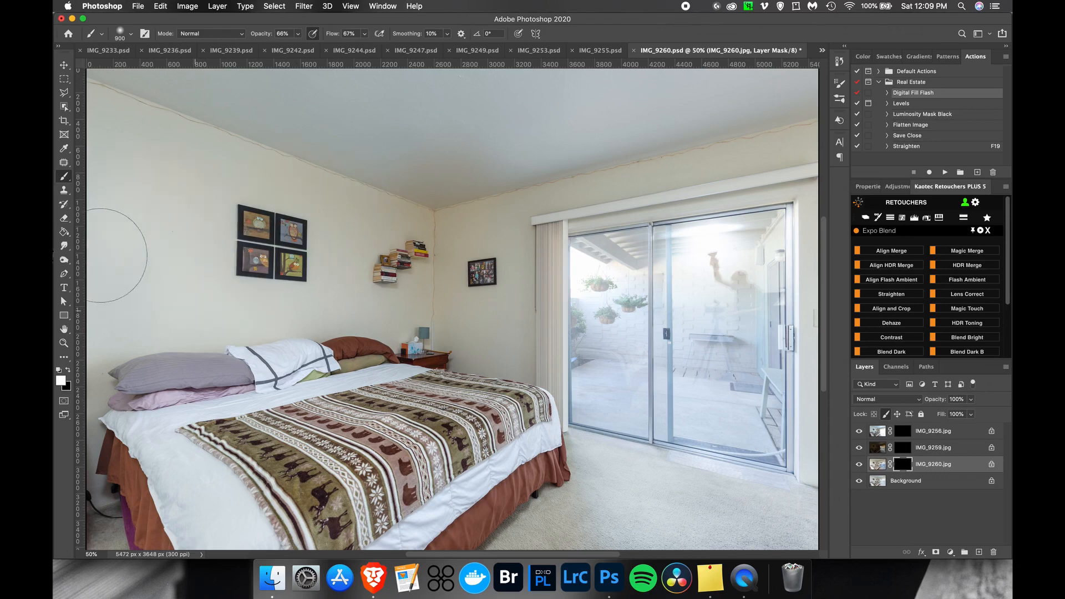
left_click_drag(95, 238, 114, 383)
key("bracketright")
key("bracketright")
key("bracketright")
key("bracketright")
key("bracketright")
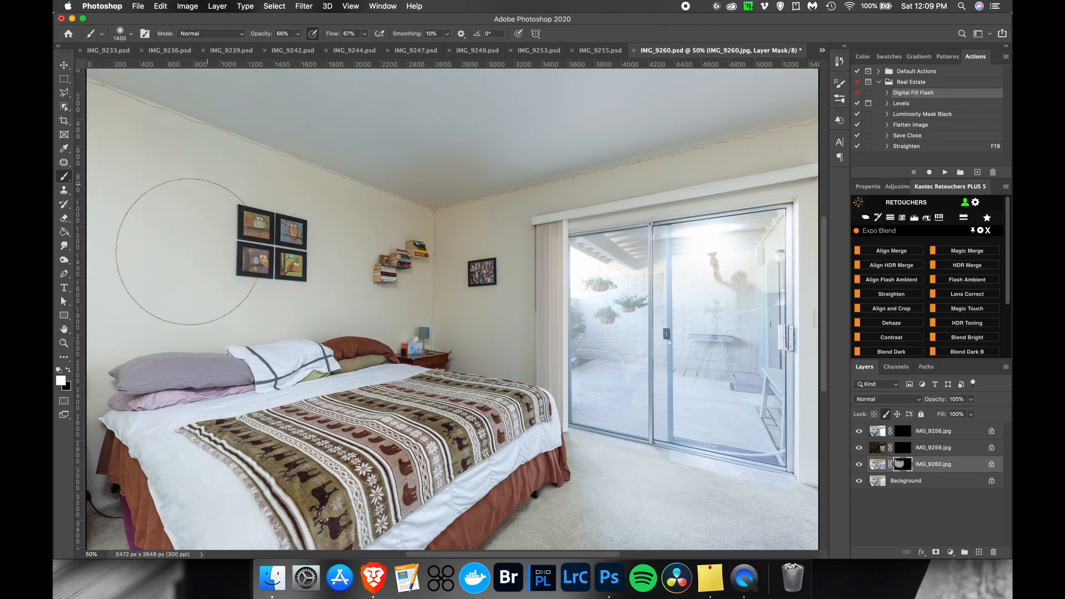
left_click_drag(457, 71, 745, 116)
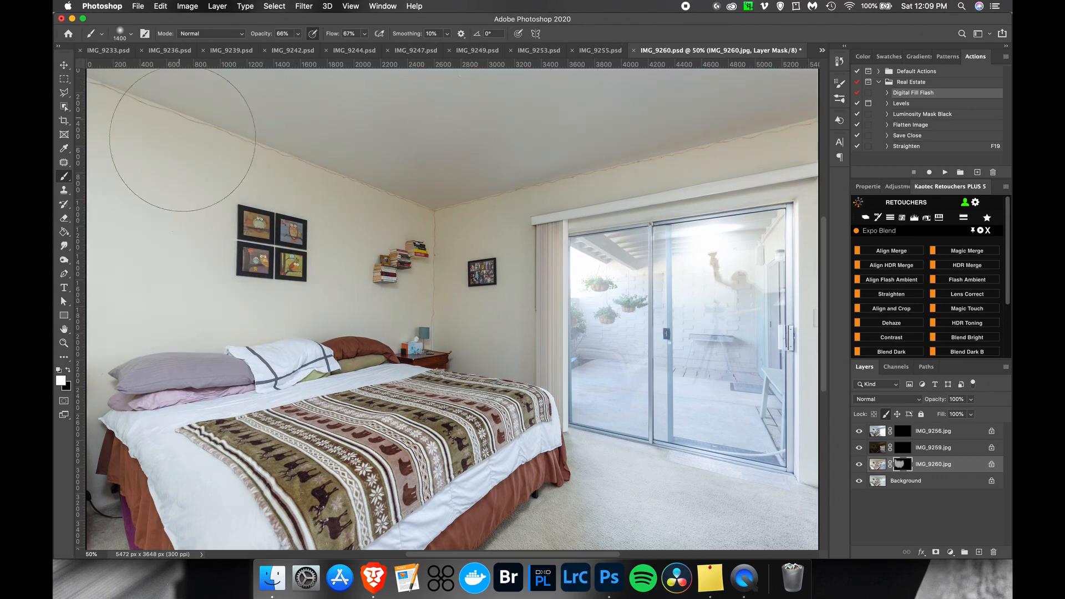
Turn IMG_9256.jpg into a Luminosity Layer and paint its mask white over the bed, ceiling, walls and carpet.
left_click(954, 436)
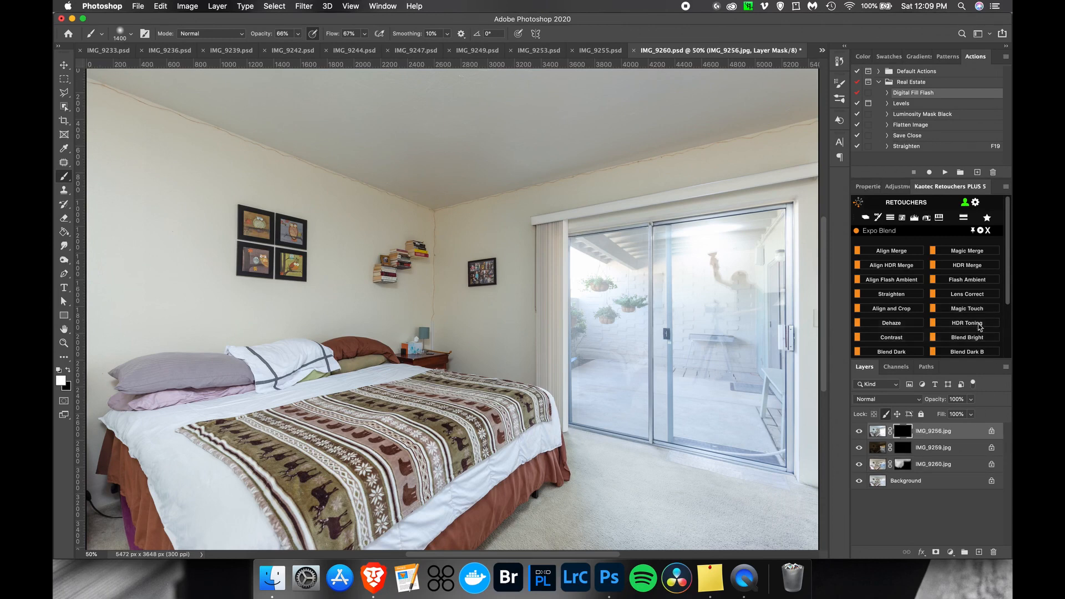
scroll(980, 328, "down", 3)
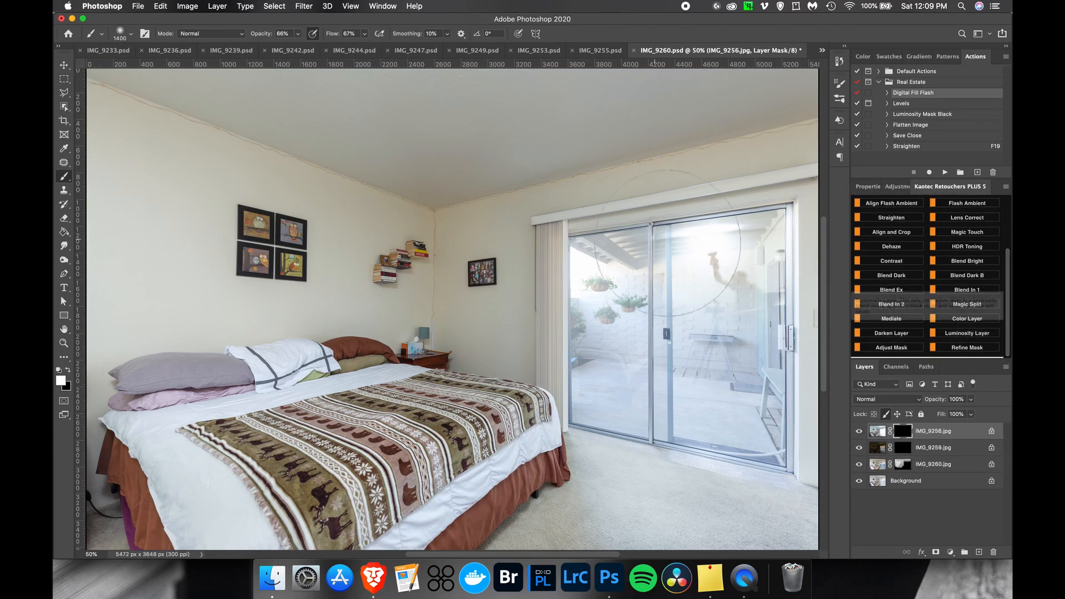
left_click(968, 333)
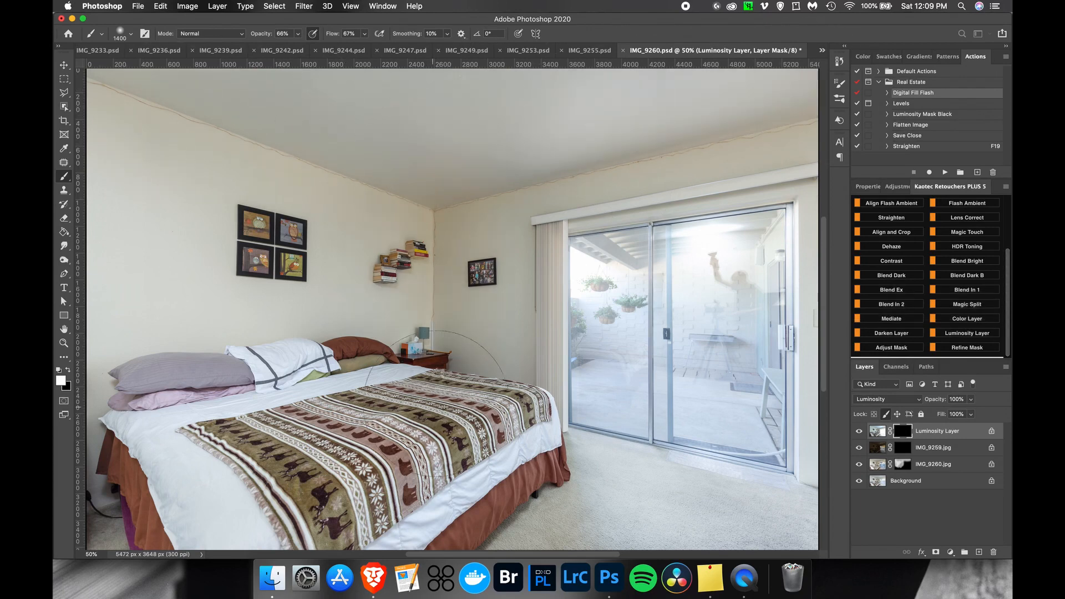
mouse_move(389, 310)
left_mouse_down()
mouse_move(161, 410)
mouse_move(125, 519)
mouse_move(151, 383)
mouse_move(177, 508)
left_mouse_up()
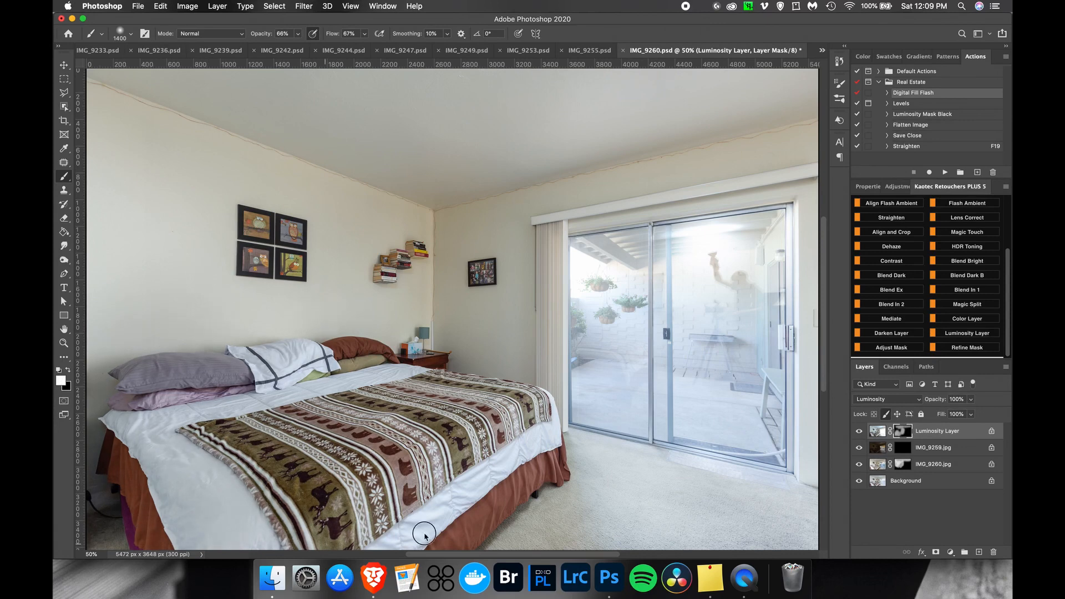
left_click_drag(356, 544, 455, 516)
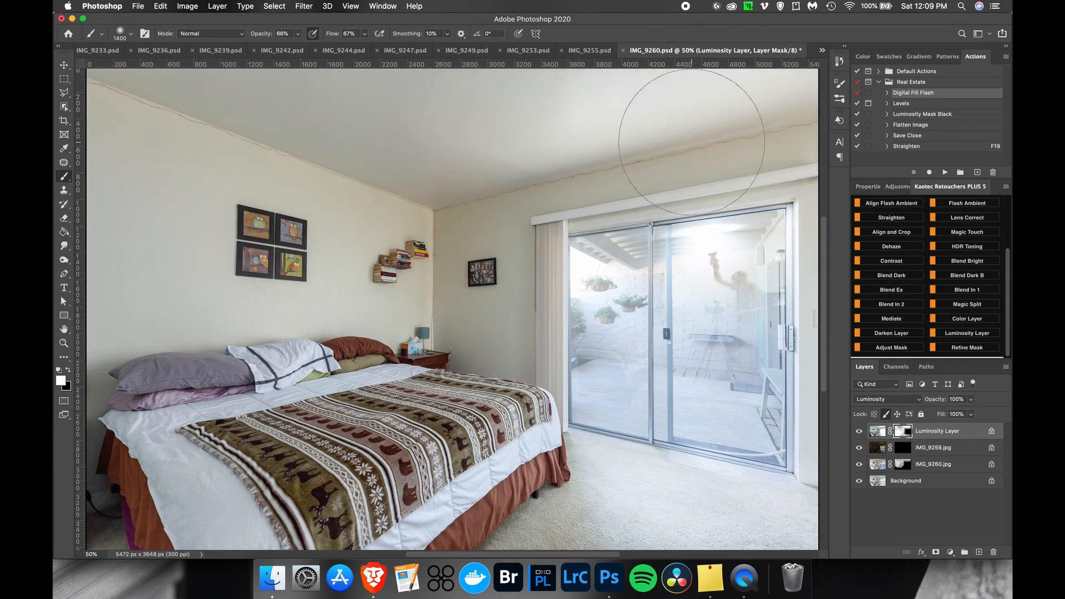
left_click_drag(791, 258, 790, 513)
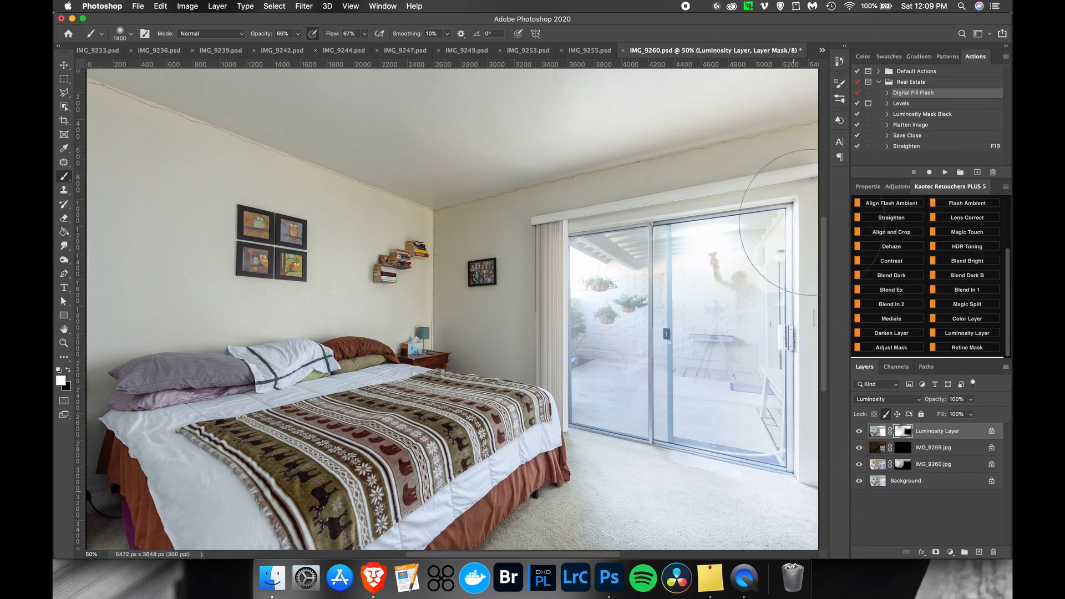
key("x")
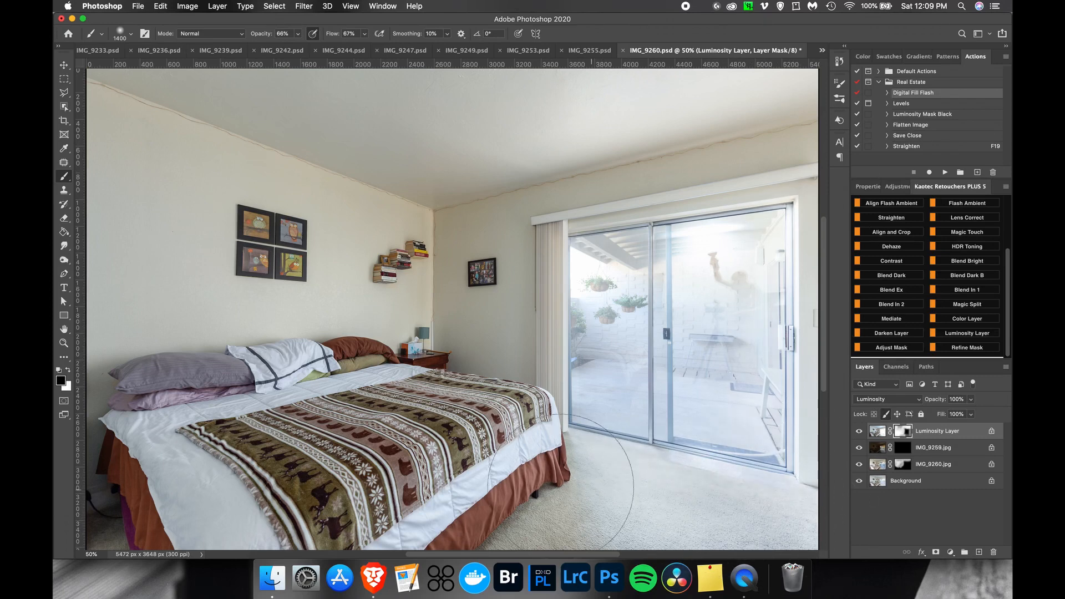
Move IMG_9259.jpg above the Luminosity Layer and paint its mask white over the sliding door's glass.
left_click(928, 453)
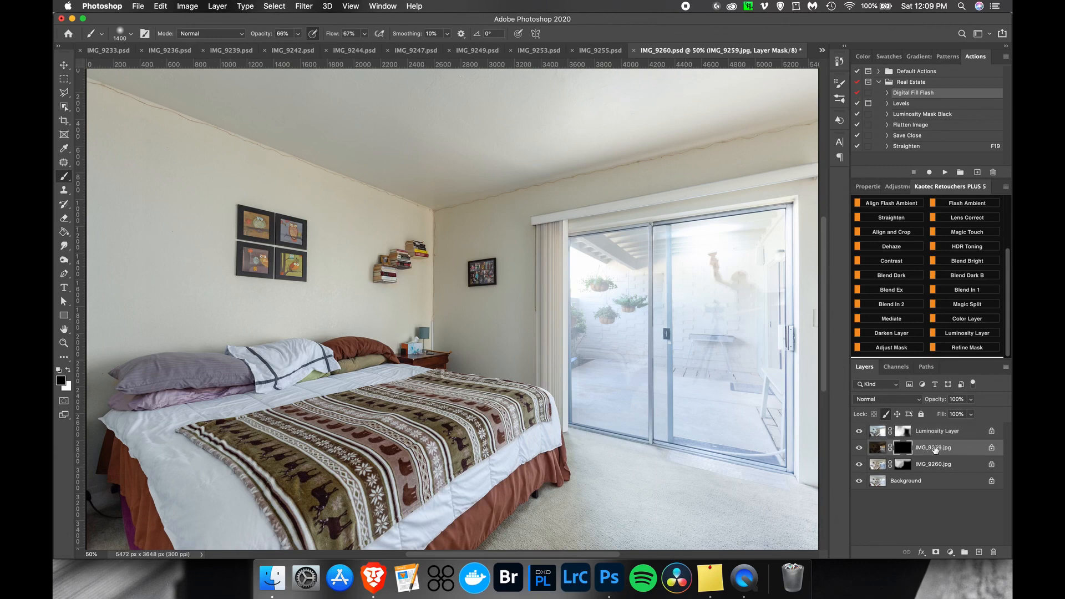
left_click_drag(932, 449, 922, 439)
key("x")
mouse_move(738, 278)
left_mouse_down()
mouse_move(722, 272)
mouse_move(732, 300)
mouse_move(716, 289)
mouse_move(706, 312)
mouse_move(638, 281)
mouse_move(605, 300)
mouse_move(683, 383)
mouse_move(749, 244)
mouse_move(777, 238)
mouse_move(766, 244)
left_mouse_up()
left_click_drag(672, 278, 610, 283)
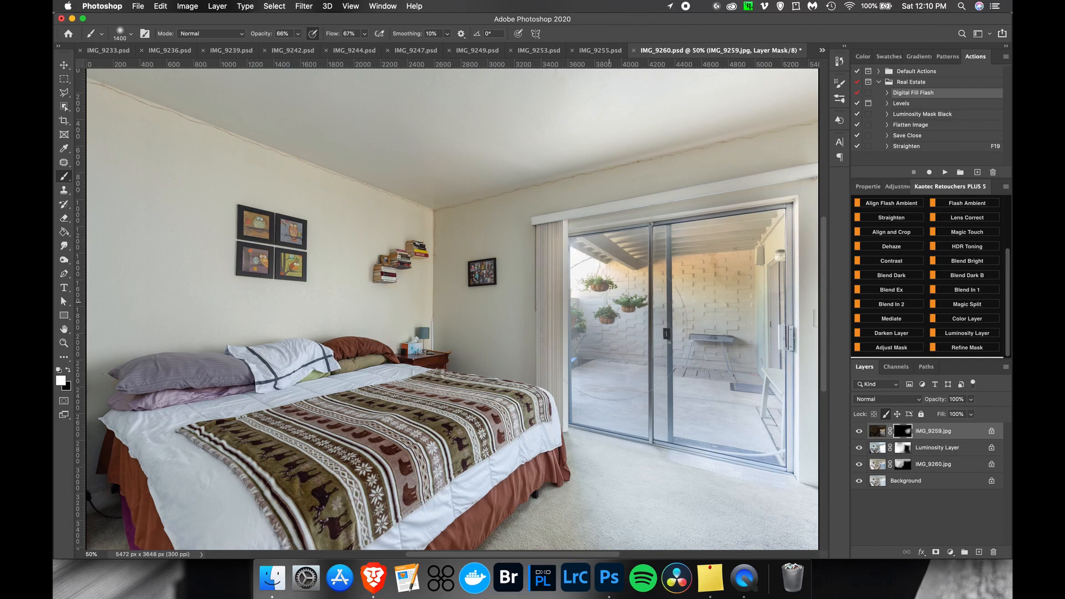
mouse_move(611, 360)
left_mouse_down()
mouse_move(704, 421)
mouse_move(777, 411)
left_mouse_up()
mouse_move(611, 422)
left_mouse_down()
mouse_move(555, 277)
mouse_move(568, 278)
left_mouse_up()
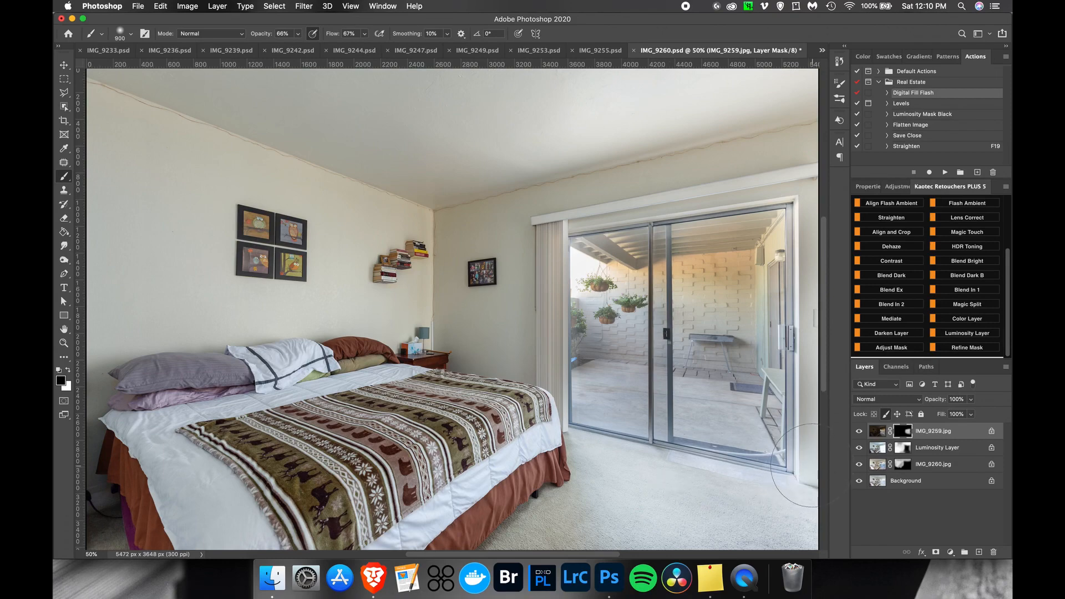
Check the IMG_9259.jpg mask overlay and refine it with white inside the door's glass and black on the surrounding wall and trim.
key("backslash")
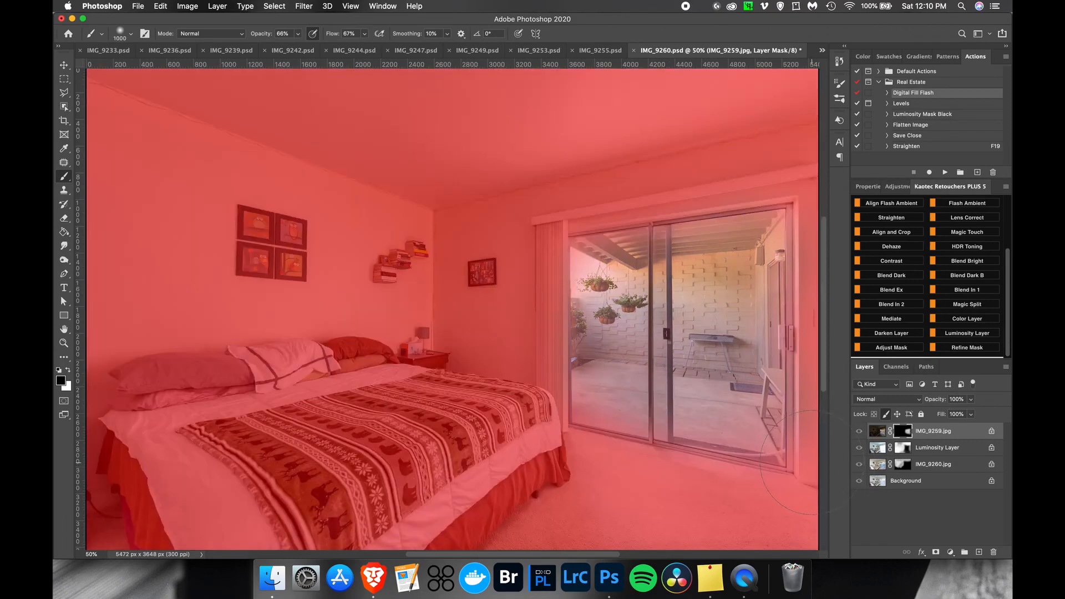
key("backslash")
key("bracketleft")
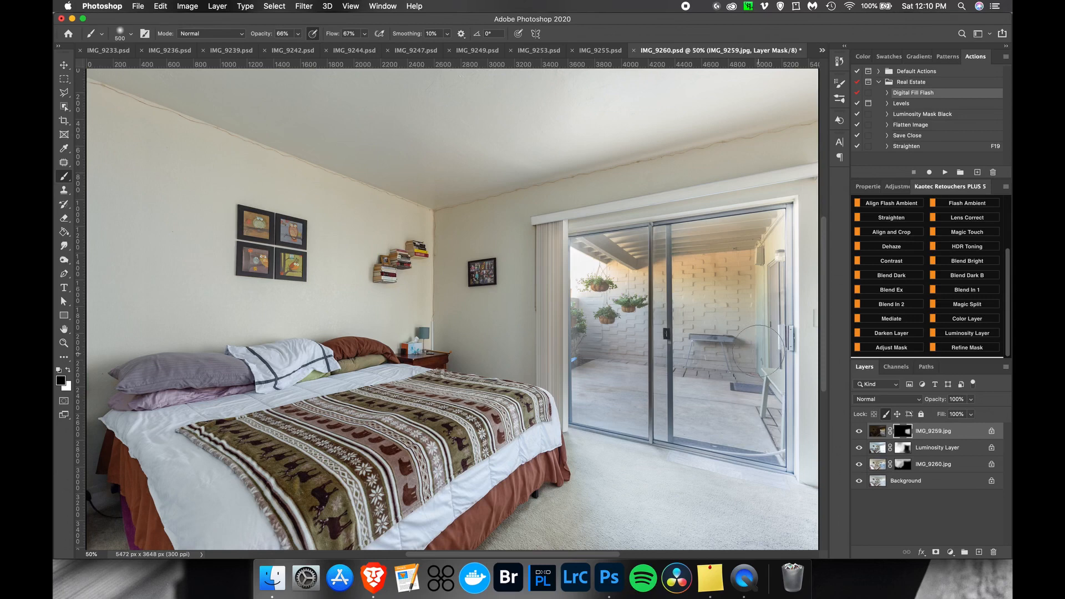
key("x")
left_click_drag(758, 244, 755, 230)
mouse_move(677, 243)
left_mouse_down()
mouse_move(606, 231)
mouse_move(571, 261)
mouse_move(605, 389)
mouse_move(768, 438)
mouse_move(763, 232)
mouse_move(751, 205)
mouse_move(774, 219)
left_mouse_up()
key("x")
key("x")
mouse_move(716, 189)
left_mouse_down()
mouse_move(649, 257)
mouse_move(677, 251)
left_mouse_up()
key("x")
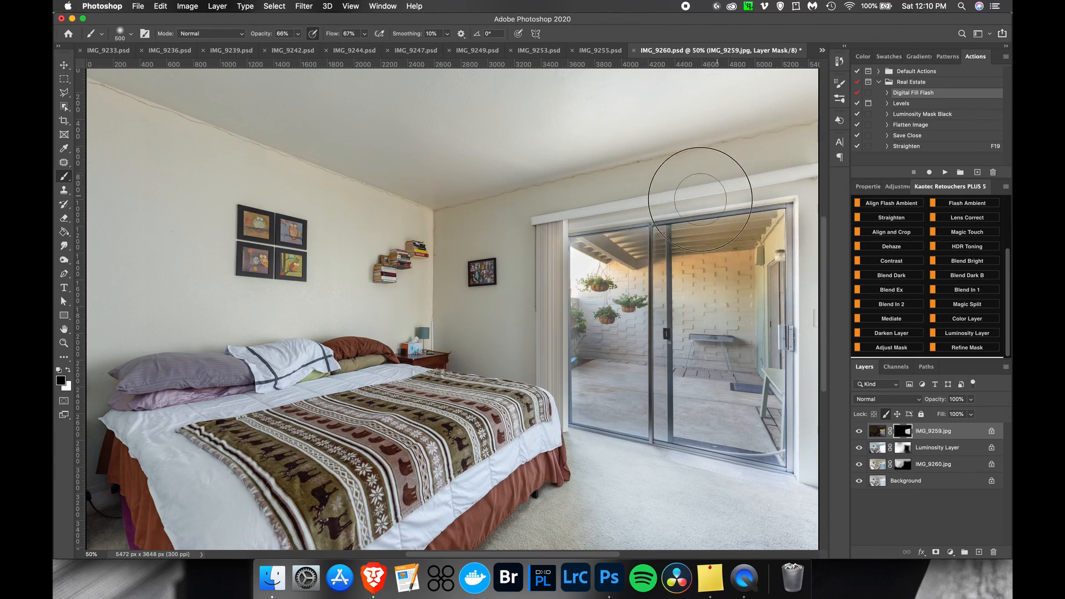
mouse_move(523, 285)
left_mouse_down()
mouse_move(539, 352)
mouse_move(539, 297)
mouse_move(543, 328)
mouse_move(535, 352)
mouse_move(536, 310)
mouse_move(528, 376)
left_mouse_up()
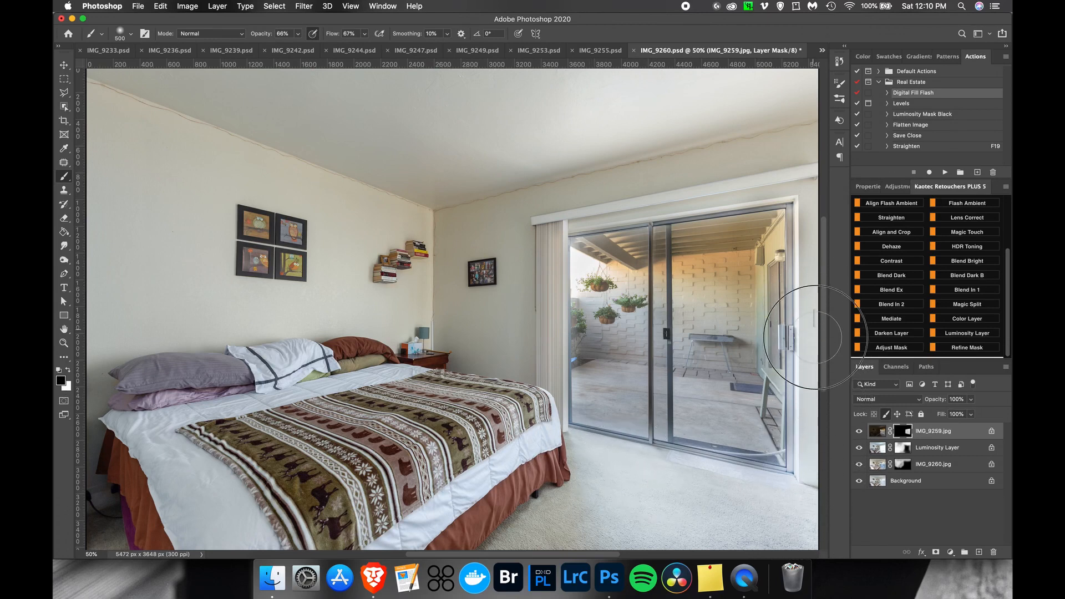
Lower the opacity of the IMG_9259.jpg layer to 52%.
left_click(972, 414)
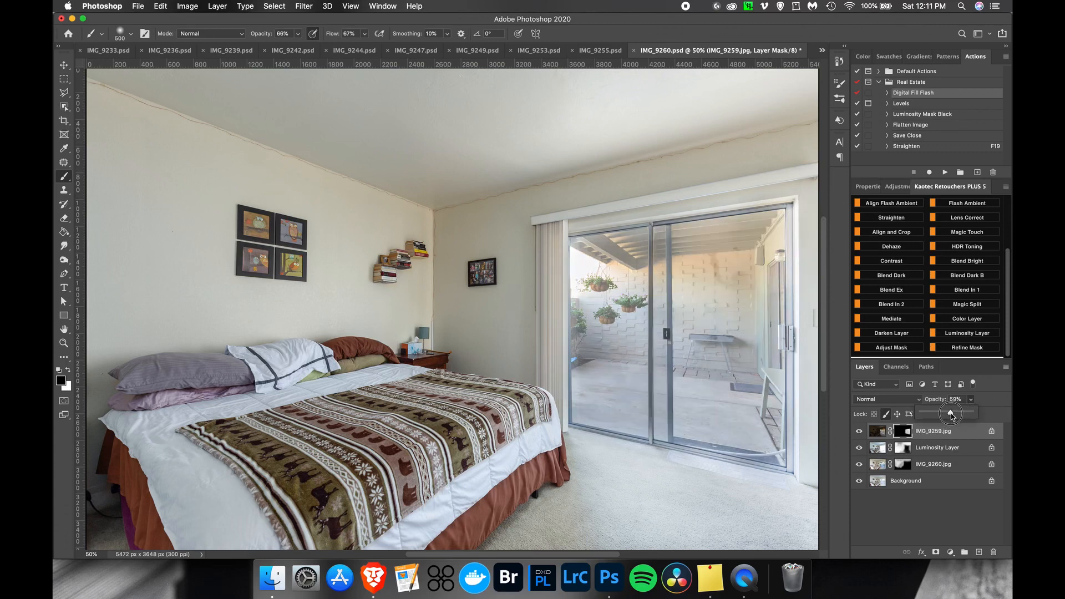
left_click_drag(952, 416, 953, 416)
left_click(612, 192)
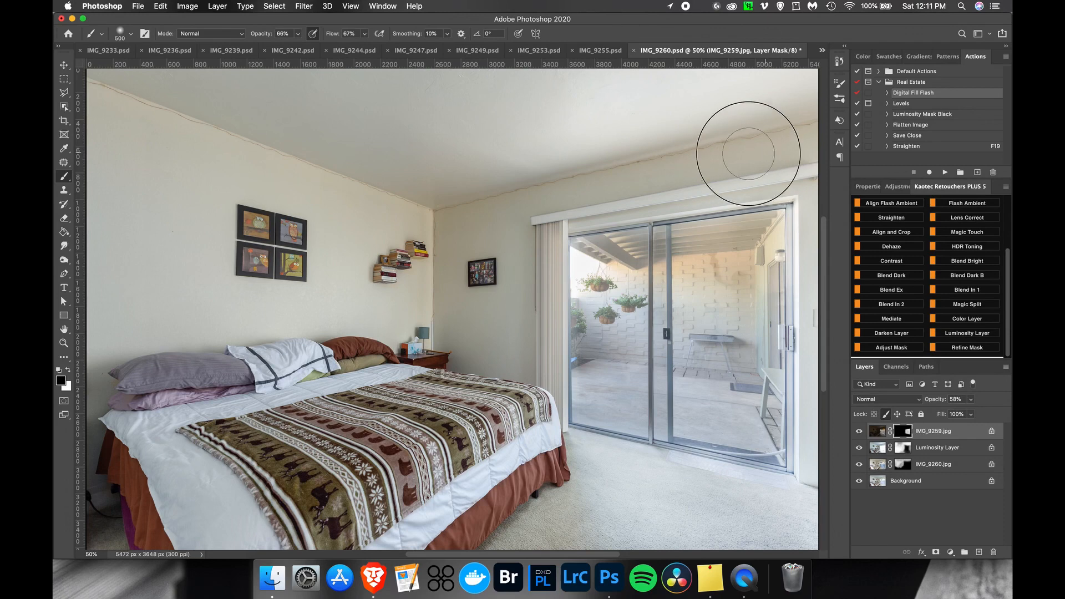
left_click(971, 400)
left_click_drag(966, 416, 969, 416)
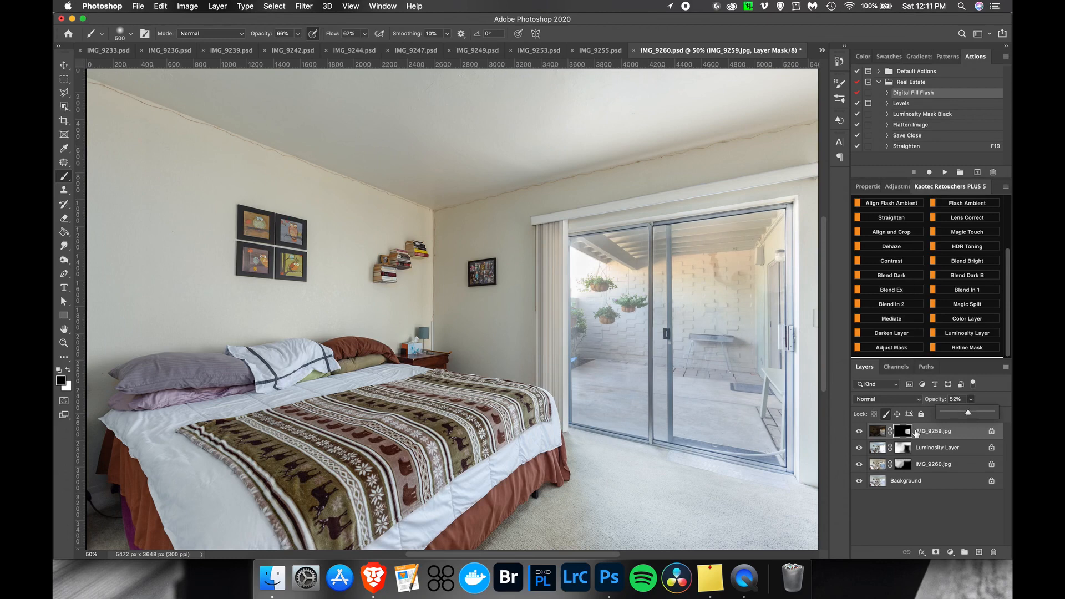
left_click(933, 519)
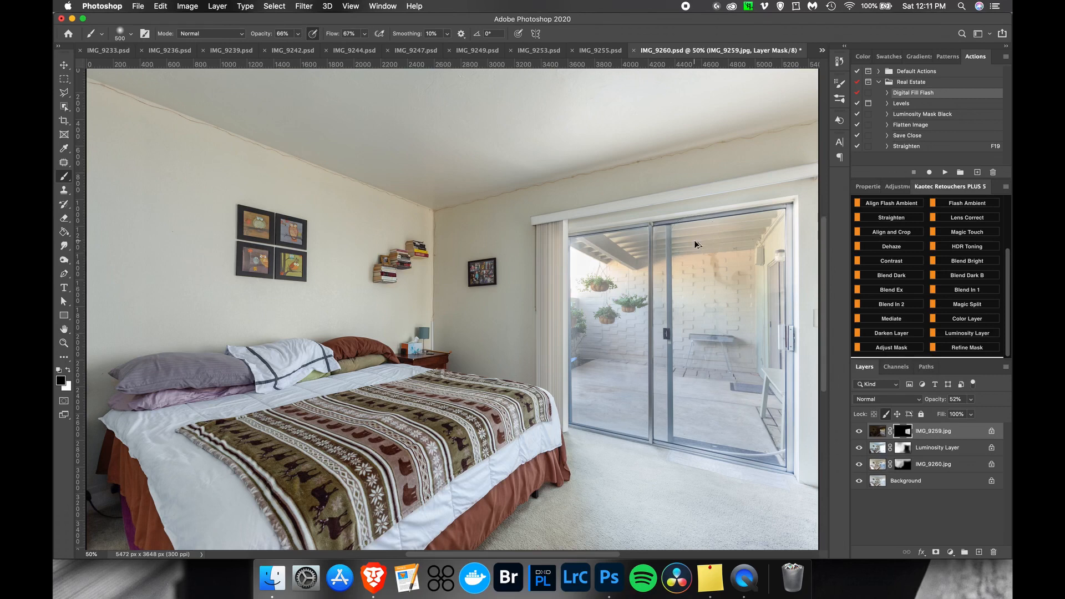
Stamp the visible layers into a new top layer and remove the brown reflection on the patio's brick wall with a Content-Aware fill.
key("super+alt+shift+e")
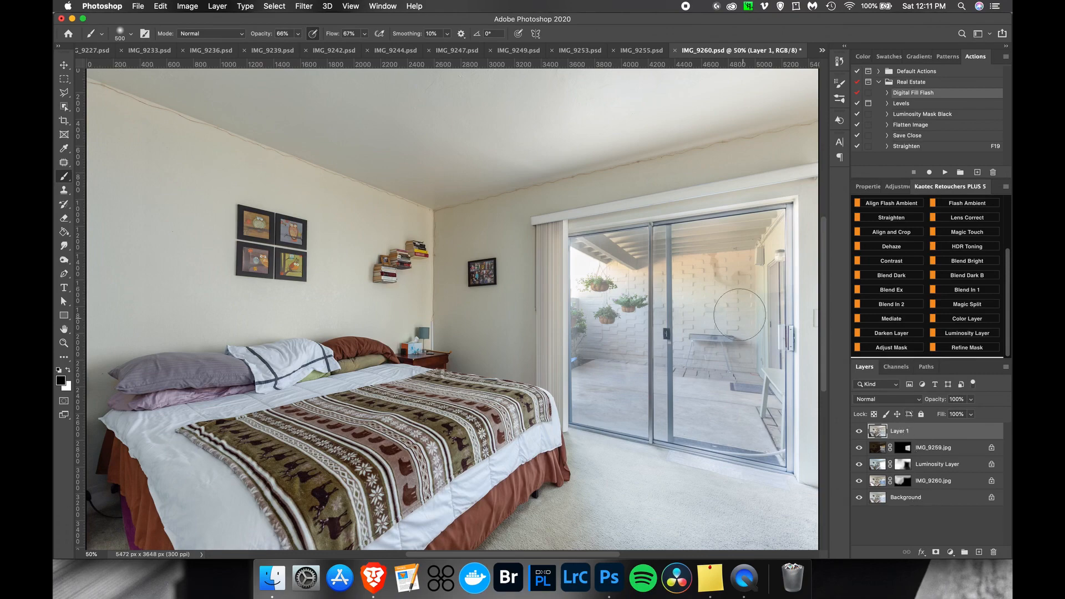
scroll(740, 315, "up", 5)
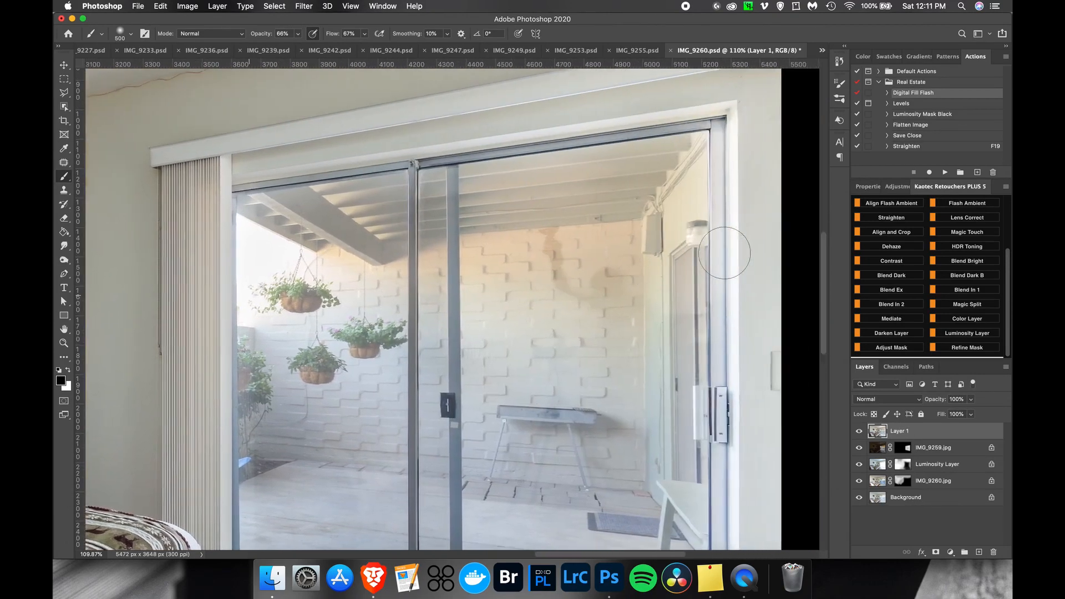
scroll(724, 253, "up", 4)
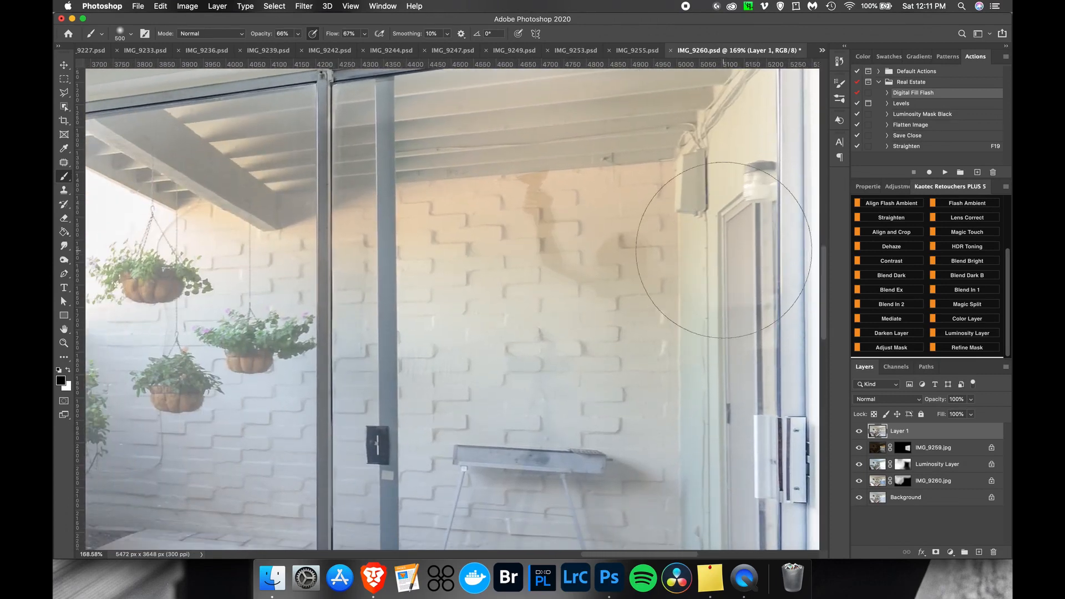
key("l")
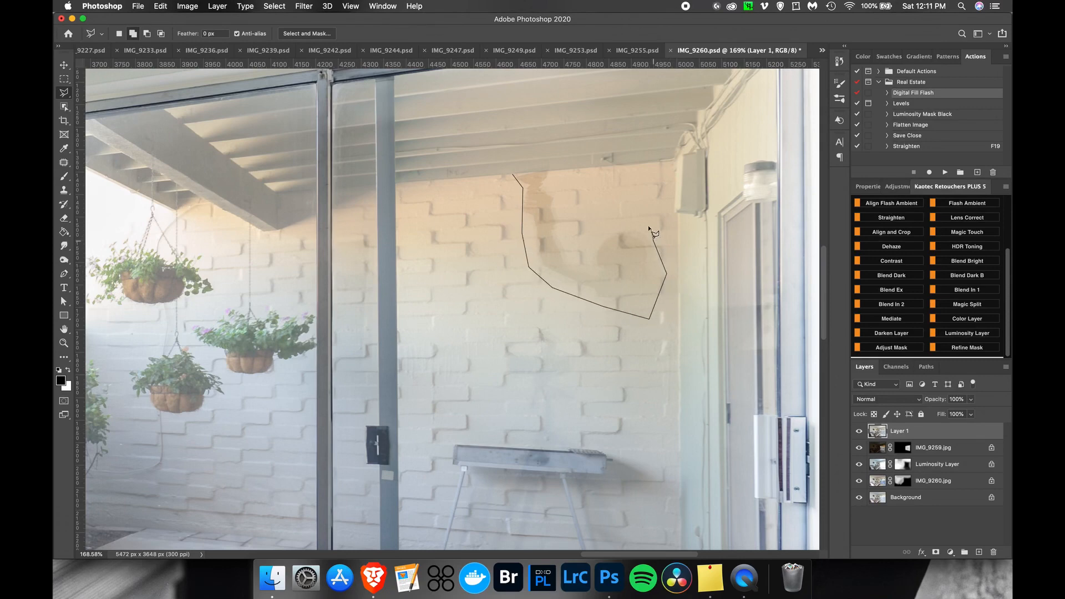
left_click(585, 254)
left_click(563, 233)
left_click(564, 202)
left_click(513, 176)
right_click(549, 193)
left_click(651, 185)
key("shift+BackSpace")
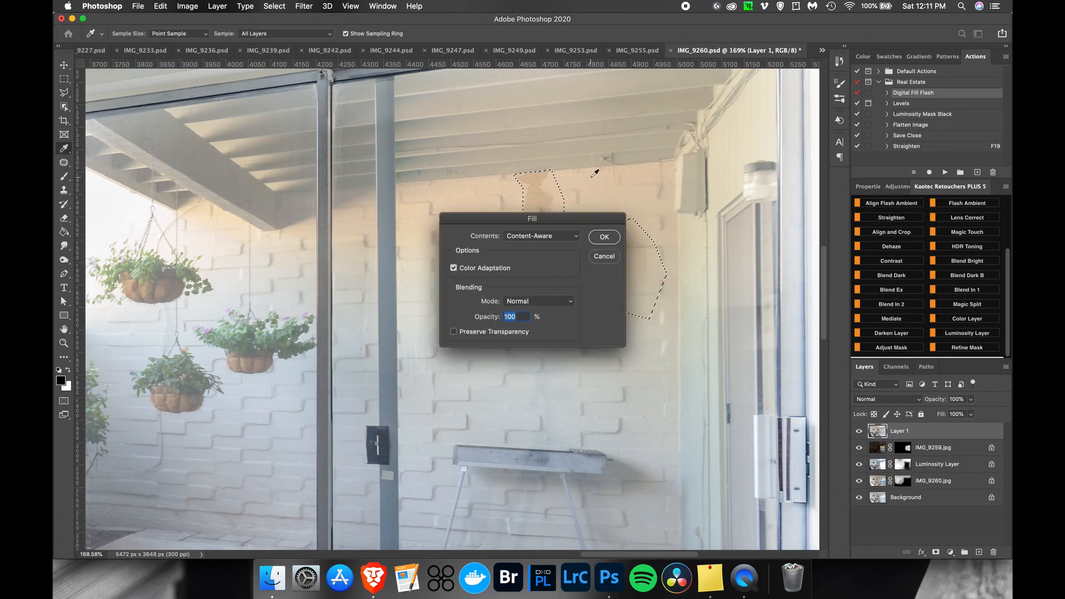
left_click(605, 237)
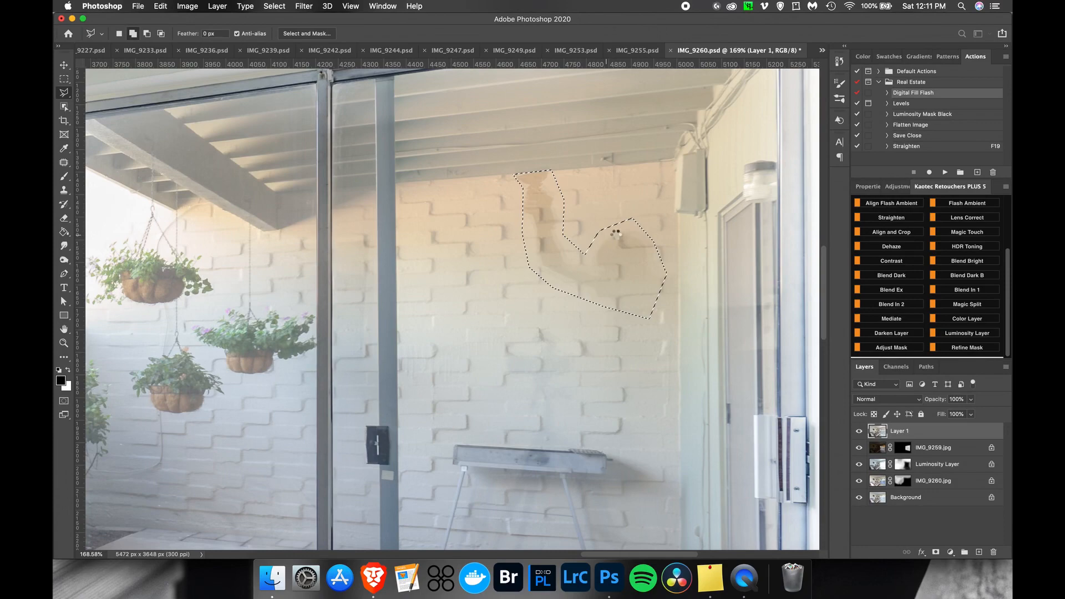
key("super+d")
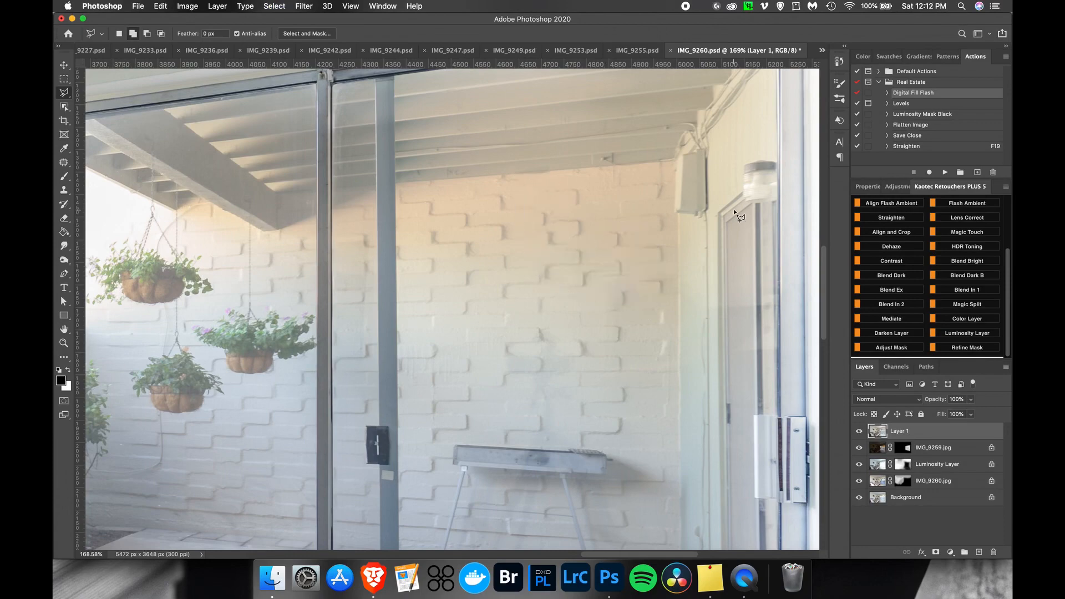
Save and close IMG_9260.psd.
scroll(733, 208, "down", 5)
scroll(738, 216, "down", 2)
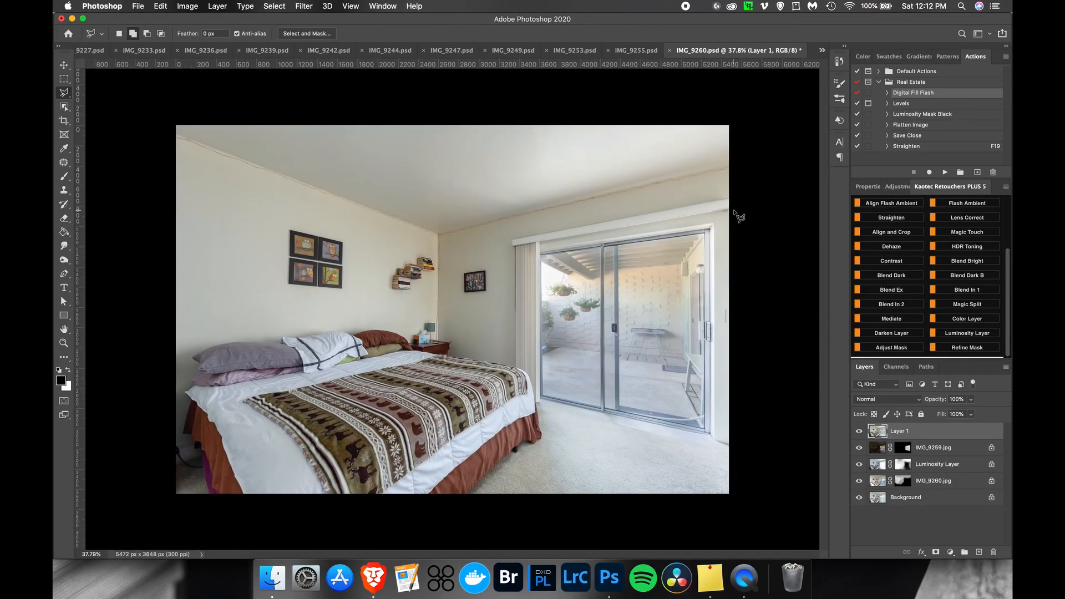
key("super+s")
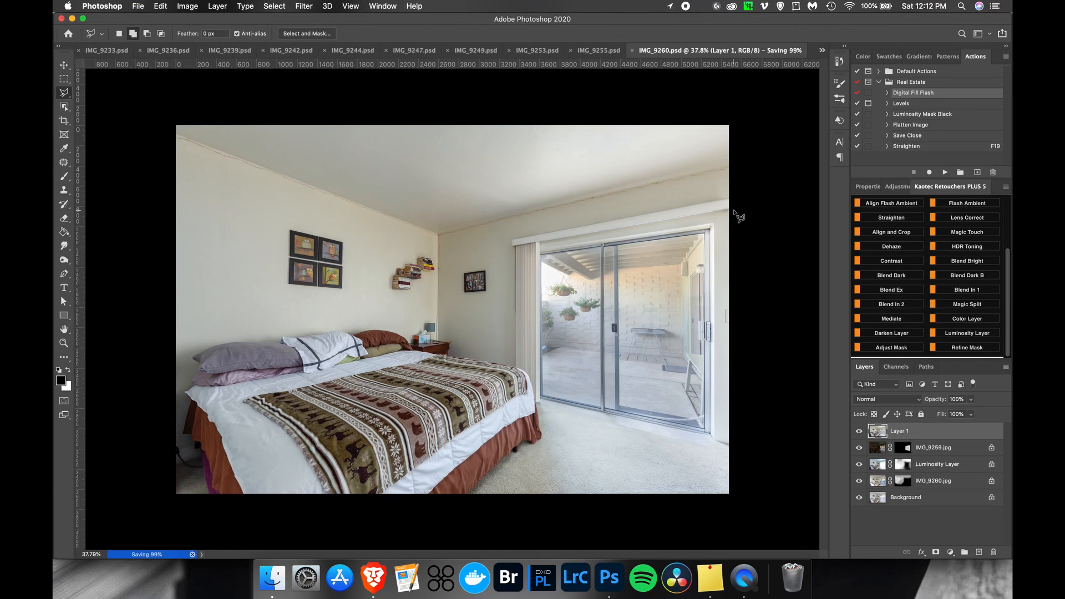
left_click(674, 52)
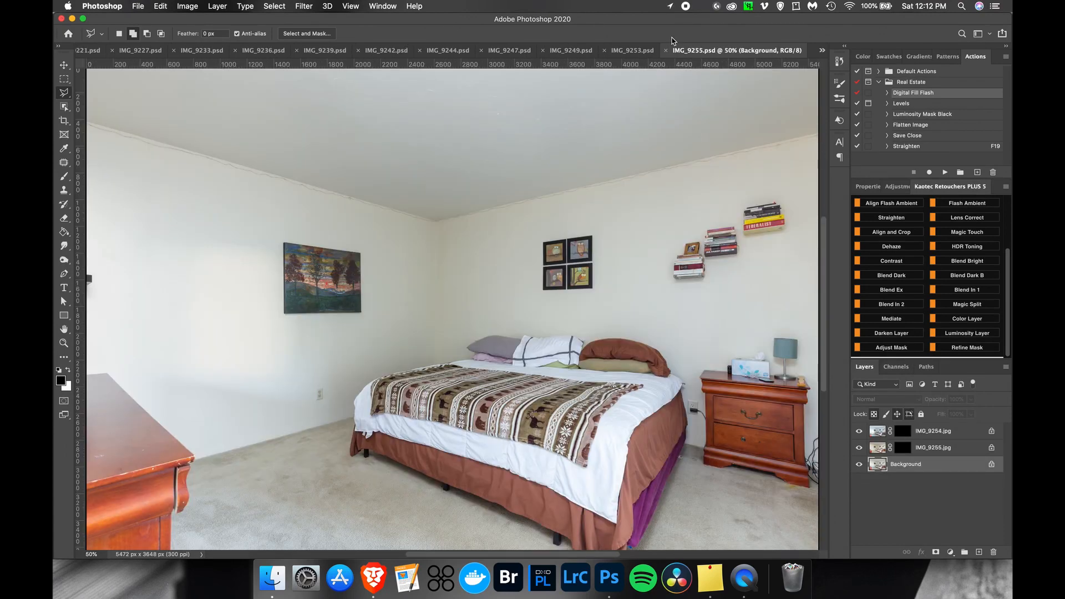
Paint white on the IMG_9255.jpg mask over the bedroom walls and ceiling with a soft 1700 px brush.
left_click(902, 448)
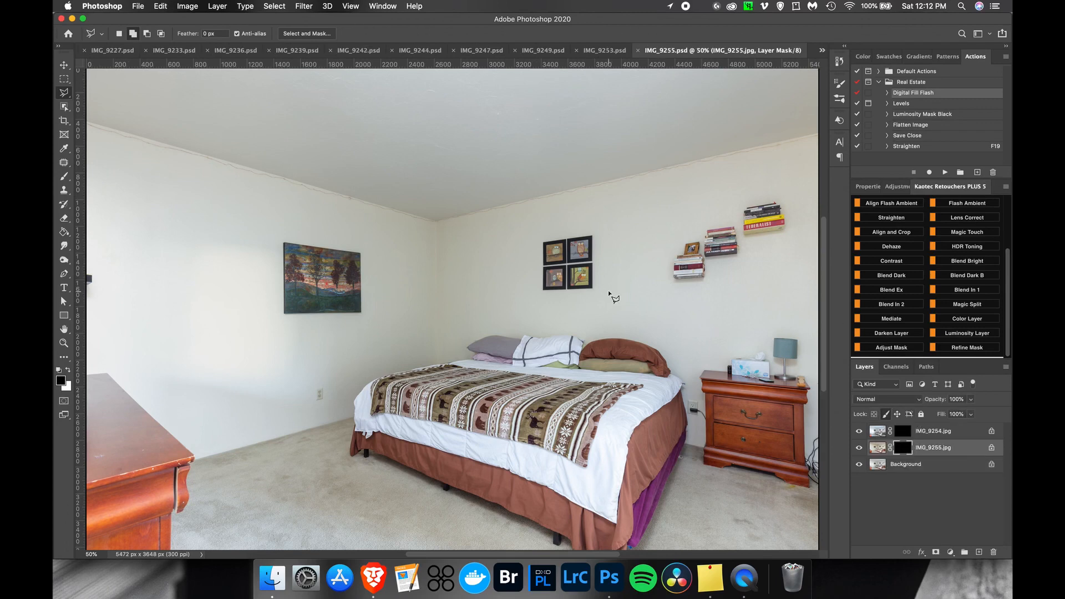
key("b")
key("bracketright")
key("bracketright")
key("bracketright")
key("bracketright")
key("bracketright")
key("bracketright")
key("bracketright")
key("bracketright")
key("bracketright")
key("bracketright")
key("bracketright")
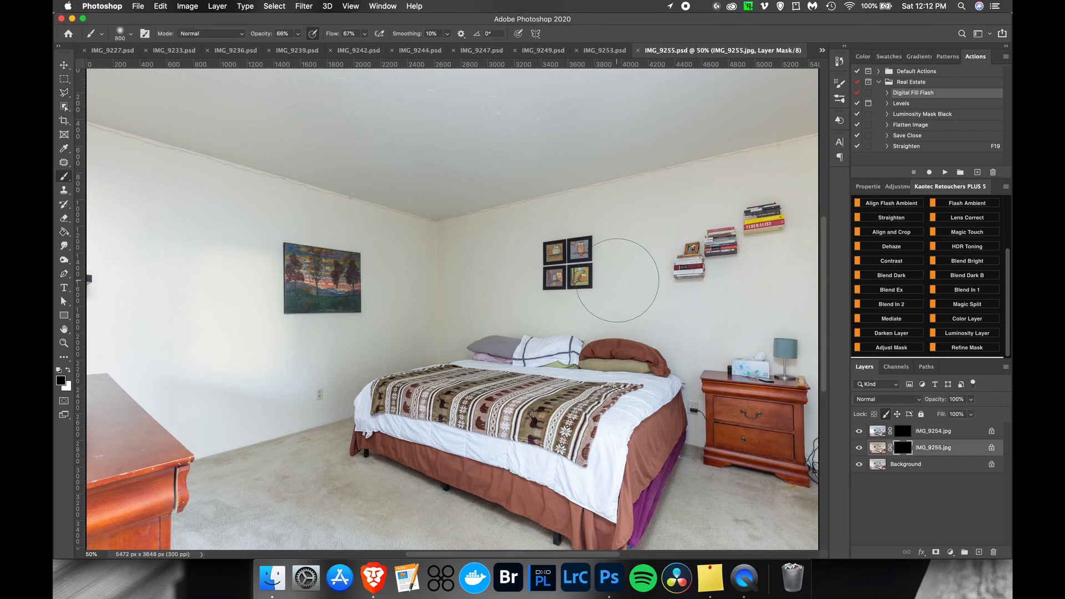
key("x")
key("bracketright")
left_click(636, 327)
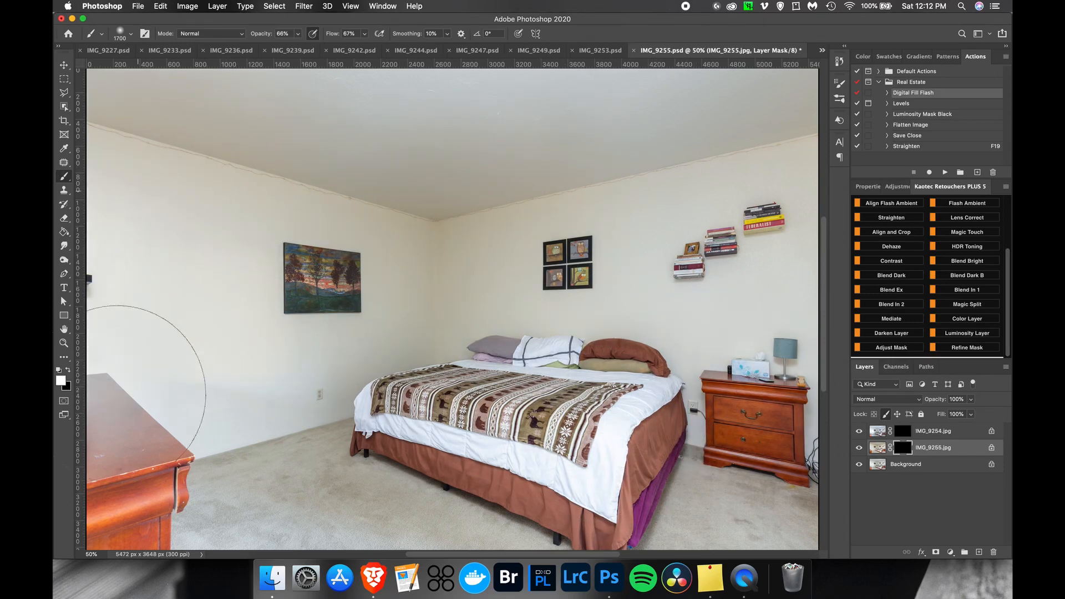
mouse_move(643, 357)
left_mouse_down()
mouse_move(720, 412)
mouse_move(725, 436)
mouse_move(725, 288)
left_mouse_up()
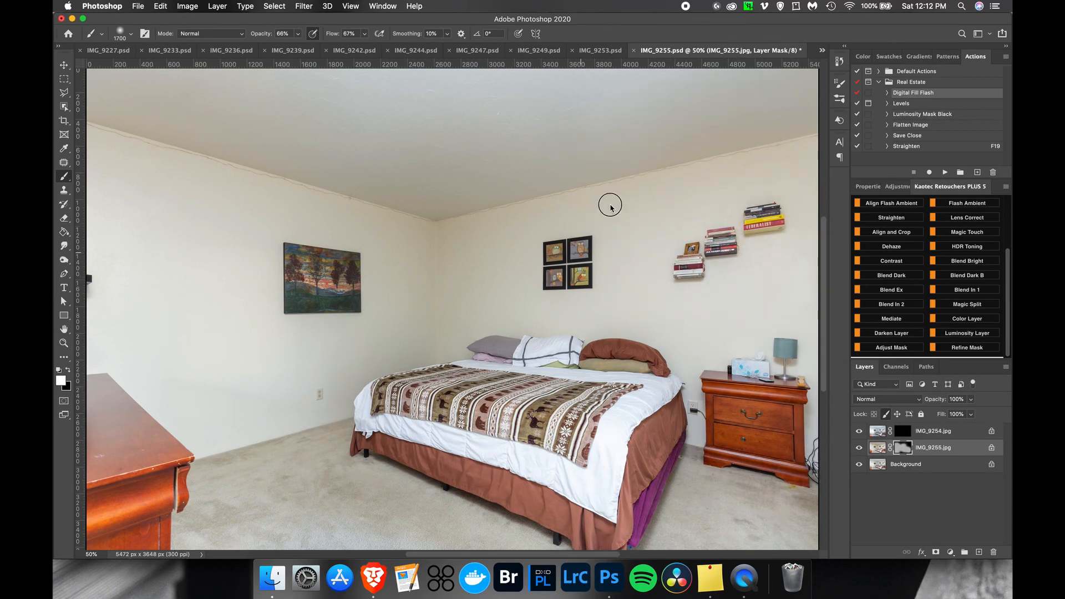
Reveal IMG_9254.jpg as a luminosity layer by painting white across the room on its mask, and save and close IMG_9255.psd.
left_click(948, 431)
left_click(965, 333)
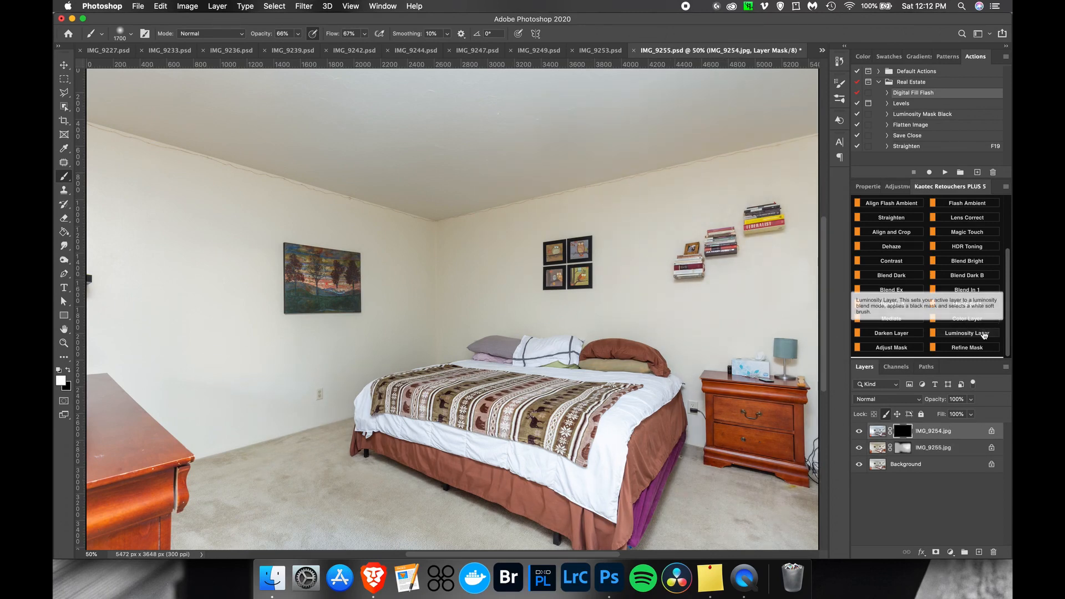
mouse_move(346, 141)
left_mouse_down()
mouse_move(167, 136)
mouse_move(587, 379)
mouse_move(596, 408)
left_mouse_up()
mouse_move(666, 483)
left_mouse_down()
mouse_move(741, 466)
mouse_move(738, 448)
left_mouse_up()
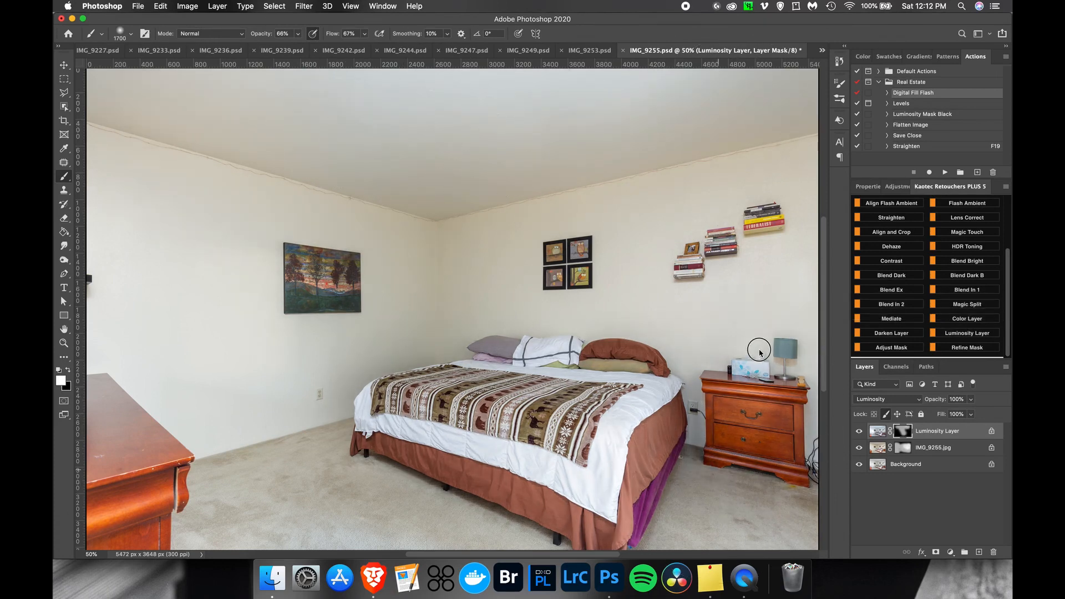
mouse_move(360, 472)
left_mouse_down()
mouse_move(136, 435)
mouse_move(138, 382)
mouse_move(183, 230)
left_mouse_up()
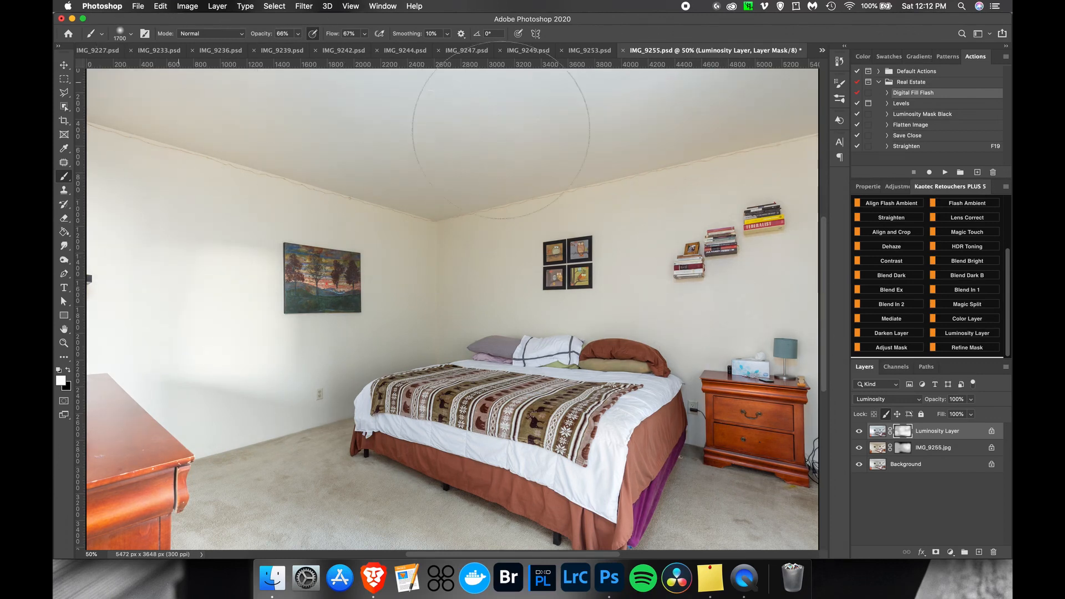
key("super+s")
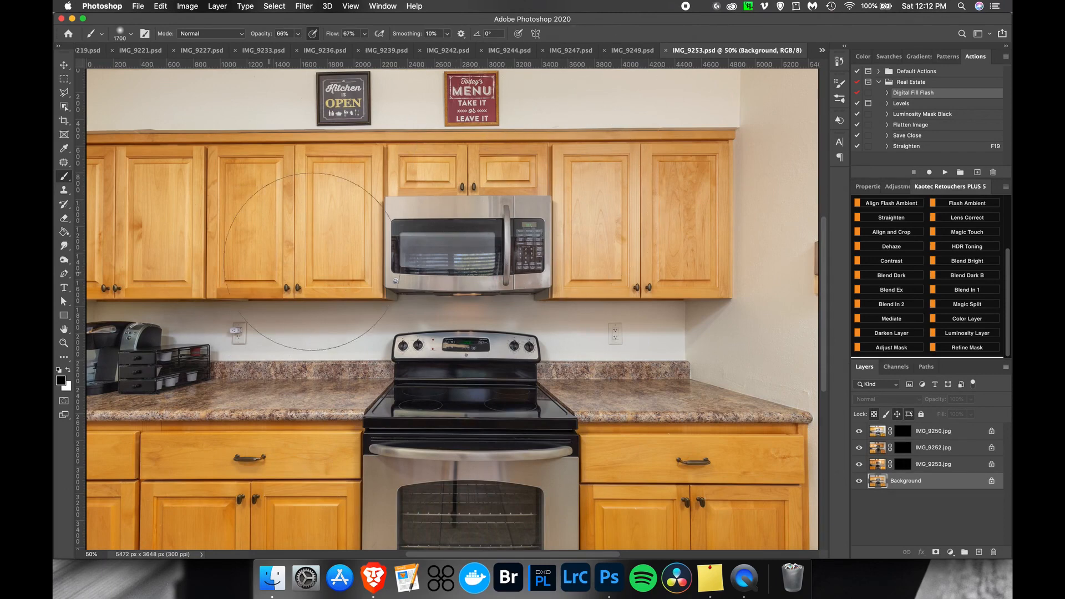
Preview both exposures unmasked and paint white on the IMG_9253.jpg mask over the left upper cabinets and the IMG_9252.jpg mask over the right ones.
left_click(903, 465, "shift")
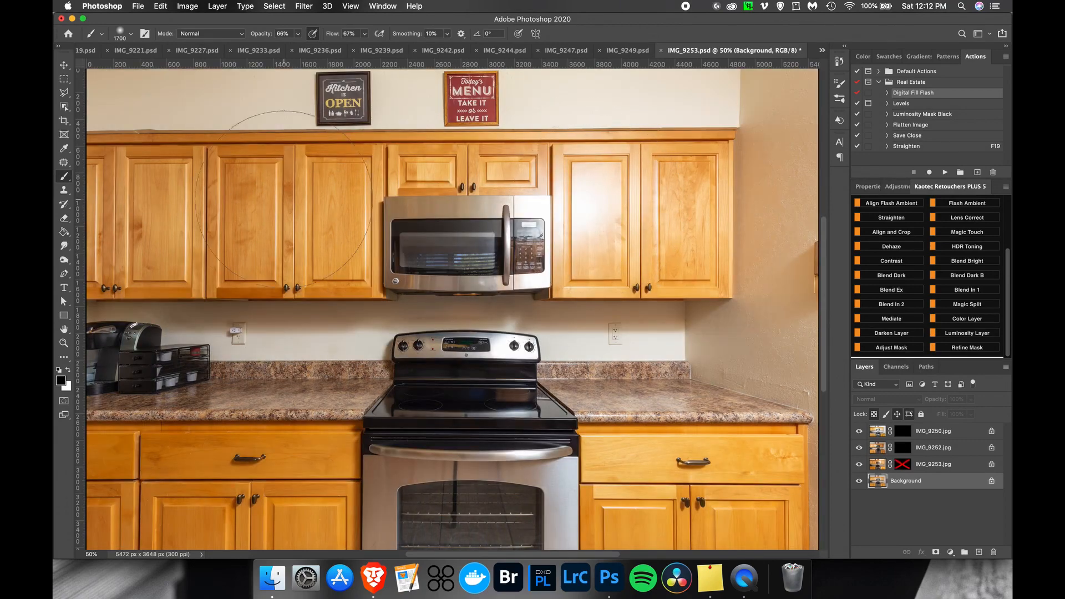
left_click(904, 464, "shift")
left_click(904, 448, "shift")
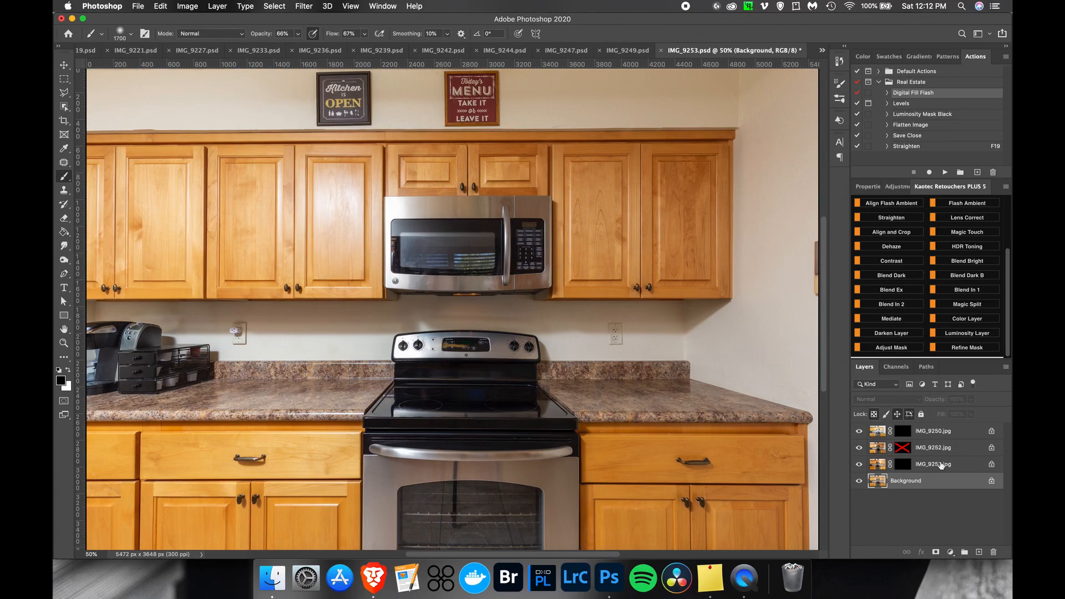
left_click(905, 449, "shift")
left_click(903, 465)
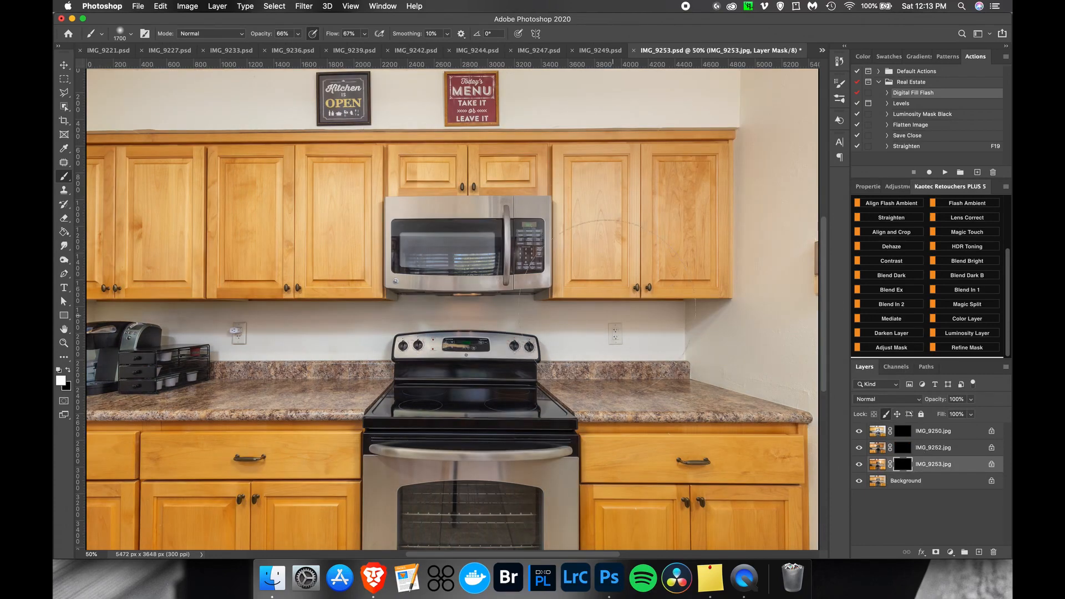
mouse_move(306, 197)
left_mouse_down()
mouse_move(339, 222)
mouse_move(194, 201)
left_mouse_up()
mouse_move(291, 226)
left_mouse_down()
mouse_move(340, 230)
mouse_move(308, 272)
left_mouse_up()
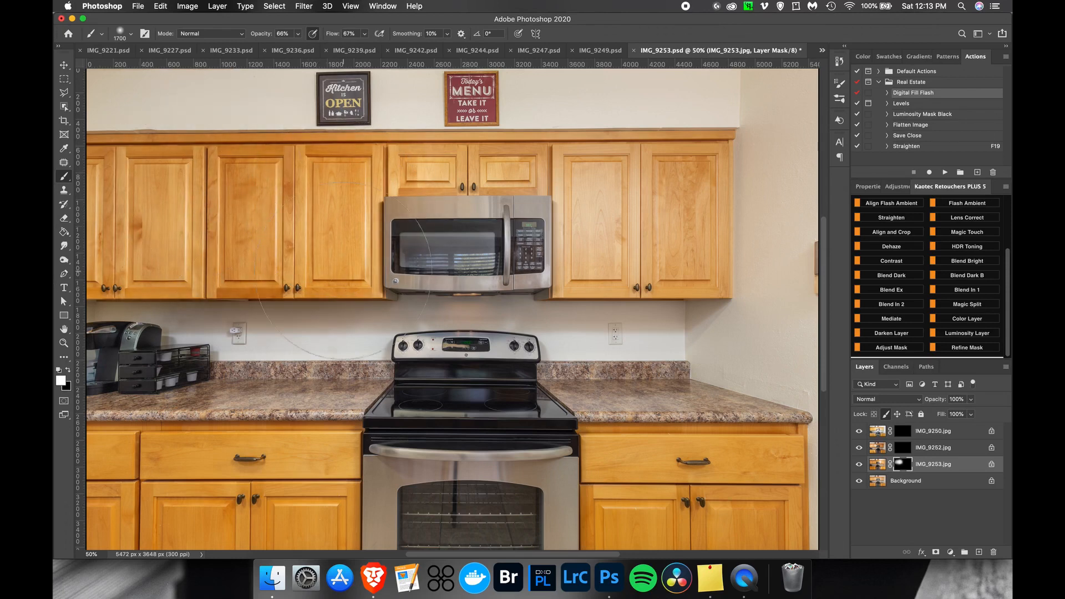
left_click(909, 446)
mouse_move(655, 255)
left_mouse_down()
mouse_move(542, 188)
mouse_move(619, 234)
left_mouse_up()
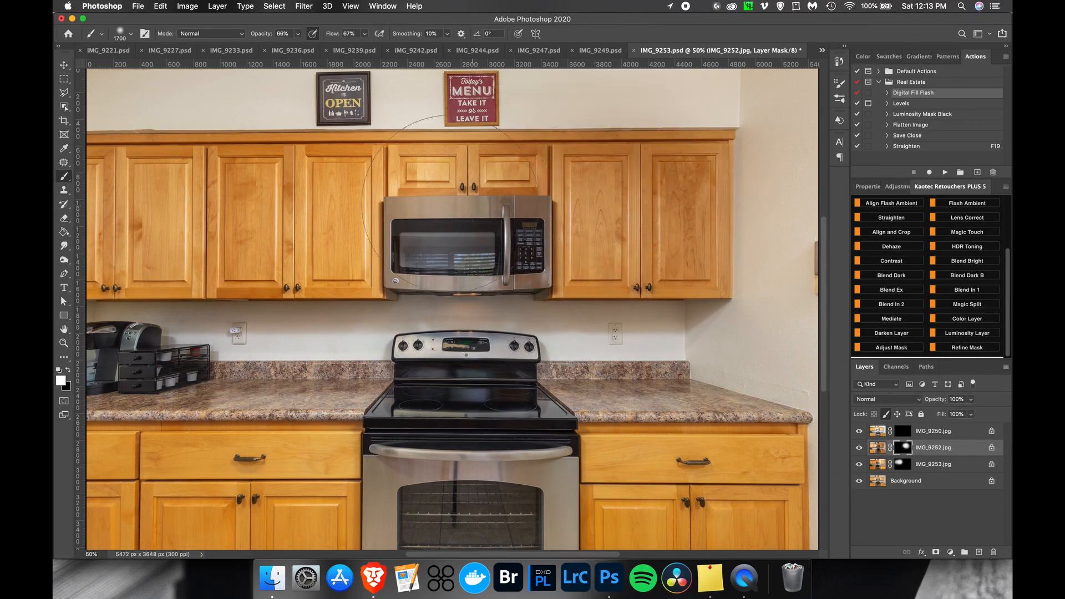
Turn IMG_9250.jpg into a luminosity layer, revealing it across the kitchen and masking it with black over the microwave and upper cabinets.
left_click(939, 431)
left_click(988, 334)
mouse_move(349, 103)
left_mouse_down()
mouse_move(708, 113)
mouse_move(660, 334)
mouse_move(553, 303)
mouse_move(371, 313)
mouse_move(175, 385)
left_mouse_up()
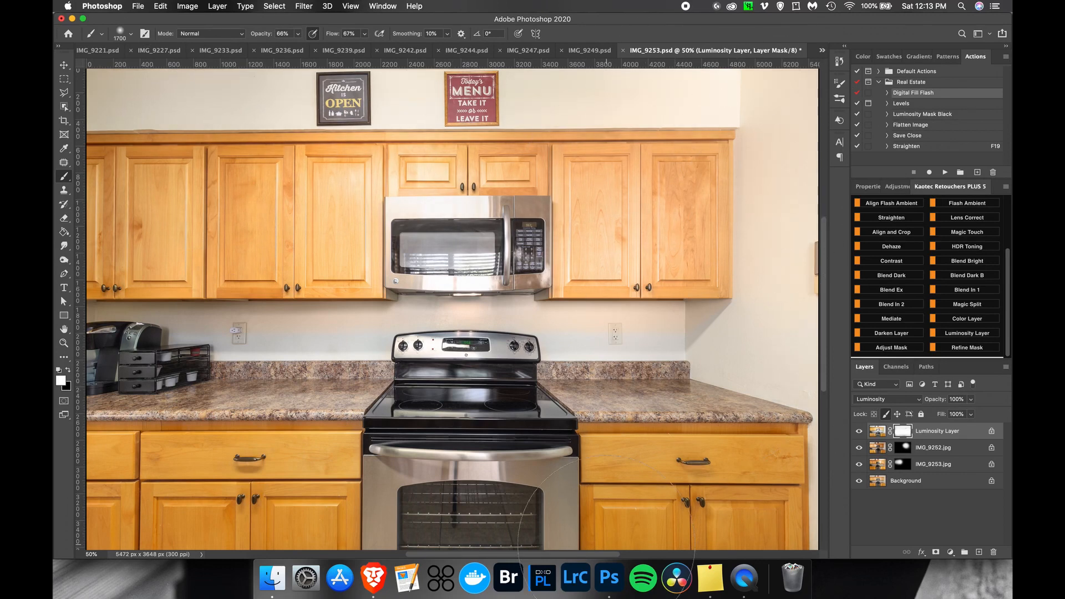
key("x")
left_click_drag(449, 204, 377, 211)
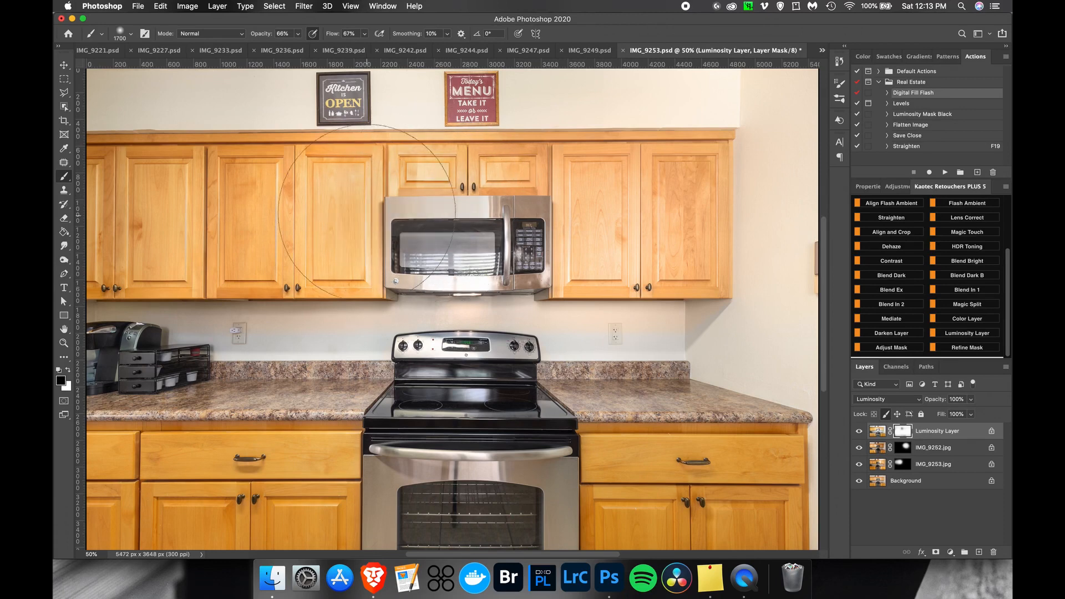
left_click_drag(479, 244, 667, 232)
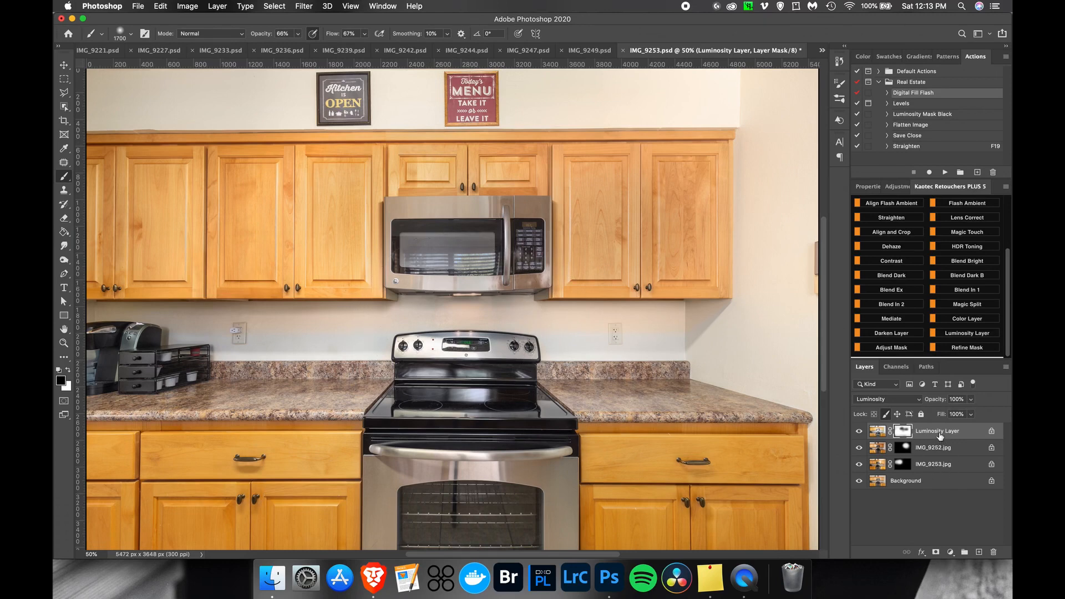
Duplicate the luminosity layer, and give the original a Normal blend mode and a new black mask in place of its old one.
key("super+j")
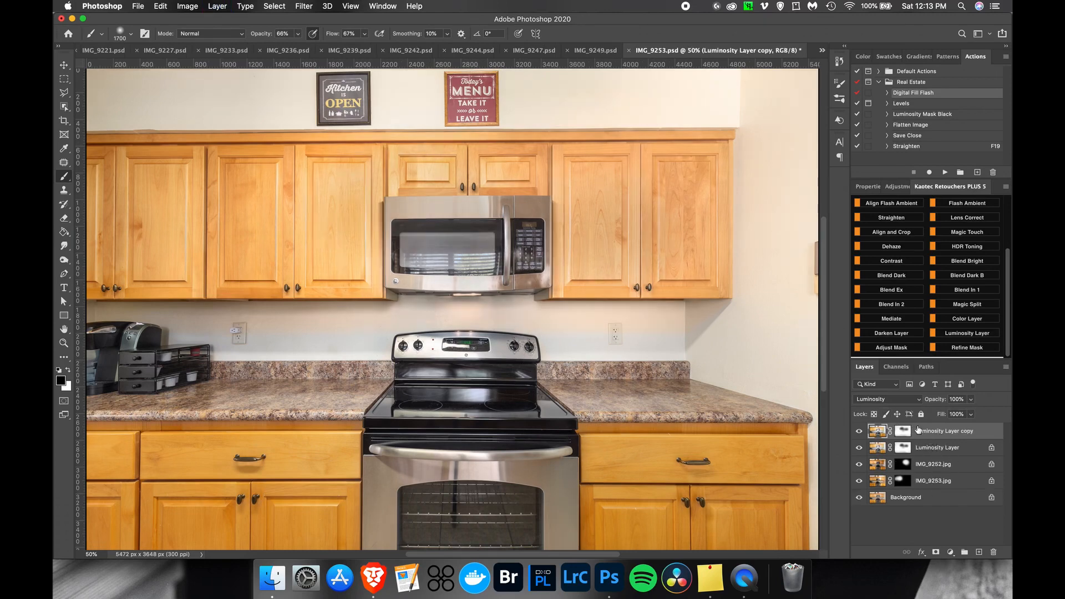
right_click(904, 449)
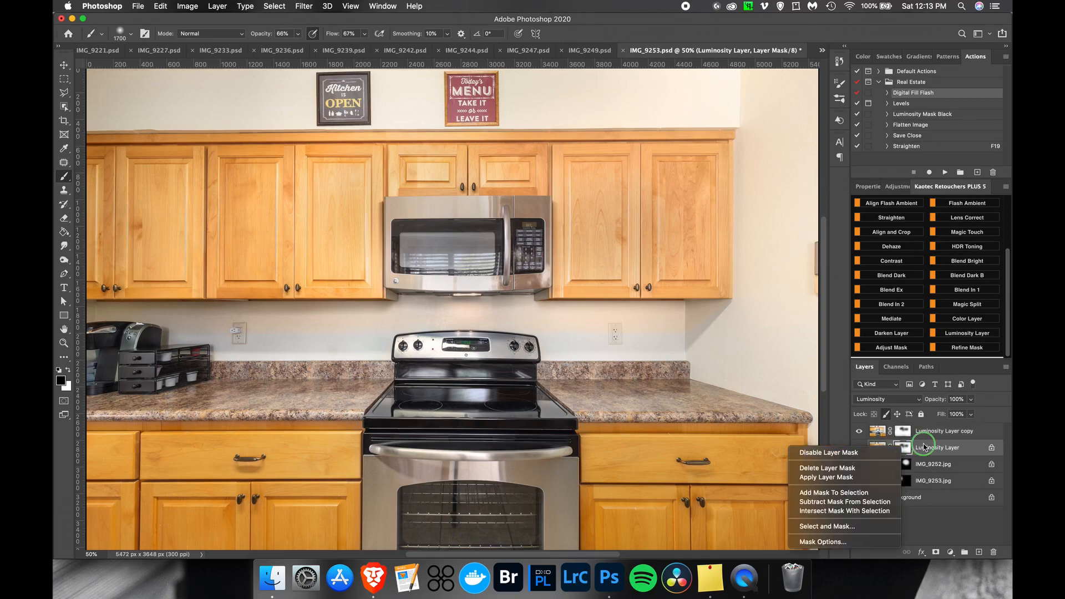
left_click(829, 469)
left_click(886, 399)
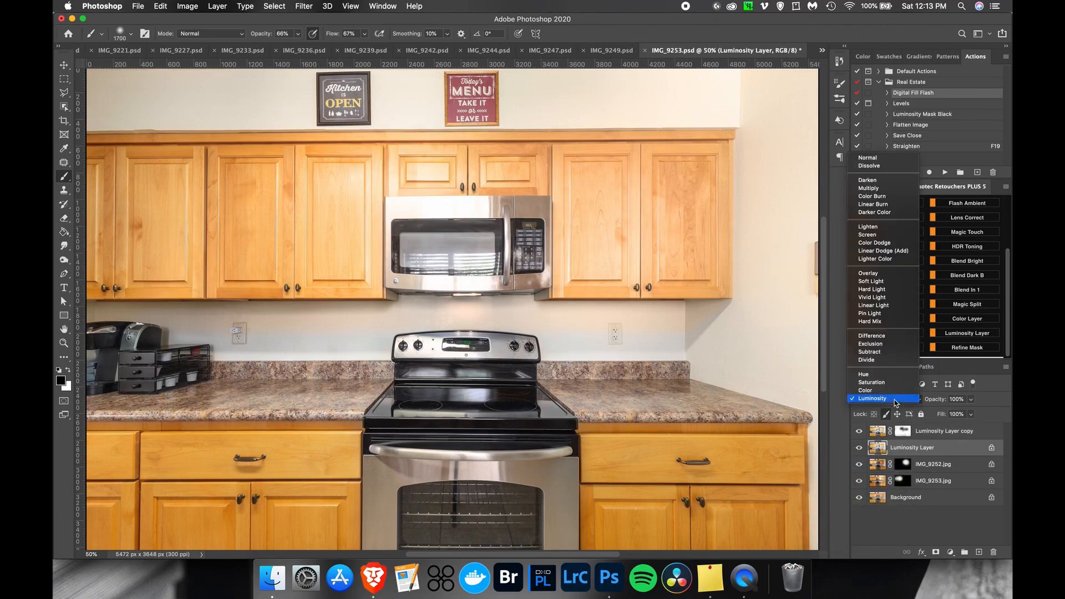
left_click(882, 161)
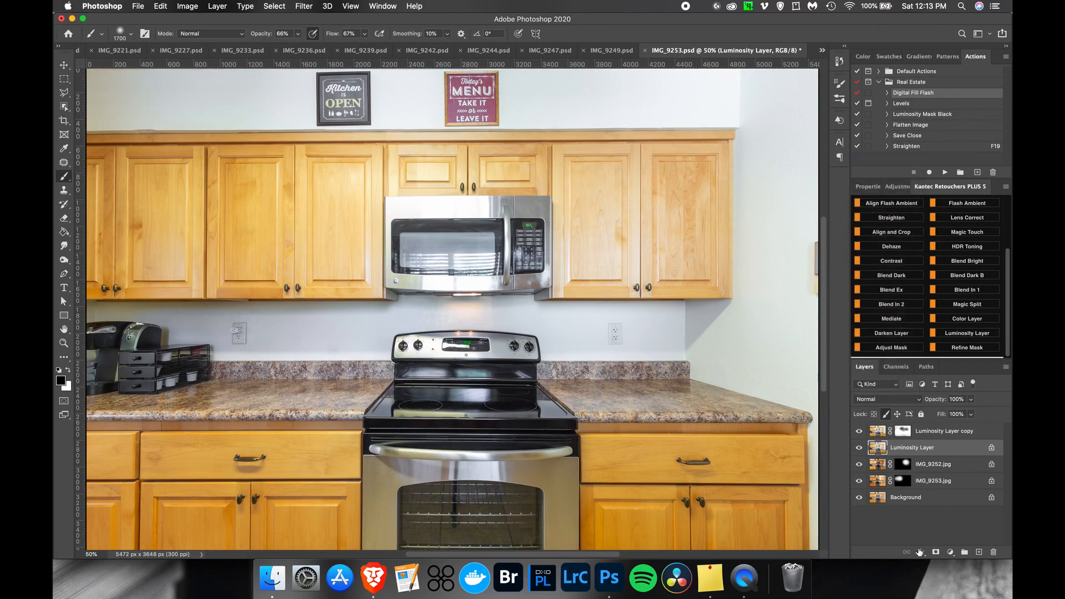
left_click(937, 552, "alt")
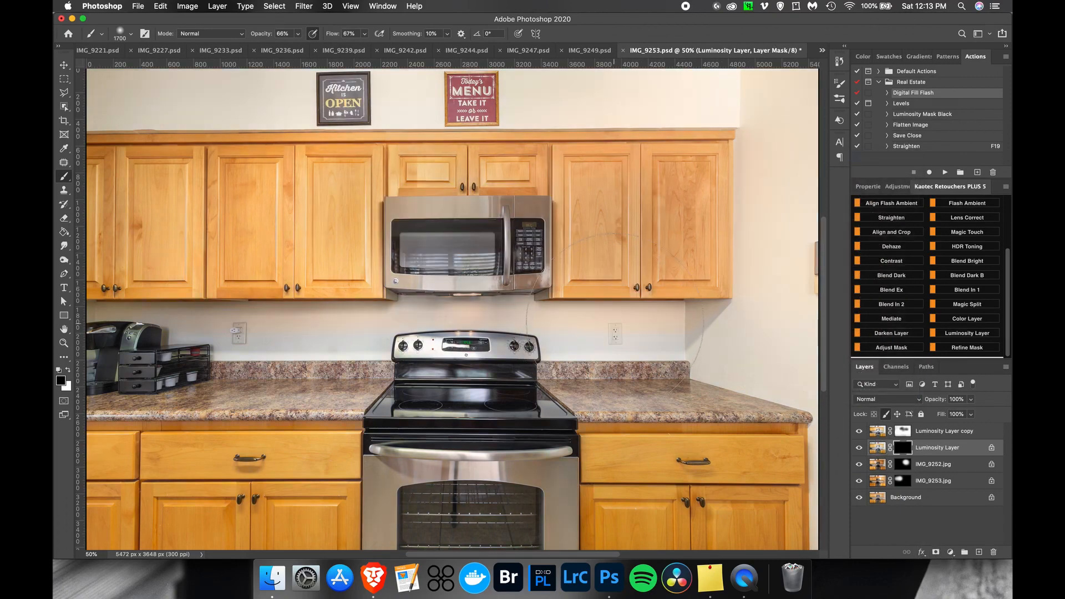
Paint white on the Normal-mode layer's black mask along the backsplash wall with a 700 px brush, and save and close IMG_9253.psd.
key("bracketleft")
key("x")
mouse_move(644, 330)
left_mouse_down()
mouse_move(347, 339)
mouse_move(206, 329)
left_mouse_up()
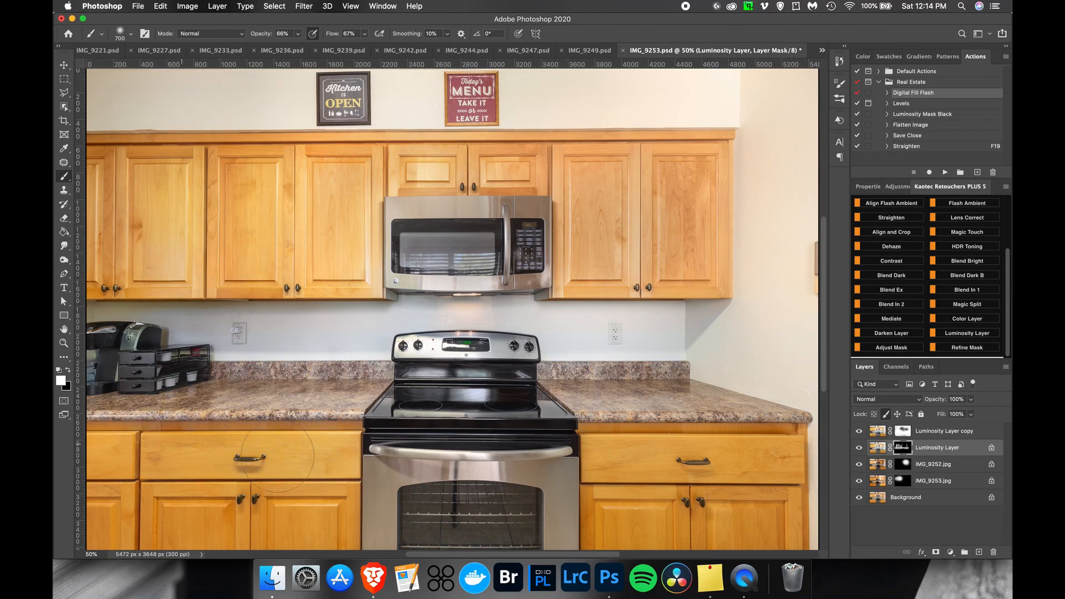
key("x")
key("super+s")
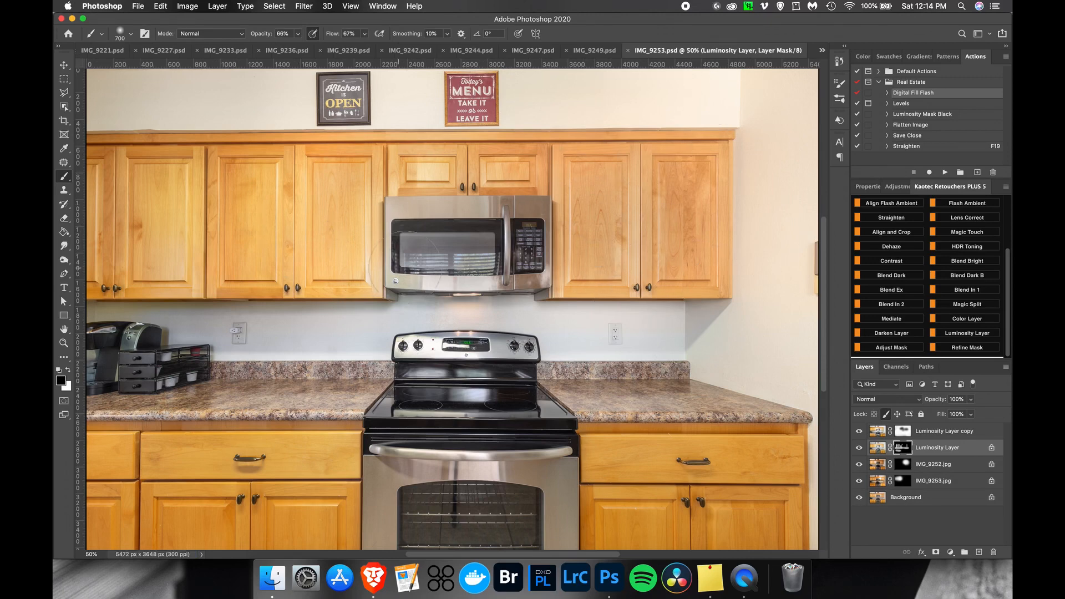
left_click(628, 50)
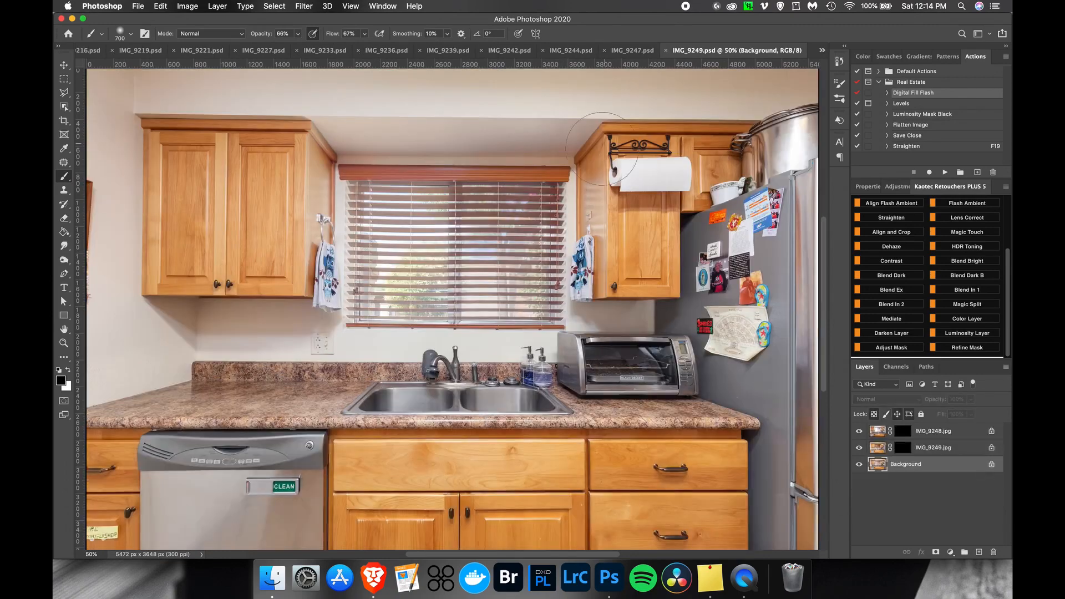
Paint white on the IMG_9249.jpg mask over the window blinds and the surrounding cabinets and walls with a 1200 px brush.
left_click(903, 447)
key("]")
key("]")
left_click(611, 319)
key("x")
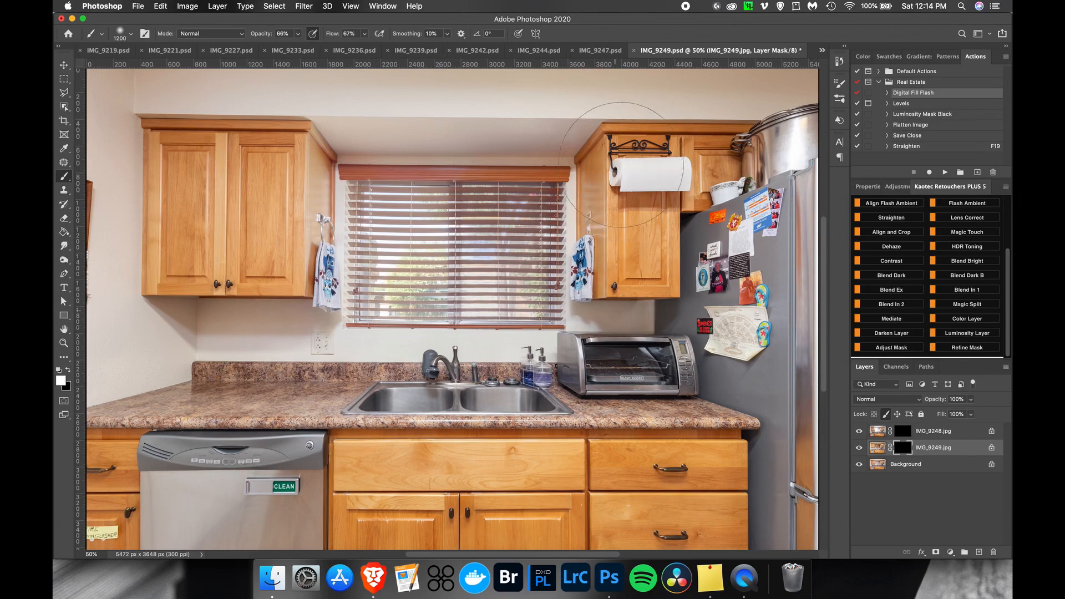
mouse_move(478, 294)
left_mouse_down()
mouse_move(433, 244)
mouse_move(377, 222)
mouse_move(344, 239)
left_mouse_up()
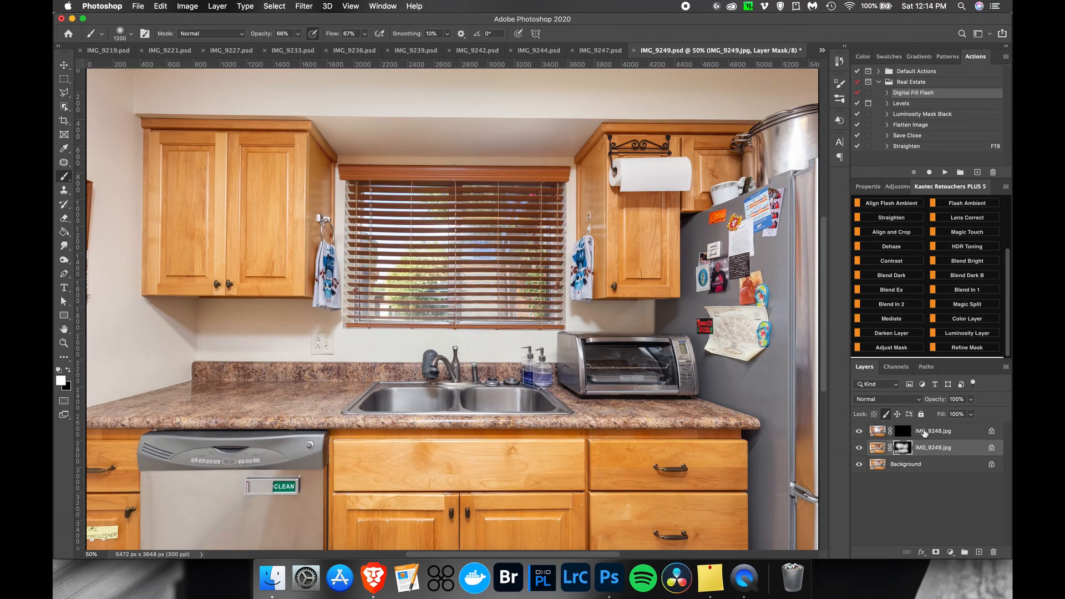
Blend IMG_9248.jpg in as a luminosity layer, painting its mask black over the window blinds, and save and close IMG_9249.psd.
left_click(901, 430)
left_click(966, 333)
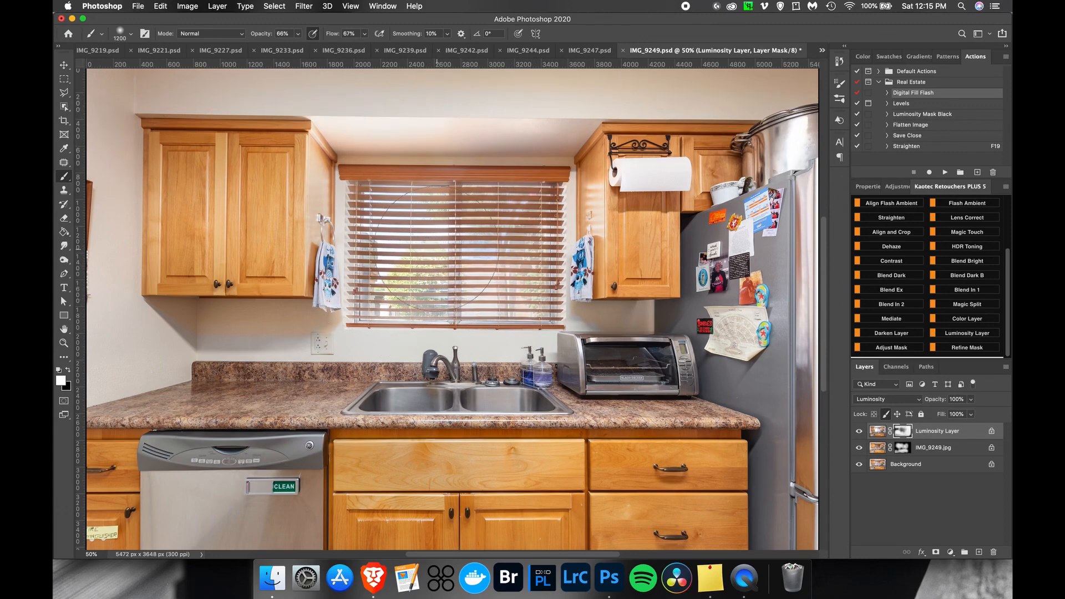
key("x")
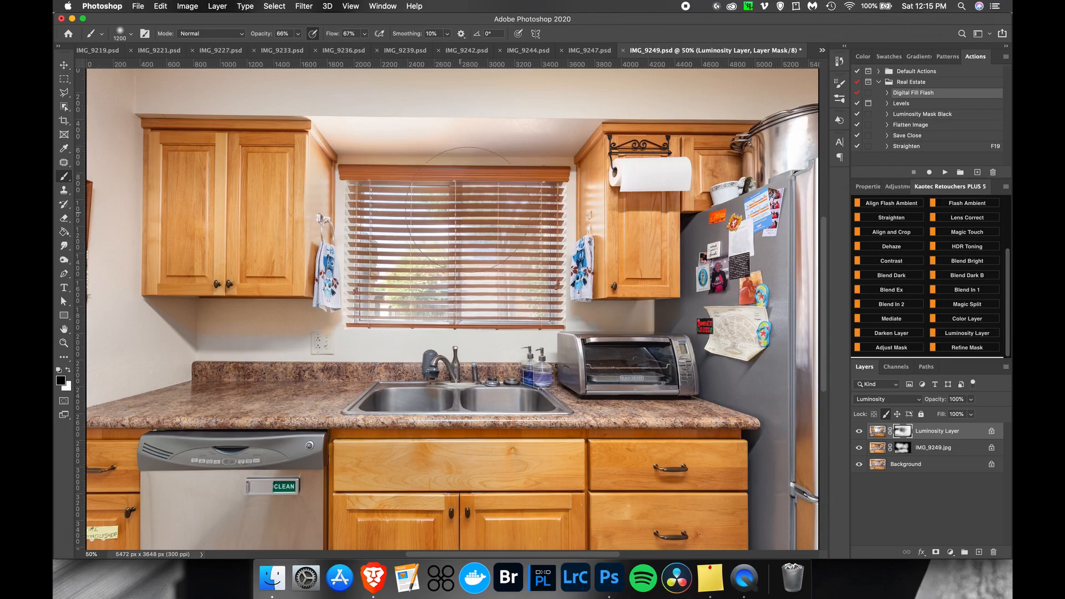
mouse_move(417, 269)
left_mouse_down()
mouse_move(474, 290)
mouse_move(577, 216)
left_mouse_up()
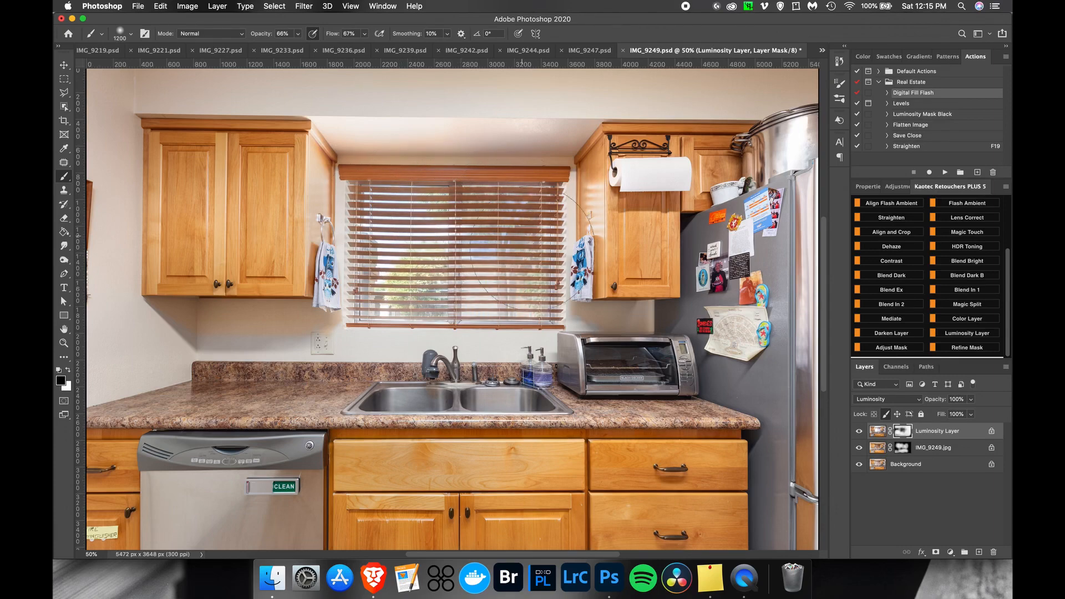
key("super+s")
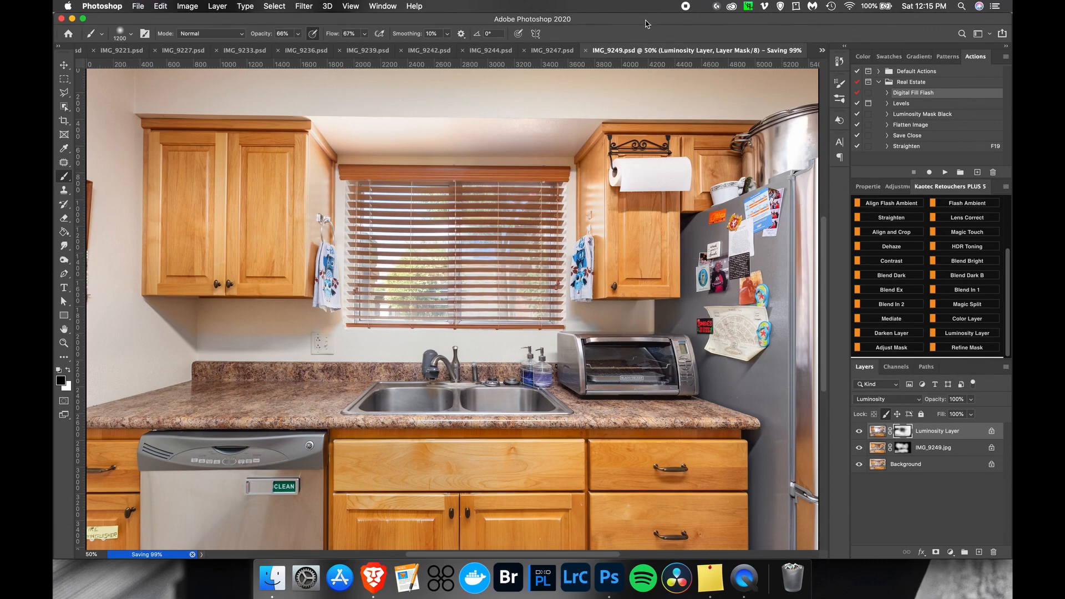
left_click(626, 51)
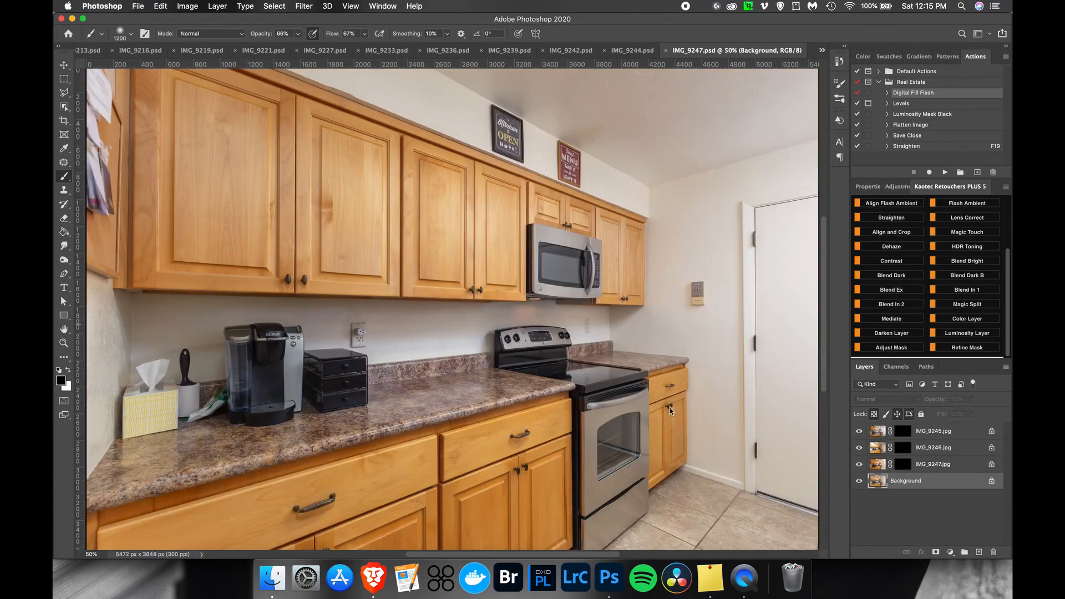
Preview IMG_9247.jpg and IMG_9246.jpg unmasked, and paint white on the IMG_9247.jpg mask over the large upper-left cabinets.
left_click(905, 469, "shift")
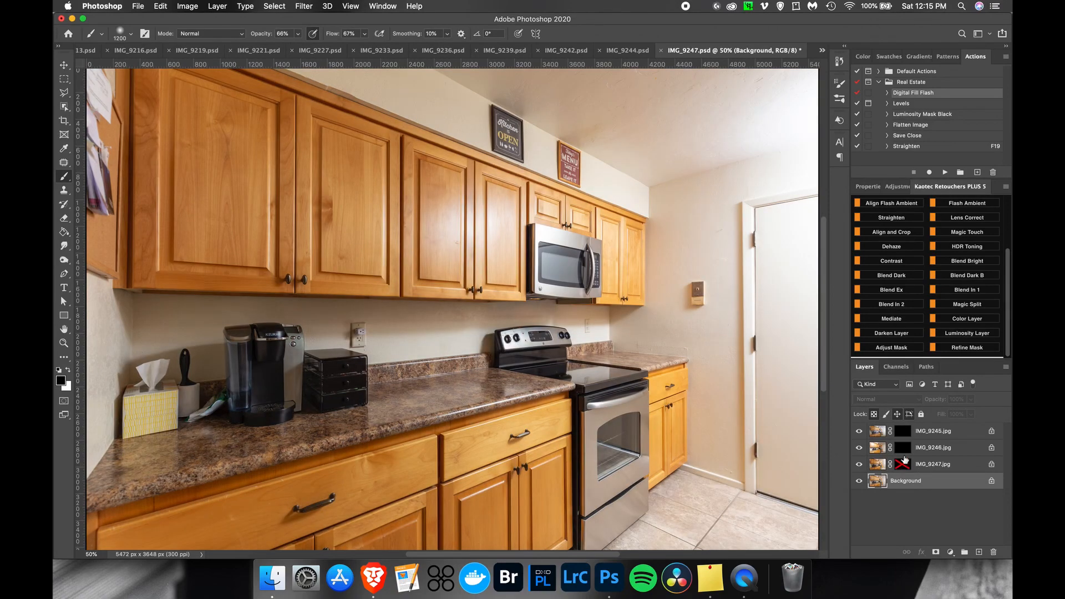
left_click(905, 464, "shift")
left_click(905, 448, "shift")
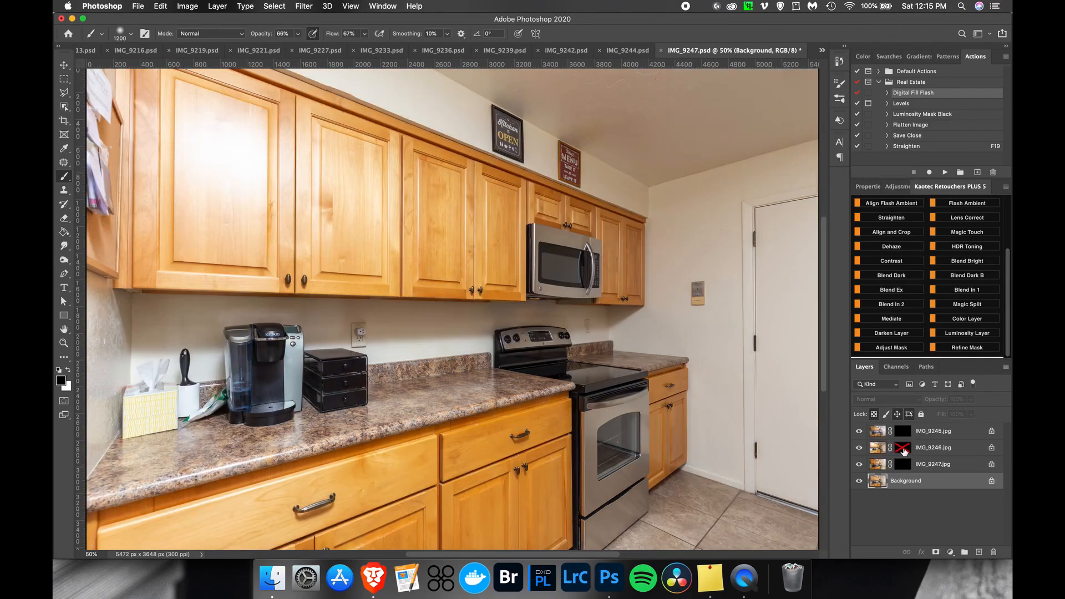
left_click(904, 449, "shift")
left_click(904, 464)
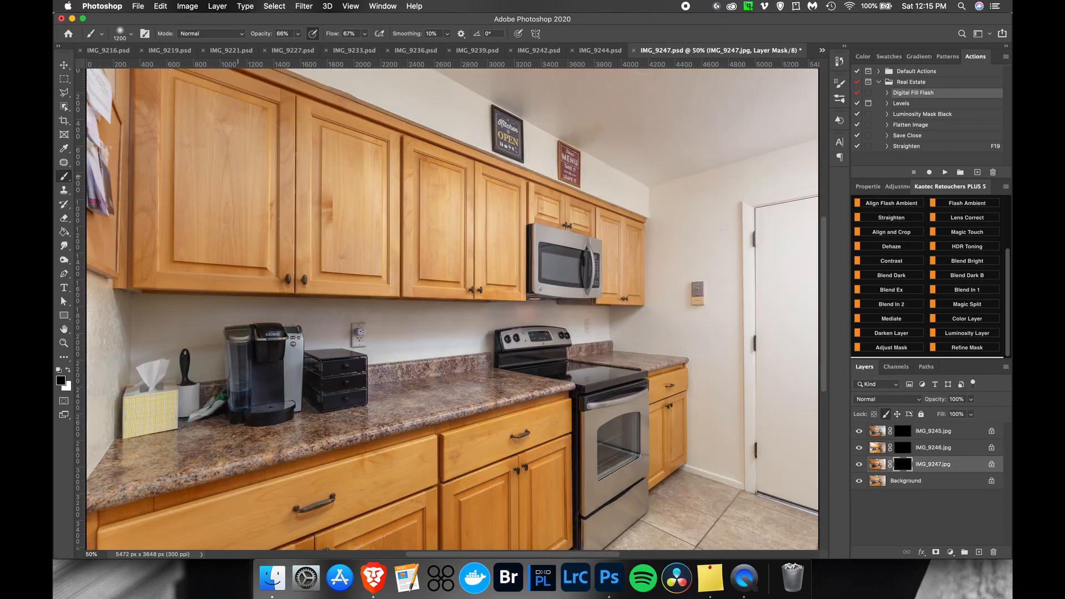
key("x")
mouse_move(275, 173)
left_mouse_down()
mouse_move(256, 174)
mouse_move(398, 227)
mouse_move(191, 155)
mouse_move(202, 235)
left_mouse_up()
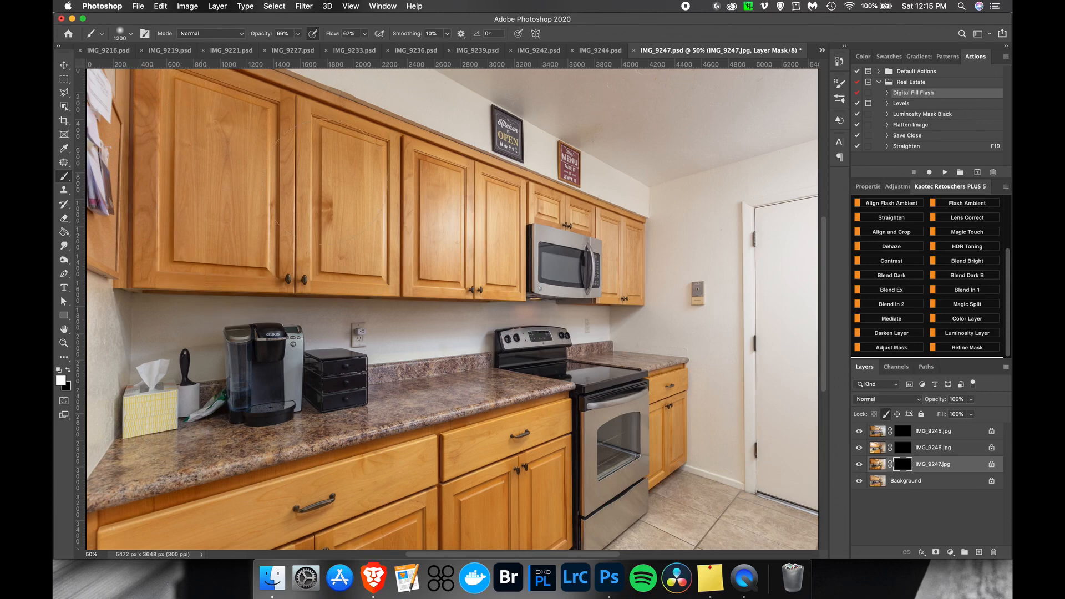
Paint white on the IMG_9246.jpg mask over the middle upper cabinets and microwave, and convert IMG_9245.jpg to a luminosity layer.
left_click(904, 450)
mouse_move(504, 201)
left_mouse_down()
mouse_move(474, 242)
mouse_move(511, 227)
left_mouse_up()
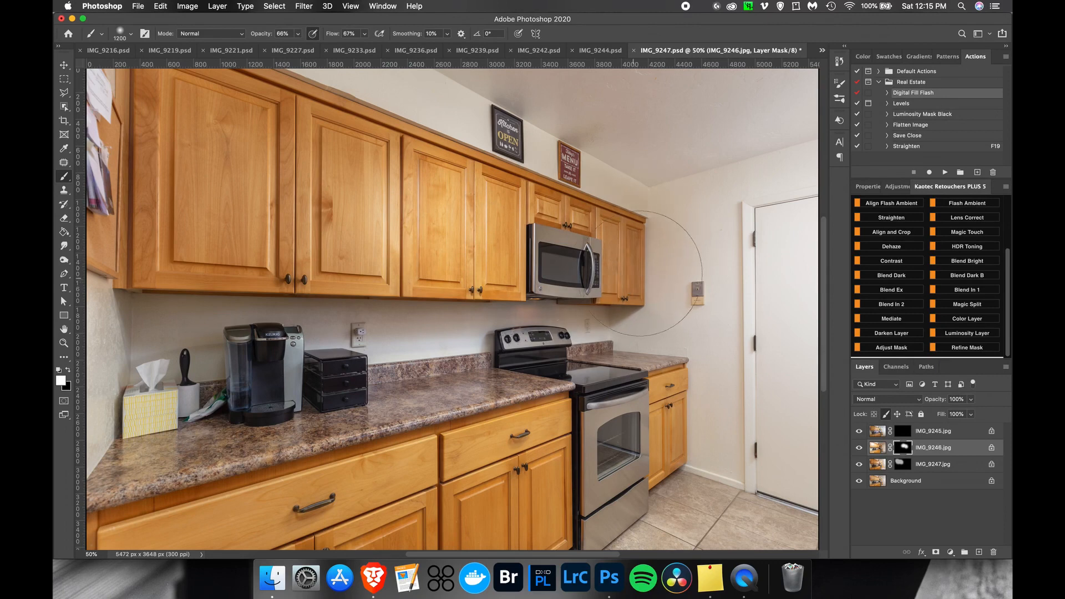
left_click(937, 431)
left_click(967, 333)
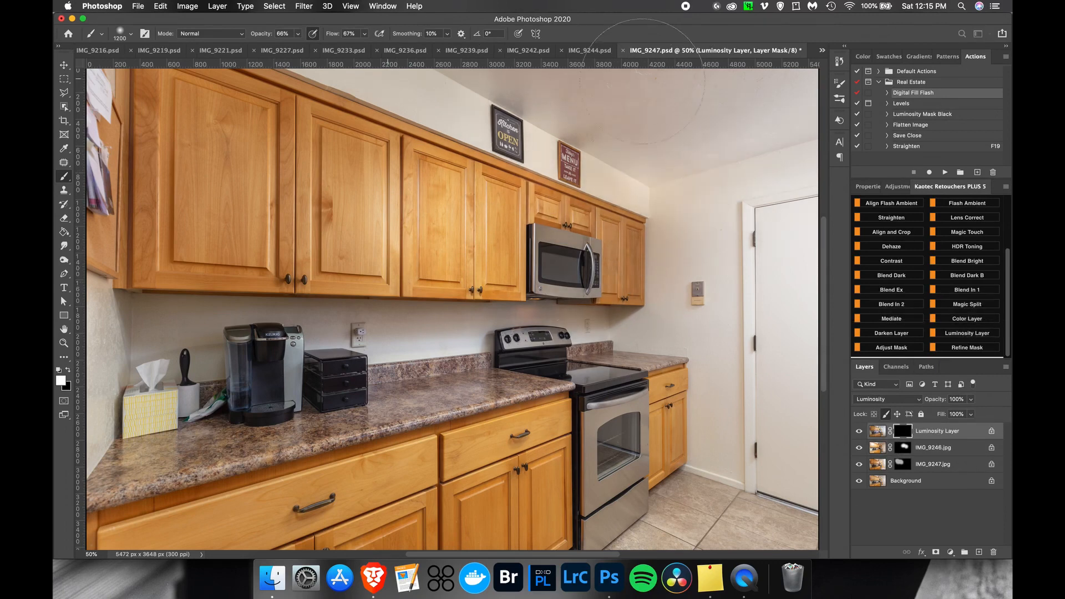
Paint white on the luminosity layer's mask over the walls, ceiling, cabinets and countertop, and save and close IMG_9247.psd.
mouse_move(759, 303)
left_mouse_down()
mouse_move(499, 311)
mouse_move(322, 339)
mouse_move(167, 383)
mouse_move(265, 380)
mouse_move(540, 326)
left_mouse_up()
mouse_move(517, 361)
left_mouse_down()
mouse_move(433, 216)
mouse_move(358, 175)
mouse_move(144, 128)
mouse_move(210, 77)
left_mouse_up()
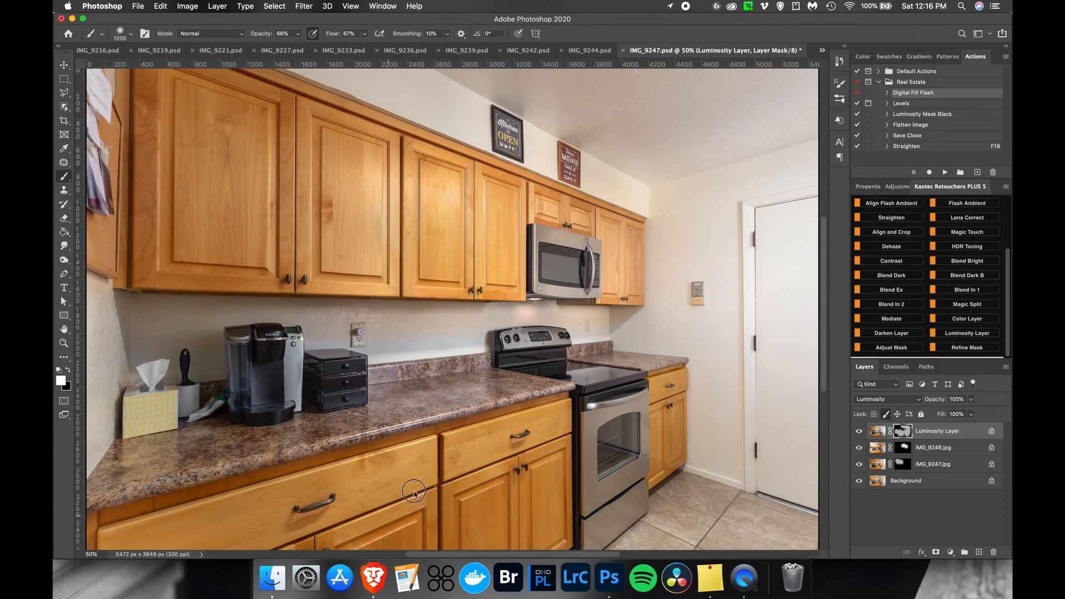
mouse_move(788, 226)
left_mouse_down()
mouse_move(790, 398)
mouse_move(773, 189)
mouse_move(657, 464)
mouse_move(708, 163)
mouse_move(473, 170)
mouse_move(233, 294)
mouse_move(282, 445)
left_mouse_up()
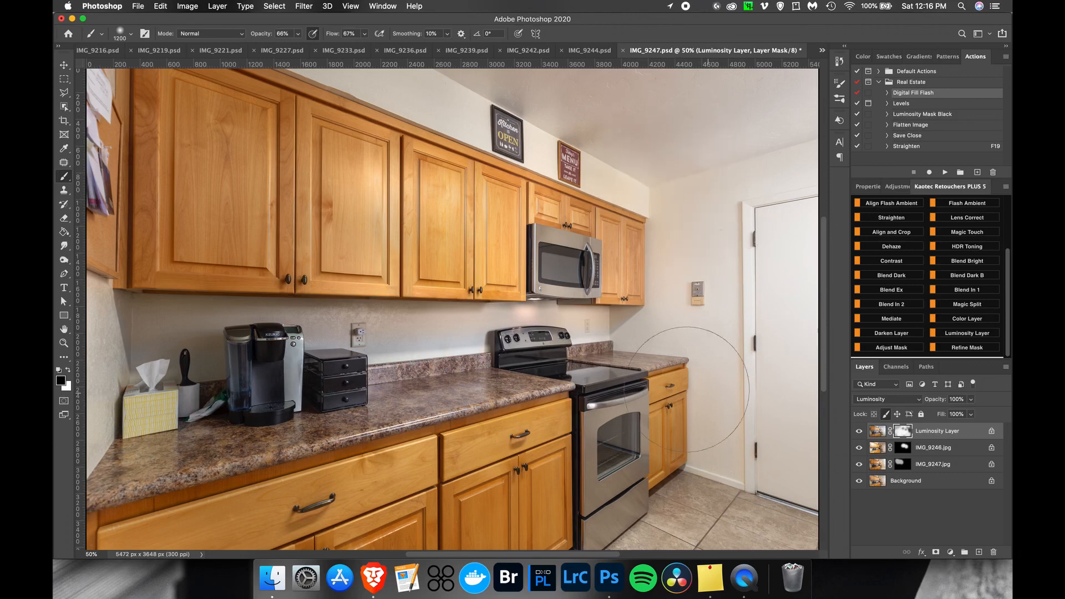
key("super+s")
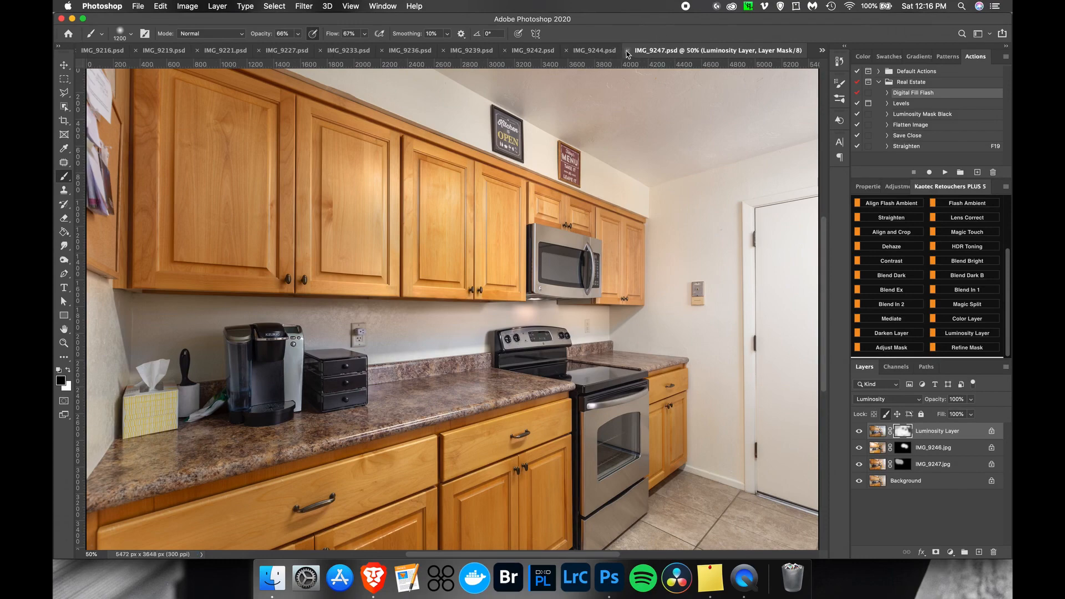
left_click(627, 51)
Paint white on the IMG_9244.jpg mask over the window blinds, nearby cabinets and refrigerator side.
left_click(904, 450)
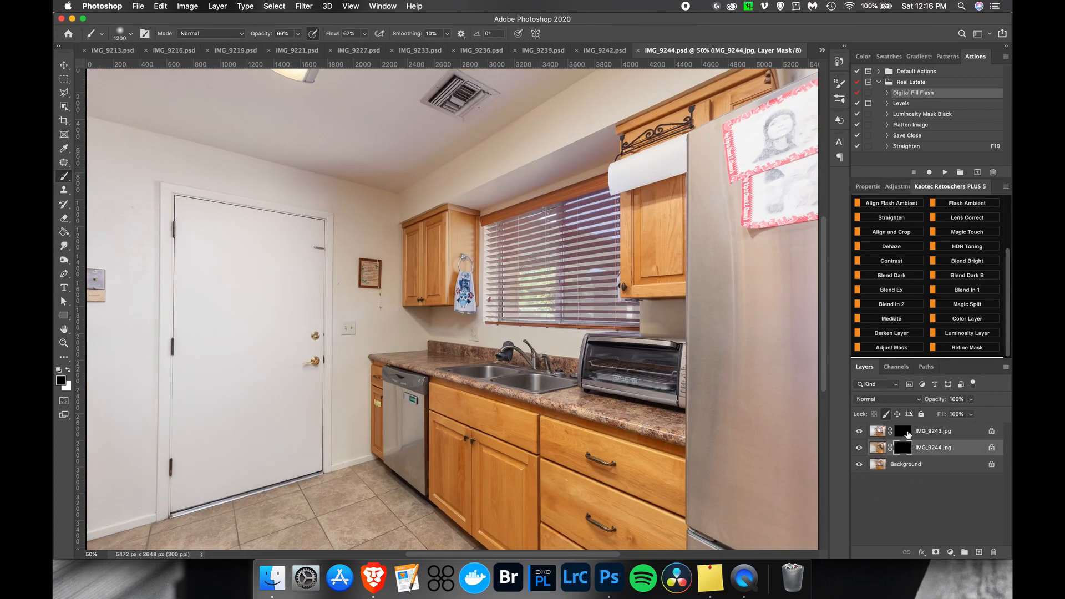
key("x")
mouse_move(572, 192)
left_mouse_down()
mouse_move(549, 238)
mouse_move(589, 260)
mouse_move(641, 236)
mouse_move(716, 311)
left_mouse_up()
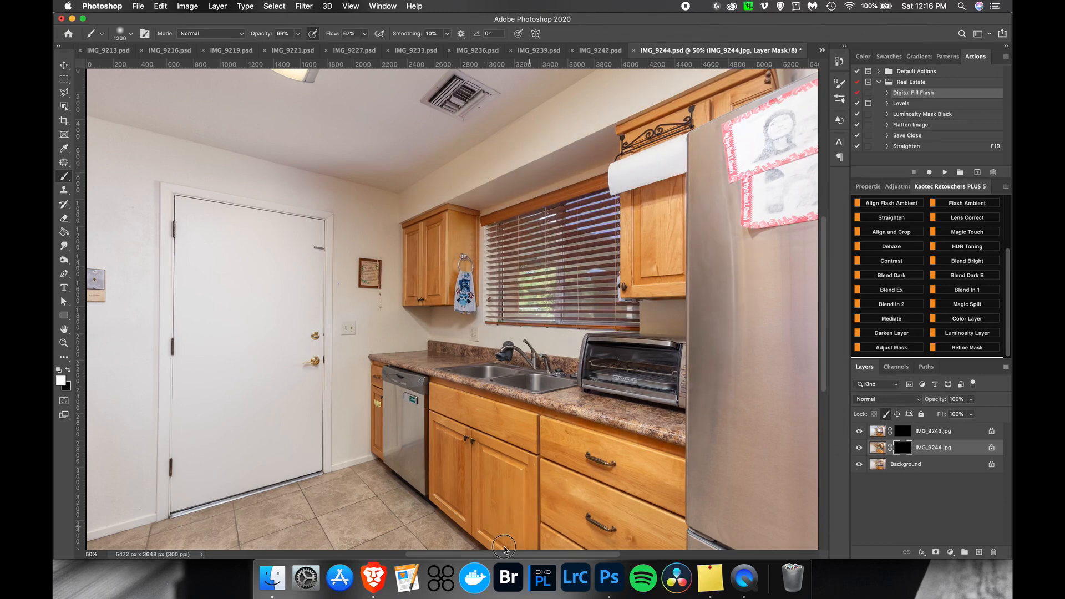
Blend IMG_9243.jpg in as a luminosity layer, painting its mask white over the room, and save and close IMG_9244.psd.
left_click(974, 332)
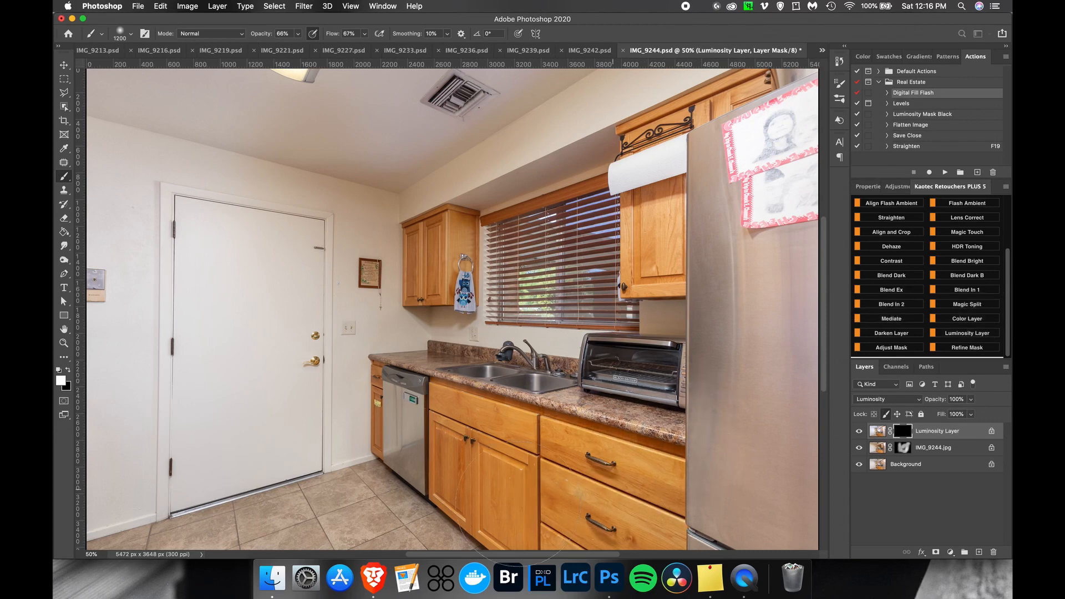
mouse_move(401, 217)
left_mouse_down()
mouse_move(407, 136)
mouse_move(291, 165)
mouse_move(211, 133)
mouse_move(254, 110)
mouse_move(211, 111)
left_mouse_up()
mouse_move(521, 144)
left_mouse_down()
mouse_move(555, 183)
mouse_move(552, 272)
mouse_move(610, 310)
left_mouse_up()
mouse_move(691, 148)
left_mouse_down()
mouse_move(733, 289)
mouse_move(777, 249)
mouse_move(786, 141)
mouse_move(727, 123)
mouse_move(764, 309)
mouse_move(781, 496)
left_mouse_up()
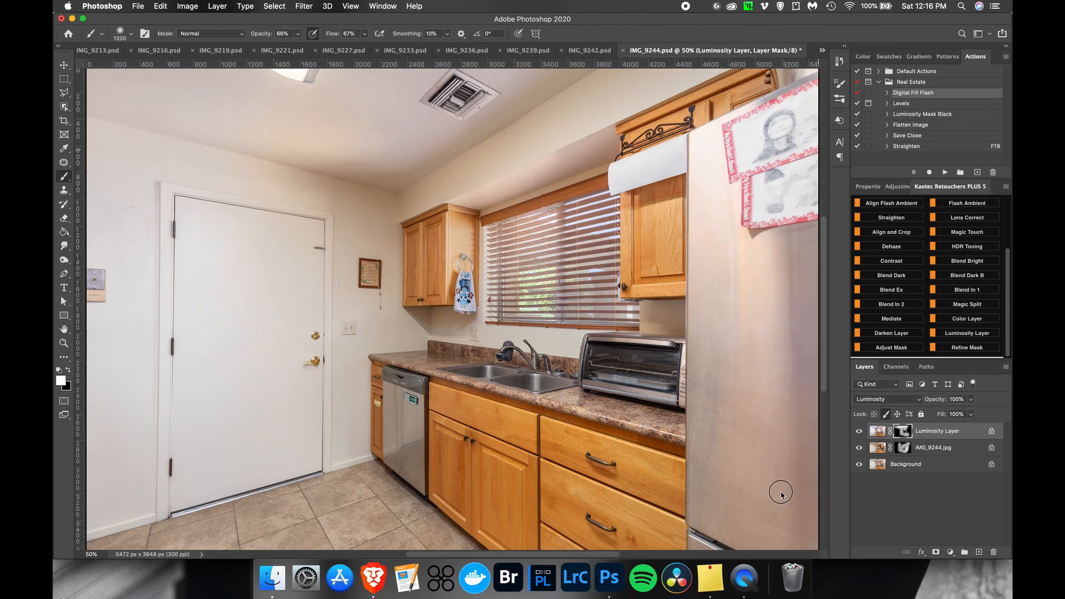
mouse_move(194, 188)
left_mouse_down()
mouse_move(142, 420)
mouse_move(249, 258)
mouse_move(225, 356)
left_mouse_up()
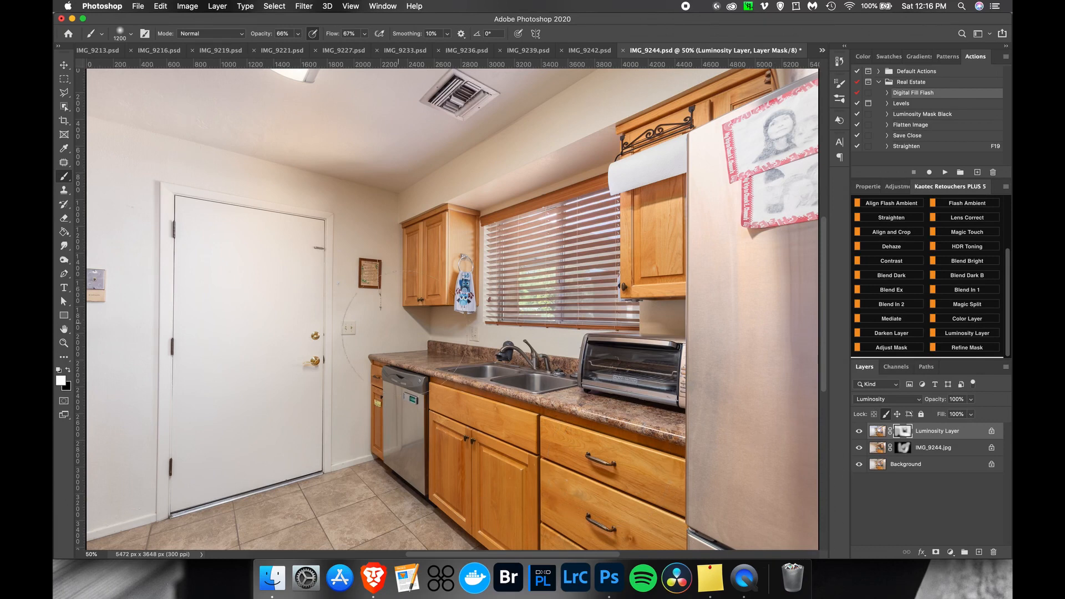
key("super+s")
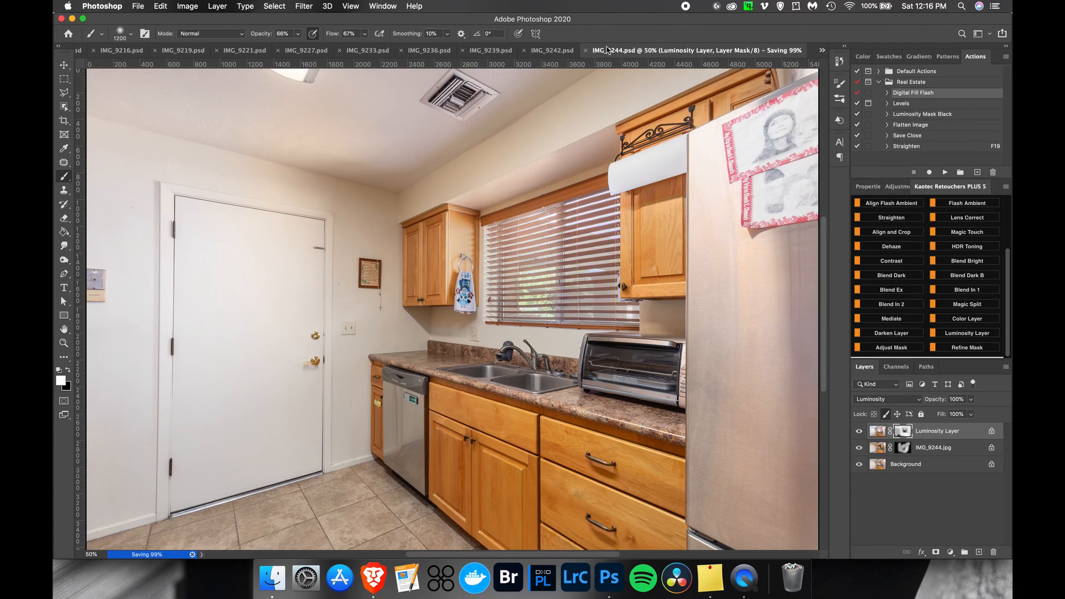
left_click(628, 50)
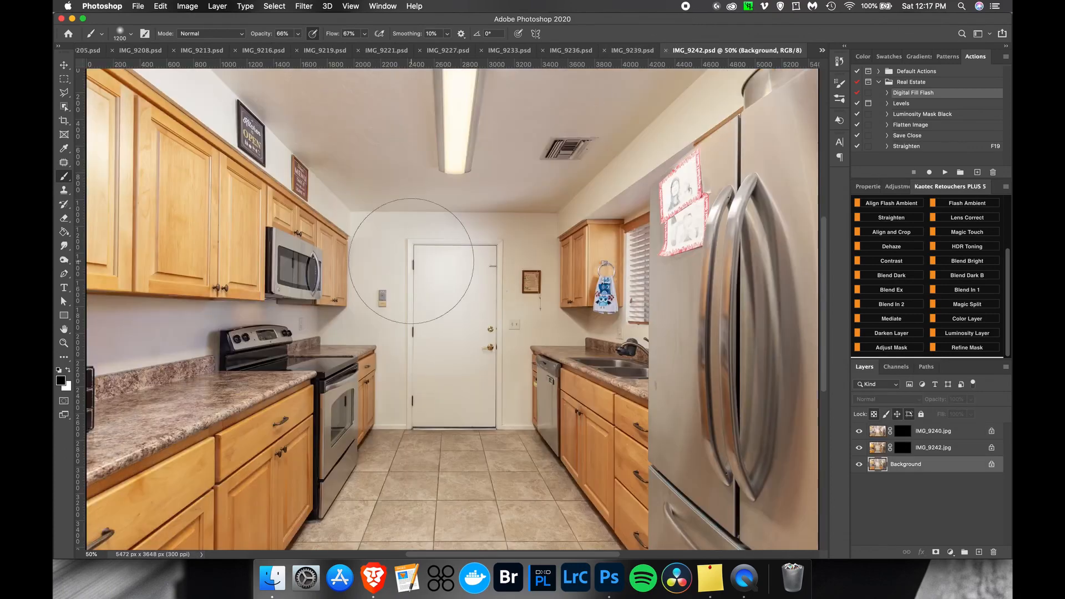
Paint white on the IMG_9242.jpg mask over the cabinets on both sides, the countertop and the window blinds.
left_click(903, 447)
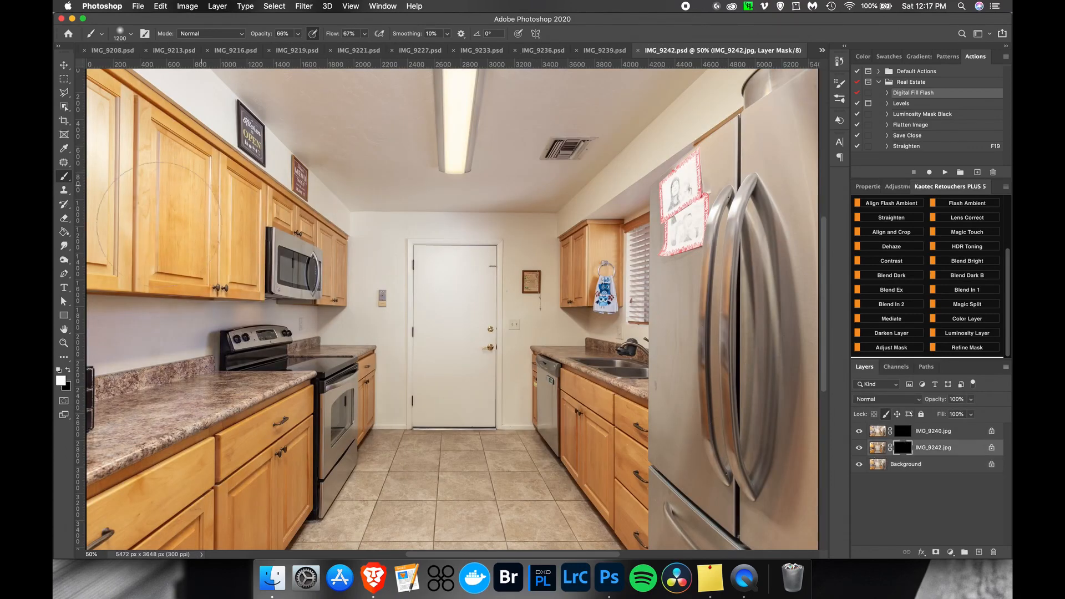
key("x")
left_click_drag(310, 291, 178, 491)
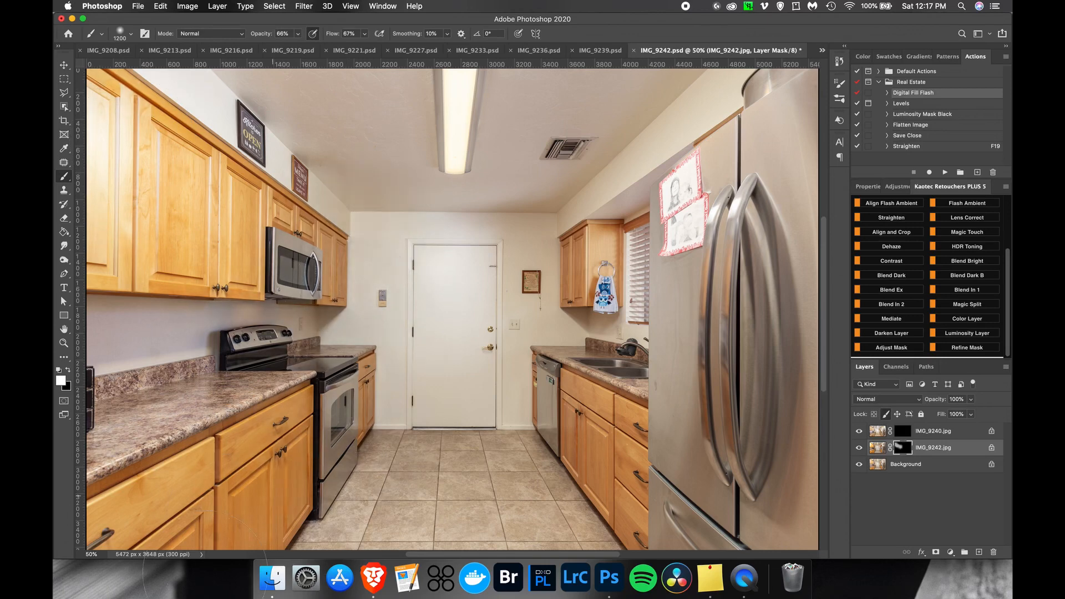
left_click_drag(618, 184, 617, 426)
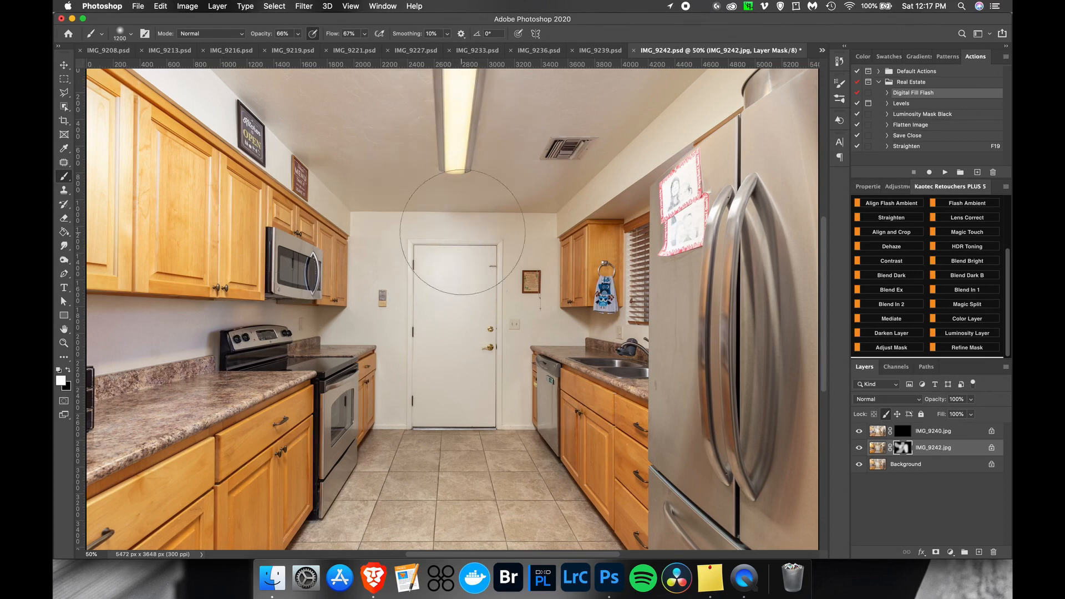
Convert IMG_9240.jpg to a luminosity layer and paint its mask white over the cabinets, ceiling, walls and refrigerator.
left_click(903, 432)
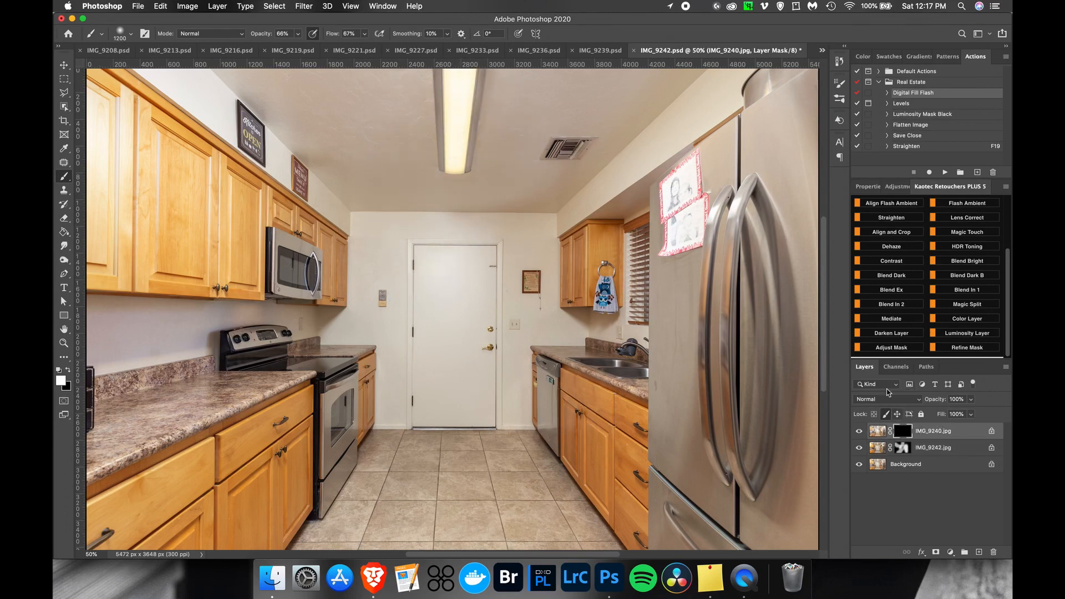
left_click(986, 333)
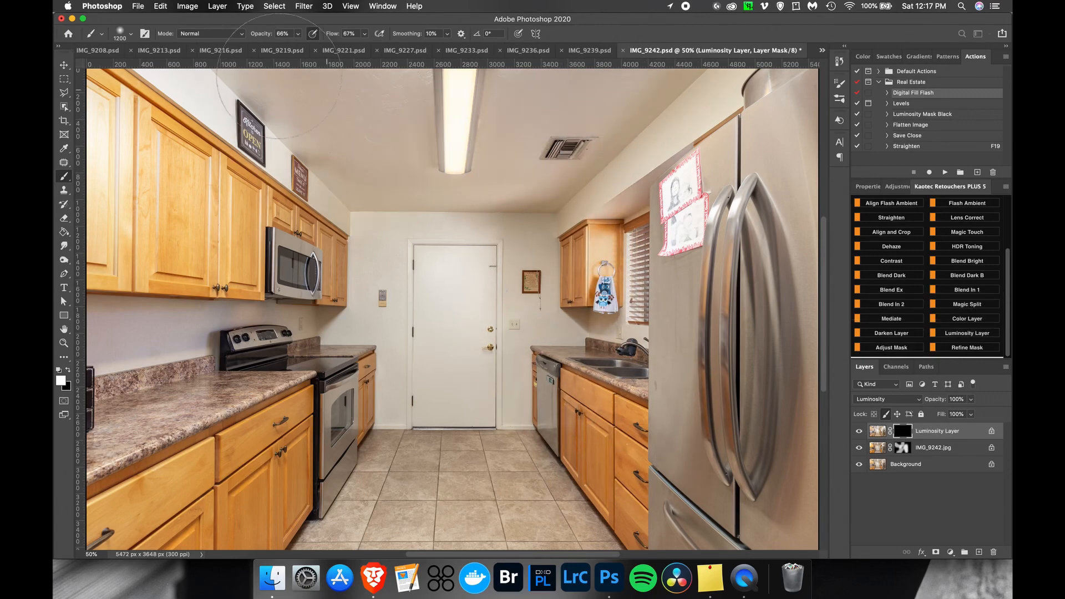
mouse_move(204, 175)
left_mouse_down()
mouse_move(215, 304)
mouse_move(282, 299)
mouse_move(319, 317)
left_mouse_up()
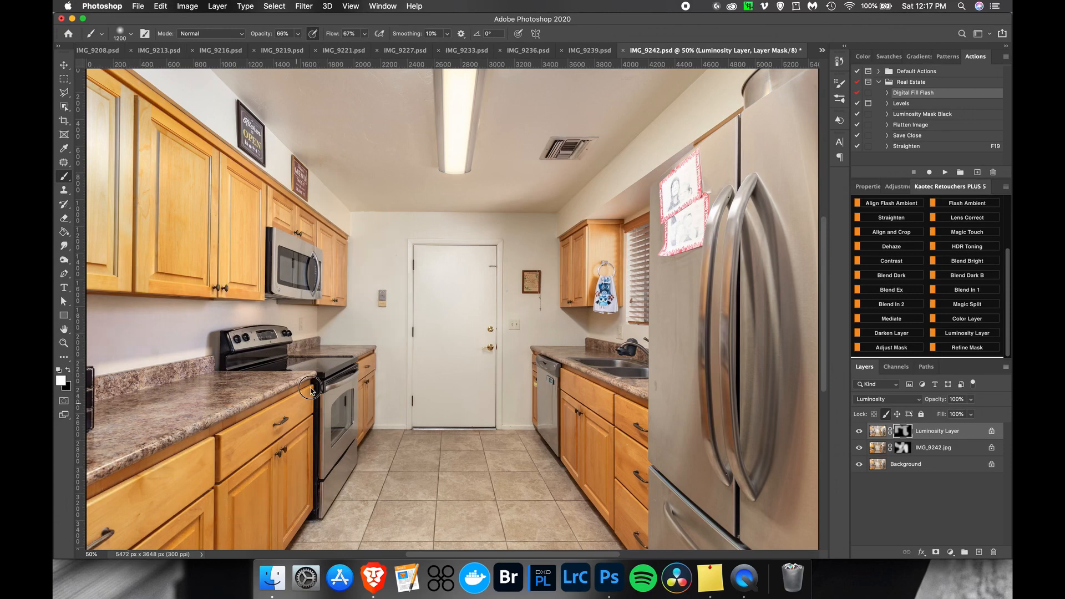
left_click(743, 374)
mouse_move(743, 374)
left_mouse_down()
mouse_move(743, 166)
mouse_move(655, 183)
mouse_move(611, 238)
mouse_move(633, 277)
mouse_move(629, 261)
left_mouse_up()
Refine the luminosity layer's mask with black and white strokes over the window-side cabinet, blinds and large upper-left cabinets.
key("x")
mouse_move(605, 205)
left_mouse_down()
mouse_move(622, 289)
mouse_move(618, 250)
left_mouse_up()
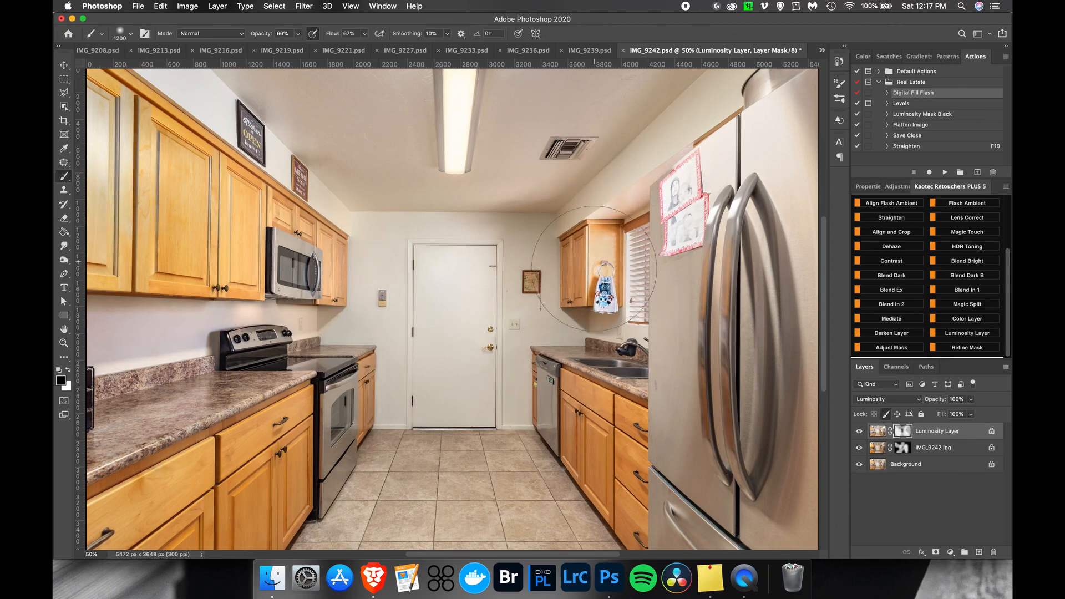
key("x")
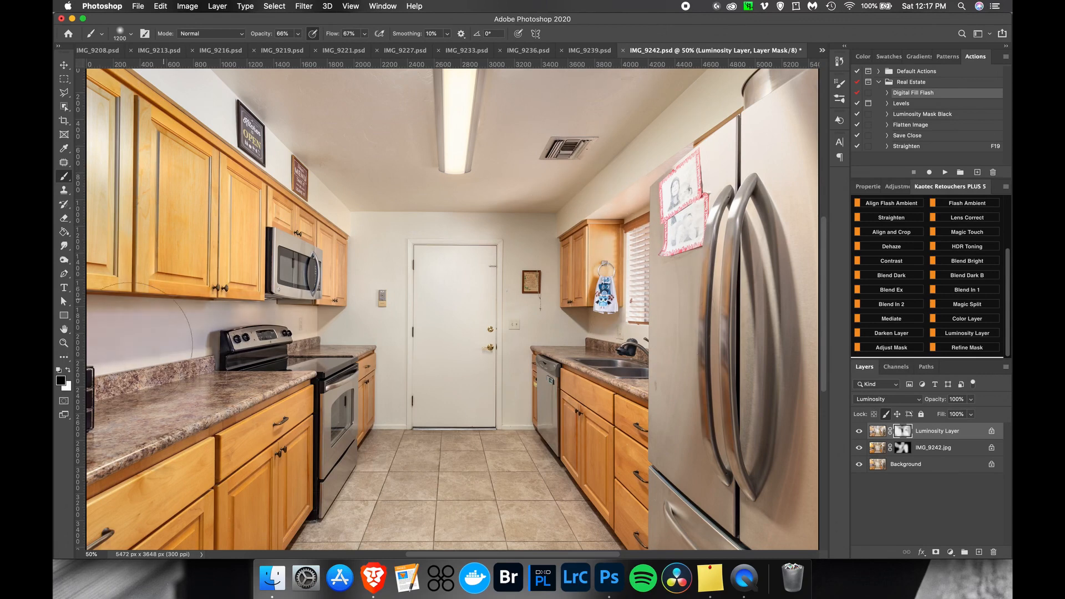
key("x")
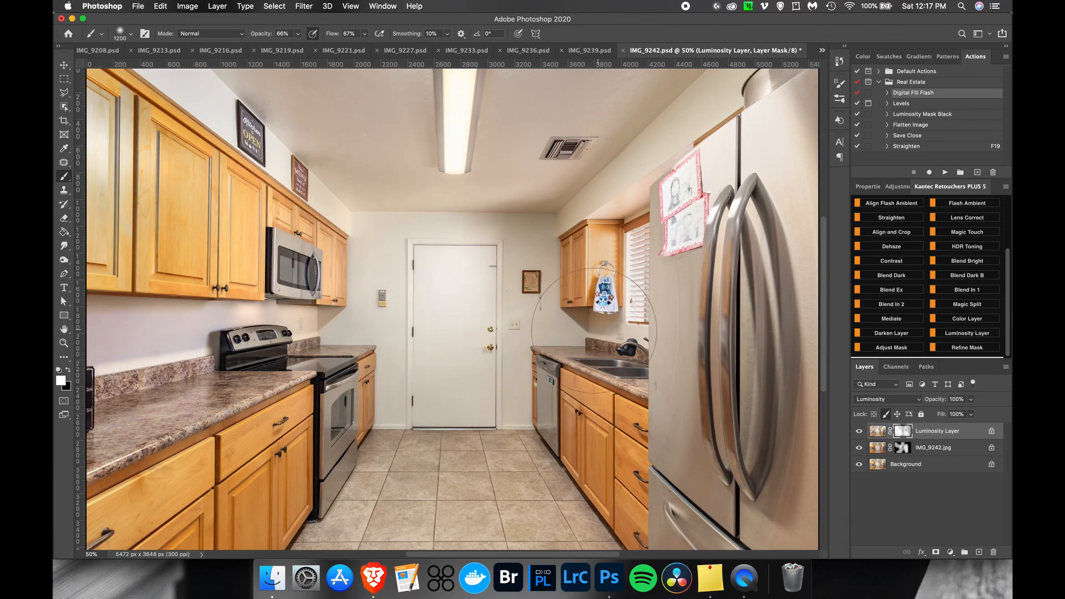
key("x")
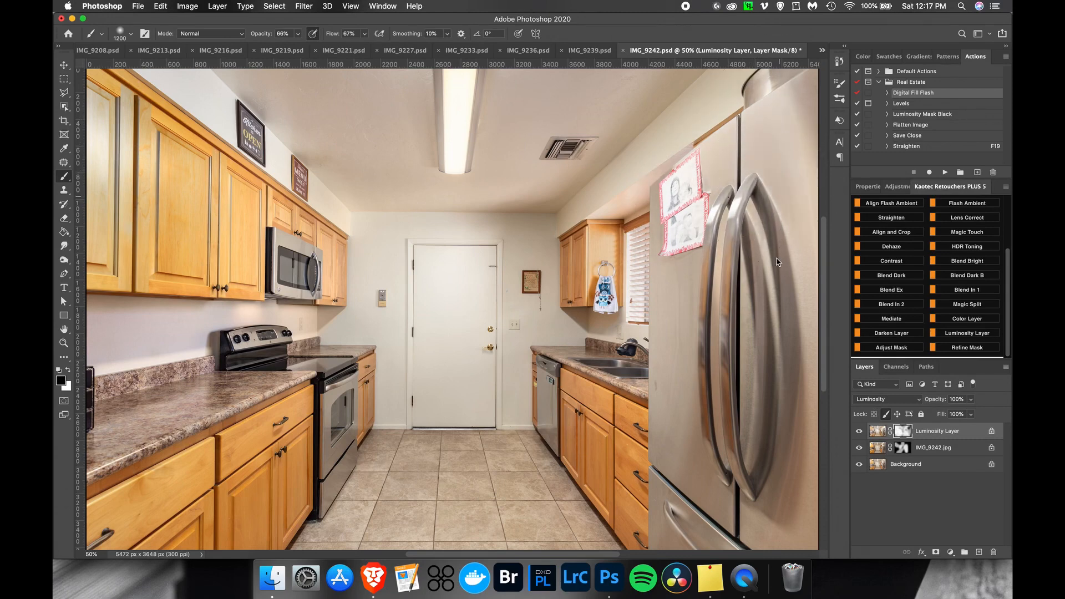
mouse_move(133, 211)
left_mouse_down()
mouse_move(144, 121)
mouse_move(123, 100)
left_mouse_up()
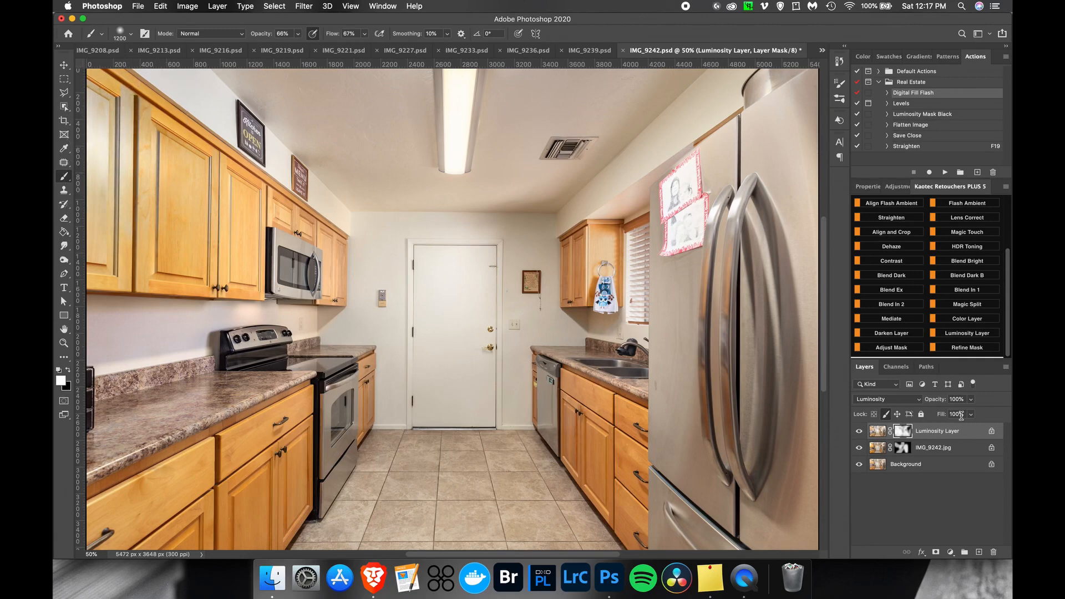
Duplicate the luminosity layer, delete the original layer's mask and set the original's blend mode to Normal.
key("super+j")
key("x")
right_click(903, 448)
left_click(870, 470)
left_click(886, 399)
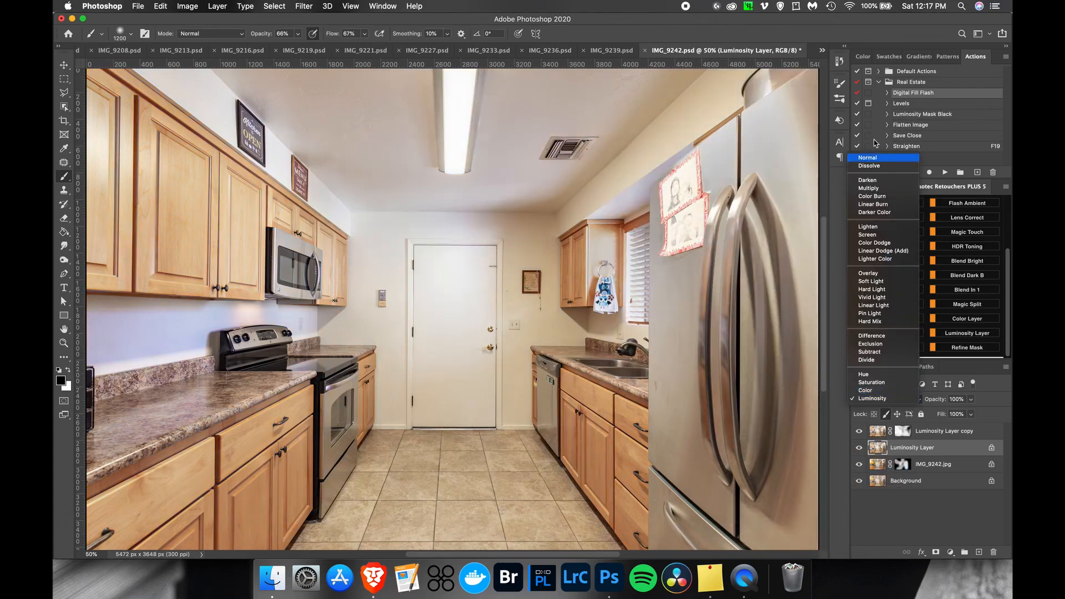
left_click(869, 157)
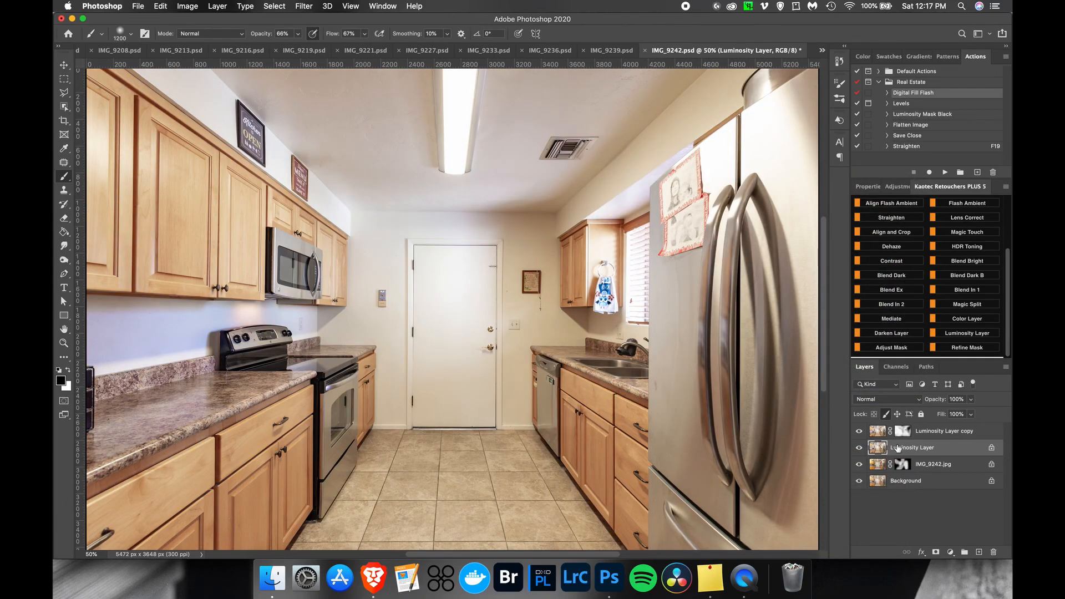
Add a black mask to the Normal-mode layer, paint it around the microwave and refrigerator, and save and close IMG_9242.psd.
left_click(937, 553, "alt")
key("x")
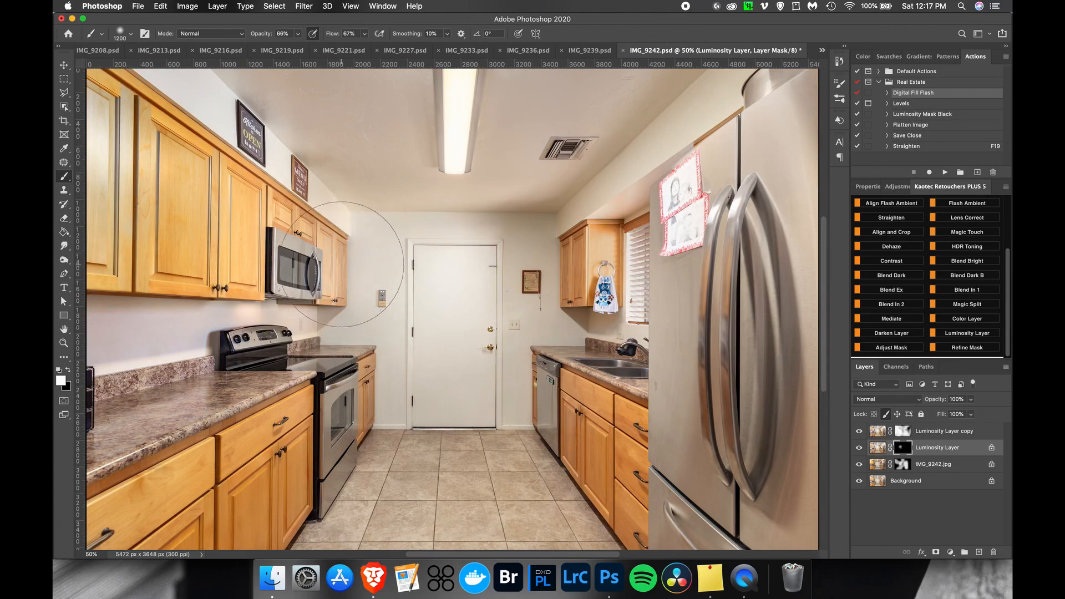
key("x")
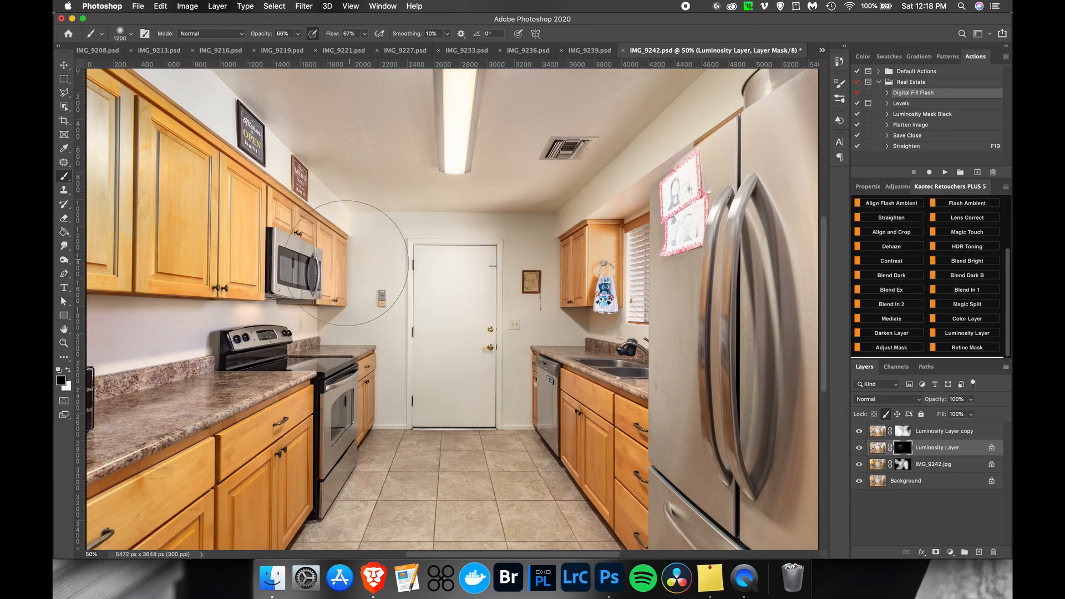
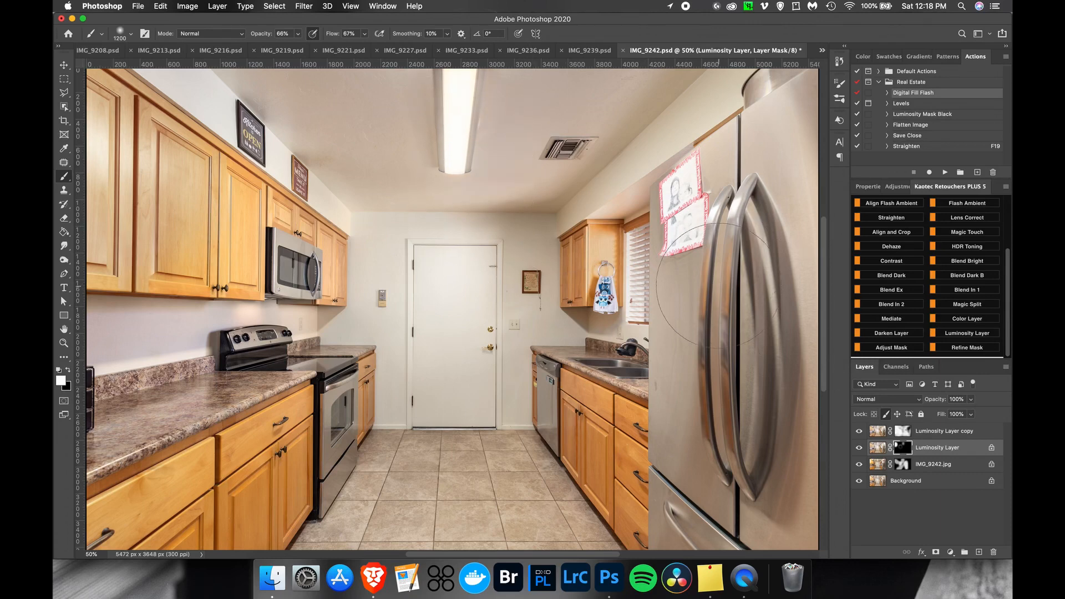
key("super+s")
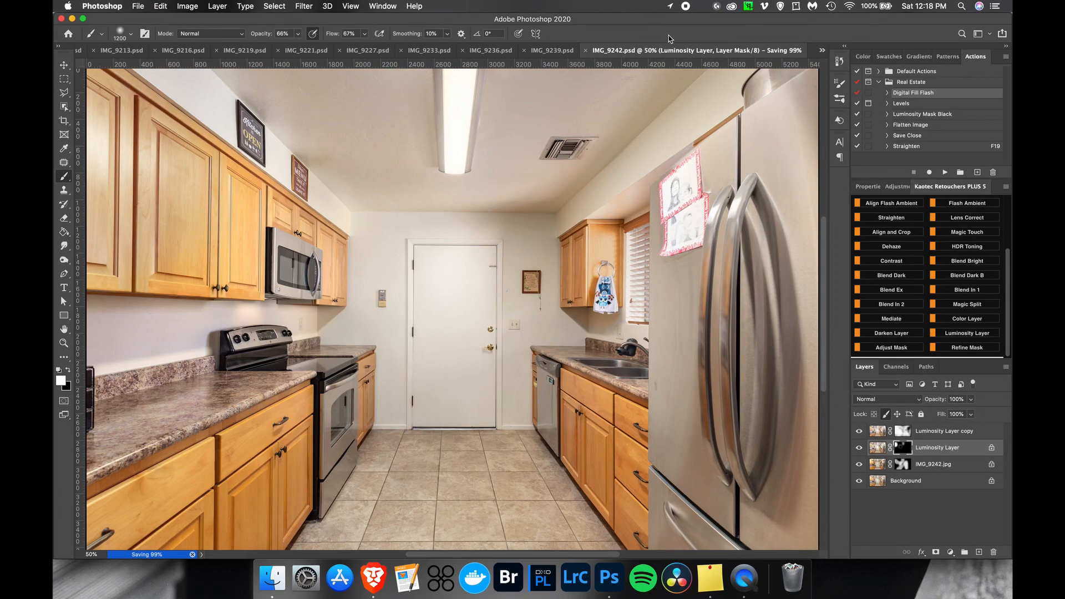
left_click(628, 51)
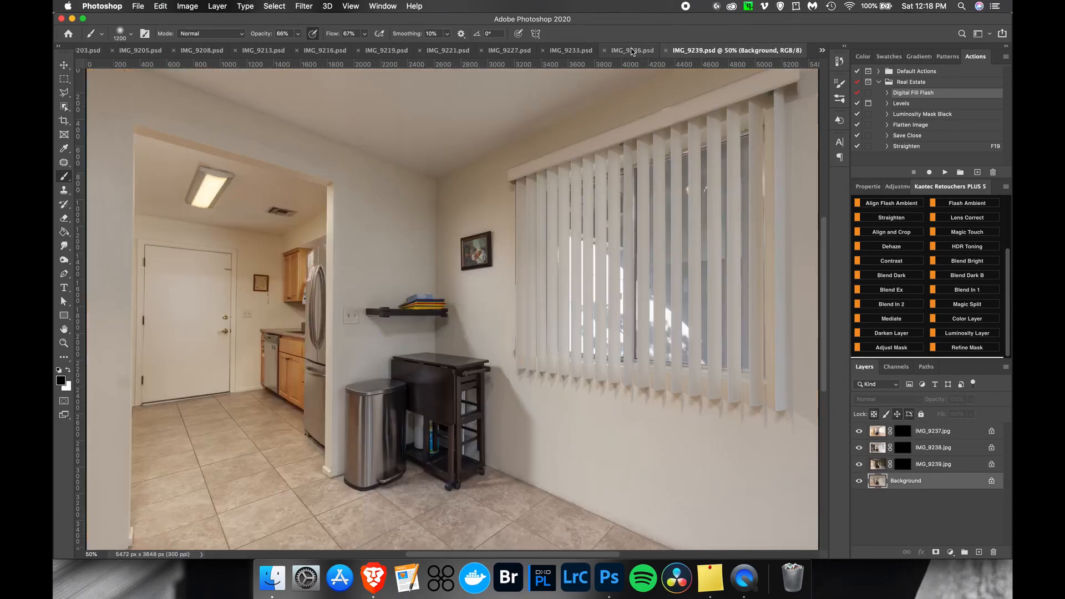
Preview IMG_9239.jpg unmasked in IMG_9239.psd, and unlock and delete the Background layer.
left_click(905, 464, "shift")
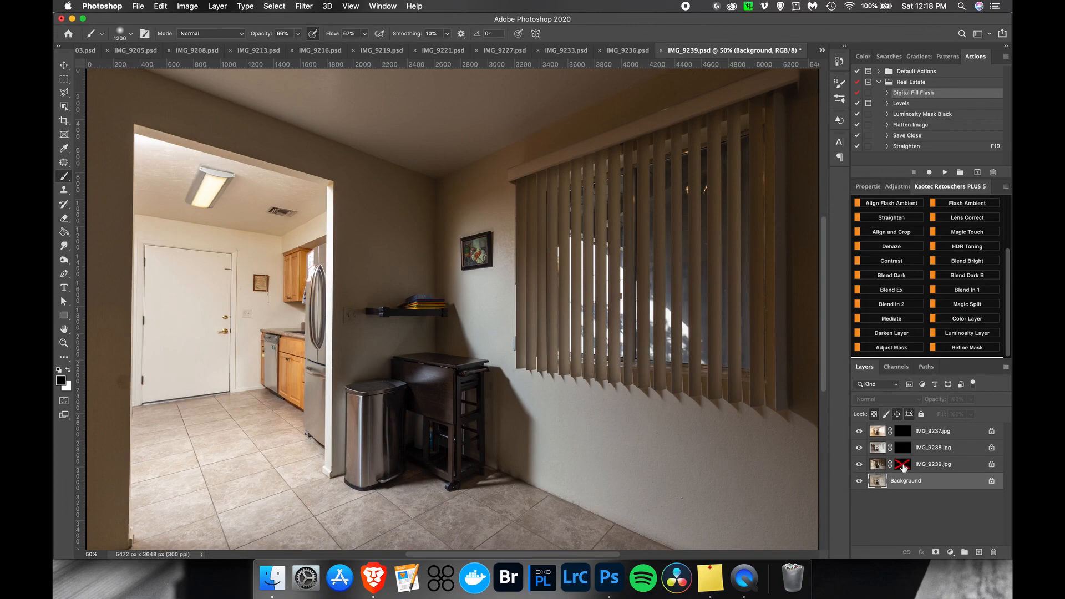
left_click(905, 464, "shift")
left_click(991, 481)
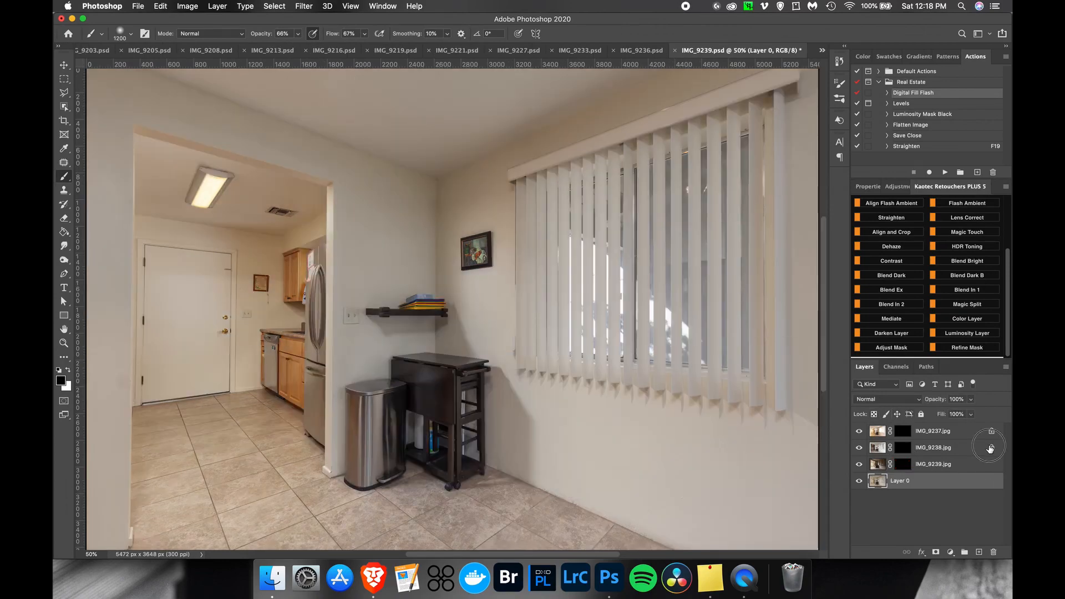
key("BackSpace")
Delete the masks from the three exposure layers and rerun Magic Merge with IMG_9239.jpg hidden.
right_click(908, 471)
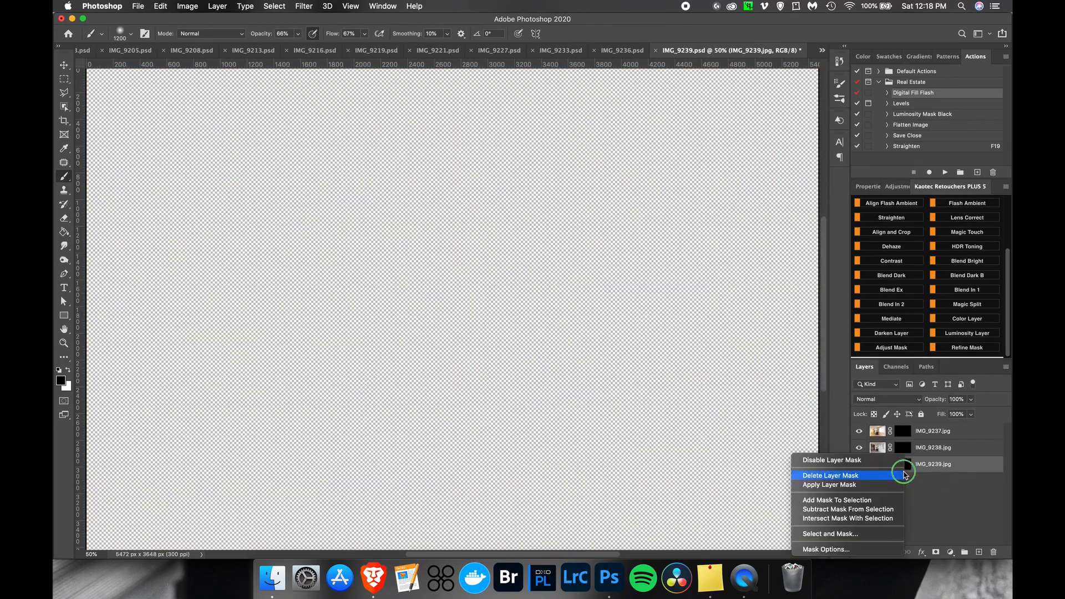
left_click(873, 483)
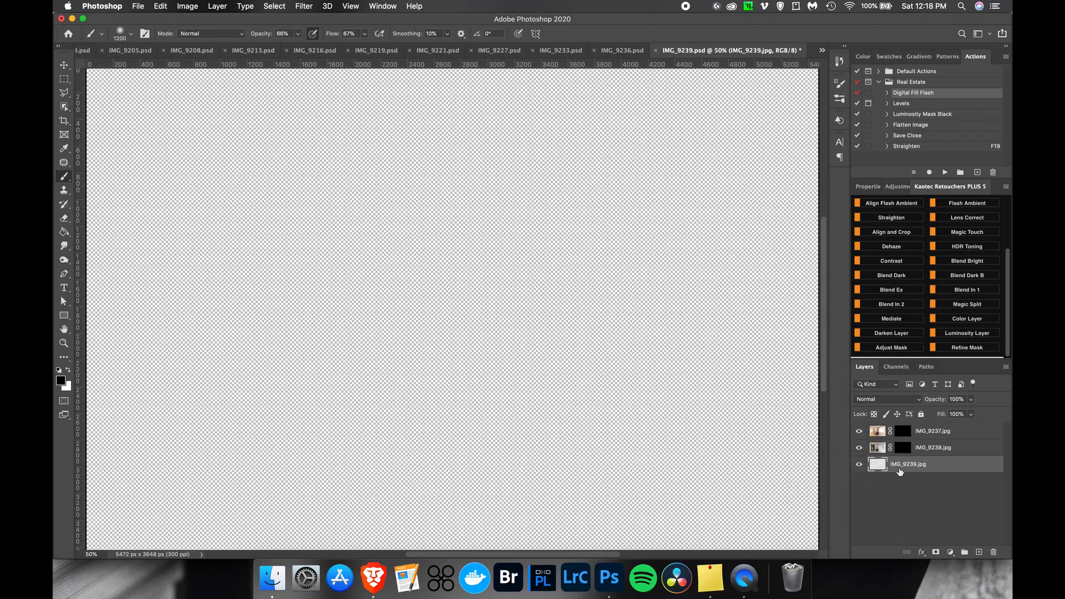
right_click(903, 447)
left_click(892, 453)
right_click(894, 465)
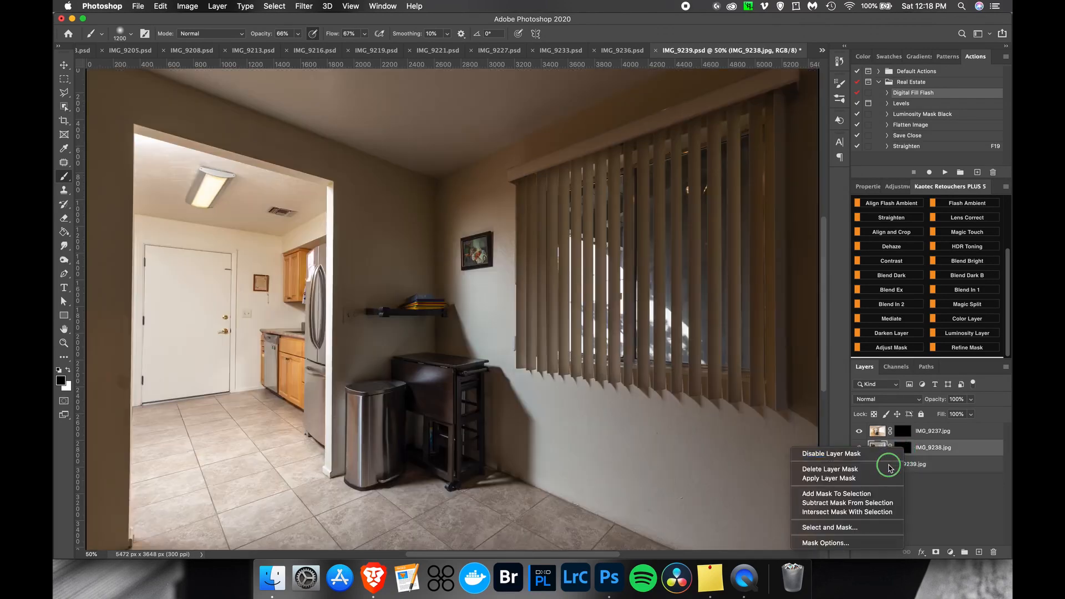
left_click(882, 478)
right_click(903, 431)
left_click(883, 456)
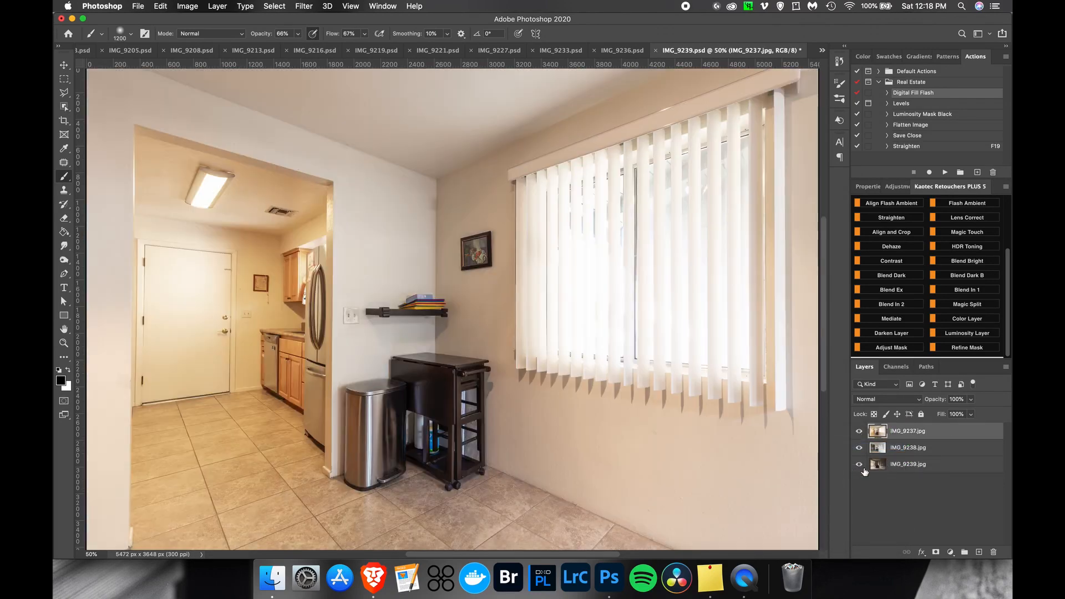
scroll(1006, 227, "up", 3)
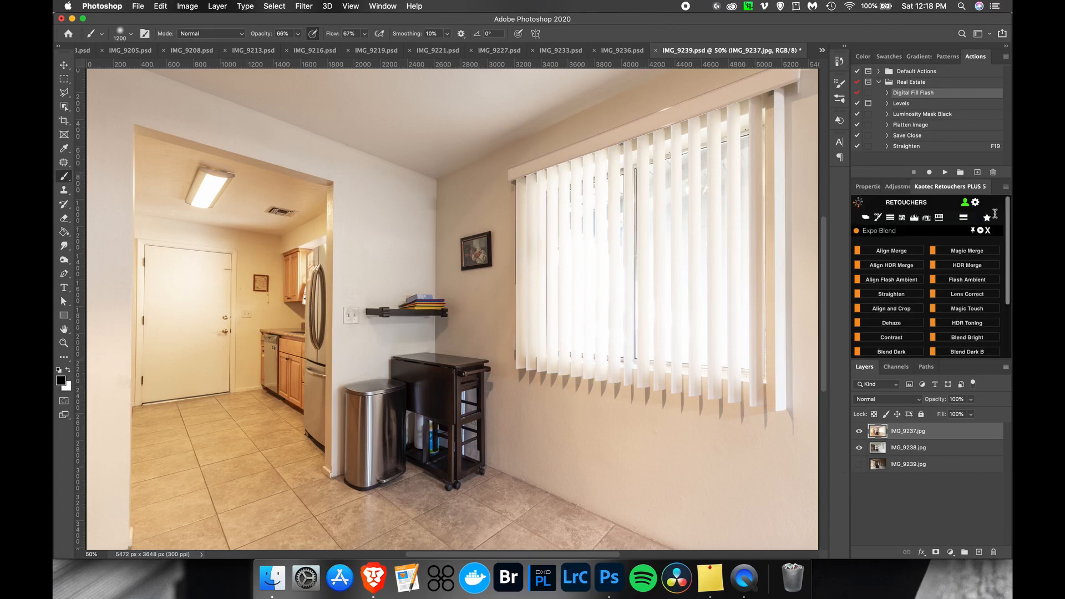
left_click(977, 254)
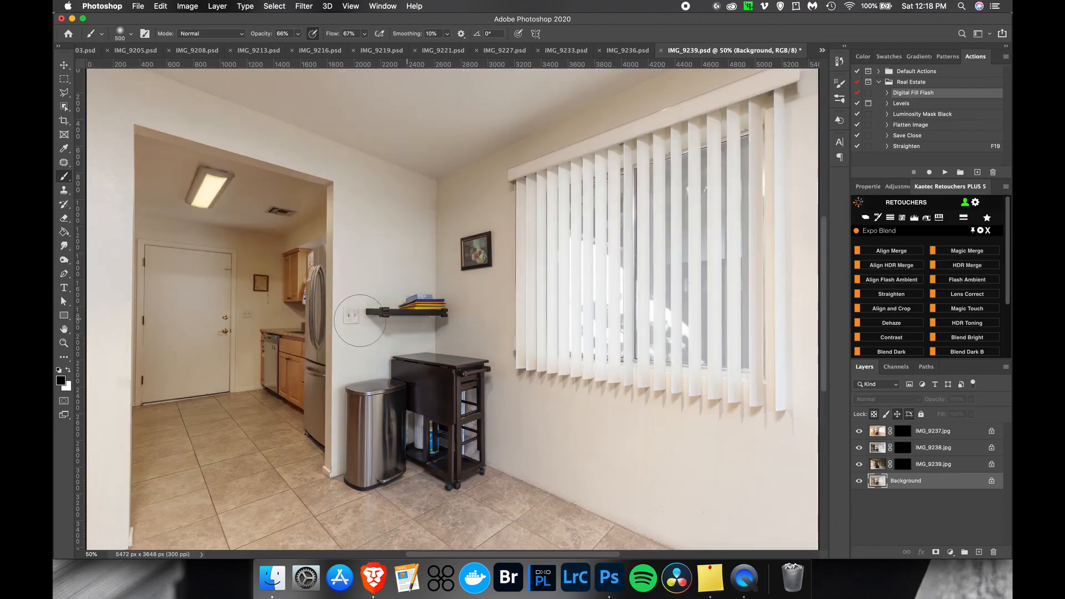
Move the IMG_9239.jpg layer above IMG_9238.jpg and set its blend mode to Lighten.
left_click(947, 464)
left_click_drag(929, 468, 923, 442)
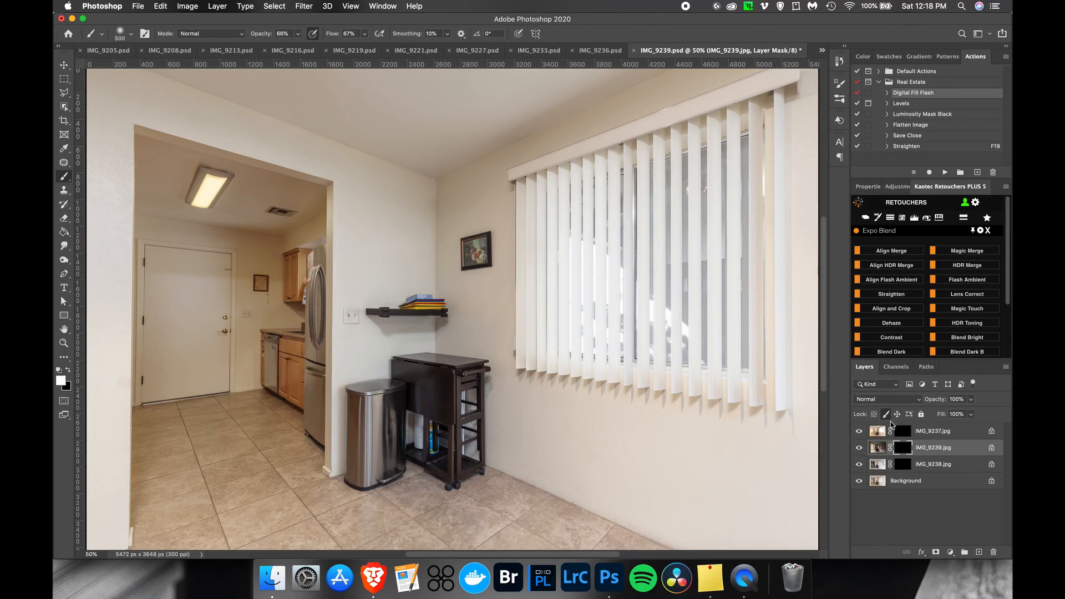
left_click(888, 399)
left_click(895, 467)
Paint IMG_9239.jpg's mask in white over the kitchen seen through the doorway, from ceiling to floor.
mouse_move(294, 283)
left_mouse_down()
mouse_move(189, 183)
mouse_move(217, 344)
mouse_move(358, 421)
mouse_move(238, 447)
mouse_move(178, 332)
mouse_move(150, 375)
mouse_move(150, 201)
mouse_move(276, 228)
left_mouse_up()
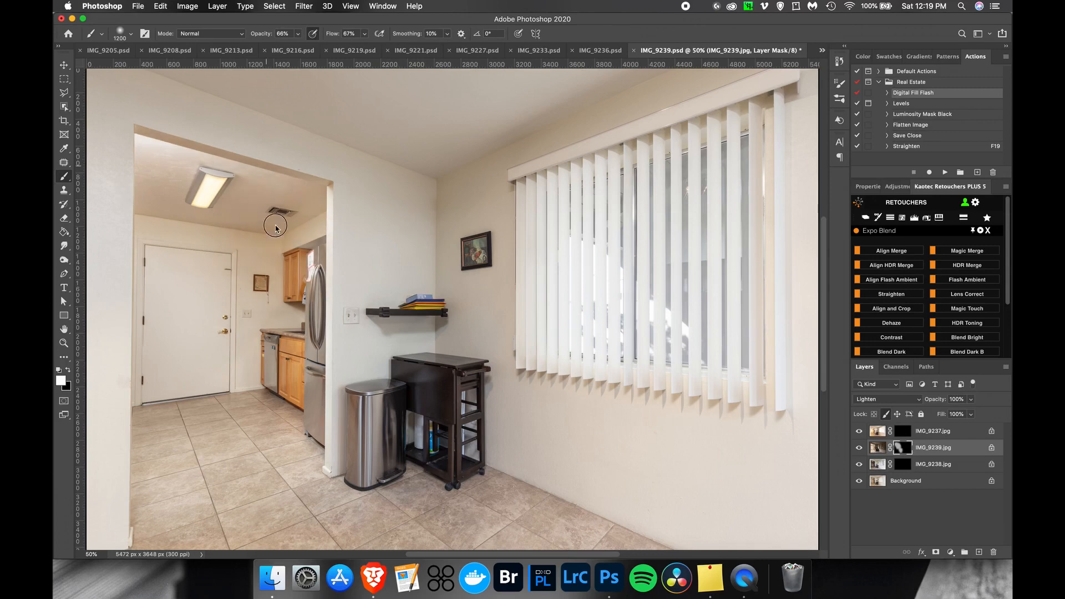
mouse_move(261, 299)
left_mouse_down()
mouse_move(244, 355)
mouse_move(144, 433)
mouse_move(150, 355)
mouse_move(197, 472)
left_mouse_up()
left_click_drag(222, 191, 306, 497)
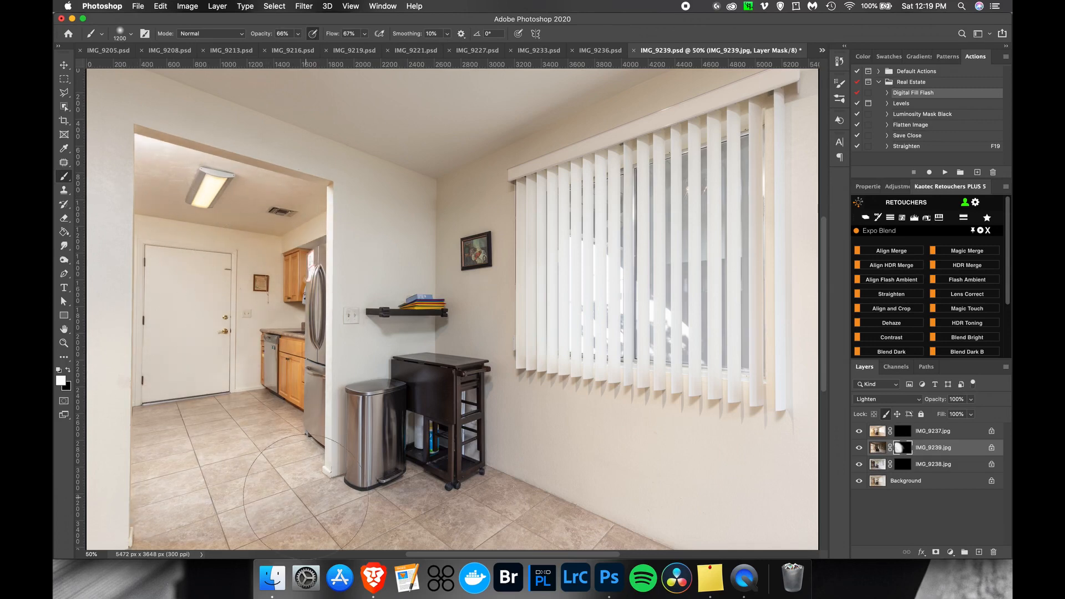
mouse_move(927, 457)
left_mouse_down()
mouse_move(937, 472)
mouse_move(930, 447)
left_mouse_up()
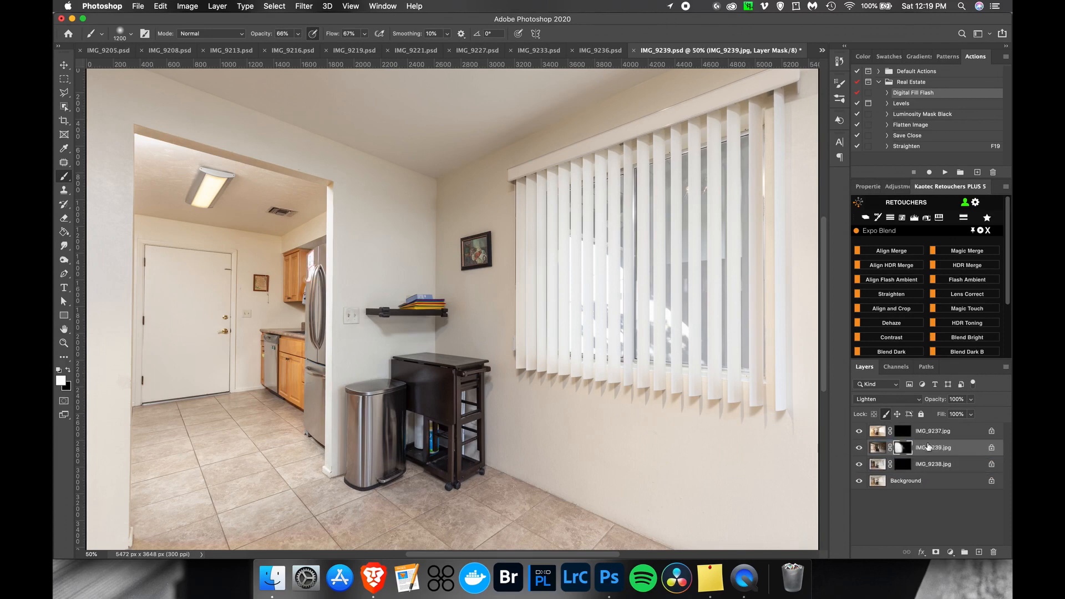
Paint IMG_9238.jpg's mask in white over the corner walls between the kitchen doorway and the window.
left_click(903, 465)
mouse_move(465, 232)
left_mouse_down()
mouse_move(367, 234)
mouse_move(373, 221)
left_mouse_up()
mouse_move(397, 166)
left_mouse_down()
mouse_move(322, 137)
mouse_move(425, 423)
mouse_move(417, 458)
left_mouse_up()
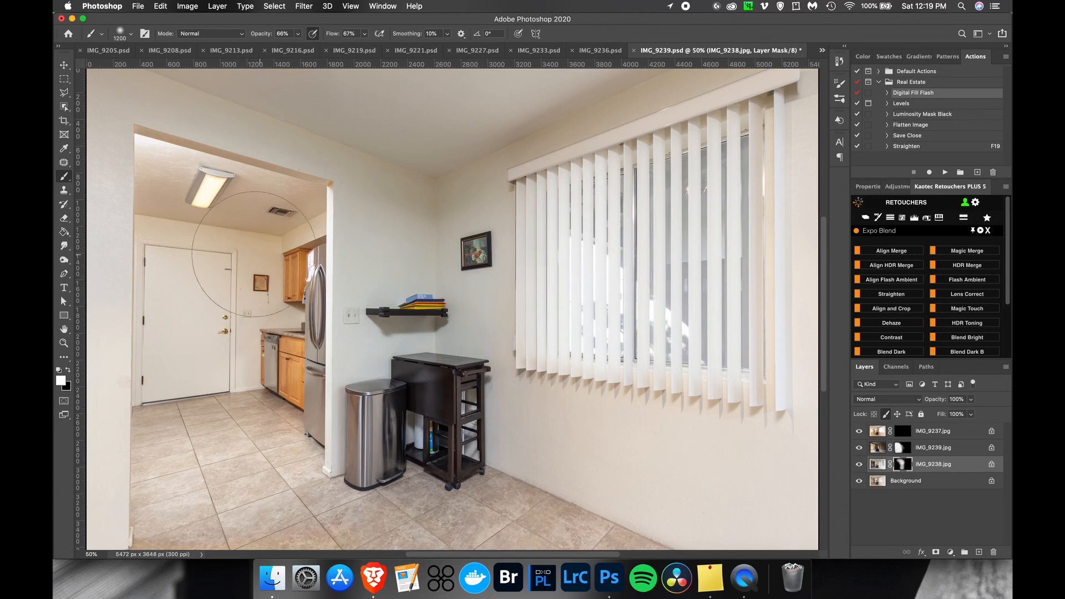
Turn the IMG_9237.jpg layer into a Luminosity Layer with the Kaotec Retouchers action.
left_click(936, 436)
scroll(988, 305, "down", 5)
left_click(967, 332)
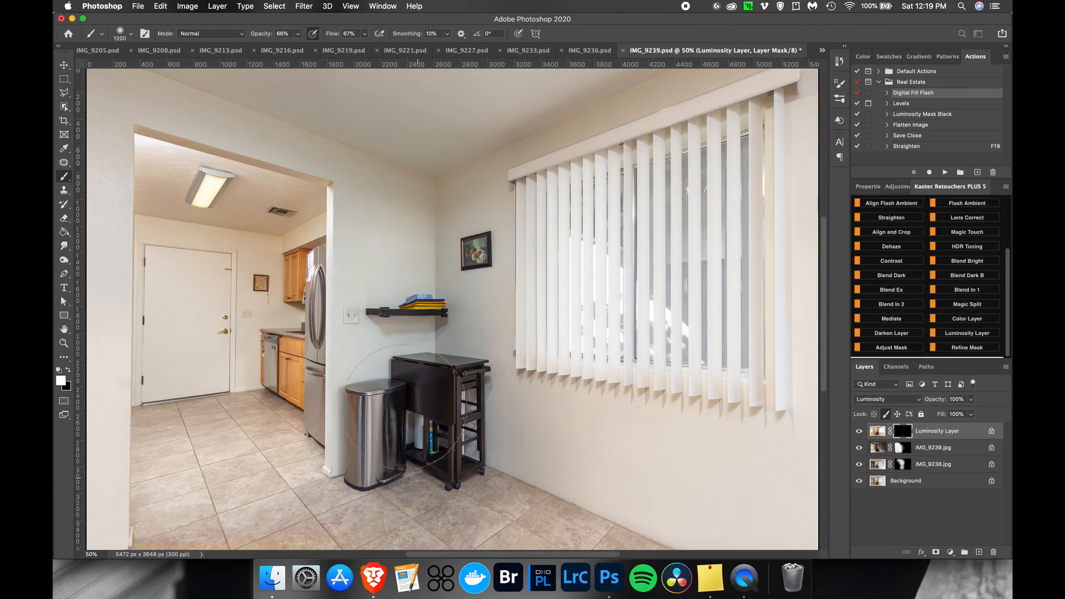
Paint the luminosity mask in white over the kitchen, ceiling, blinds and window wall, and save and close IMG_9239.psd.
mouse_move(234, 331)
left_mouse_down()
mouse_move(268, 346)
mouse_move(225, 493)
mouse_move(114, 154)
mouse_move(126, 303)
mouse_move(143, 351)
mouse_move(241, 115)
mouse_move(665, 25)
left_mouse_up()
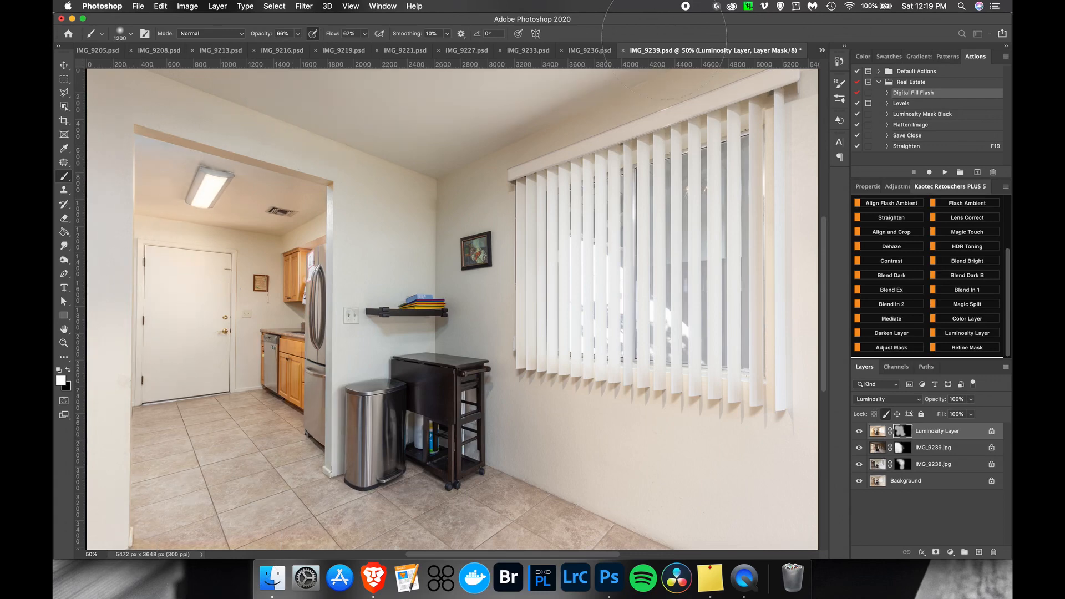
mouse_move(504, 179)
left_mouse_down()
mouse_move(620, 233)
mouse_move(716, 445)
left_mouse_up()
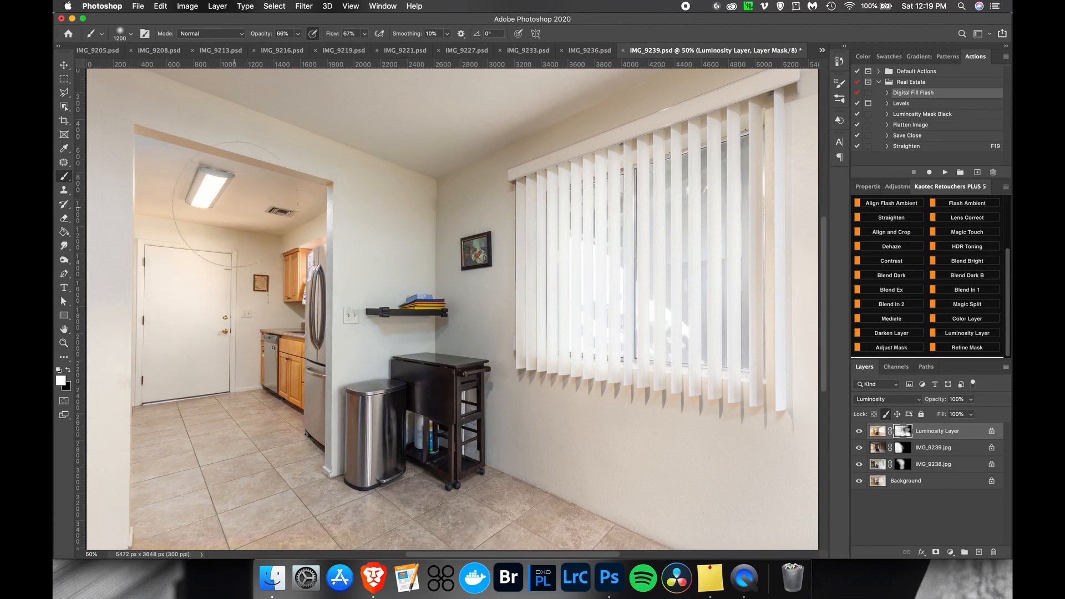
key("x")
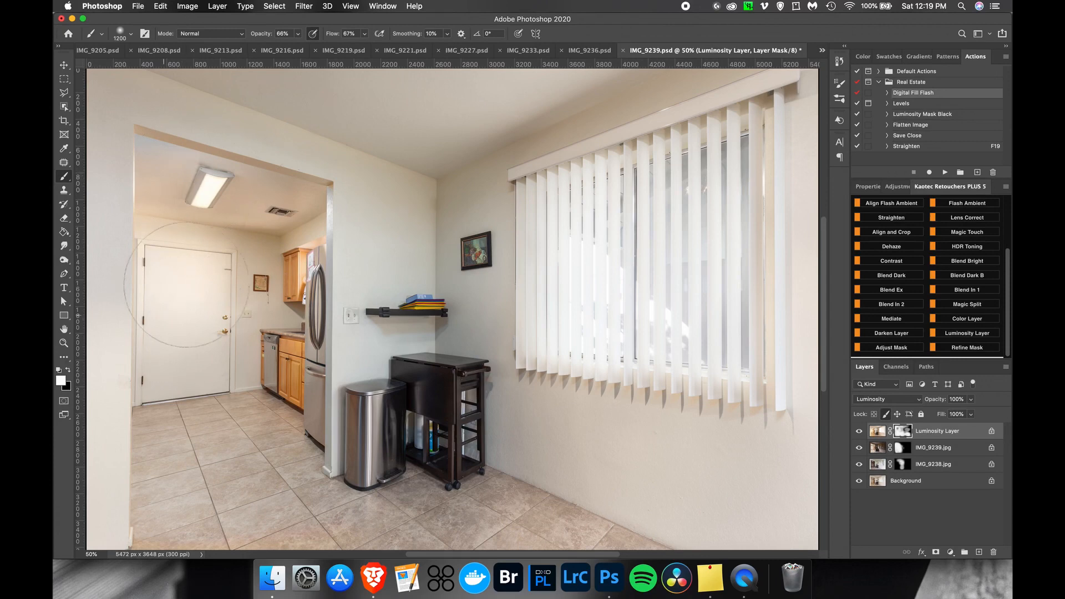
mouse_move(818, 344)
left_mouse_down()
mouse_move(810, 238)
mouse_move(780, 167)
mouse_move(788, 399)
mouse_move(777, 414)
left_mouse_up()
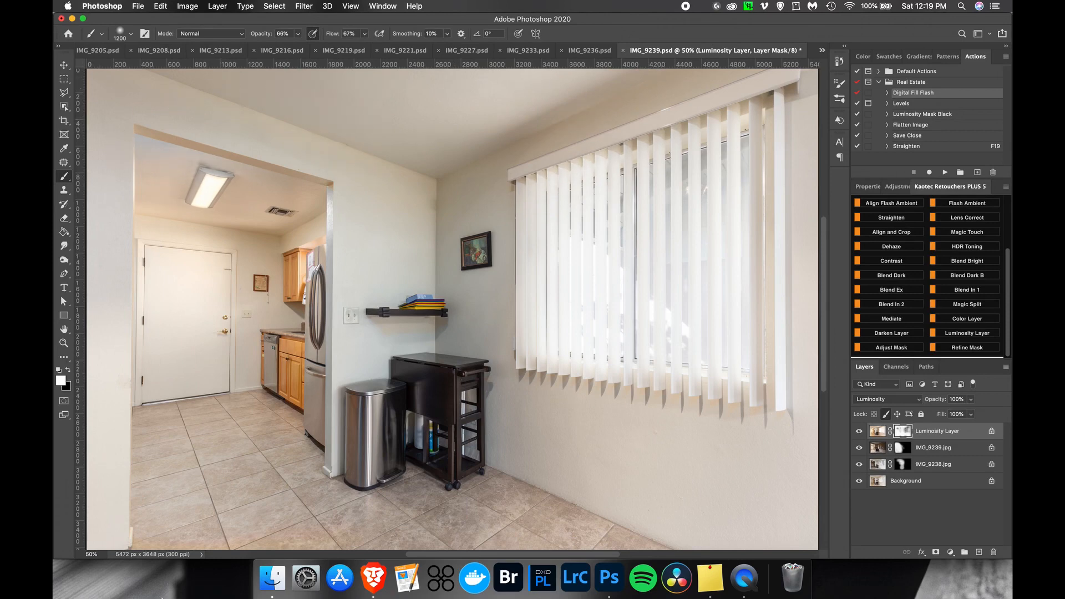
key("super+s")
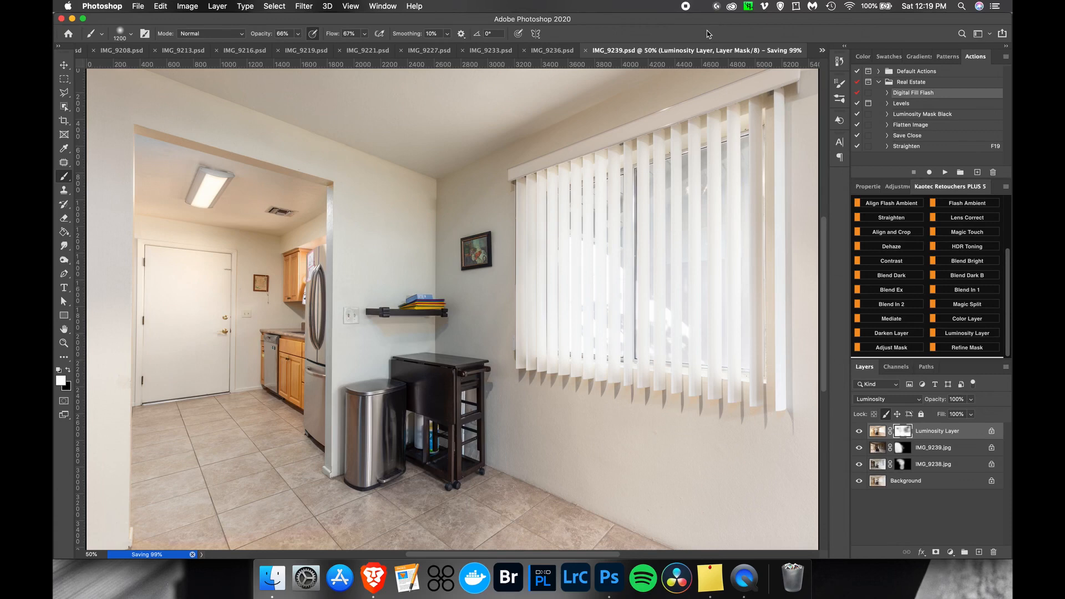
left_click(629, 50)
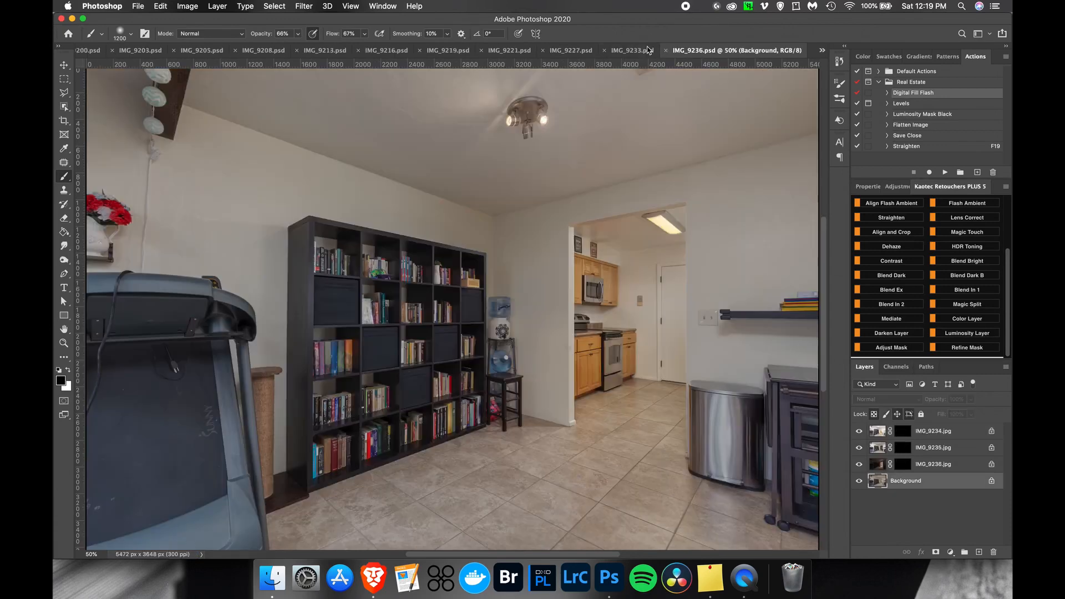
Unlock and delete the Background layer of IMG_9236.psd, and delete the masks of its three exposure layers.
left_click(989, 480)
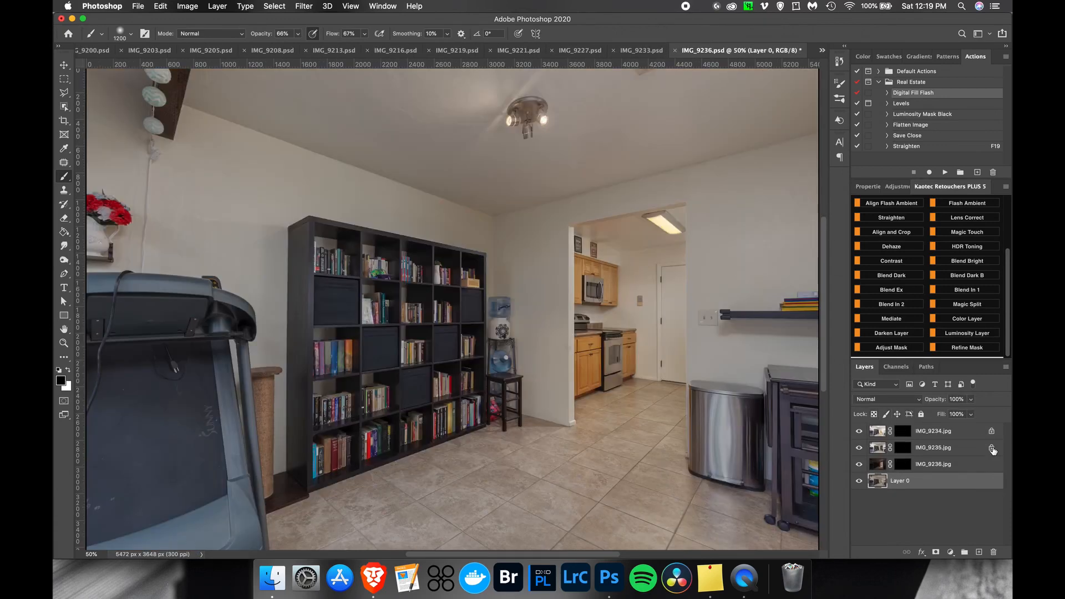
key("Delete")
right_click(904, 464)
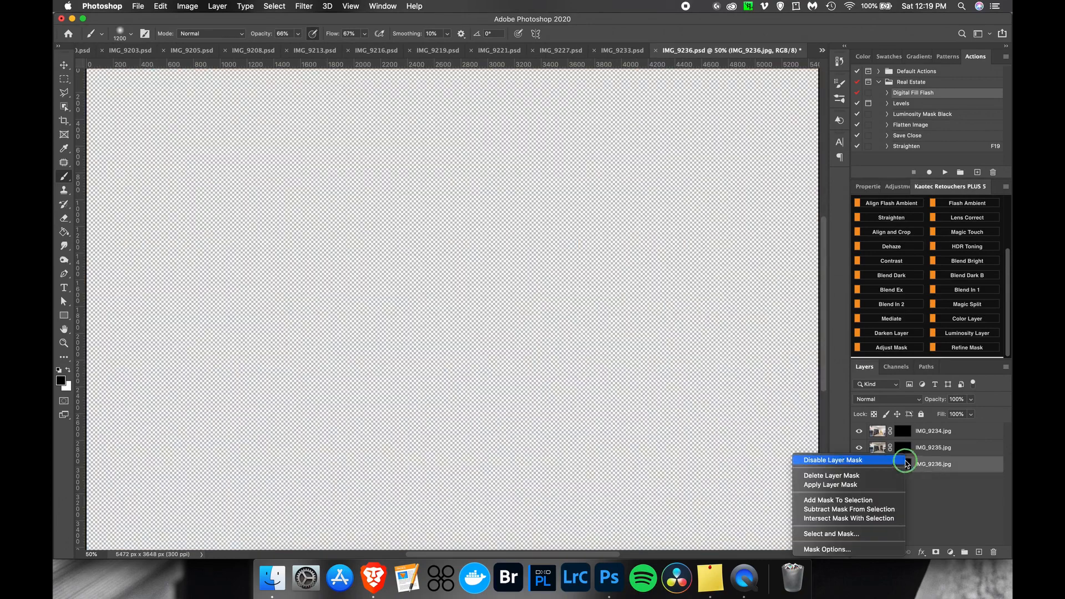
left_click(833, 473)
right_click(910, 449)
left_click(886, 468)
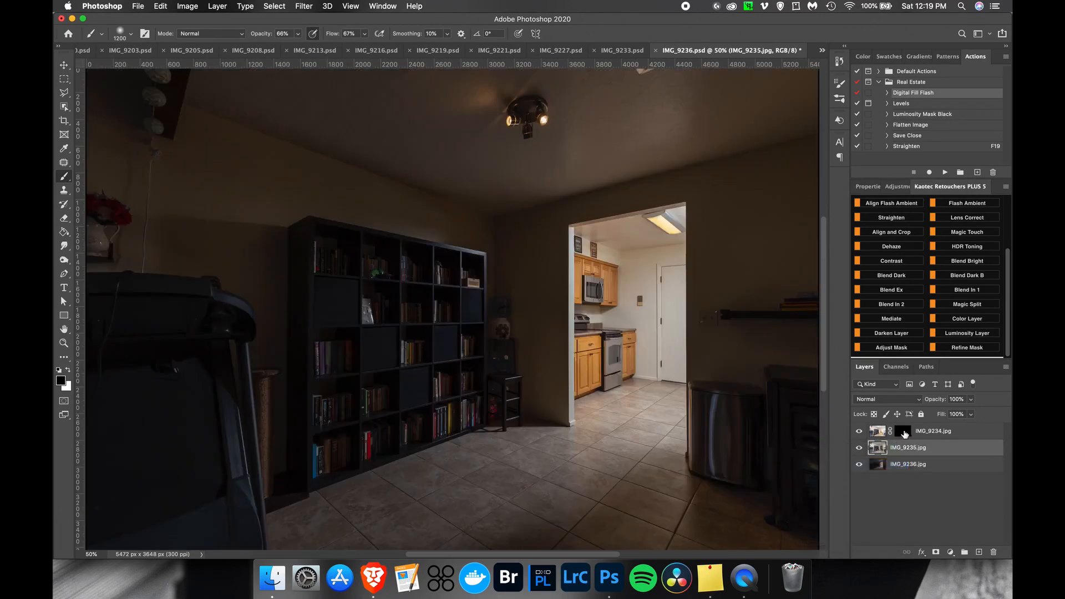
right_click(903, 431)
left_click(886, 452)
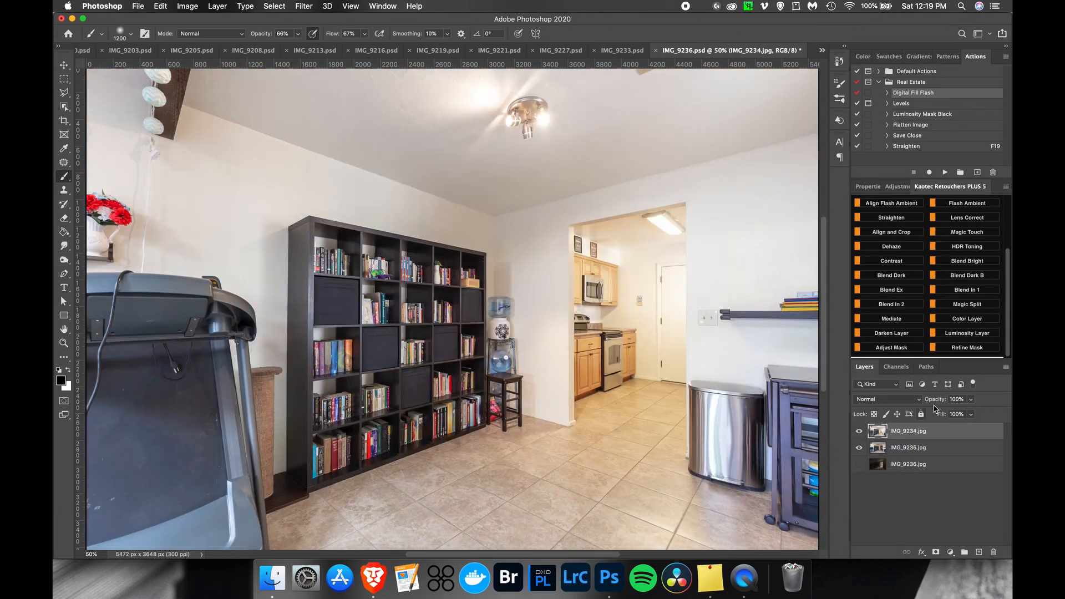
Rerun Magic Merge on IMG_9236.psd with the IMG_9236.jpg layer hidden.
scroll(968, 288, "up", 5)
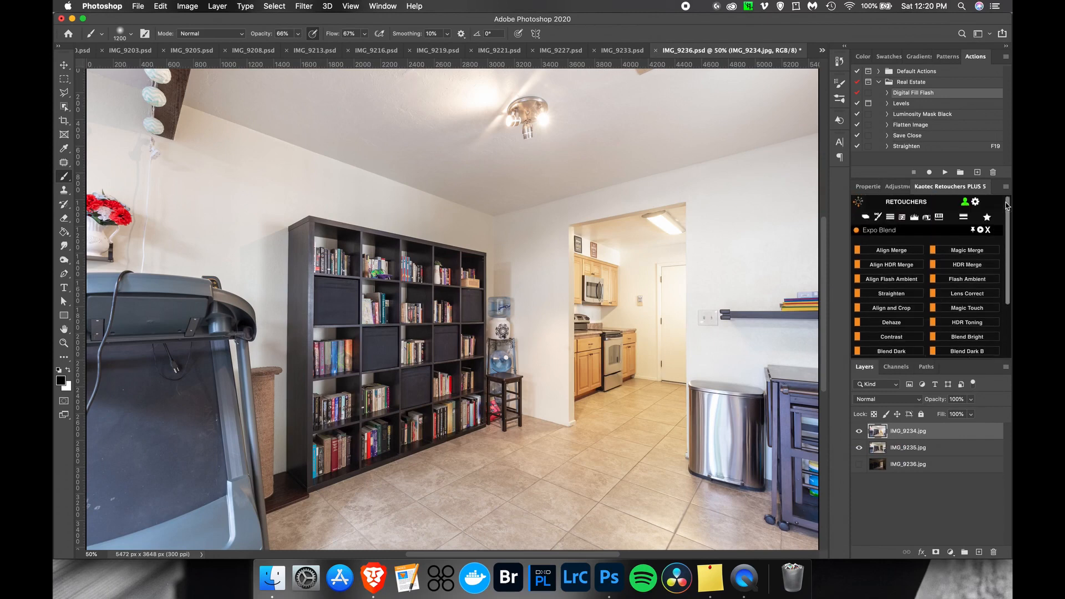
left_click(979, 255)
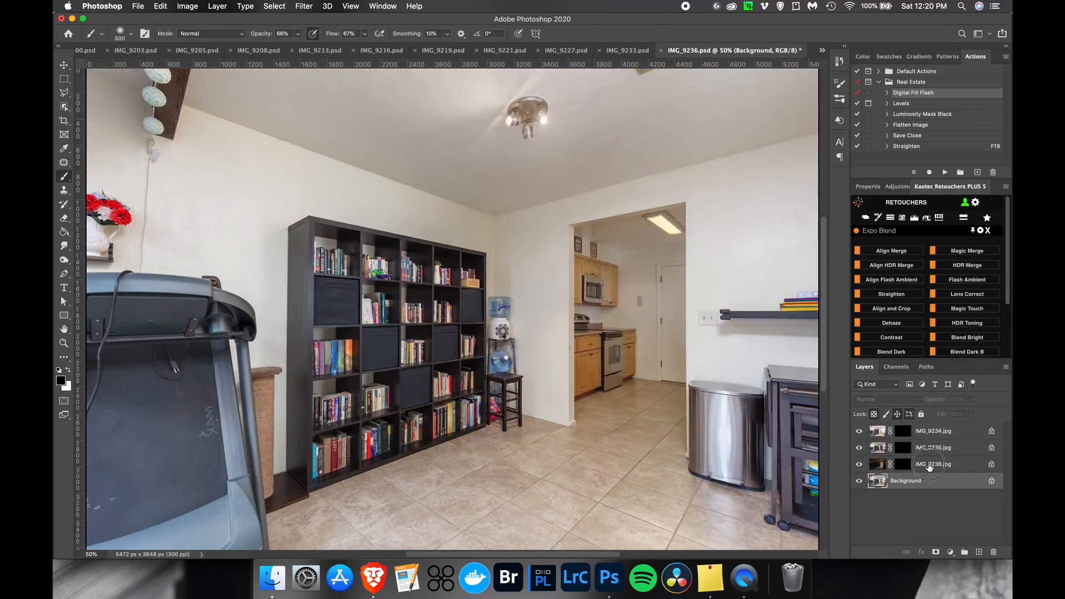
Move the IMG_9236.jpg layer above IMG_9235.jpg and set its blend mode to Lighten.
left_click_drag(930, 467, 927, 440)
left_click(894, 401)
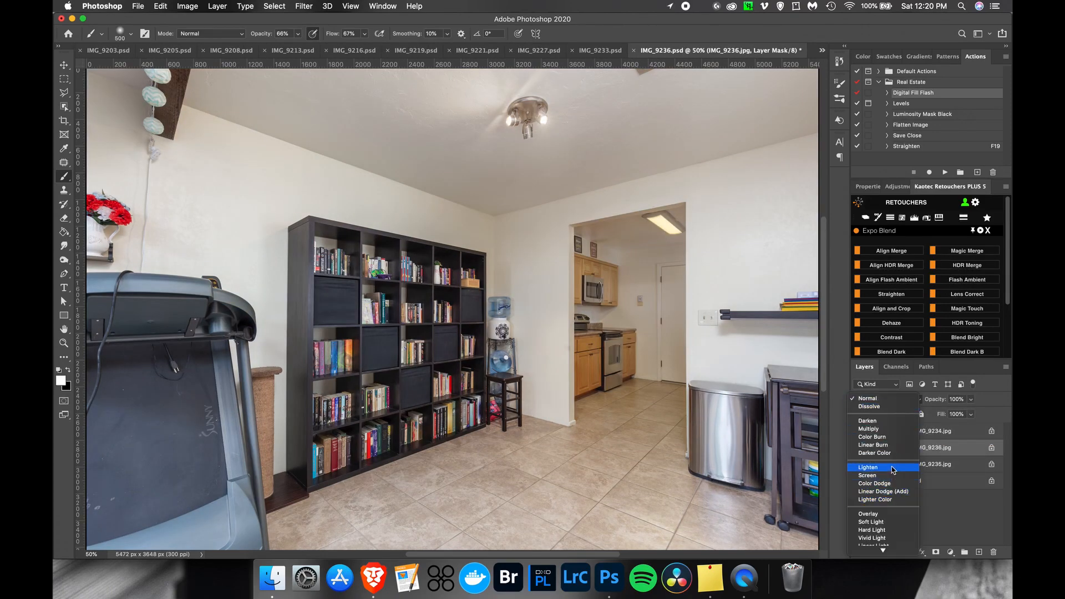
left_click(888, 467)
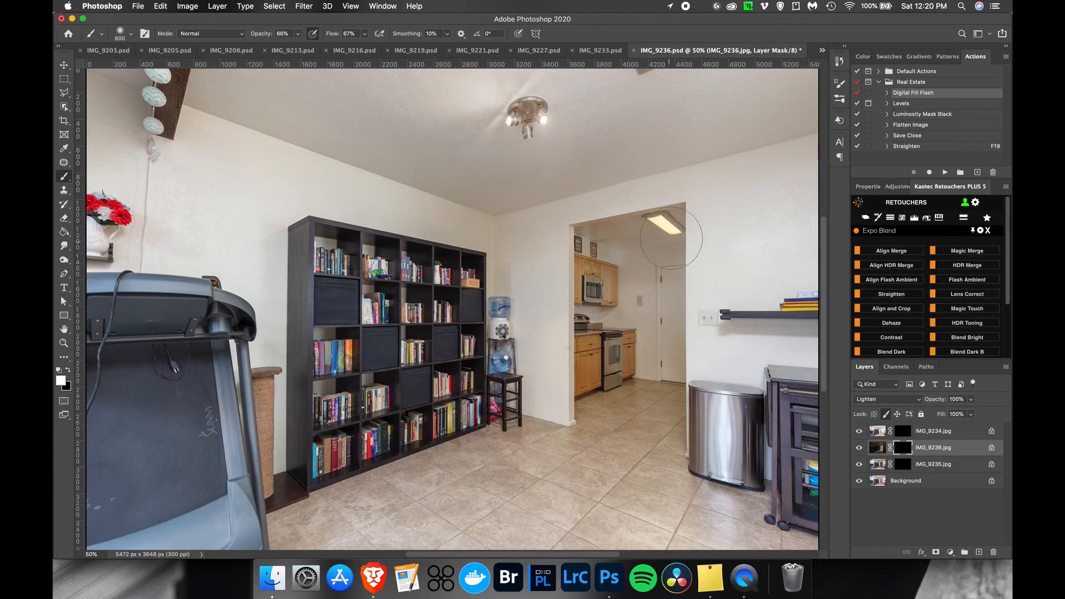
Enlarge the brush to 1200 and paint IMG_9236.jpg's mask in white over the kitchen doorway area.
key("bracketright")
key("bracketright")
left_click(669, 339)
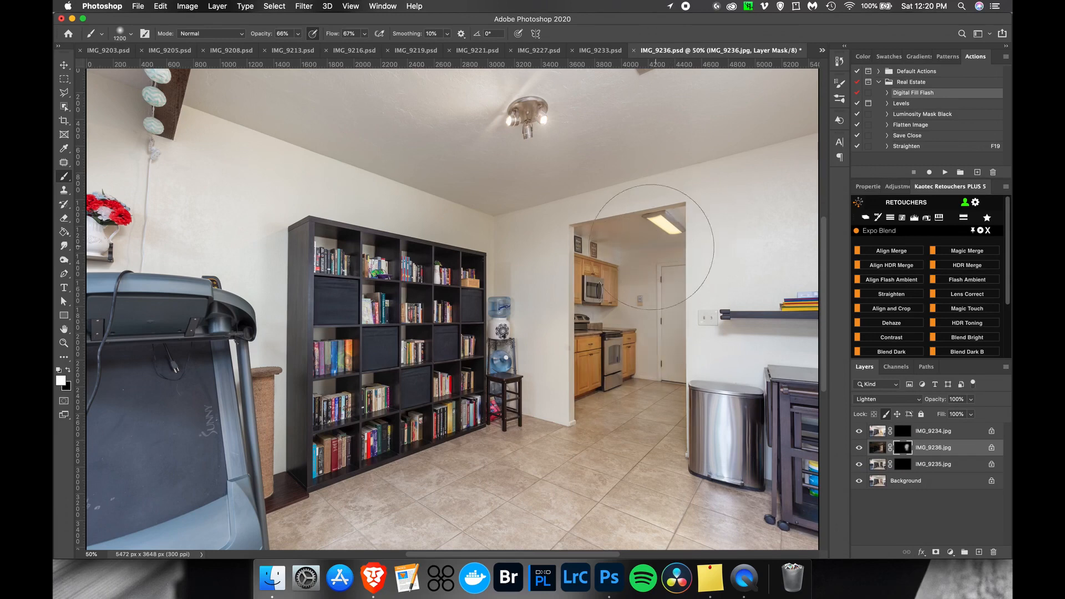
mouse_move(655, 409)
left_mouse_down()
mouse_move(586, 419)
mouse_move(650, 420)
mouse_move(633, 379)
mouse_move(613, 407)
mouse_move(639, 300)
mouse_move(630, 243)
mouse_move(633, 335)
left_mouse_up()
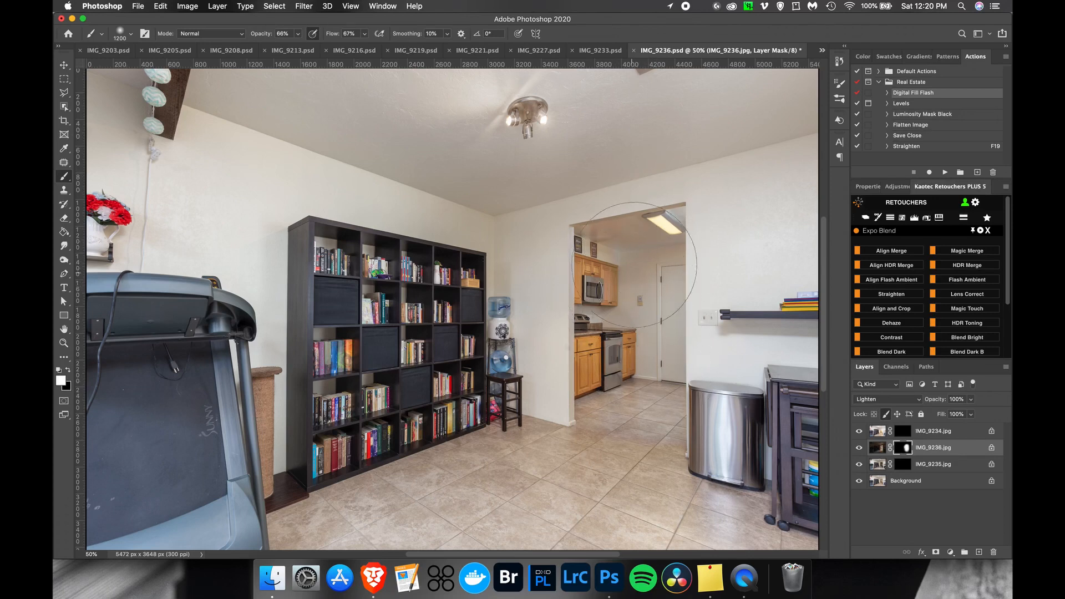
Turn the IMG_9234.jpg layer into a Luminosity Layer with the Kaotec Retouchers action.
left_click(925, 436)
scroll(966, 310, "down", 3)
left_click(979, 334)
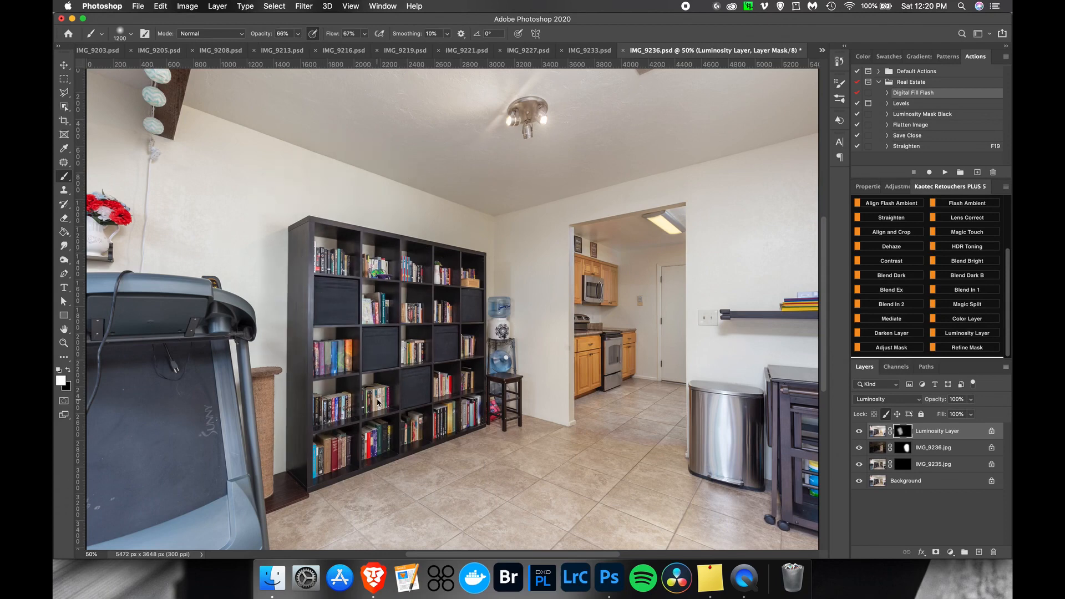
Paint the luminosity mask in white across the floor, kitchen-side wall, treadmill, bookshelf and ceiling.
mouse_move(497, 464)
left_mouse_down()
mouse_move(638, 277)
mouse_move(645, 505)
mouse_move(797, 291)
mouse_move(781, 161)
mouse_move(785, 232)
left_mouse_up()
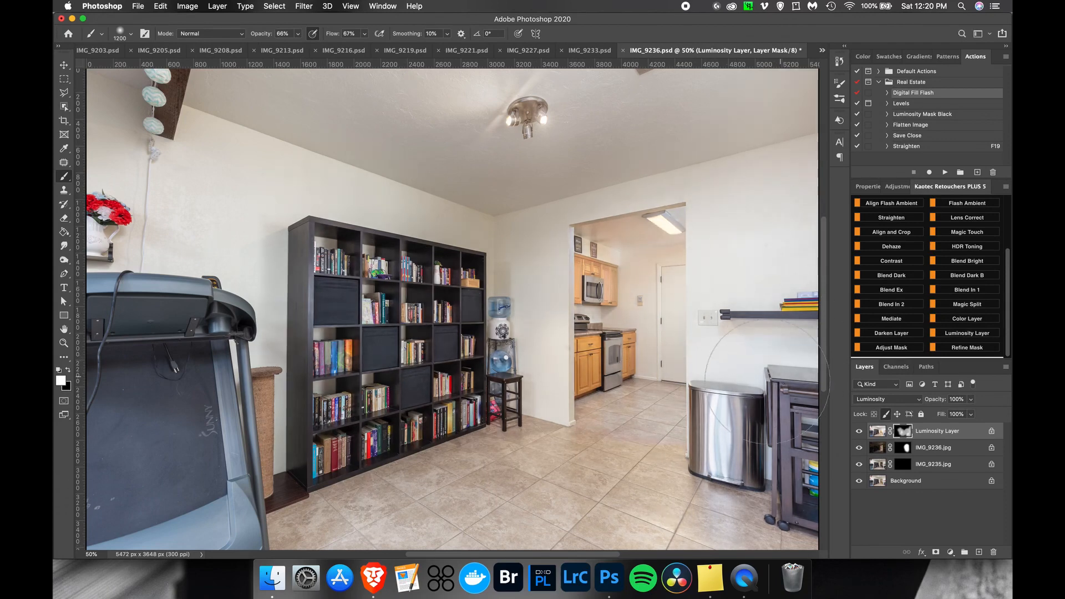
left_click_drag(260, 513, 267, 436)
mouse_move(145, 362)
left_mouse_down()
mouse_move(163, 94)
mouse_move(430, 105)
mouse_move(252, 362)
mouse_move(389, 456)
left_mouse_up()
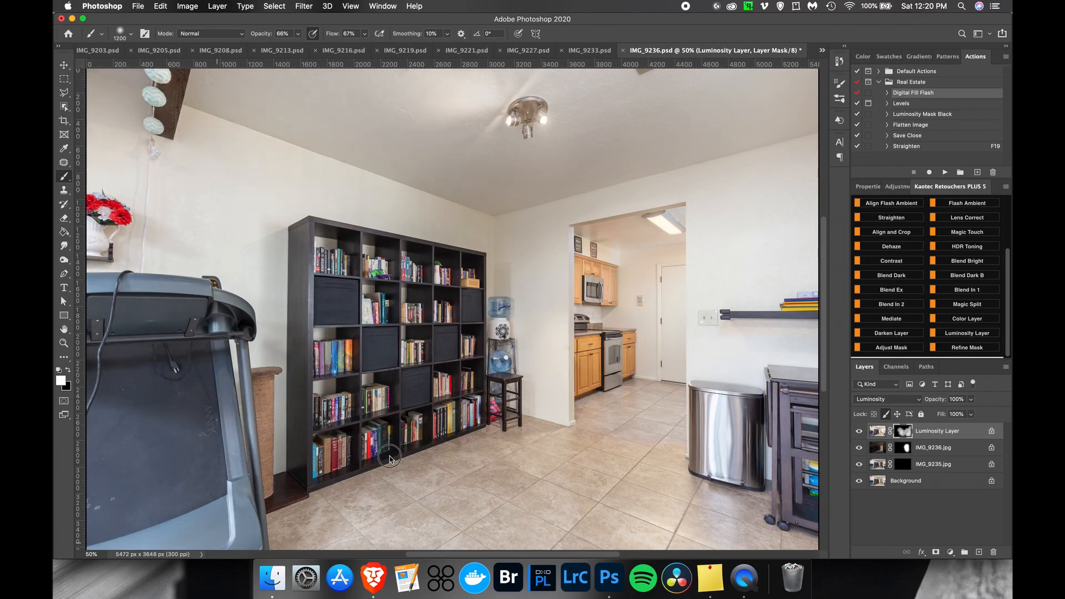
left_click_drag(603, 490, 315, 496)
mouse_move(661, 130)
left_mouse_down()
mouse_move(762, 113)
mouse_move(512, 198)
mouse_move(480, 199)
left_mouse_up()
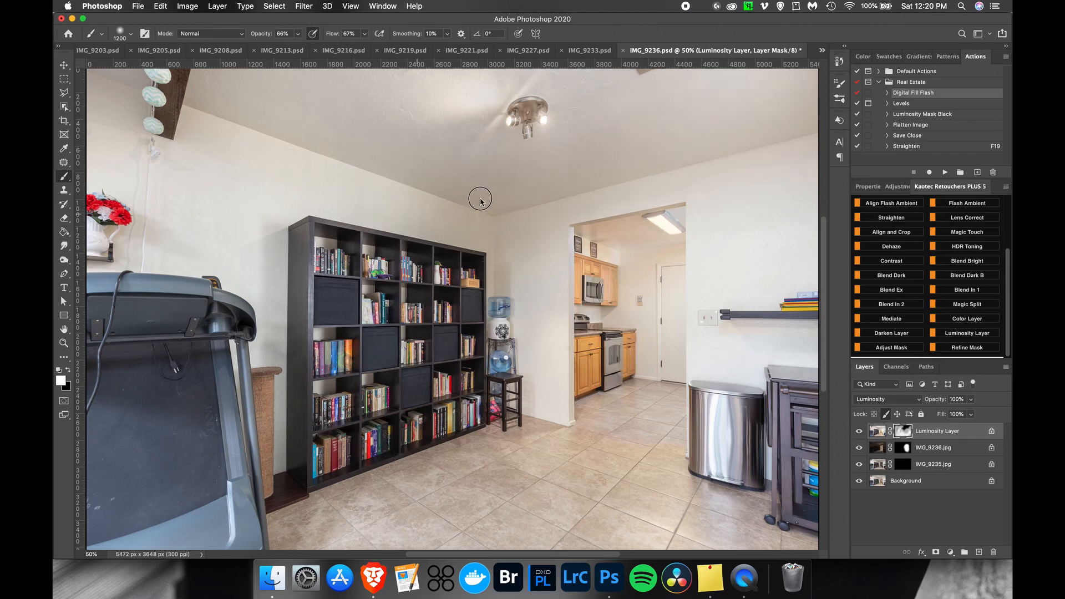
Paint IMG_9235.jpg's mask in white around the ceiling light, select IMG_9236.jpg's mask and save IMG_9236.psd.
left_click(903, 466)
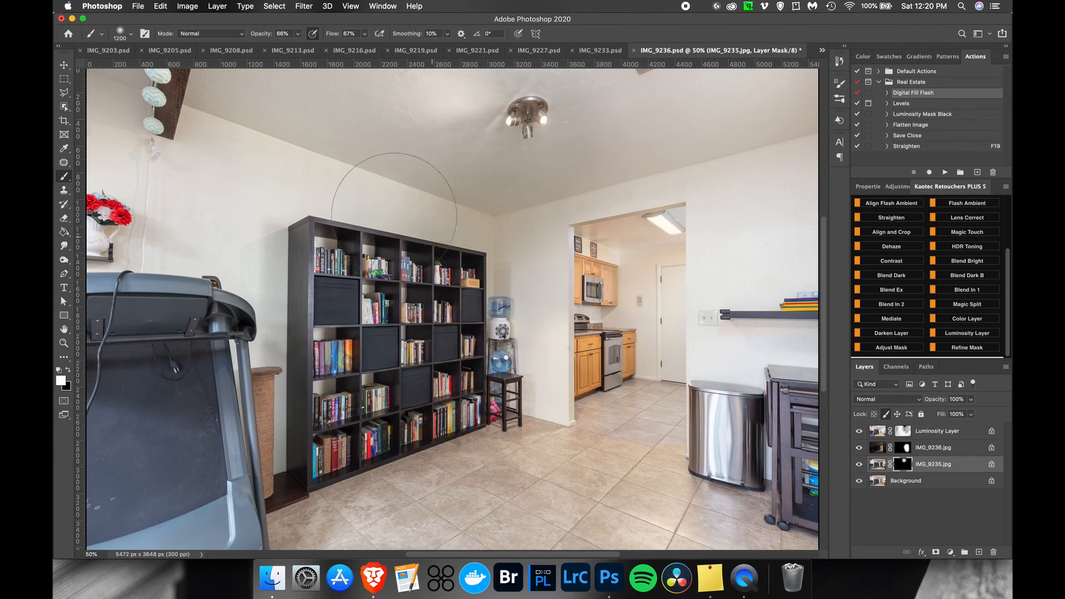
left_click(907, 448)
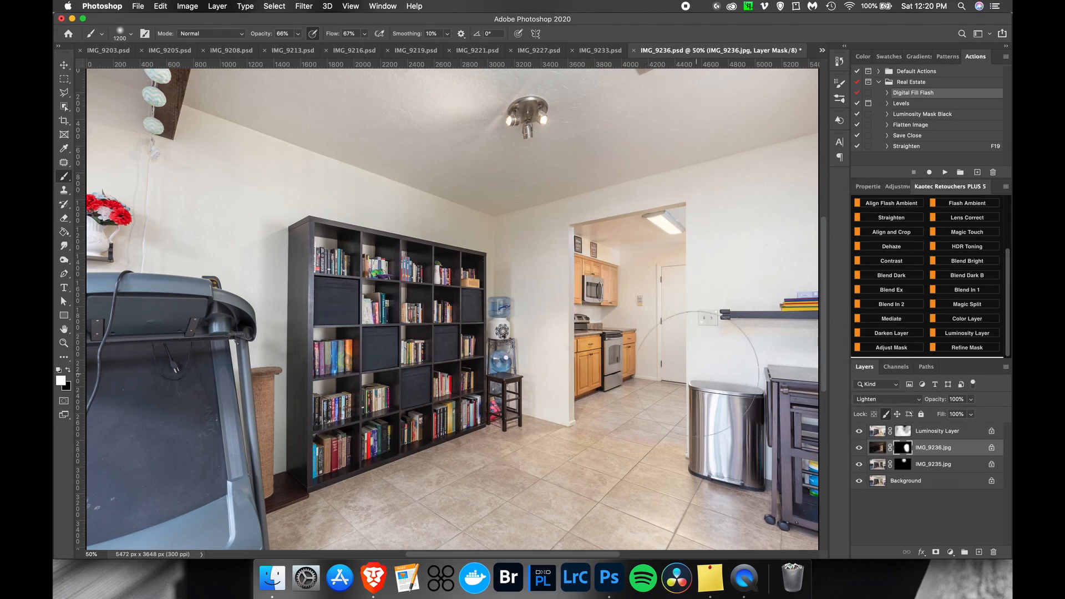
key("super+s")
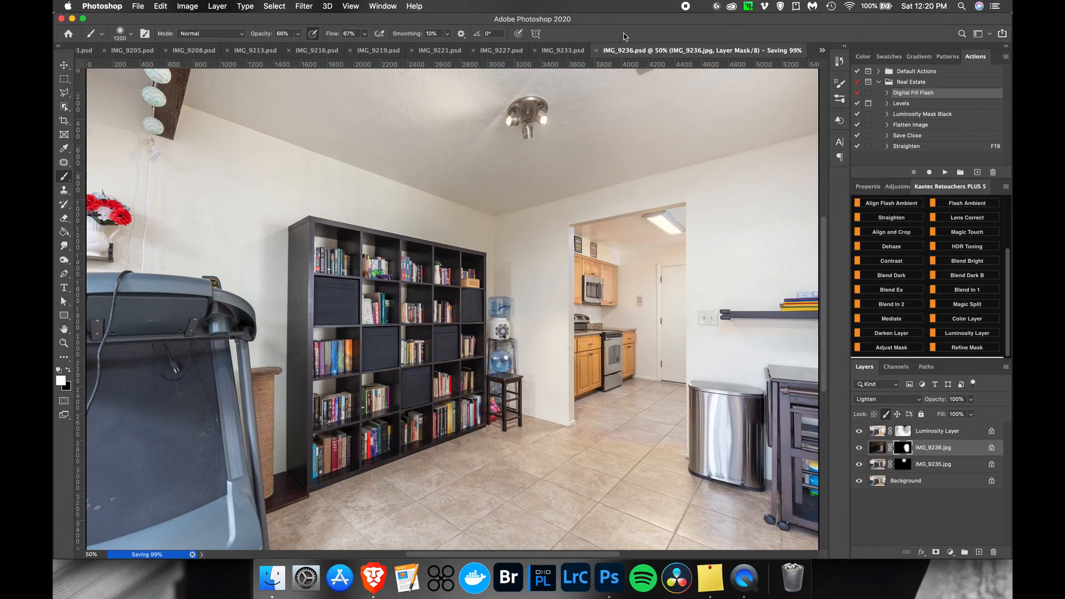
Close IMG_9236.psd and unlock the background and image layers of IMG_9233.psd.
key("super+w")
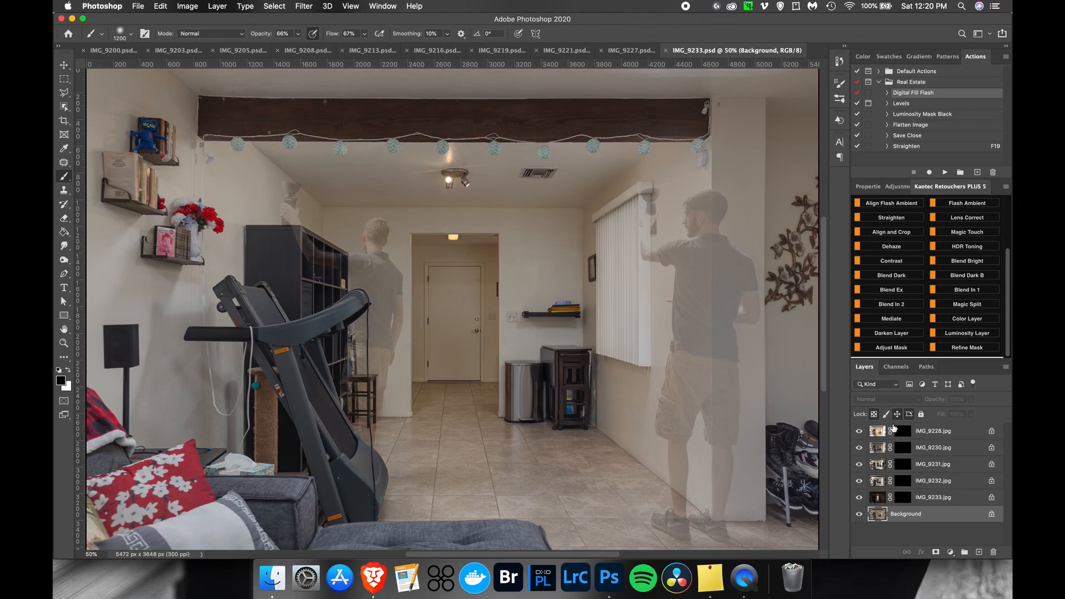
left_click(993, 515)
left_click(992, 437)
left_click(961, 438)
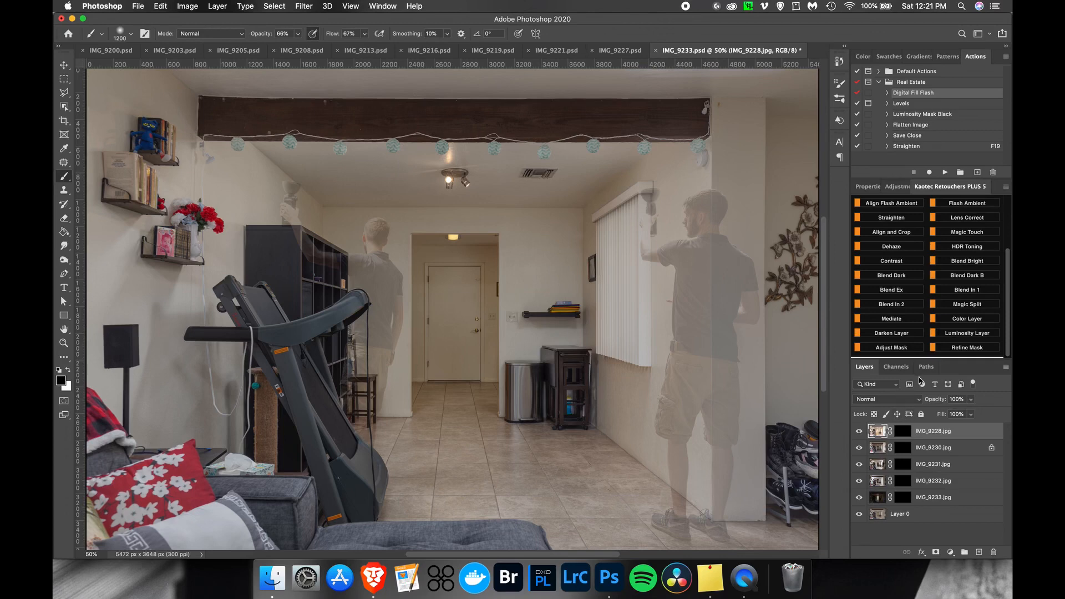
Delete the layer masks of IMG_9233.jpg, IMG_9232.jpg, IMG_9231.jpg, IMG_9230.jpg and IMG_9228.jpg.
right_click(906, 501)
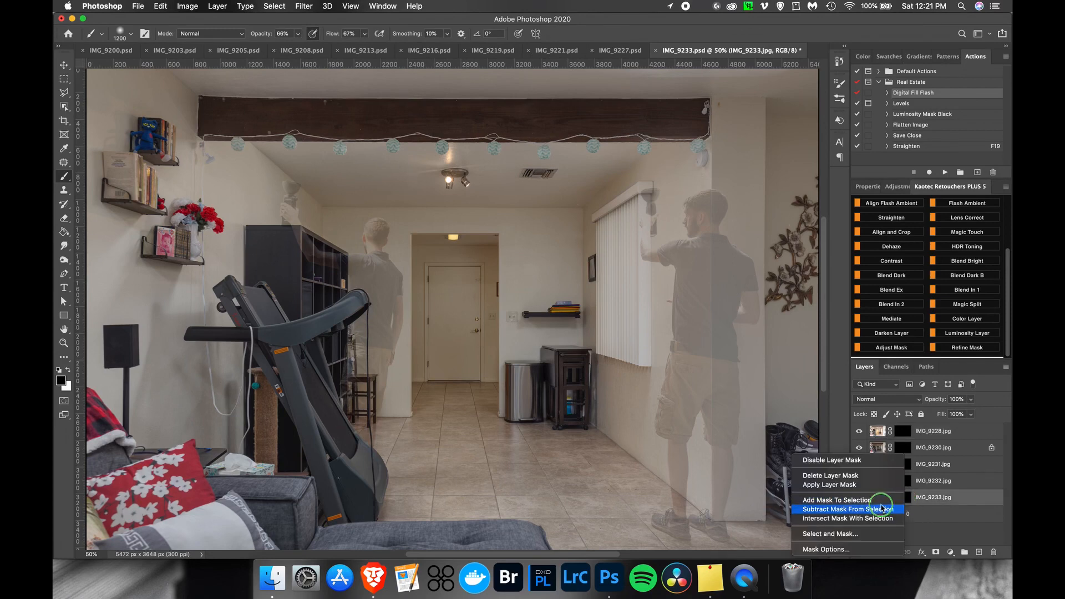
left_click(885, 478)
left_click_drag(900, 487, 901, 497)
right_click(902, 485)
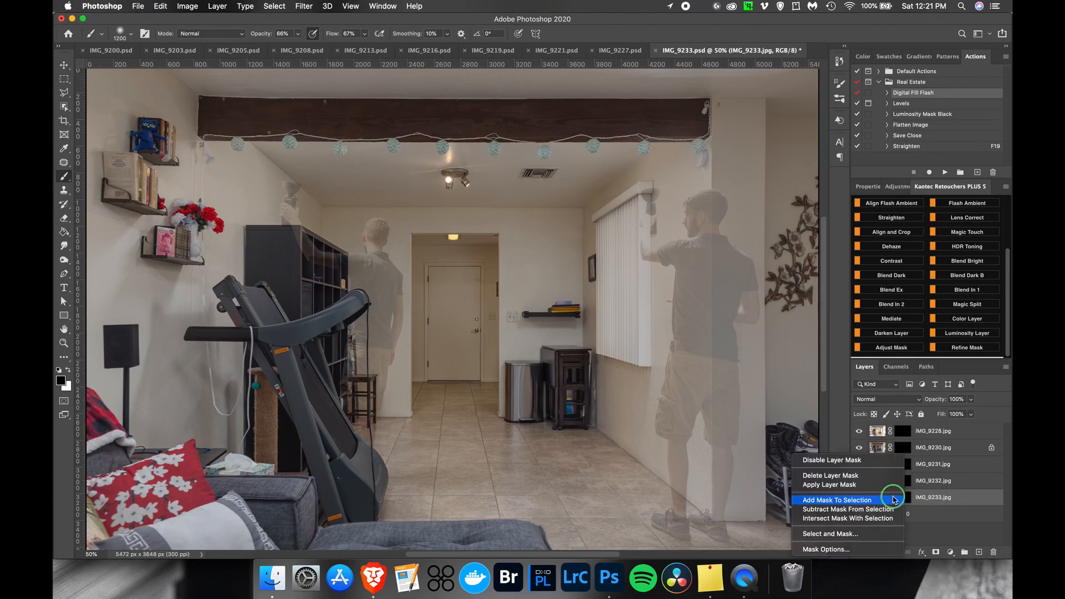
key("Escape")
right_click(902, 485)
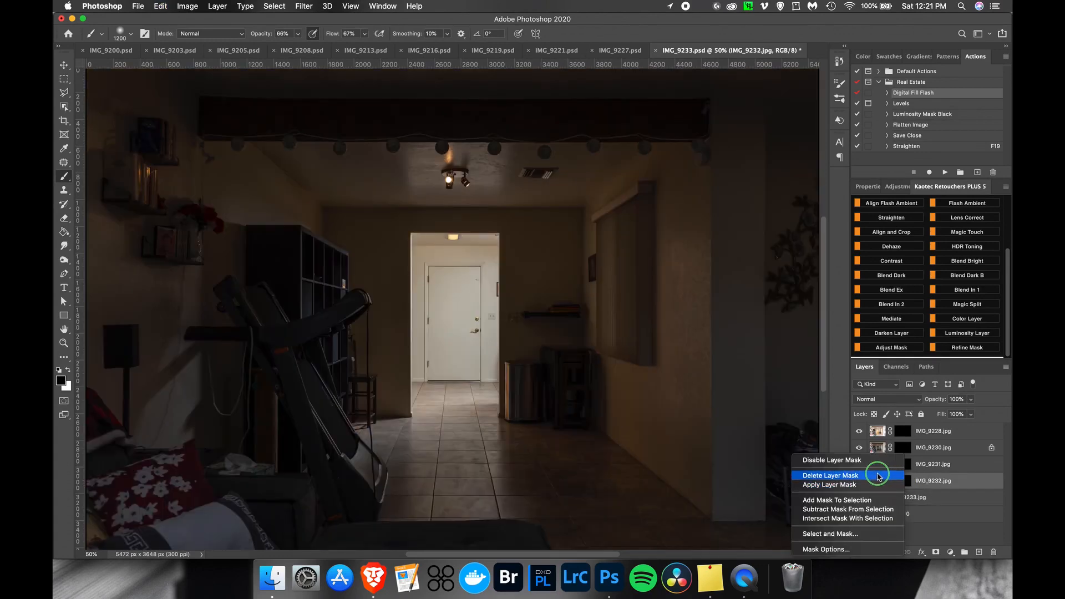
left_click(880, 477)
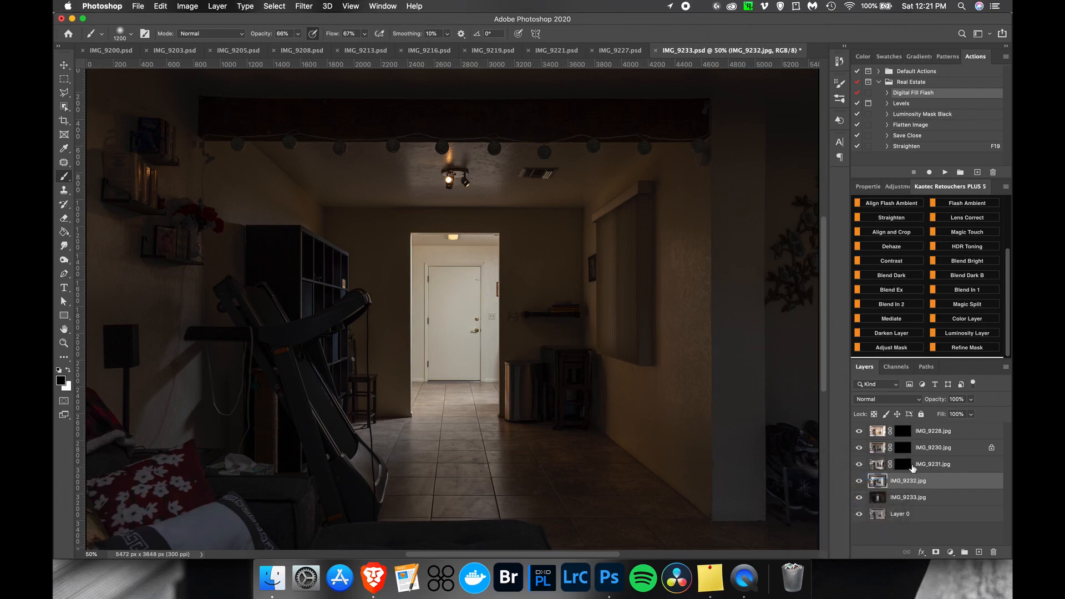
right_click(902, 466)
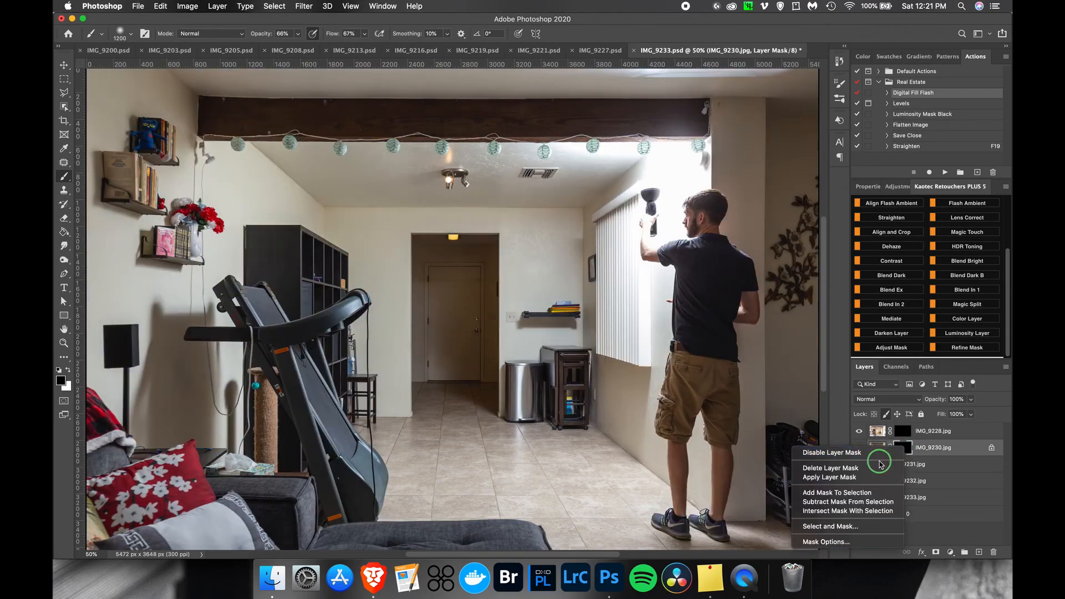
right_click(903, 431)
left_click(886, 454)
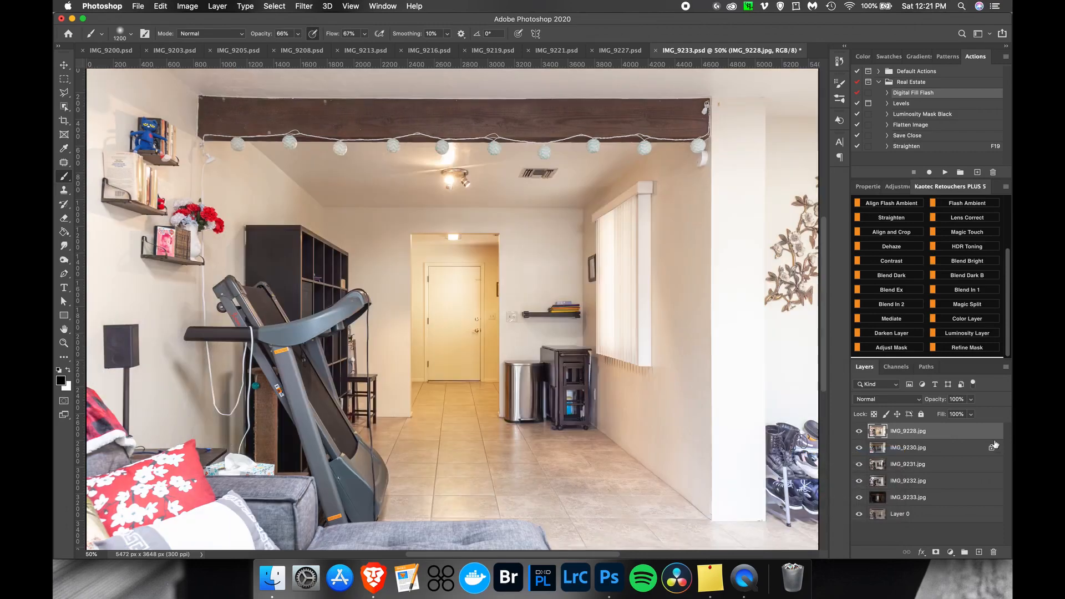
Delete Layer 0, hide the IMG_9233.jpg layer and re-merge the visible exposures with the Magic Merge action.
left_click(899, 497)
left_click(913, 515)
key("Delete")
left_click(859, 497)
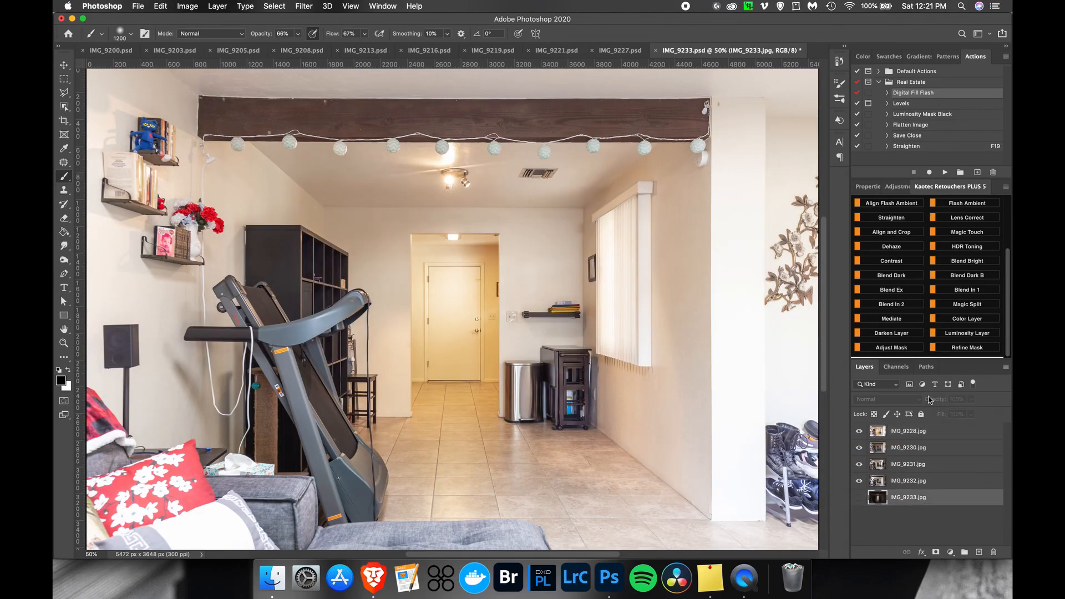
scroll(976, 247, "up", 3)
left_click(978, 249)
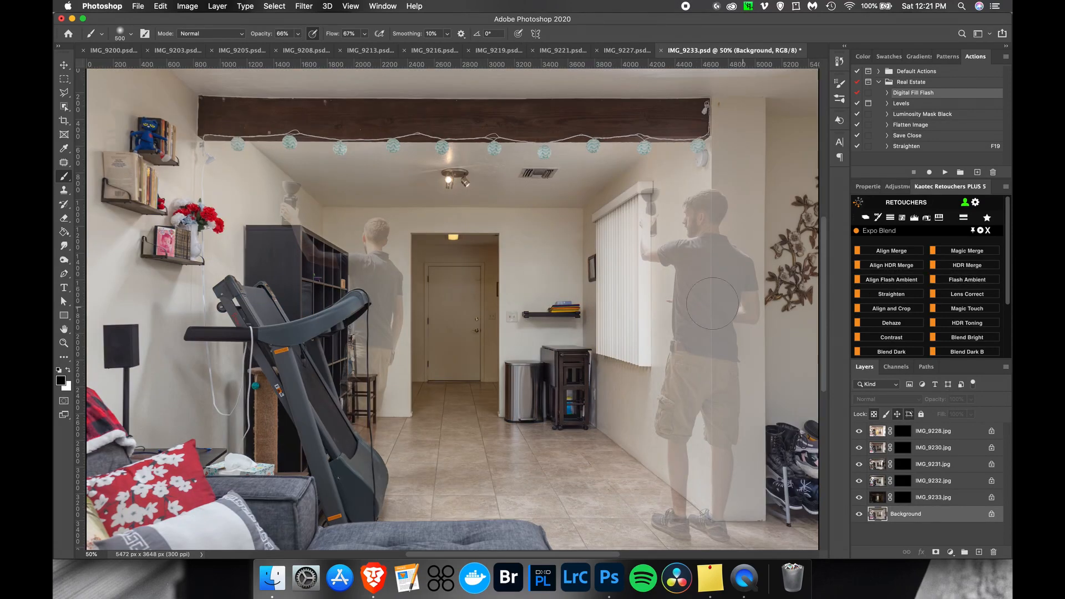
Compare the IMG_9232.jpg and IMG_9231.jpg flash exposures by temporarily disabling their layer masks.
left_click(905, 486, "shift")
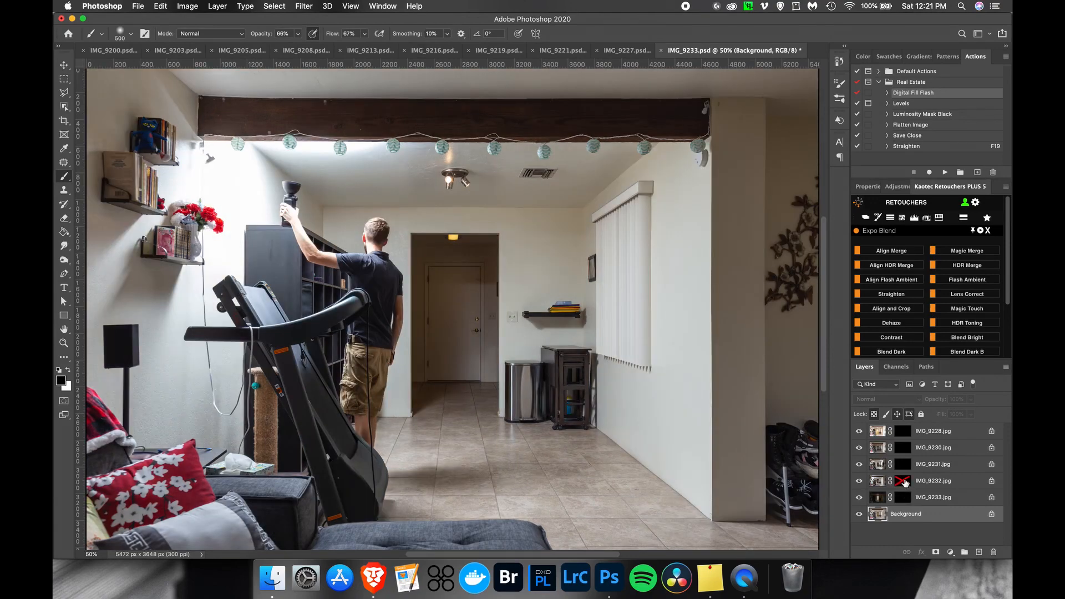
left_click(904, 484, "shift")
left_click(904, 485, "shift")
left_click(904, 483, "shift")
left_click(903, 465, "shift")
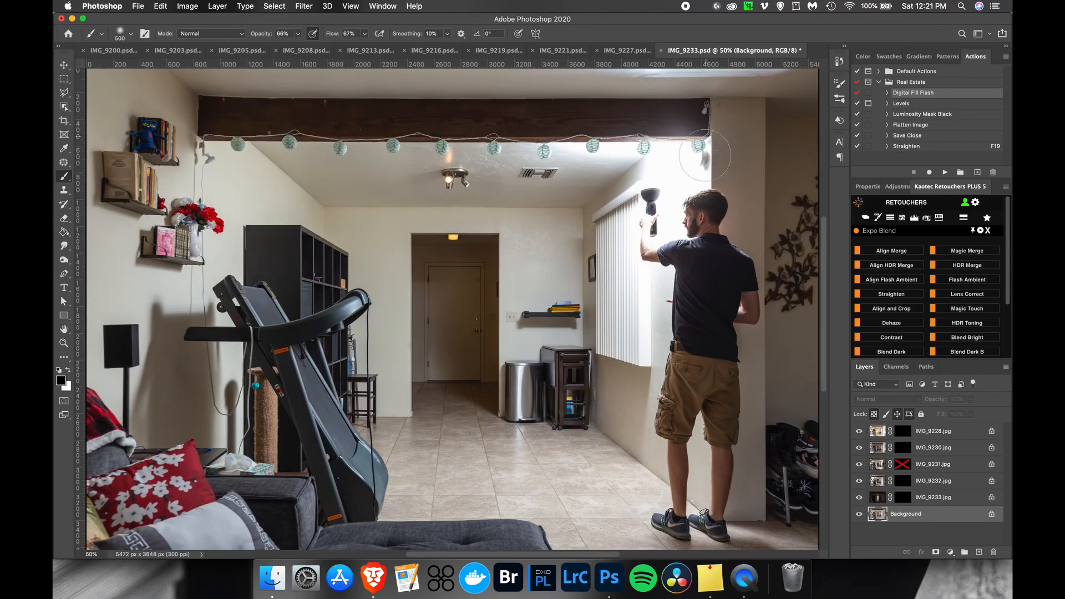
left_click(903, 465, "shift")
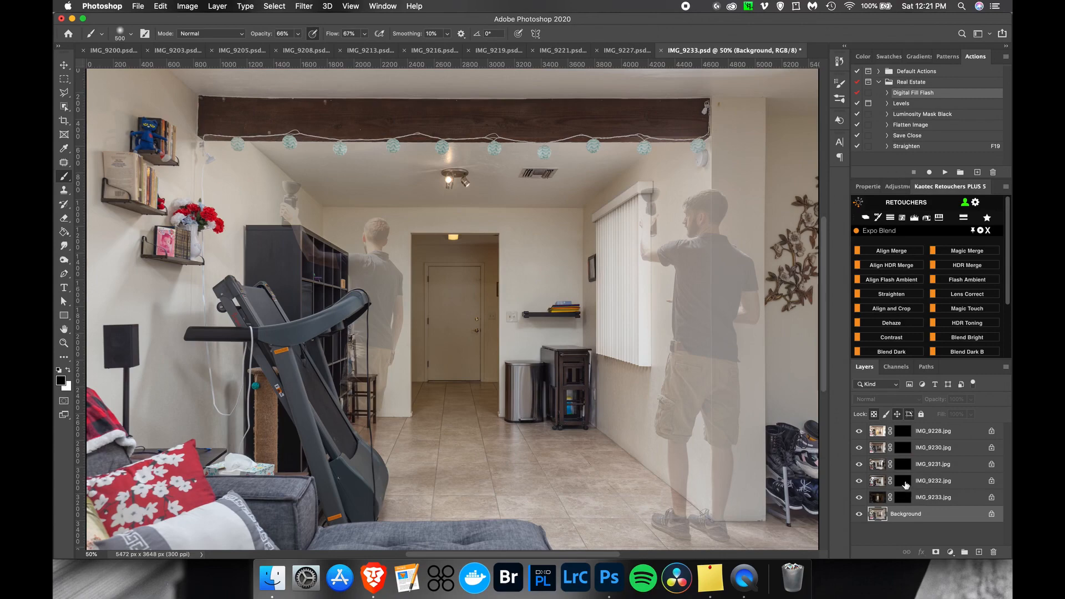
left_click(904, 482, "shift")
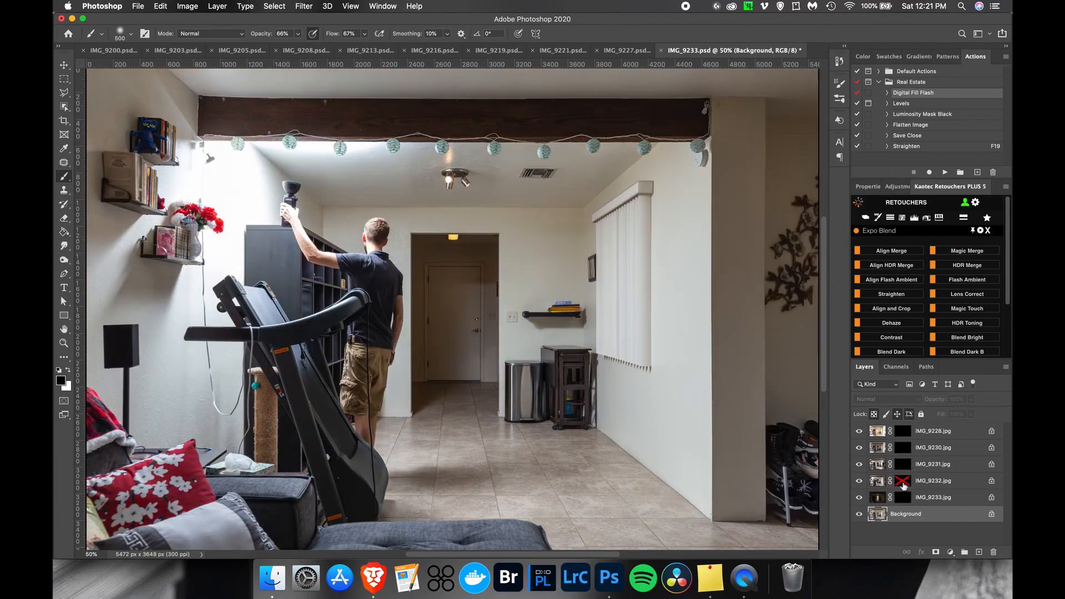
Enlarge the brush to 1000 and paint IMG_9232.jpg's mask in white over the ghosted figure and wall beside the window blinds.
left_click(903, 482)
key("]")
key("]")
key("]")
key("]")
key("]")
left_click_drag(679, 161, 683, 355)
mouse_move(678, 155)
left_mouse_down()
mouse_move(738, 233)
mouse_move(777, 222)
mouse_move(705, 219)
left_mouse_up()
mouse_move(648, 336)
left_mouse_down()
mouse_move(703, 302)
mouse_move(694, 400)
left_mouse_up()
left_click_drag(690, 519, 738, 505)
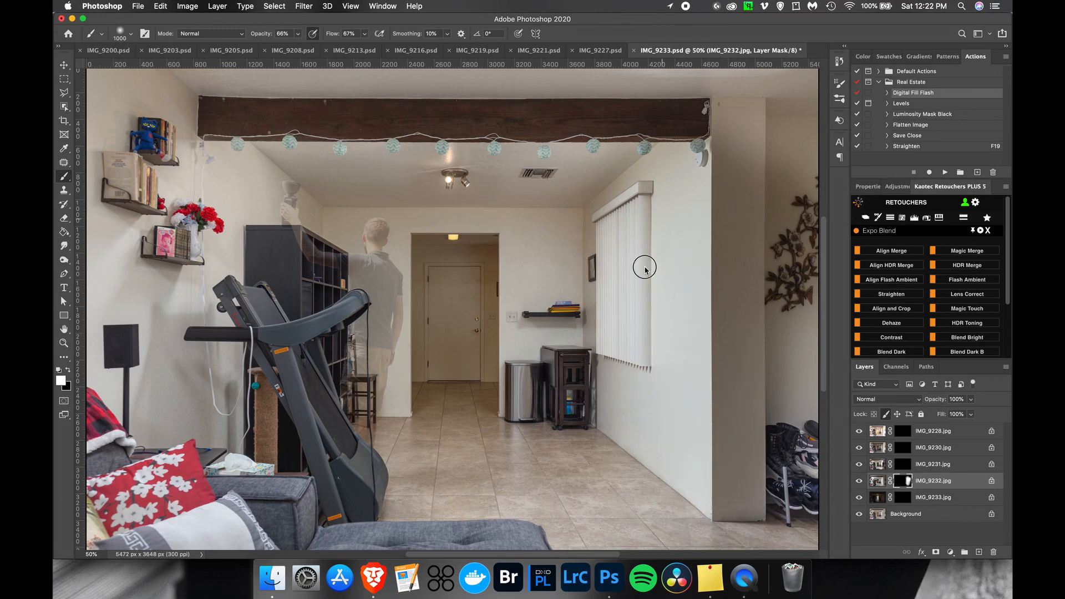
Paint white on IMG_9231.jpg's mask over the figure by the bookshelf and on IMG_9230.jpg's mask over the pillar, sofa and near walls.
left_click(903, 465)
mouse_move(395, 256)
left_mouse_down()
mouse_move(377, 340)
mouse_move(368, 301)
mouse_move(343, 273)
mouse_move(357, 284)
mouse_move(360, 324)
mouse_move(368, 262)
mouse_move(368, 329)
mouse_move(389, 347)
mouse_move(320, 206)
mouse_move(299, 269)
mouse_move(296, 201)
mouse_move(283, 242)
mouse_move(332, 182)
mouse_move(270, 266)
mouse_move(313, 343)
mouse_move(355, 272)
mouse_move(370, 456)
mouse_move(302, 196)
mouse_move(303, 250)
mouse_move(380, 462)
left_mouse_up()
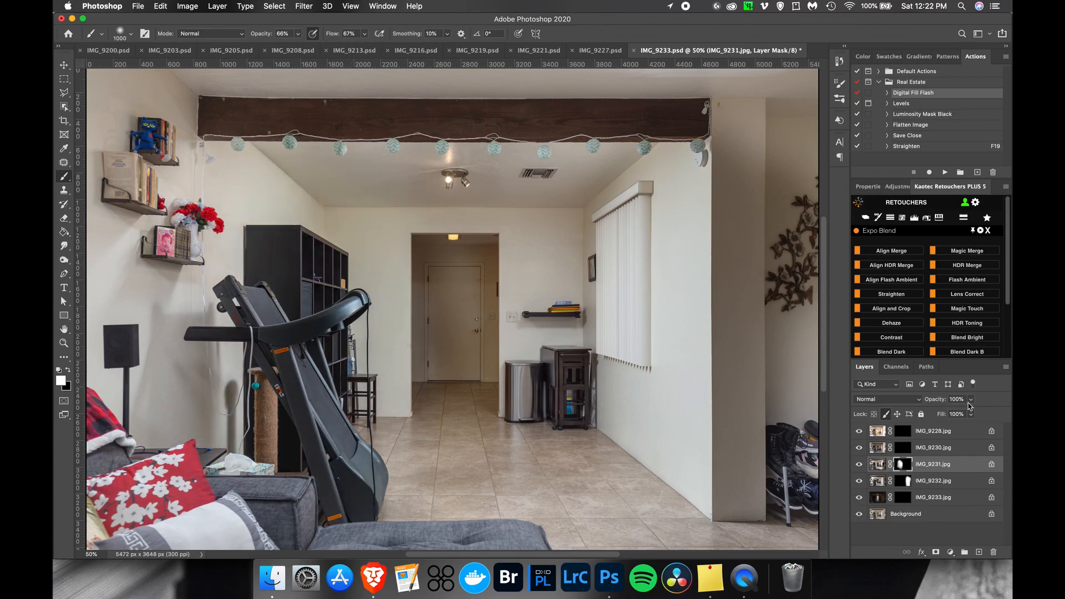
left_click(905, 448)
mouse_move(713, 94)
left_mouse_down()
mouse_move(743, 110)
mouse_move(775, 316)
mouse_move(788, 176)
mouse_move(774, 433)
mouse_move(760, 422)
mouse_move(747, 134)
left_mouse_up()
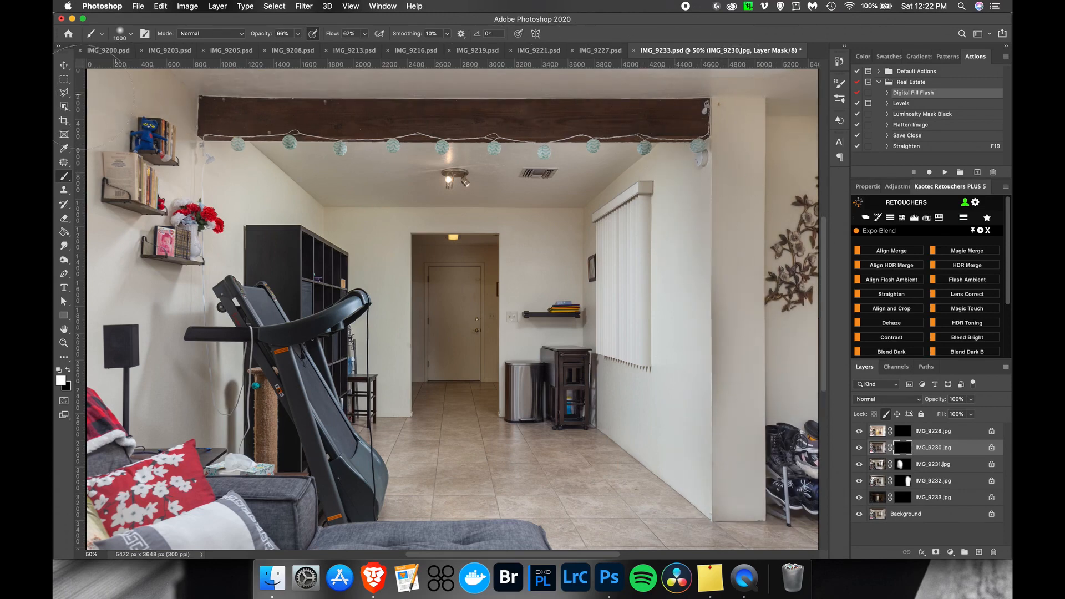
mouse_move(127, 481)
left_mouse_down()
mouse_move(121, 487)
mouse_move(333, 552)
left_mouse_up()
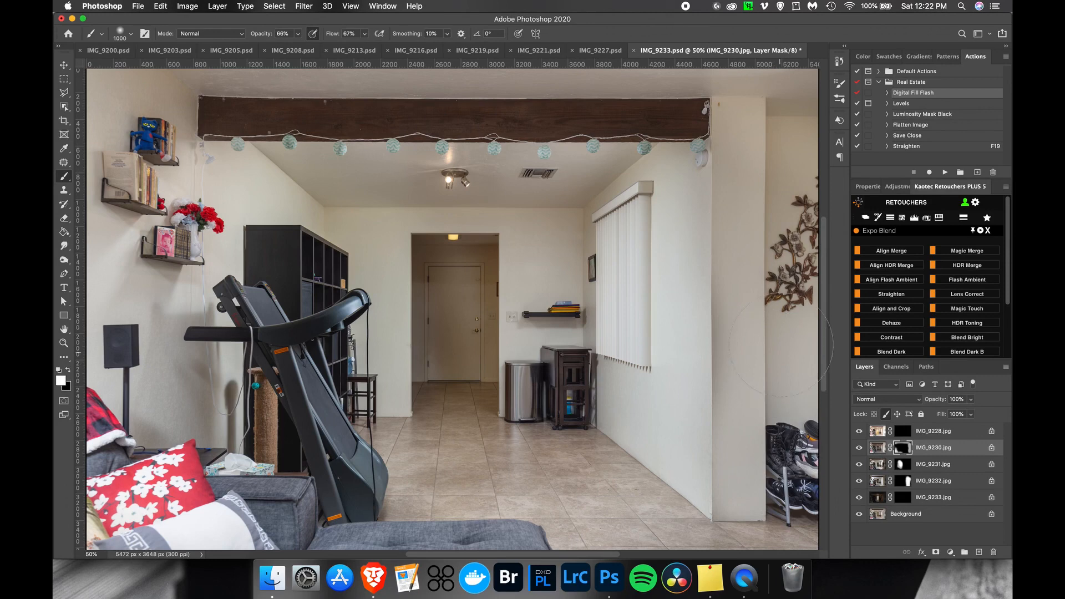
key("x")
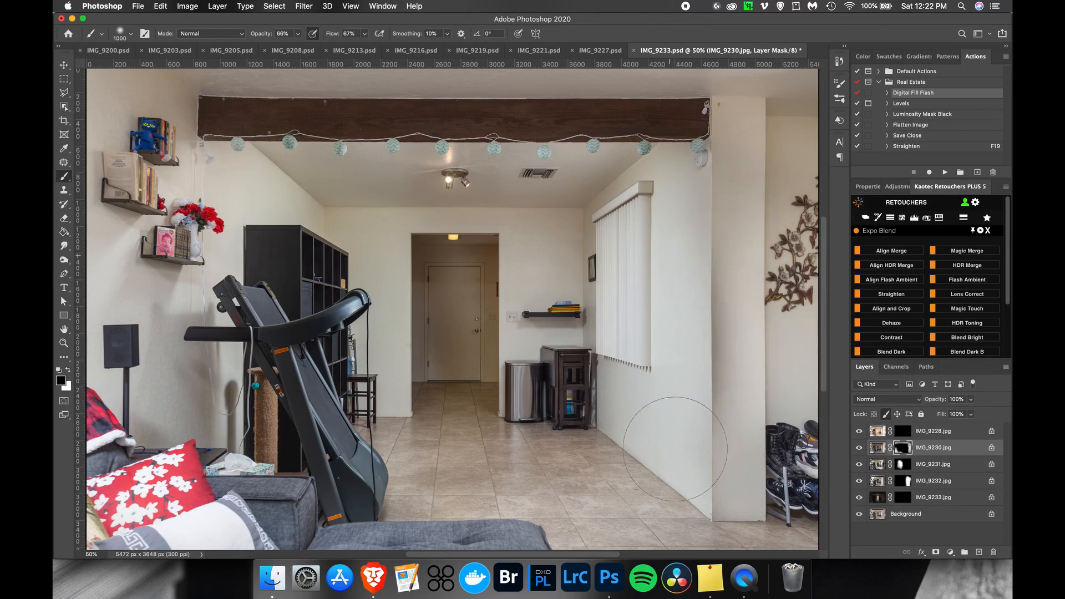
key("x")
mouse_move(740, 427)
left_mouse_down()
mouse_move(765, 166)
mouse_move(741, 477)
mouse_move(774, 355)
mouse_move(743, 178)
mouse_move(748, 501)
mouse_move(701, 136)
mouse_move(695, 494)
mouse_move(701, 127)
mouse_move(681, 122)
left_mouse_up()
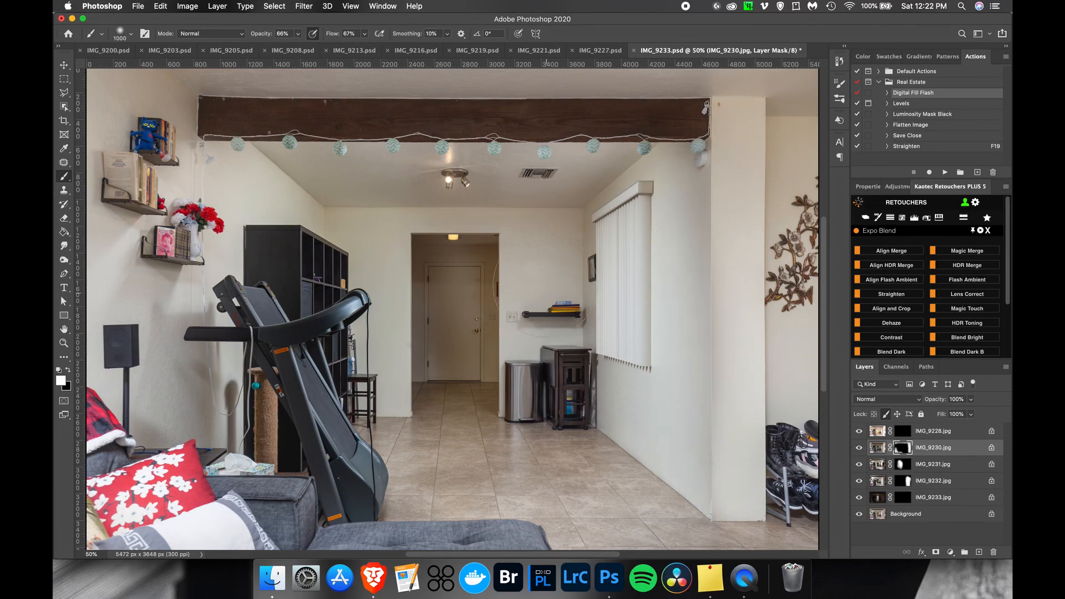
Blend in the hallway doorway by painting IMG_9233.jpg's mask white, with that layer placed beneath IMG_9228.jpg in Lighten mode.
left_click(932, 501)
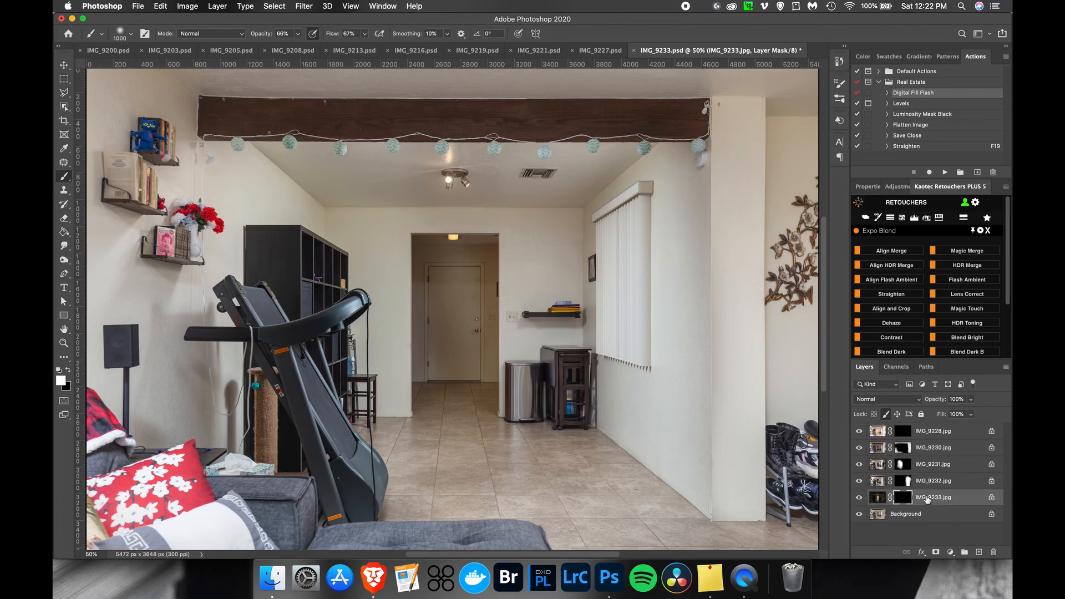
left_click_drag(930, 502, 933, 443)
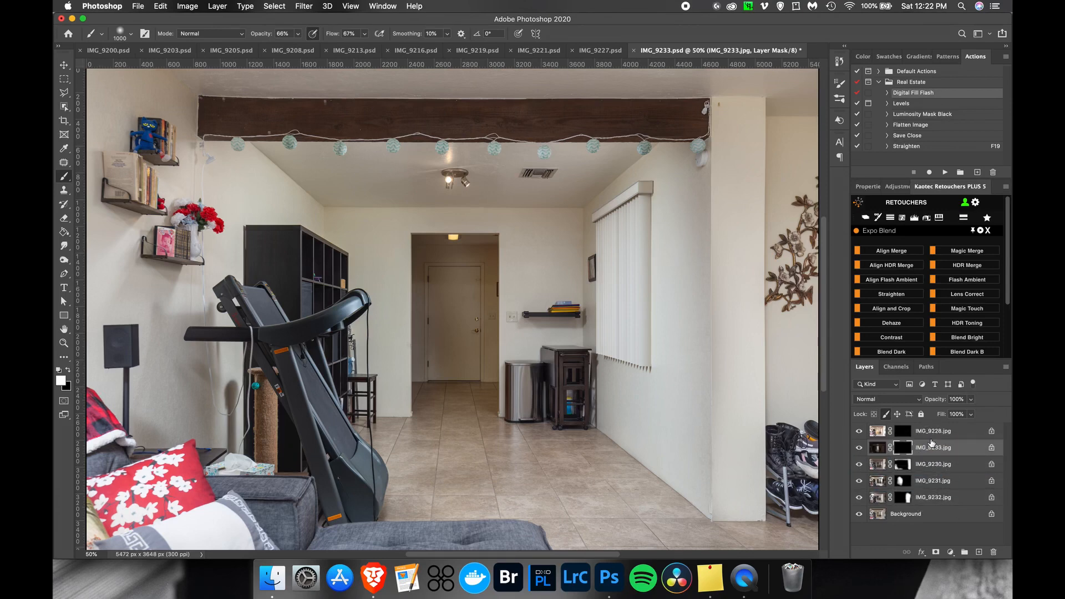
left_click(910, 400)
left_click(882, 470)
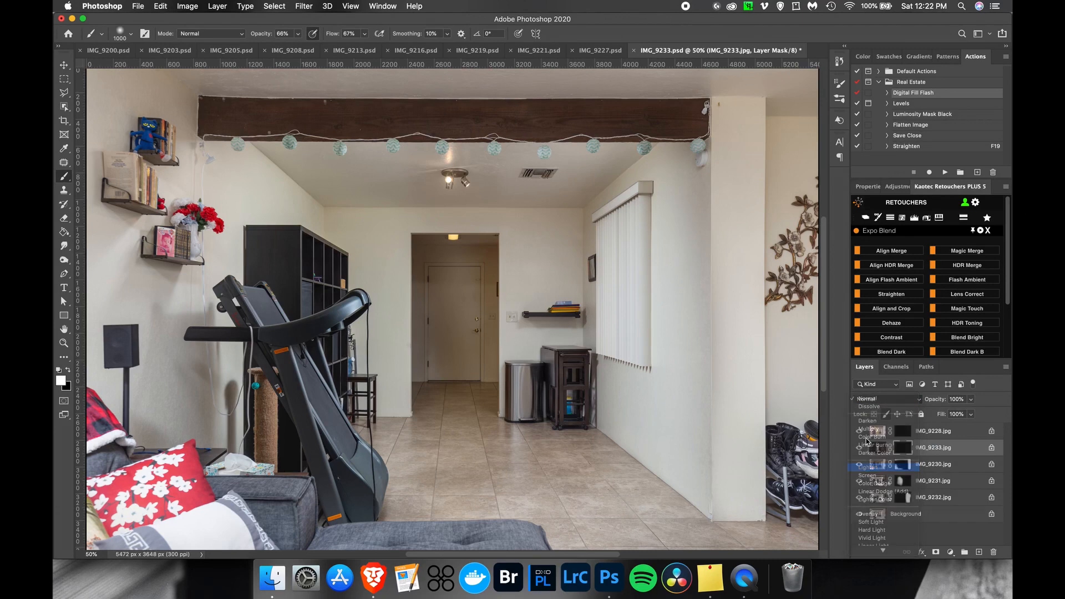
mouse_move(432, 286)
left_mouse_down()
mouse_move(455, 383)
mouse_move(439, 266)
mouse_move(431, 292)
mouse_move(475, 304)
left_mouse_up()
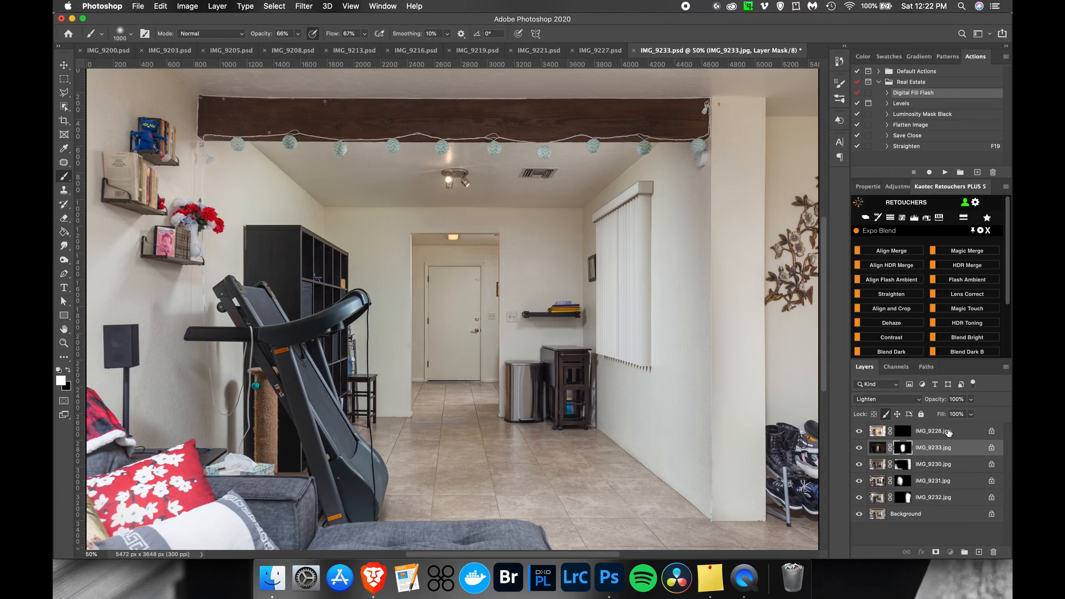
Turn IMG_9228.jpg into a Luminosity Layer and paint its mask in white across the window wall, ceiling, bookshelf area, back wall and floor.
scroll(982, 333, "down", 3)
left_click(985, 334)
mouse_move(695, 120)
left_mouse_down()
mouse_move(617, 115)
mouse_move(722, 186)
mouse_move(780, 77)
mouse_move(798, 317)
mouse_move(763, 508)
mouse_move(647, 472)
mouse_move(638, 222)
left_mouse_up()
mouse_move(644, 150)
left_mouse_down()
mouse_move(279, 158)
mouse_move(155, 105)
mouse_move(111, 155)
mouse_move(330, 455)
left_mouse_up()
mouse_move(347, 218)
left_mouse_down()
mouse_move(358, 355)
mouse_move(125, 428)
left_mouse_up()
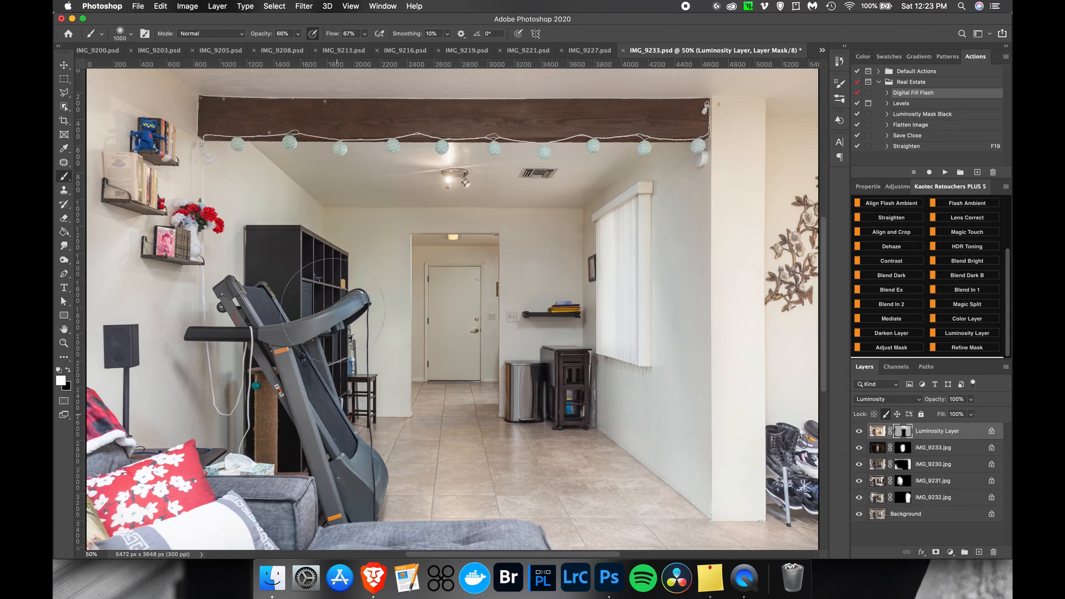
mouse_move(455, 382)
left_mouse_down()
mouse_move(461, 245)
mouse_move(520, 376)
mouse_move(549, 316)
left_mouse_up()
left_click_drag(565, 504, 585, 259)
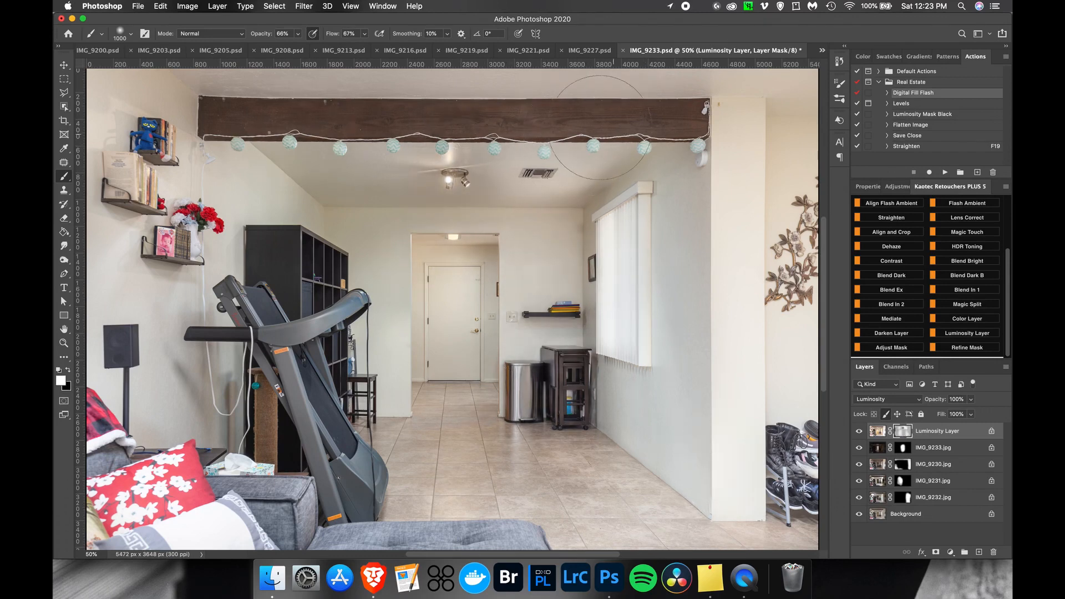
Paint the luminosity mask in white over the pillar, outer walls, ceiling beam and sofa, and save IMG_9233.psd.
mouse_move(739, 358)
left_mouse_down()
mouse_move(798, 174)
mouse_move(794, 142)
left_mouse_up()
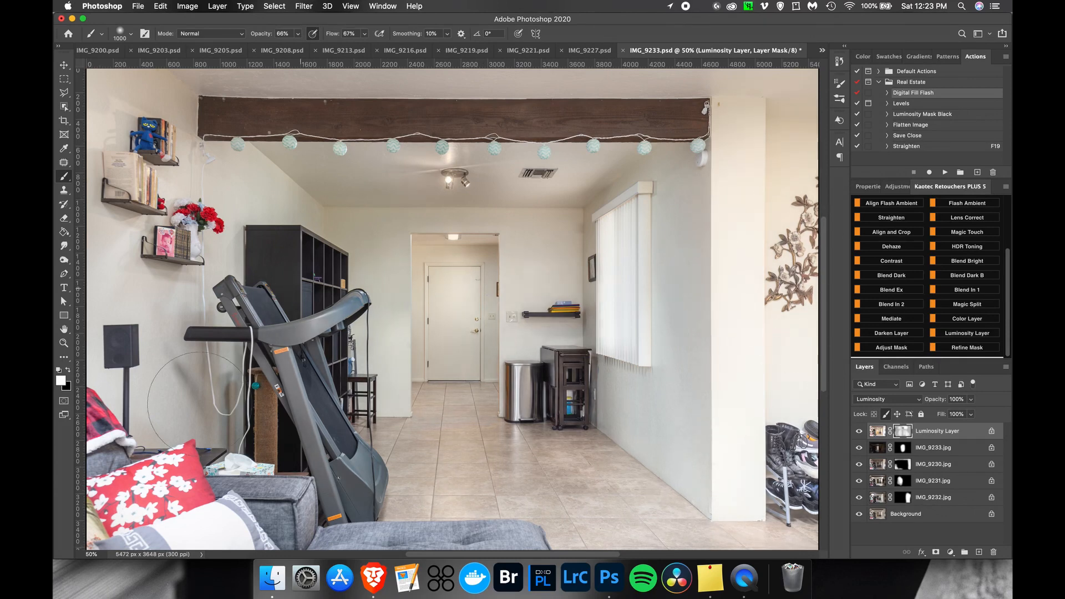
mouse_move(191, 312)
left_mouse_down()
mouse_move(131, 328)
mouse_move(195, 176)
left_mouse_up()
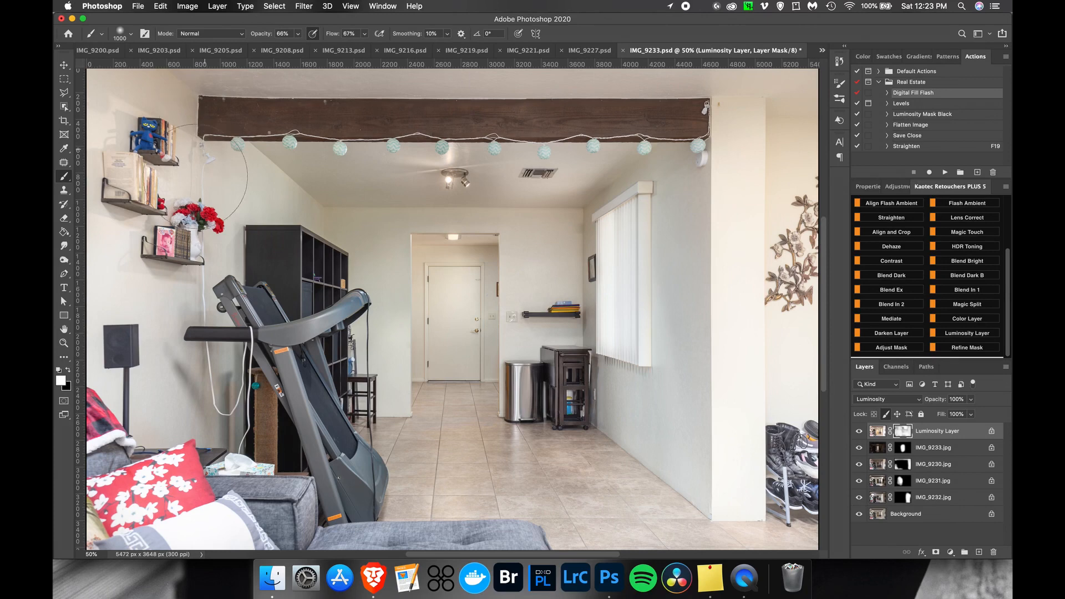
left_click_drag(311, 122, 679, 105)
mouse_move(227, 182)
left_mouse_down()
mouse_move(246, 431)
mouse_move(543, 513)
mouse_move(729, 470)
mouse_move(643, 361)
mouse_move(627, 478)
mouse_move(689, 487)
mouse_move(151, 502)
left_mouse_up()
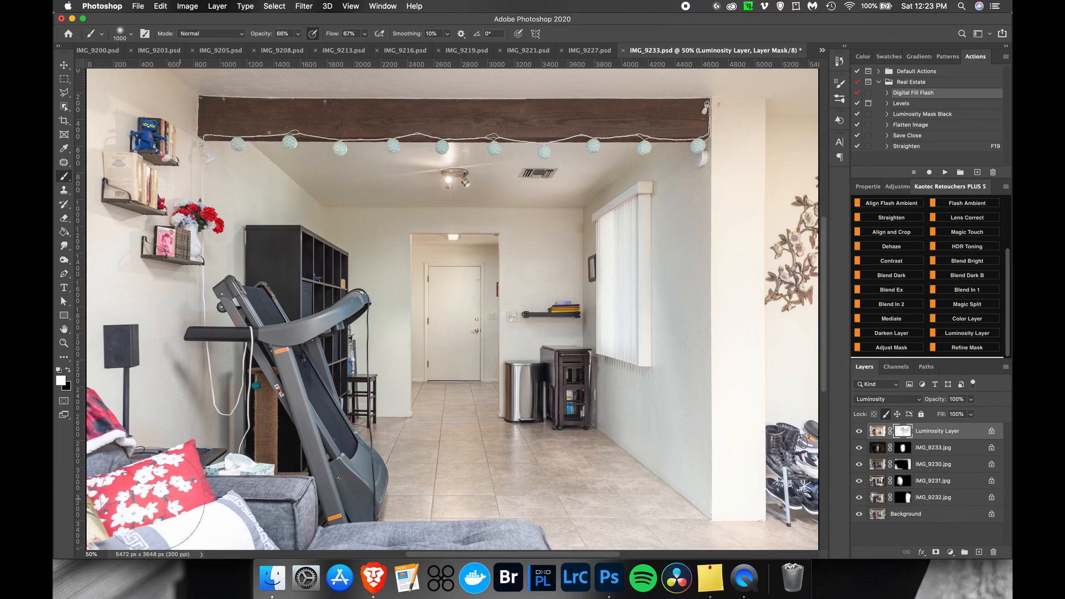
mouse_move(713, 464)
left_mouse_down()
mouse_move(729, 151)
mouse_move(741, 474)
left_mouse_up()
key("super+s")
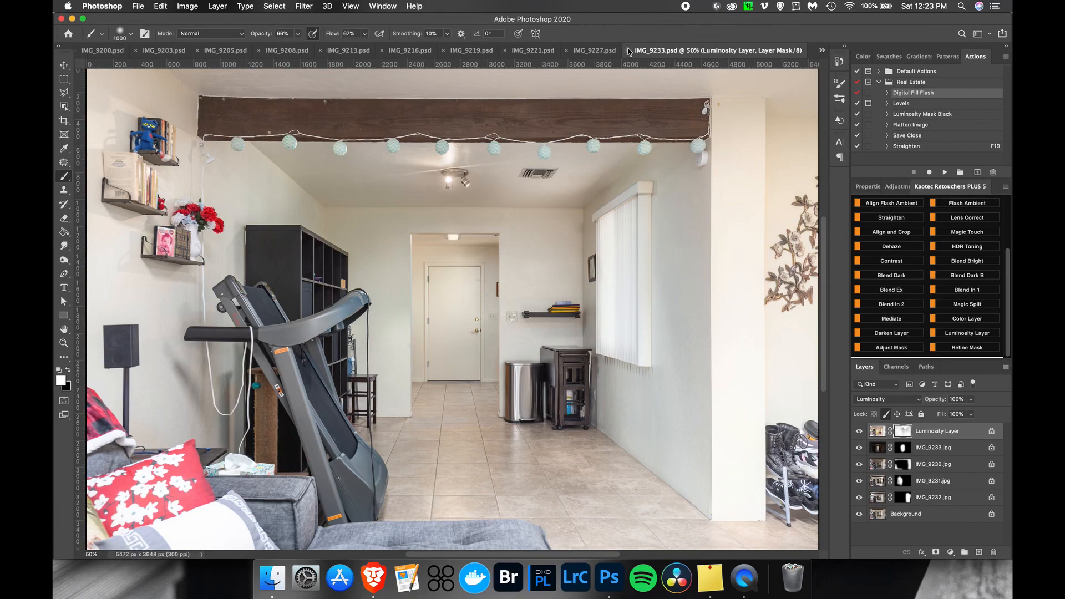
Close IMG_9233.psd, and unlock and delete the background layer of IMG_9227.psd.
left_click(629, 51)
left_click(990, 513)
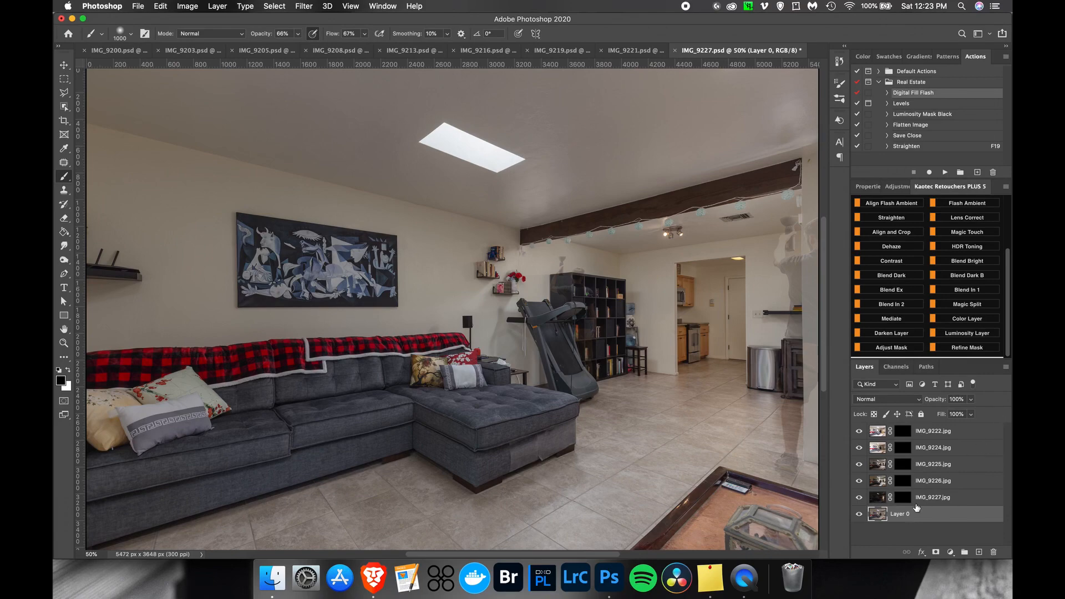
key("BackSpace")
Delete the layer masks of IMG_9227.jpg, IMG_9226.jpg, IMG_9225.jpg, IMG_9224.jpg and IMG_9222.jpg.
right_click(904, 497)
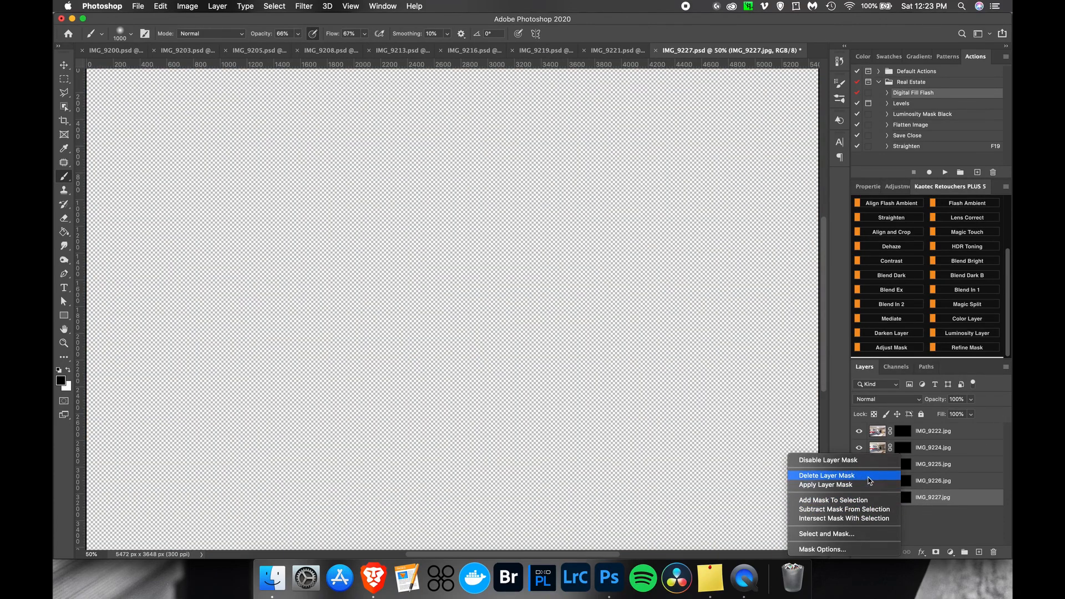
left_click(867, 476)
right_click(904, 482)
left_click(888, 471)
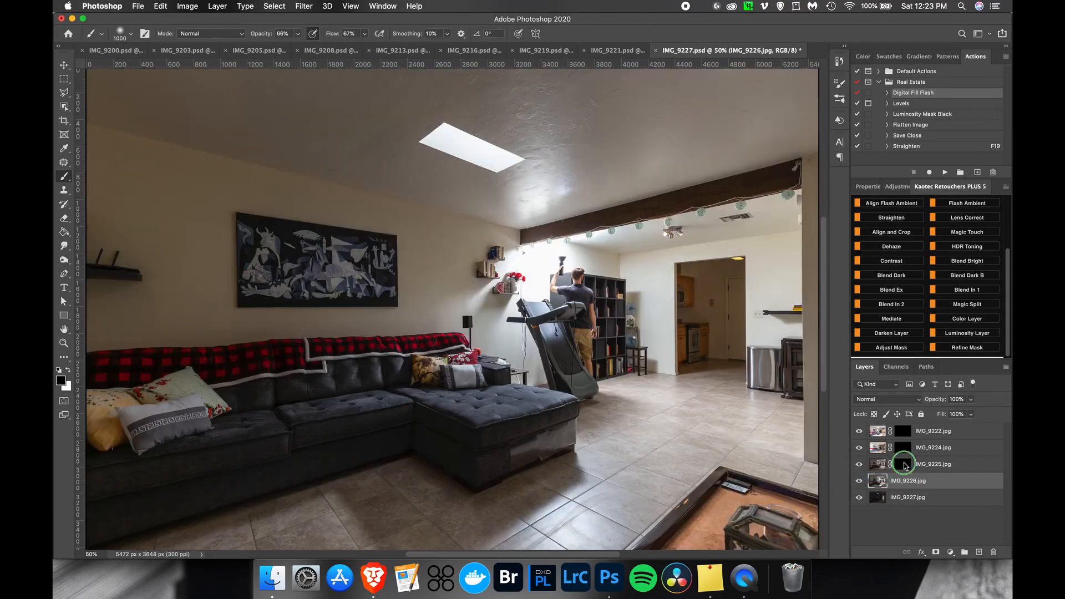
right_click(904, 466)
left_click(879, 477)
right_click(904, 448)
left_click(879, 470)
right_click(903, 431)
left_click(888, 452)
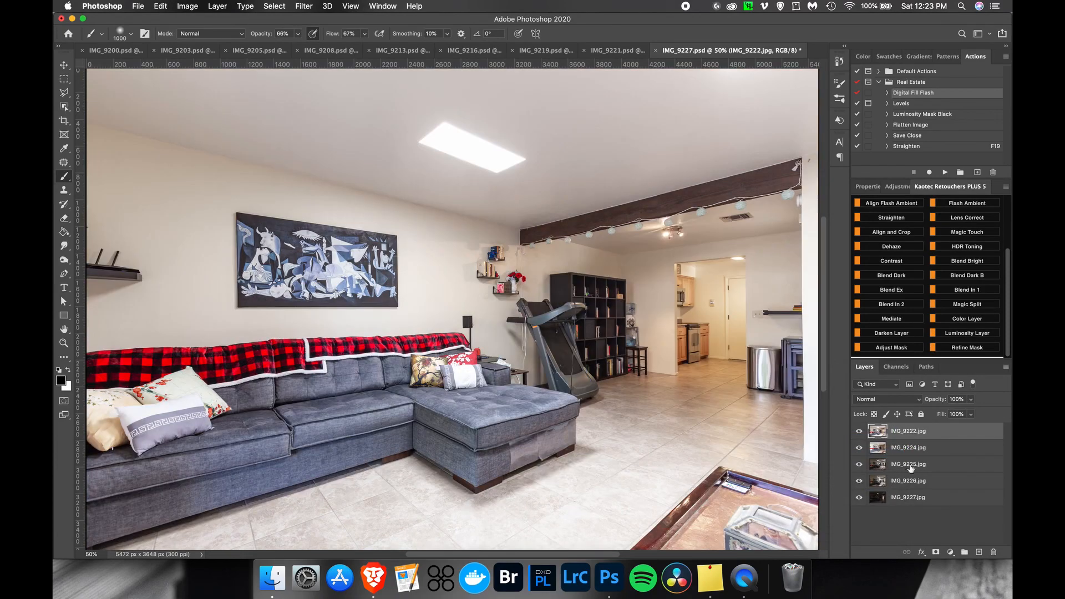
Hide the IMG_9225.jpg, IMG_9226.jpg and IMG_9227.jpg layers and run Magic Merge on the two visible exposures.
left_click_drag(859, 466, 859, 499)
left_click_drag(1009, 303, 1010, 240)
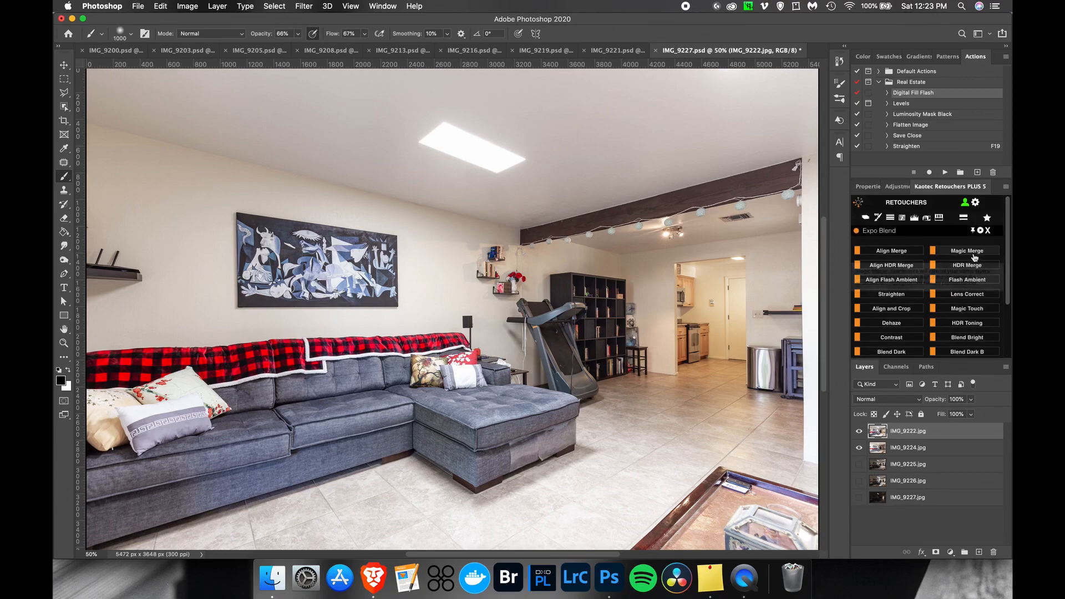
left_click(987, 251)
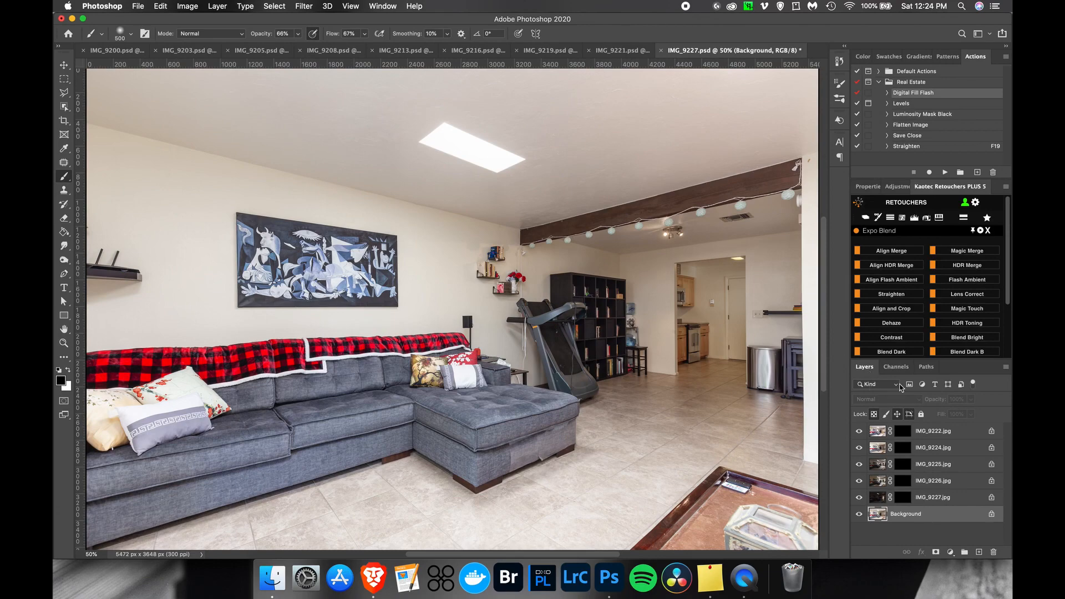
Compare the IMG_9226.jpg and IMG_9225.jpg exposures by switching their layer masks off and on.
left_click(931, 484)
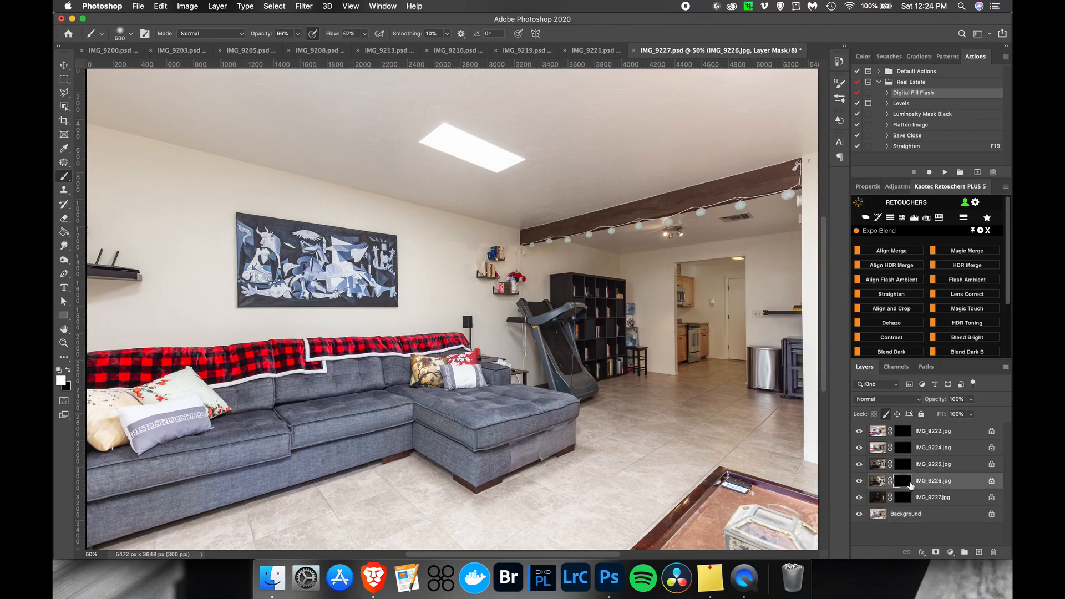
left_click(906, 483, "shift")
left_click(905, 483, "shift")
left_click(906, 465, "shift")
left_click(906, 465, "shift")
With a 1000 px white brush, paint IMG_9225.jpg's mask over the treadmill and bookshelf and IMG_9226.jpg's mask over the kitchen doorway and trash can.
left_click(915, 464)
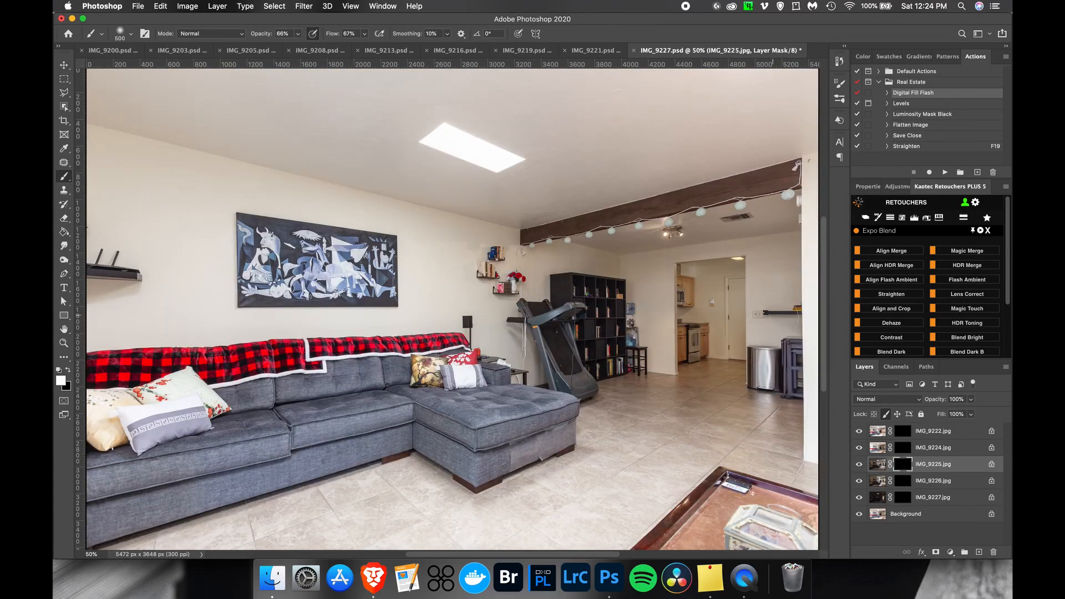
key("bracketright")
key("bracketright")
mouse_move(766, 279)
left_mouse_down()
mouse_move(761, 240)
mouse_move(739, 276)
left_mouse_up()
key("super+z")
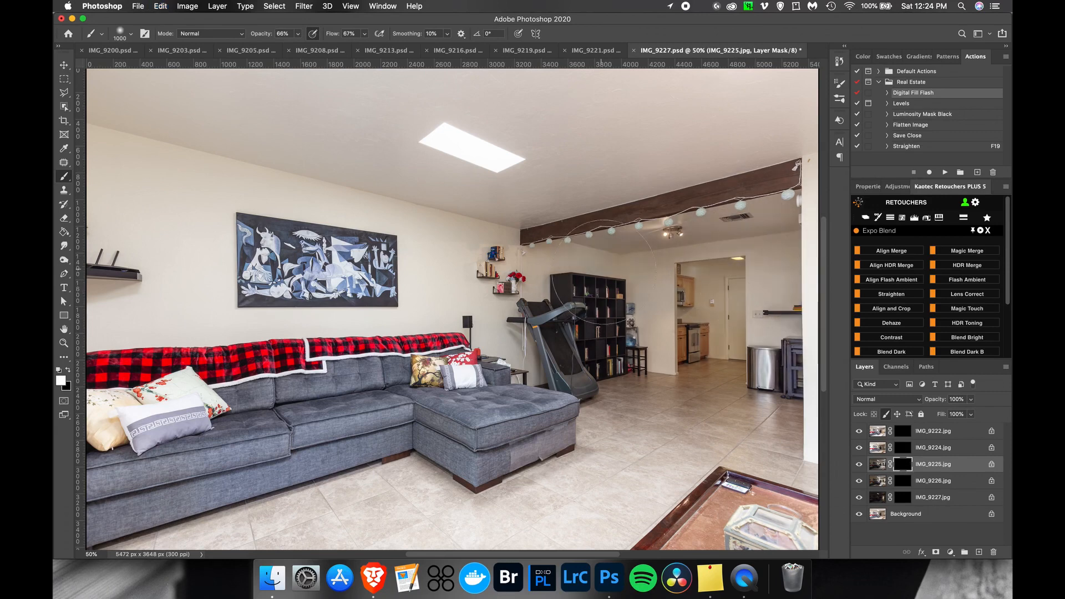
mouse_move(566, 321)
left_mouse_down()
mouse_move(599, 300)
mouse_move(638, 311)
mouse_move(600, 344)
mouse_move(583, 330)
mouse_move(511, 339)
mouse_move(522, 366)
left_mouse_up()
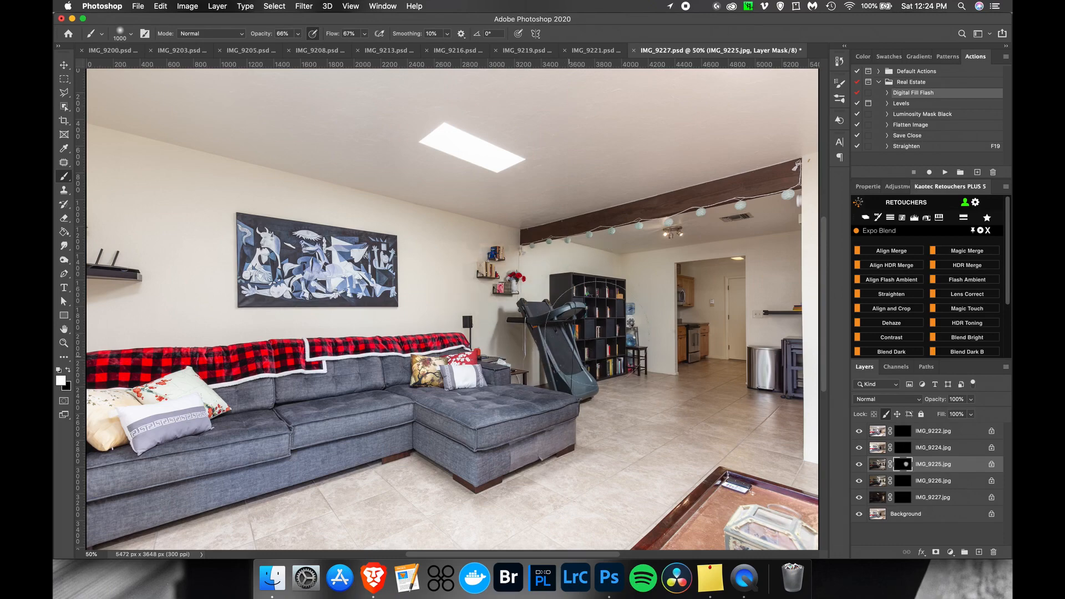
left_click(901, 481)
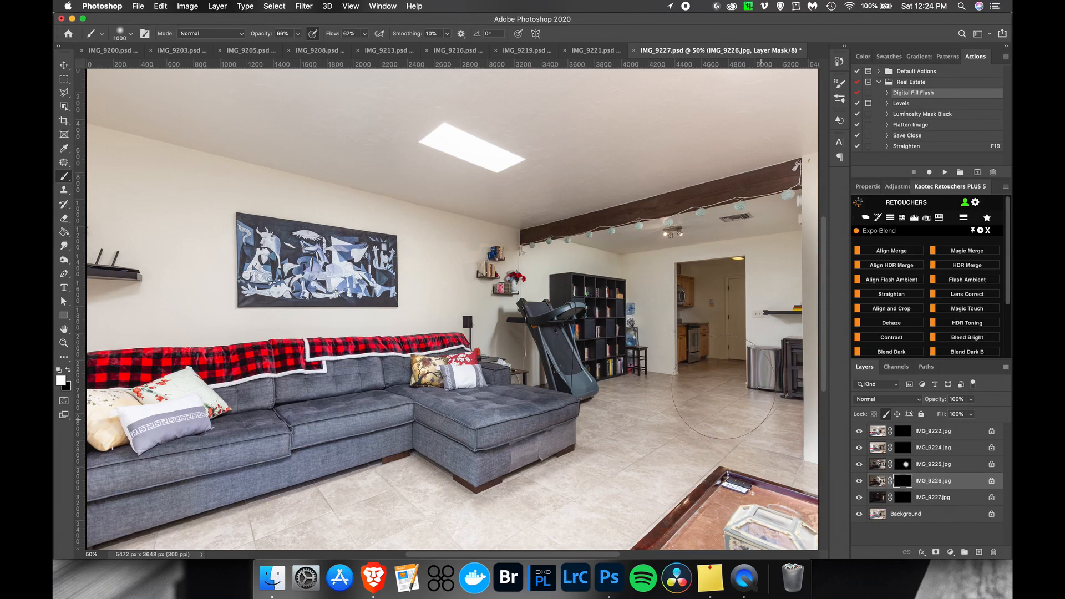
Move IMG_9227.jpg directly below IMG_9222.jpg, set its blend mode to Lighten, and paint its mask in white over the kitchen doorway.
left_click_drag(934, 499, 929, 442)
left_click(893, 397)
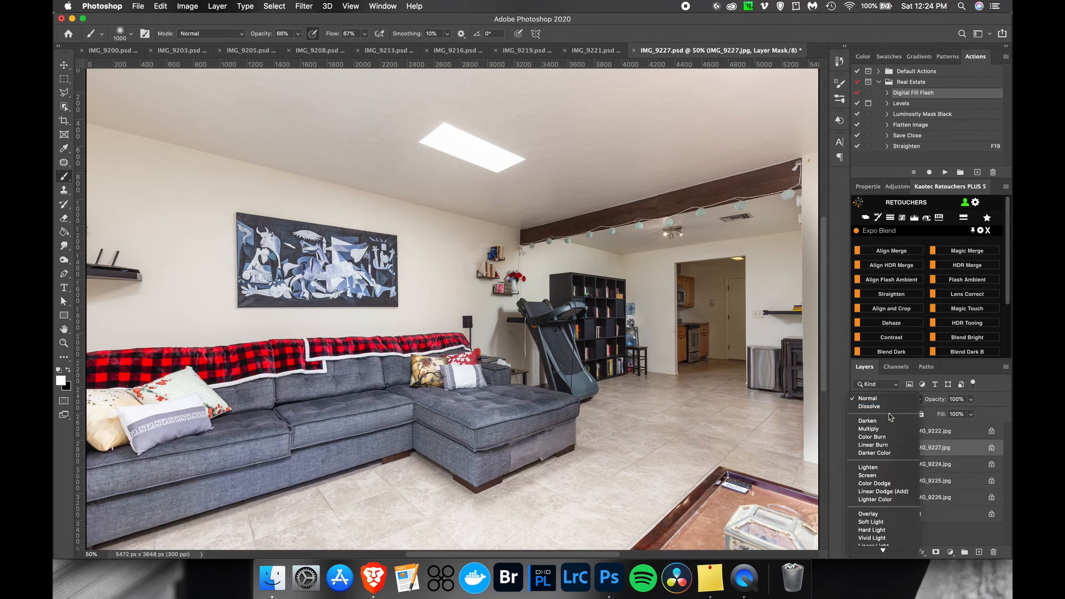
left_click(893, 470)
mouse_move(733, 317)
left_mouse_down()
mouse_move(721, 302)
mouse_move(710, 384)
left_mouse_up()
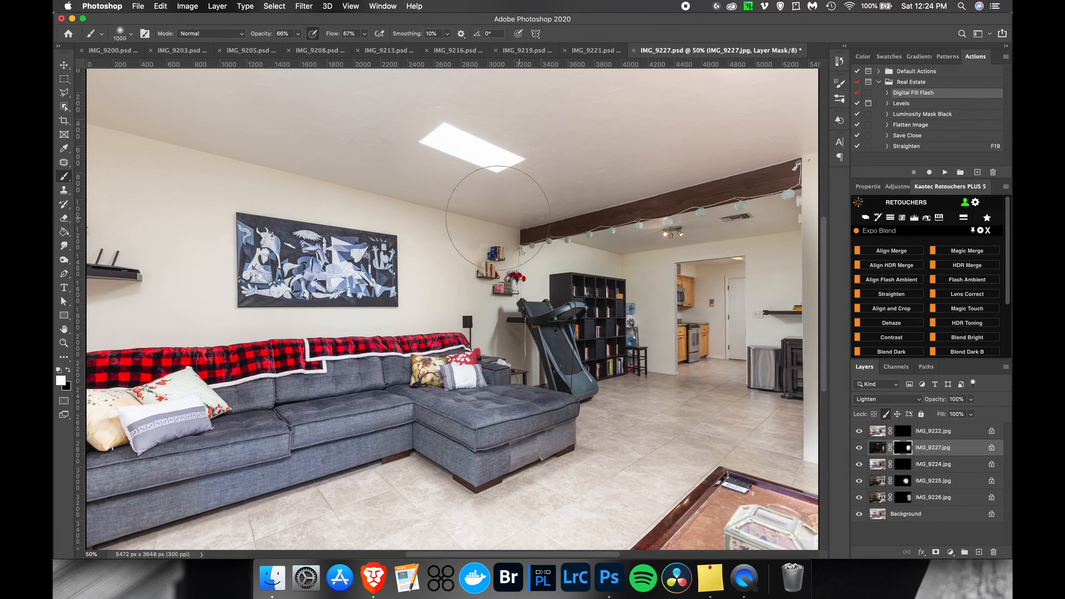
Turn IMG_9222.jpg into a Luminosity Layer and paint its mask in white over the back room, treadmill area, floor and painting wall.
left_click(902, 431)
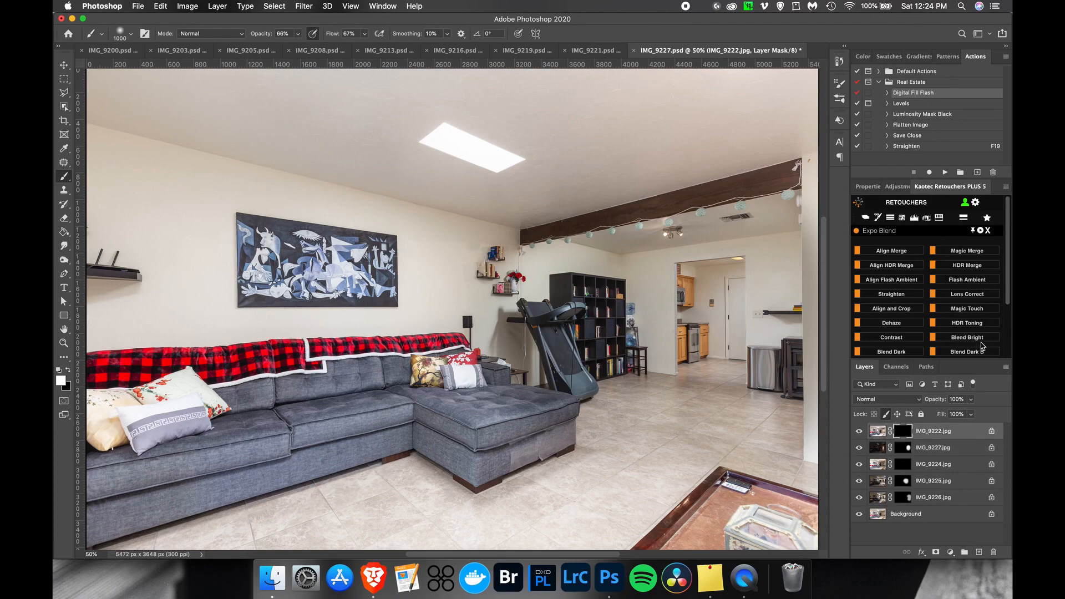
scroll(981, 332, "down", 3)
left_click(987, 335)
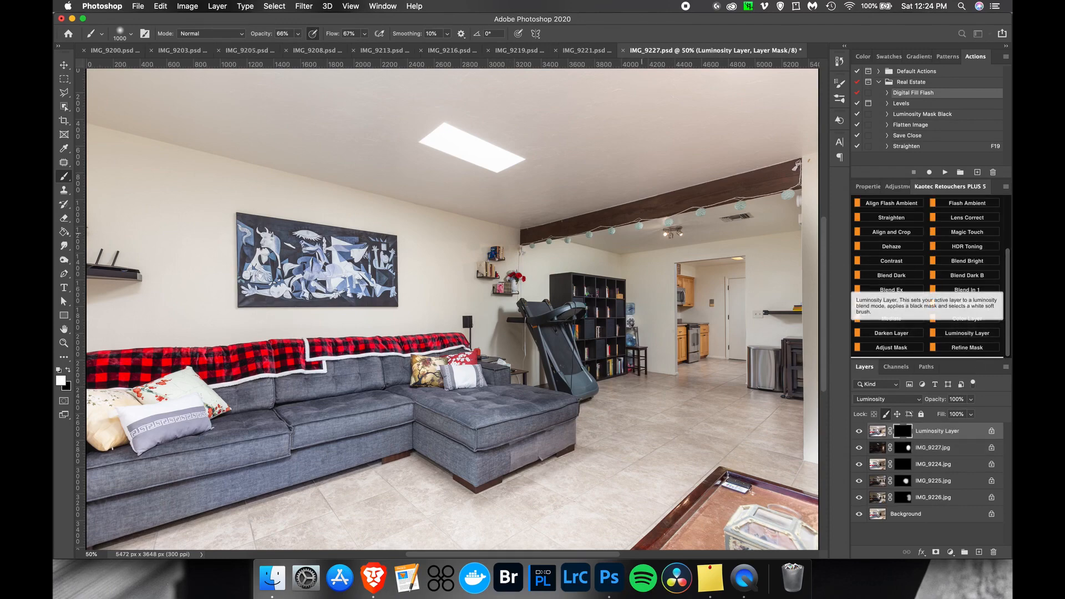
mouse_move(716, 244)
left_mouse_down()
mouse_move(688, 483)
mouse_move(571, 405)
mouse_move(367, 494)
mouse_move(217, 489)
mouse_move(150, 543)
mouse_move(113, 445)
mouse_move(482, 349)
mouse_move(549, 396)
mouse_move(532, 355)
mouse_move(516, 361)
left_mouse_up()
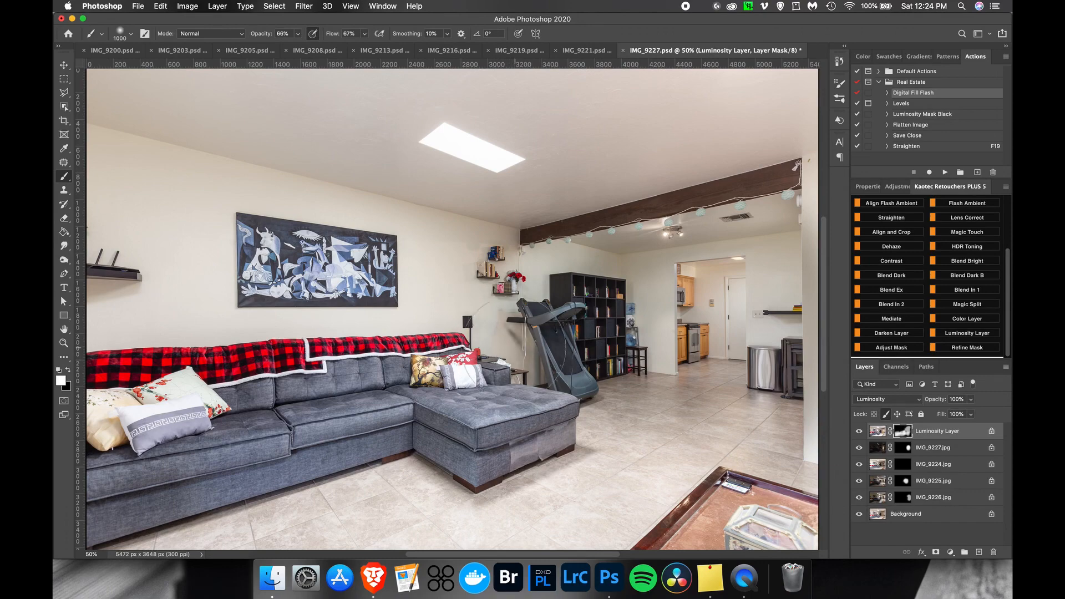
mouse_move(553, 435)
left_mouse_down()
mouse_move(750, 511)
mouse_move(525, 513)
left_mouse_up()
left_click_drag(177, 266, 133, 250)
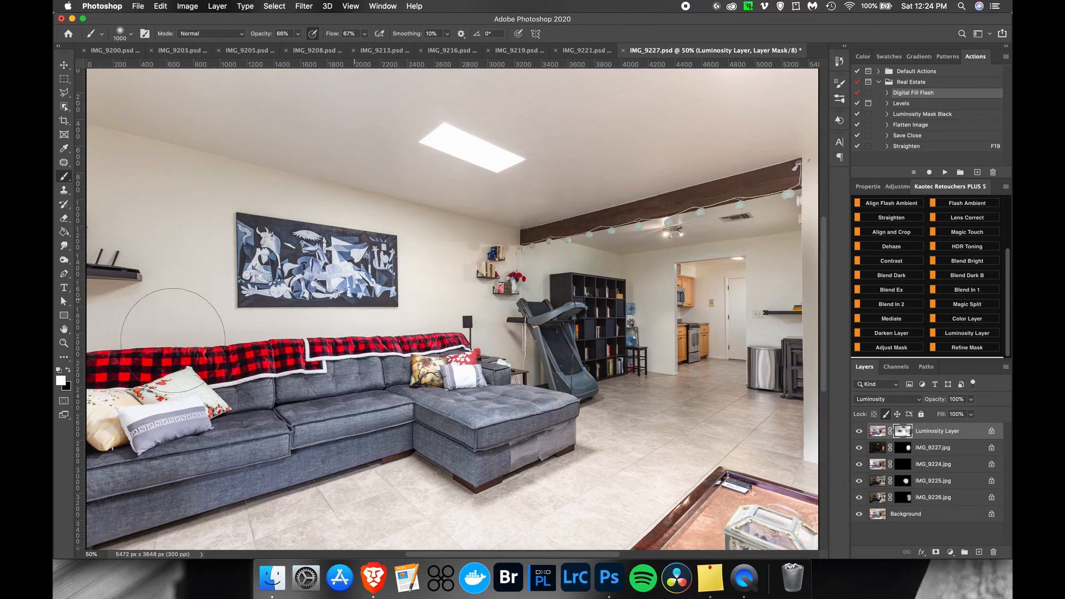
Paint IMG_9224.jpg's mask in white around the skylight, retouch the luminosity mask in black, and save and close IMG_9227.psd.
left_click(904, 467)
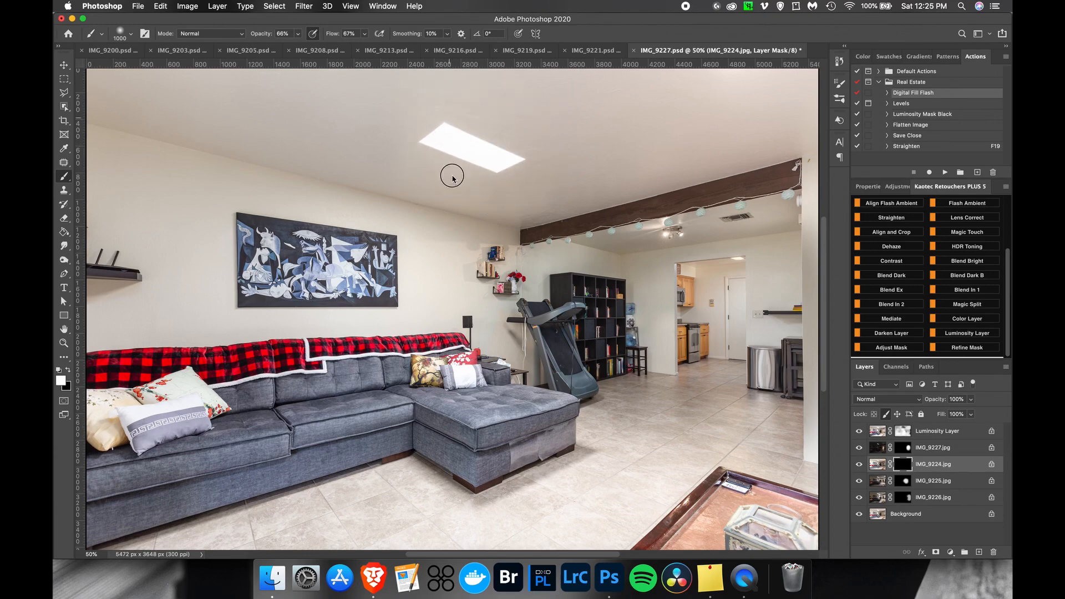
left_click_drag(499, 131, 422, 166)
left_click(903, 431)
key("x")
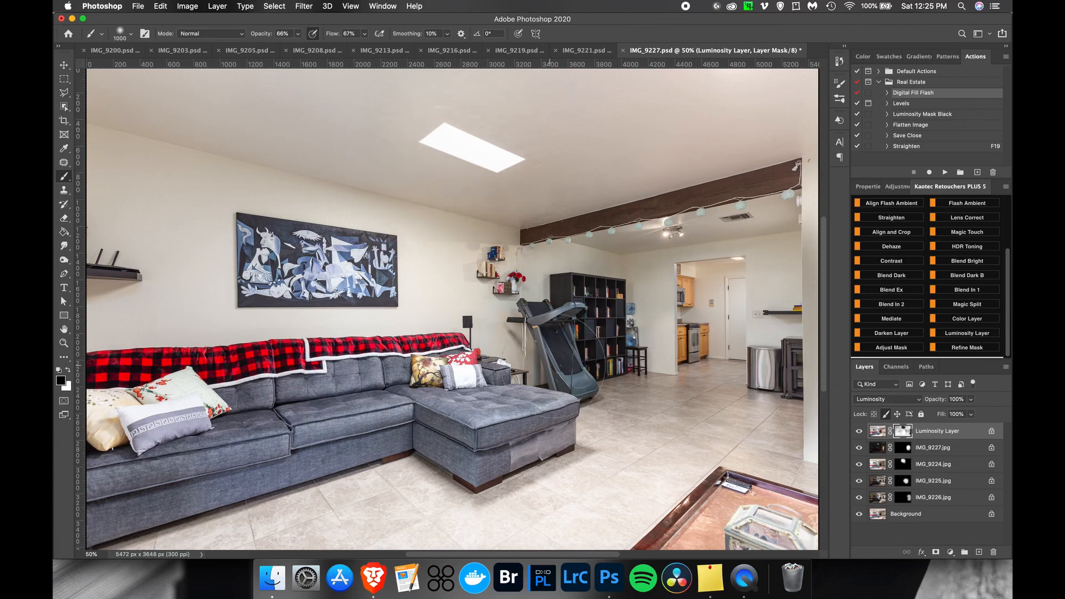
key("super+s")
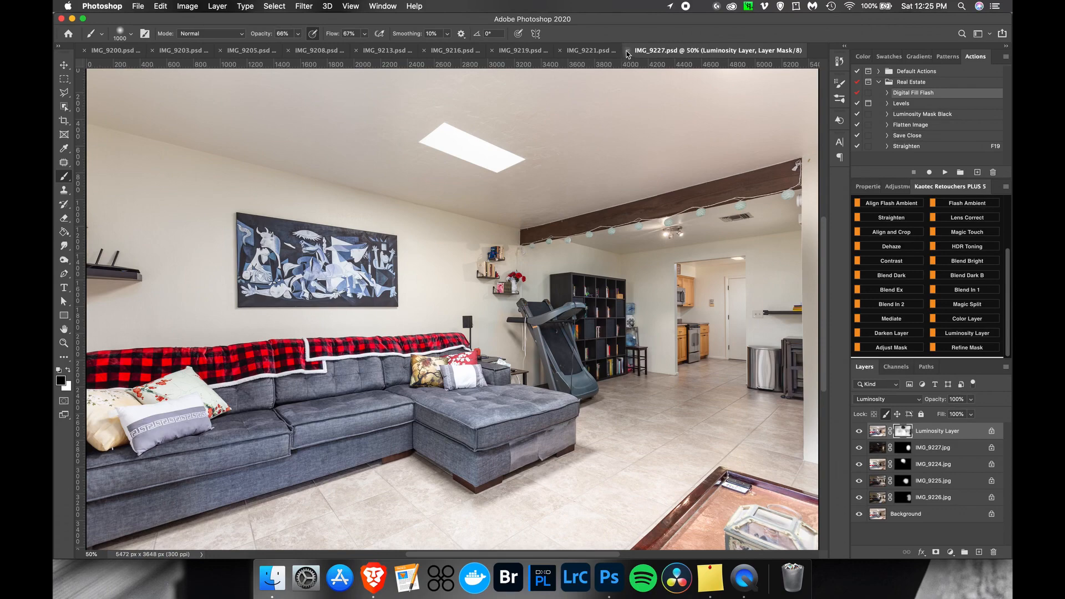
left_click(627, 51)
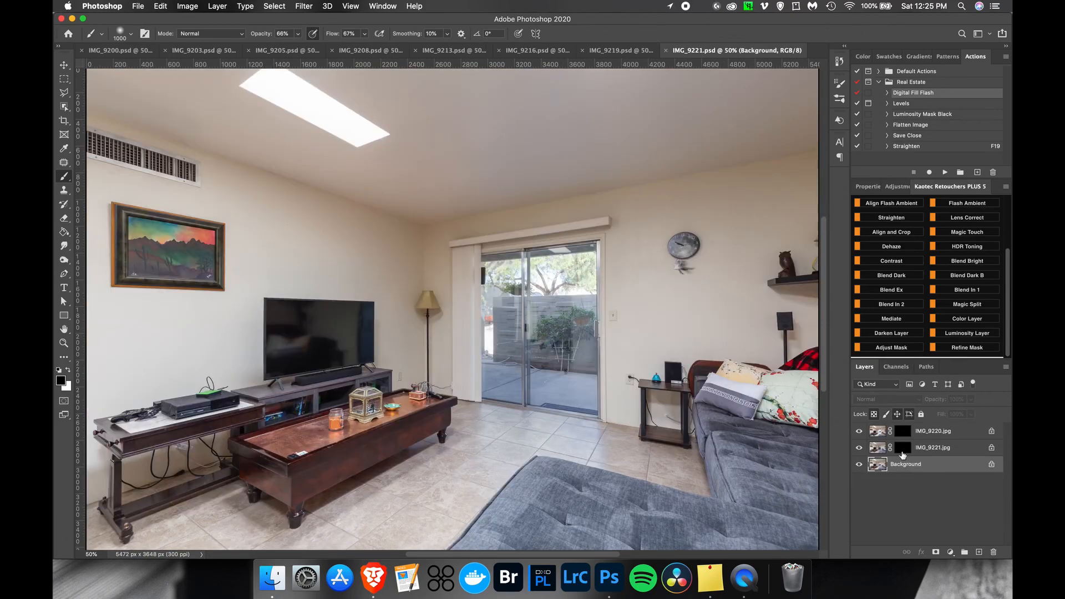
Paint IMG_9221.jpg's mask in white over the clock wall, side table area and sliding glass door.
left_click(903, 449)
key("x")
left_click_drag(713, 261, 685, 409)
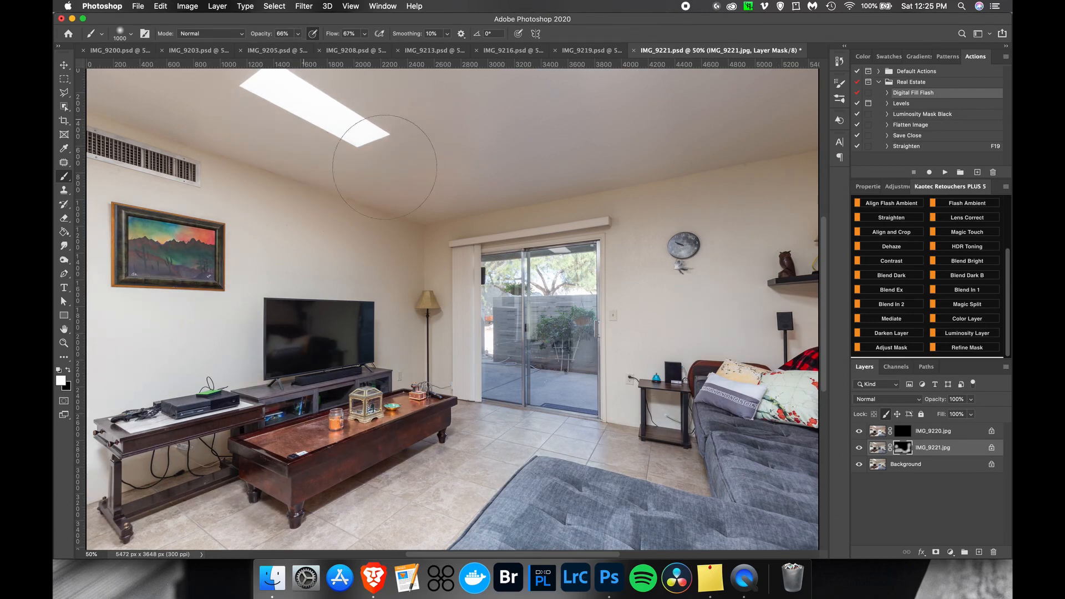
mouse_move(515, 304)
left_mouse_down()
mouse_move(562, 360)
mouse_move(571, 390)
mouse_move(513, 280)
left_mouse_up()
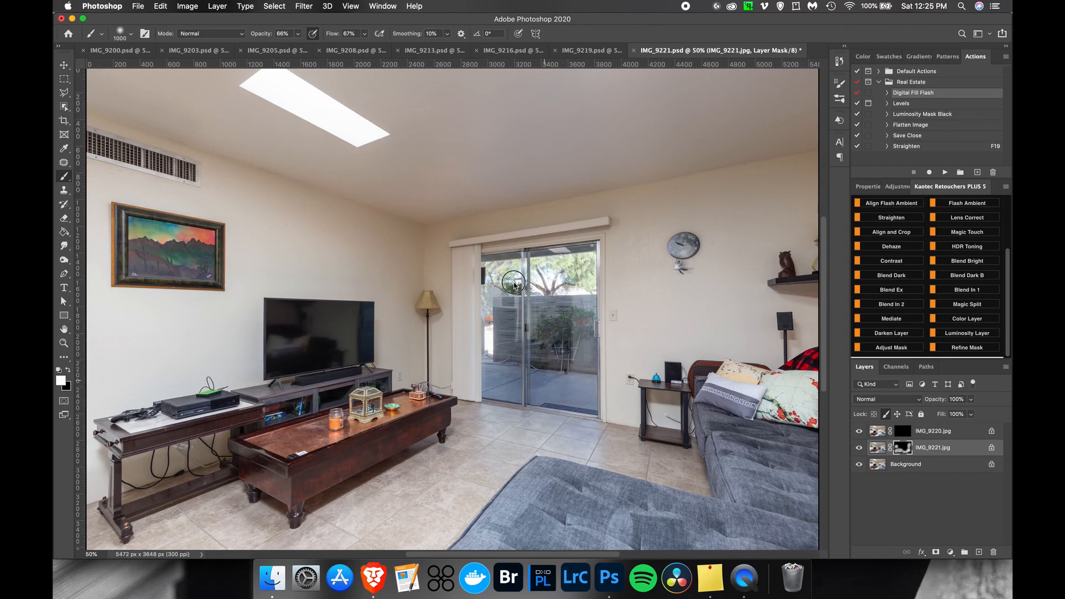
Turn IMG_9220.jpg into a Luminosity Layer, paint its mask in white over the walls, coffee table, sliding door and floor, and save the file.
left_click_drag(949, 450, 942, 430)
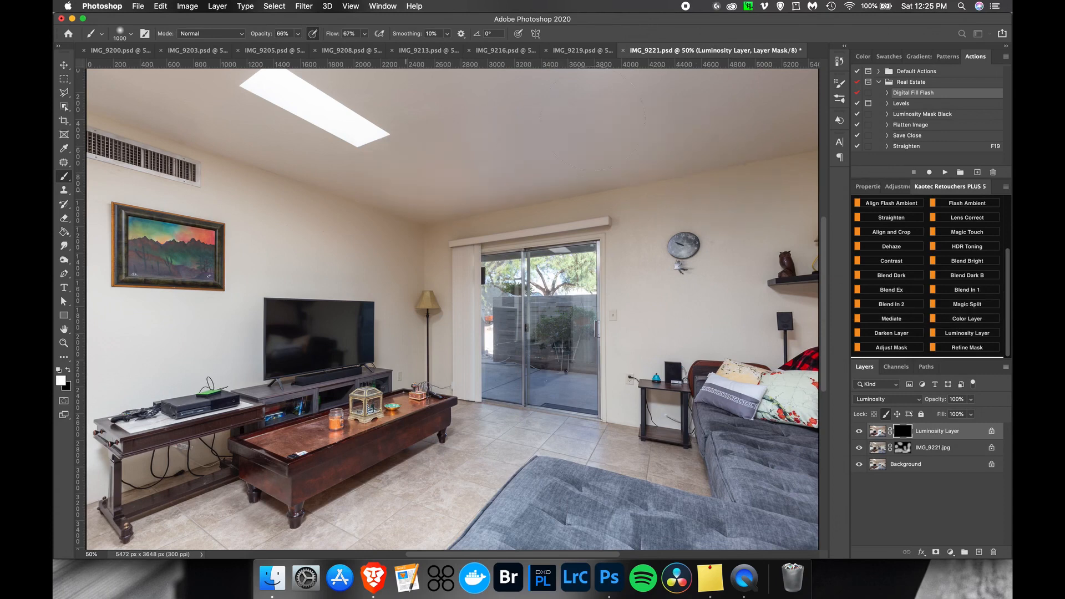
mouse_move(461, 233)
left_mouse_down()
mouse_move(554, 261)
mouse_move(682, 455)
mouse_move(788, 277)
mouse_move(499, 521)
mouse_move(277, 505)
mouse_move(129, 475)
left_mouse_up()
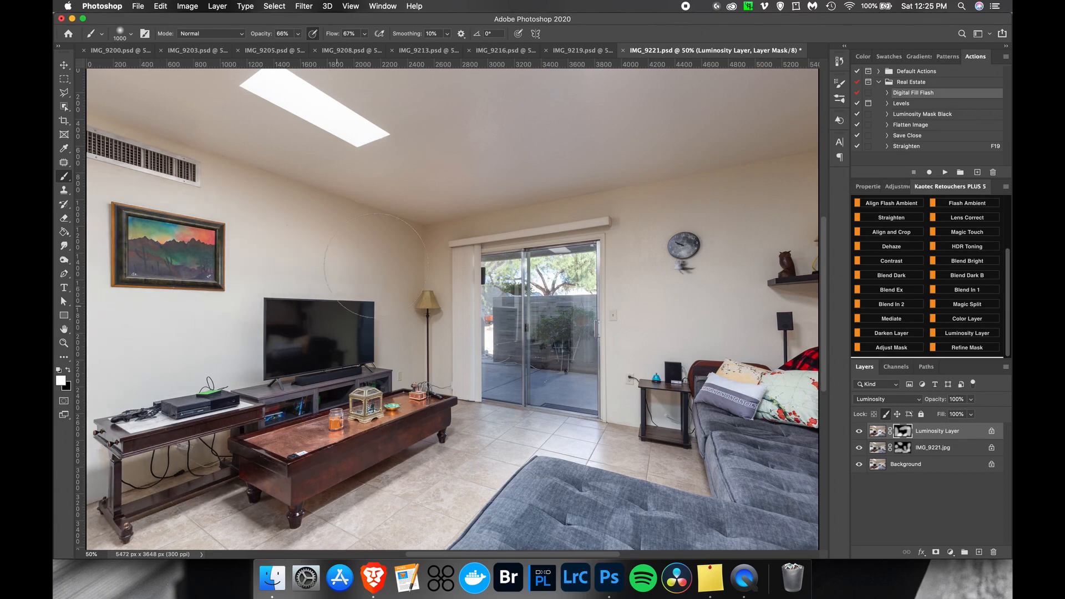
left_click_drag(278, 442, 340, 228)
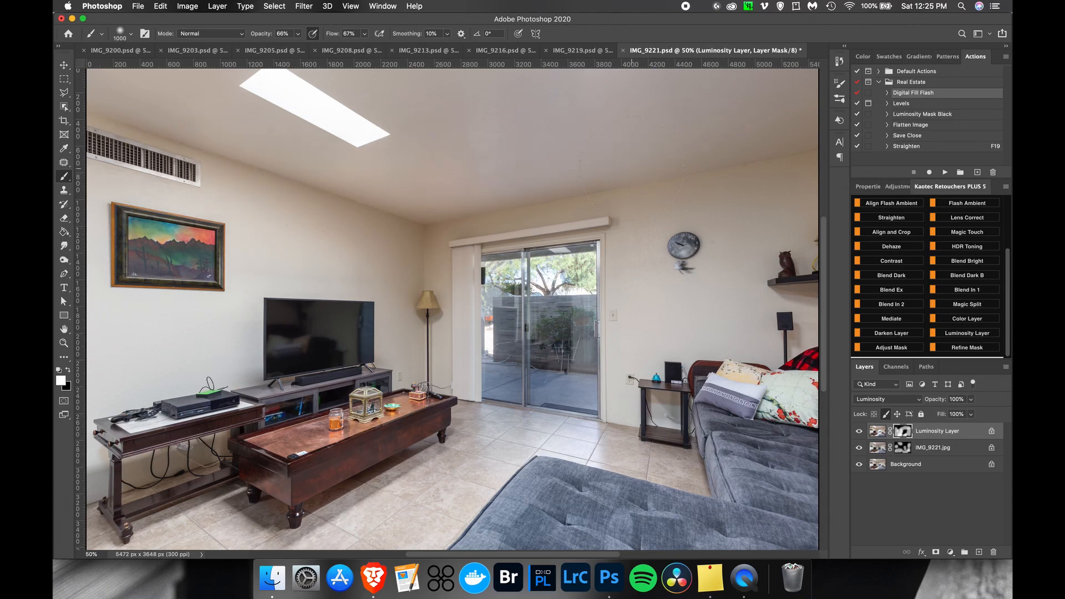
mouse_move(555, 302)
left_mouse_down()
mouse_move(577, 305)
mouse_move(555, 389)
mouse_move(500, 333)
mouse_move(632, 383)
left_mouse_up()
mouse_move(541, 398)
left_mouse_down()
mouse_move(558, 404)
mouse_move(555, 294)
mouse_move(502, 283)
left_mouse_up()
left_click(506, 433)
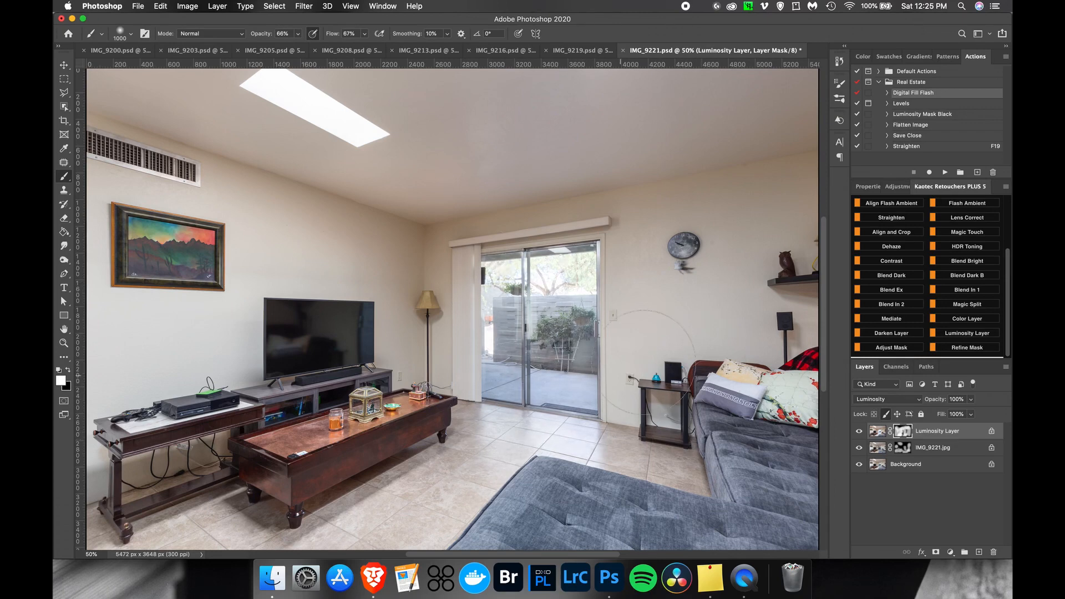
key("super+s")
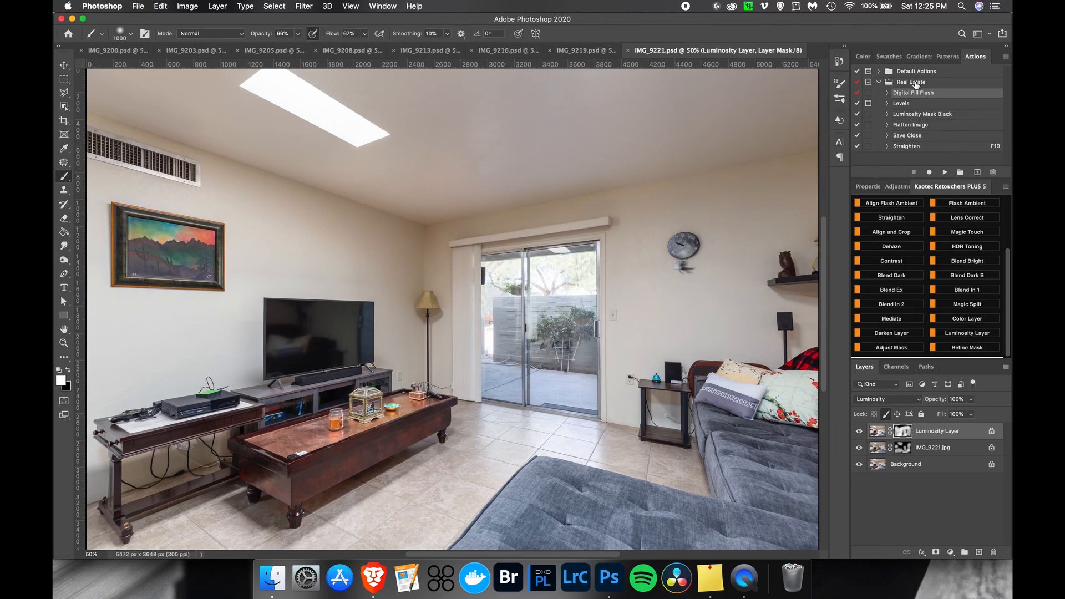
Run the Digital Fill Flash action, paint the Digifill mask in white across the ceiling, and save and close IMG_9221.psd.
left_click(945, 173)
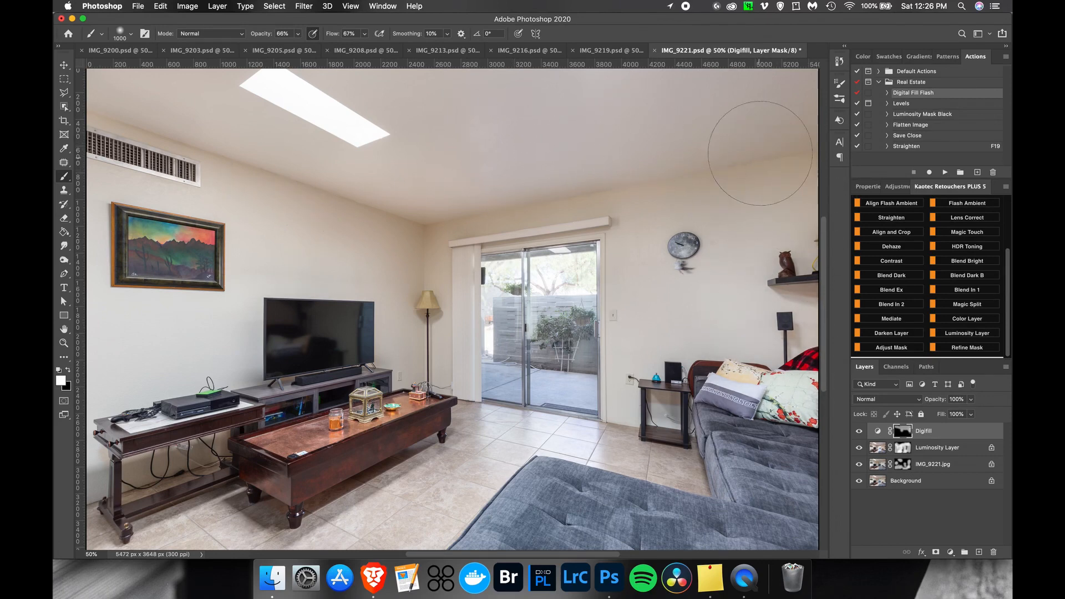
key("super+s")
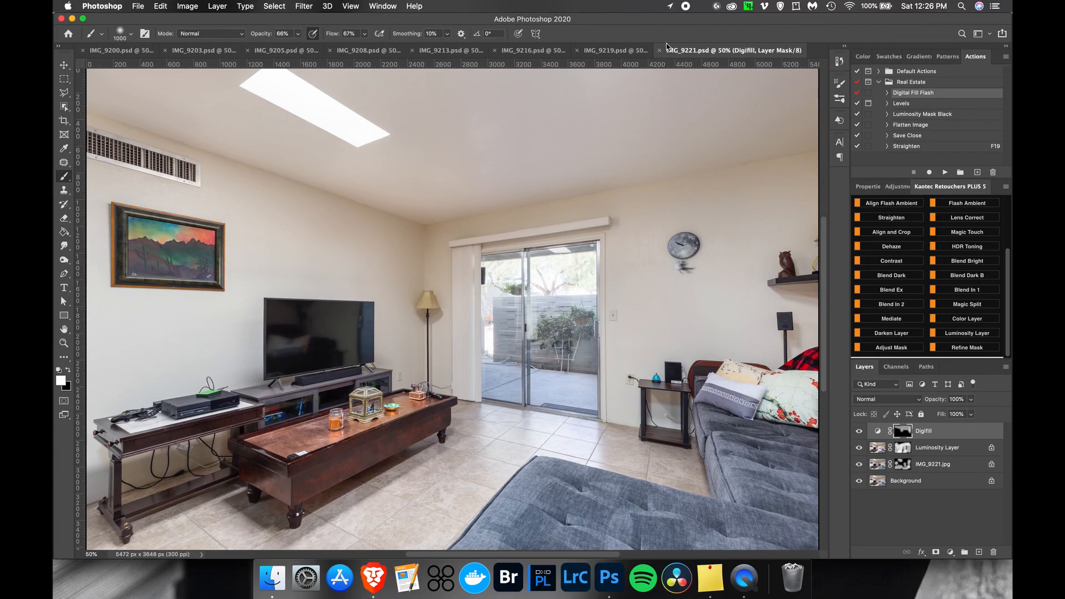
left_click(659, 51)
Paint IMG_9219.jpg's mask in white over the television, its console and the adjoining wall.
left_click(902, 448)
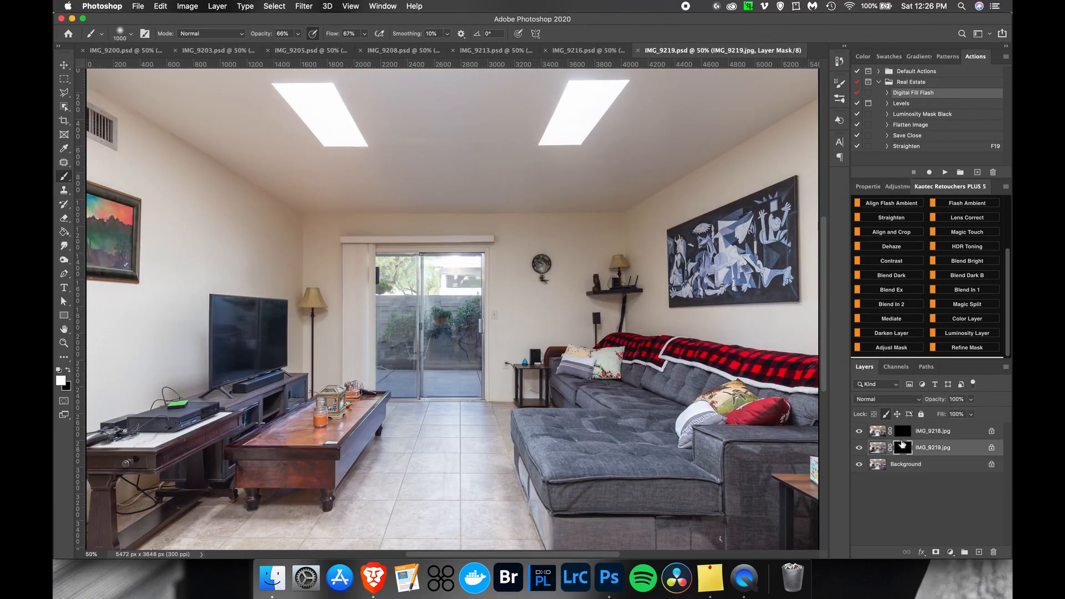
mouse_move(225, 399)
left_mouse_down()
mouse_move(218, 334)
mouse_move(215, 344)
left_mouse_up()
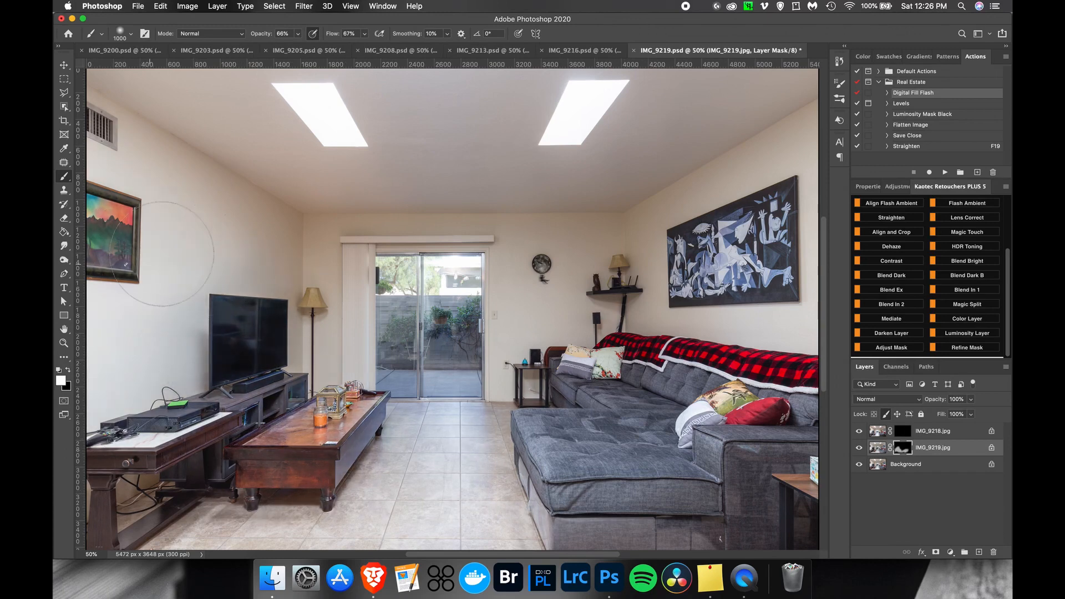
Paint white on the IMG_9219.jpg layer mask over the sliding door area and the Guernica painting wall.
left_click_drag(388, 278, 517, 333)
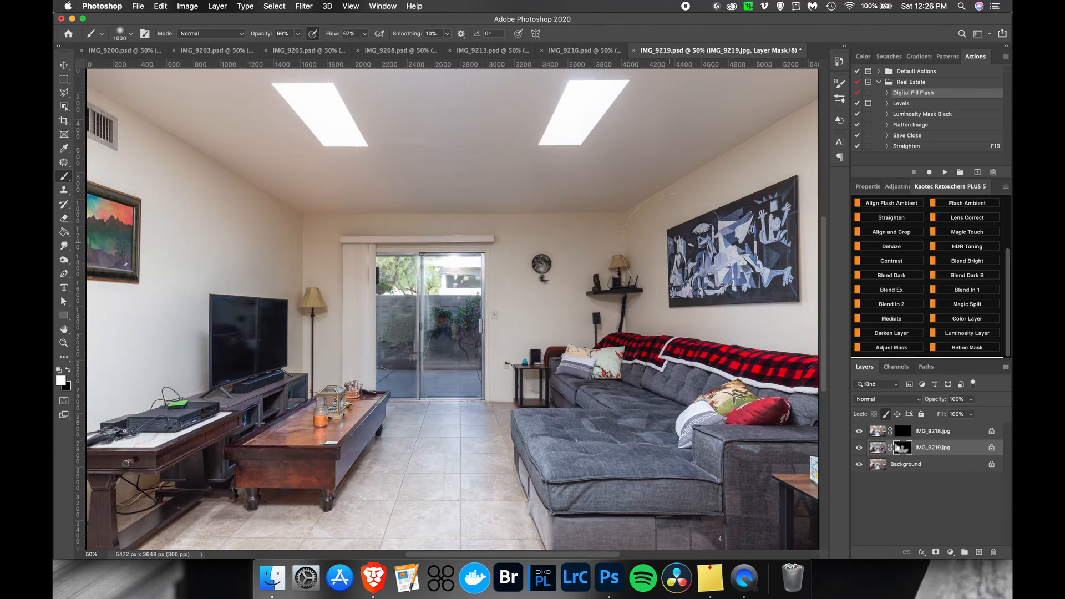
left_click_drag(742, 261, 749, 306)
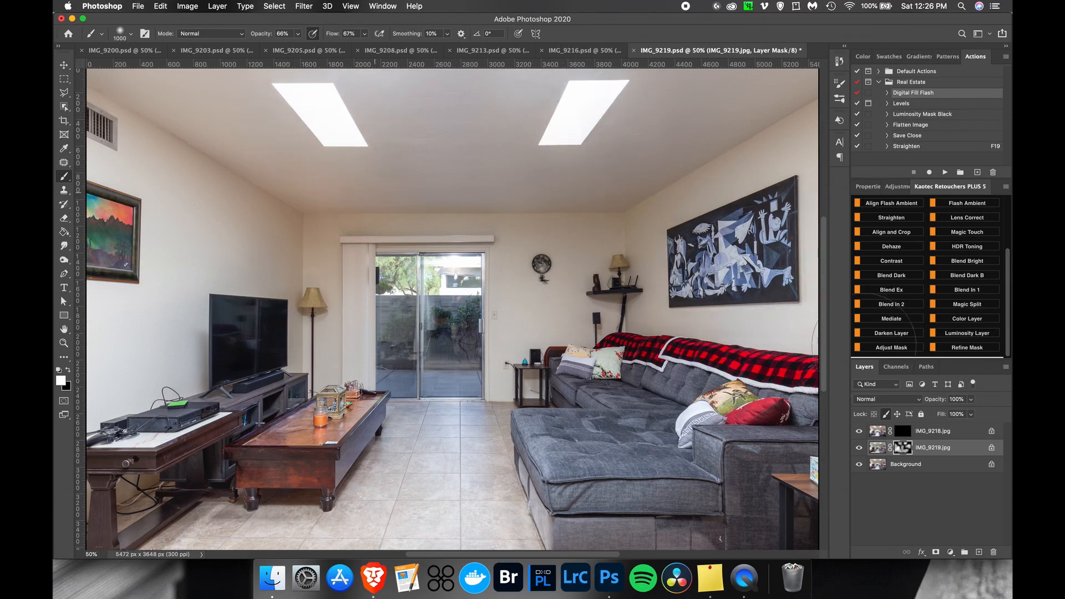
Convert the IMG_9218.jpg layer to a Luminosity Layer and paint its mask over the sofa, coffee table, floor and sliding door.
left_click(985, 333)
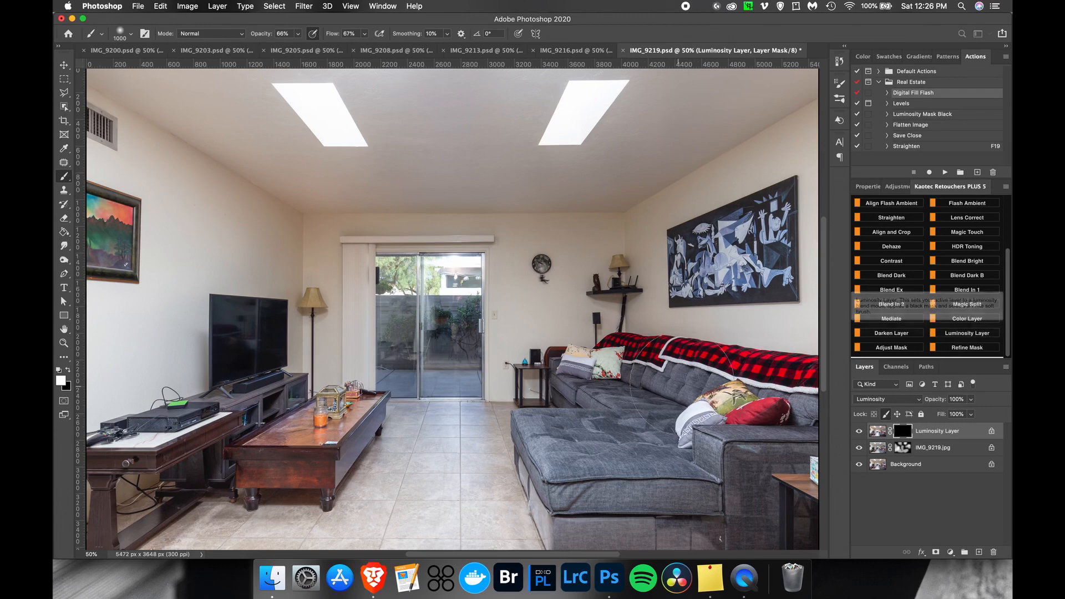
mouse_move(554, 445)
left_mouse_down()
mouse_move(754, 494)
mouse_move(695, 526)
mouse_move(535, 494)
mouse_move(472, 392)
mouse_move(718, 222)
mouse_move(770, 425)
left_mouse_up()
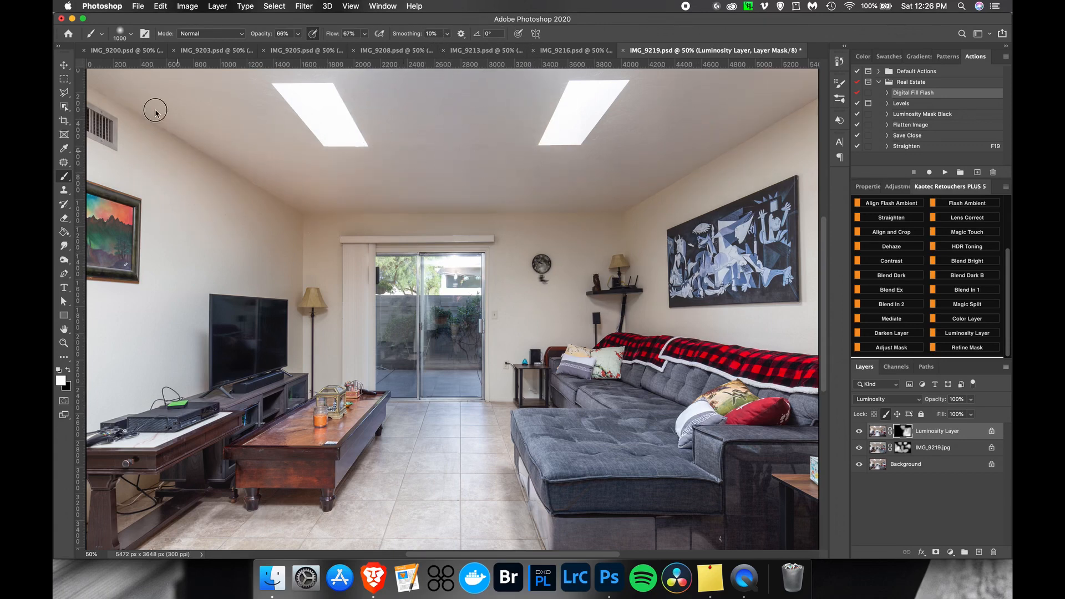
mouse_move(340, 471)
left_mouse_down()
mouse_move(439, 488)
mouse_move(360, 472)
mouse_move(322, 482)
mouse_move(388, 422)
mouse_move(422, 360)
mouse_move(414, 314)
mouse_move(463, 355)
left_mouse_up()
key("x")
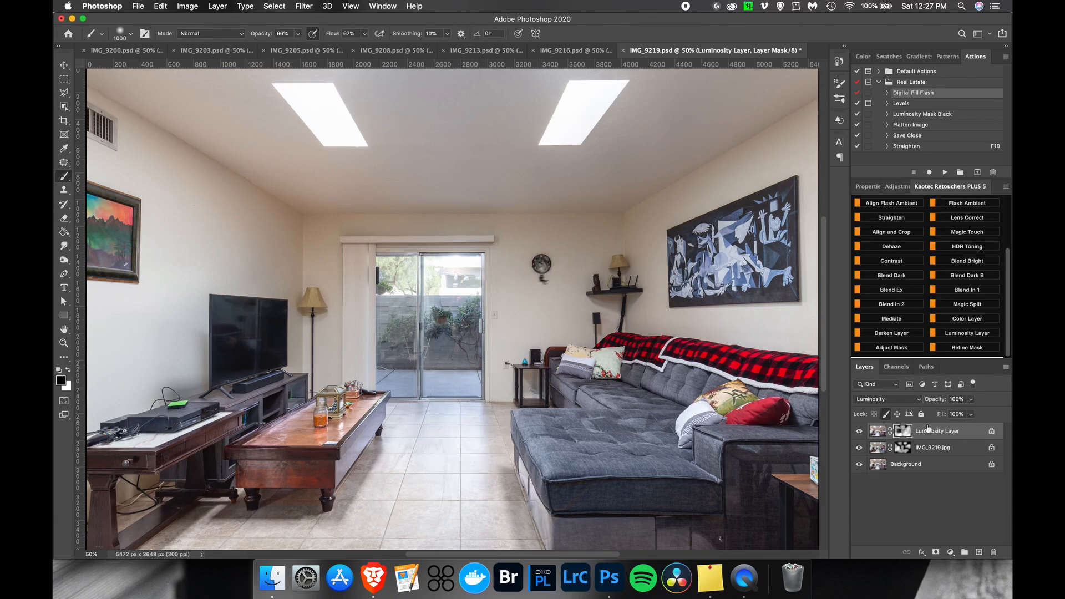
Switch the Retouchers tools from Expo Blend to the Misc Tools set within Manipulation.
scroll(884, 231, "up", 5)
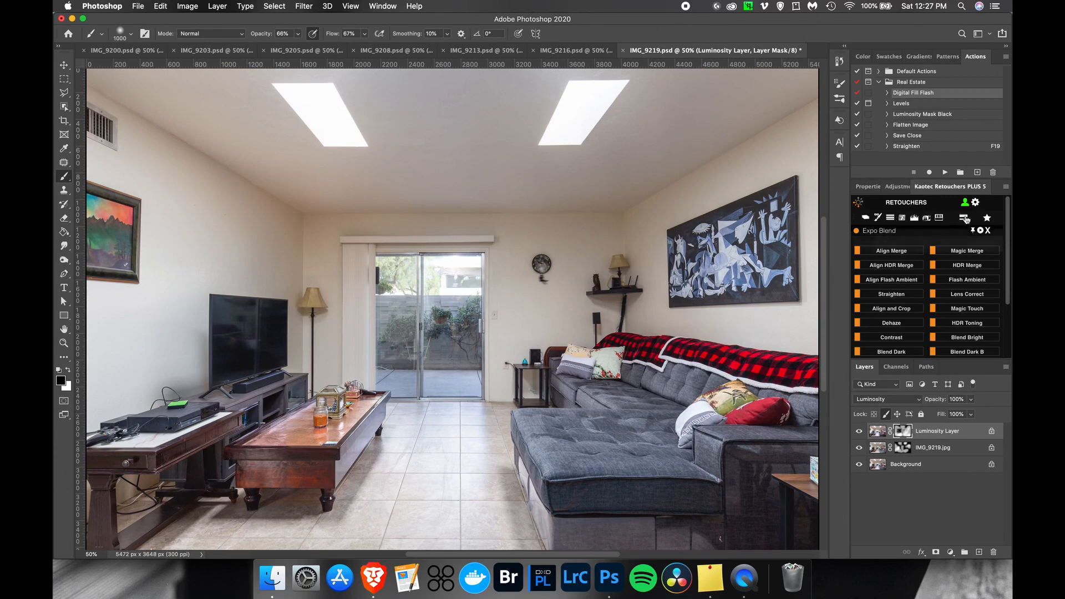
left_click(988, 230)
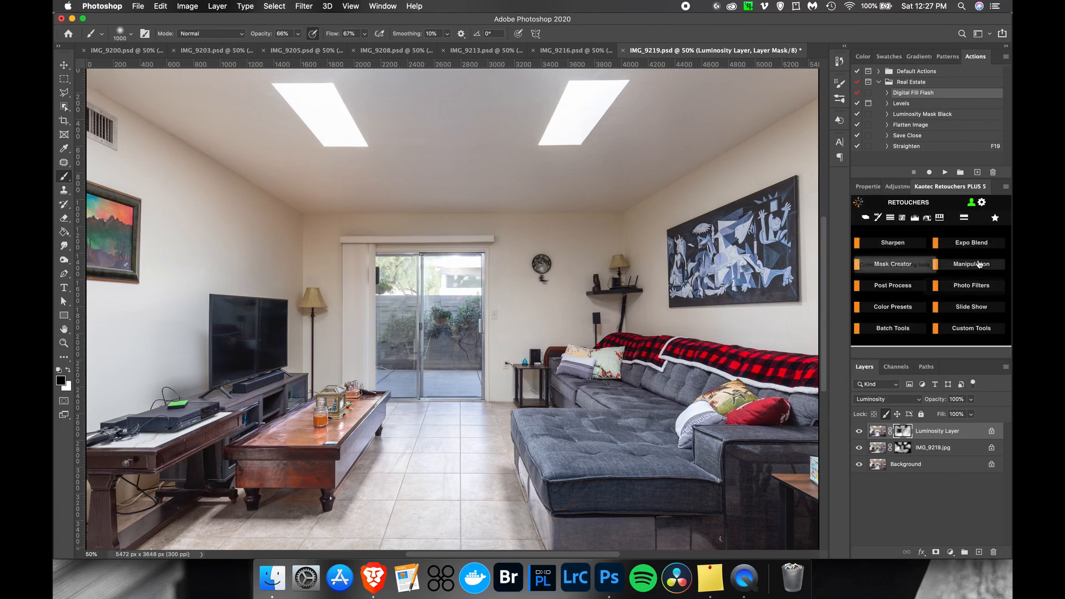
left_click(986, 268)
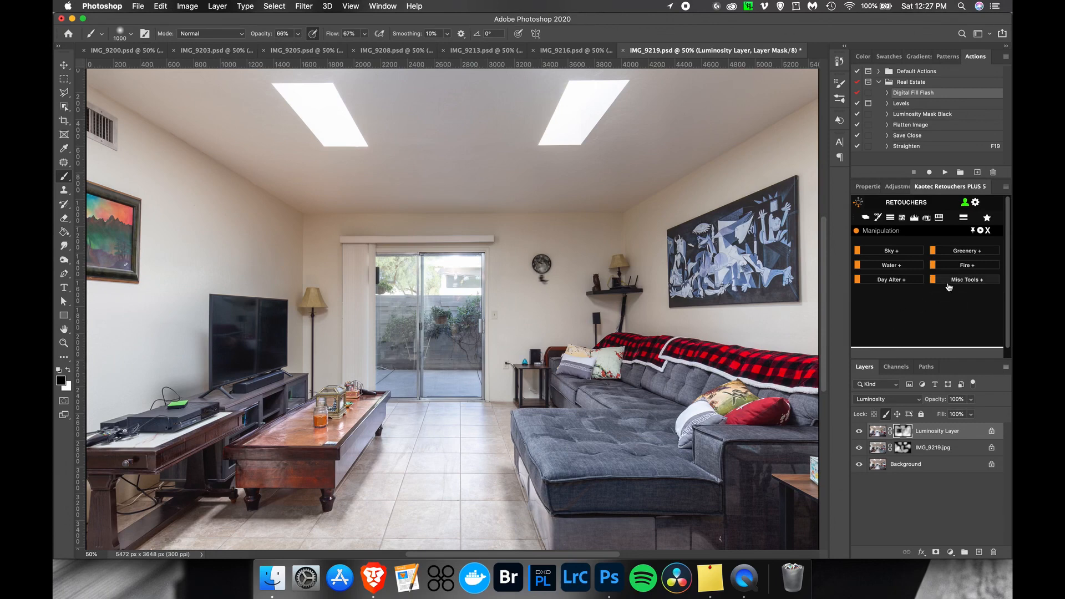
left_click(956, 280)
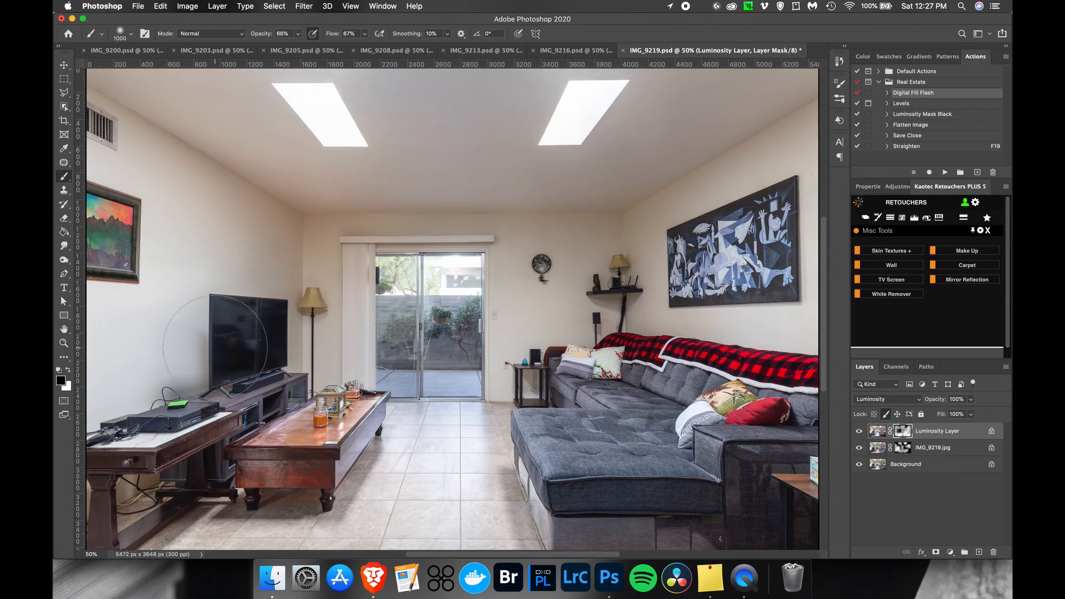
Outline the television's screen with the Polygonal Lasso and apply the TV Screen effect to the selection.
scroll(216, 347, "up", 10)
scroll(214, 346, "up", 5)
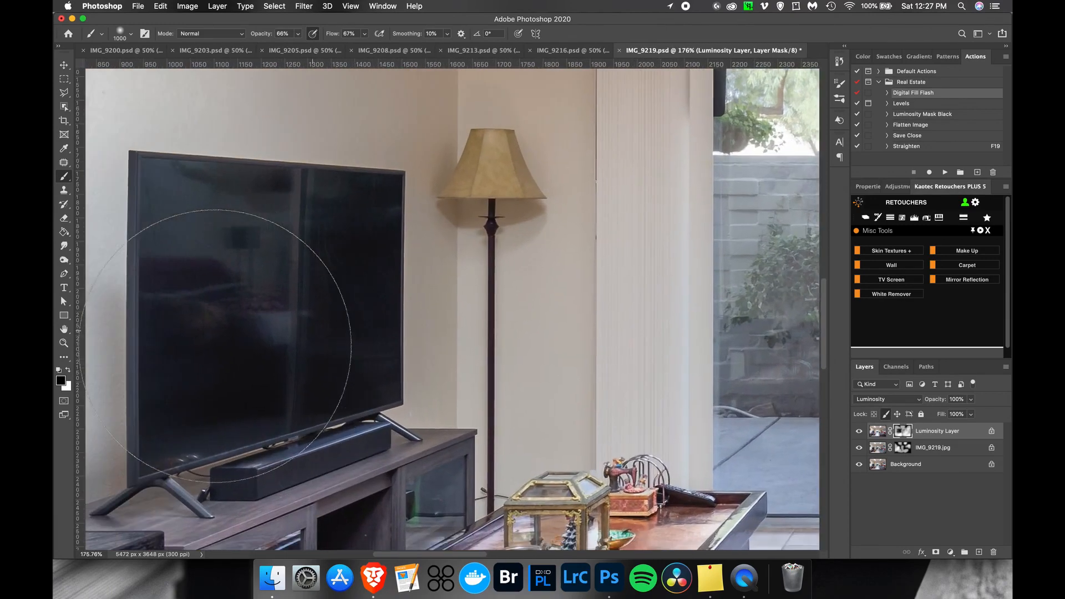
key("l")
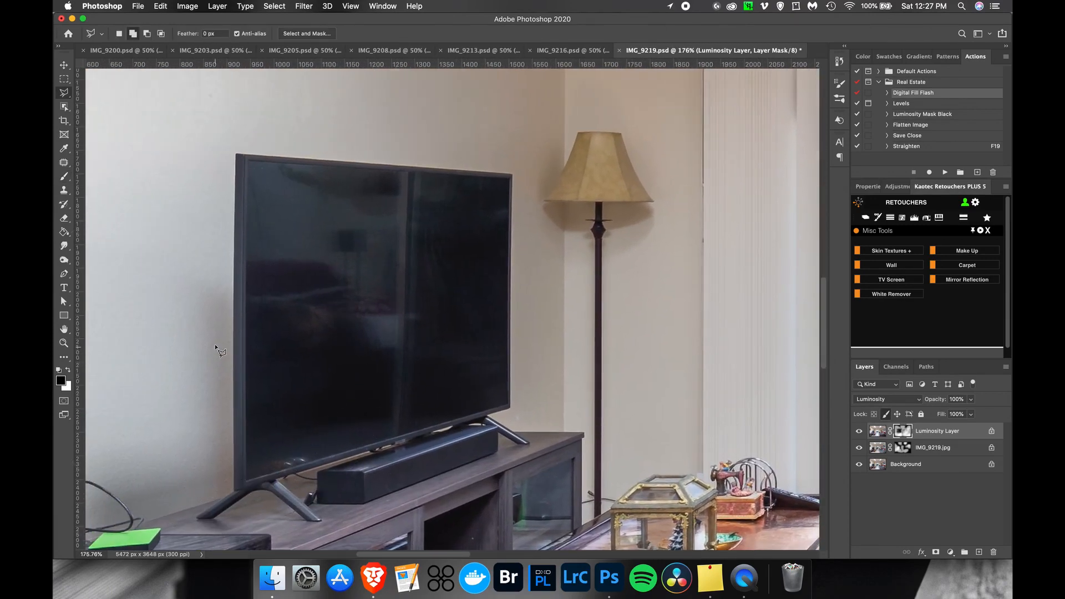
left_click(248, 161)
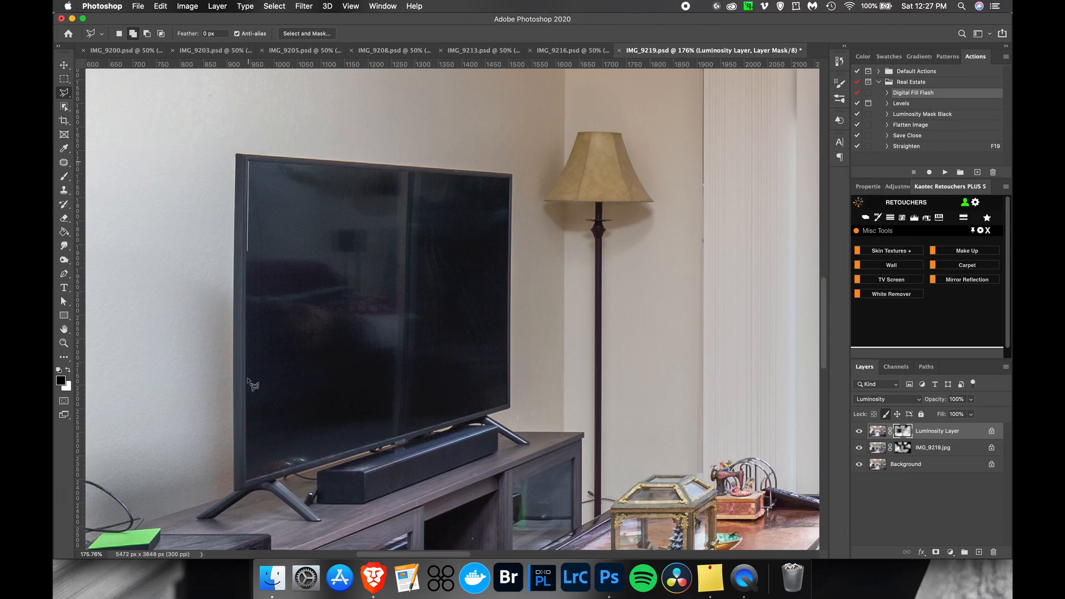
left_click(247, 481)
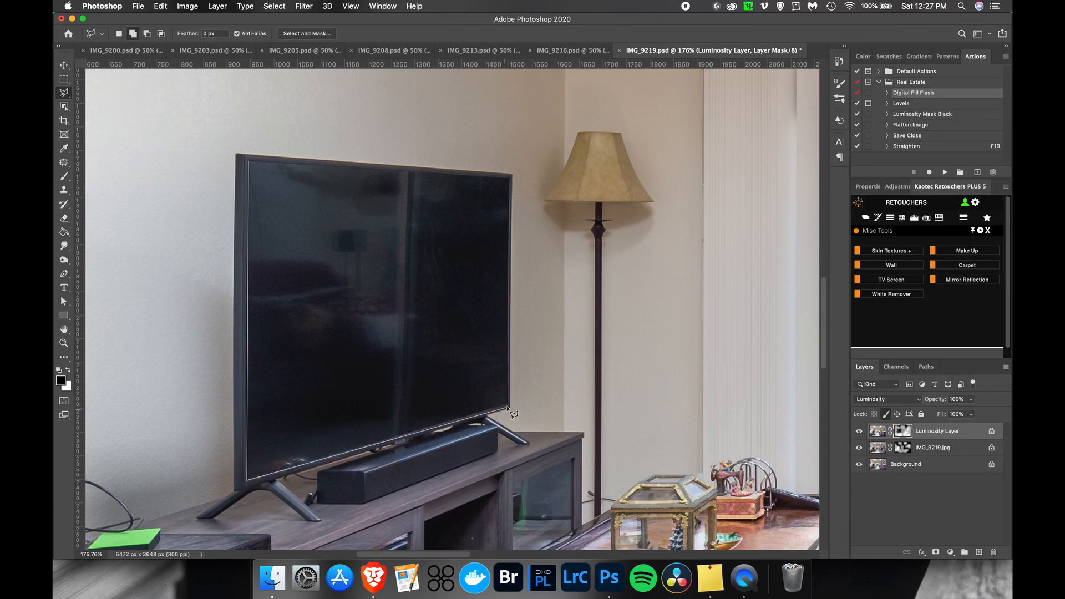
left_click(509, 179)
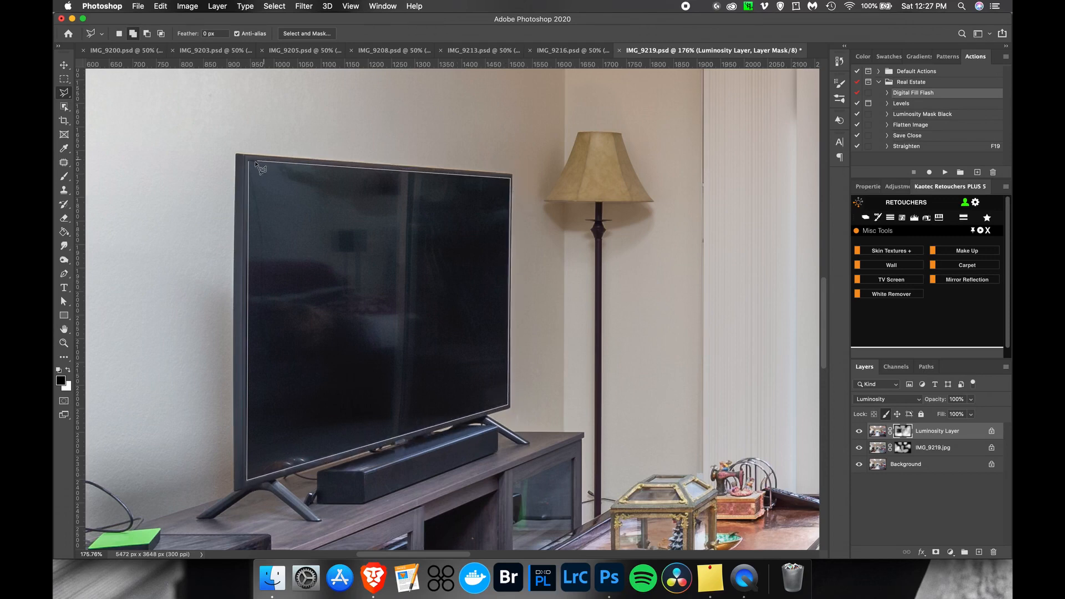
left_click(249, 161)
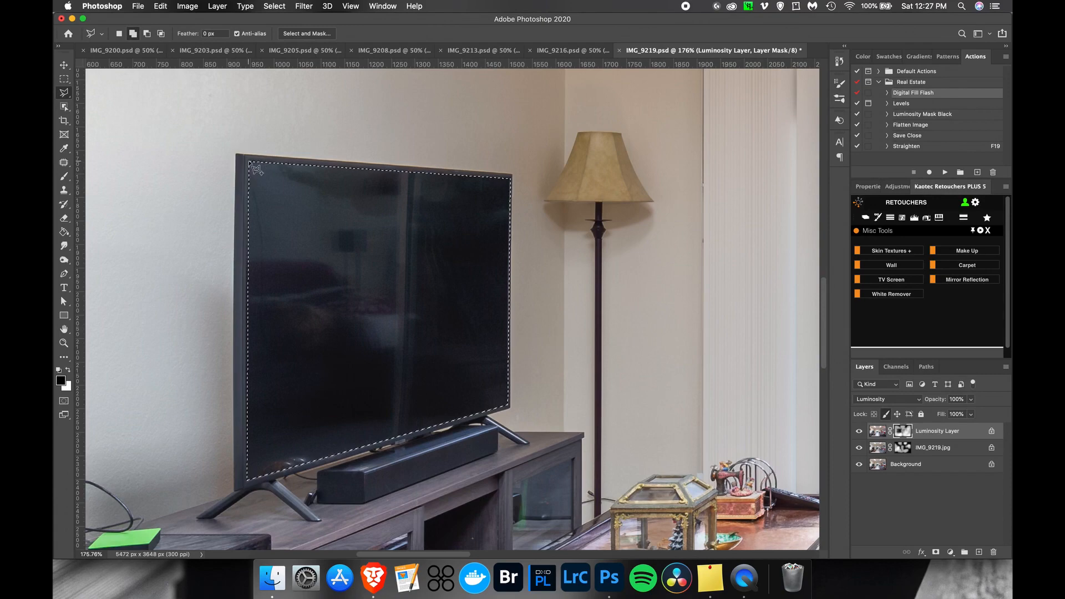
left_click(895, 280)
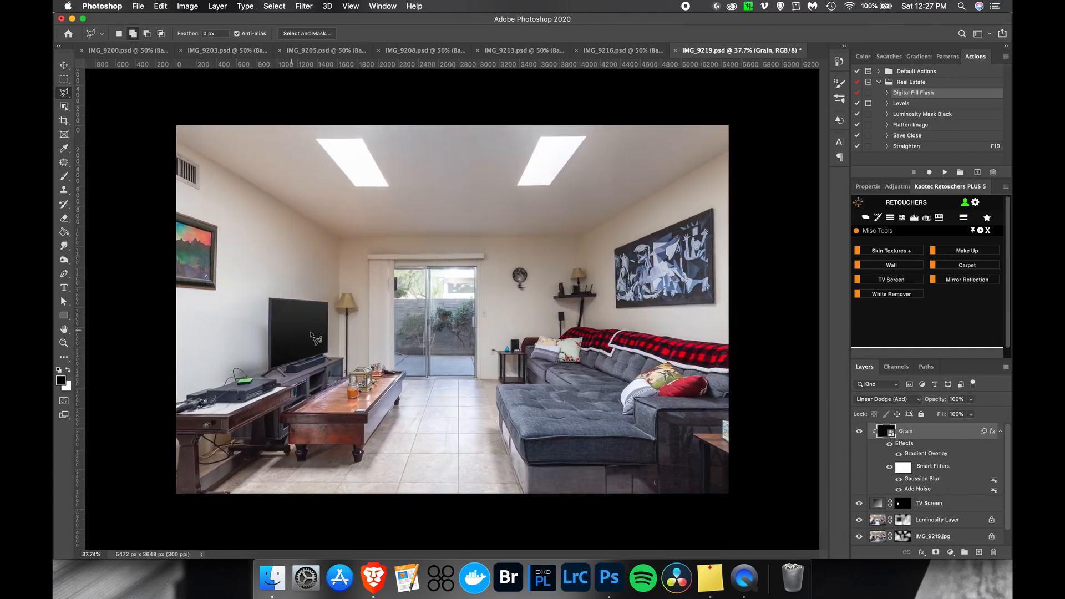
Lower the Grain layer's opacity and set the TV Screen layer's opacity to 76%.
left_click(972, 400)
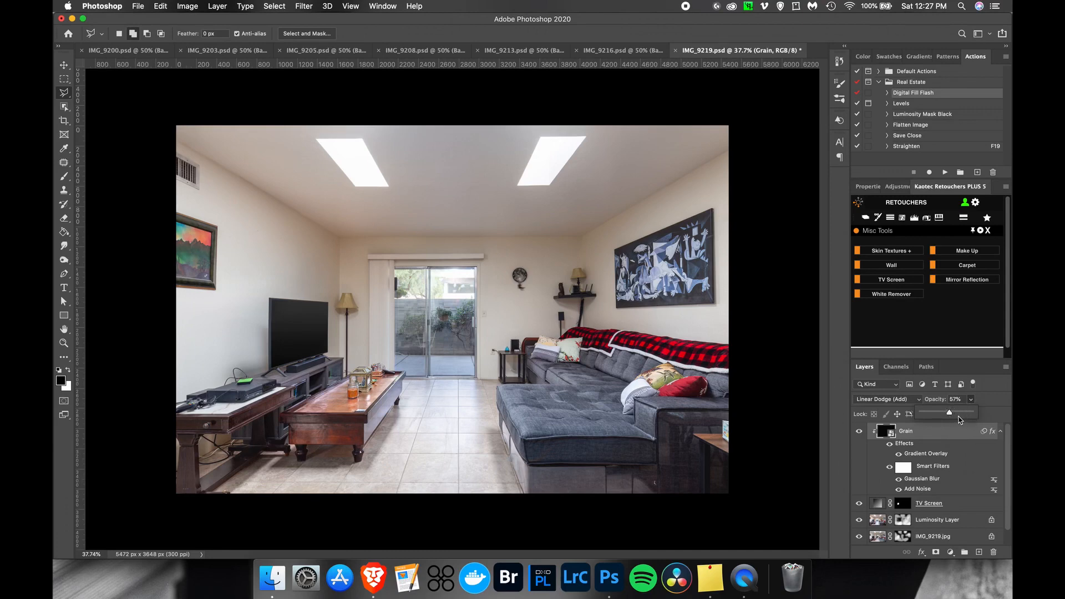
left_click_drag(950, 417, 933, 415)
left_click(963, 499)
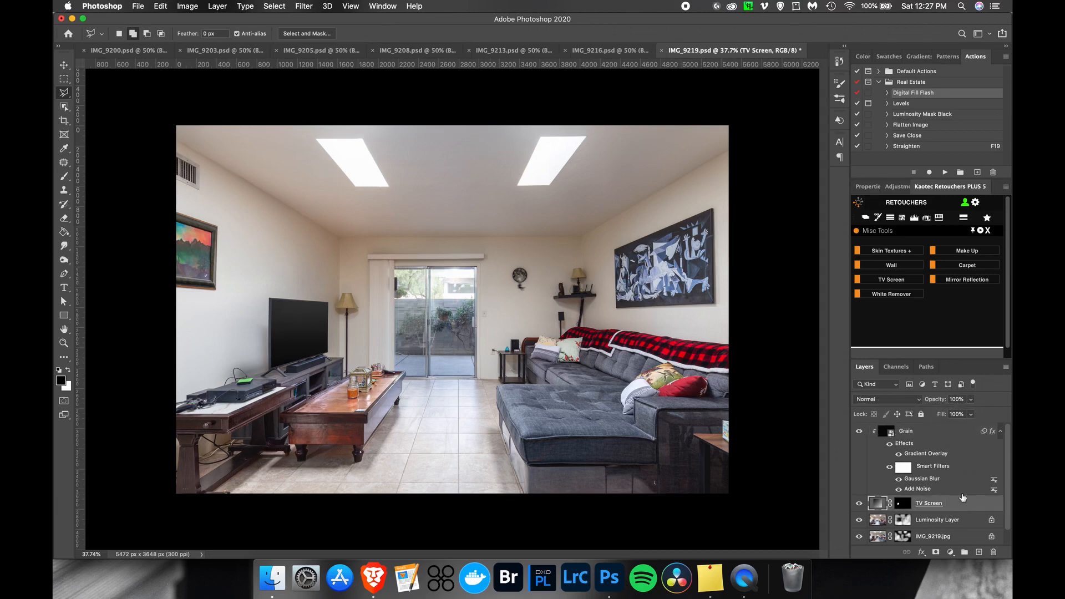
left_click(971, 400)
left_click_drag(971, 414, 963, 416)
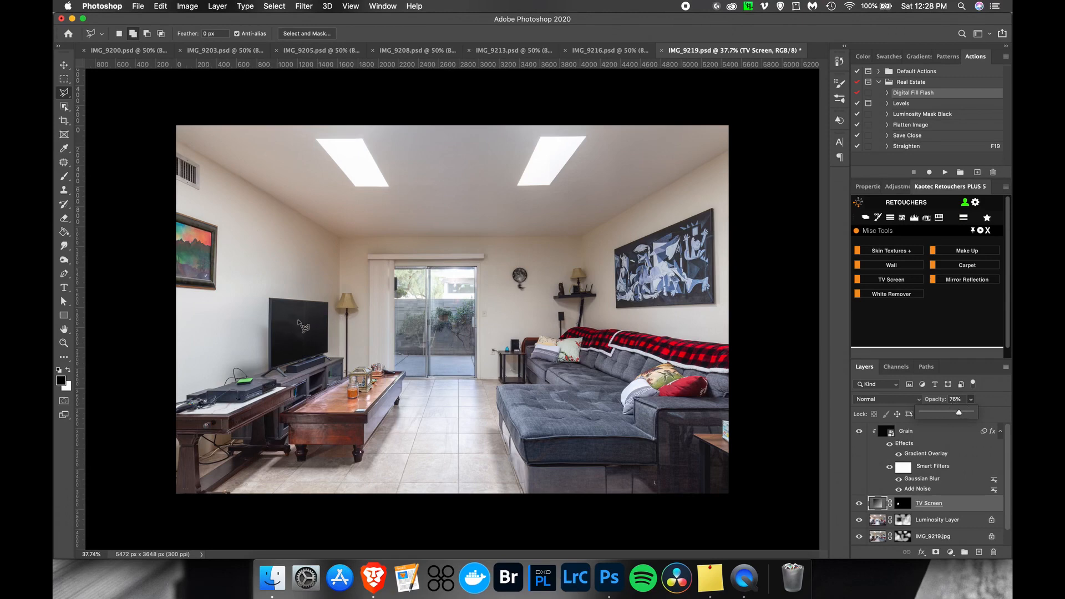
Toggle the visibility of the Grain and TV Screen layers to compare the effect, and save and close IMG_9219.psd.
left_click(858, 432)
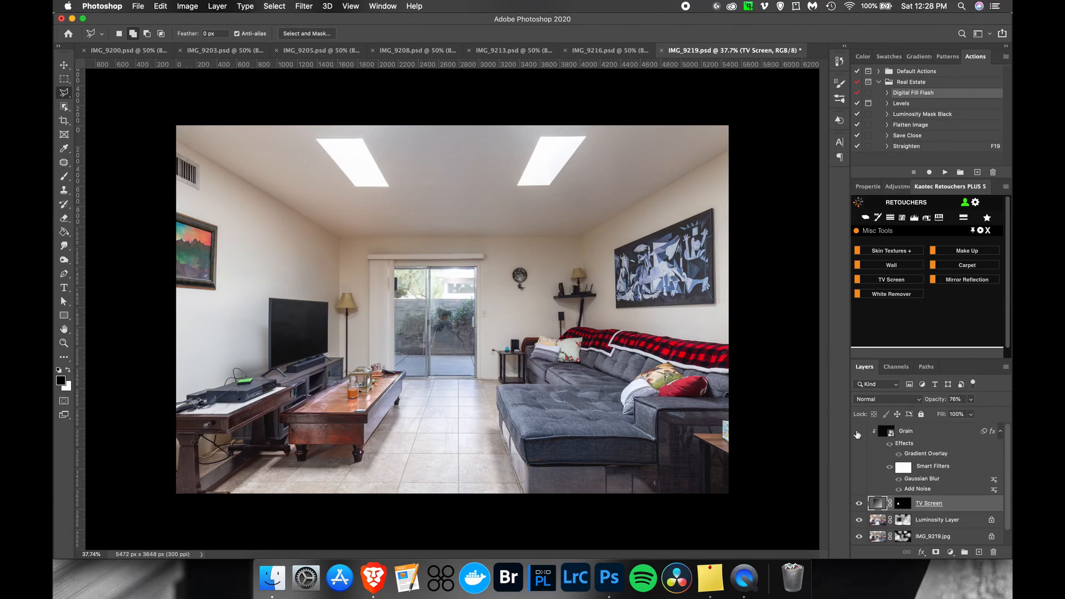
left_click(860, 504)
left_click(859, 504)
key("super+s")
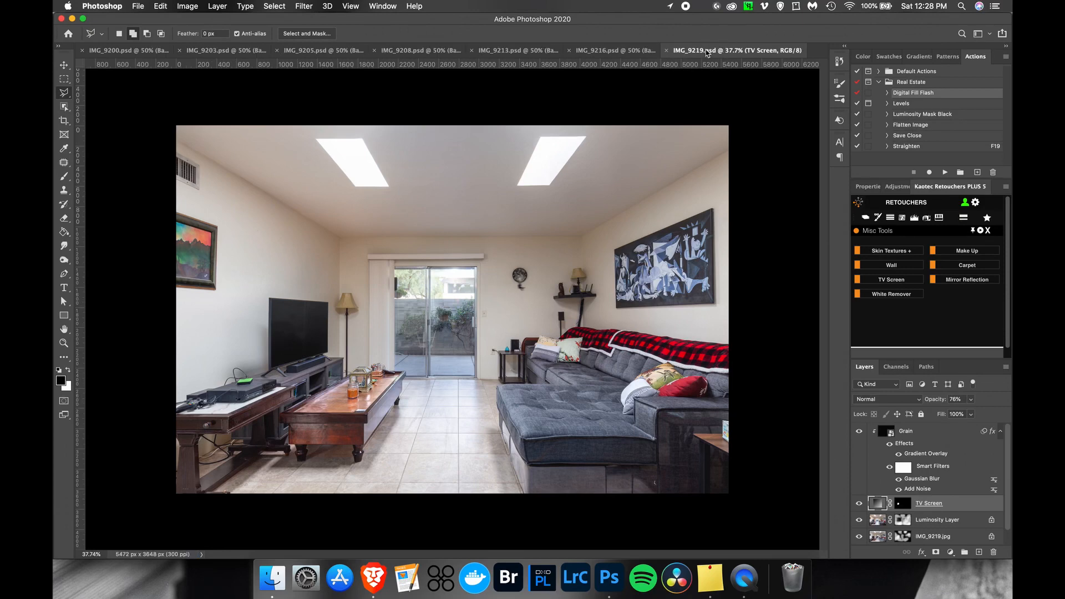
left_click(666, 51)
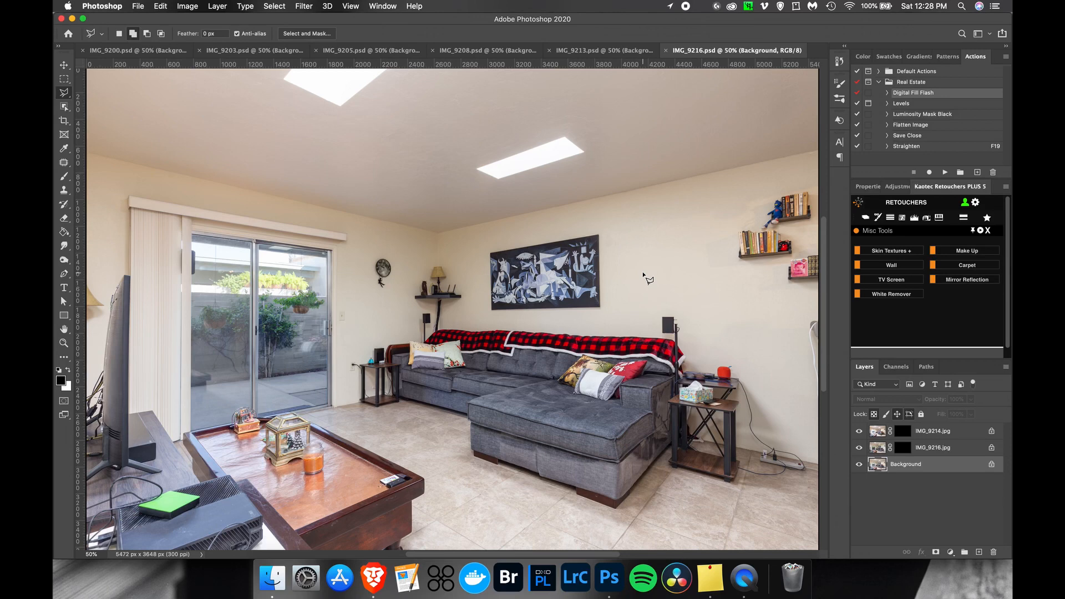
Paint white with the Brush on the IMG_9216.jpg layer mask over the walls, sofa, coffee table, floor and sliding door.
left_click(903, 448)
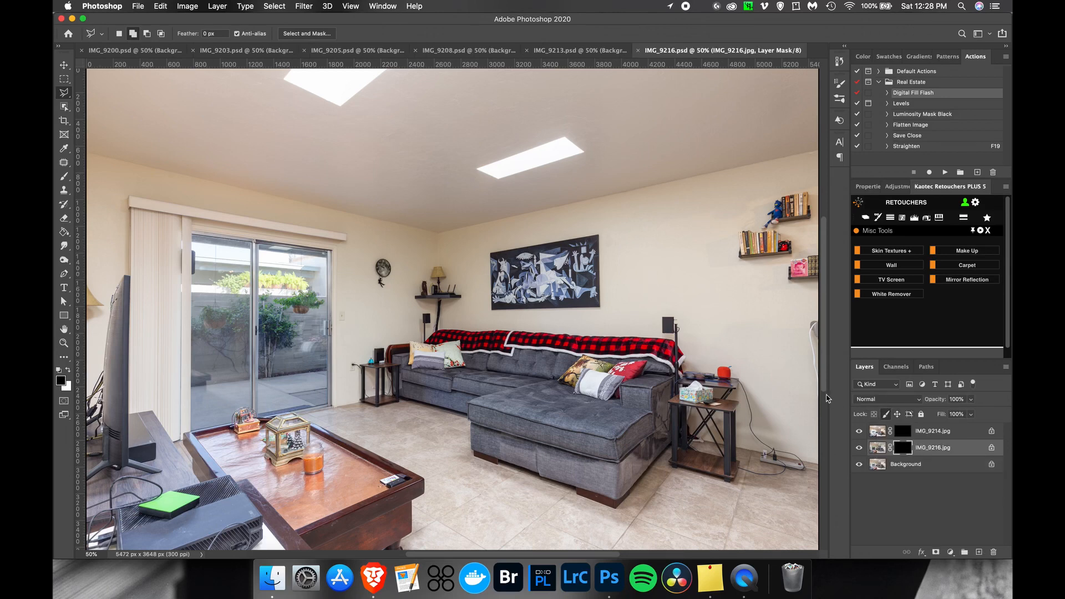
key("b")
left_click_drag(693, 306, 721, 351)
key("x")
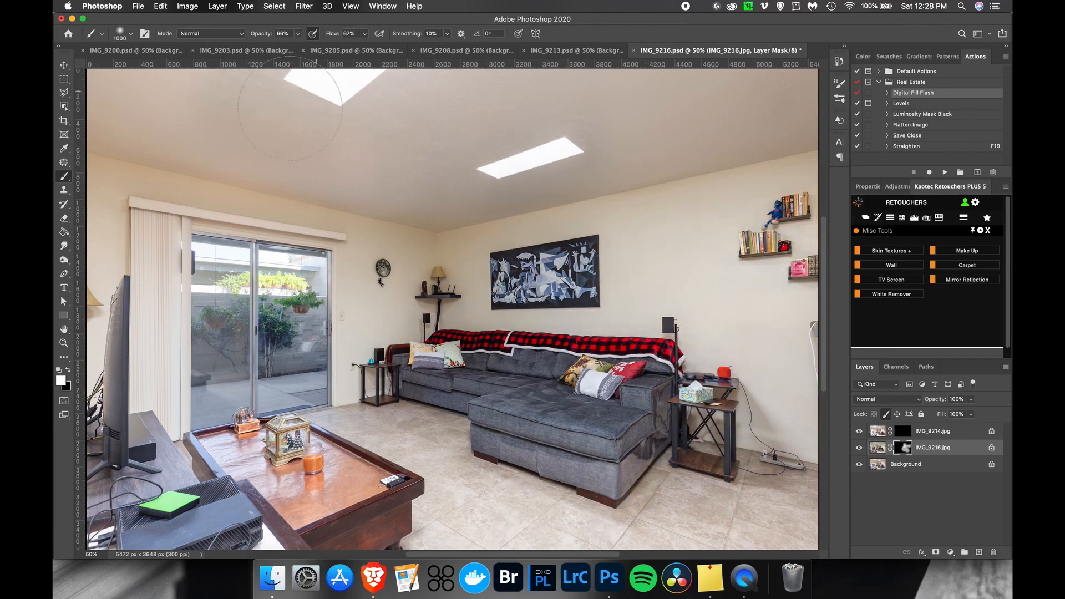
mouse_move(100, 267)
left_mouse_down()
mouse_move(114, 383)
mouse_move(100, 471)
mouse_move(94, 389)
mouse_move(81, 450)
mouse_move(155, 405)
mouse_move(188, 500)
mouse_move(267, 466)
mouse_move(417, 521)
mouse_move(391, 508)
mouse_move(494, 505)
mouse_move(660, 469)
mouse_move(702, 546)
left_mouse_up()
mouse_move(203, 272)
left_mouse_down()
mouse_move(222, 333)
mouse_move(306, 266)
mouse_move(297, 355)
left_mouse_up()
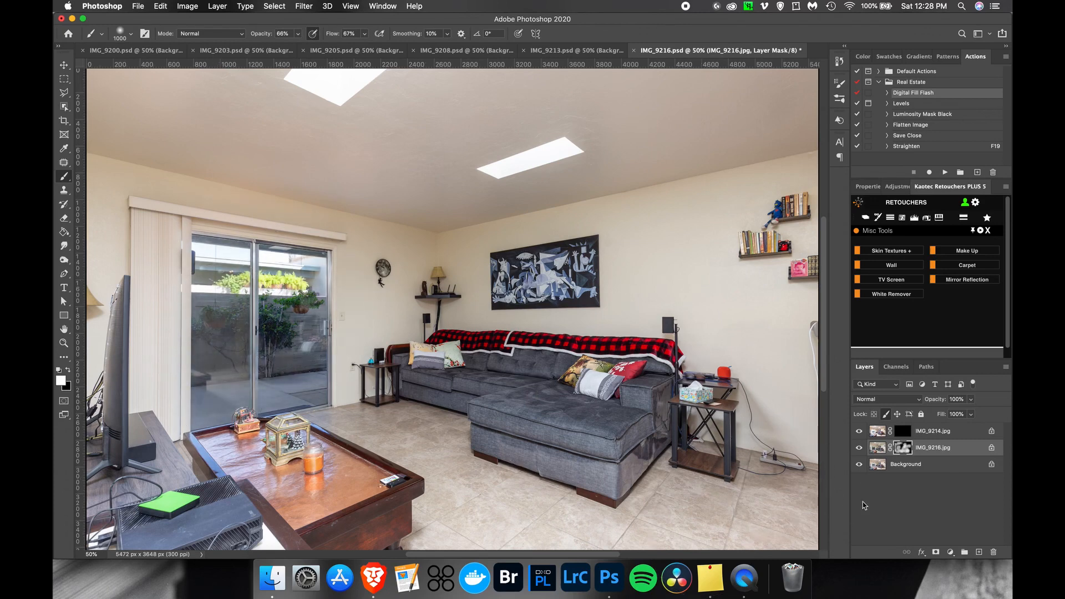
Convert the IMG_9214.jpg layer to a Luminosity Layer with the Expo Blend tools.
left_click(935, 434)
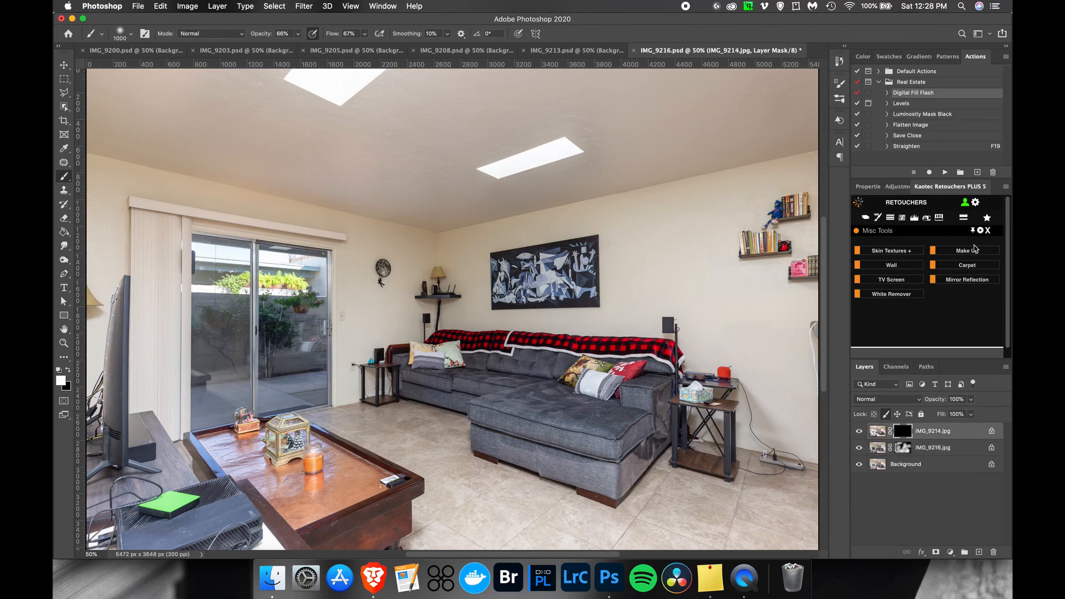
left_click(989, 230)
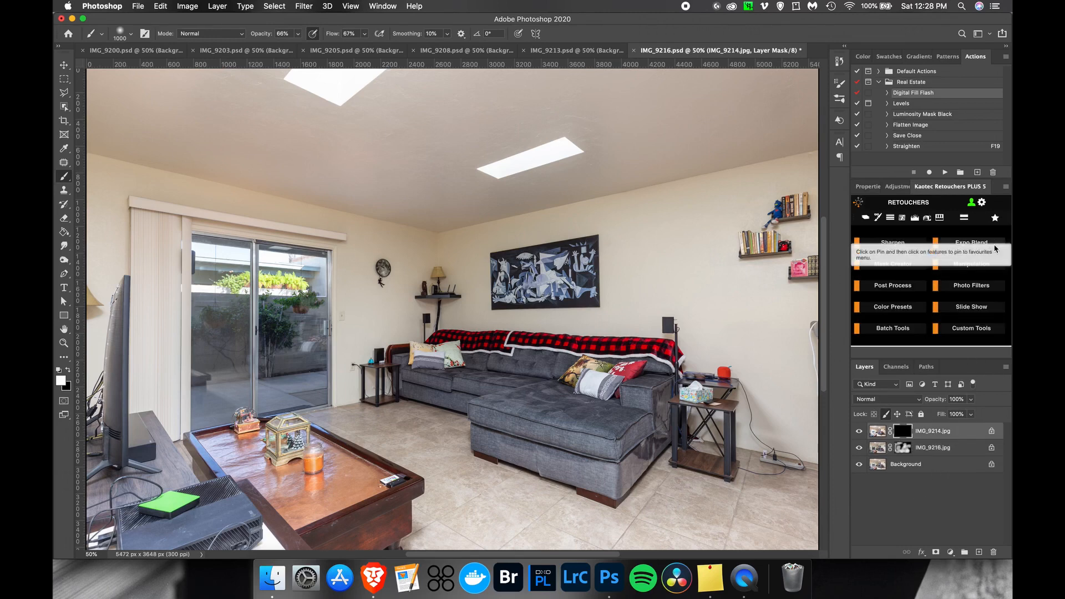
left_click(994, 244)
scroll(996, 330, "down", 3)
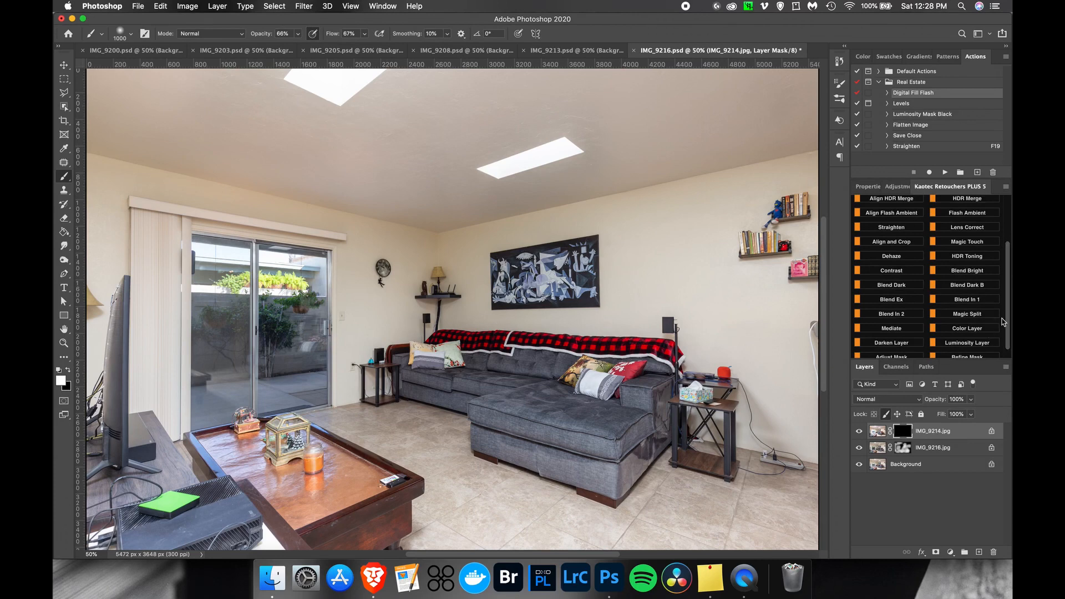
scroll(996, 330, "down", 1)
left_click(975, 333)
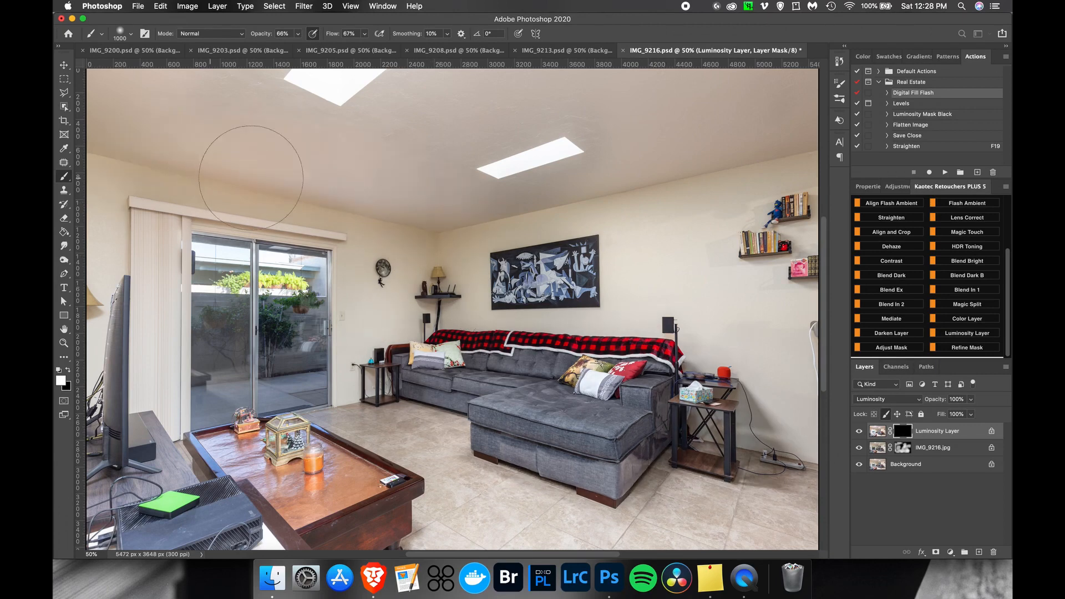
Paint white on the Luminosity Layer mask over the ceiling, sofa, floor, table and sliding door, and save and close IMG_9216.psd.
mouse_move(719, 84)
left_mouse_down()
mouse_move(500, 222)
mouse_move(671, 190)
mouse_move(456, 324)
mouse_move(299, 477)
mouse_move(206, 460)
mouse_move(433, 516)
mouse_move(322, 326)
mouse_move(222, 289)
mouse_move(145, 239)
mouse_move(122, 483)
mouse_move(233, 499)
mouse_move(627, 499)
left_mouse_up()
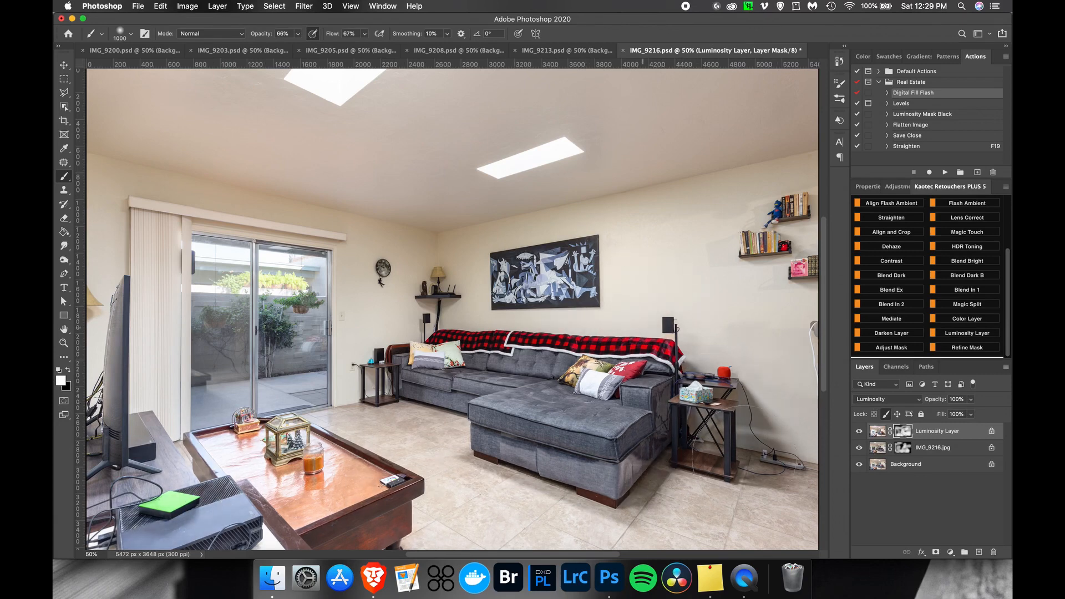
key("super+s")
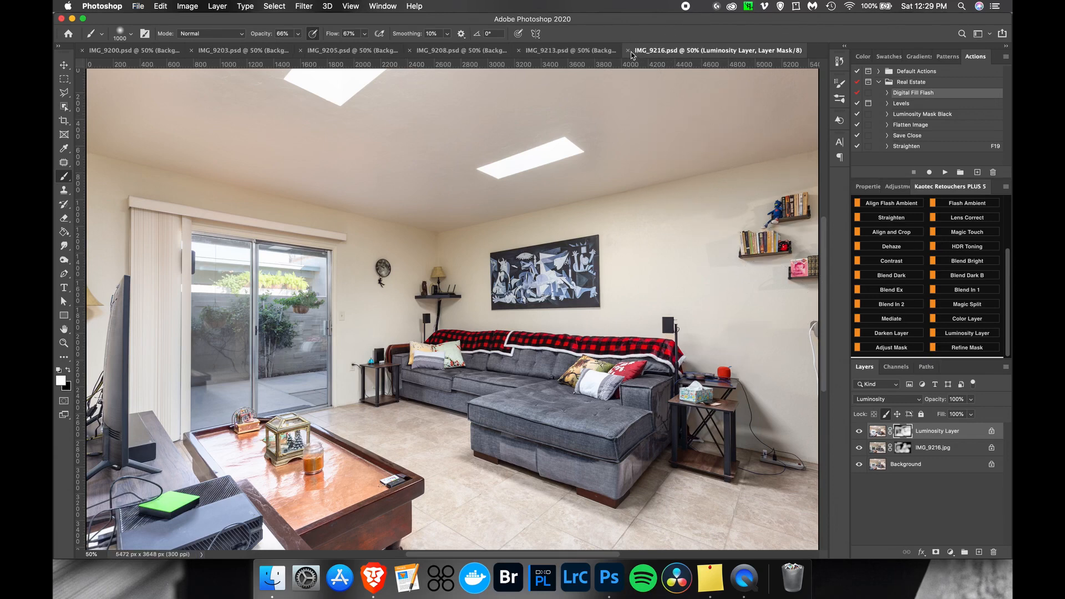
left_click(628, 50)
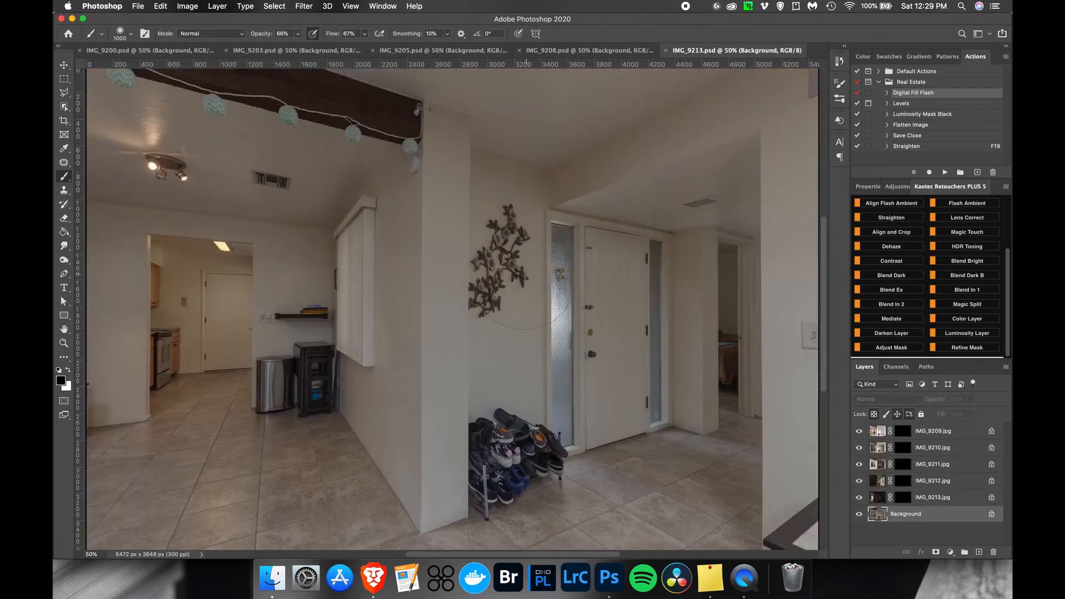
Unlock and delete the Background layer of IMG_9213.psd, and delete the layer masks of IMG_9213.jpg and IMG_9212.jpg.
left_click(992, 515)
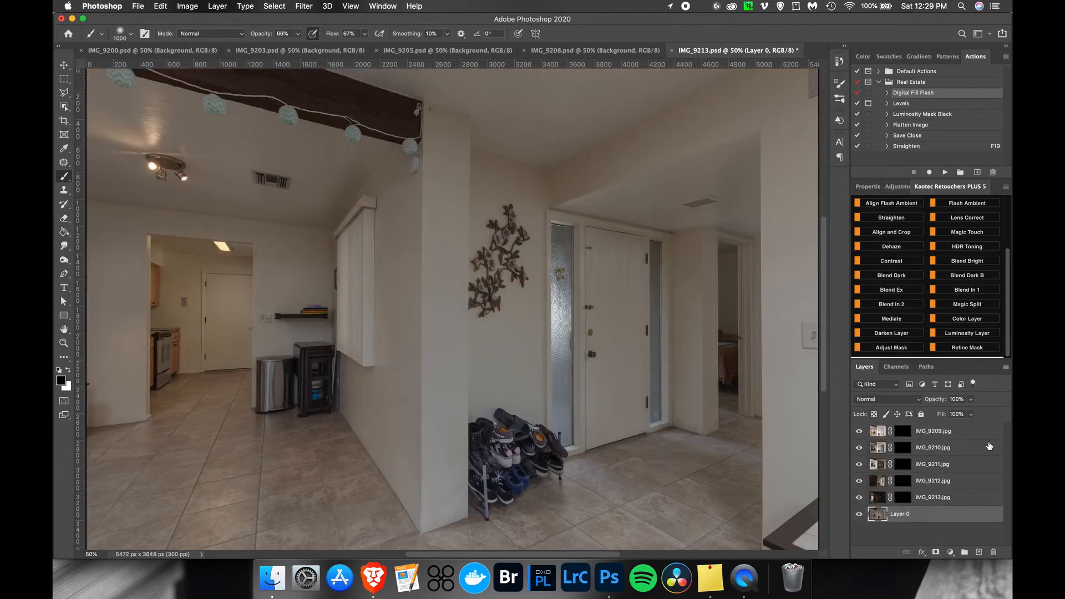
key("BackSpace")
right_click(903, 498)
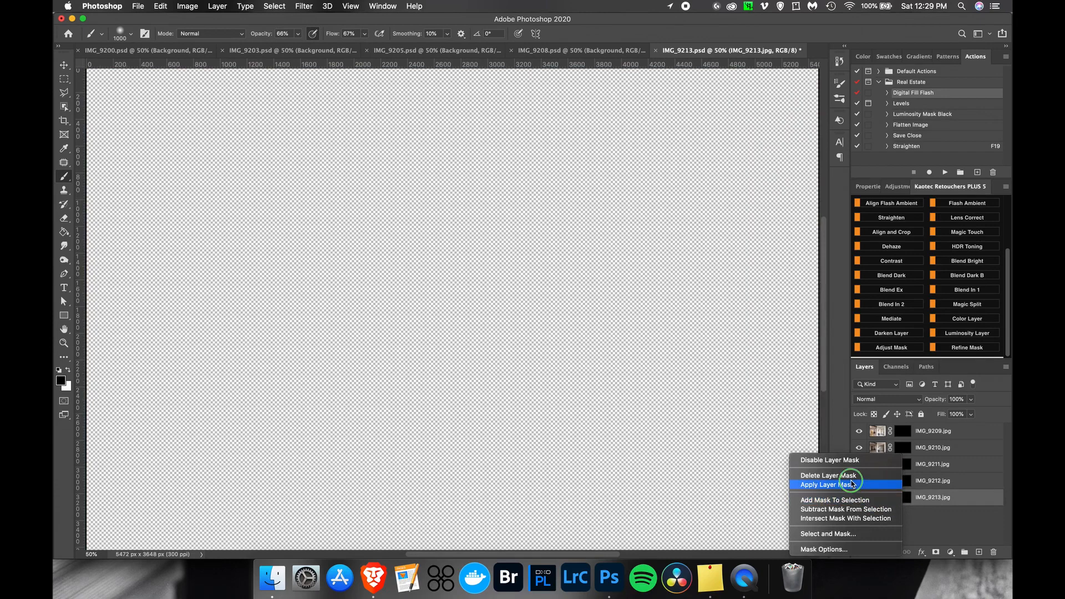
left_click(863, 478)
right_click(904, 478)
left_click(880, 476)
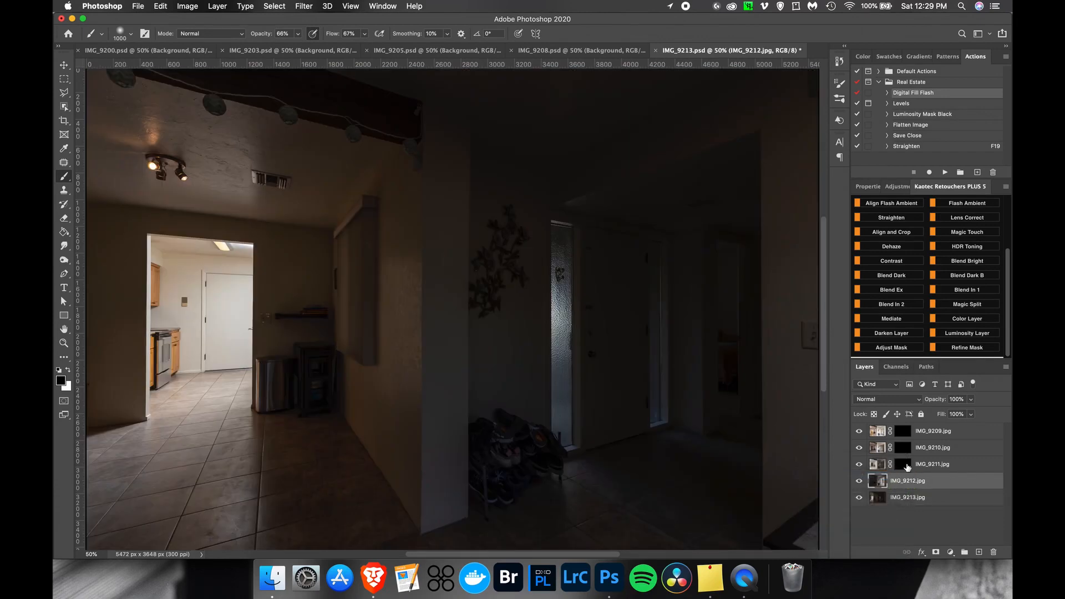
Delete the layer masks of IMG_9211.jpg, IMG_9210.jpg and IMG_9209.jpg.
right_click(882, 470)
left_click(883, 475)
right_click(893, 449)
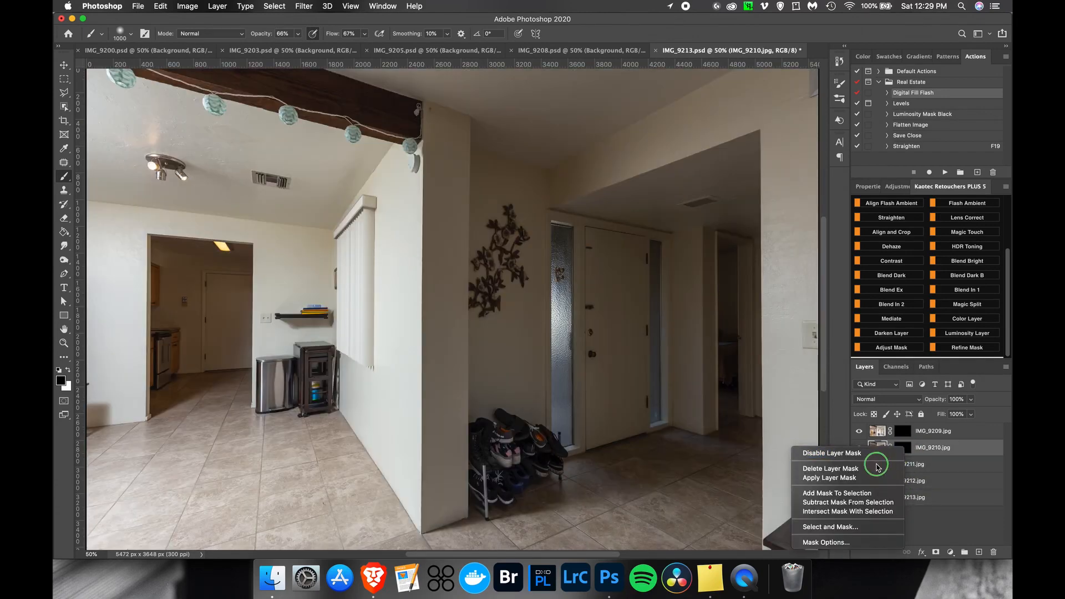
left_click(883, 469)
right_click(903, 431)
left_click(881, 447)
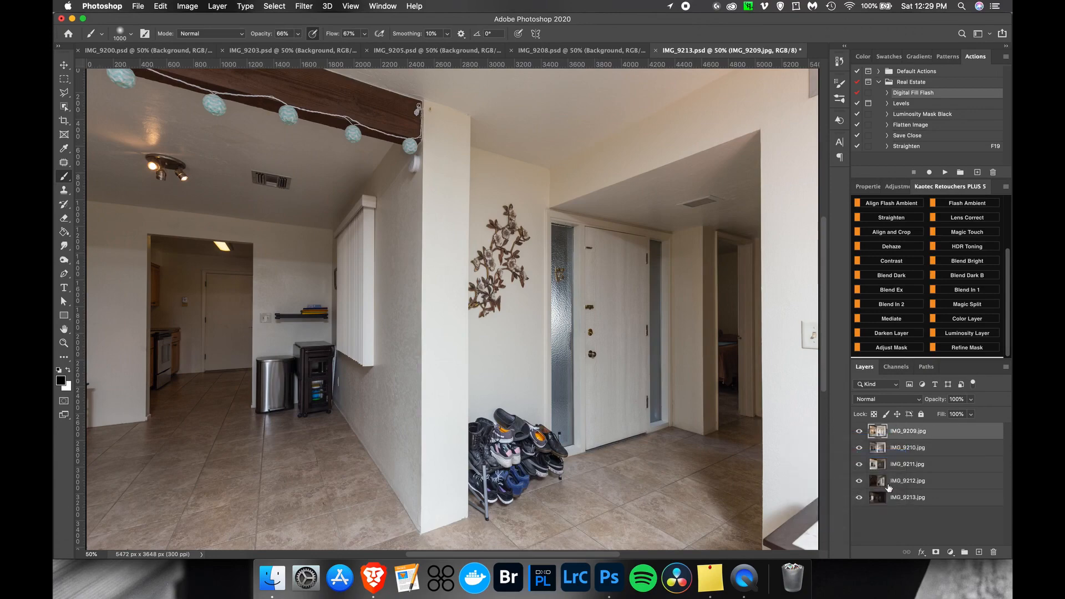
Hide the IMG_9212.jpg and IMG_9213.jpg layers and run Magic Merge from the Expo Blend tools.
left_click_drag(859, 480, 869, 506)
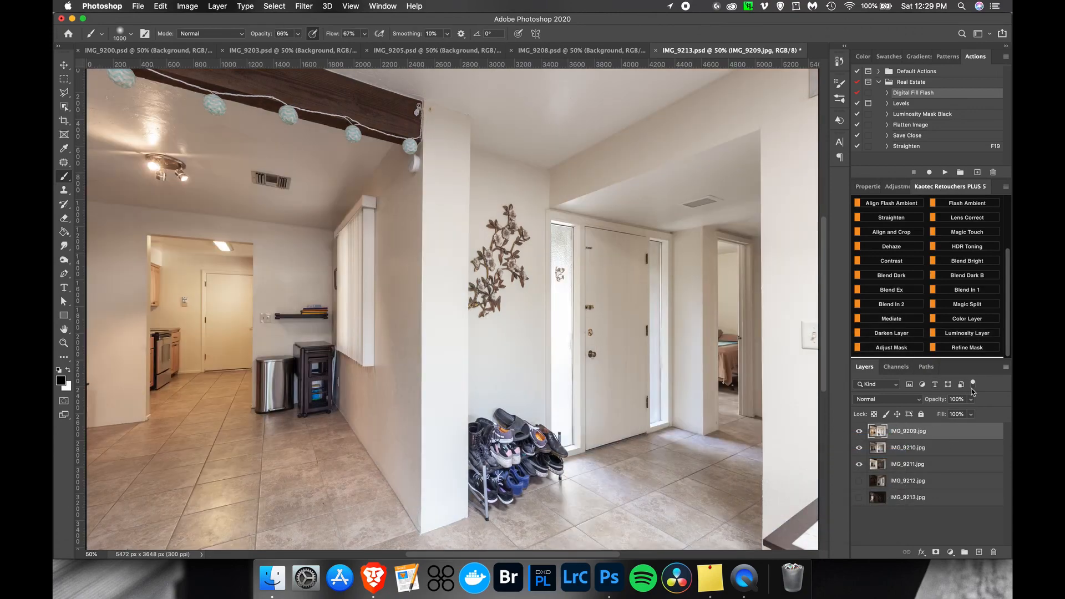
scroll(965, 233, "up", 5)
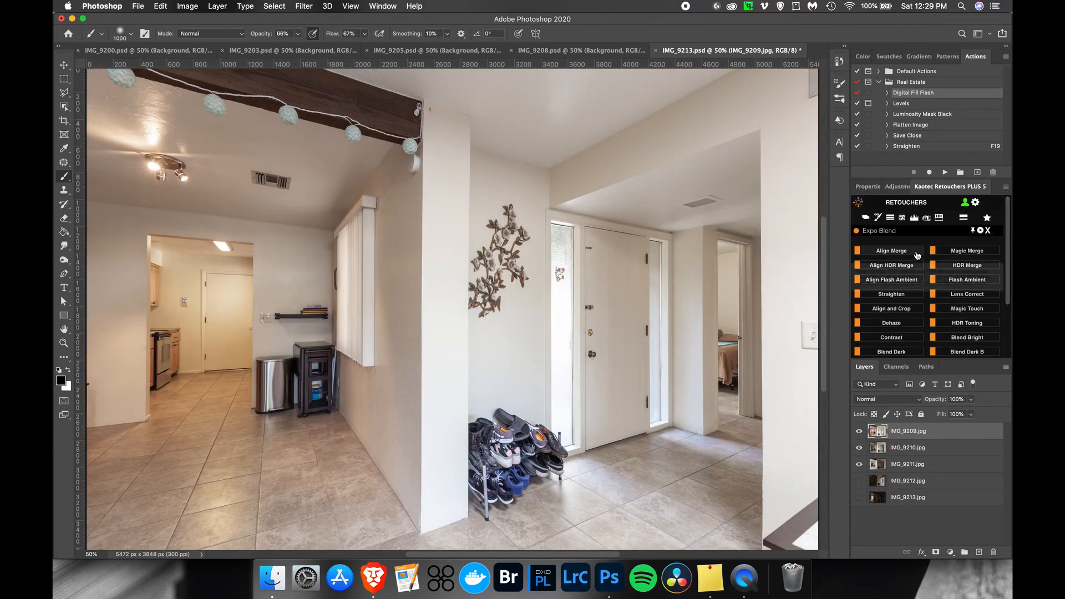
left_click(969, 250)
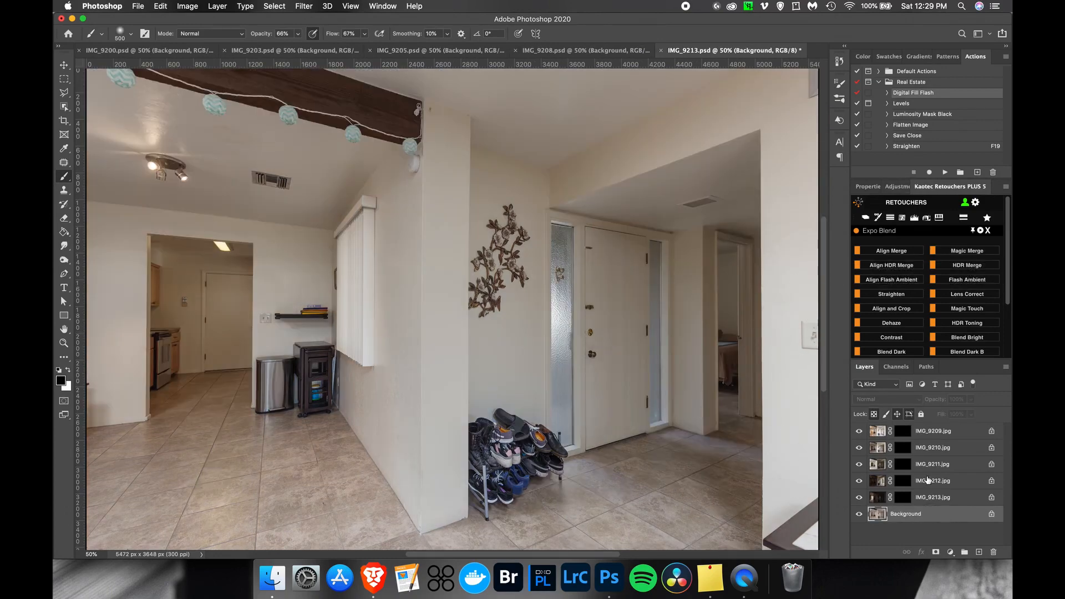
Move the IMG_9212.jpg and IMG_9213.jpg layers directly below IMG_9209.jpg and set both to the Lighten blend mode.
left_click_drag(928, 482, 925, 444)
left_click_drag(925, 500, 920, 468)
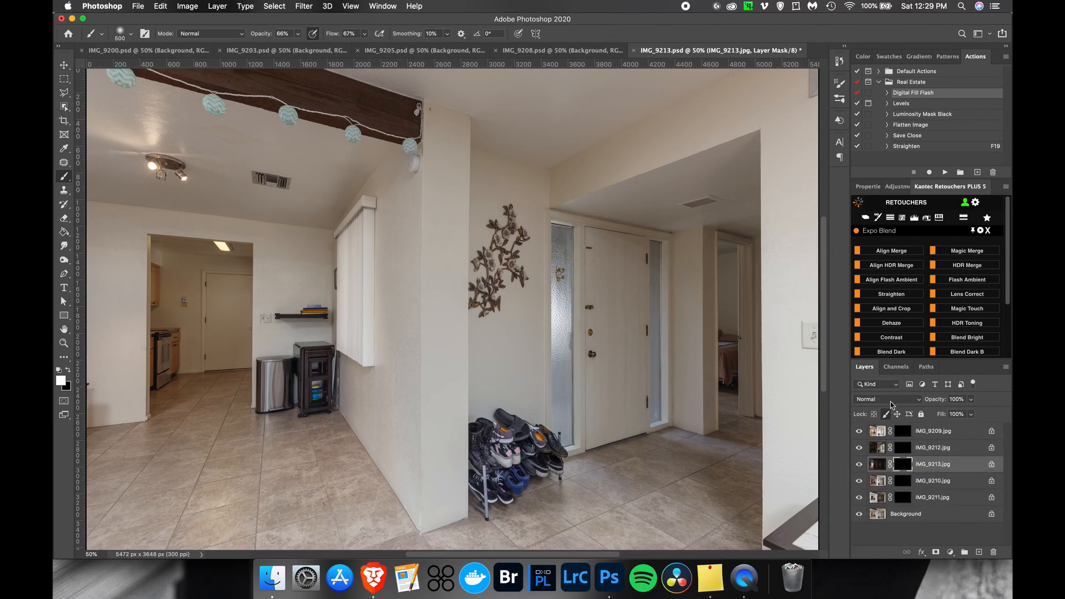
left_click(890, 401)
left_click(890, 466)
left_click(910, 447)
left_click(887, 399)
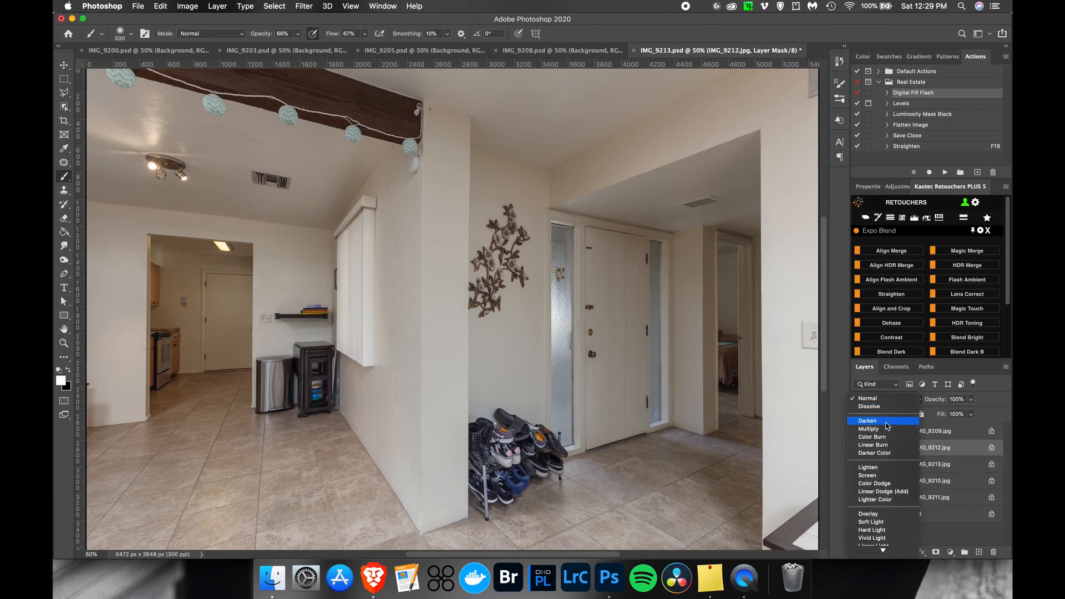
left_click(884, 468)
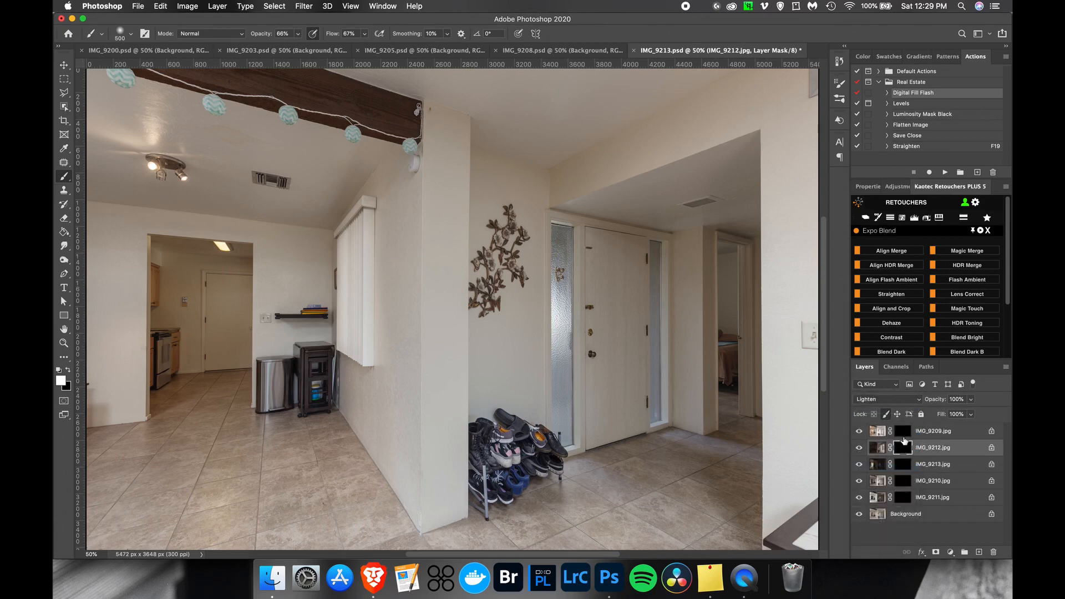
With a 1200 px brush, paint white on the IMG_9212.jpg mask over the front door and hallway, and on the IMG_9213.jpg mask over the kitchen doorway.
key("bracketright")
key("bracketright")
key("bracketright")
key("bracketright")
mouse_move(733, 249)
left_mouse_down()
mouse_move(736, 216)
mouse_move(650, 219)
mouse_move(685, 410)
mouse_move(717, 354)
mouse_move(724, 428)
mouse_move(655, 507)
mouse_move(606, 181)
left_mouse_up()
mouse_move(622, 256)
left_mouse_down()
mouse_move(696, 178)
mouse_move(732, 211)
mouse_move(731, 253)
mouse_move(630, 402)
left_mouse_up()
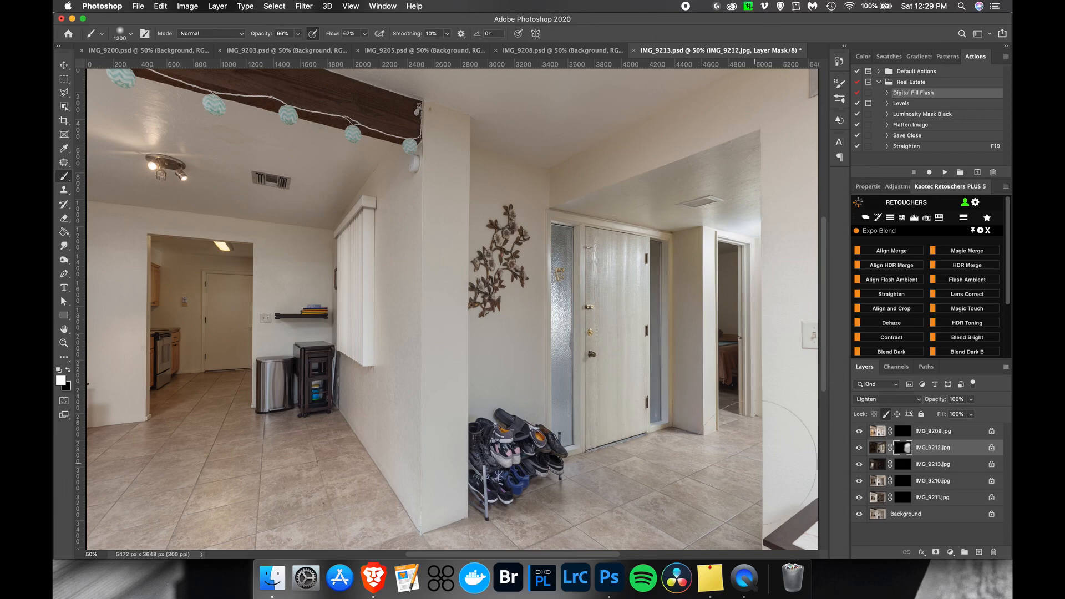
left_click(903, 464)
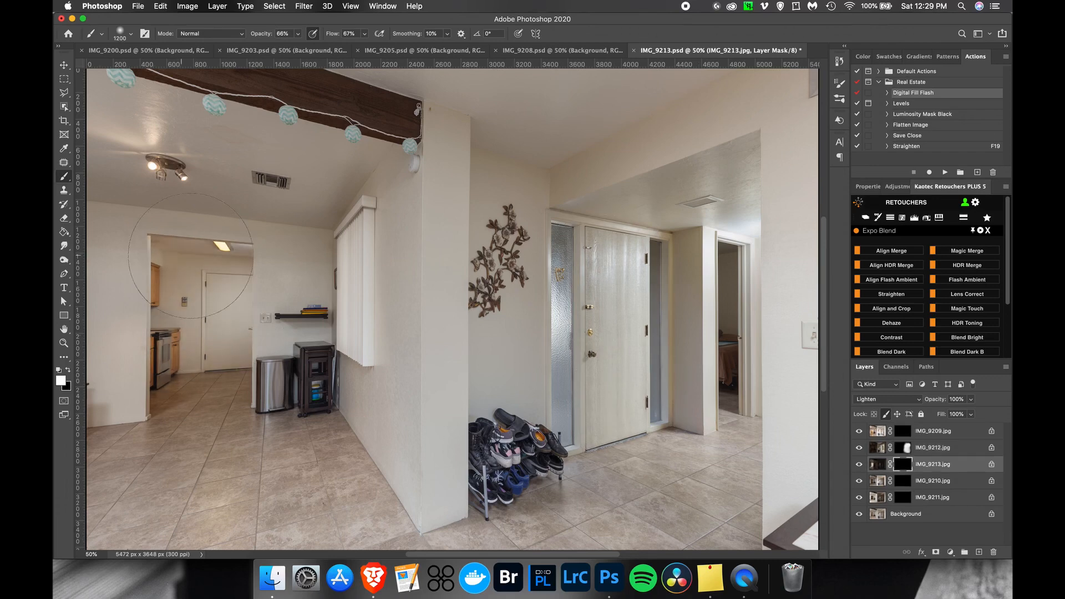
mouse_move(257, 251)
left_mouse_down()
mouse_move(178, 335)
mouse_move(227, 346)
mouse_move(205, 474)
mouse_move(176, 225)
left_mouse_up()
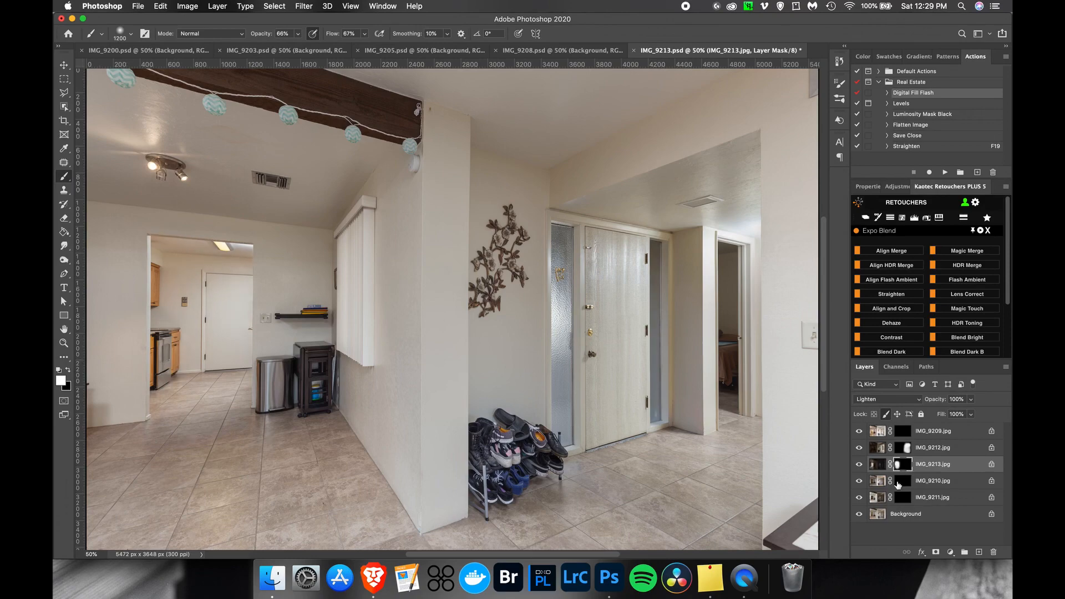
Paint white on the IMG_9210.jpg mask over the entry walls and pillar, and on the IMG_9211.jpg mask over the dining area's ceiling, blinds and floor.
left_click(899, 482)
left_click(905, 481, "shift")
left_click(906, 482, "shift")
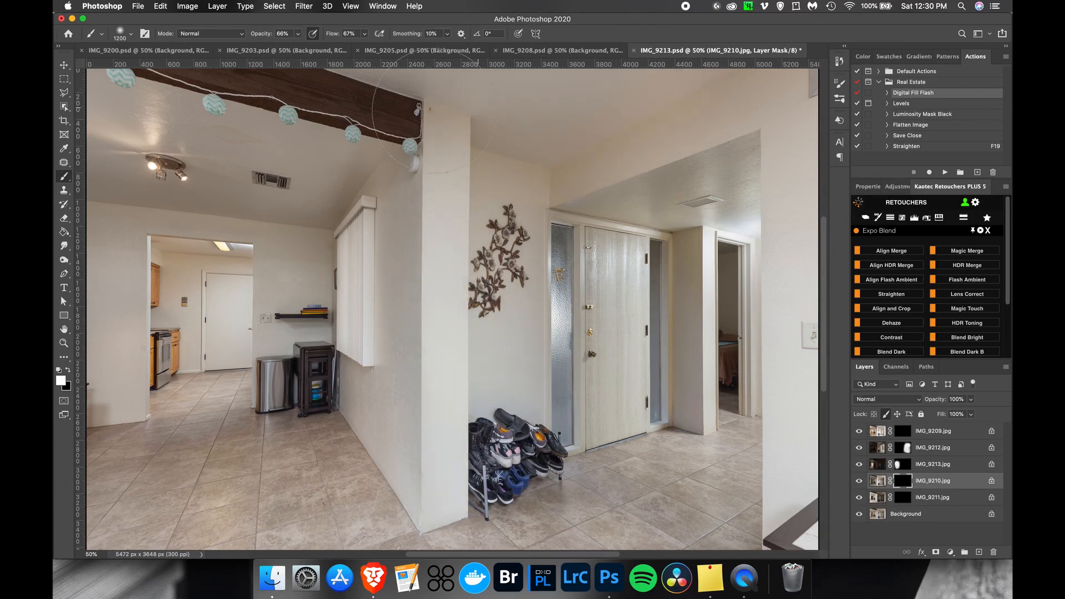
mouse_move(827, 238)
left_mouse_down()
mouse_move(805, 573)
mouse_move(482, 551)
mouse_move(370, 596)
mouse_move(292, 595)
mouse_move(463, 194)
left_mouse_up()
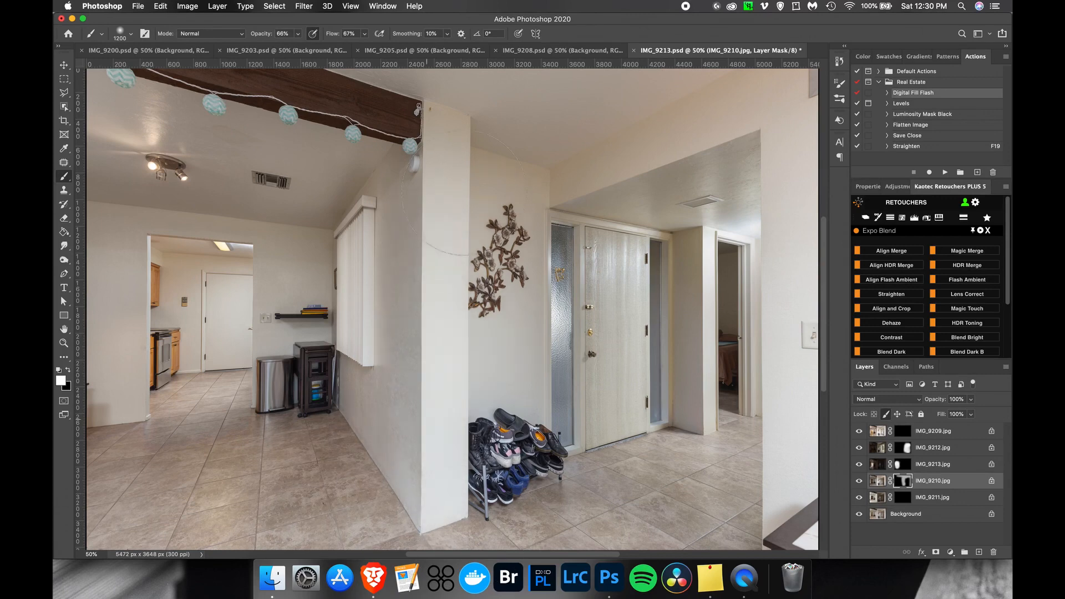
left_click(903, 498)
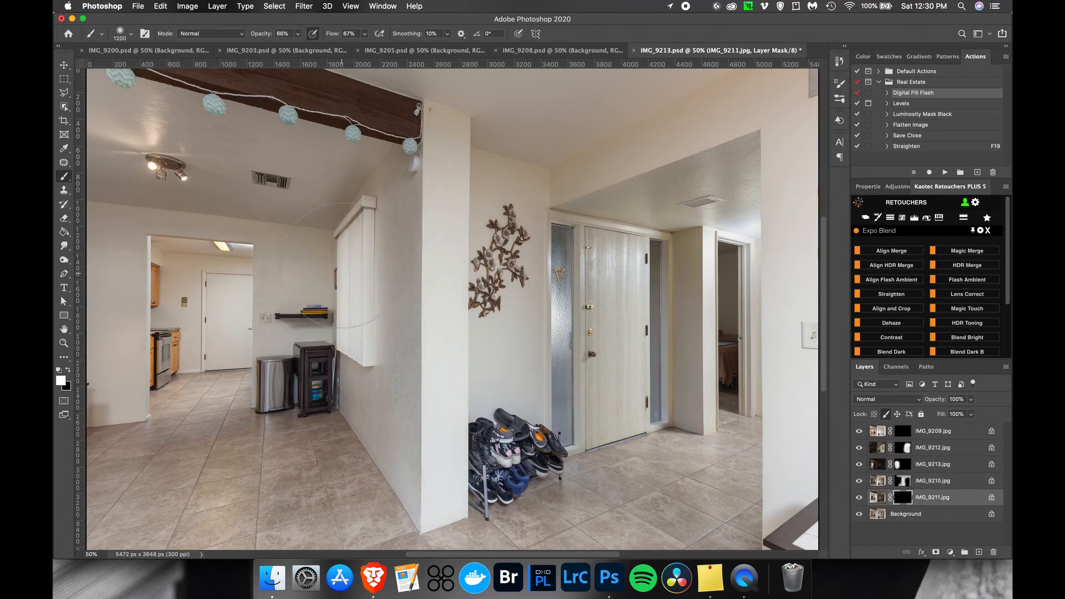
left_click_drag(210, 158, 123, 142)
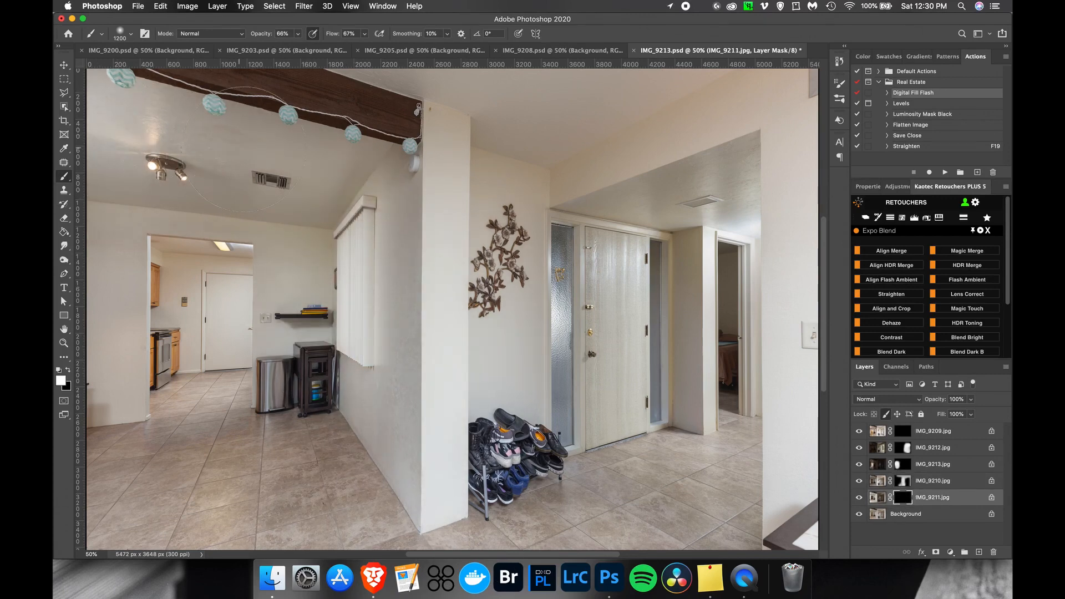
mouse_move(288, 377)
left_mouse_down()
mouse_move(158, 488)
mouse_move(255, 466)
left_mouse_up()
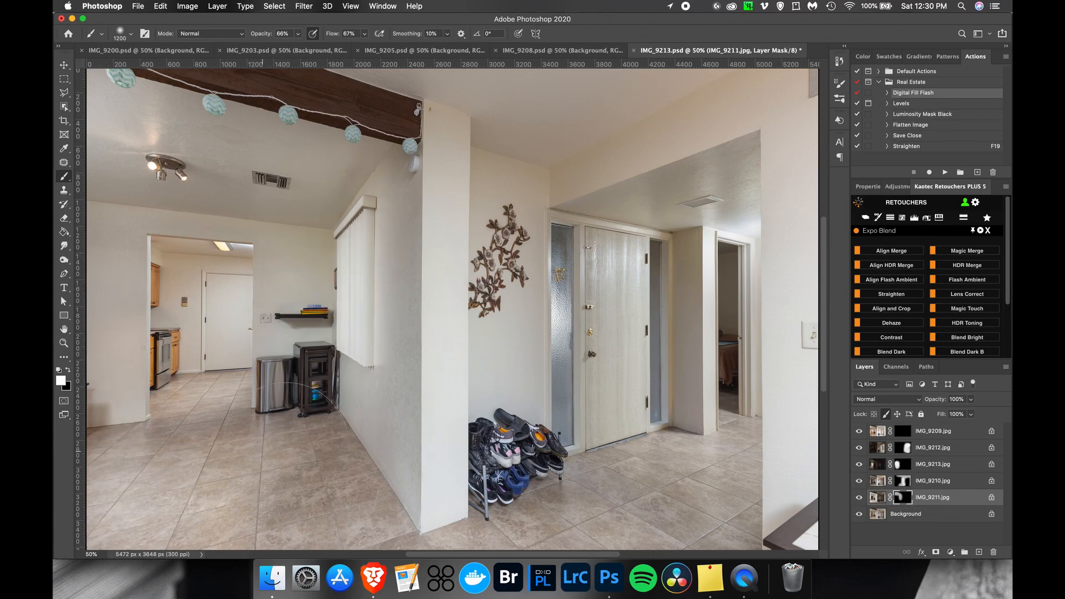
Convert IMG_9209.jpg to a Luminosity Layer and paint white on its mask across the entry and dining area, touching up with black.
left_click(946, 437)
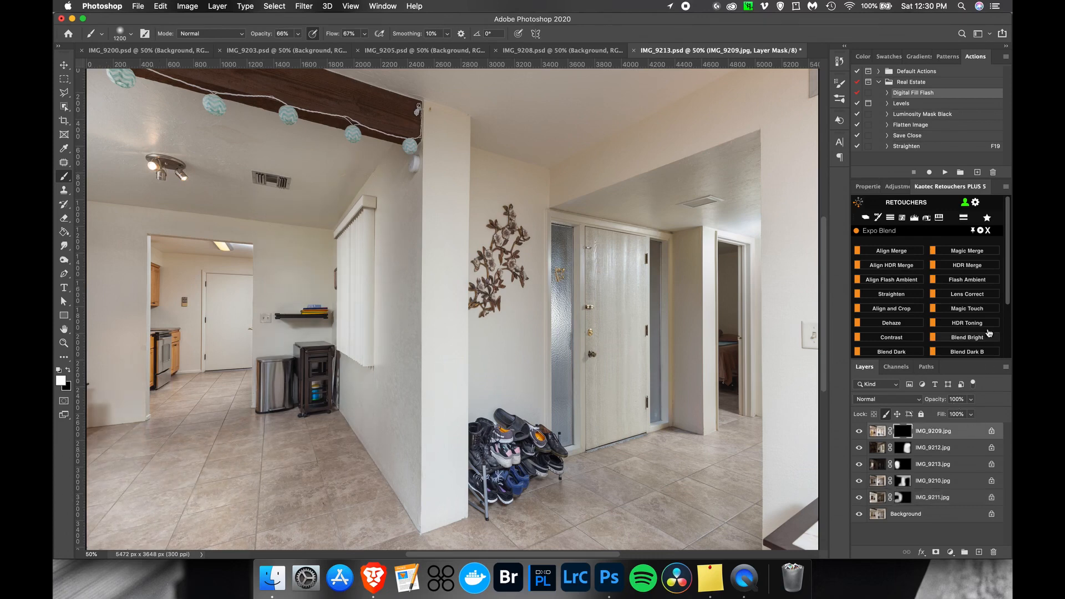
scroll(990, 336, "down", 3)
left_click(990, 336)
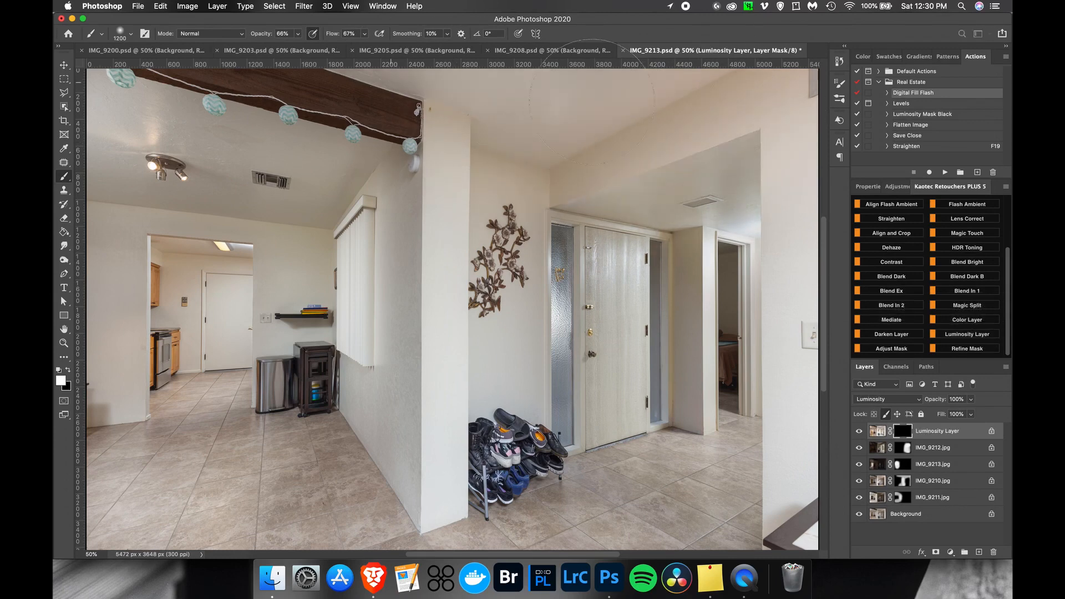
mouse_move(750, 433)
left_mouse_down()
mouse_move(749, 481)
mouse_move(716, 416)
mouse_move(610, 344)
mouse_move(541, 469)
mouse_move(339, 311)
mouse_move(249, 383)
mouse_move(189, 272)
left_mouse_up()
mouse_move(133, 239)
left_mouse_down()
mouse_move(133, 86)
mouse_move(315, 133)
mouse_move(282, 291)
left_mouse_up()
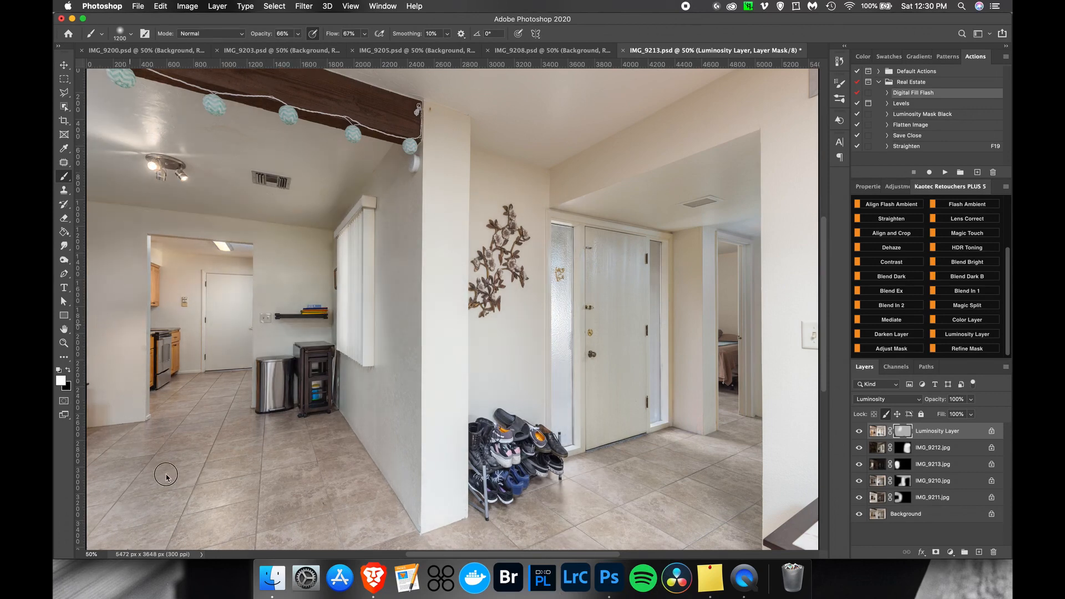
mouse_move(833, 163)
left_mouse_down()
mouse_move(799, 382)
mouse_move(638, 175)
mouse_move(518, 256)
mouse_move(502, 515)
left_mouse_up()
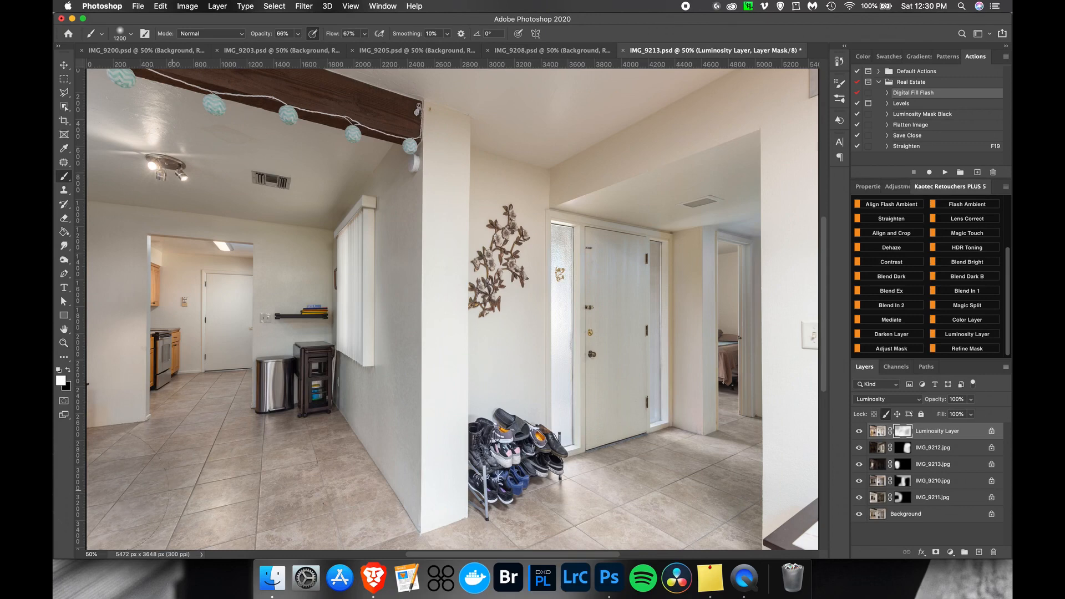
key("x")
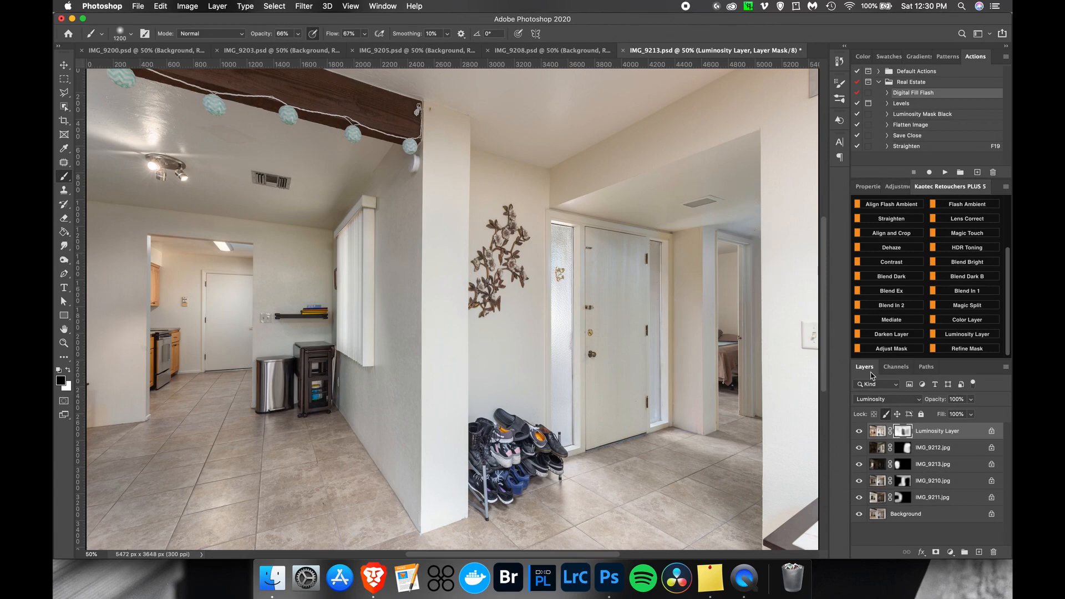
Run the Digital Fill Flash action, paint white on the Digifill mask over the partition wall, kitchen doorway and hallway ceiling, and save and close IMG_9213.psd.
left_click(944, 172)
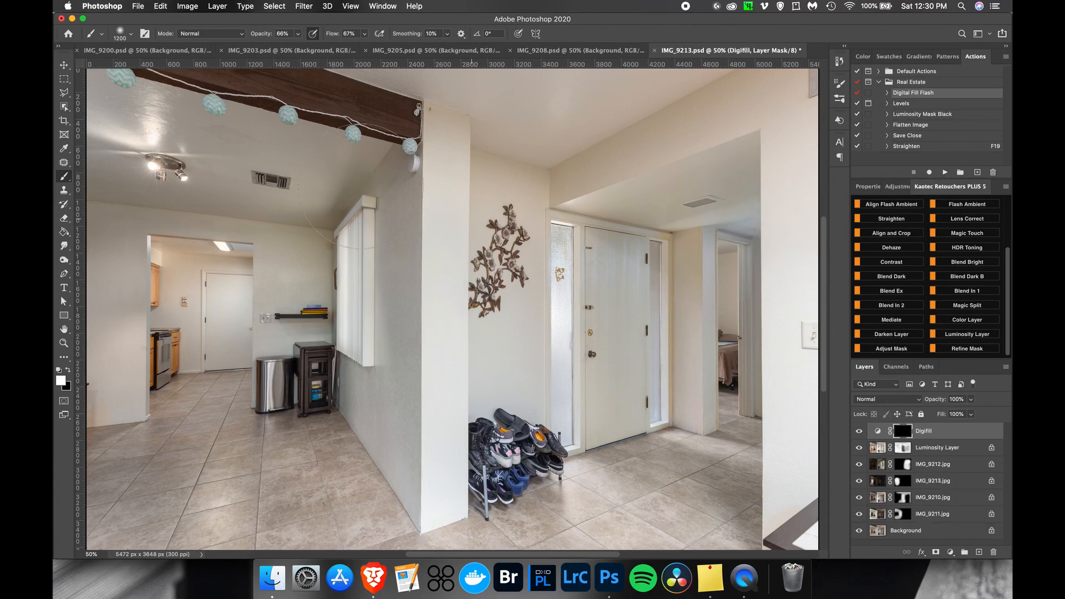
mouse_move(346, 192)
left_mouse_down()
mouse_move(311, 244)
mouse_move(134, 130)
mouse_move(225, 239)
mouse_move(352, 355)
mouse_move(361, 502)
left_mouse_up()
mouse_move(117, 259)
left_mouse_down()
mouse_move(128, 422)
mouse_move(163, 448)
mouse_move(238, 375)
mouse_move(201, 252)
left_mouse_up()
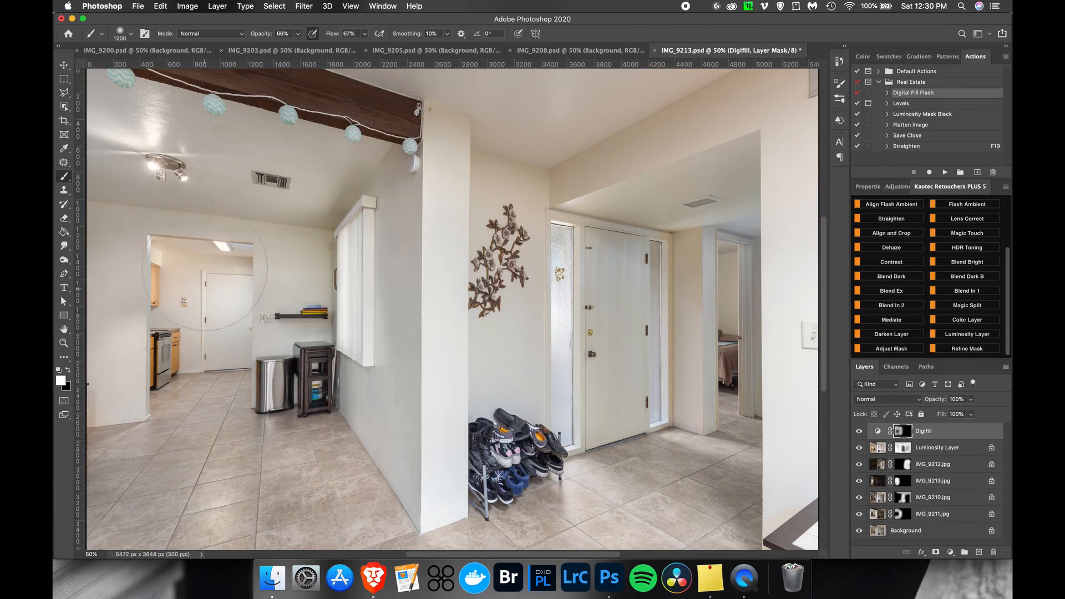
left_click_drag(724, 160, 727, 185)
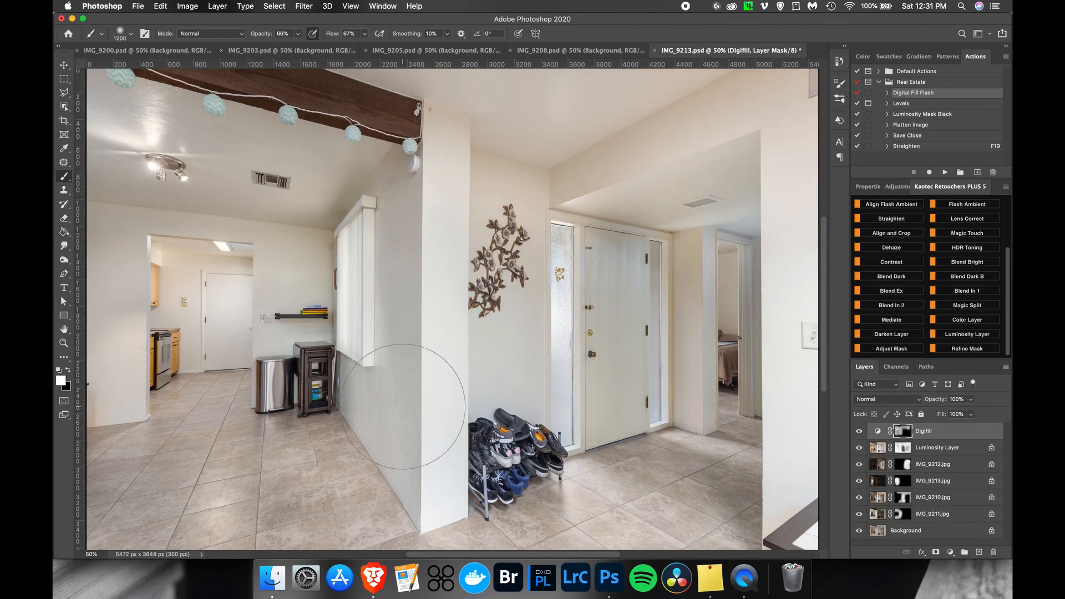
key("super+s")
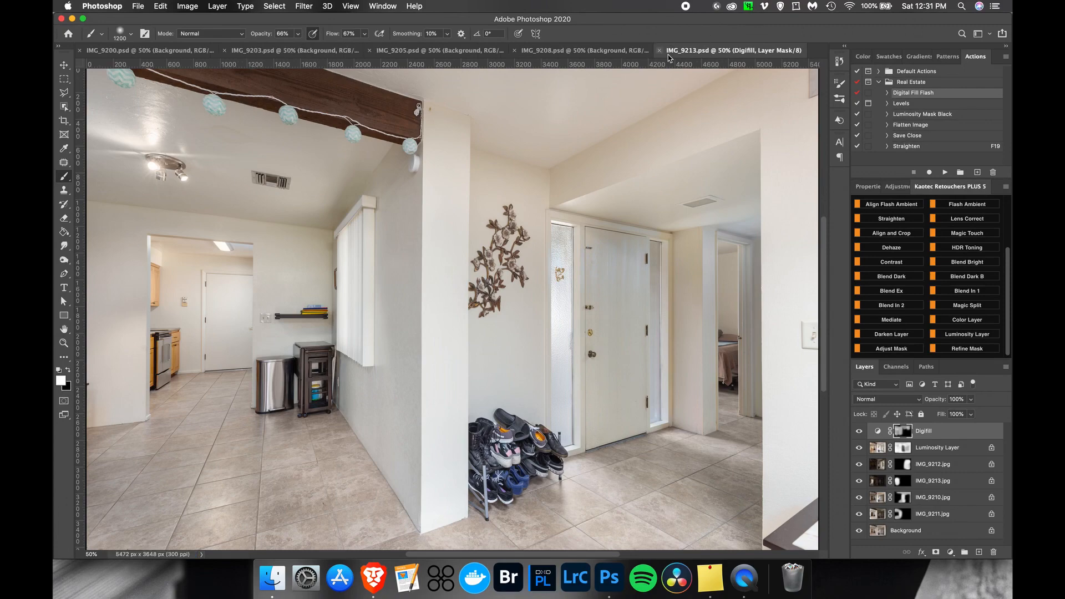
key("super+w")
Paint white on the IMG_9208.jpg layer mask over the bed, walls, ceiling, door and floor of the bedroom.
left_click(903, 448)
key("x")
left_click_drag(521, 477, 783, 516)
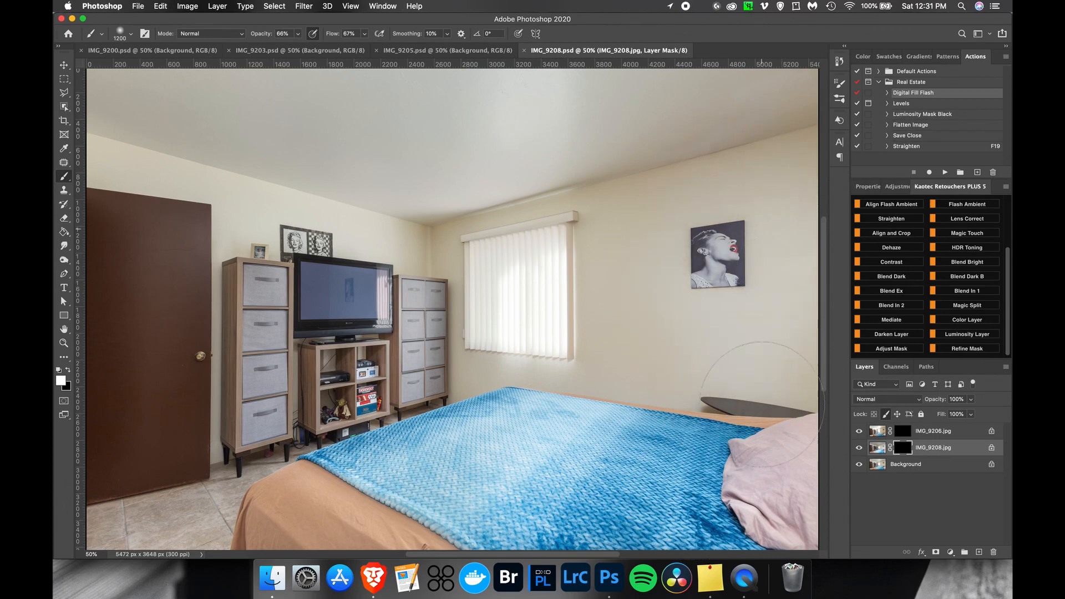
mouse_move(662, 127)
left_mouse_down()
mouse_move(444, 166)
mouse_move(233, 166)
mouse_move(788, 83)
left_mouse_up()
mouse_move(325, 75)
left_mouse_down()
mouse_move(366, 333)
mouse_move(205, 349)
mouse_move(155, 433)
left_mouse_up()
left_click_drag(222, 433, 339, 550)
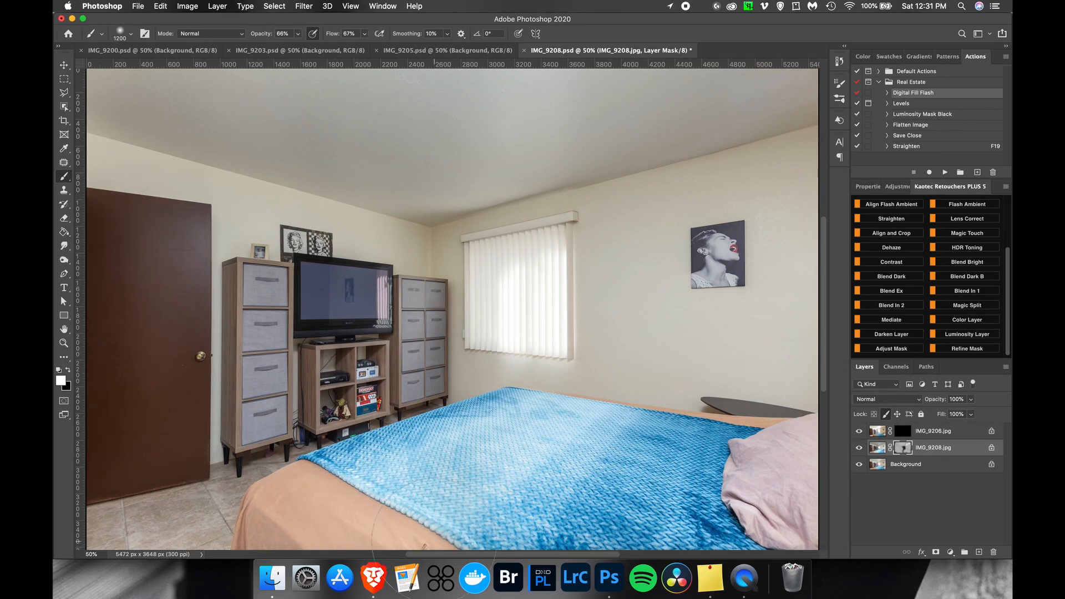
Convert IMG_9206.jpg to a Luminosity Layer, paint white on its mask over the ceiling, walls and bed, and save and close IMG_9208.psd.
left_click(933, 432)
left_click(967, 334)
mouse_move(660, 139)
left_mouse_down()
mouse_move(111, 104)
mouse_move(166, 239)
mouse_move(409, 219)
mouse_move(381, 393)
mouse_move(377, 505)
mouse_move(135, 451)
mouse_move(505, 483)
mouse_move(684, 287)
left_mouse_up()
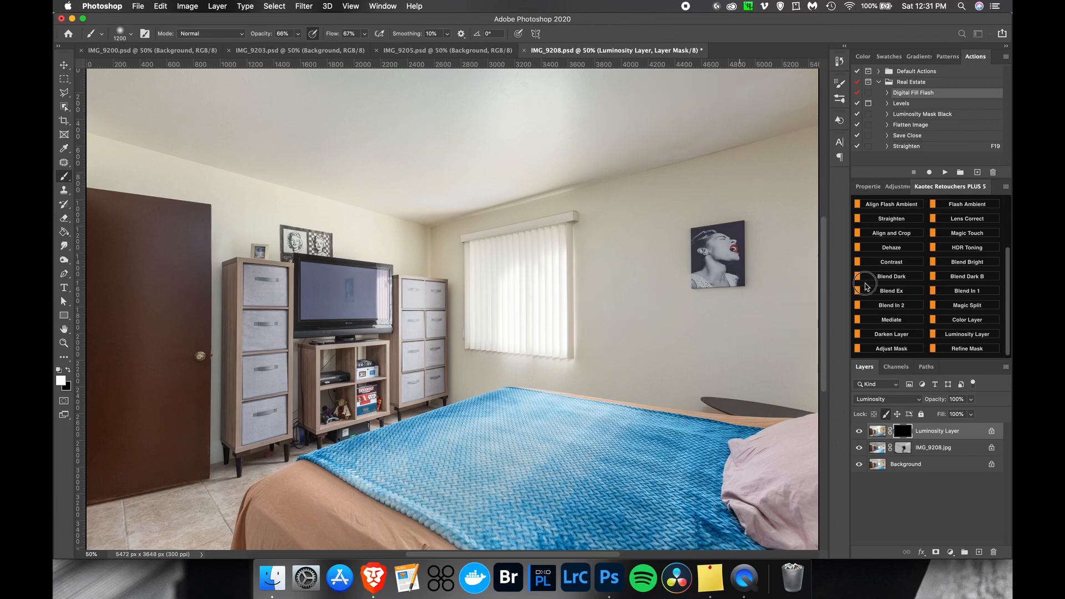
mouse_move(626, 115)
left_mouse_down()
mouse_move(464, 119)
mouse_move(366, 234)
mouse_move(360, 286)
mouse_move(528, 273)
mouse_move(527, 399)
mouse_move(543, 408)
mouse_move(571, 387)
mouse_move(511, 392)
mouse_move(583, 381)
mouse_move(479, 383)
left_mouse_up()
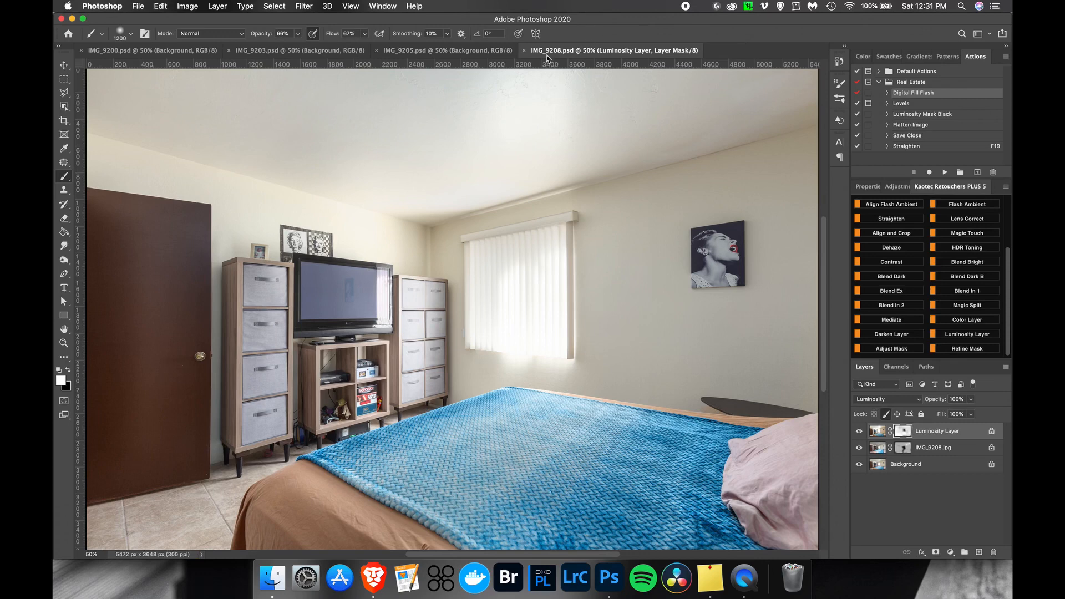
key("super+w")
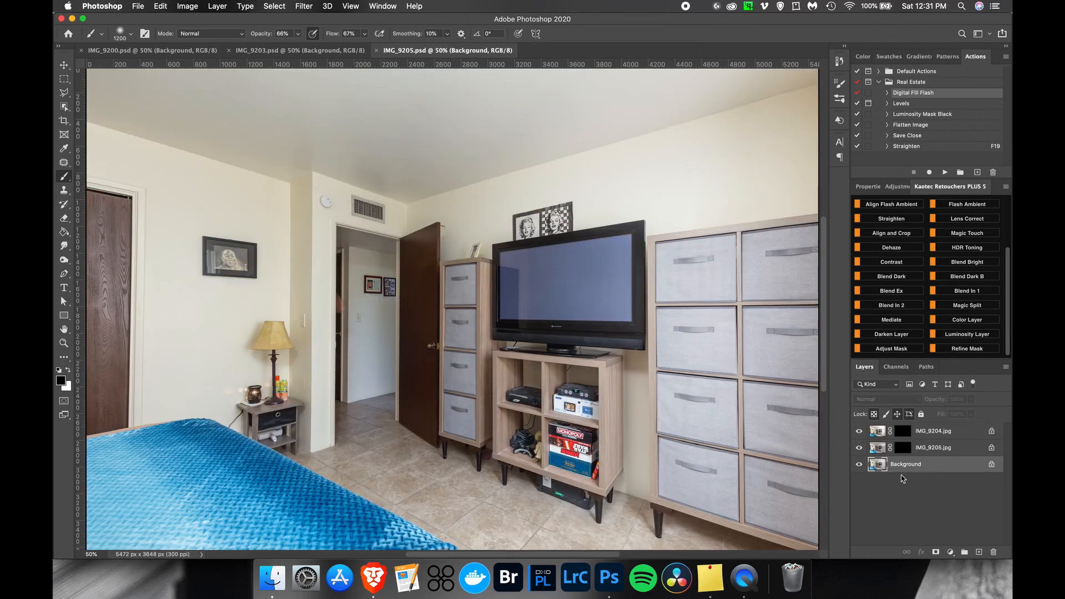
Paint white on the IMG_9205.jpg layer mask over the TV stand, drawers, bed, floor and walls.
left_click(903, 448)
key("x")
mouse_move(555, 388)
left_mouse_down()
mouse_move(572, 400)
mouse_move(694, 333)
mouse_move(661, 383)
mouse_move(443, 266)
mouse_move(422, 311)
mouse_move(210, 488)
mouse_move(128, 499)
left_mouse_up()
mouse_move(421, 565)
left_mouse_down()
mouse_move(249, 409)
mouse_move(209, 356)
mouse_move(250, 381)
mouse_move(567, 118)
mouse_move(764, 152)
mouse_move(541, 183)
left_mouse_up()
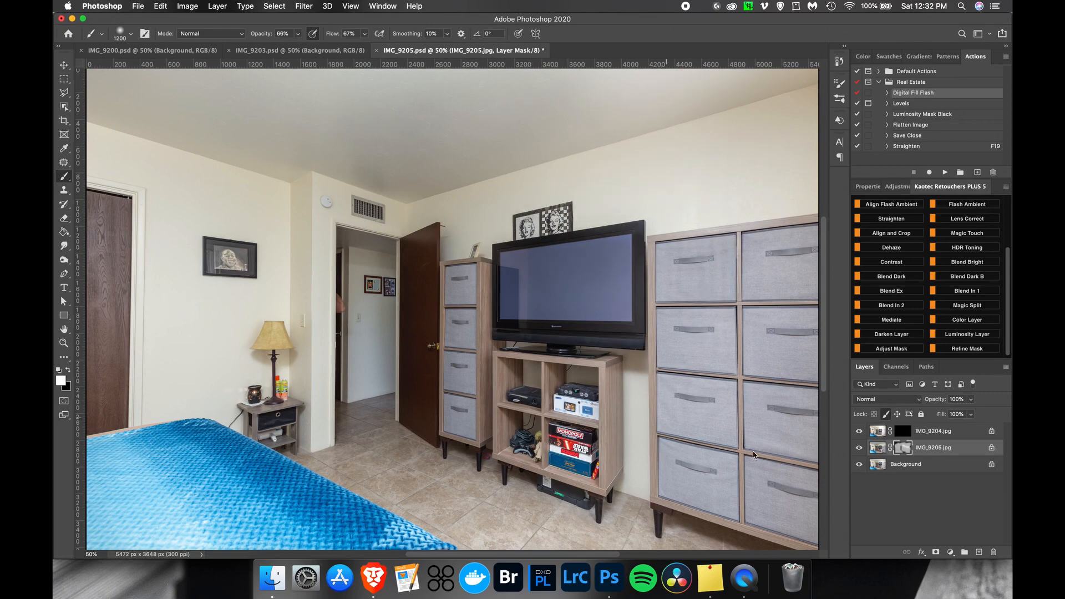
Convert IMG_9204.jpg to a Luminosity Layer and paint white on its mask over the floor, drawers, TV stand, bed and lamp corner.
left_click(952, 429)
left_click(980, 336)
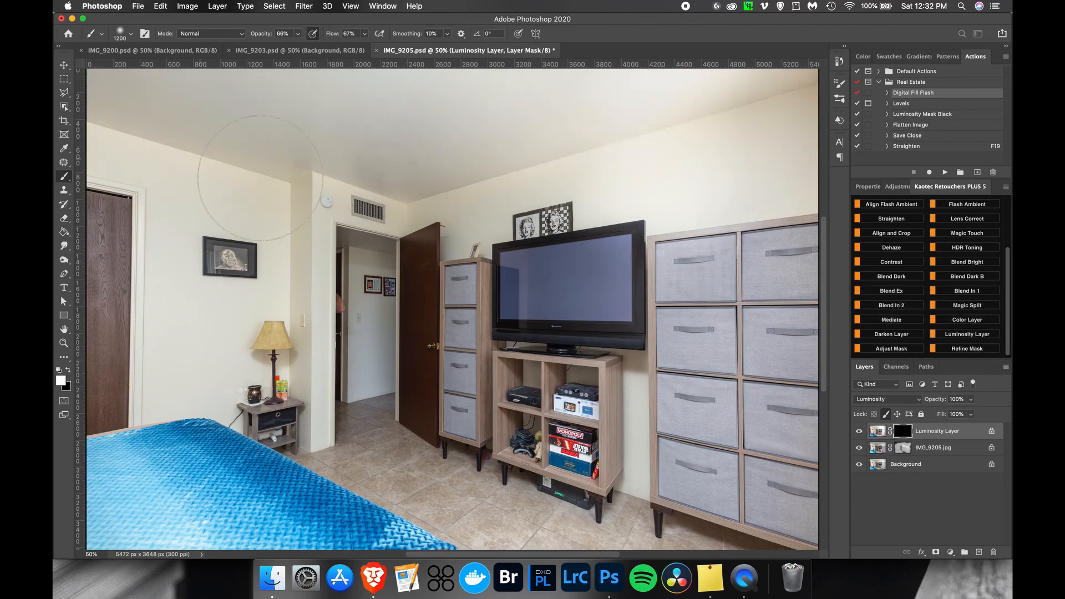
mouse_move(377, 400)
left_mouse_down()
mouse_move(388, 322)
mouse_move(666, 333)
mouse_move(725, 428)
left_mouse_up()
left_click_drag(565, 320, 465, 398)
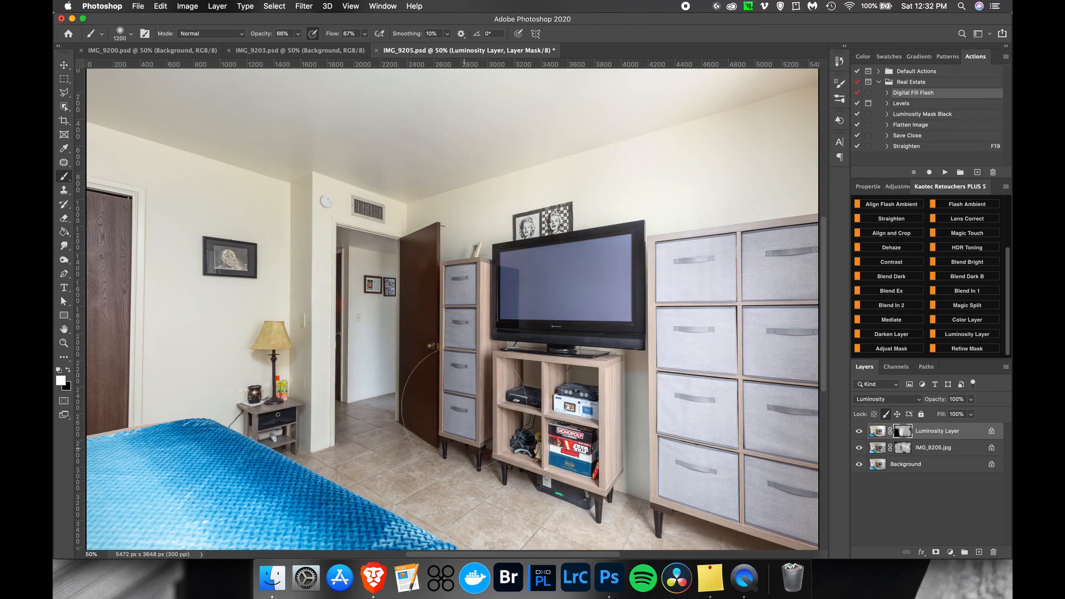
mouse_move(182, 571)
left_mouse_down()
mouse_move(138, 471)
mouse_move(97, 444)
mouse_move(425, 583)
left_mouse_up()
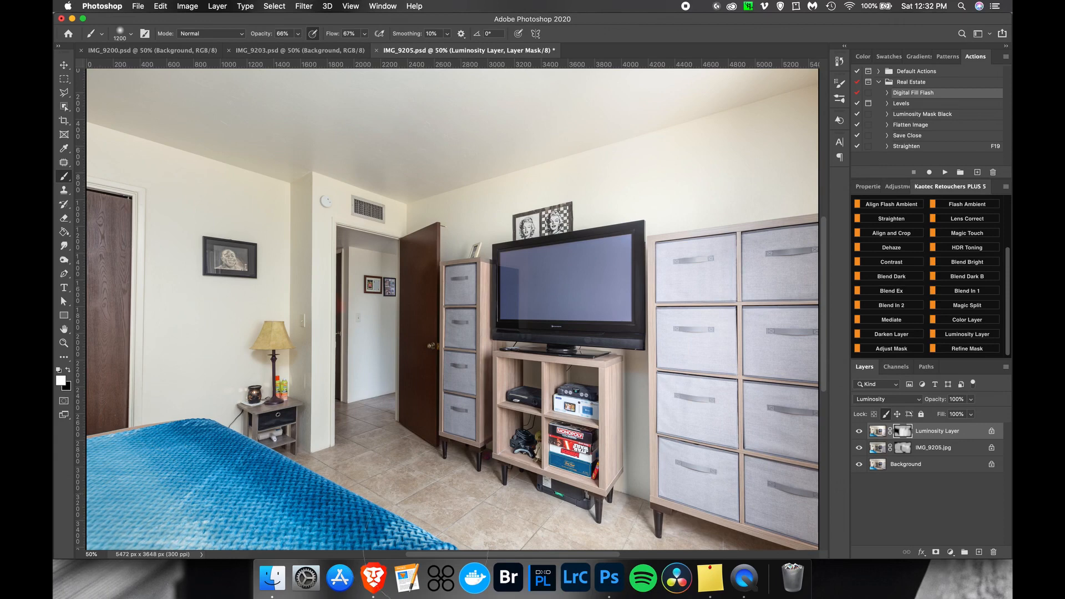
mouse_move(185, 428)
left_mouse_down()
mouse_move(158, 261)
mouse_move(282, 366)
left_mouse_up()
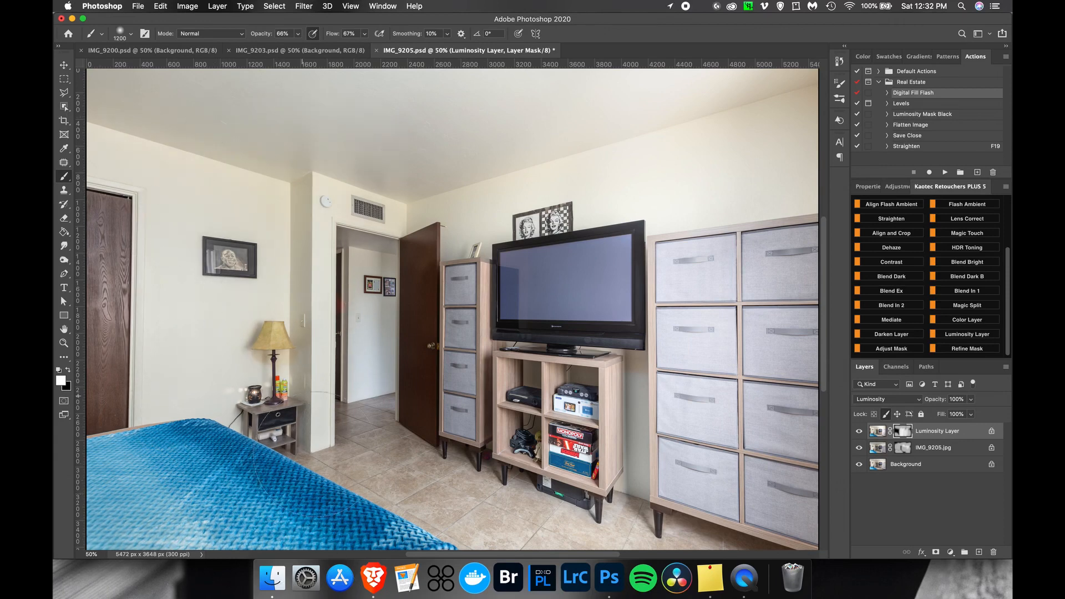
Refine the Luminosity Layer mask of the TV room over the walls, floor and drawers, and save and close IMG_9205.psd.
mouse_move(408, 118)
left_mouse_down()
mouse_move(516, 500)
mouse_move(716, 527)
left_mouse_up()
key("x")
mouse_move(712, 338)
left_mouse_down()
mouse_move(763, 243)
mouse_move(723, 328)
mouse_move(688, 255)
mouse_move(672, 413)
left_mouse_up()
key("x")
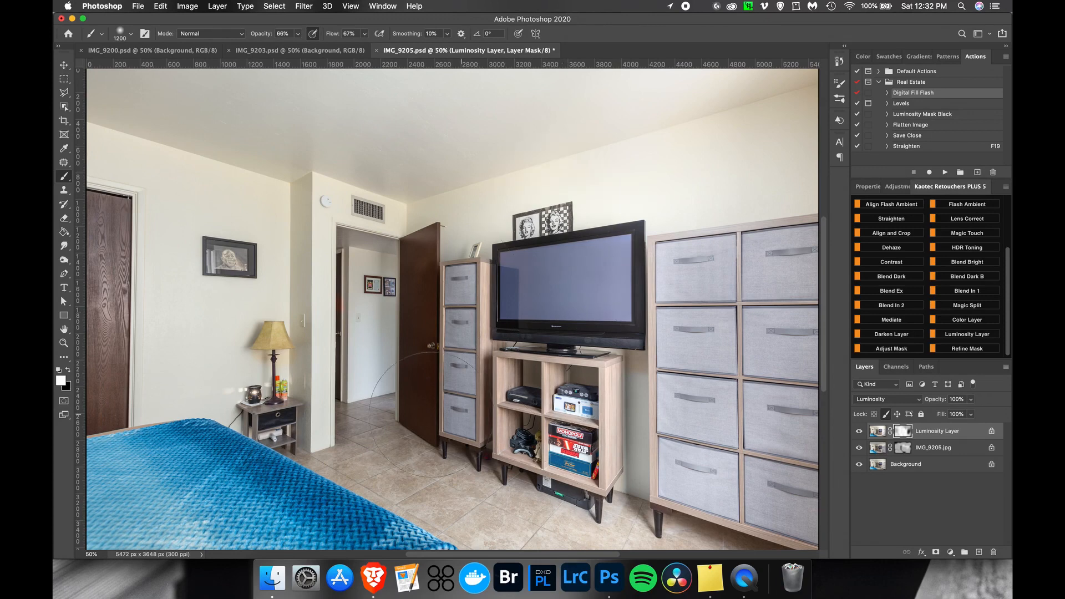
key("super+s")
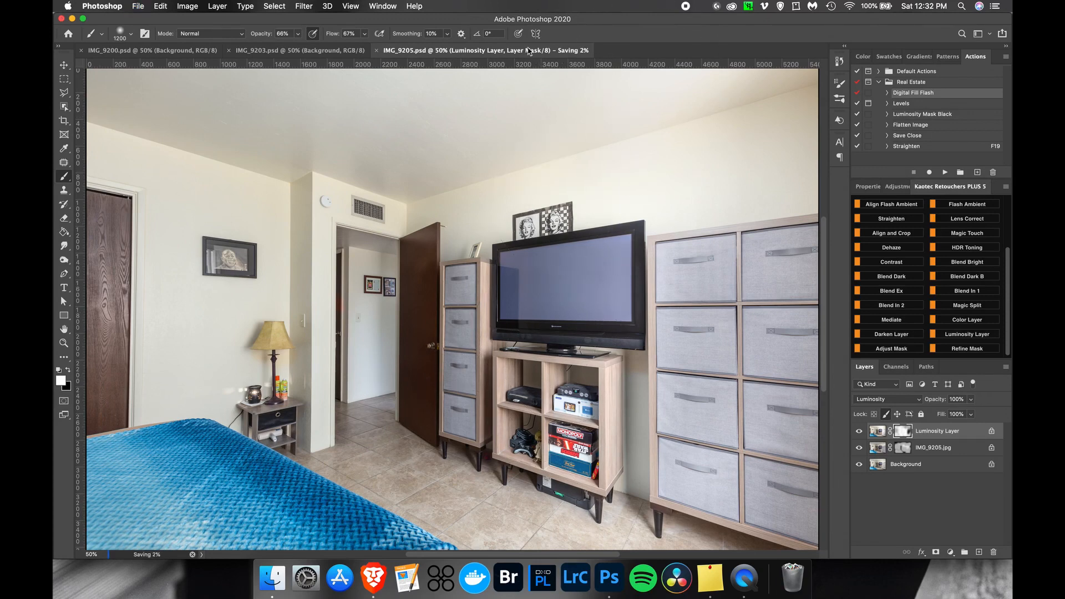
left_click(378, 50)
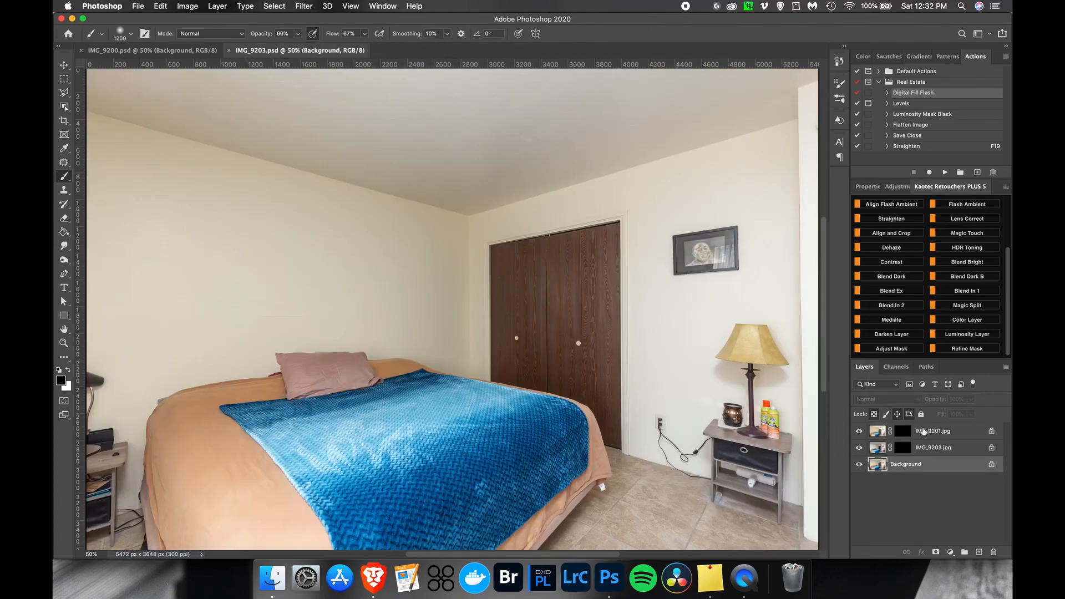
Paint white on the IMG_9203.jpg layer mask over the bed, pillow and closet area.
left_click(903, 447)
key("x")
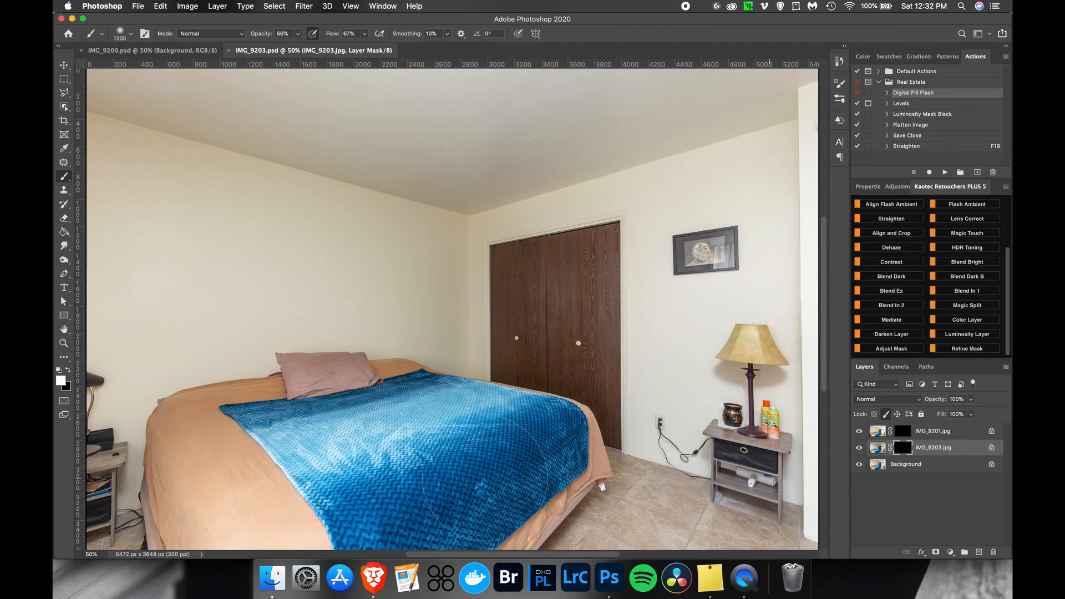
left_click_drag(555, 388, 289, 361)
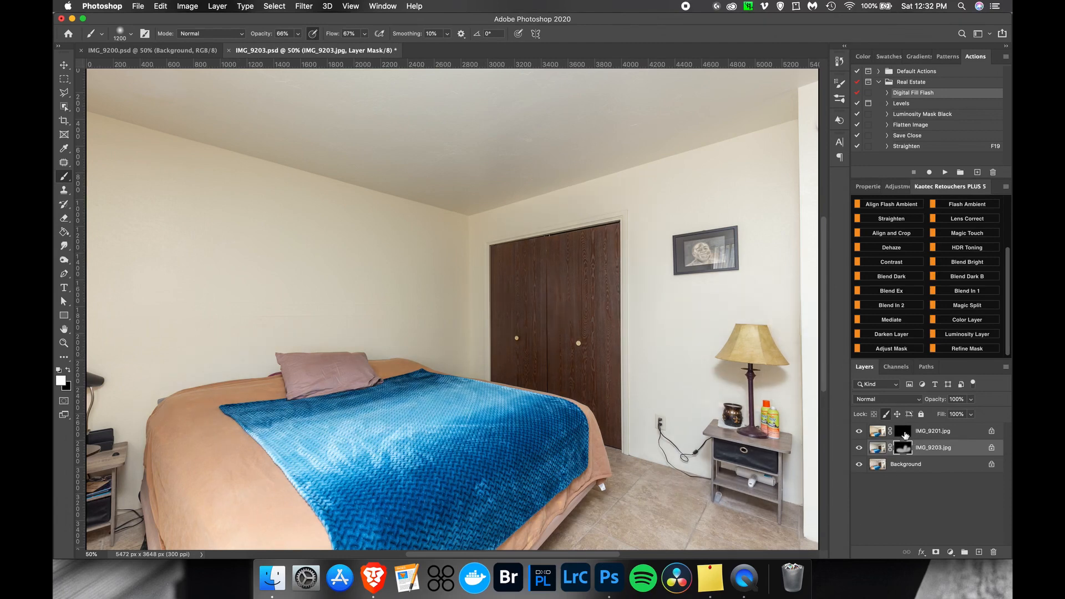
Convert IMG_9201.jpg to a Luminosity Layer and paint its mask over the ceiling, walls, bed and lamp corner.
left_click(904, 434)
left_click(967, 334)
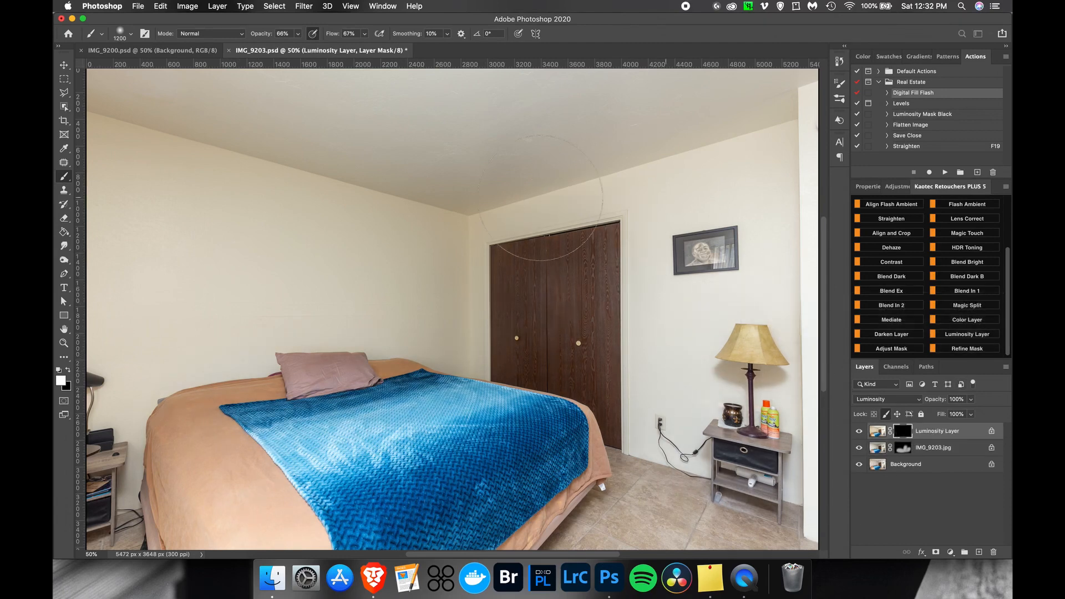
mouse_move(781, 340)
left_mouse_down()
mouse_move(738, 389)
mouse_move(788, 399)
mouse_move(757, 381)
mouse_move(769, 379)
left_mouse_up()
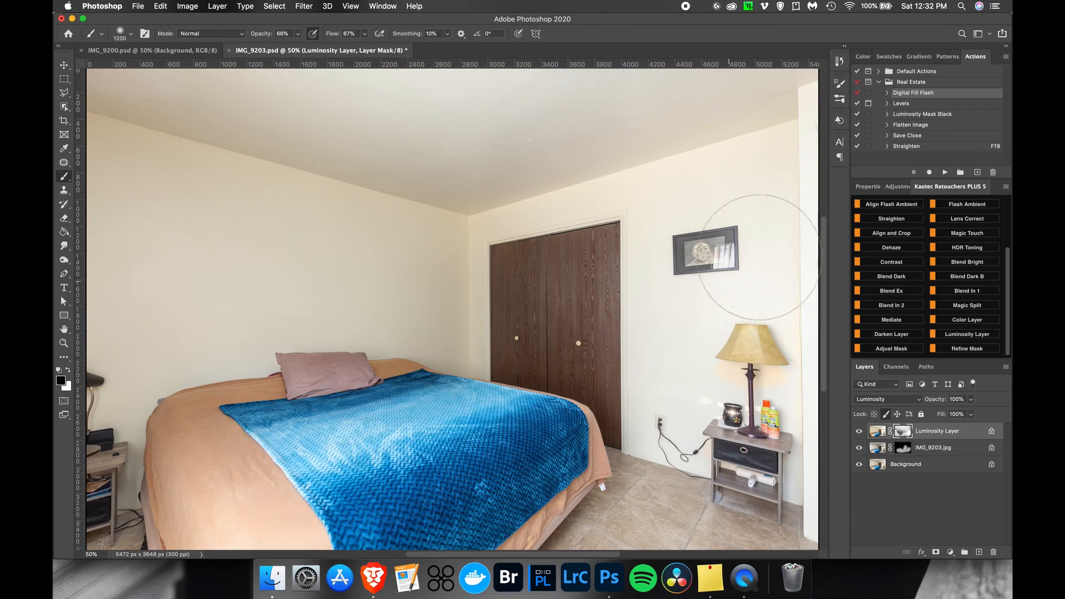
key("x")
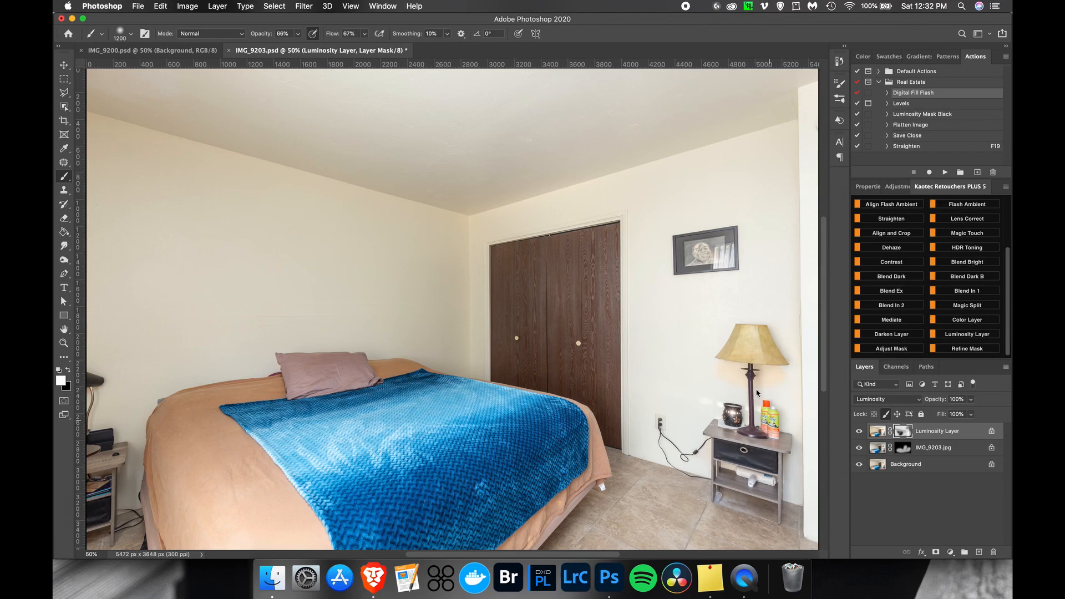
Duplicate the Luminosity Layer, delete the lower layer's mask and set that layer's blend mode to Normal.
key("super+j")
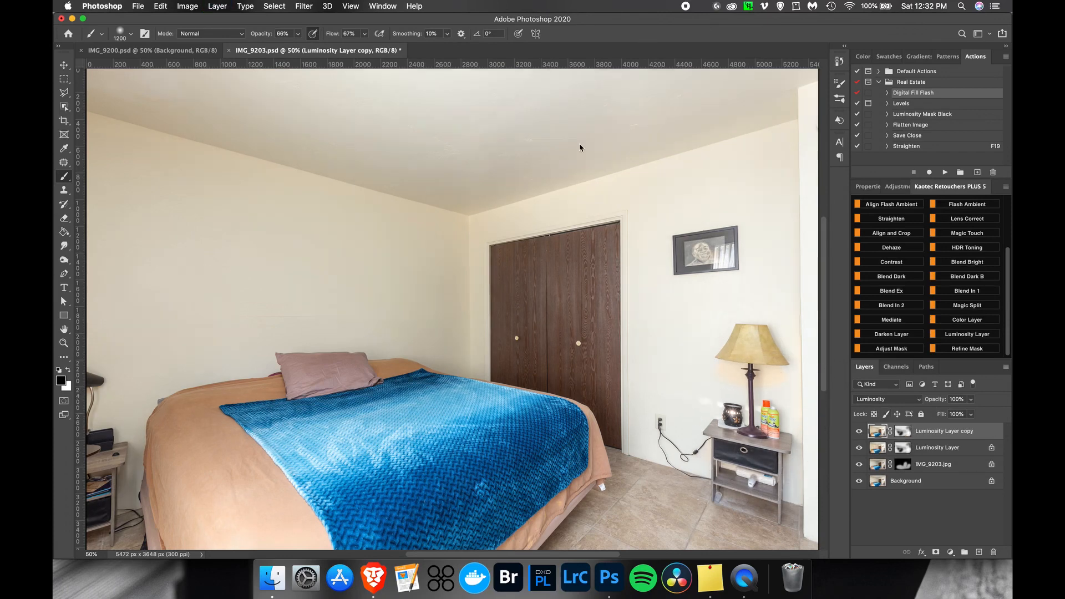
right_click(903, 448)
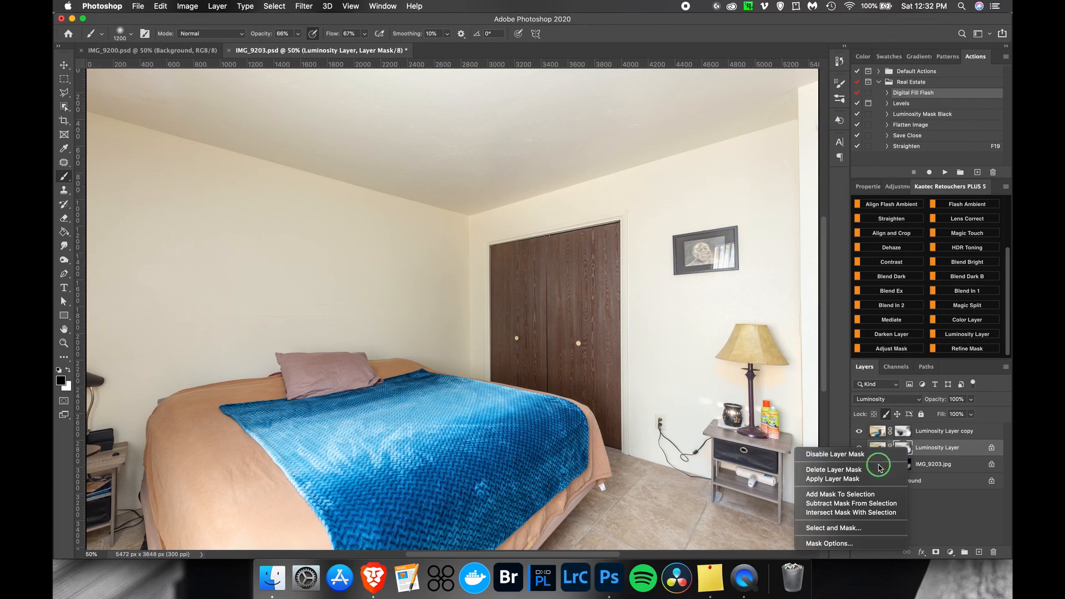
left_click(832, 468)
left_click(887, 399)
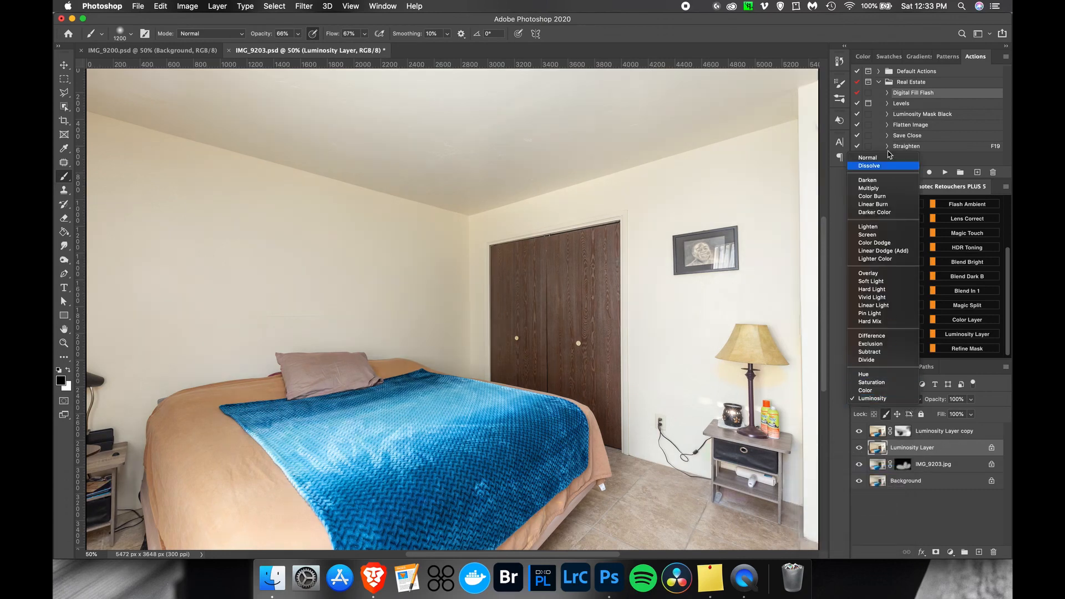
left_click(867, 158)
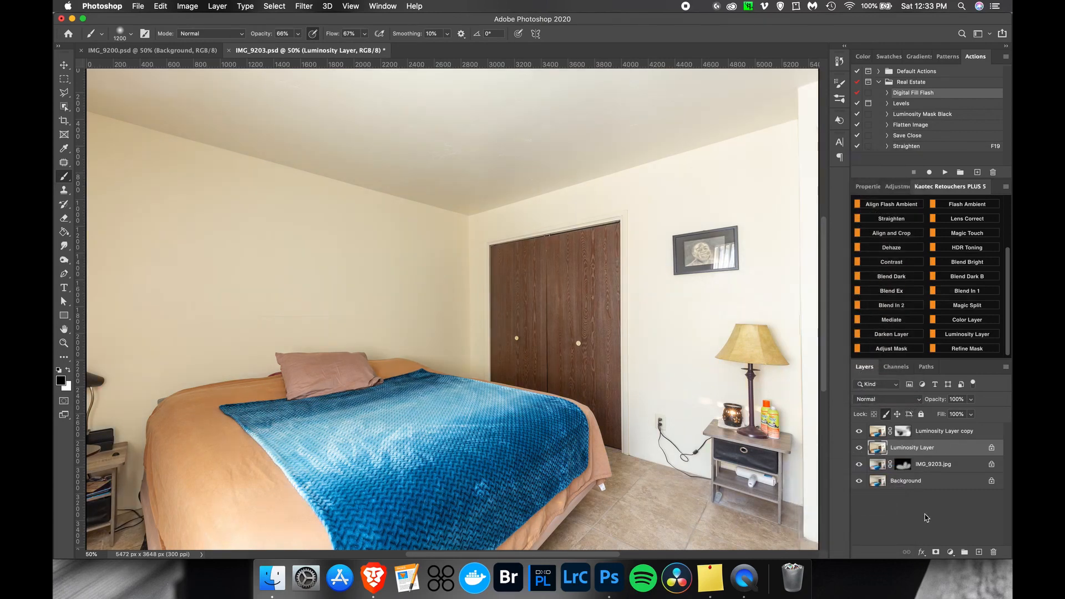
Add a black mask to the lower Luminosity Layer, paint white beside the lamp with a 400 px brush, and save and close IMG_9203.psd.
left_click(935, 552, "alt")
key("x")
key("bracketleft")
key("bracketleft")
key("bracketleft")
key("bracketleft")
key("bracketleft")
key("bracketleft")
key("bracketleft")
key("bracketleft")
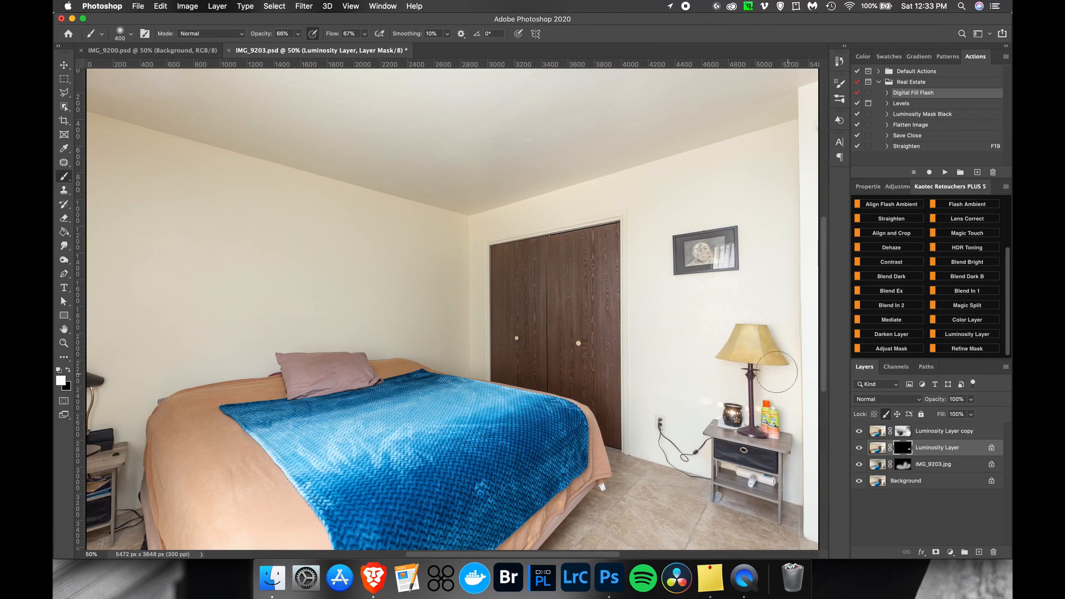
key("super+s")
left_click(229, 51)
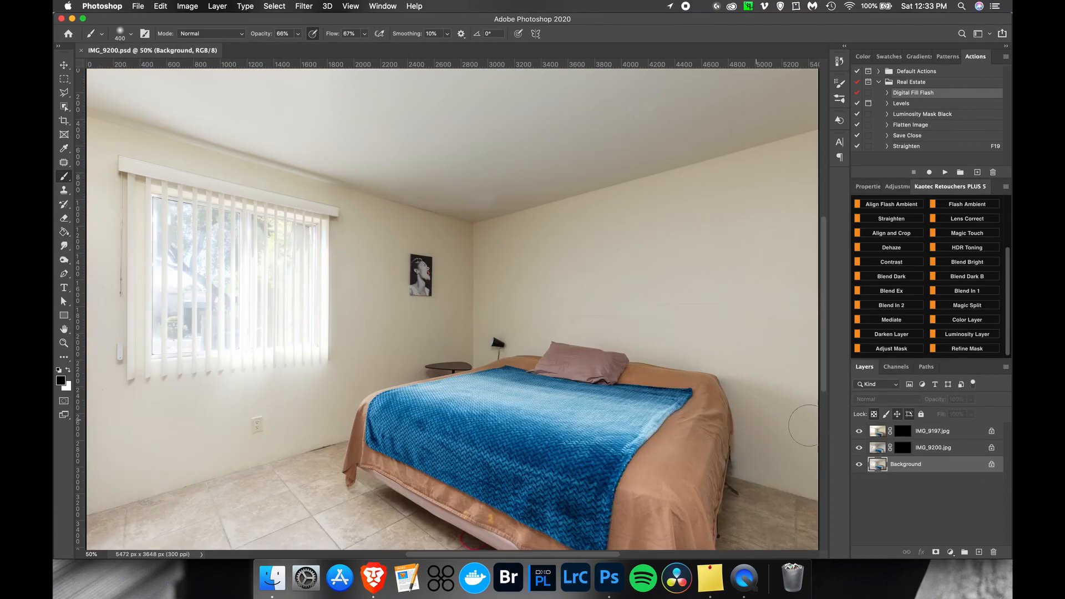
Paint white on the IMG_9200.jpg layer mask over the floor, bed and walls with a 1400 px brush.
left_click(903, 448)
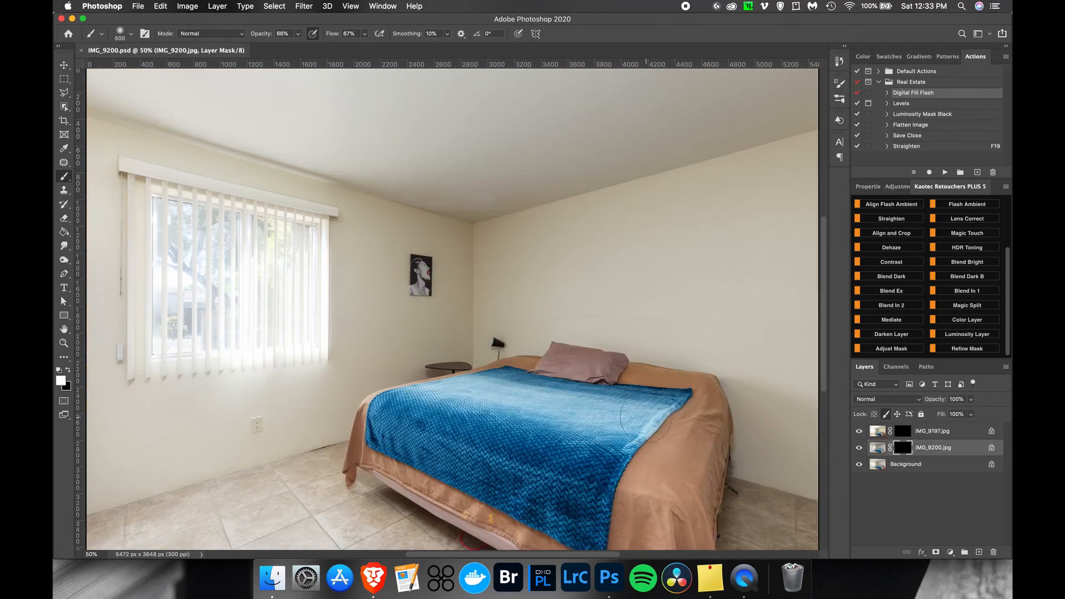
mouse_move(746, 472)
left_mouse_down()
mouse_move(680, 502)
mouse_move(355, 444)
mouse_move(167, 532)
mouse_move(269, 495)
left_mouse_up()
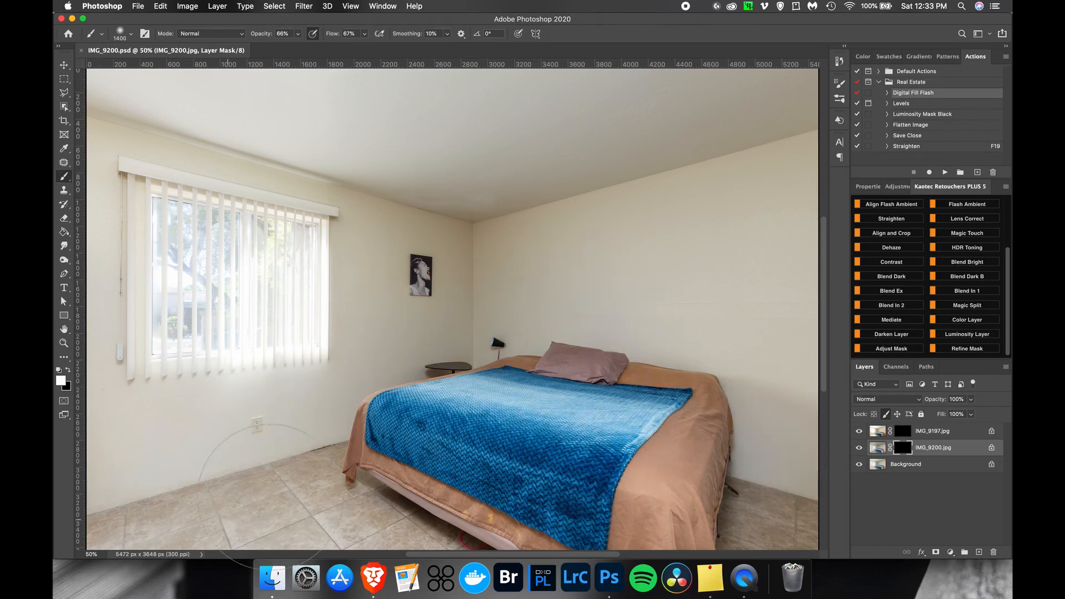
left_click_drag(178, 545, 299, 485)
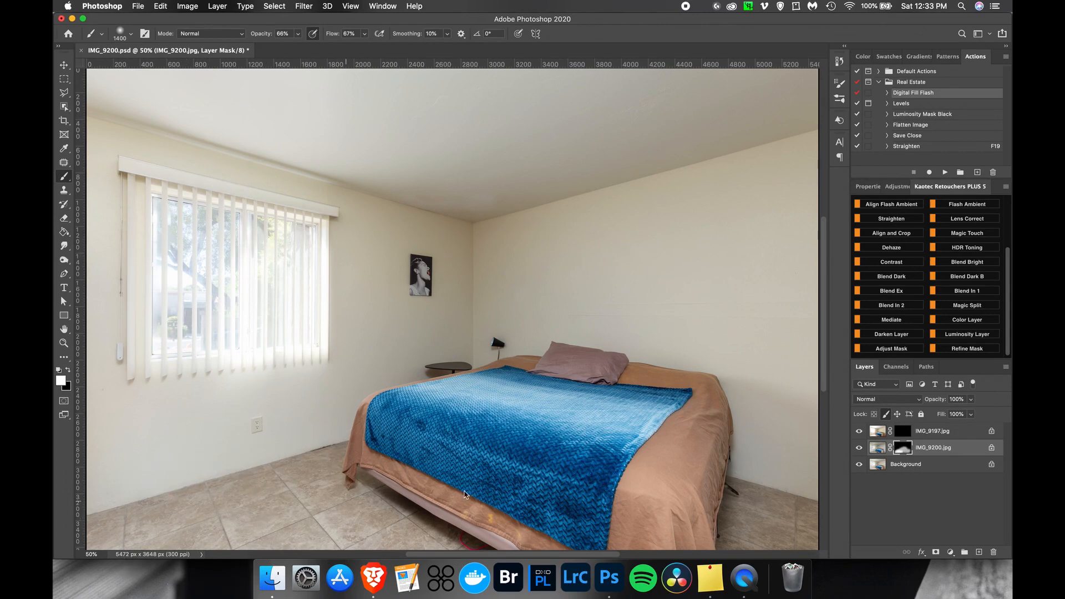
left_click_drag(788, 540, 799, 516)
mouse_move(712, 422)
left_mouse_down()
mouse_move(732, 131)
mouse_move(281, 131)
mouse_move(244, 90)
mouse_move(248, 359)
mouse_move(252, 233)
mouse_move(178, 345)
mouse_move(480, 300)
left_mouse_up()
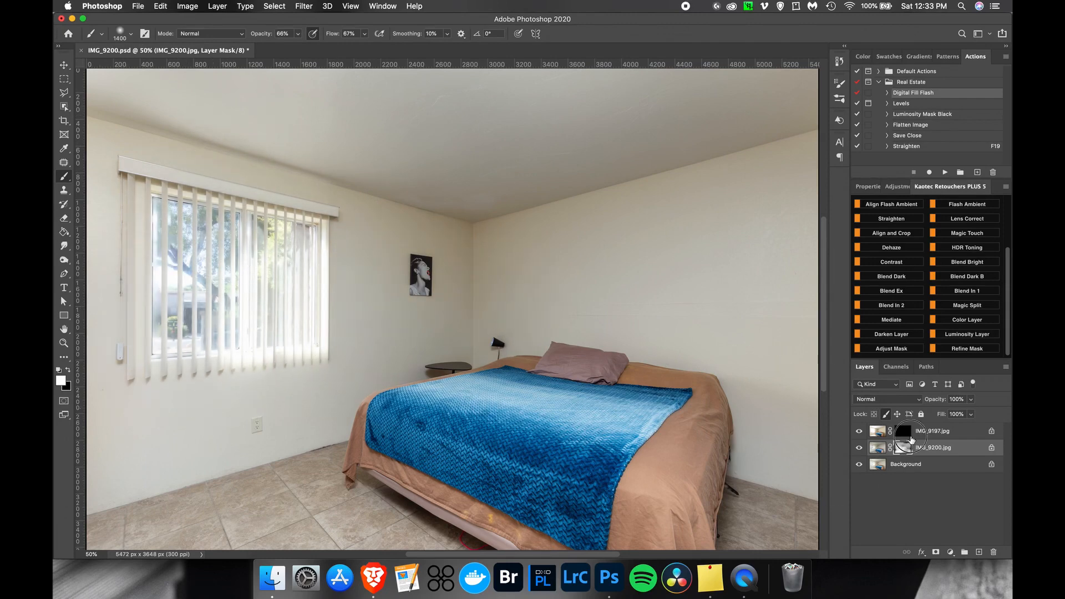
Convert IMG_9197.jpg to a Luminosity Layer and paint white on its mask over the bed, ceiling, walls and floor.
left_click(977, 335)
mouse_move(683, 471)
left_mouse_down()
mouse_move(765, 477)
mouse_move(355, 500)
mouse_move(758, 166)
mouse_move(552, 211)
mouse_move(433, 107)
left_mouse_up()
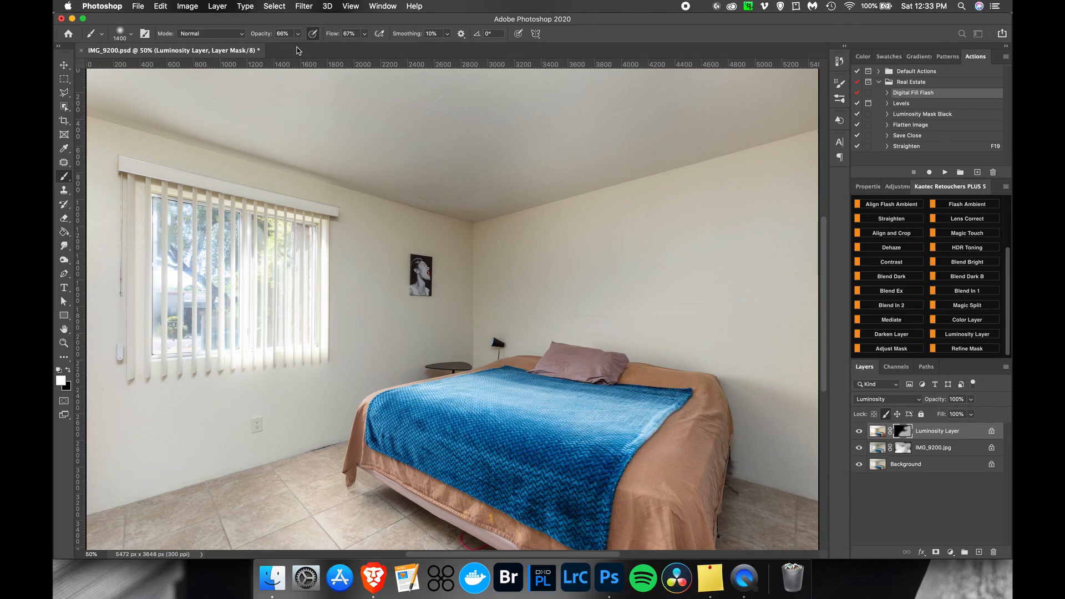
mouse_move(671, 147)
left_mouse_down()
mouse_move(782, 108)
mouse_move(344, 92)
mouse_move(420, 123)
mouse_move(499, 300)
mouse_move(309, 381)
mouse_move(250, 416)
mouse_move(267, 427)
left_mouse_up()
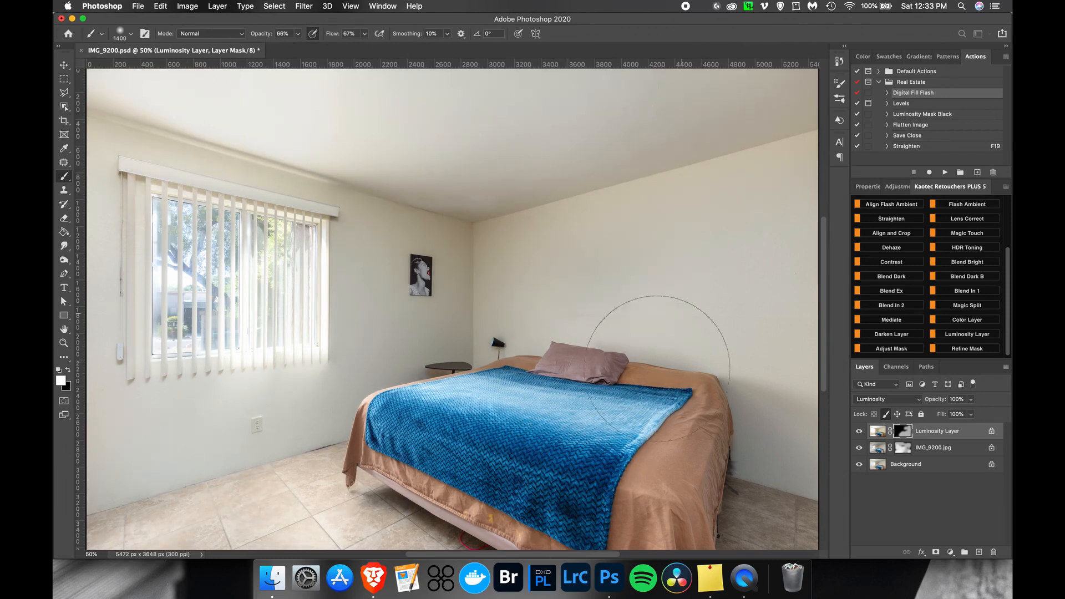
left_click_drag(667, 390, 541, 398)
mouse_move(445, 390)
left_mouse_down()
mouse_move(788, 412)
mouse_move(754, 447)
left_mouse_up()
Refine the Luminosity Layer mask in black and white over the ceiling edge, window and wall below it, and save IMG_9200.psd.
key("x")
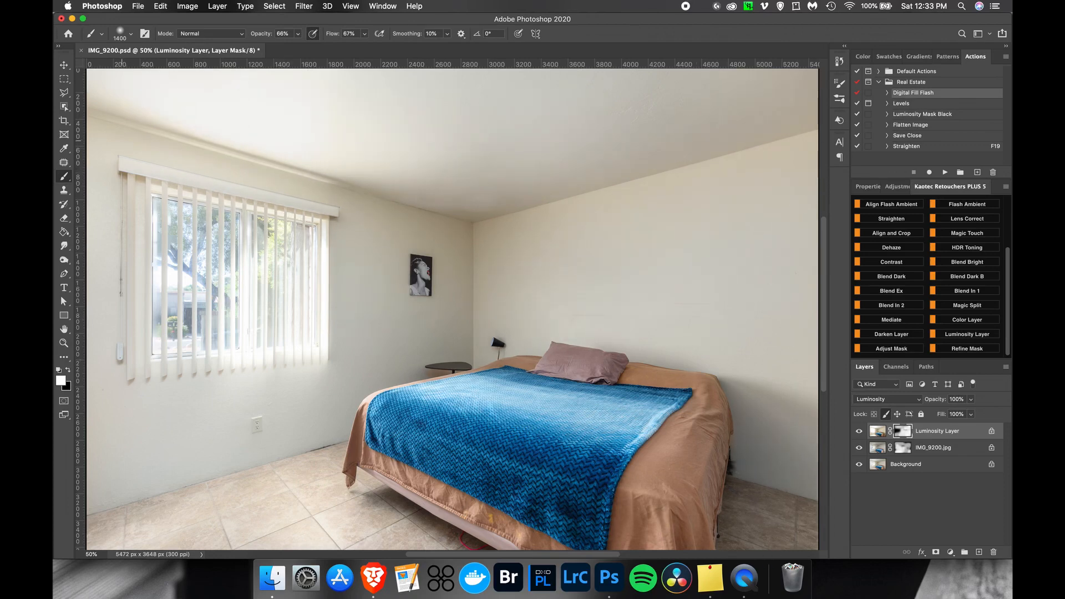
mouse_move(200, 110)
left_mouse_down()
mouse_move(228, 132)
mouse_move(310, 141)
mouse_move(139, 97)
mouse_move(294, 142)
mouse_move(351, 136)
mouse_move(226, 117)
left_mouse_up()
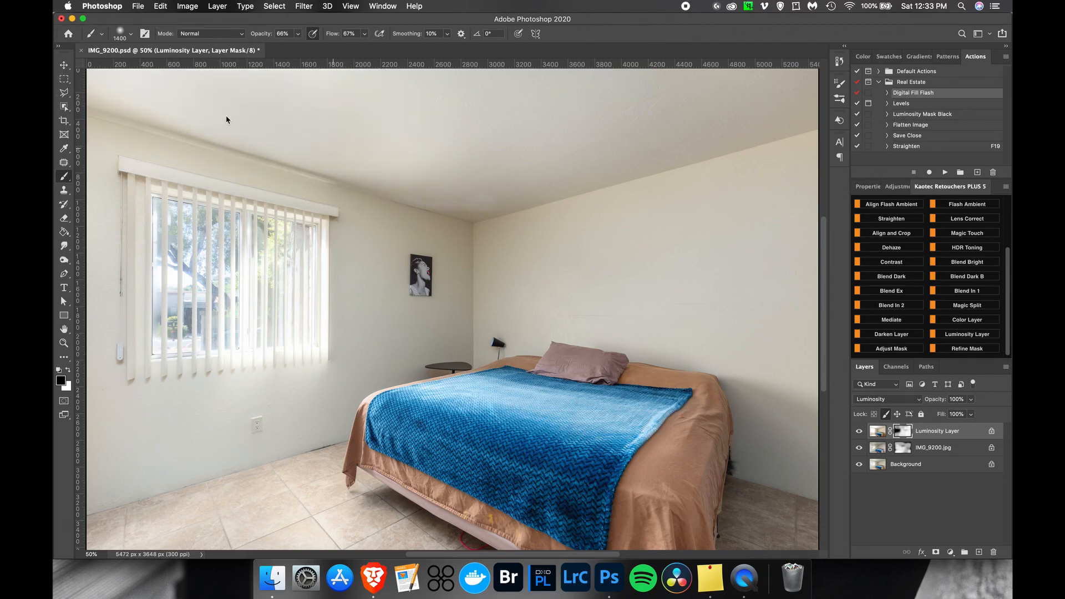
key("x")
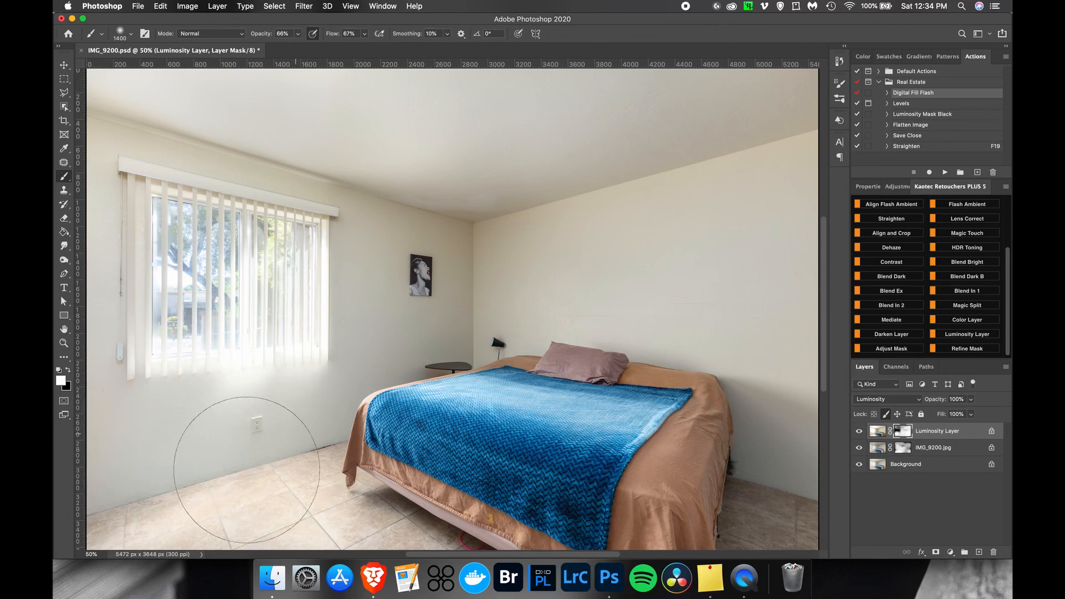
key("x")
mouse_move(250, 357)
left_mouse_down()
mouse_move(261, 332)
mouse_move(266, 399)
mouse_move(309, 262)
left_mouse_up()
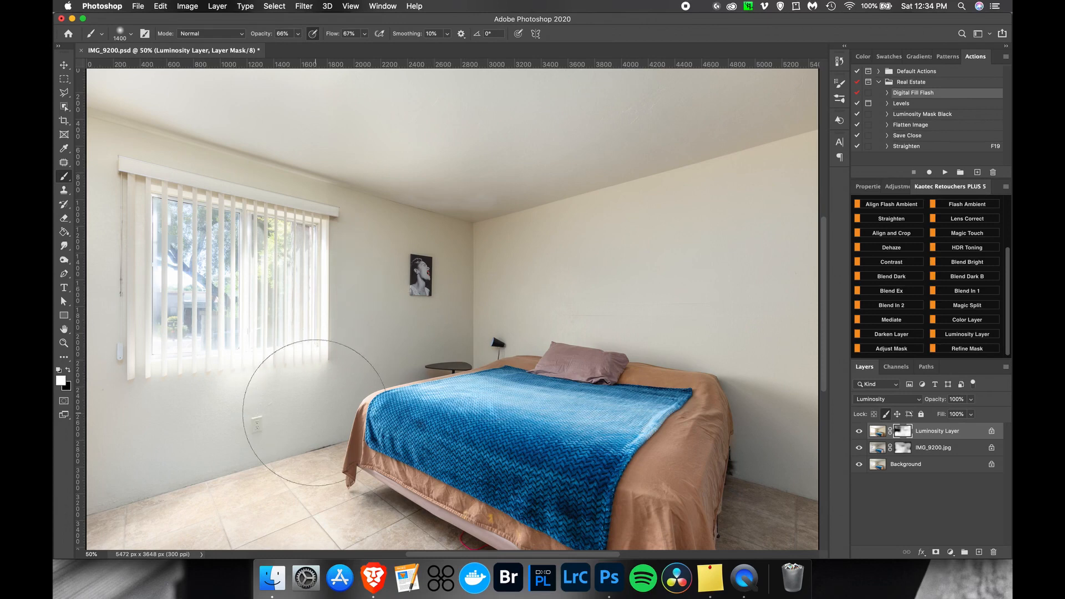
key("x")
key("super+s")
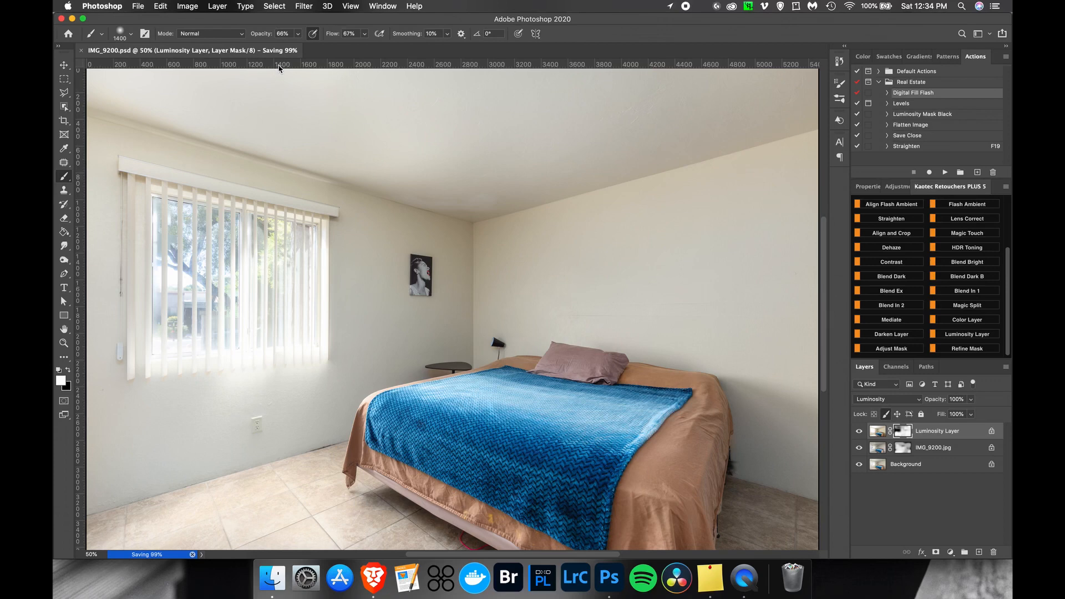
Quit Photoshop, launch Lightroom Classic and hide the other applications.
left_click(110, 6)
left_click(133, 110)
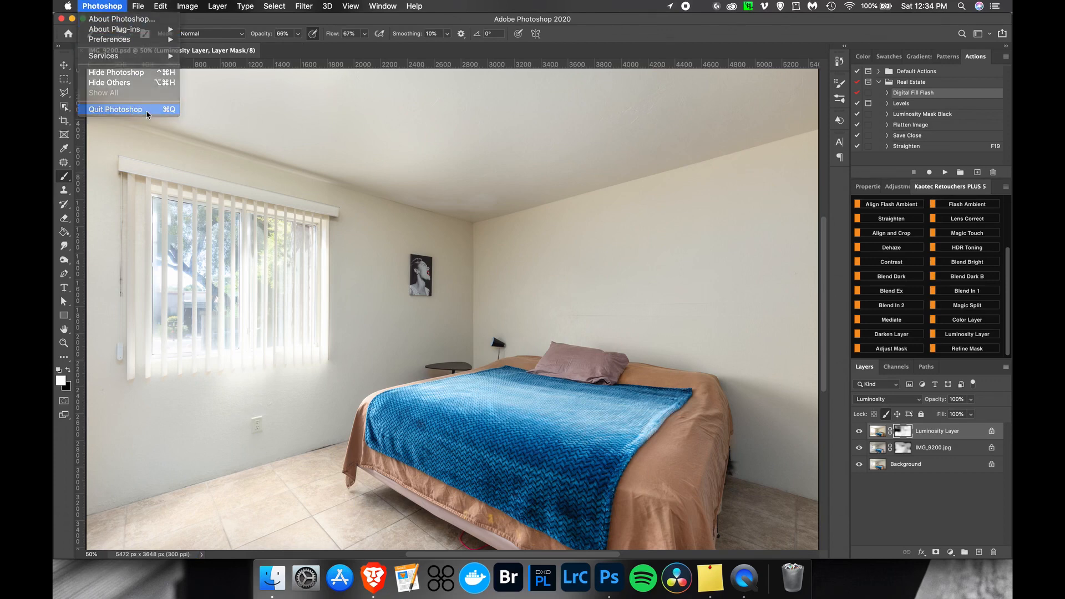
left_click(584, 578)
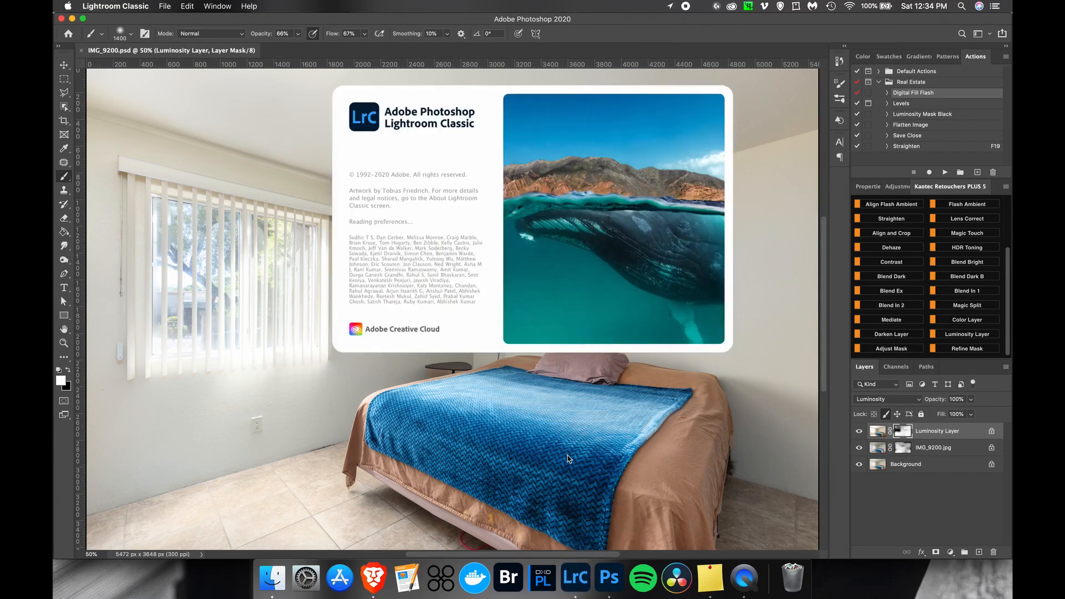
key("super+alt+h")
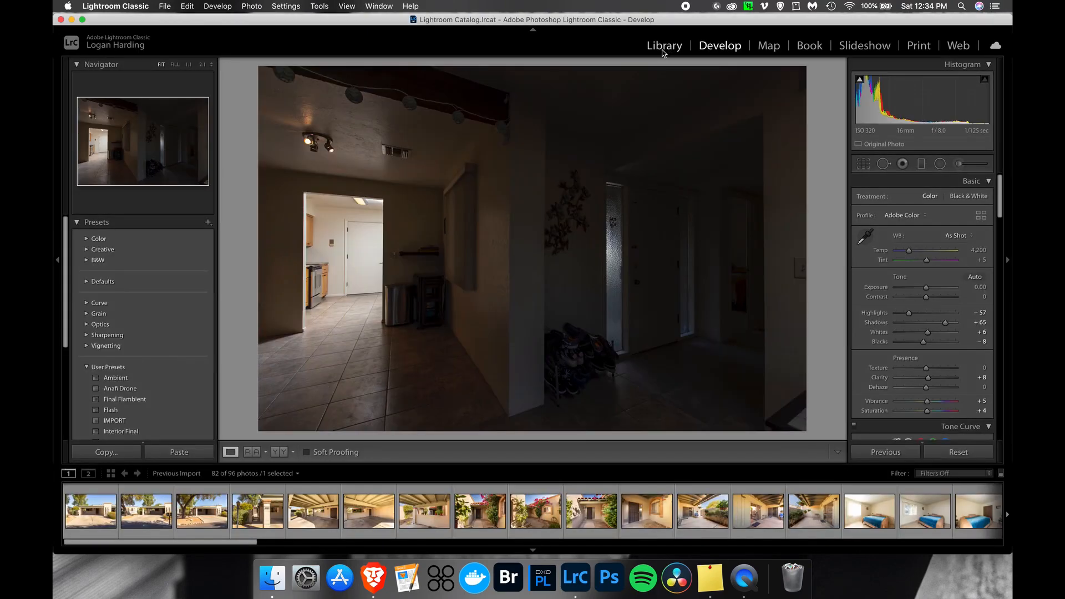
Import all the merged PSD files from the Merged subfolder of the Kaotec folder into the Lightroom library.
left_click(664, 46)
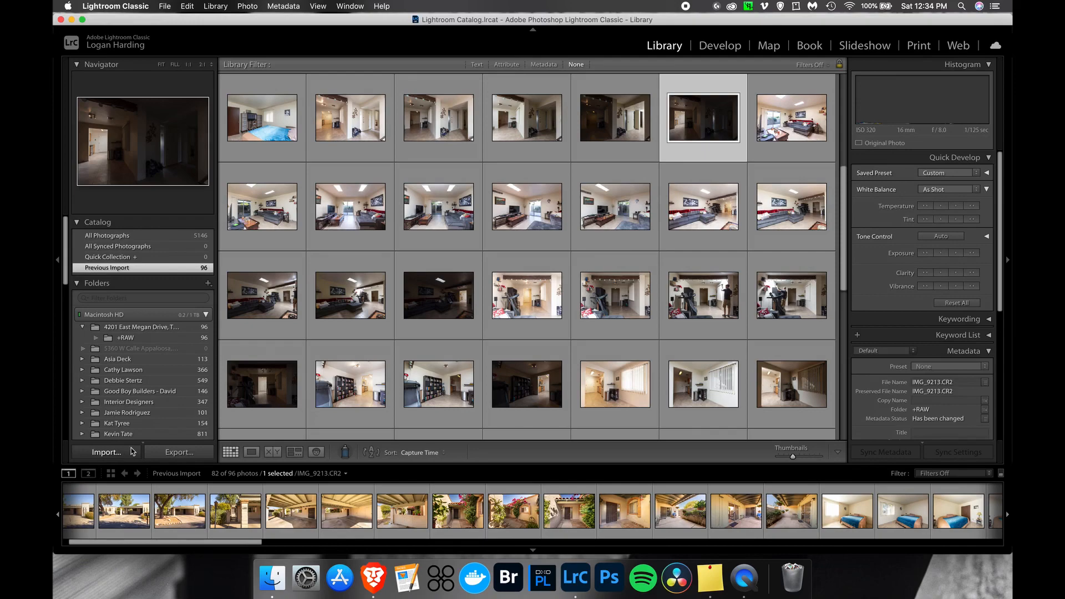
left_click(129, 451)
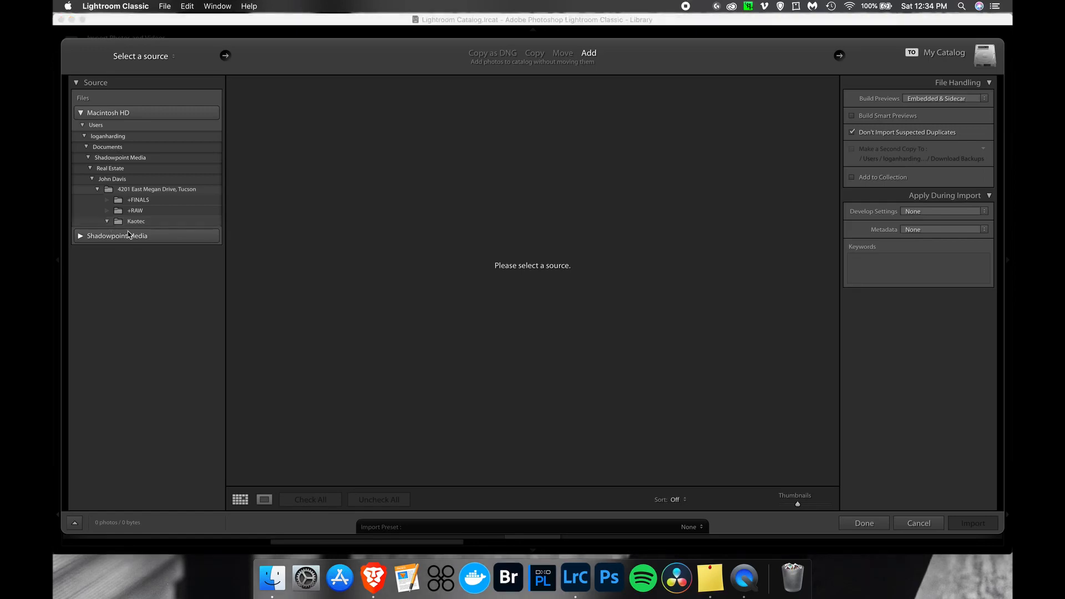
left_click(106, 221)
left_click(146, 264)
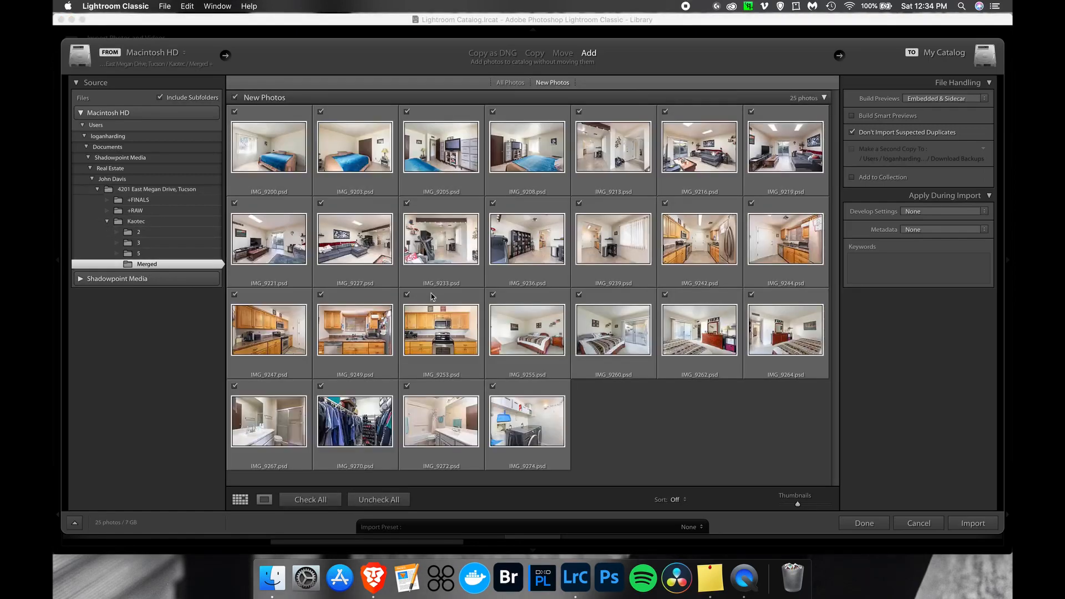
left_click(955, 522)
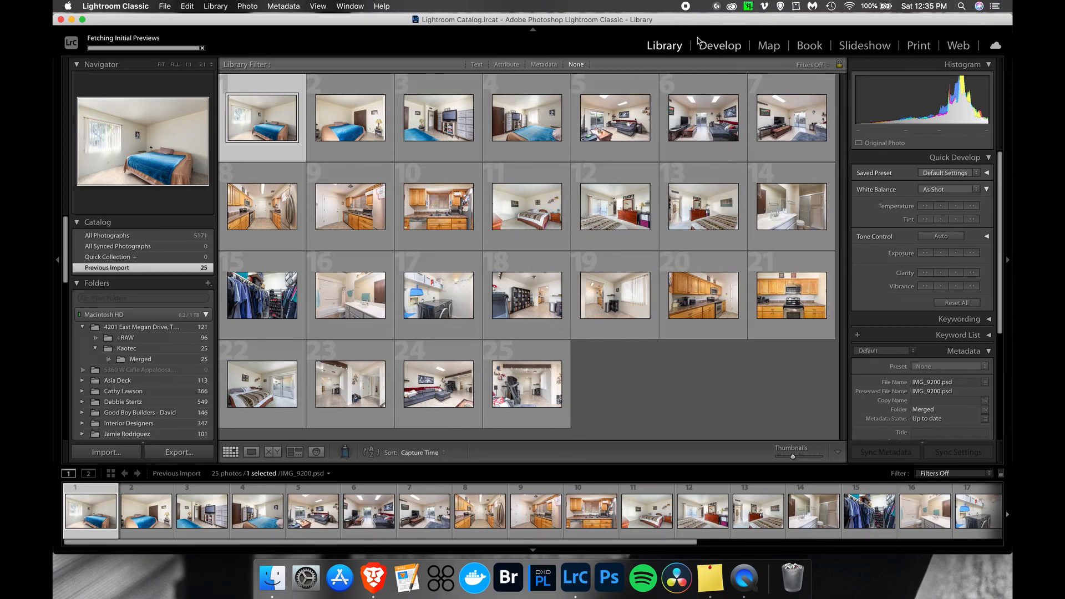
Develop IMG_9200.psd with Highlights at -54, Shadows at +18, Whites at +11 and Blacks at -20.
left_click(736, 47)
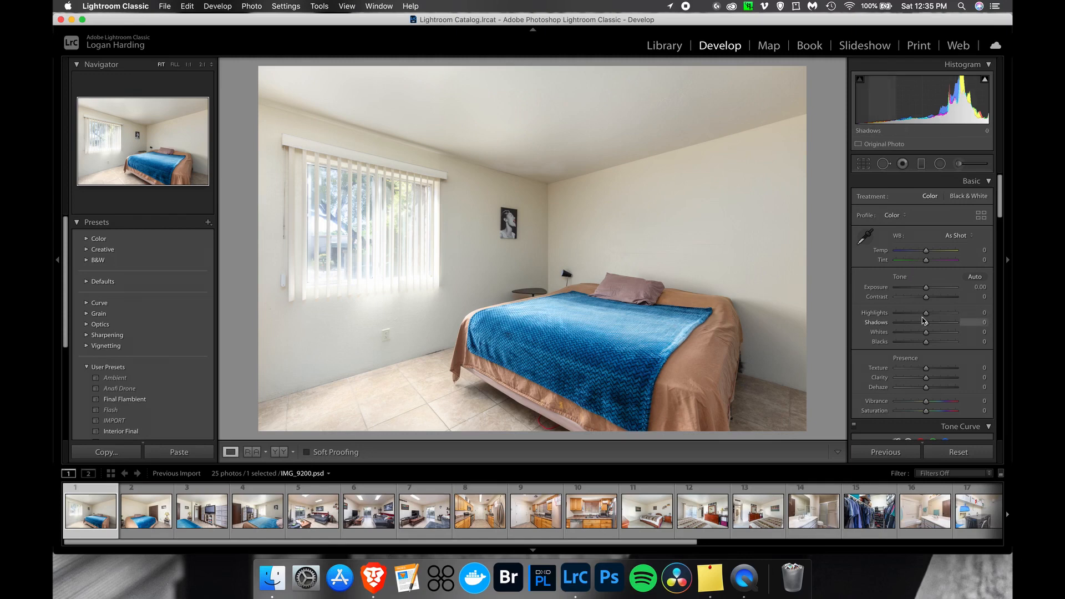
mouse_move(925, 314)
left_mouse_down()
mouse_move(910, 317)
mouse_move(935, 329)
left_mouse_up()
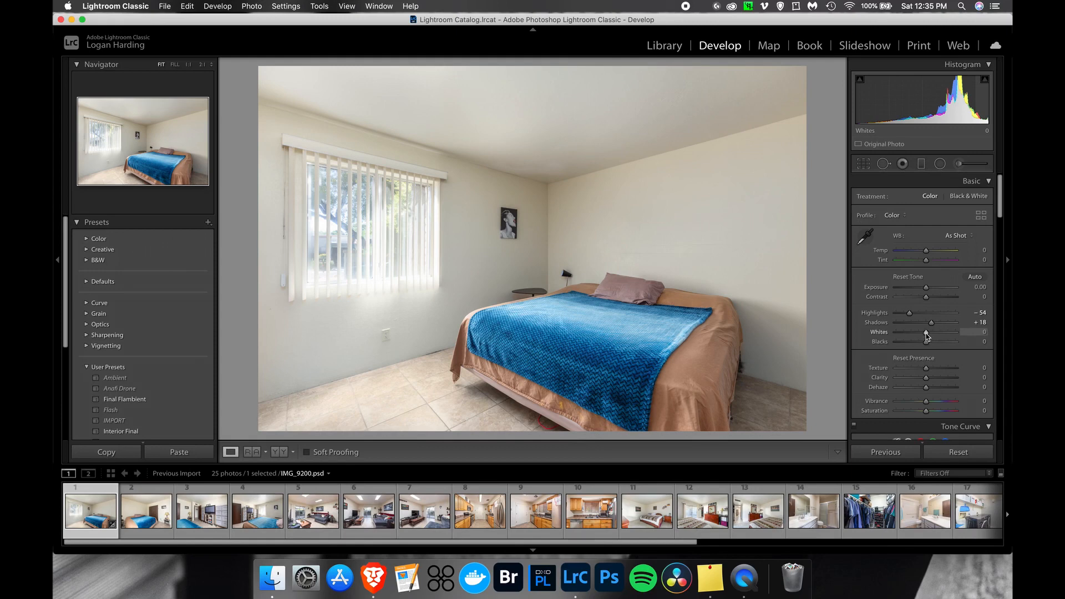
left_click(926, 333, "alt")
left_click_drag(928, 337, 921, 346)
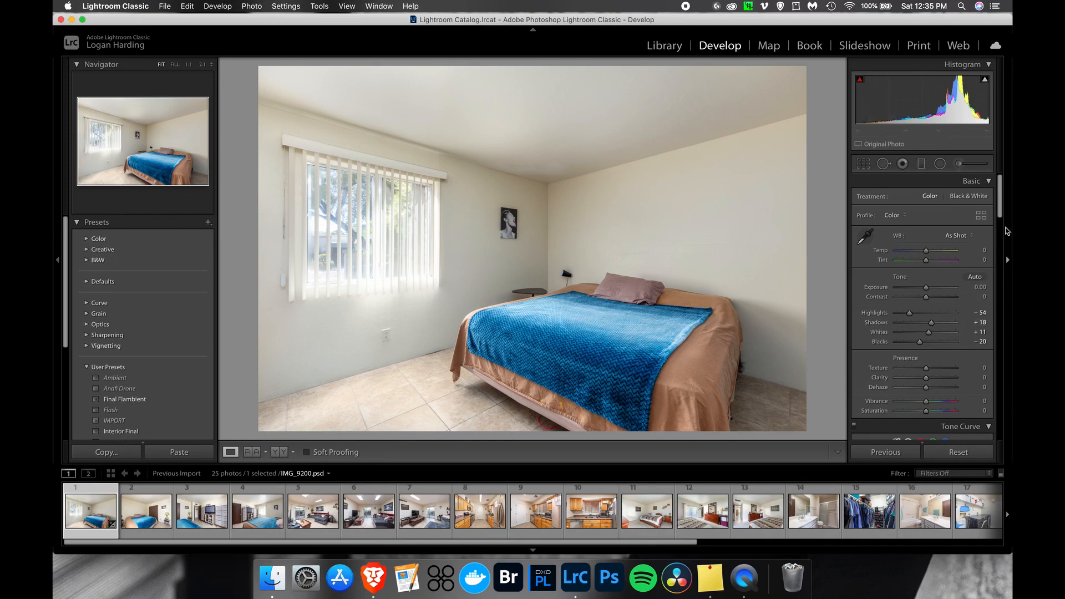
Set the tone curve regions of IMG_9200.psd to Highlights -66 and Lights +30.
left_click_drag(1002, 217, 1002, 256)
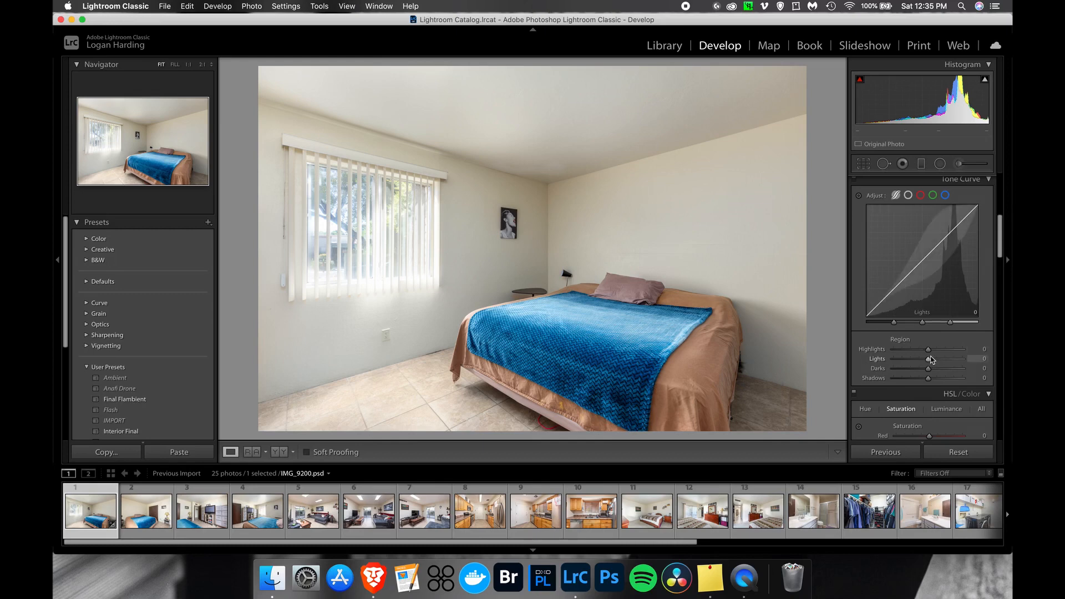
mouse_move(928, 349)
left_mouse_down()
mouse_move(919, 352)
mouse_move(939, 363)
left_mouse_up()
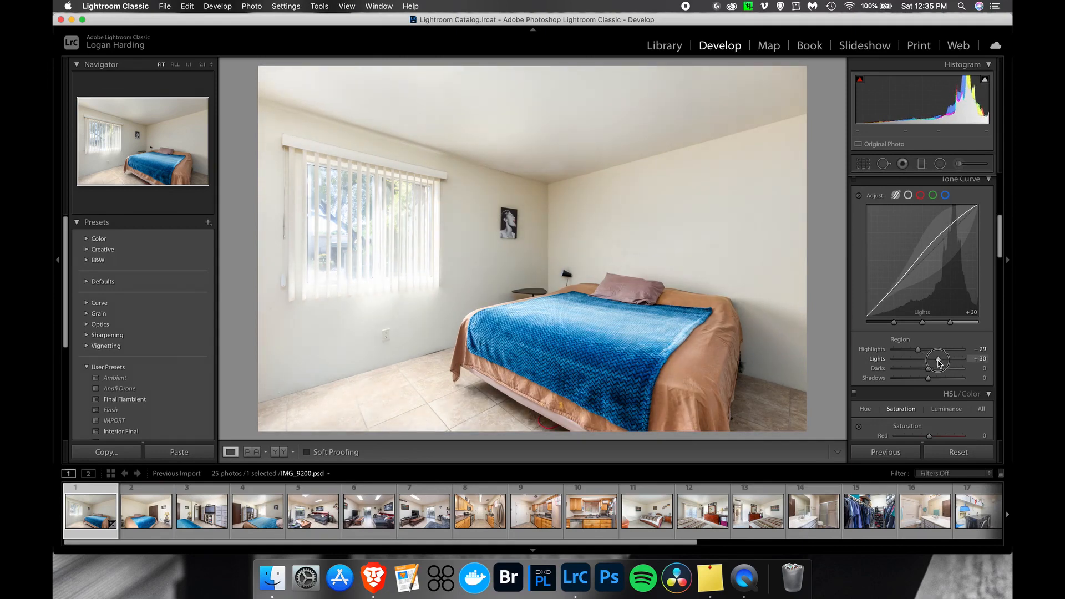
left_click_drag(918, 350, 905, 353)
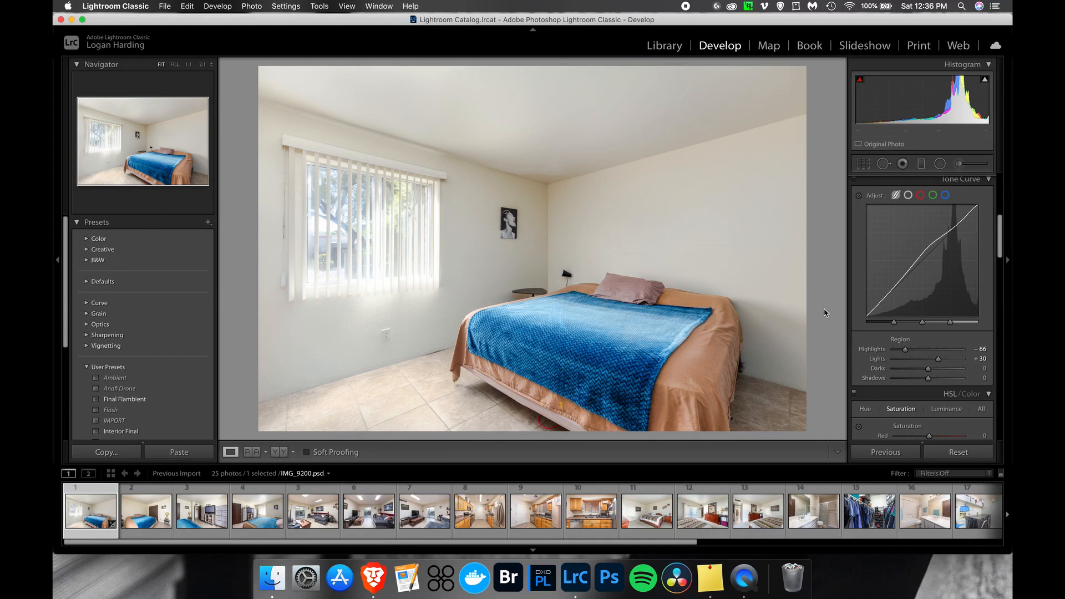
left_click_drag(1001, 249, 1002, 206)
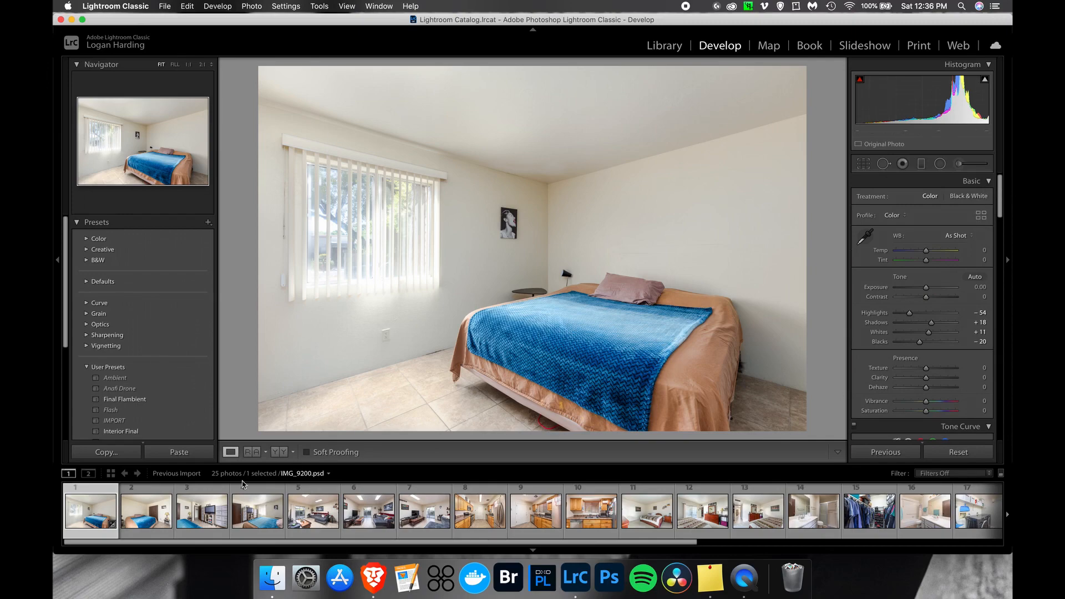
Select all imported photos and synchronize the develop settings of IMG_9200.psd to them, leaving out white balance, local adjustments, transform and crop.
key("t")
left_click_drag(276, 544, 577, 543)
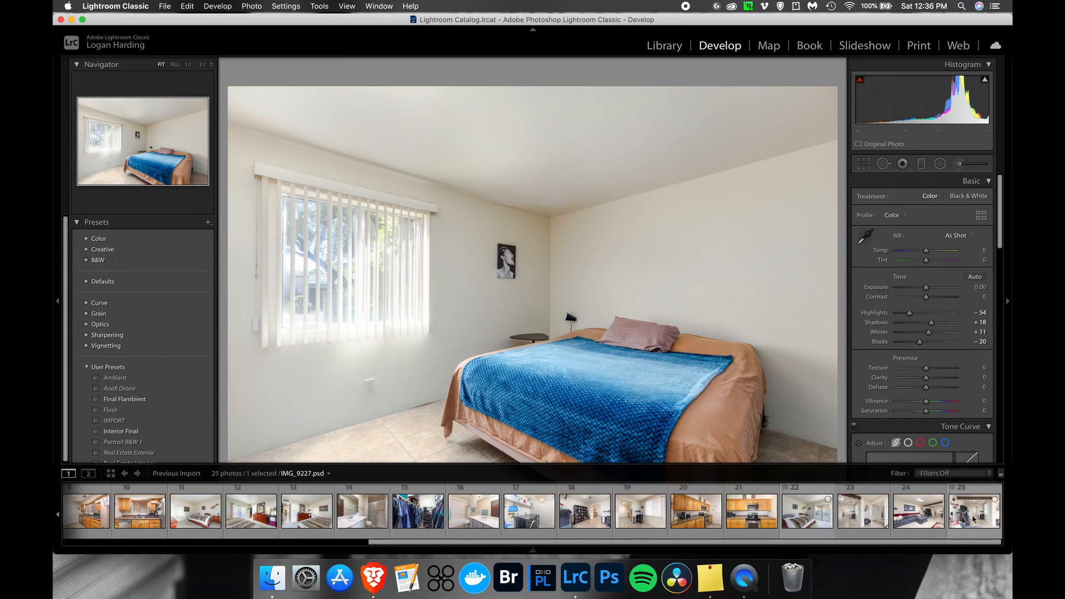
key("super+a")
key("F6")
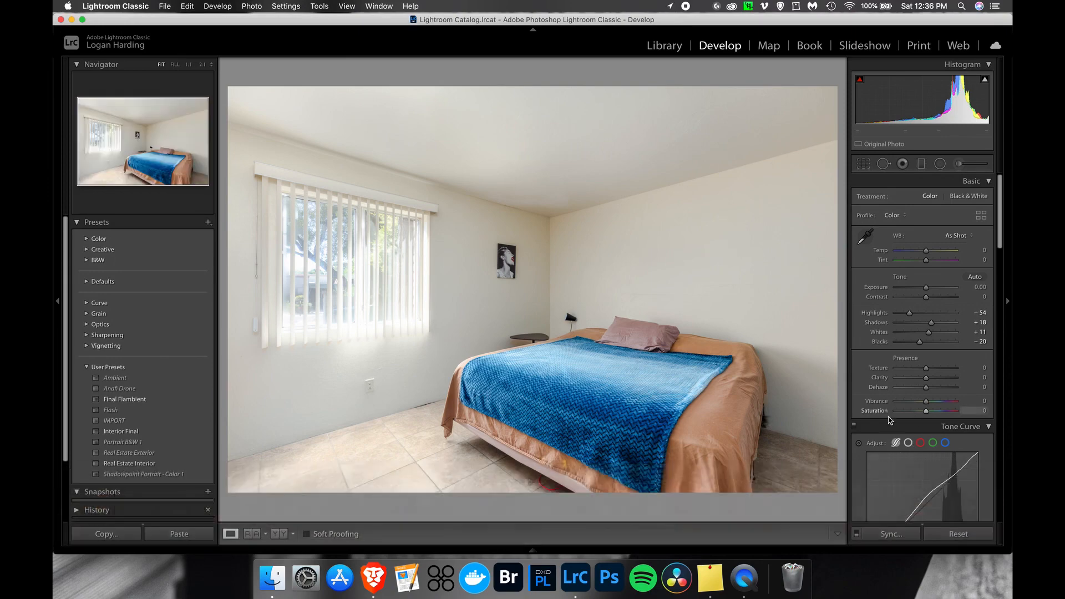
left_click(532, 551)
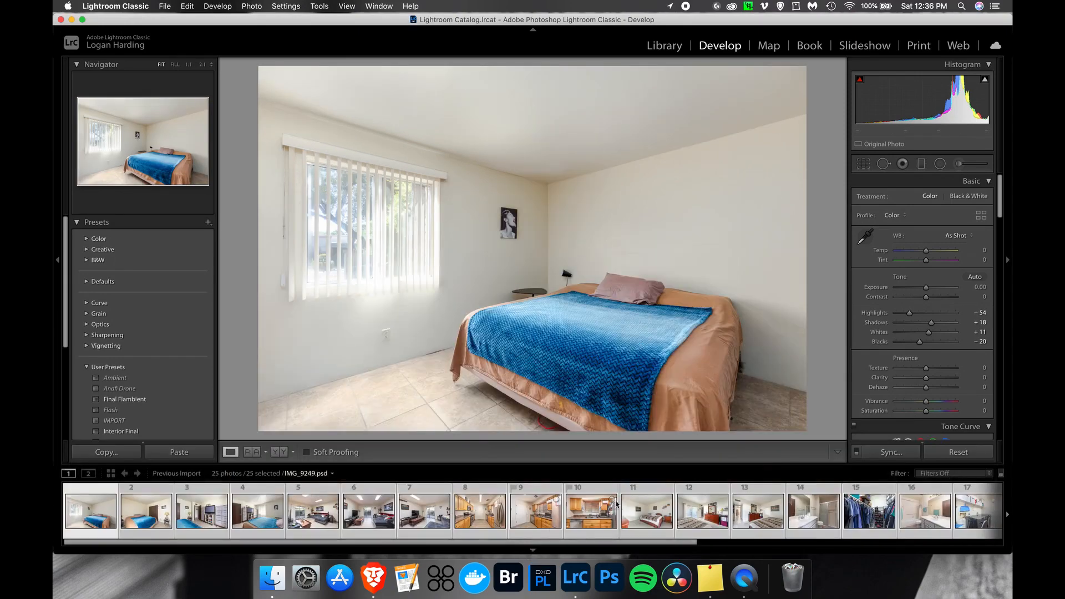
left_click(900, 451)
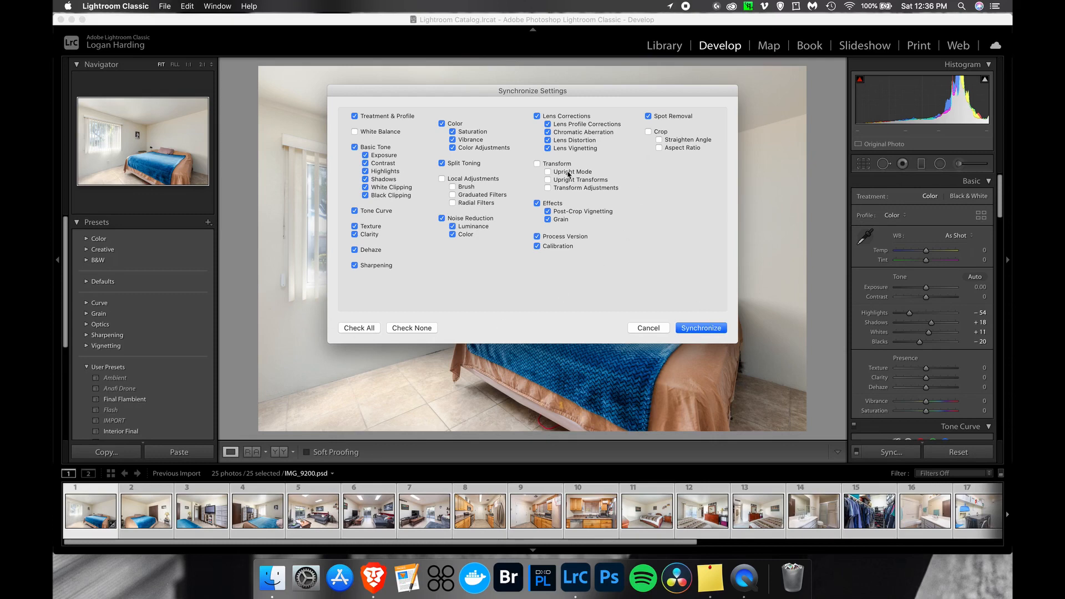
left_click(711, 329)
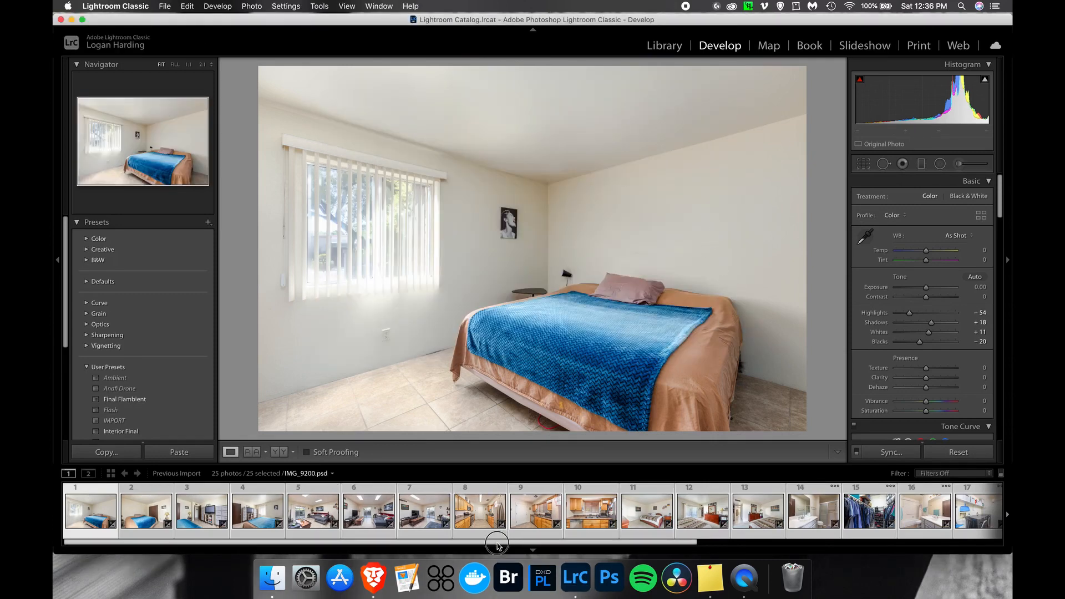
Clear the multiple selection and set Dehaze to +26 on IMG_9203.psd, the second photo.
left_click(103, 493)
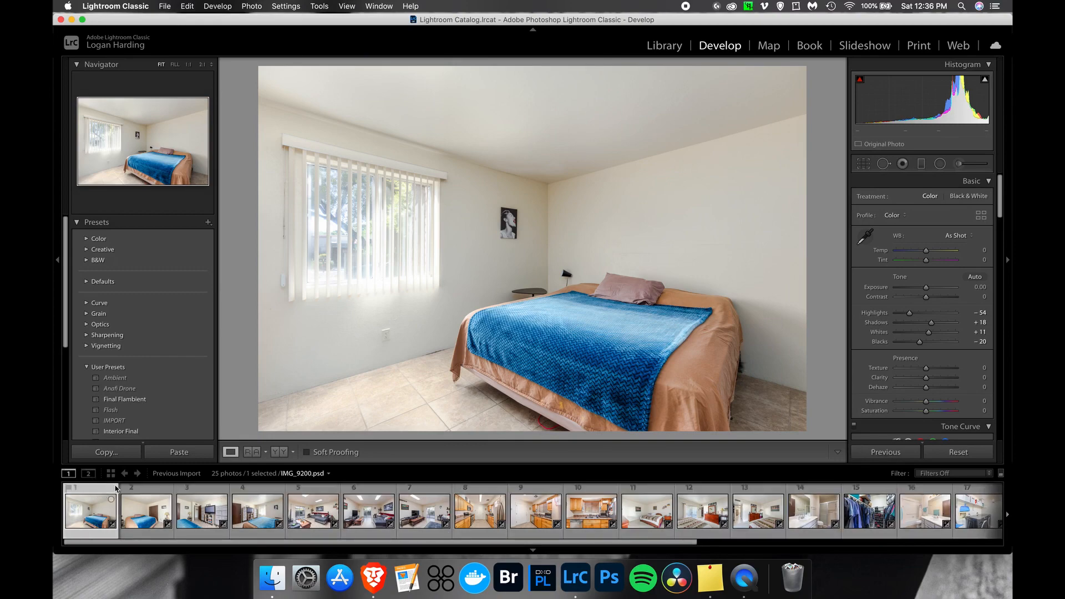
key("Right")
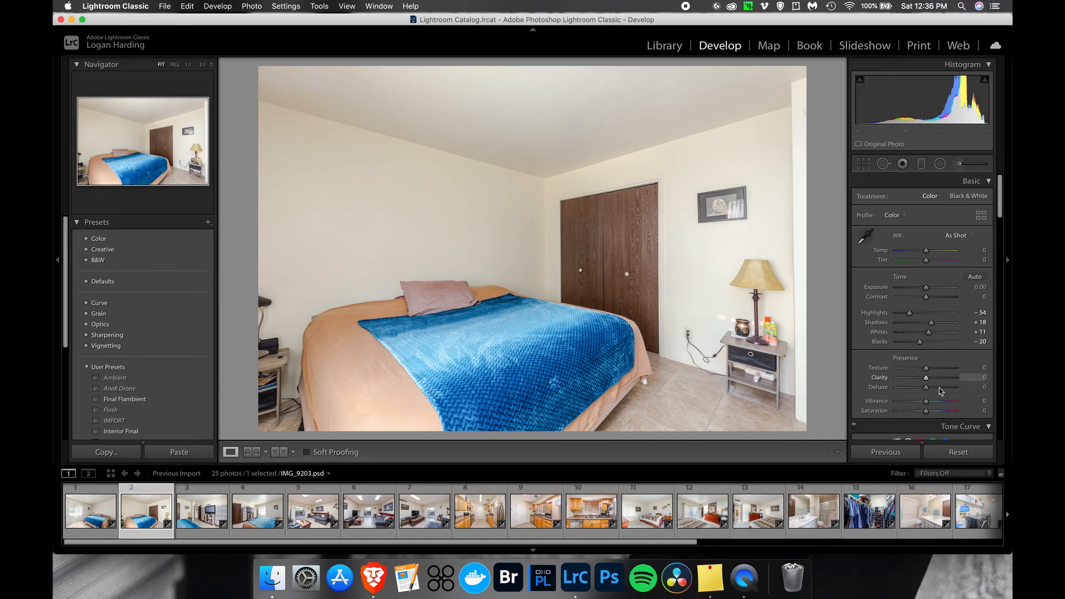
left_click_drag(925, 391, 934, 395)
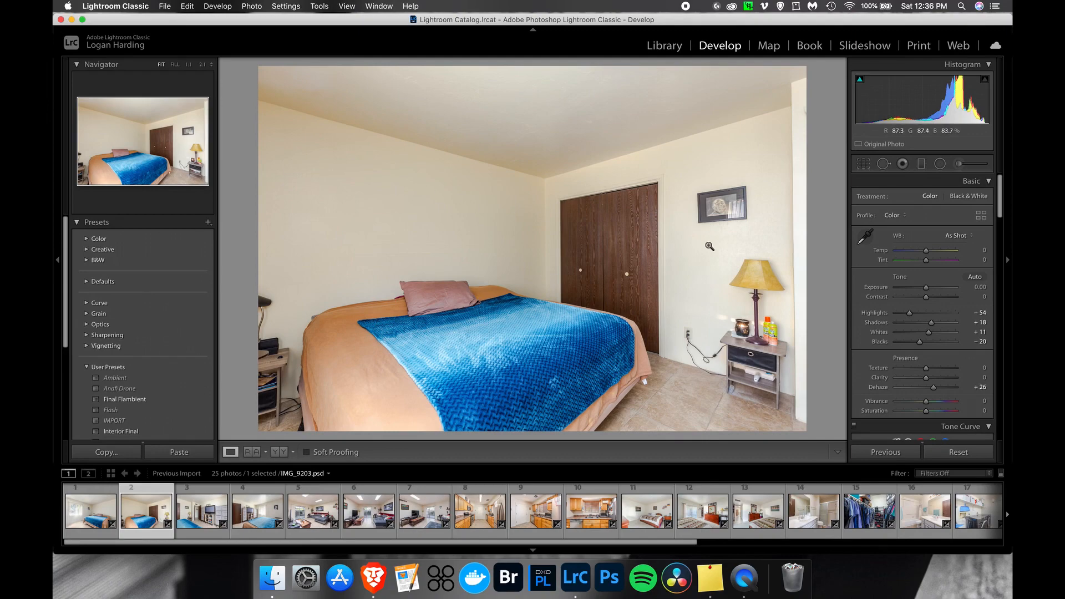
Compare the first two bedroom photos and warm the white balance of IMG_9200.psd to Temp +3.
key("Left")
key("Right")
key("Left")
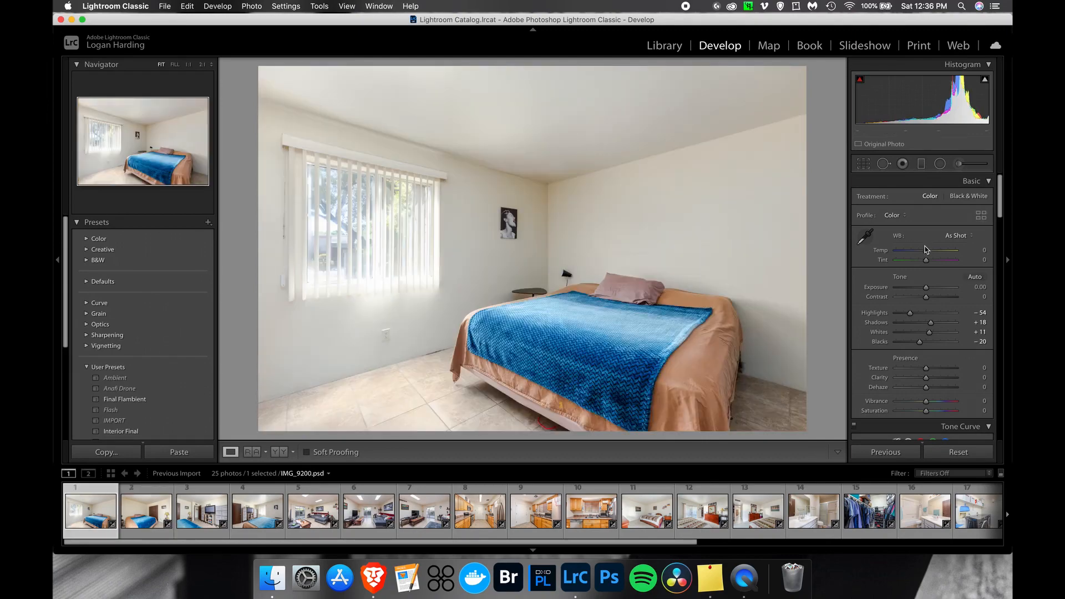
left_click_drag(926, 251, 928, 255)
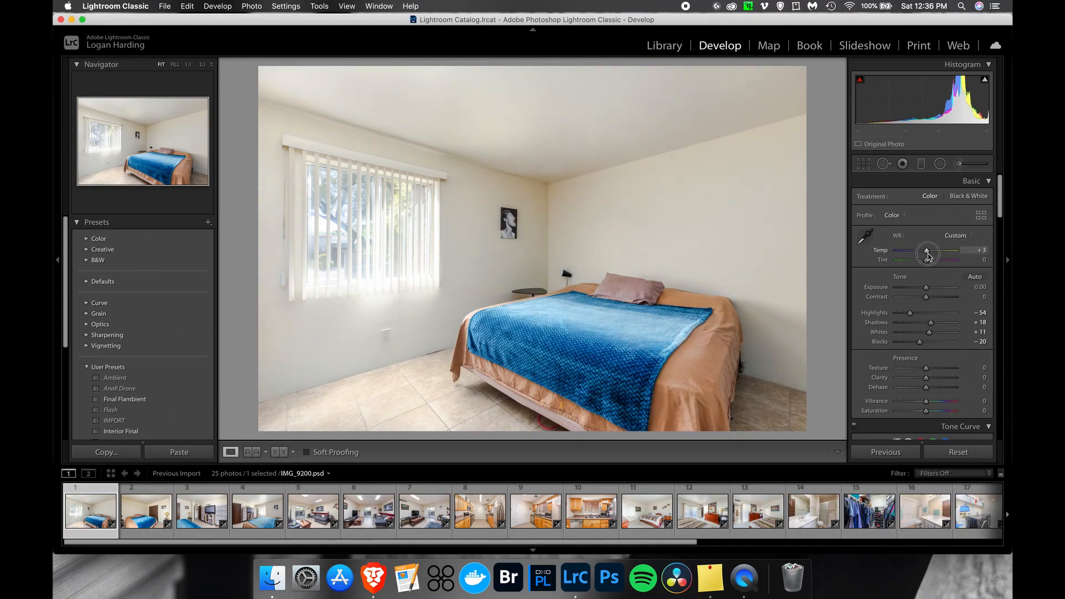
Set Temp to +3 and Highlights to -80 on IMG_9205.psd, the bedroom view with the television.
key("Right")
key("Right")
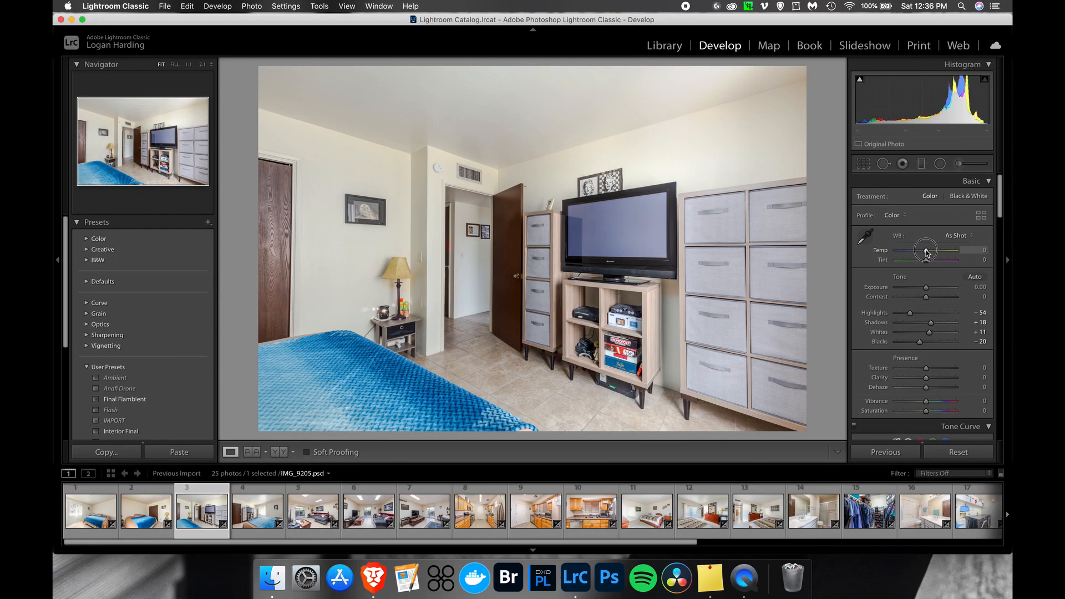
left_click_drag(925, 253, 926, 253)
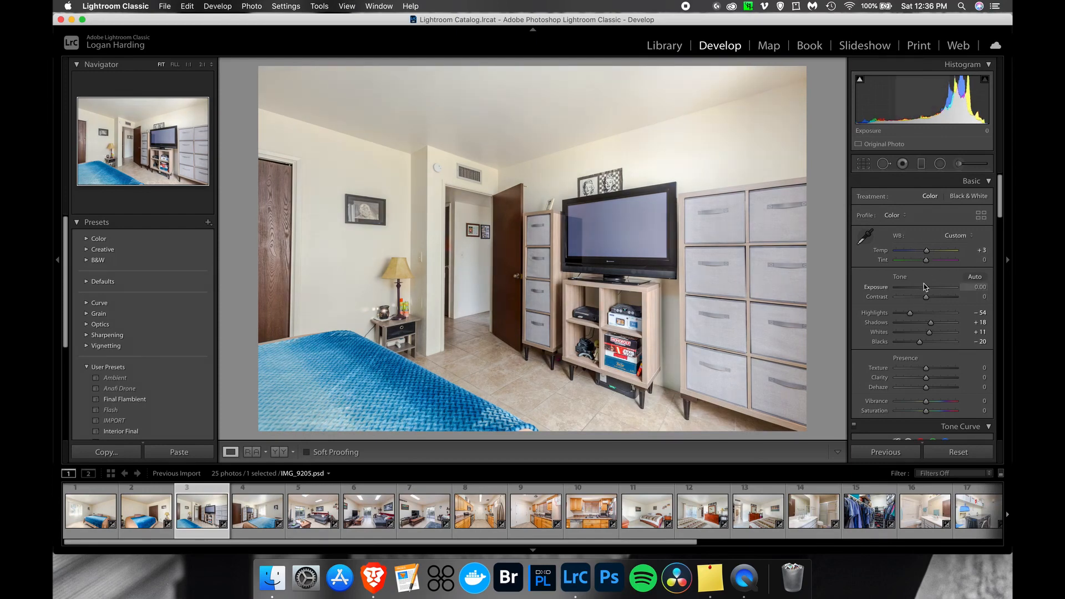
left_click_drag(910, 313, 903, 313)
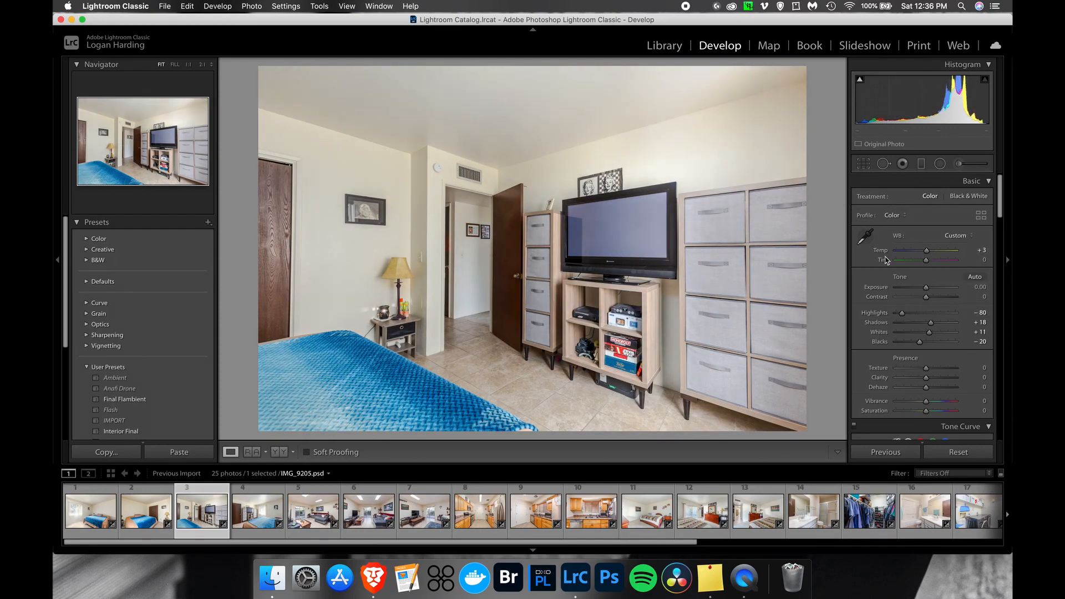
Try raising the exposure of IMG_9205.psd to about +0.15 against the neighbouring bedroom photos, and reset it to 0.
key("Left")
key("Right")
left_click_drag(927, 287, 928, 288)
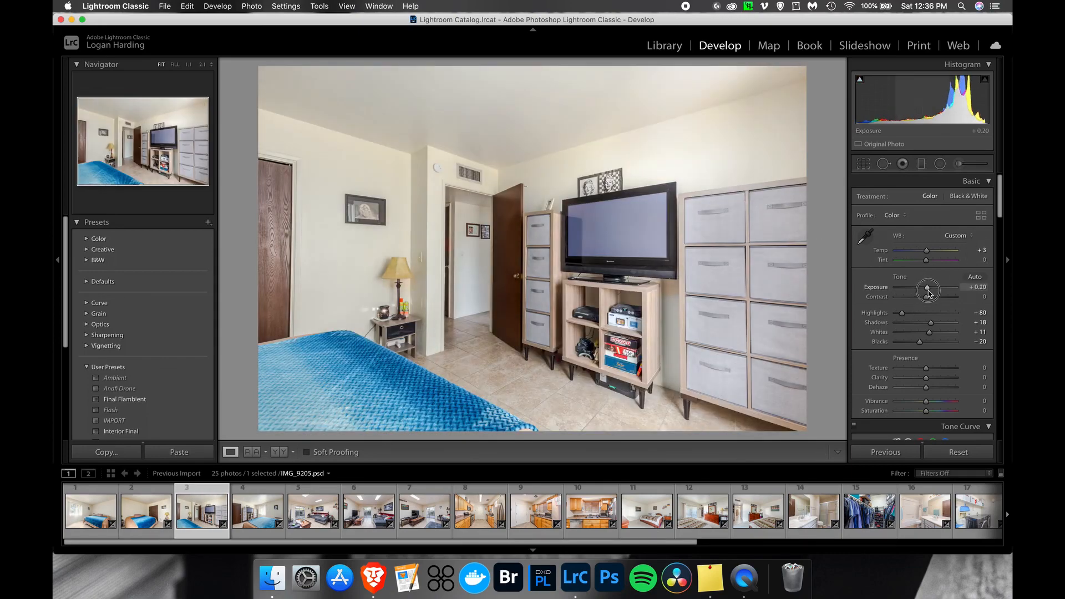
key("Left")
key("Right")
key("Left")
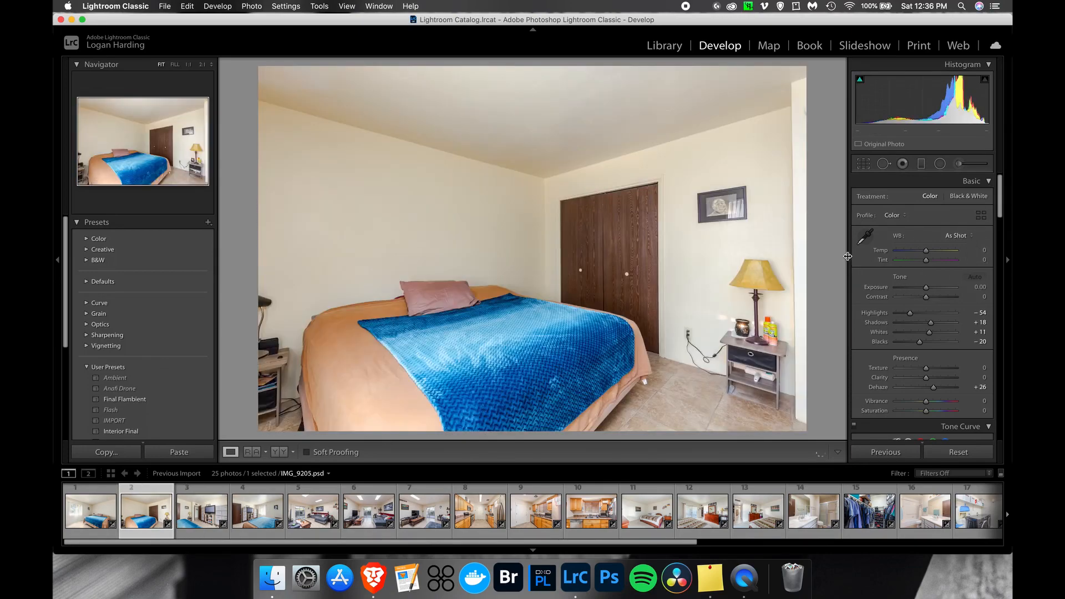
key("Left")
key("Right")
key("Right")
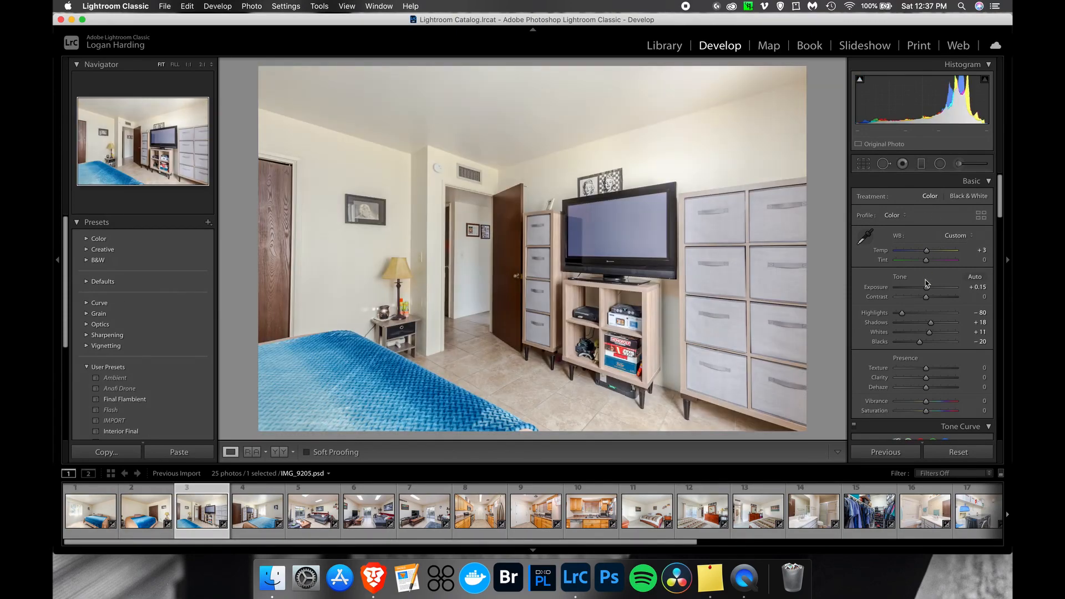
left_click_drag(927, 287, 925, 288)
double_click(926, 288)
key("Right")
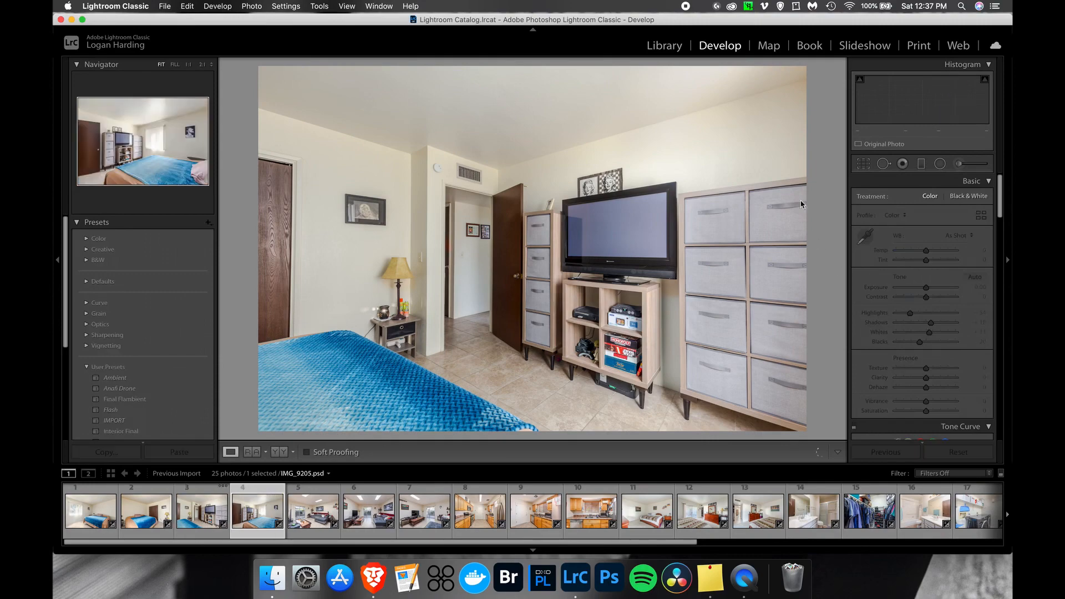
Raise the tone curve's Lights region to +50 on IMG_9205.psd.
key("Left")
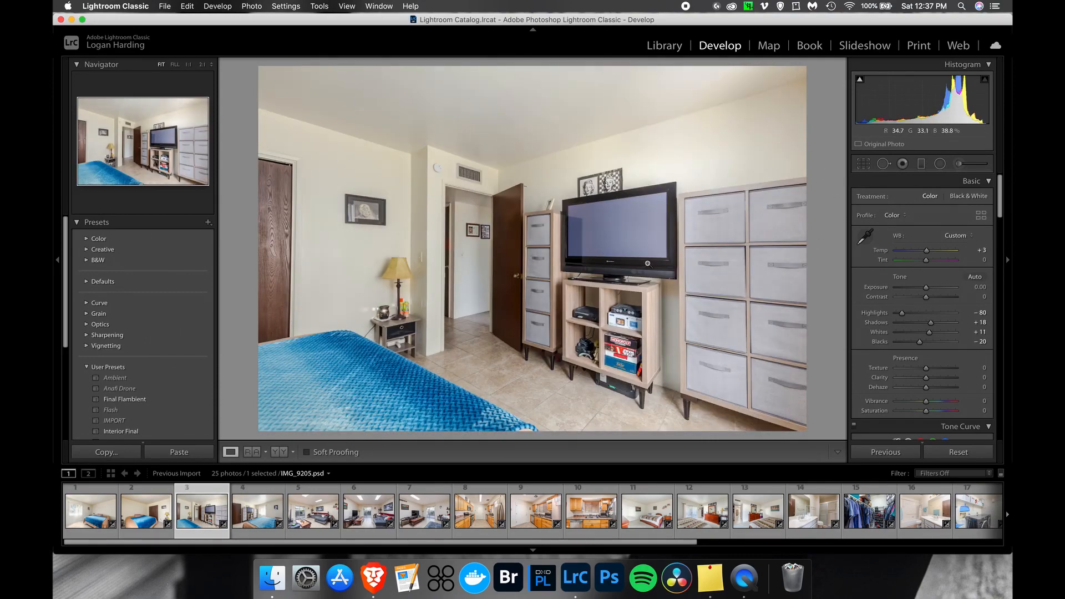
scroll(1001, 215, "down", 10)
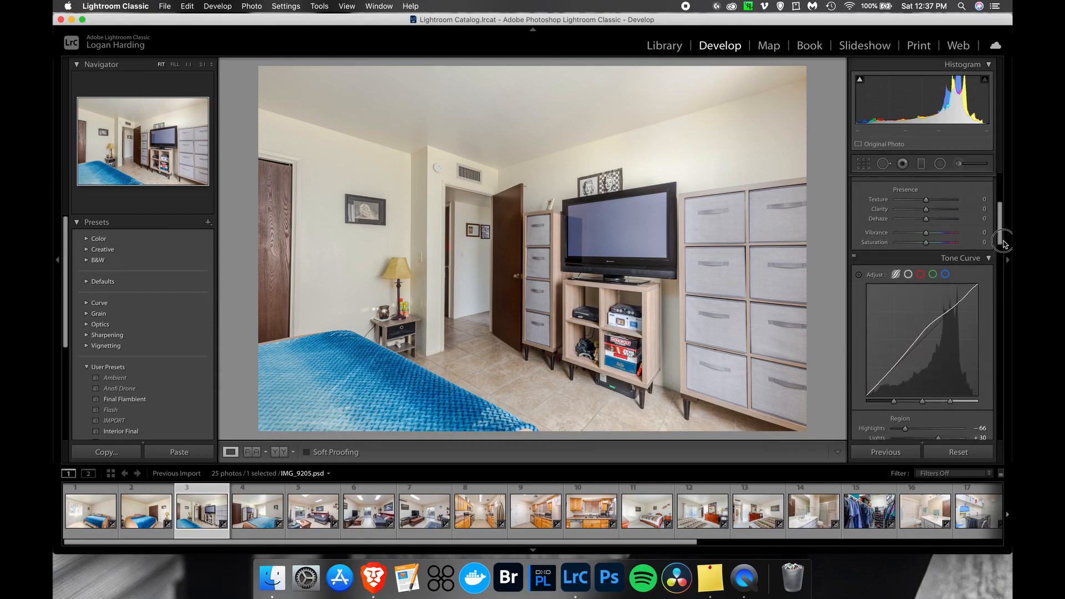
left_click_drag(928, 346, 949, 350)
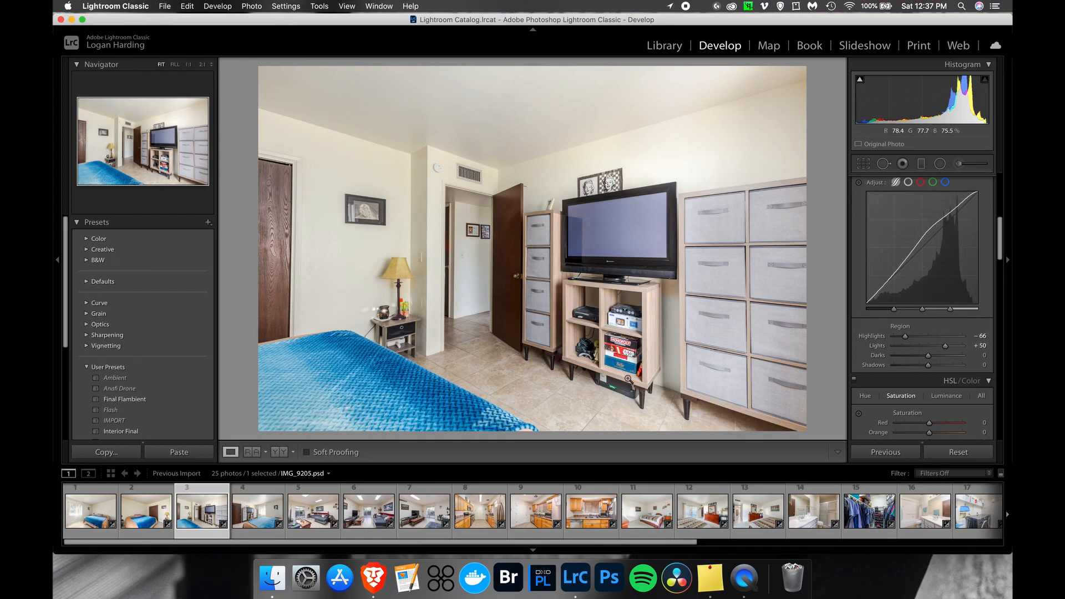
Warm the white balance of IMG_9208.psd, the fourth photo, to Temp +3.
key("Right")
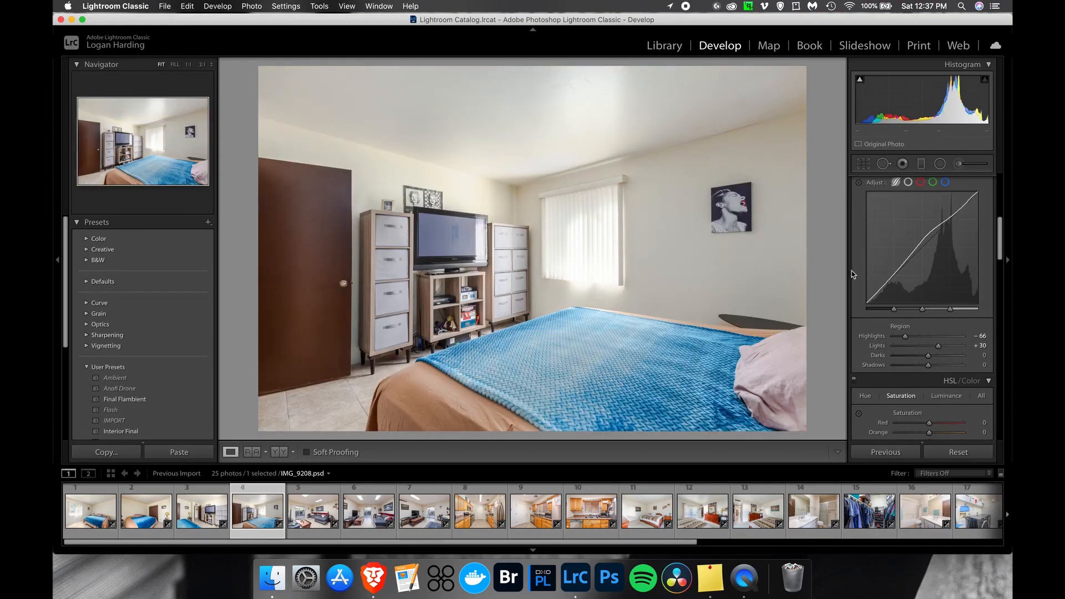
scroll(924, 255, "up", 5)
left_click_drag(928, 253, 929, 254)
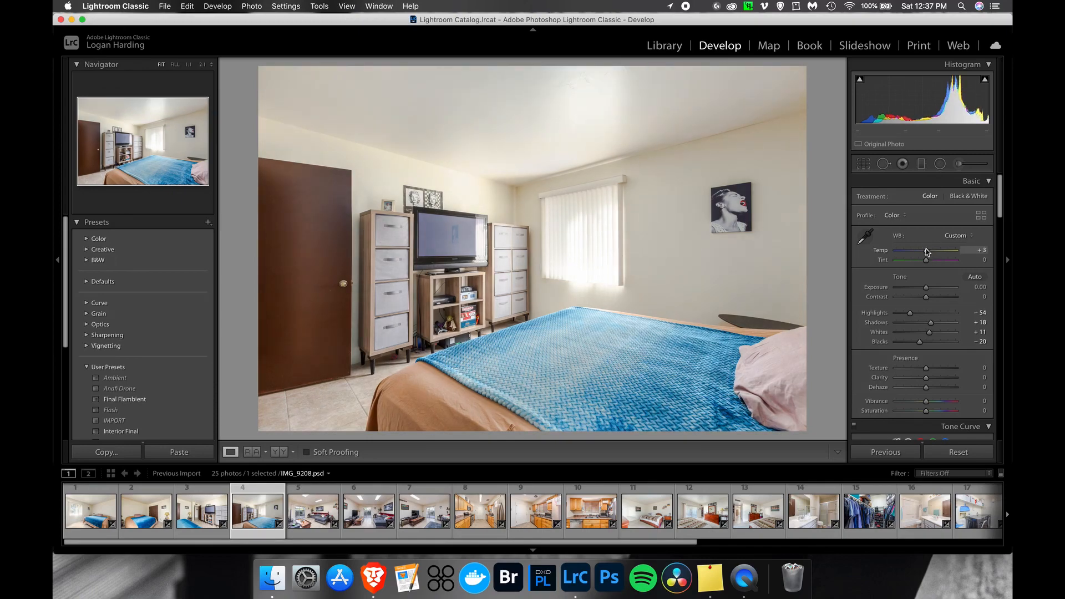
Go past IMG_9216.psd and warm the living room photo IMG_9219.psd to Temp +4.
key("Right")
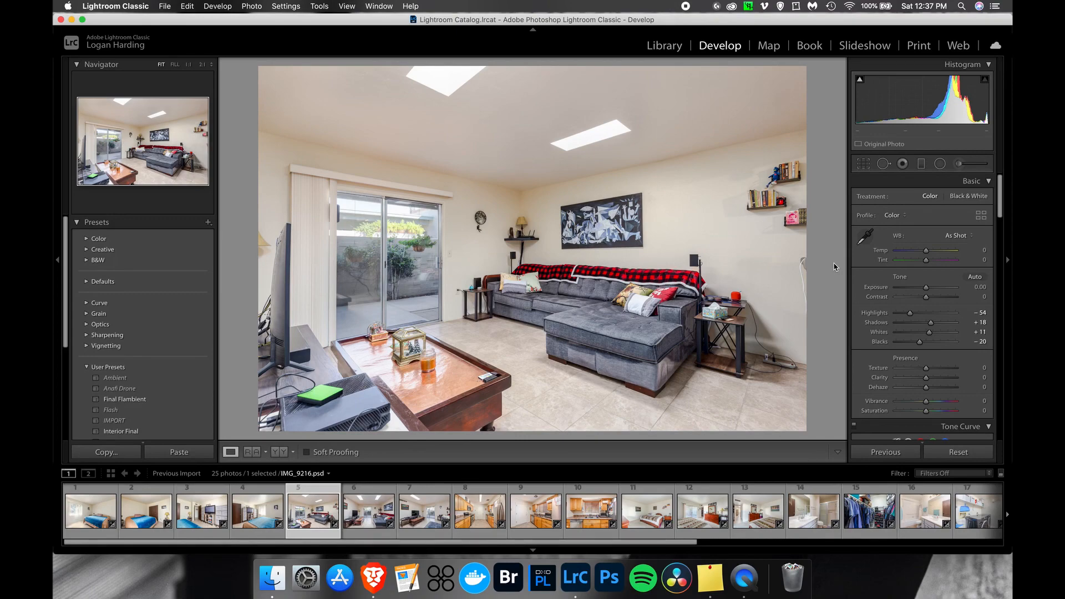
key("Right")
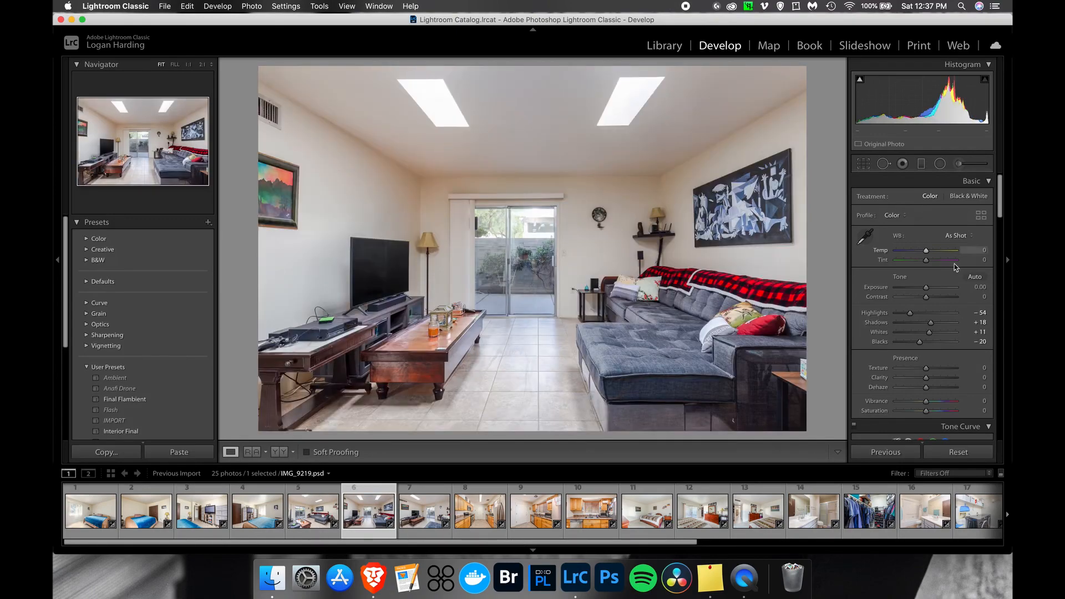
left_click(928, 252)
left_click_drag(927, 251, 929, 252)
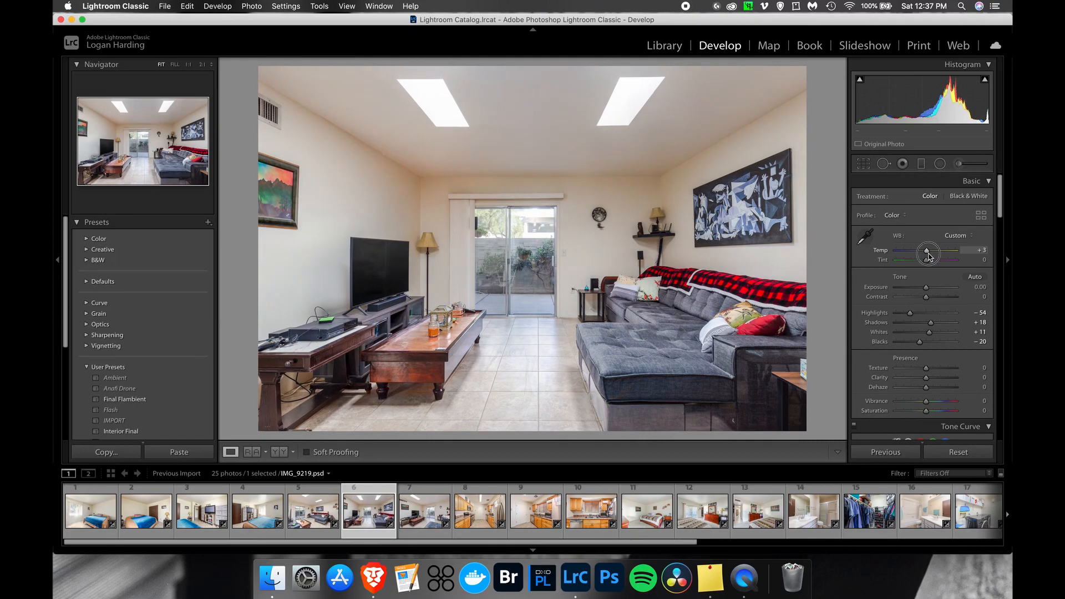
Add a wide radial filter over the ceiling of IMG_9219.psd using the Shadows effect at 42, with Whites at 12.
left_click(940, 163)
left_click(919, 200)
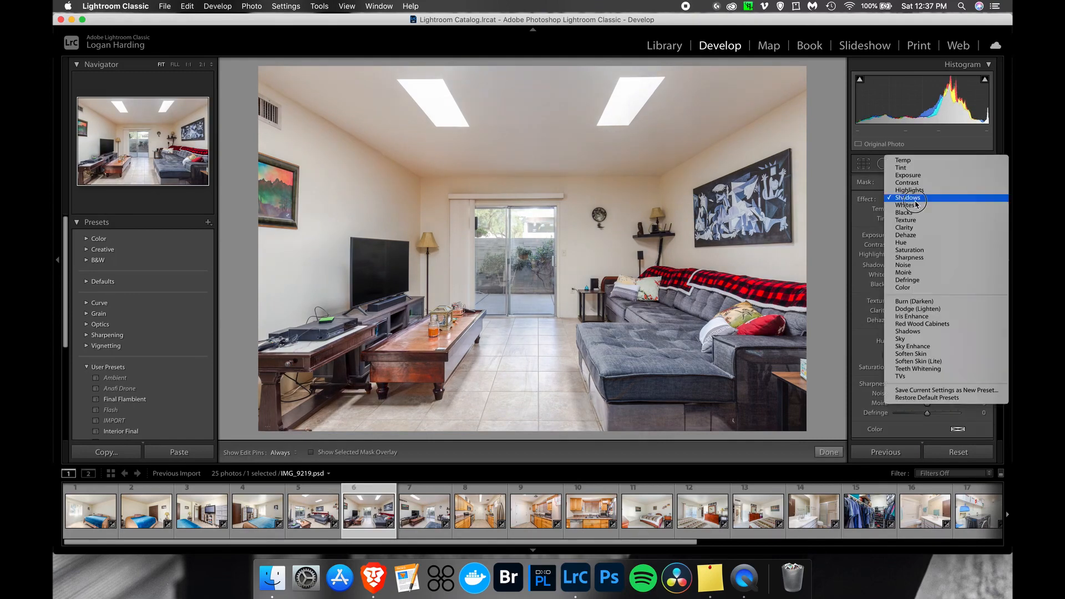
left_click(915, 201)
left_click_drag(546, 148, 846, 214)
left_click_drag(933, 273, 937, 274)
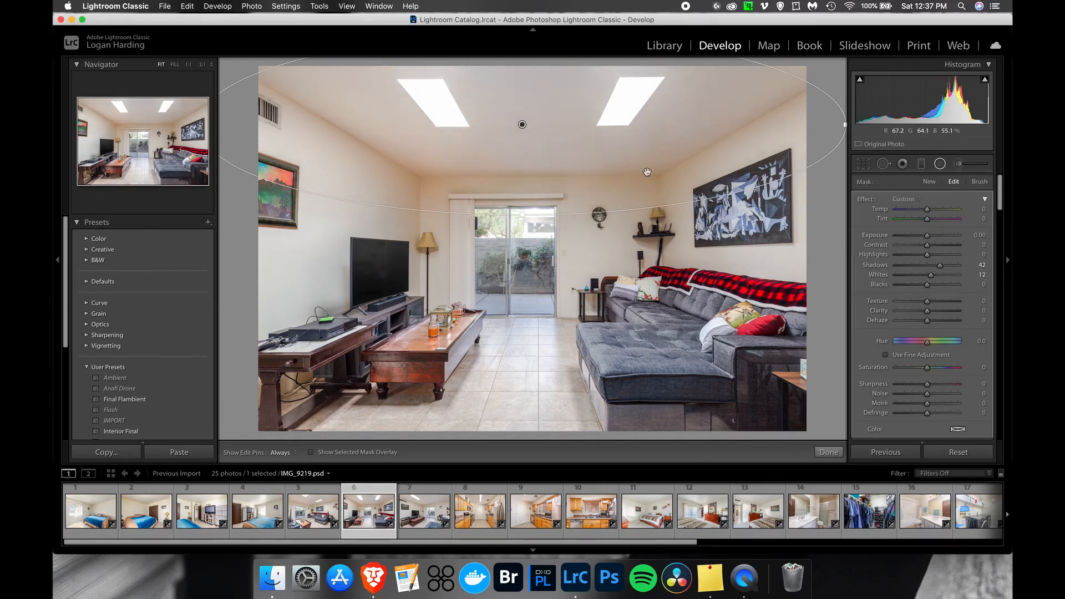
left_click(829, 452)
Add a wide radial filter with Shadows at 42 over the ceiling of IMG_9221.psd, and move on to IMG_9242.psd.
key("Right")
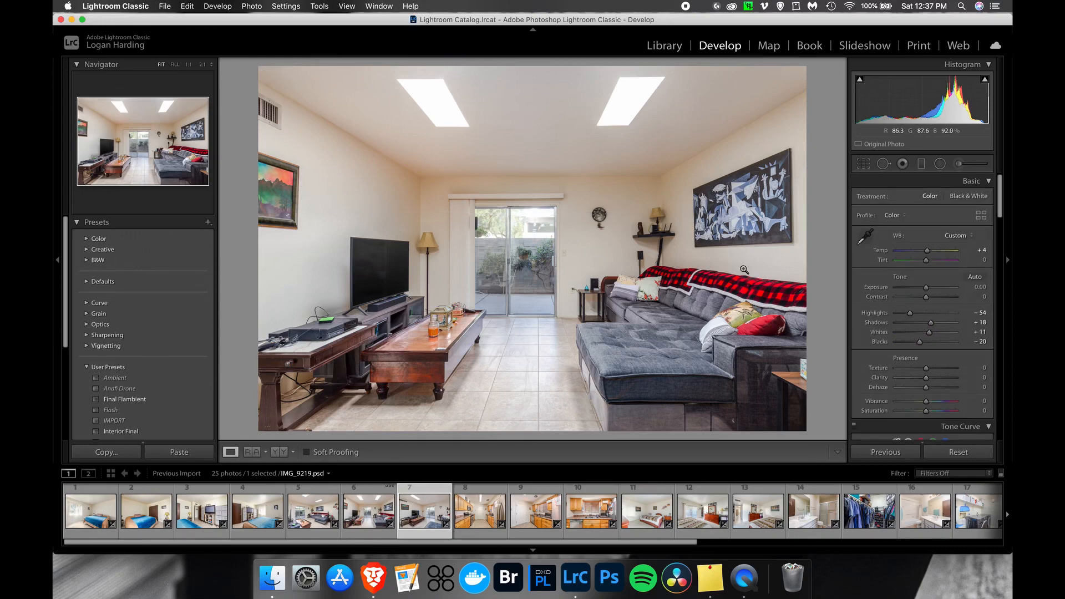
left_click(941, 166)
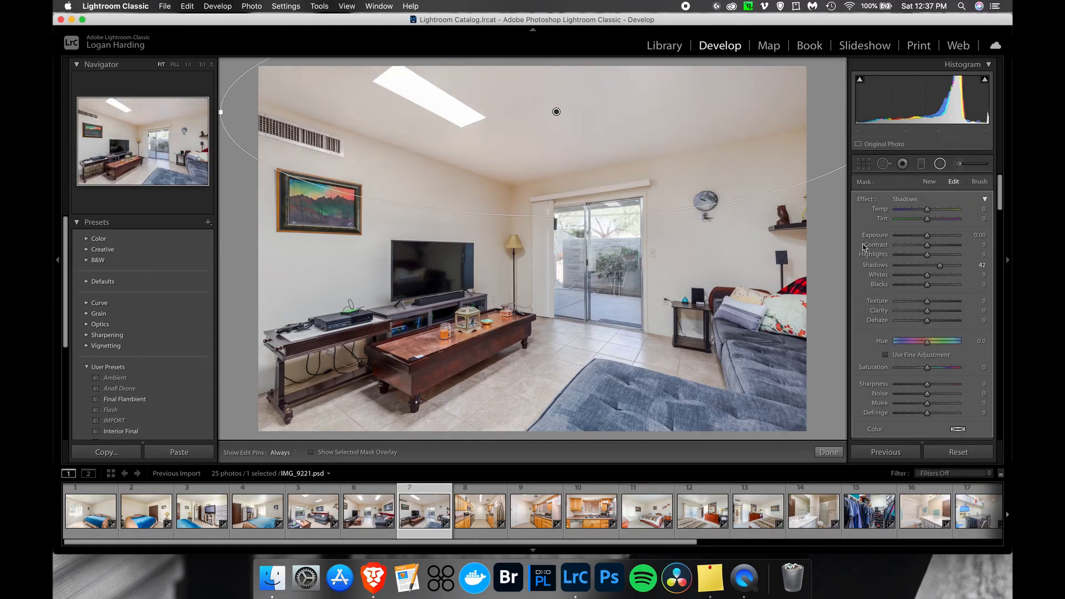
left_click(829, 453)
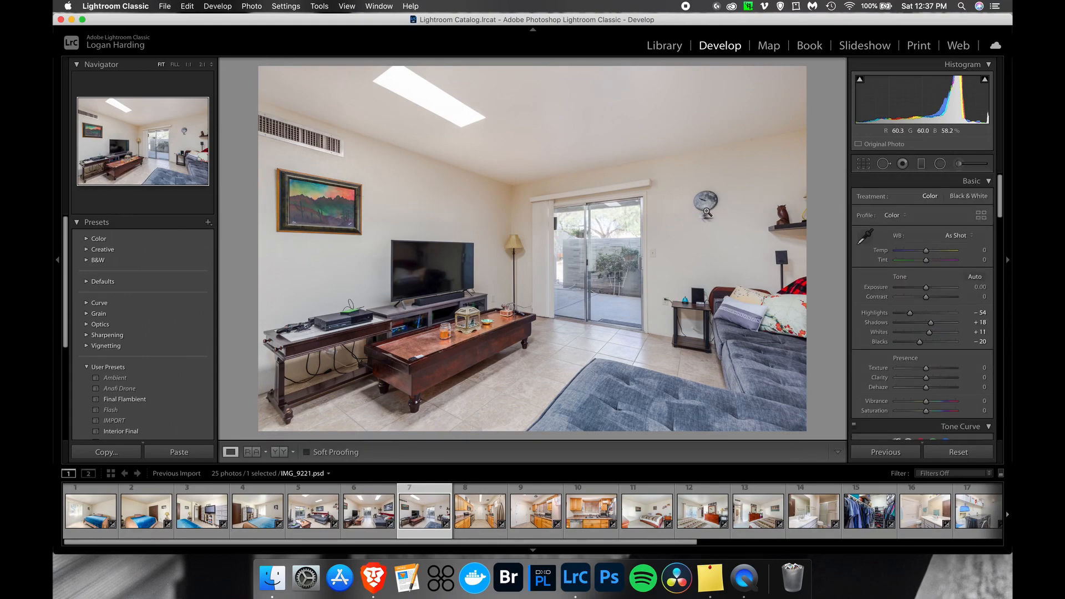
key("Right")
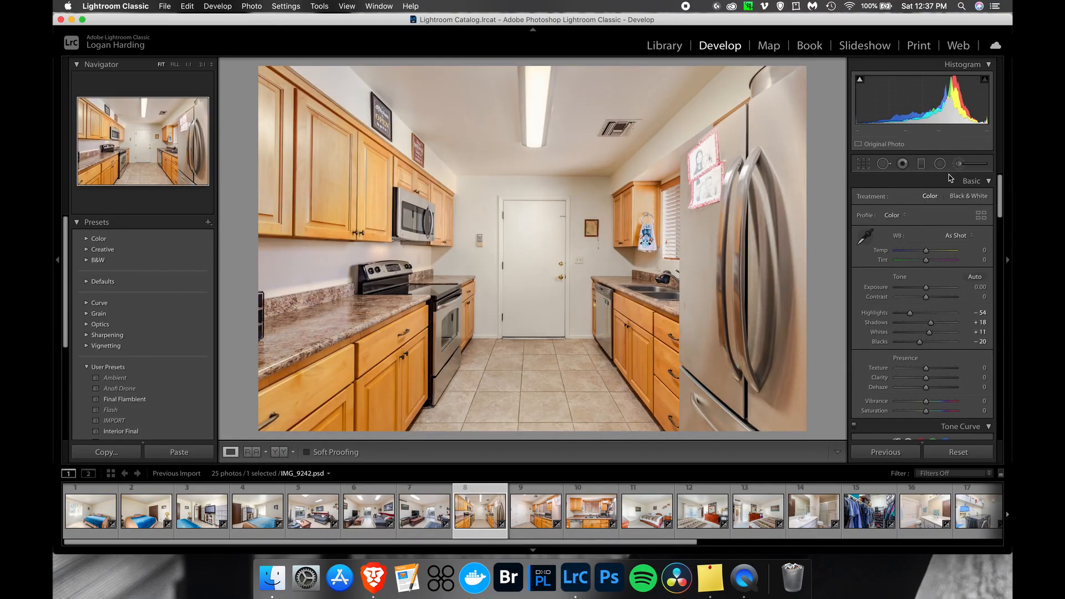
Add a wide radial filter with Shadows at 42 over the kitchen ceiling of IMG_9242.psd, and compare it with the neighbouring photo.
left_click(941, 165)
mouse_move(588, 98)
left_mouse_down()
mouse_move(708, 178)
mouse_move(847, 211)
left_mouse_up()
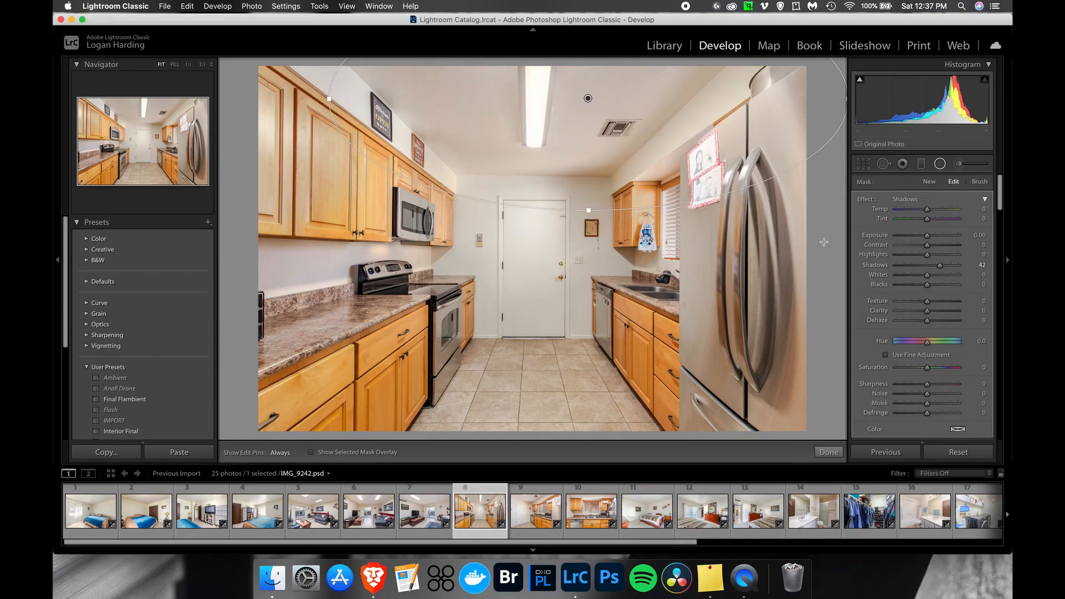
left_click(829, 452)
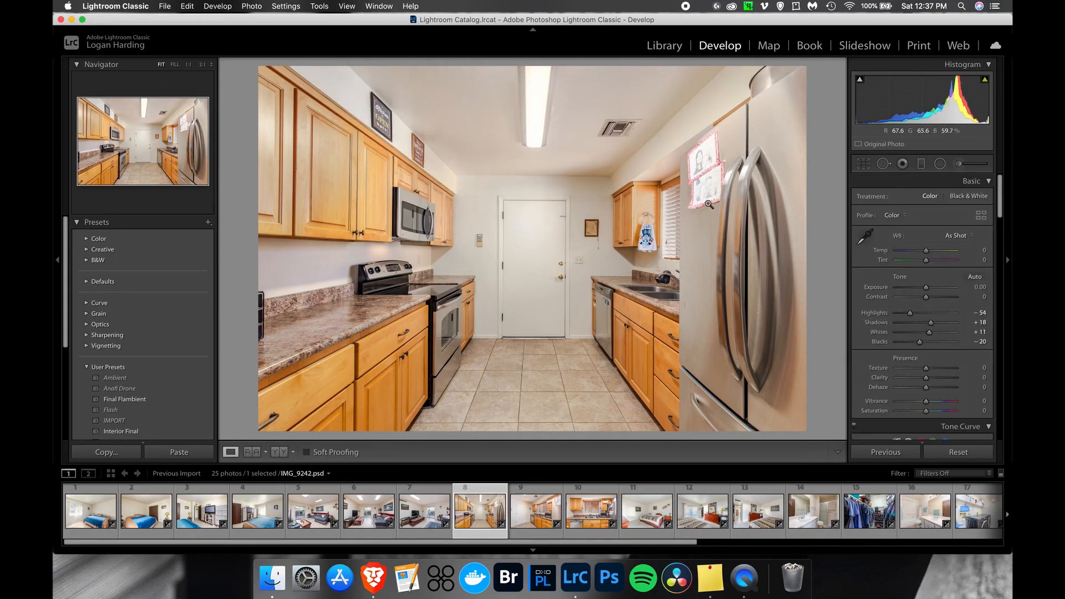
key("Left")
key("Right")
Set Dehaze to +18, Temp to −2, Tint to +4 and Contrast to +18 on IMG_9242.psd.
left_click(927, 388)
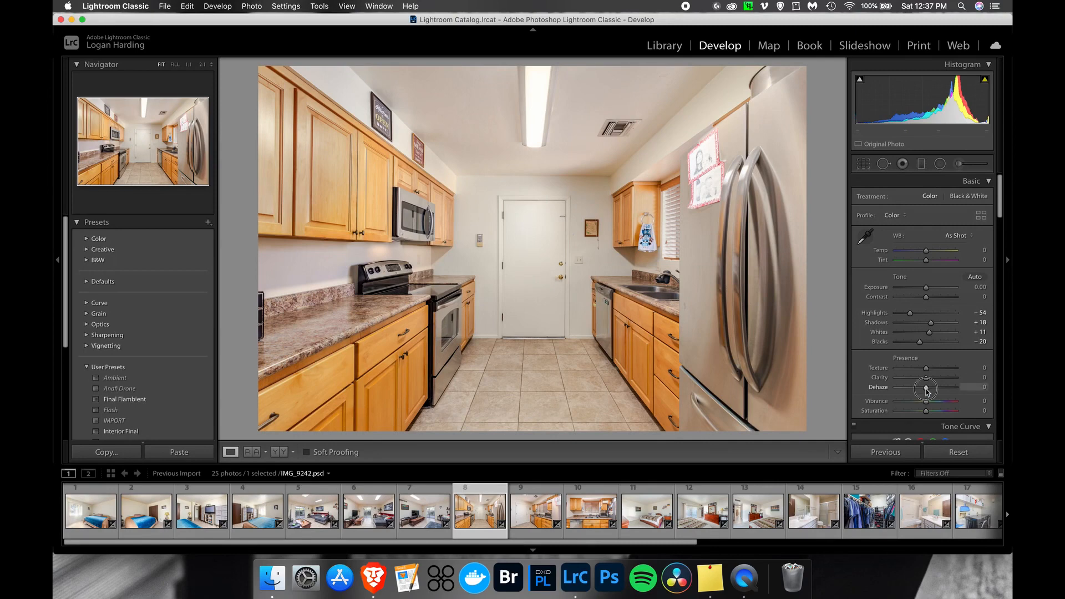
left_click_drag(927, 392, 932, 394)
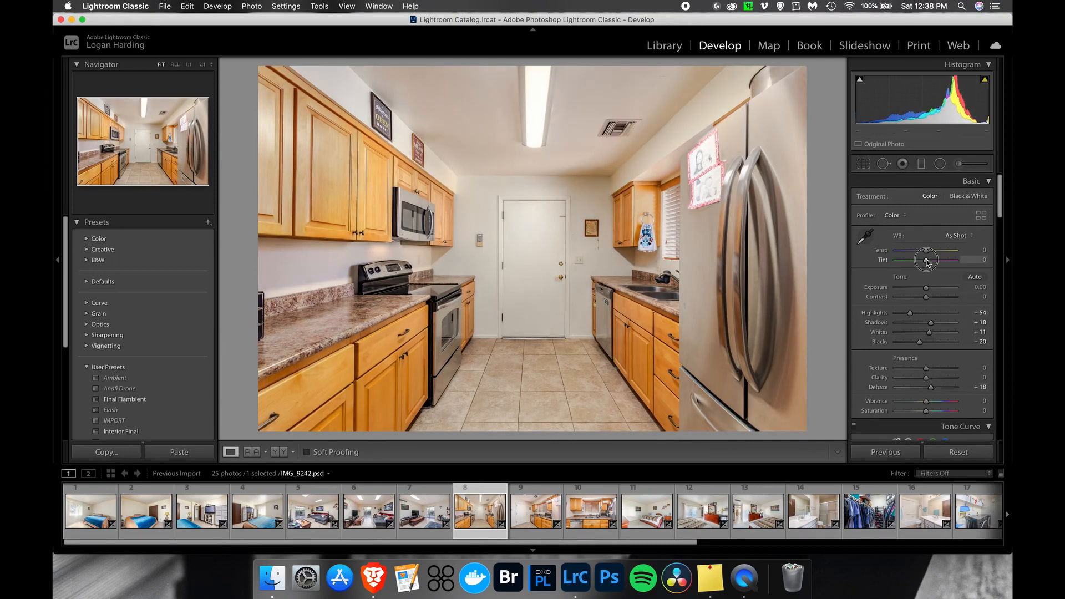
left_click_drag(927, 263, 923, 258)
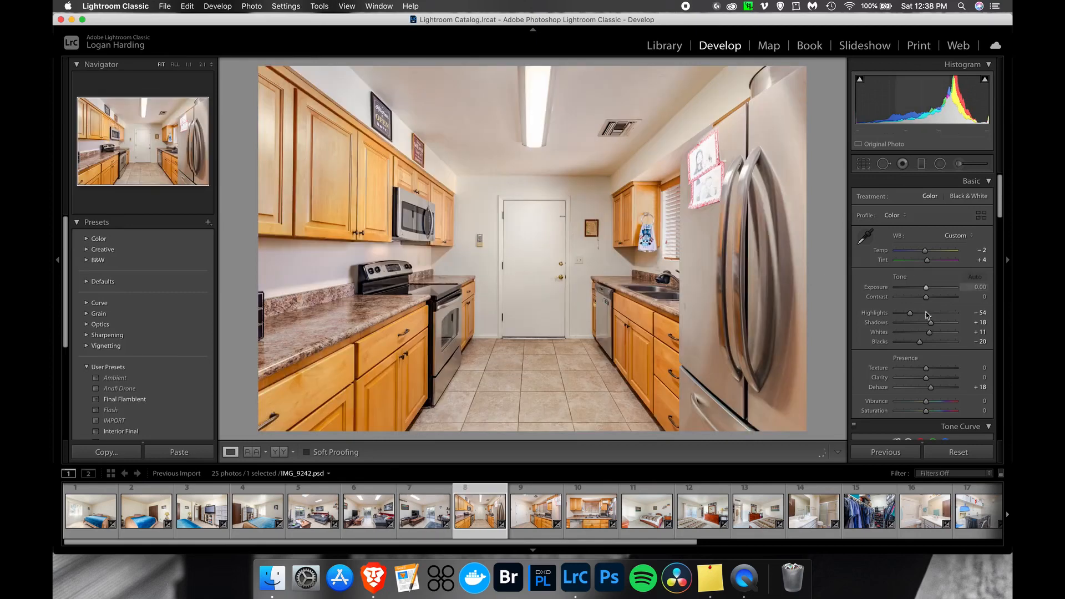
left_click_drag(926, 299, 932, 300)
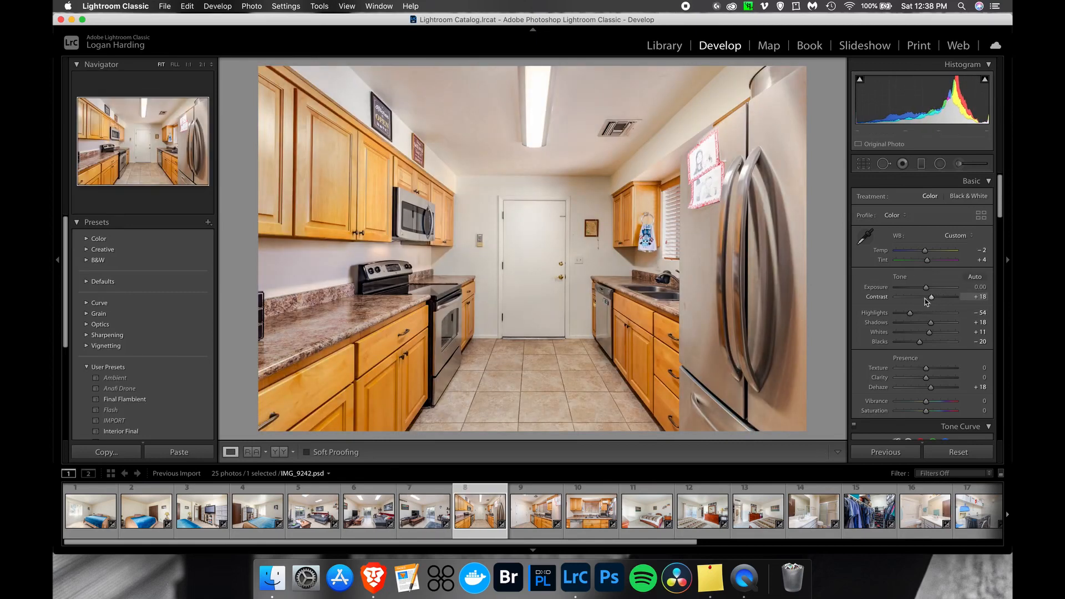
Try raising the tone curve's Darks to about +29 on IMG_9242.psd, and reset them.
left_click_drag(1001, 214, 1005, 245)
left_click_drag(922, 332, 947, 339)
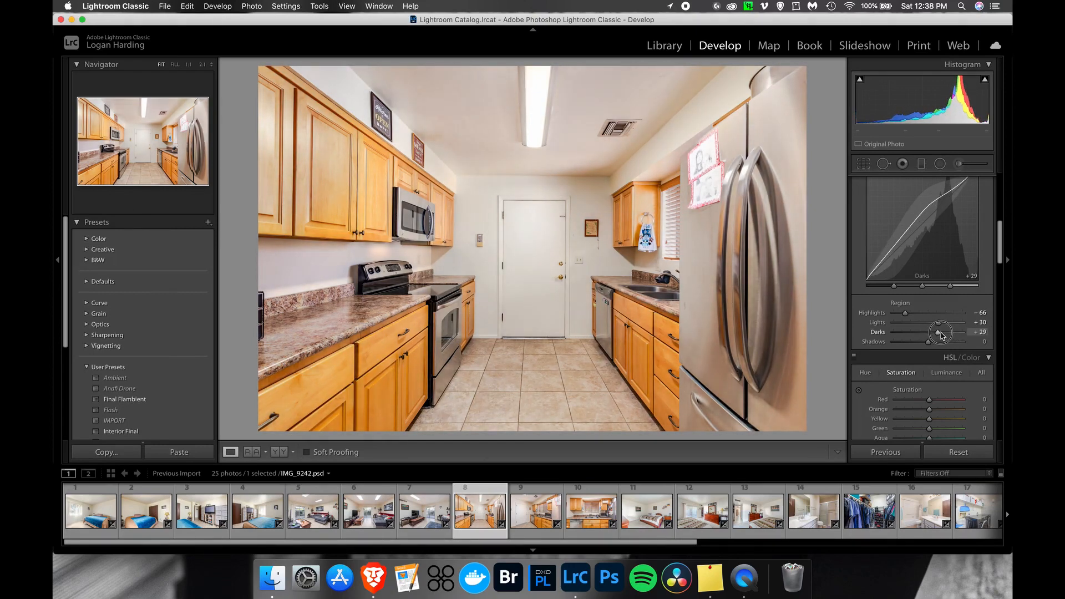
double_click(942, 335)
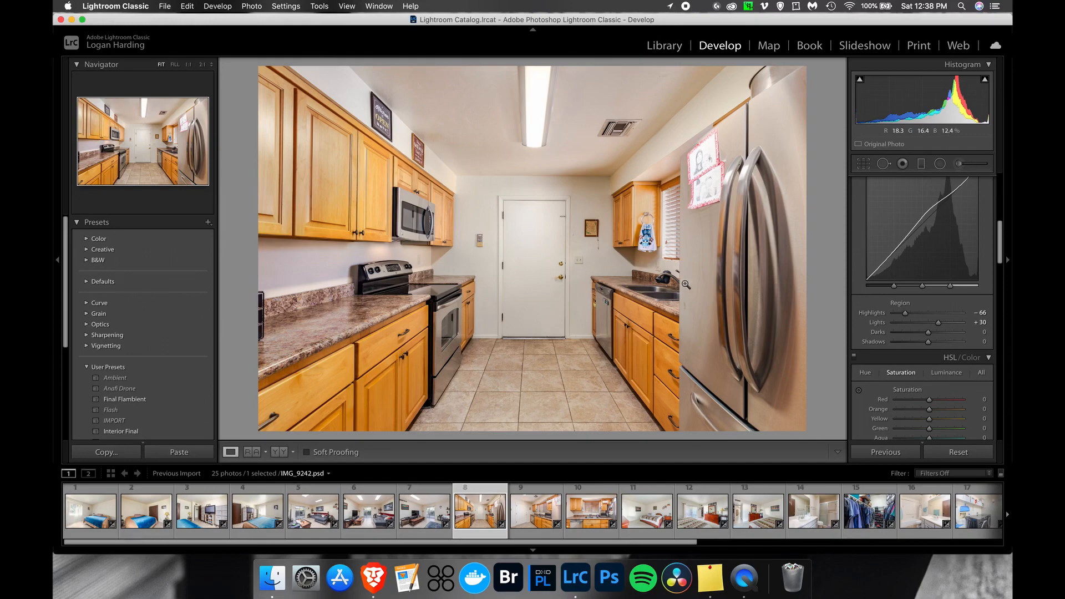
Synchronize the settings of IMG_9242.psd to the next two kitchen photos, leaving out white balance, local adjustments, transform and crop, and clear the multiple selection.
left_click(591, 509, "shift")
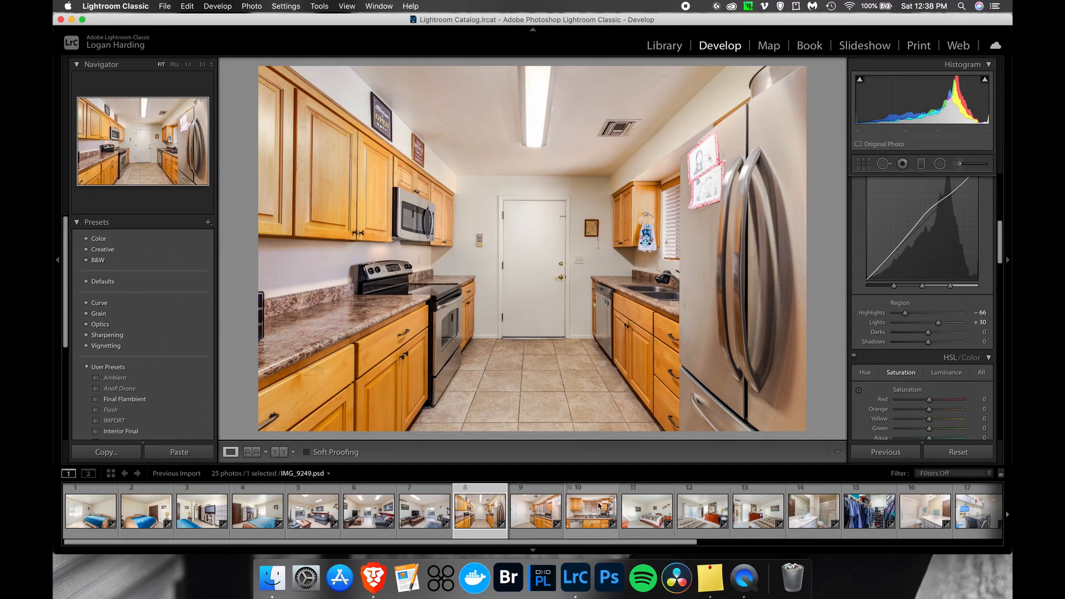
left_click(888, 454)
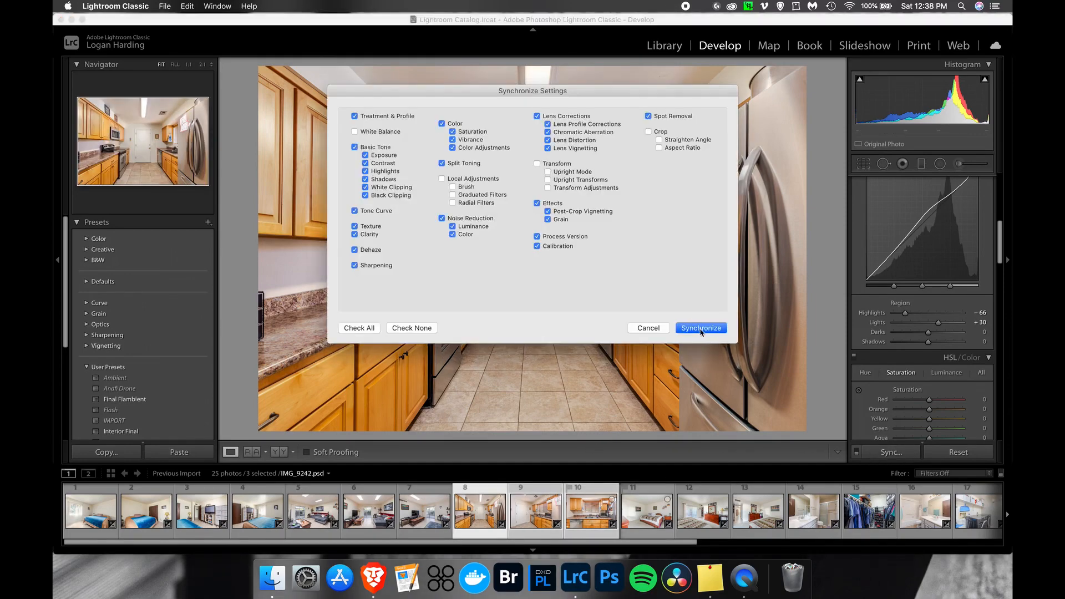
left_click(702, 328)
key("super+shift+d")
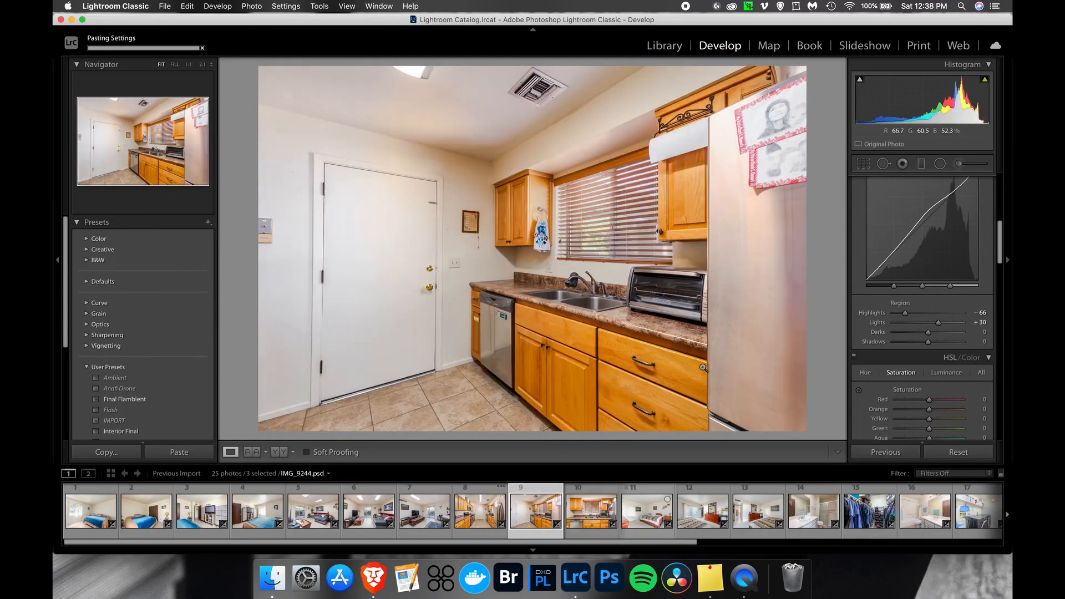
Add a wide radial filter with Shadows at 42 over the ceiling of IMG_9244.psd, and compare it with the previous kitchen photo.
left_click(940, 172)
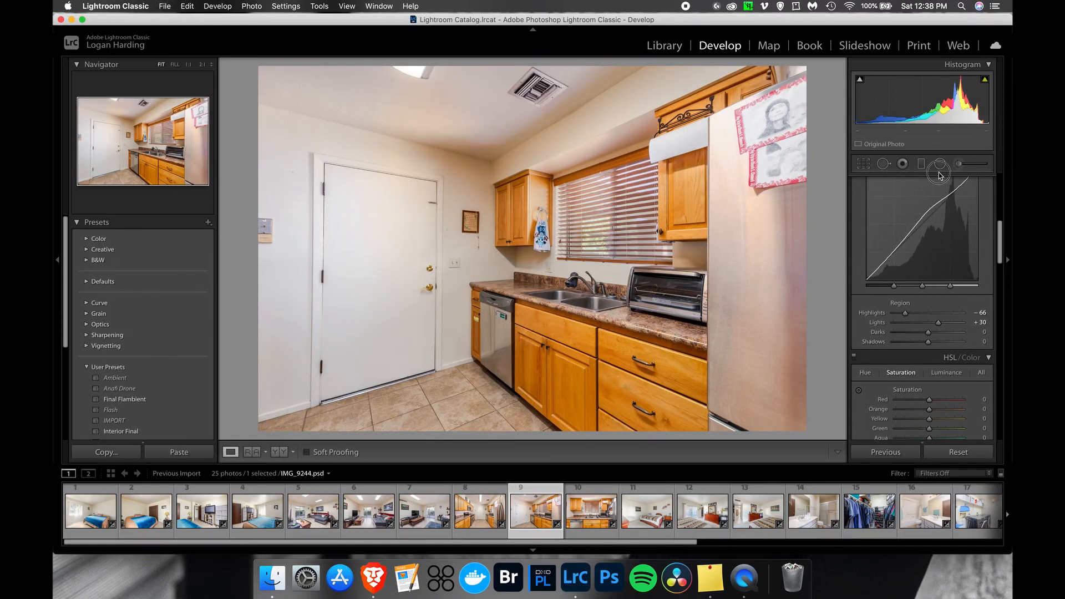
left_click(939, 164)
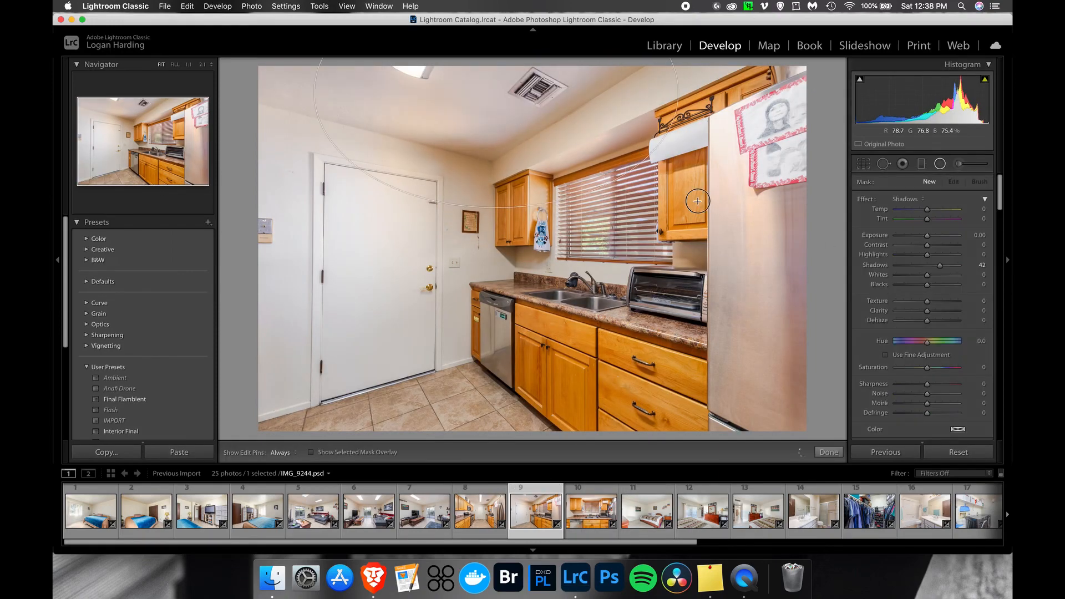
left_click_drag(781, 198, 782, 199)
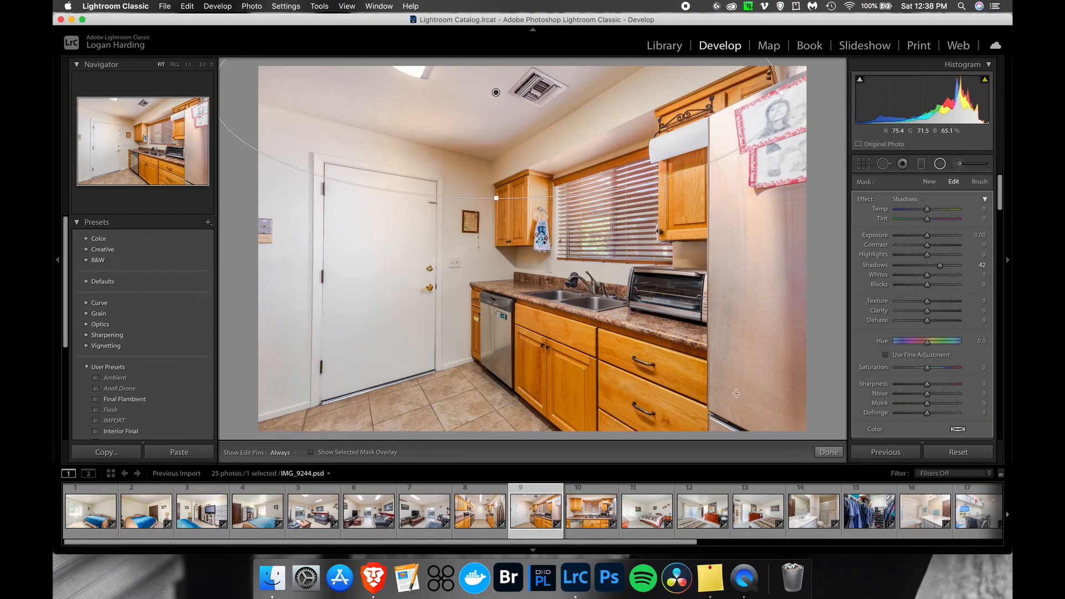
left_click(829, 453)
key("Left")
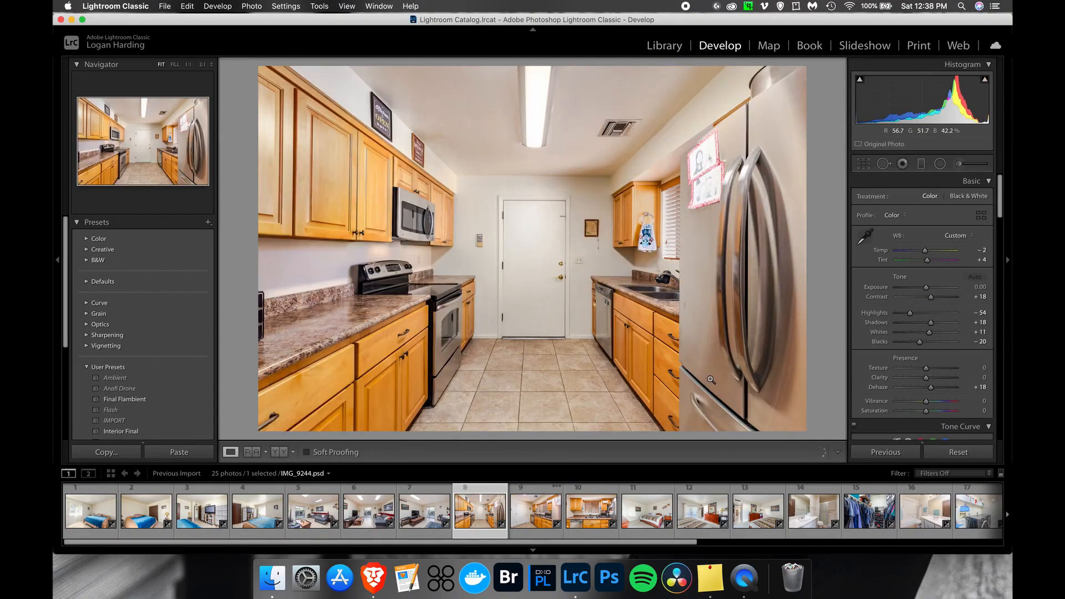
key("Right")
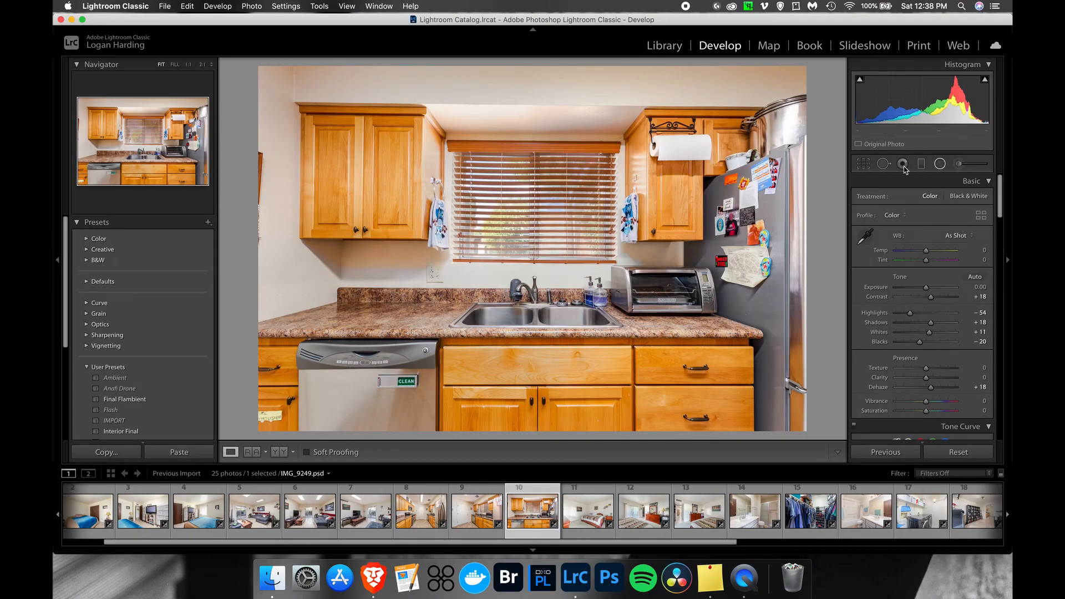
Add a wide radial filter with Shadows at 42 across the upper part of IMG_9249.psd, and set Temp to −3 and Tint to −2.
left_click(904, 165)
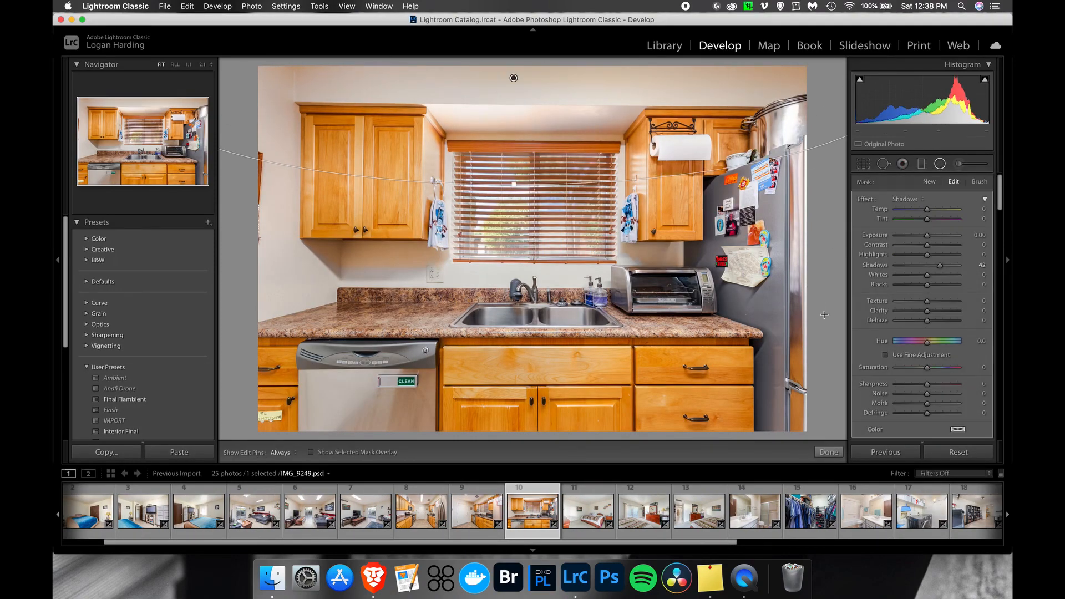
left_click(829, 452)
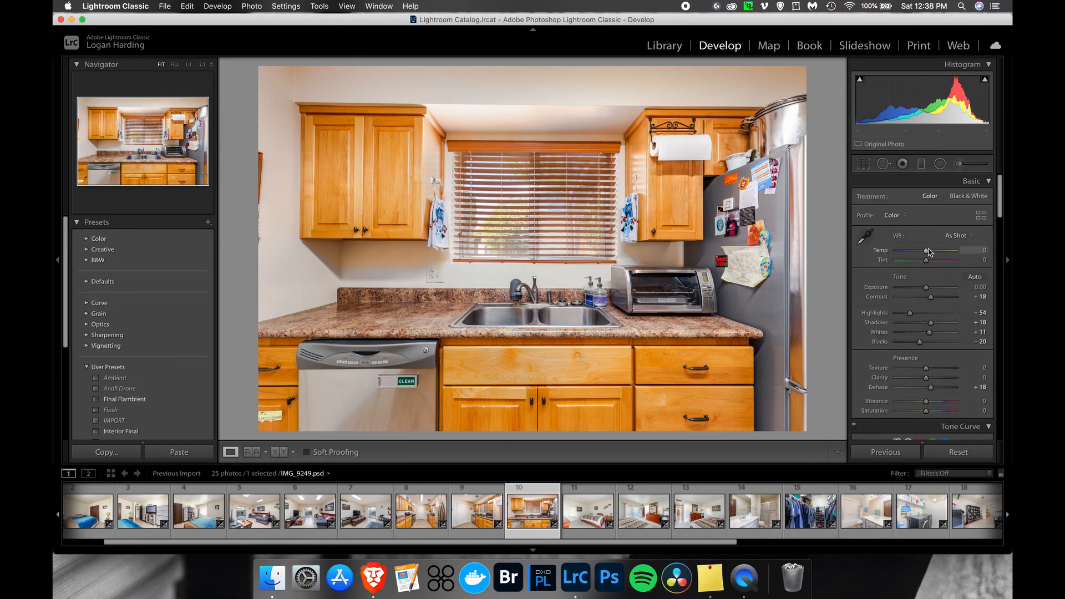
left_click_drag(924, 253, 926, 253)
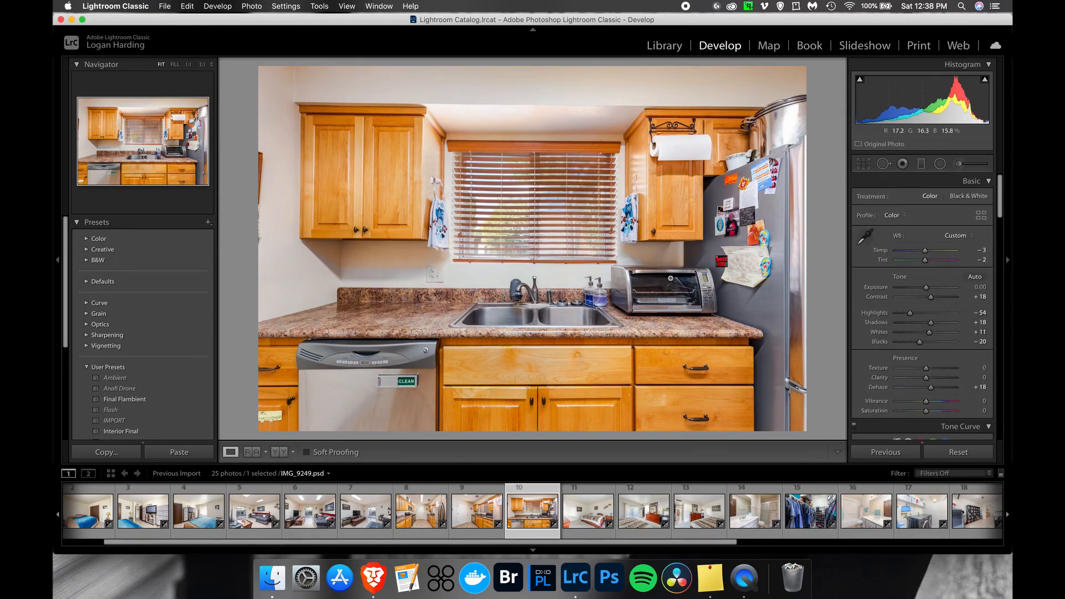
key("Left")
key("Right")
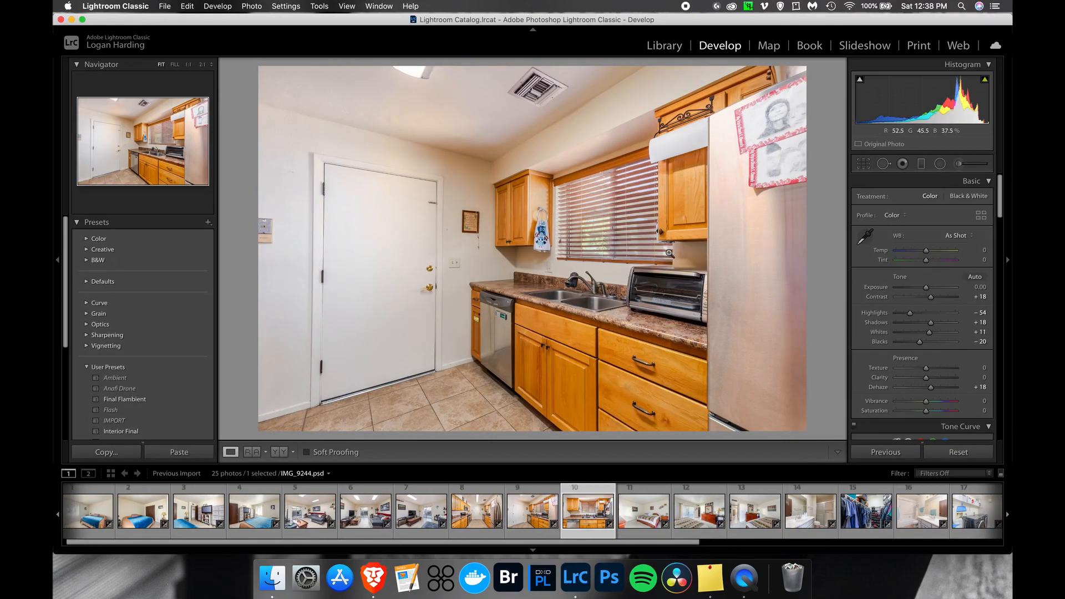
Warm the bedroom photo IMG_9255.psd to Temp +4 and lower its tone curve Darks to −42.
key("Right")
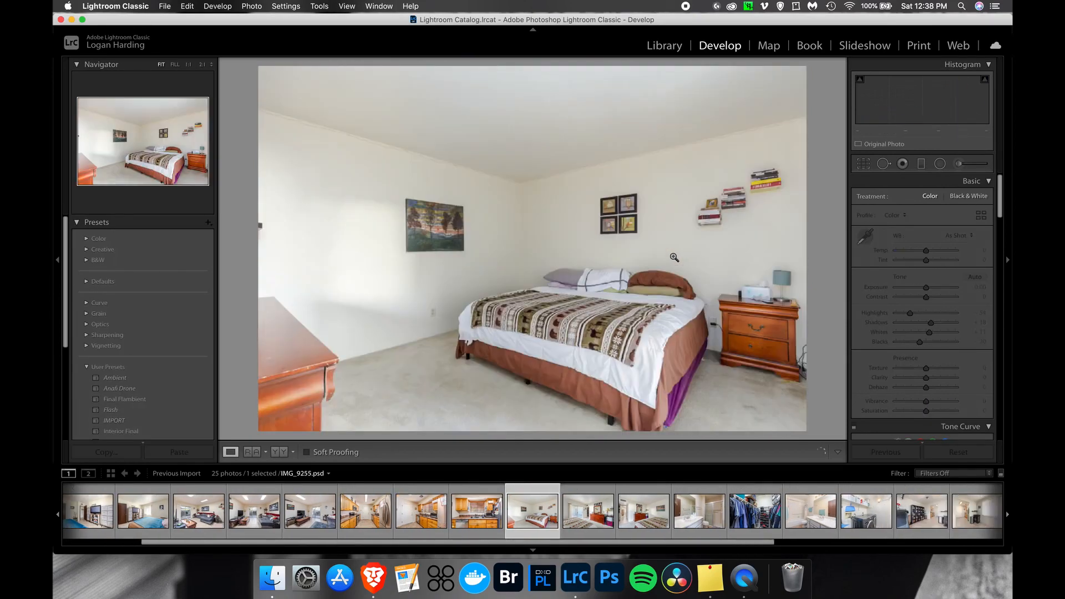
left_click_drag(926, 254, 928, 257)
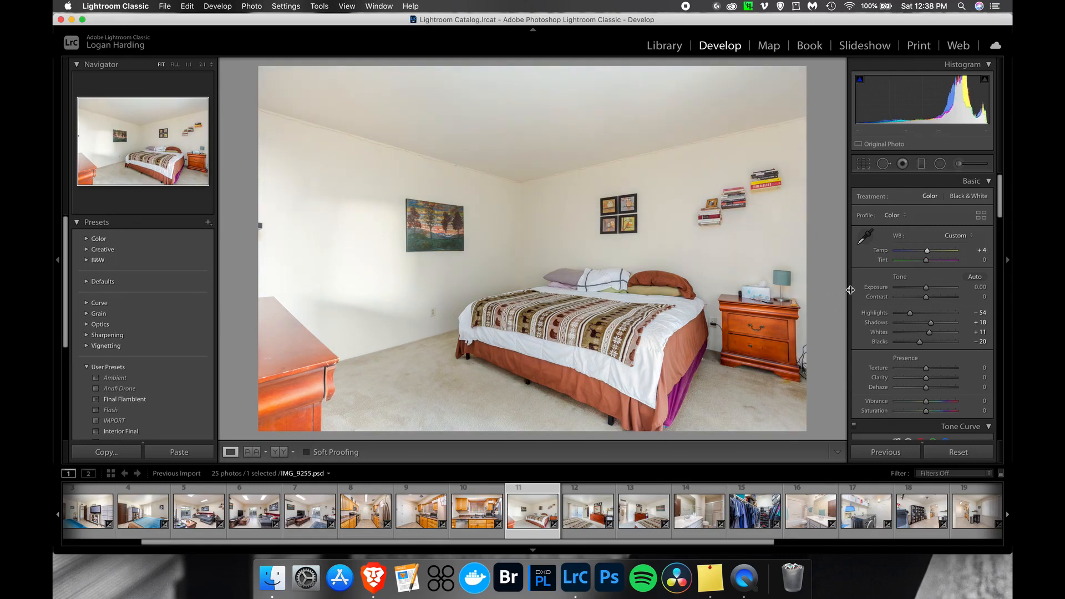
left_click(1002, 249)
scroll(1002, 248, "down", 1)
left_click_drag(928, 293, 913, 293)
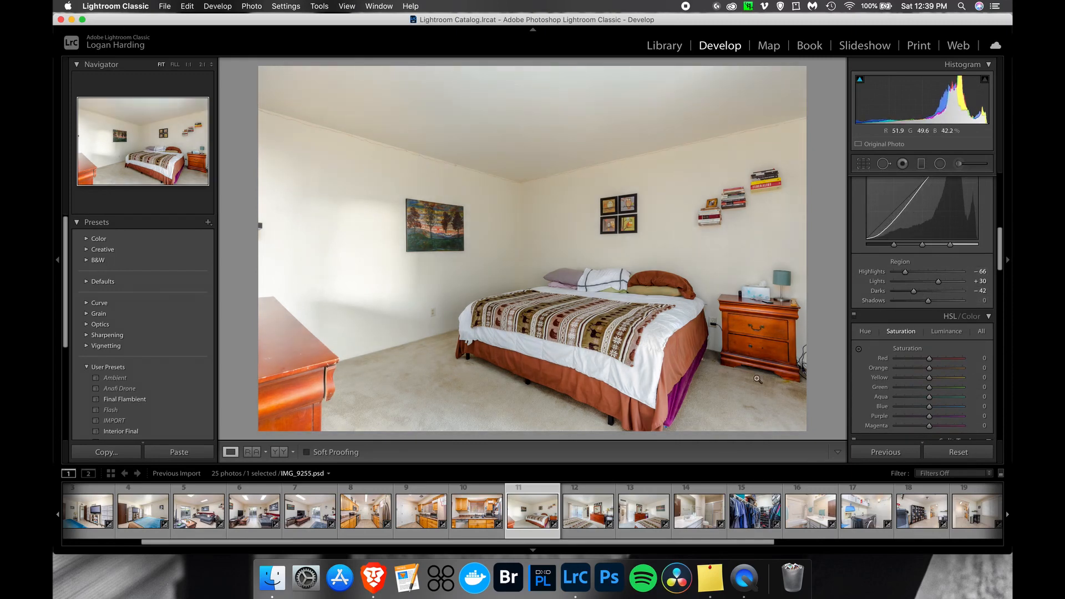
Go to the bedroom photo IMG_9262.psd and warm its white balance to Temp +10.
key("Right")
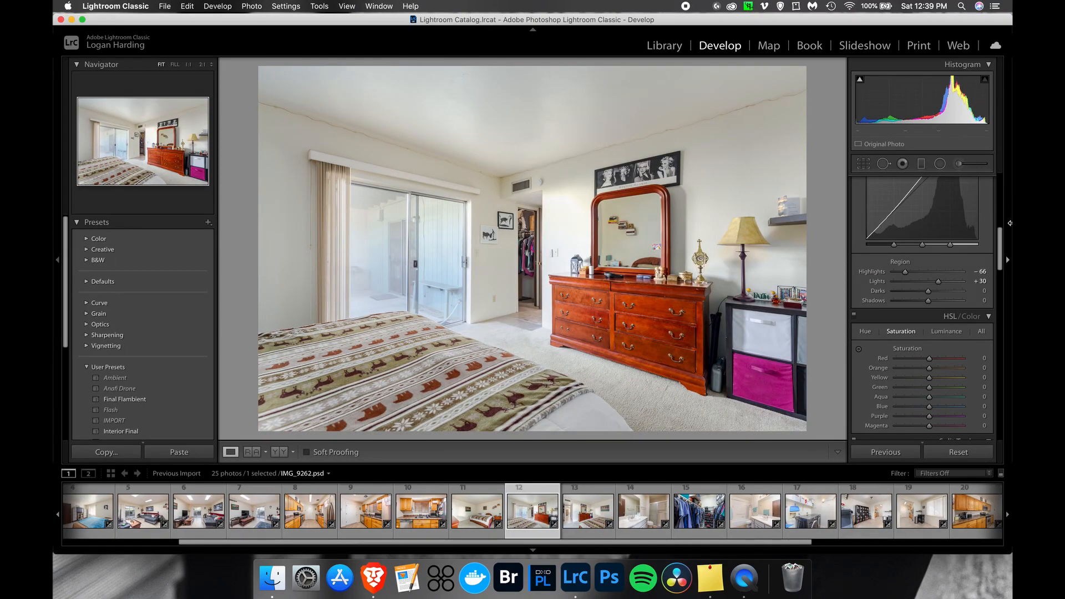
scroll(1004, 242, "up", 10)
left_click_drag(928, 254, 932, 255)
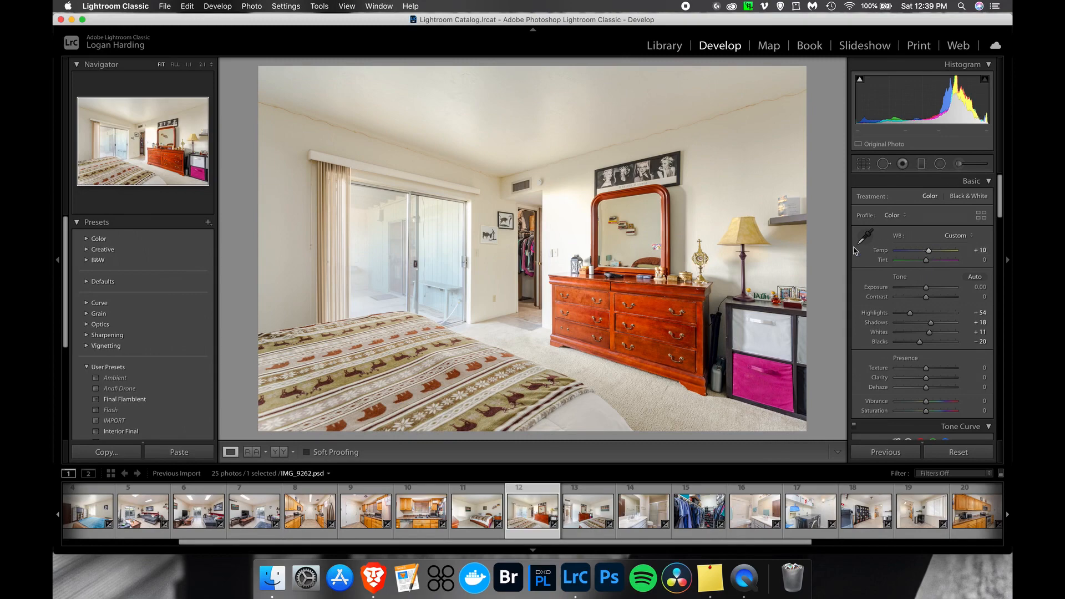
Warm IMG_9264.psd to Temp +9 and add a wide radial filter with Shadows at 42 over its ceiling.
key("Right")
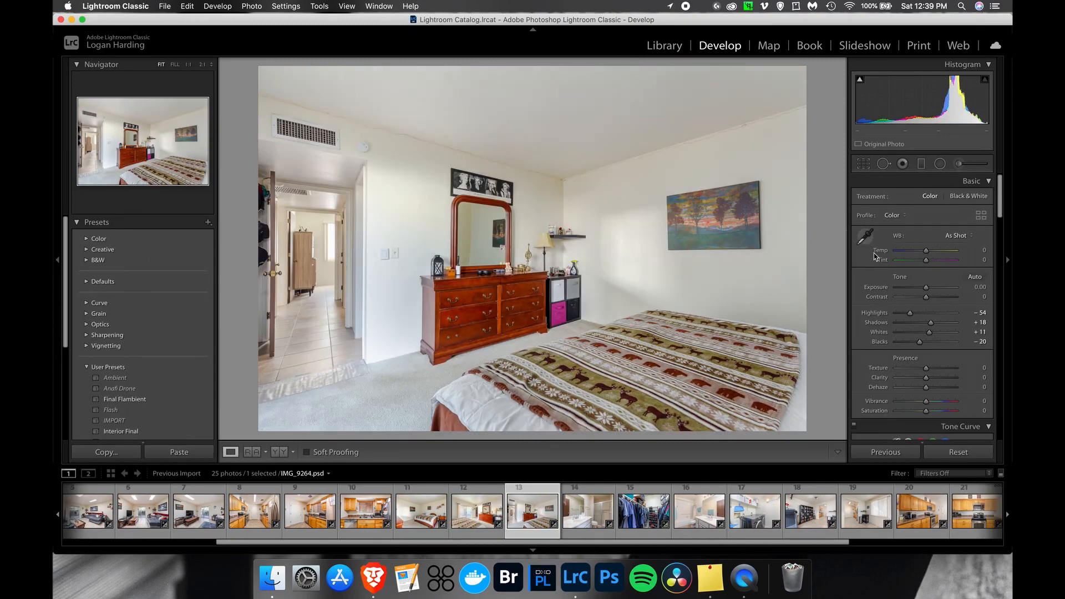
left_click(929, 252)
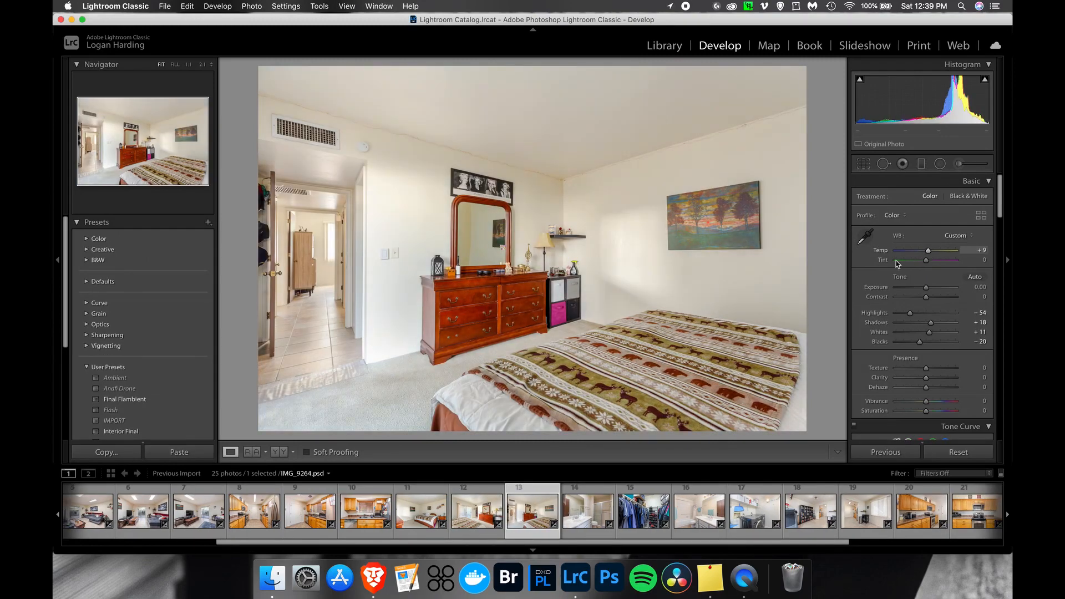
left_click(942, 165)
left_click_drag(552, 98, 894, 194)
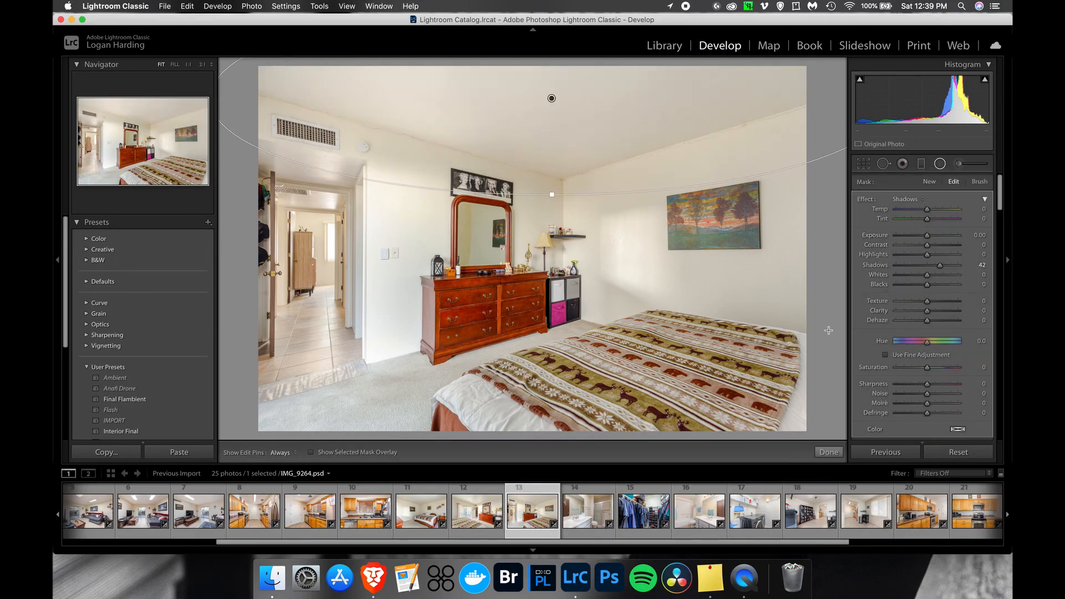
left_click(829, 453)
Go to the bathroom photo IMG_9267.psd and set its Temp to +6 and Exposure to +0.10.
key("Right")
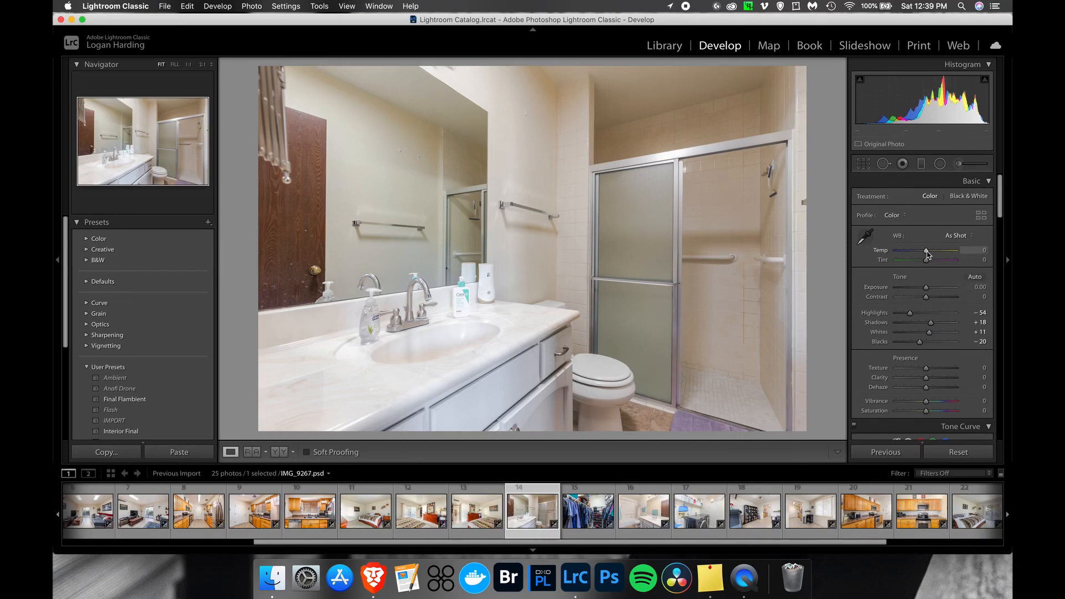
left_click_drag(928, 252, 930, 252)
left_click_drag(926, 288, 926, 289)
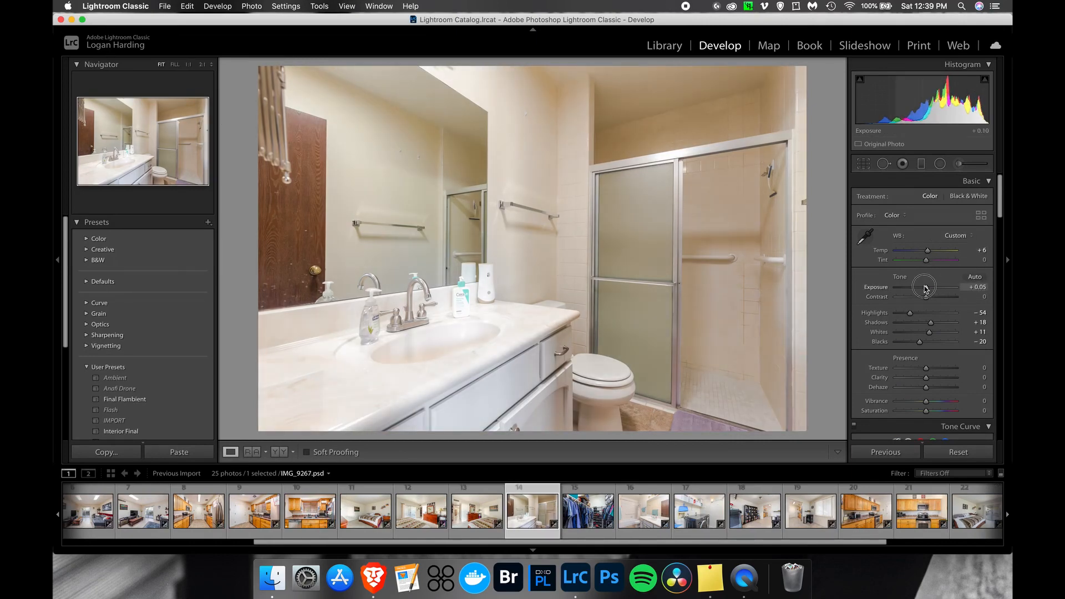
Add a large radial filter over the shower area of IMG_9267.psd with Shadows at 42 and Whites at 21.
left_click(941, 165)
left_click_drag(659, 116, 864, 366)
left_click_drag(756, 265, 756, 265)
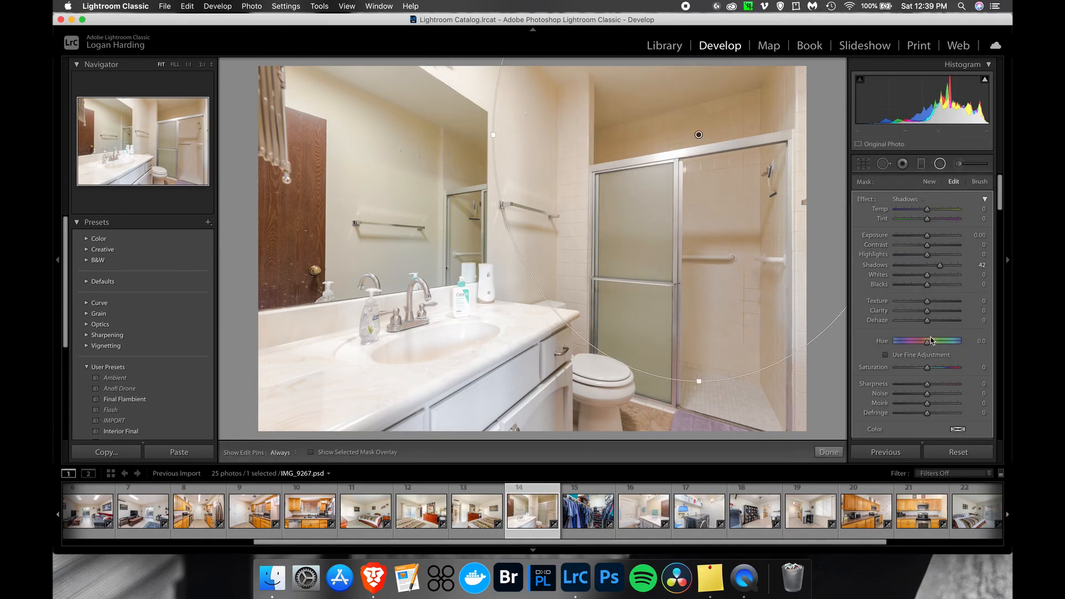
left_click_drag(926, 275, 939, 278)
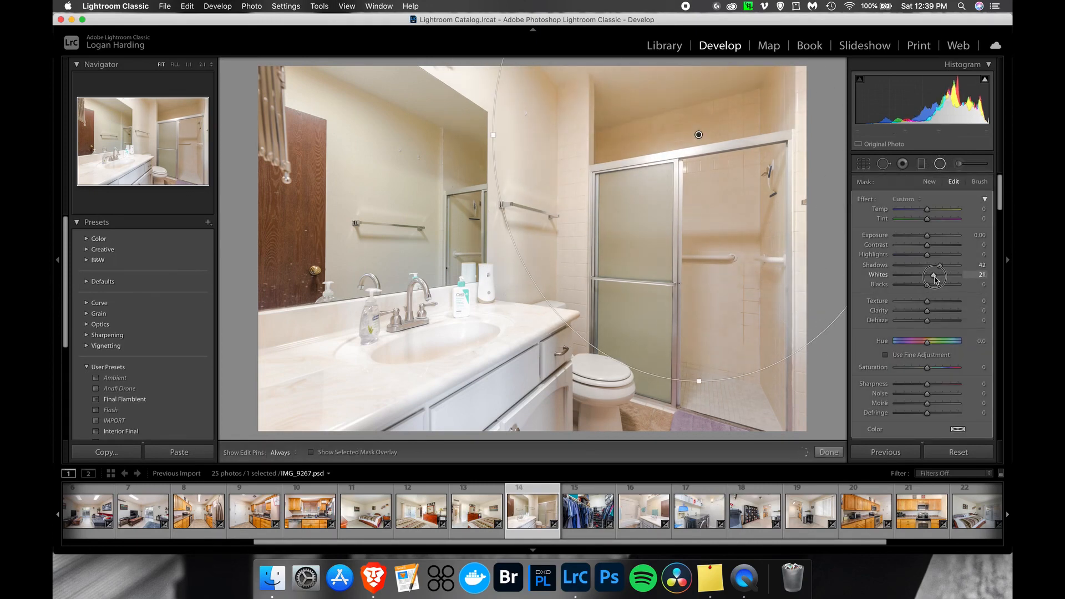
left_click(829, 452)
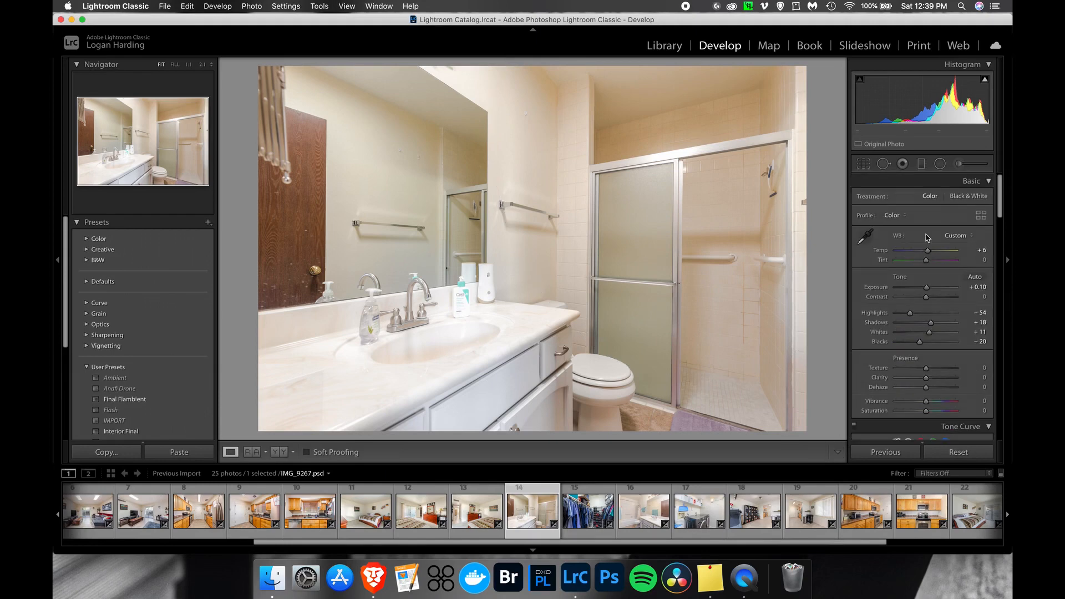
Add a wide radial filter over the sink and countertop of IMG_9267.psd with Highlights at -100.
left_click(940, 165)
left_click(915, 201)
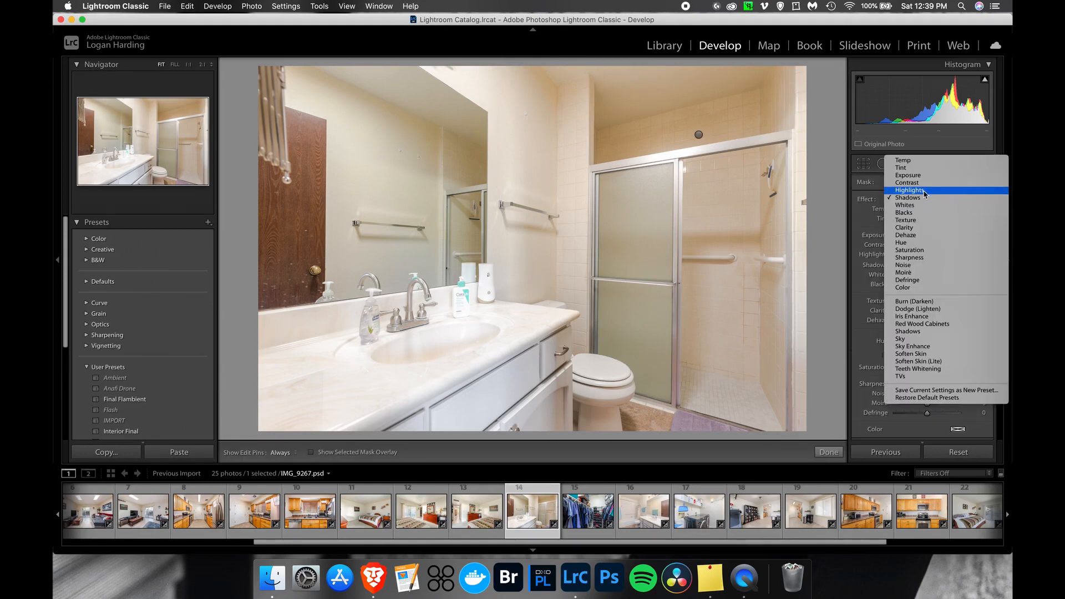
left_click(910, 191)
left_click_drag(427, 339, 642, 461)
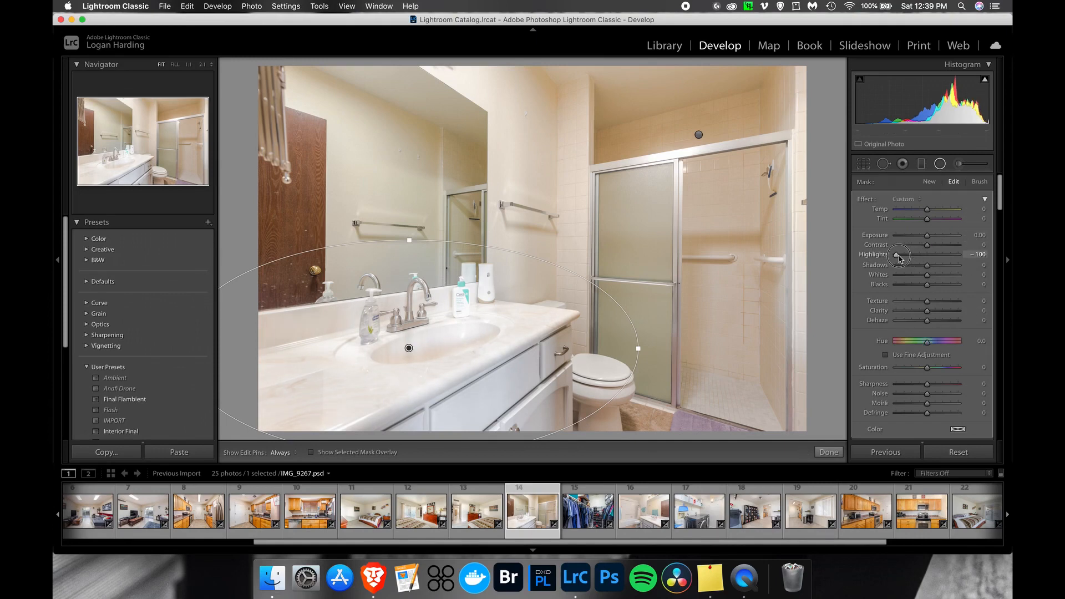
left_click(829, 452)
Set Temp to +10 on the closet photo IMG_9270.psd and Dehaze to +30 on the bathroom photo IMG_9272.psd.
key("Right")
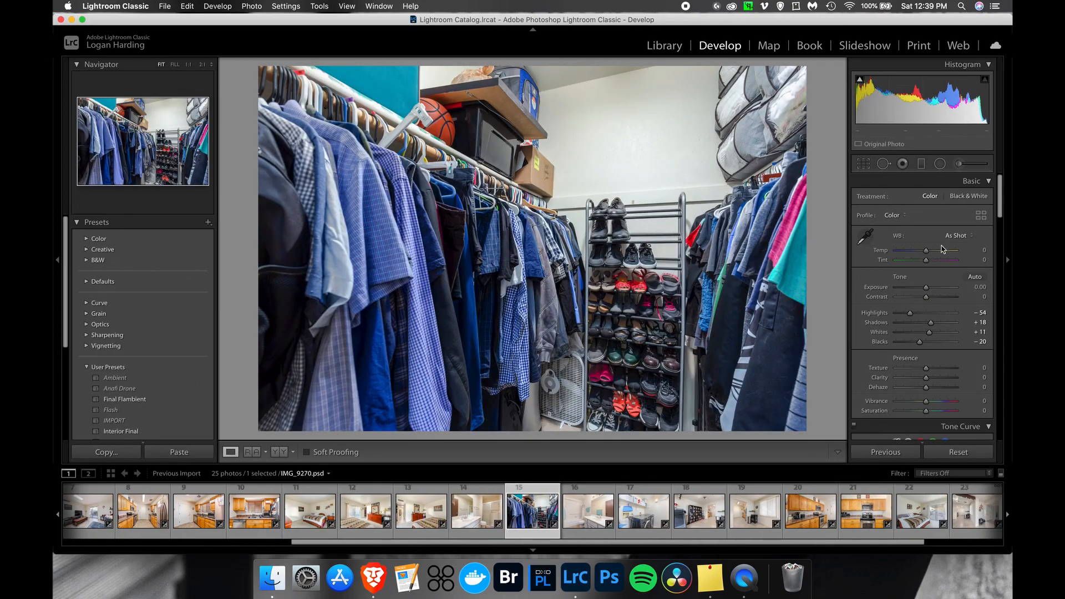
left_click_drag(926, 253, 929, 255)
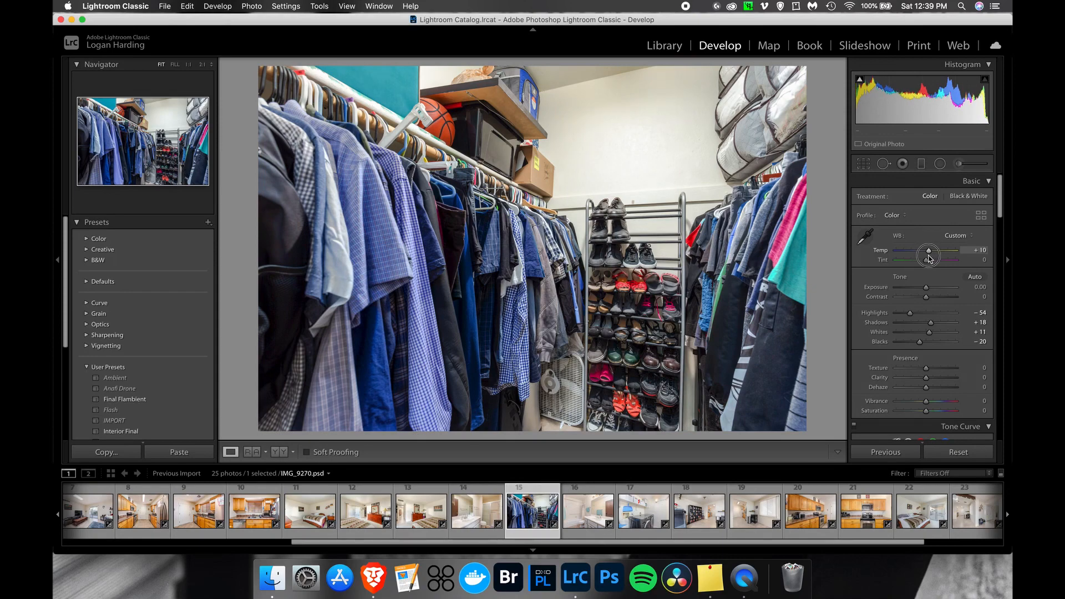
key("Right")
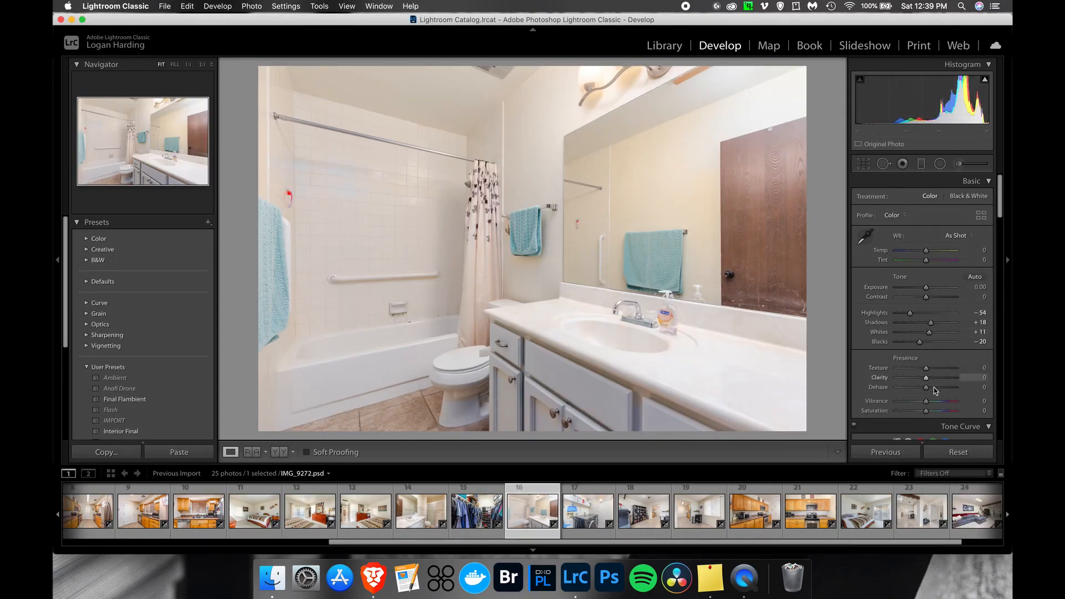
left_click_drag(927, 391, 934, 395)
key("Right")
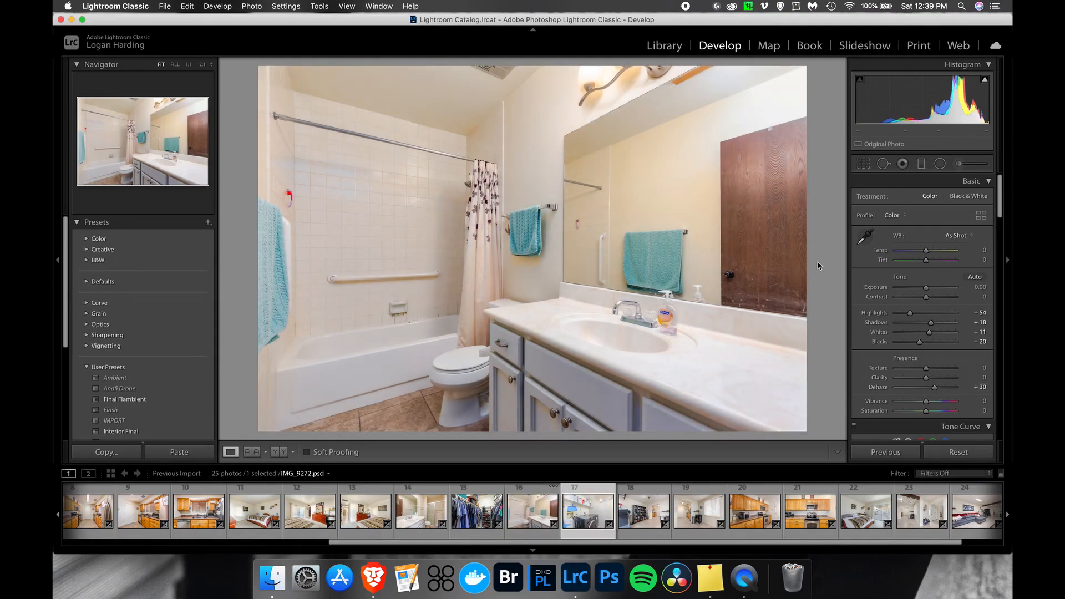
key("Left")
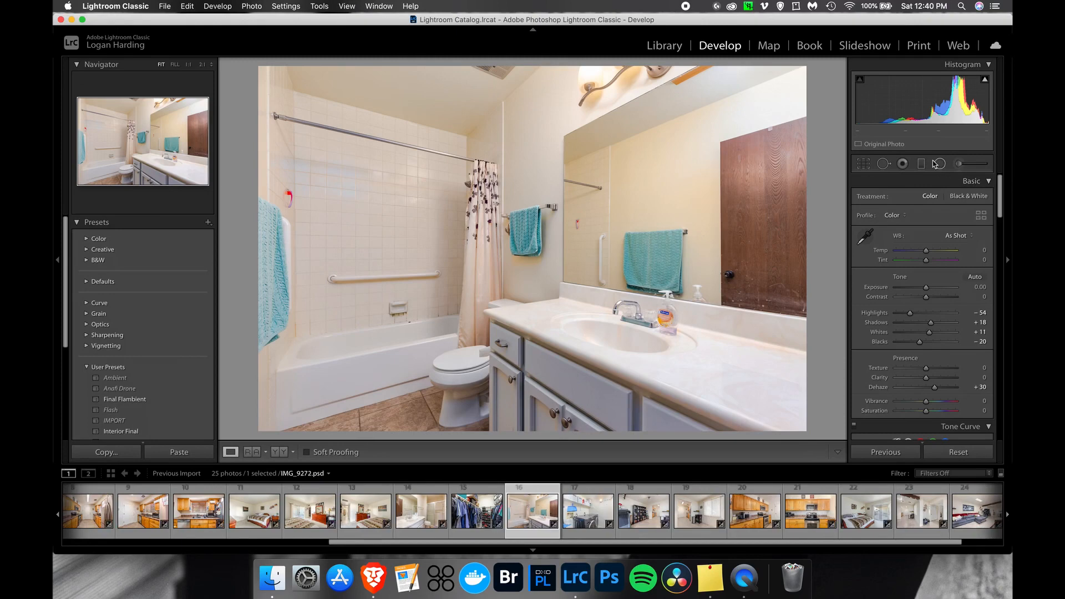
Add a large radial filter over the bathtub and shower area of IMG_9272.psd using the Shadows effect at 42.
left_click(940, 163)
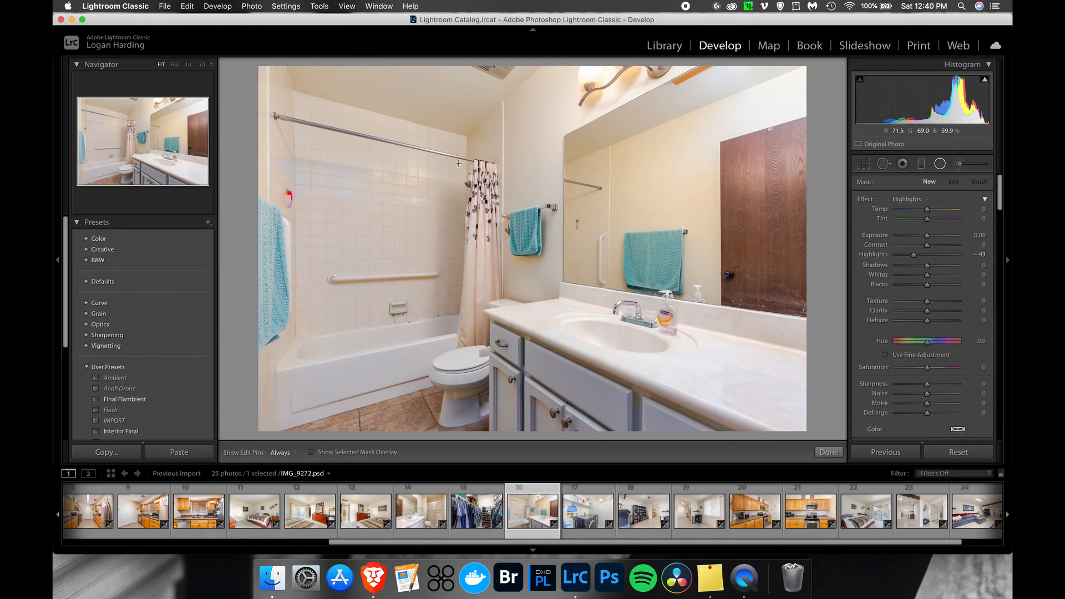
left_click_drag(410, 190, 579, 448)
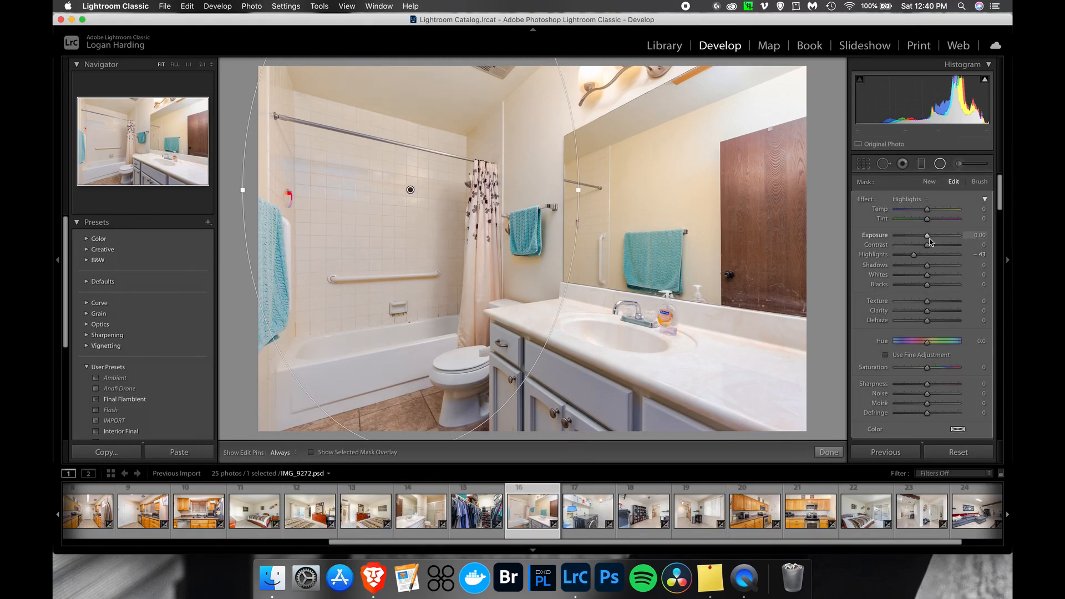
left_click(920, 200)
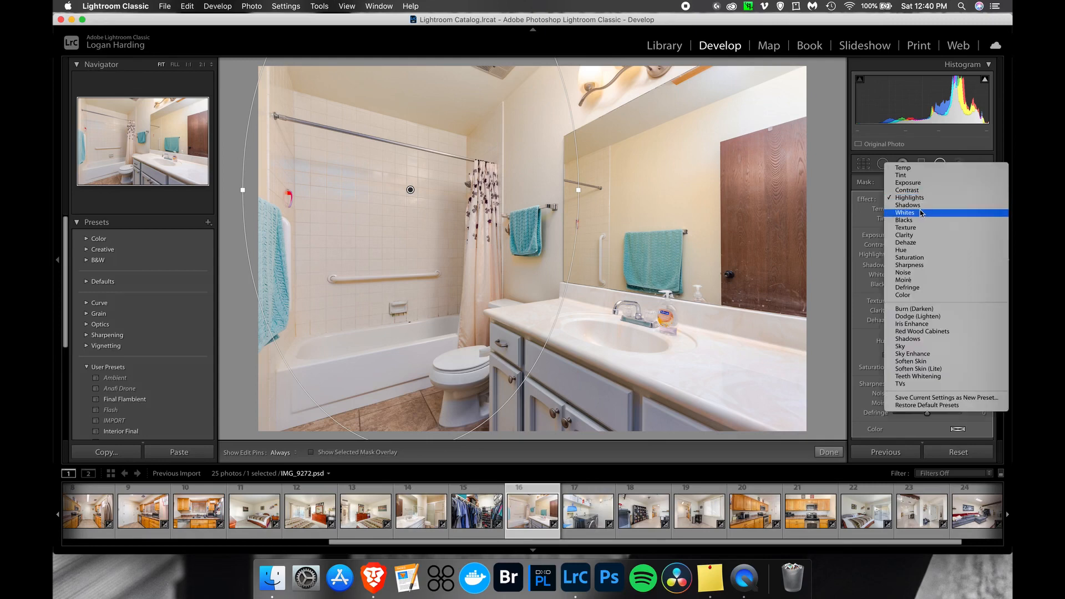
left_click(922, 206)
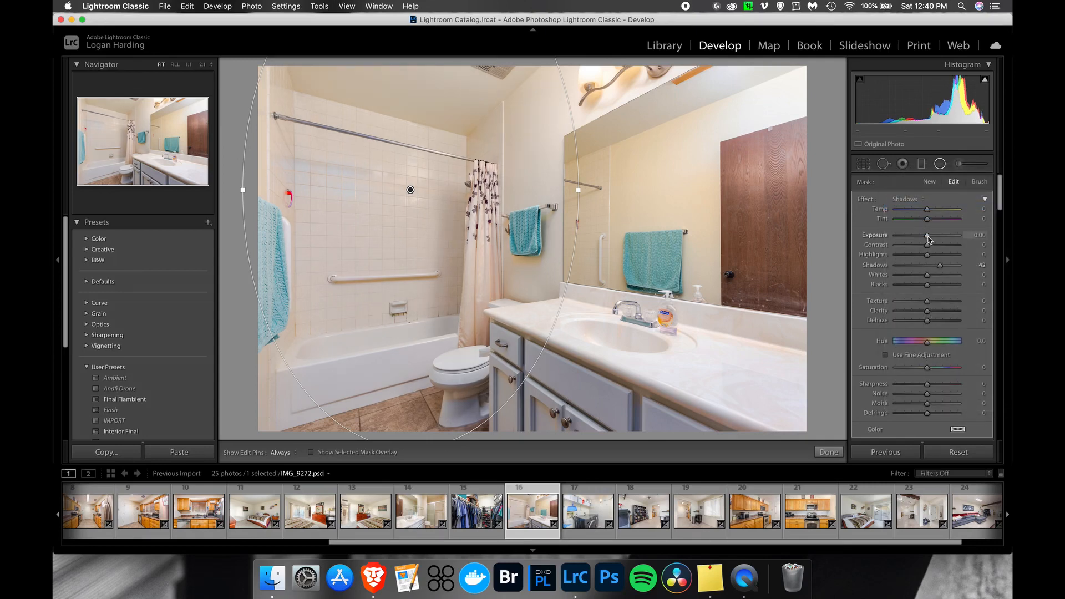
left_click(829, 453)
Go to the laundry photo IMG_9274.psd and set Dehaze to +31 and the tone curve's Darks to -15.
key("Right")
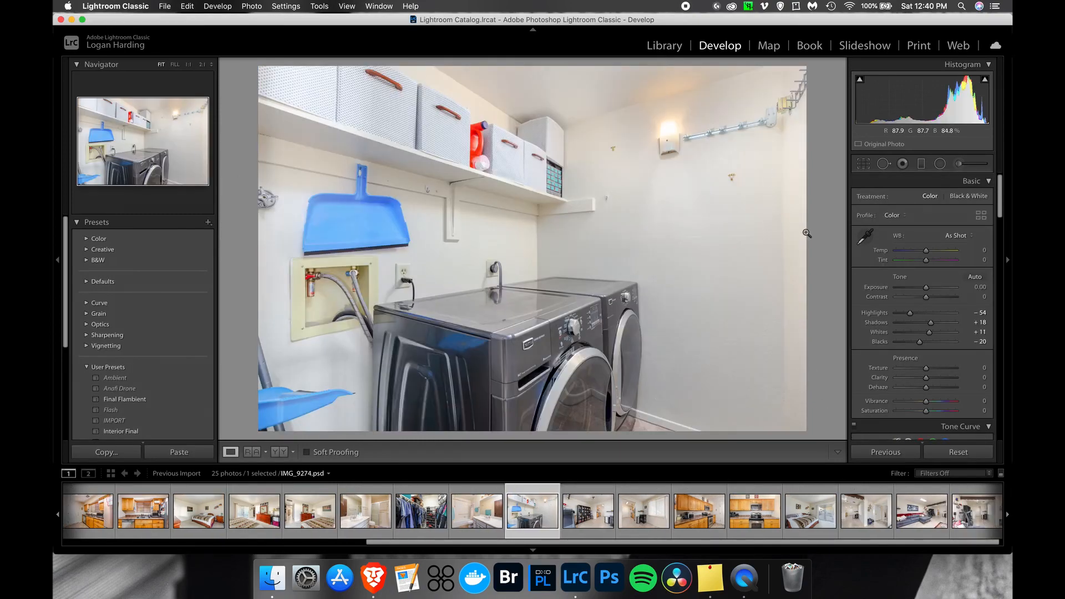
left_click_drag(927, 387, 937, 390)
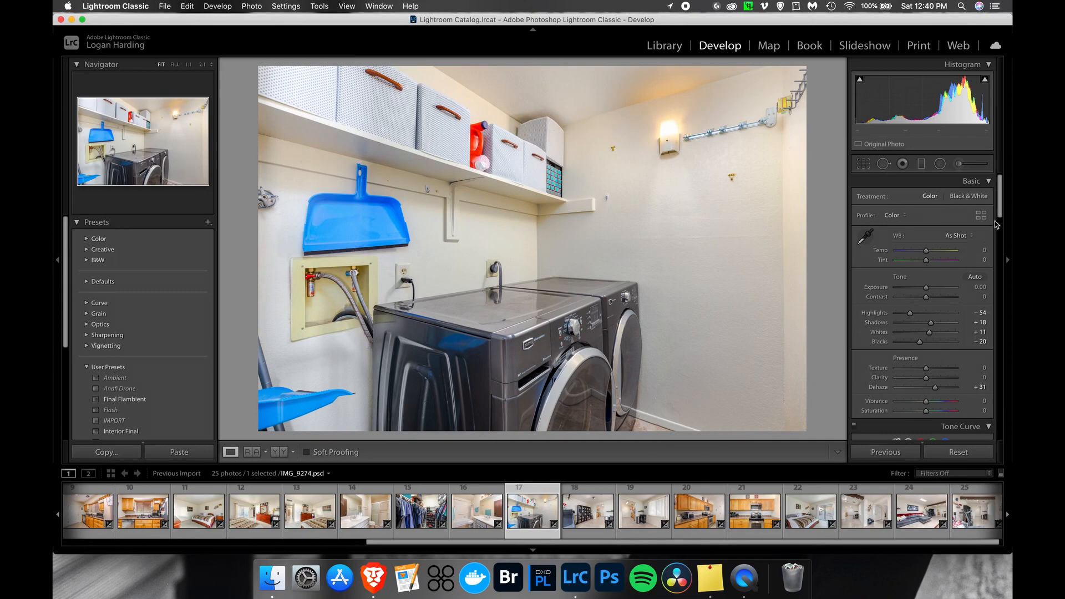
scroll(997, 224, "down", 10)
left_click_drag(923, 301, 921, 300)
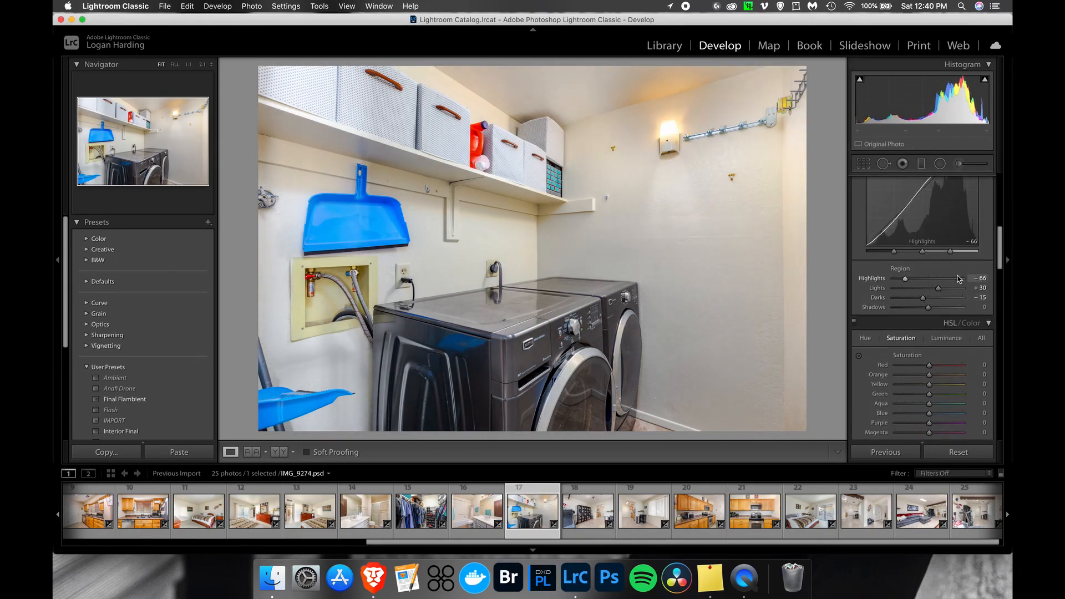
left_click_drag(1001, 235, 1005, 185)
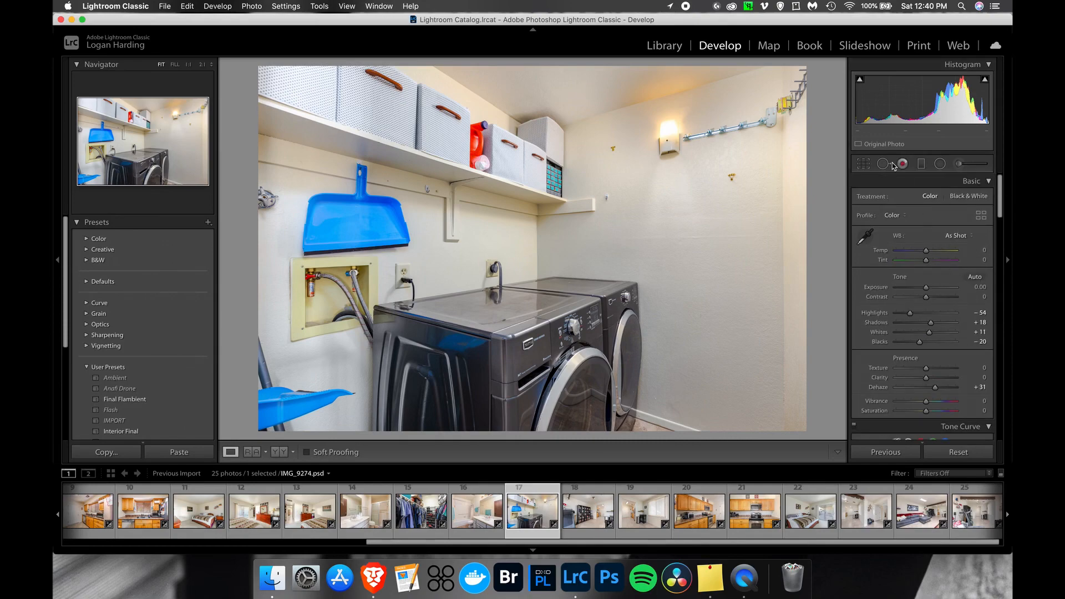
Go to the bookshelf room photo IMG_9236.psd and set Temp to +4 and Shadows to -15.
key("Right")
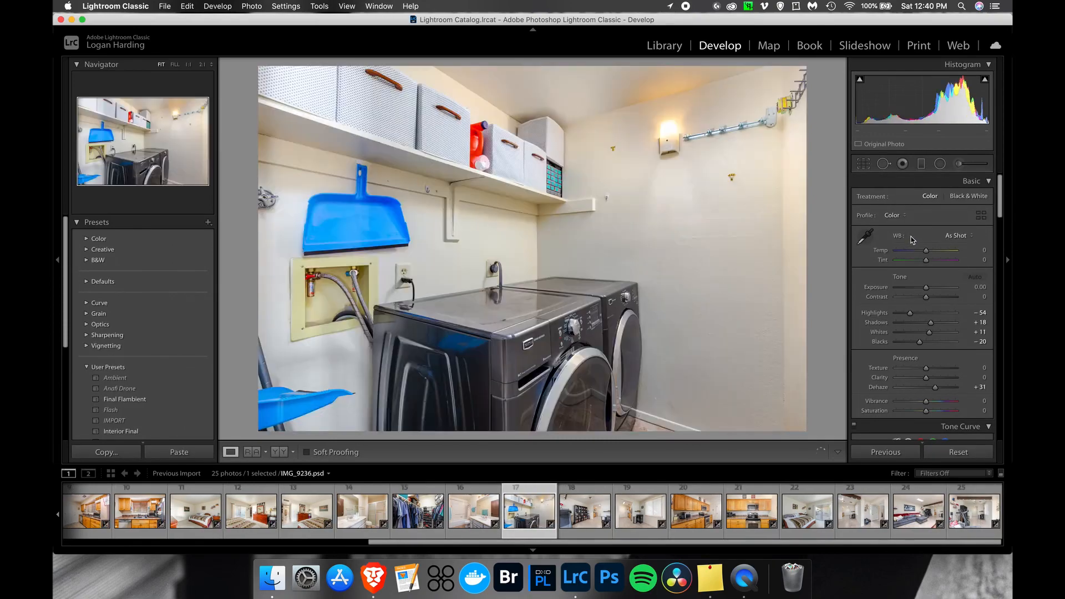
key("Right")
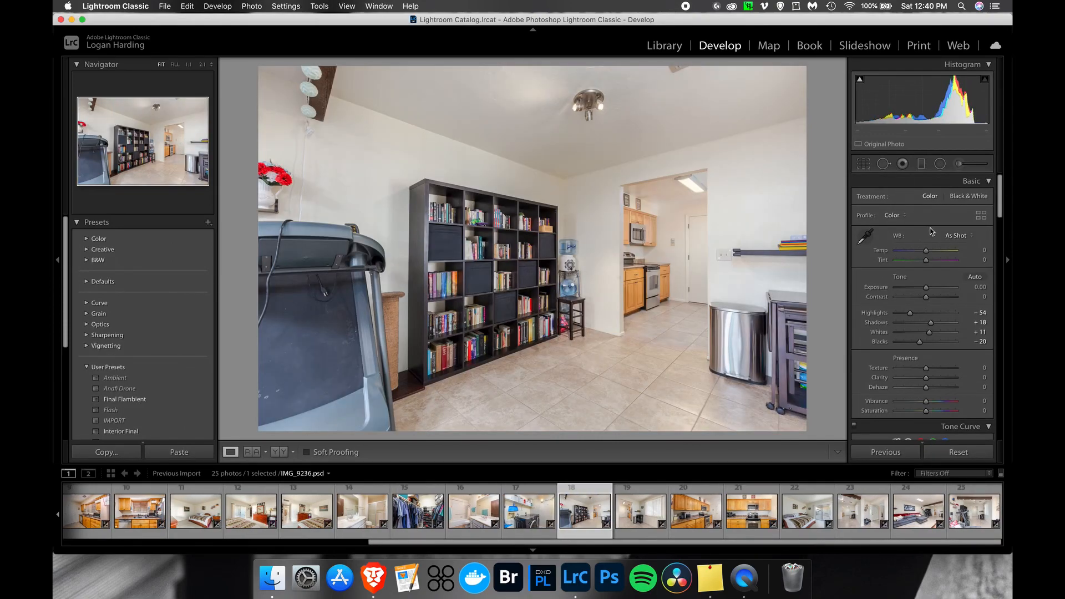
left_click_drag(926, 252, 926, 251)
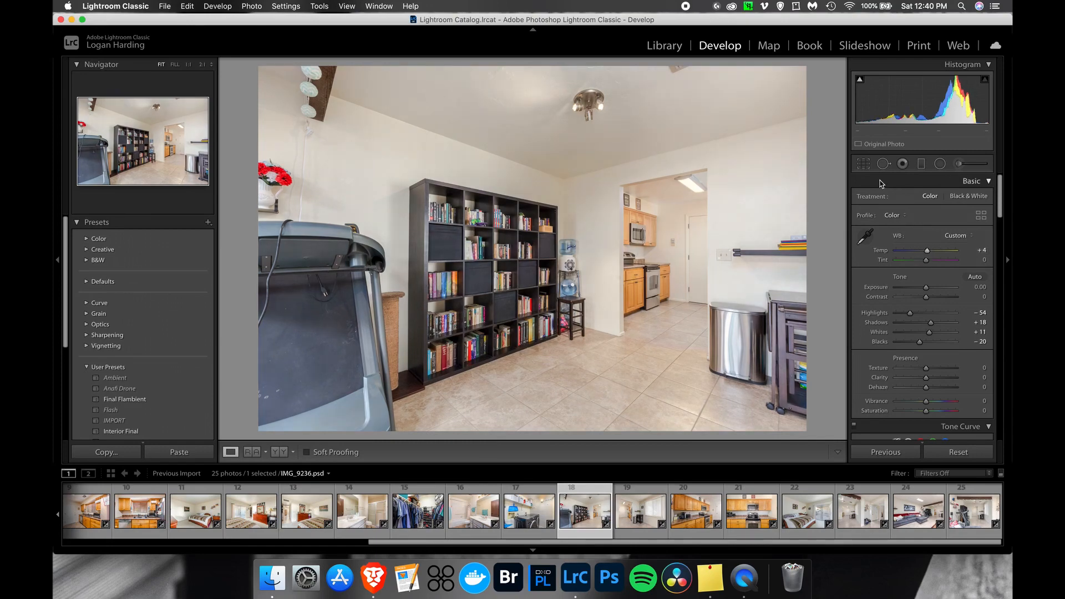
left_click_drag(932, 326, 922, 326)
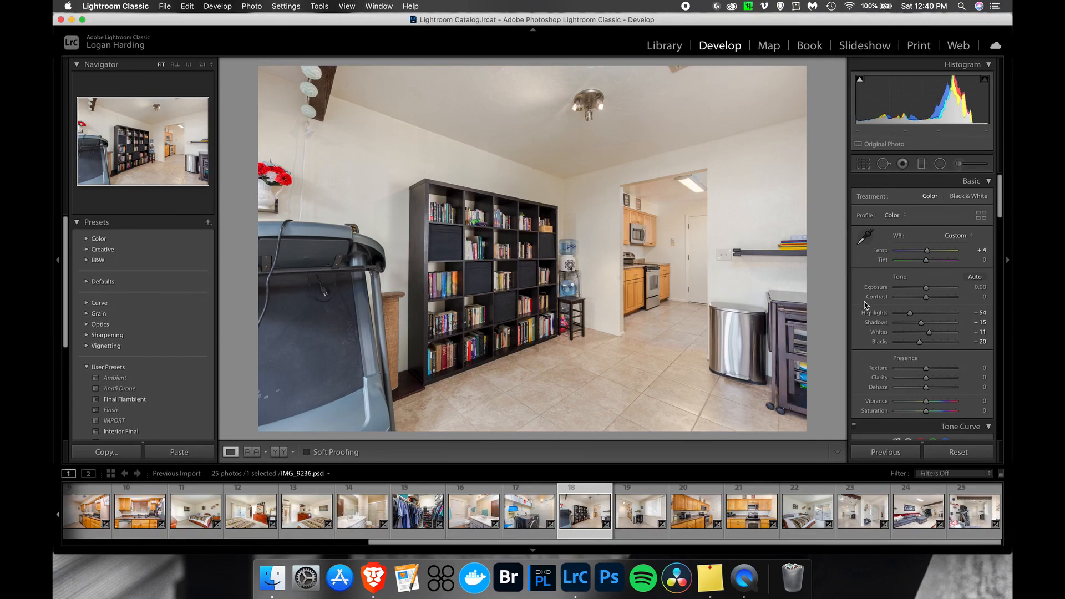
Set Dehaze to +19 on IMG_9239.psd, the photo with the window blinds, and compare it with the previous photo.
key("Right")
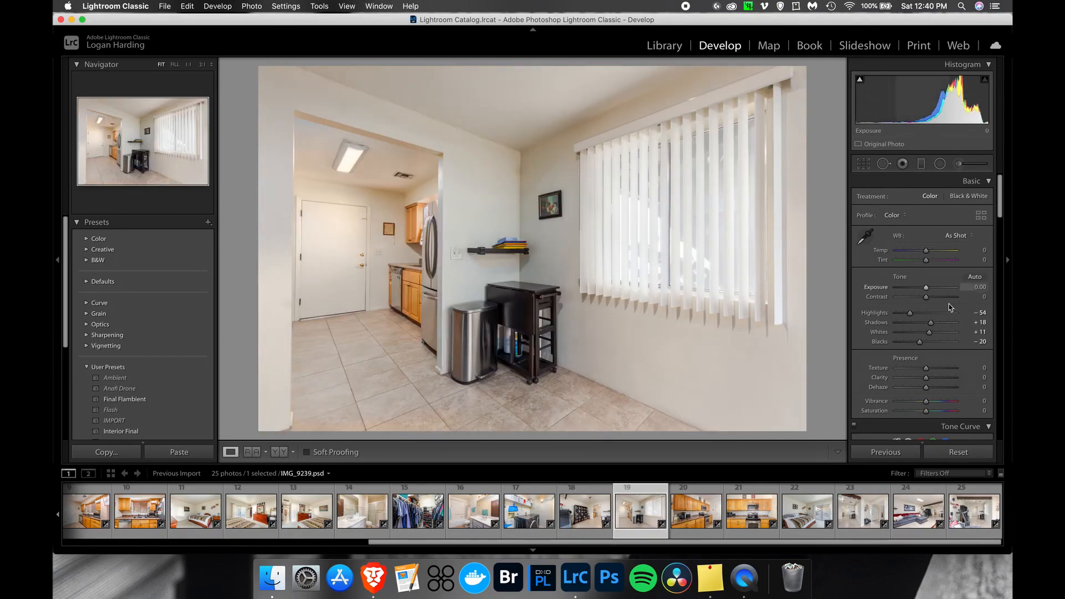
left_click_drag(928, 391, 934, 391)
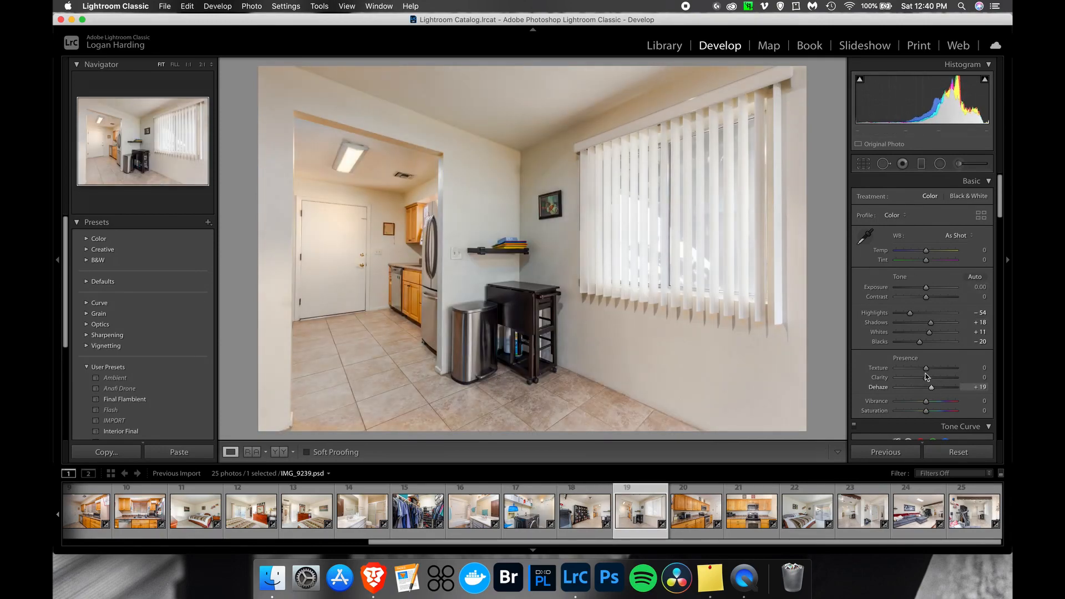
key("Left")
key("Right")
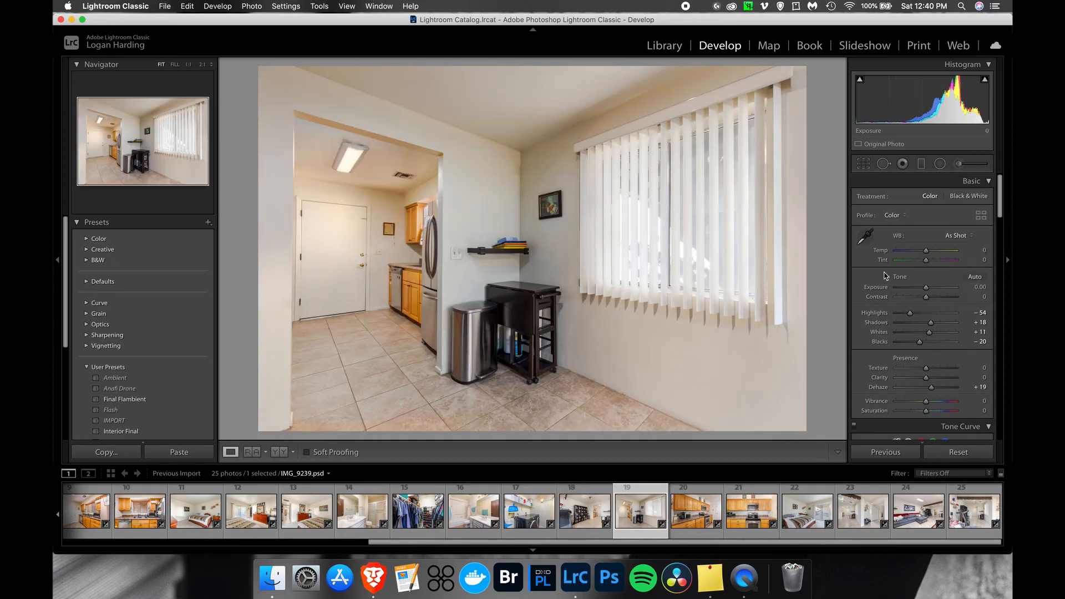
Add a wide radial filter over the ceiling of IMG_9239.psd using the Shadows effect at 42.
left_click(938, 168)
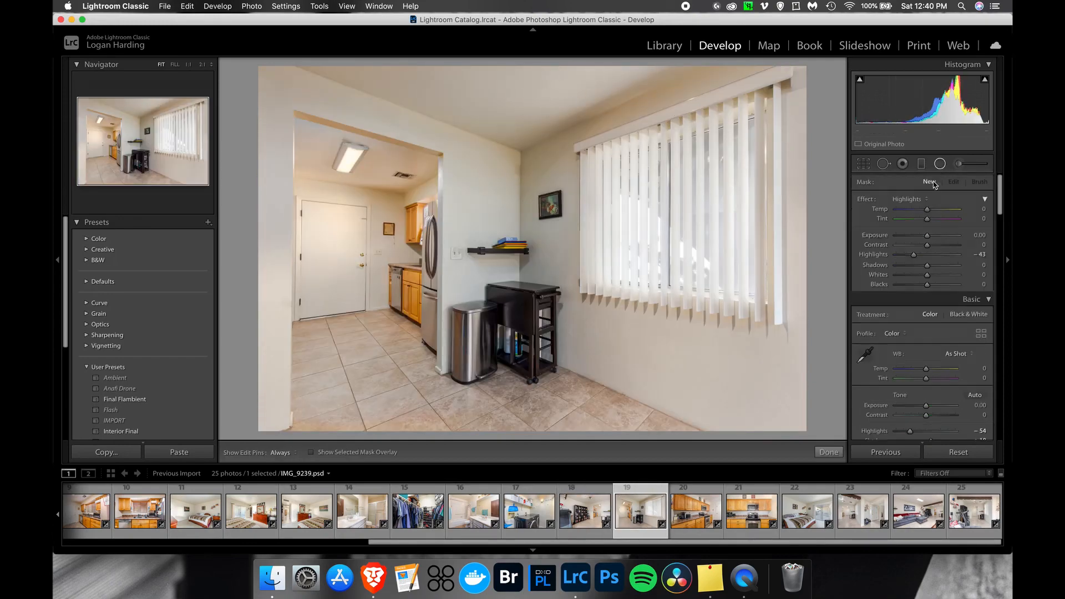
left_click(922, 198)
left_click(923, 207)
mouse_move(495, 111)
left_mouse_down()
mouse_move(562, 166)
mouse_move(826, 217)
left_mouse_up()
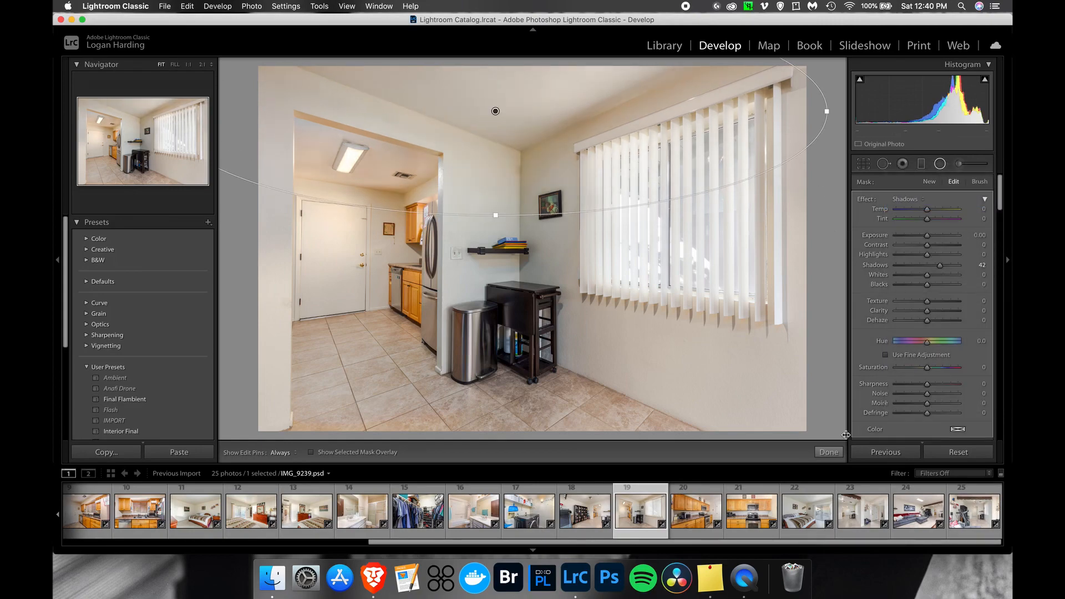
left_click(829, 453)
Set the kitchen photo IMG_9247.psd to Exposure +0.30 and add a sideways graduated filter across the cabinets with Shadows at 6.
key("Right")
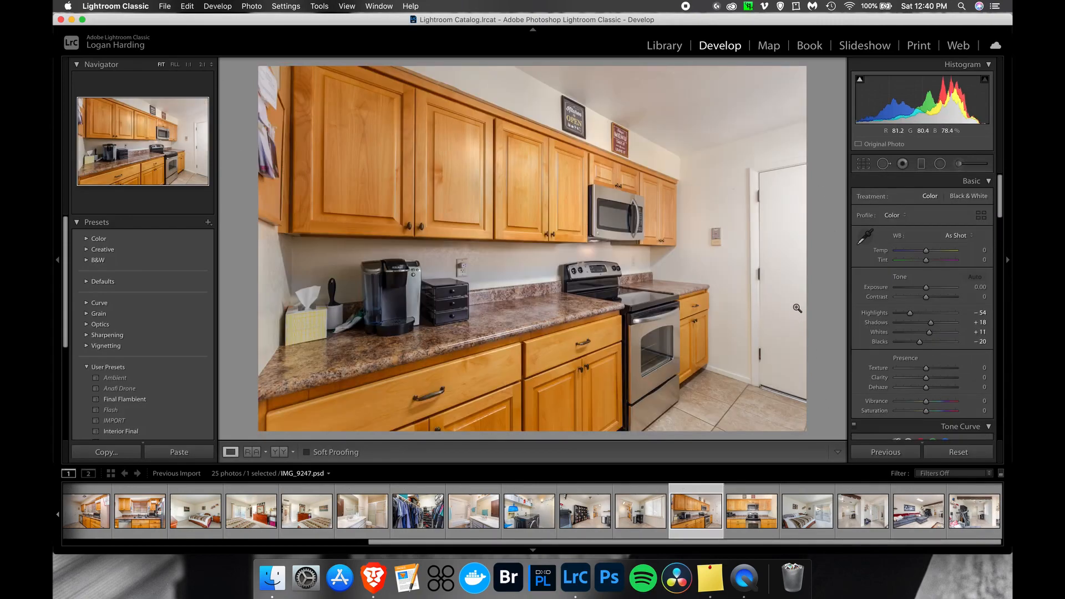
left_click_drag(927, 288, 928, 288)
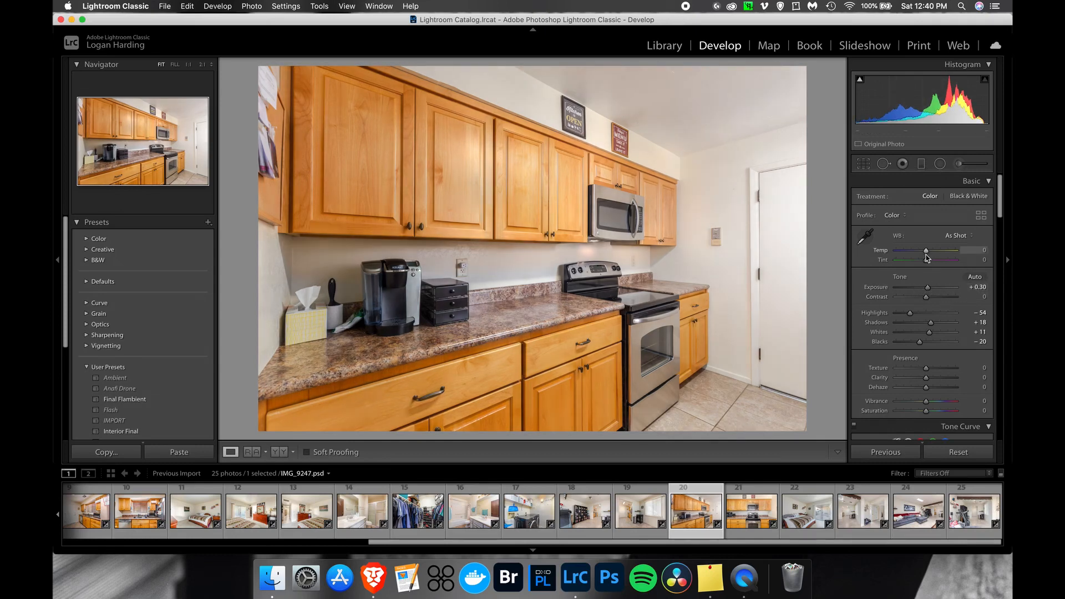
left_click(922, 164)
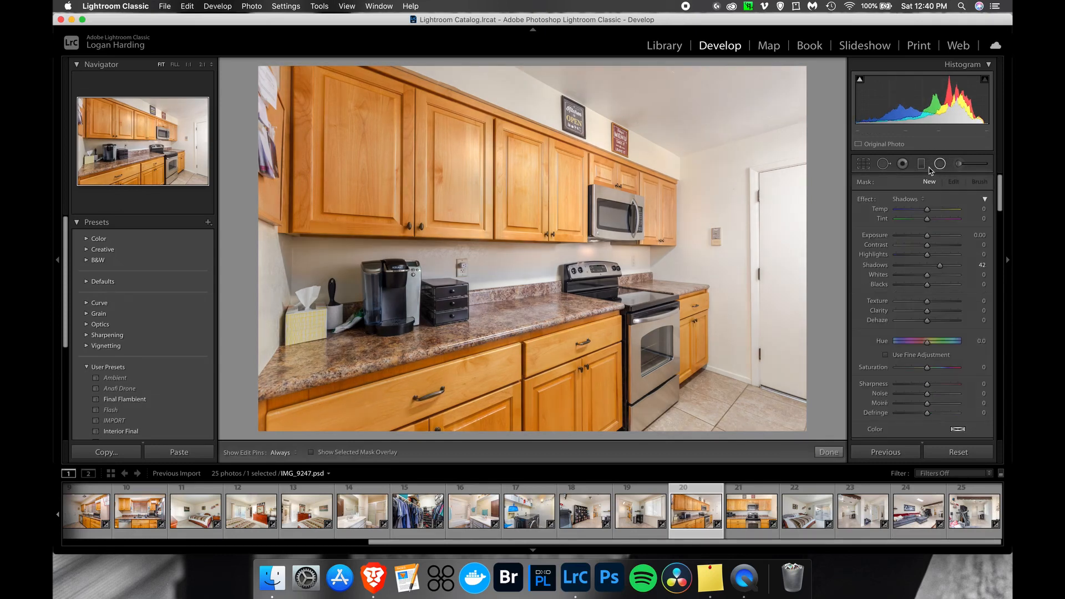
left_click_drag(505, 248, 660, 247)
left_click_drag(580, 251, 529, 257)
left_click_drag(940, 265, 925, 259)
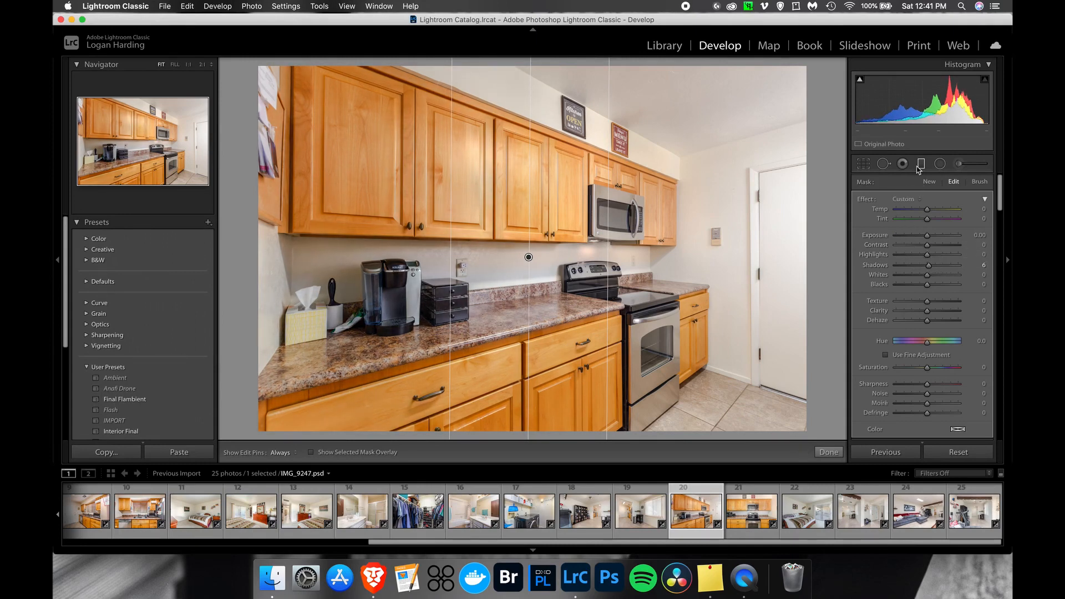
Add a second graduated filter to IMG_9247.psd, running from the microwave toward the coffee maker, with Dehaze at 4.
left_click(932, 182)
left_click_drag(608, 232, 411, 233)
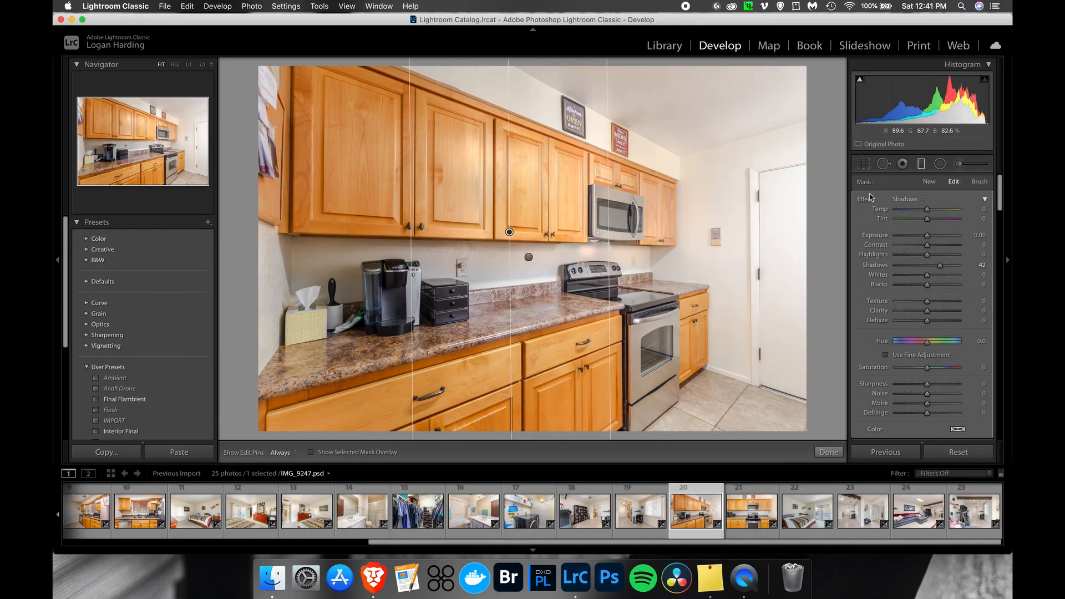
left_click(920, 202)
left_click(916, 235)
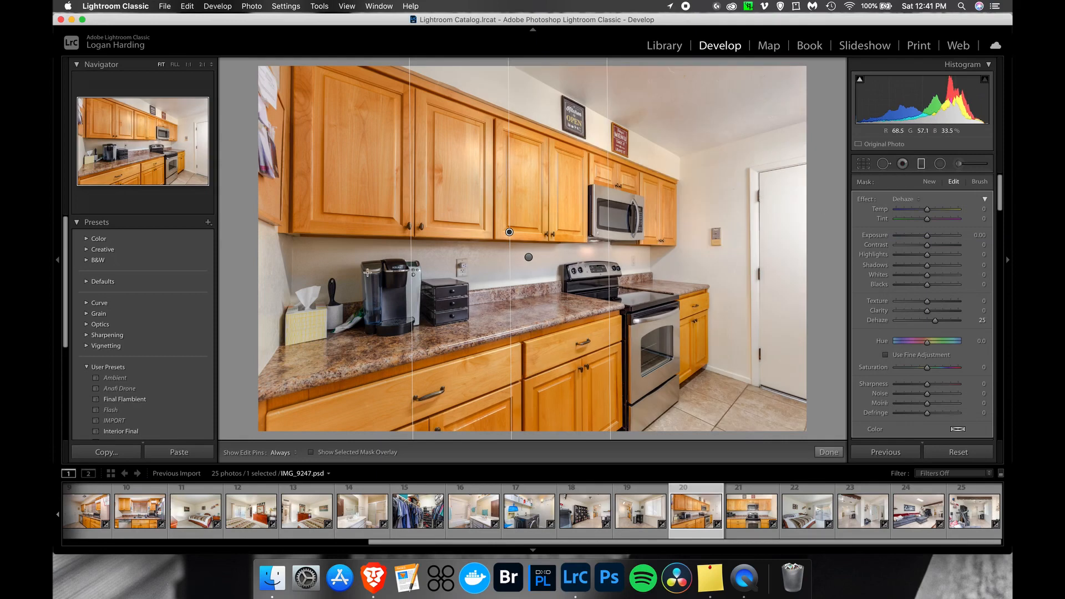
left_click_drag(936, 320, 934, 321)
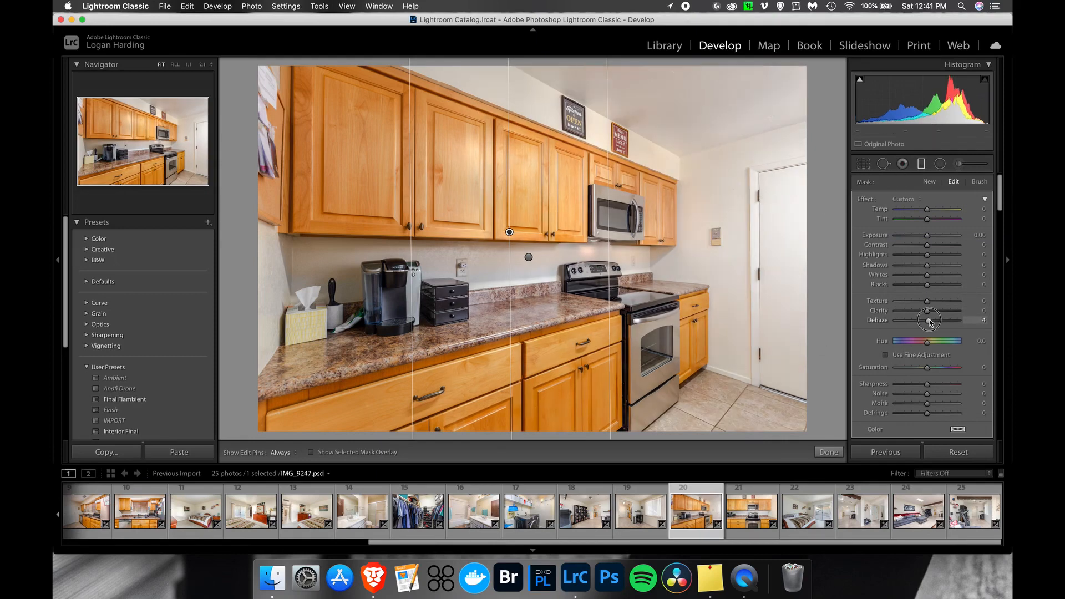
left_click(829, 452)
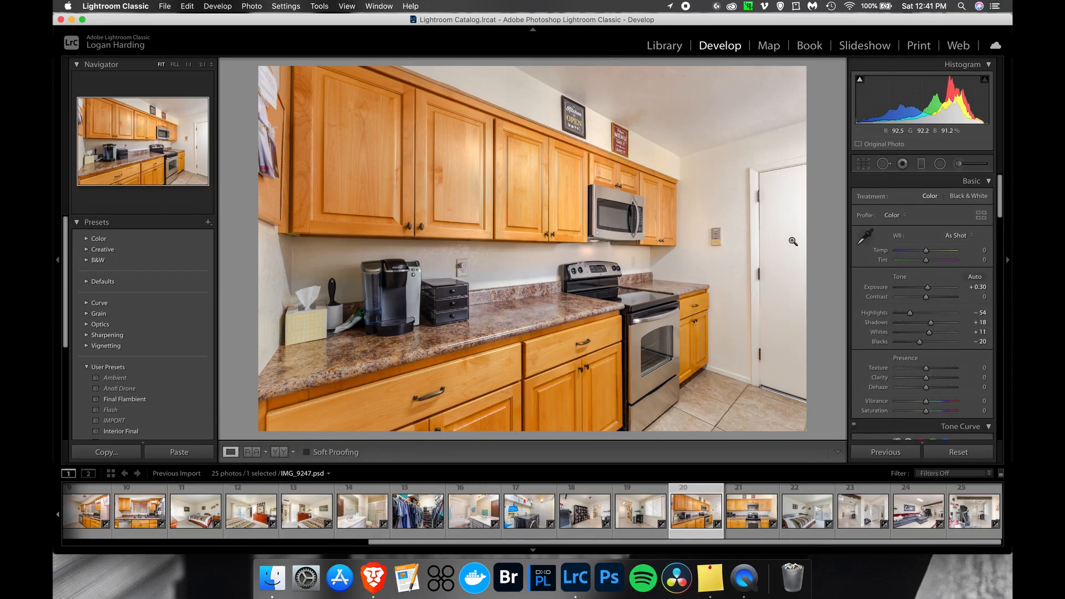
Set Dehaze to +22 and Tint to +7 on the kitchen stove photo IMG_9253.psd.
key("Right")
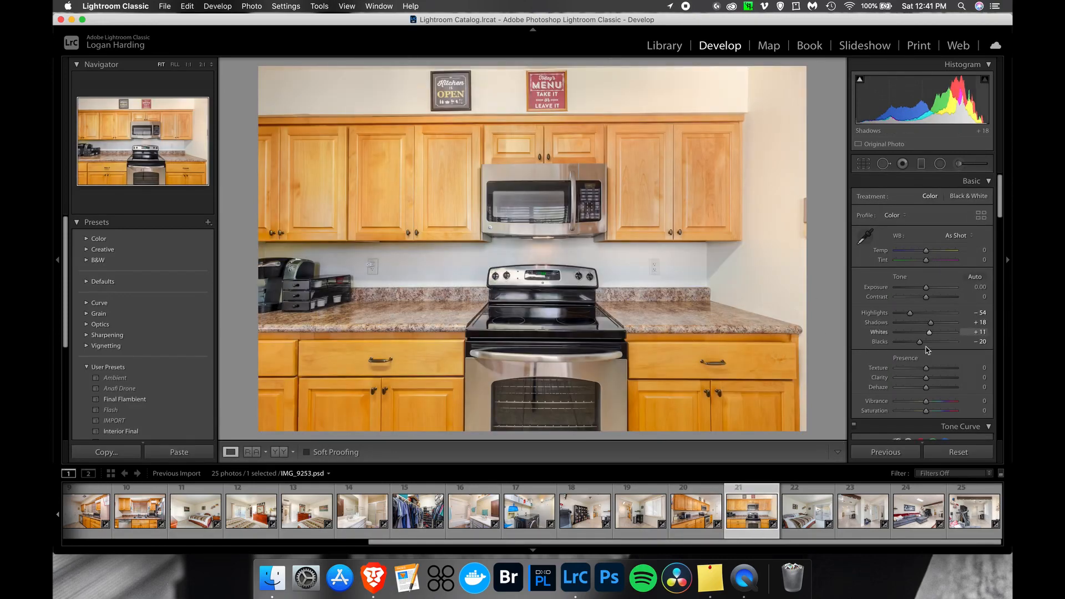
left_click_drag(928, 389, 933, 387)
left_click_drag(928, 264, 930, 267)
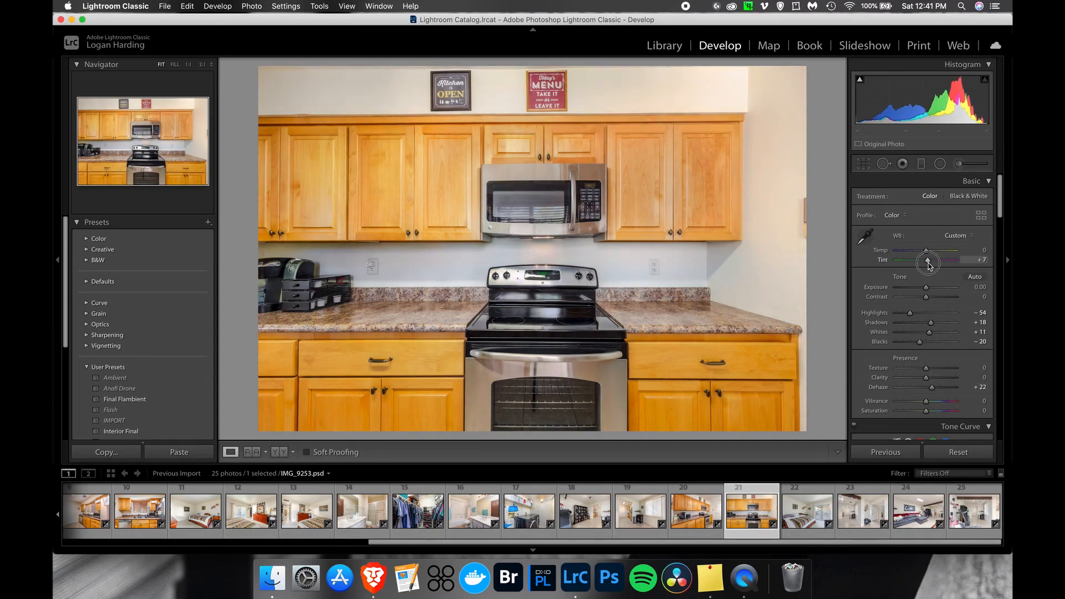
Lower the saturation of Orange to -17 and Yellow to -13 on IMG_9253.psd, and set Highlights to -75.
left_click_drag(1001, 213, 1003, 270)
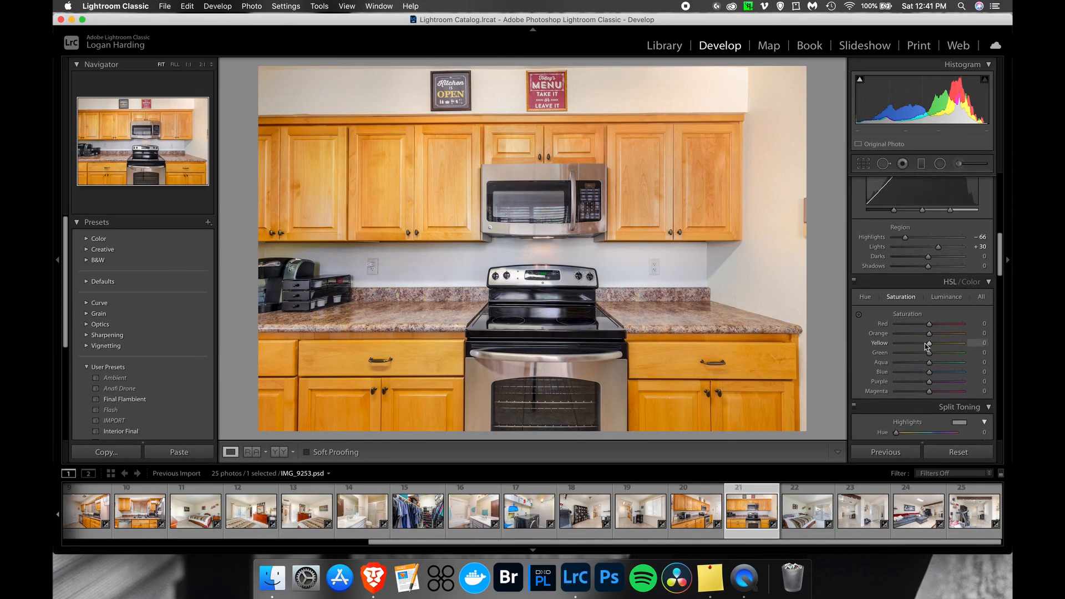
left_click_drag(929, 333, 925, 346)
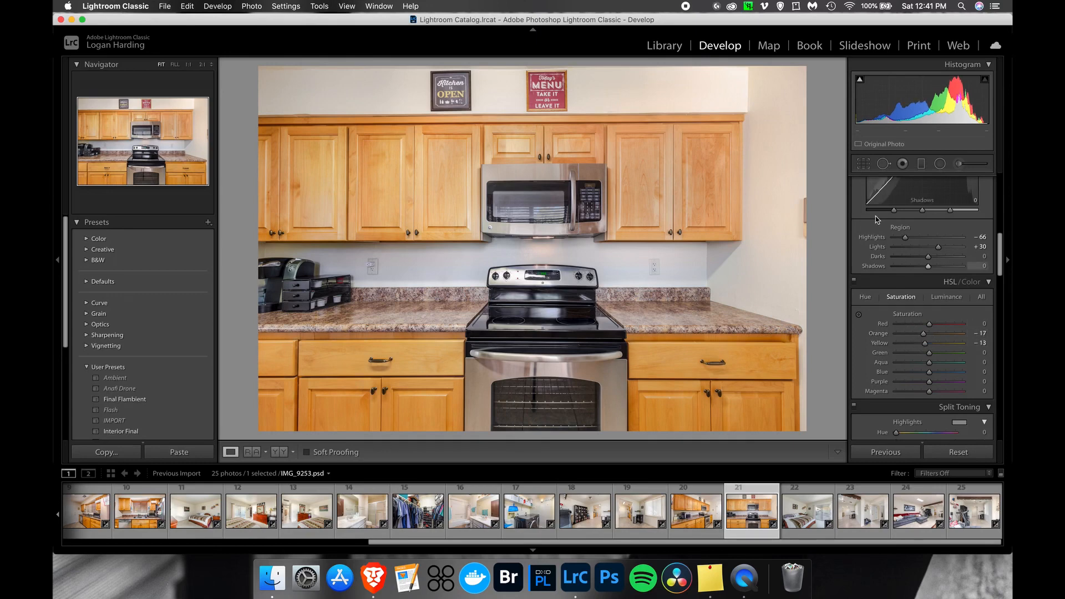
scroll(928, 275, "up", 10)
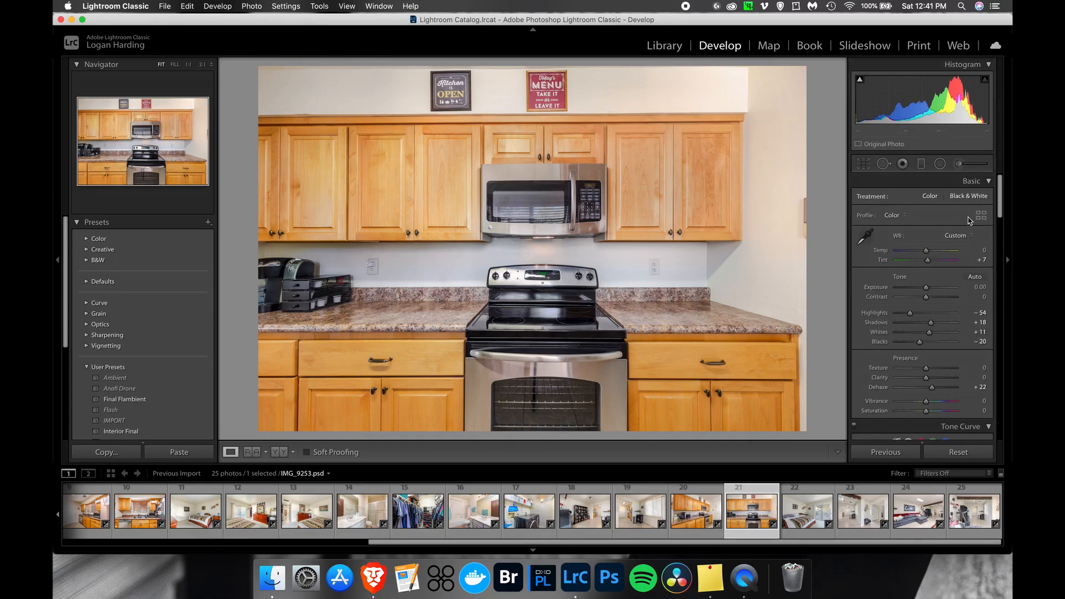
left_click(928, 287)
left_click_drag(910, 313, 927, 287)
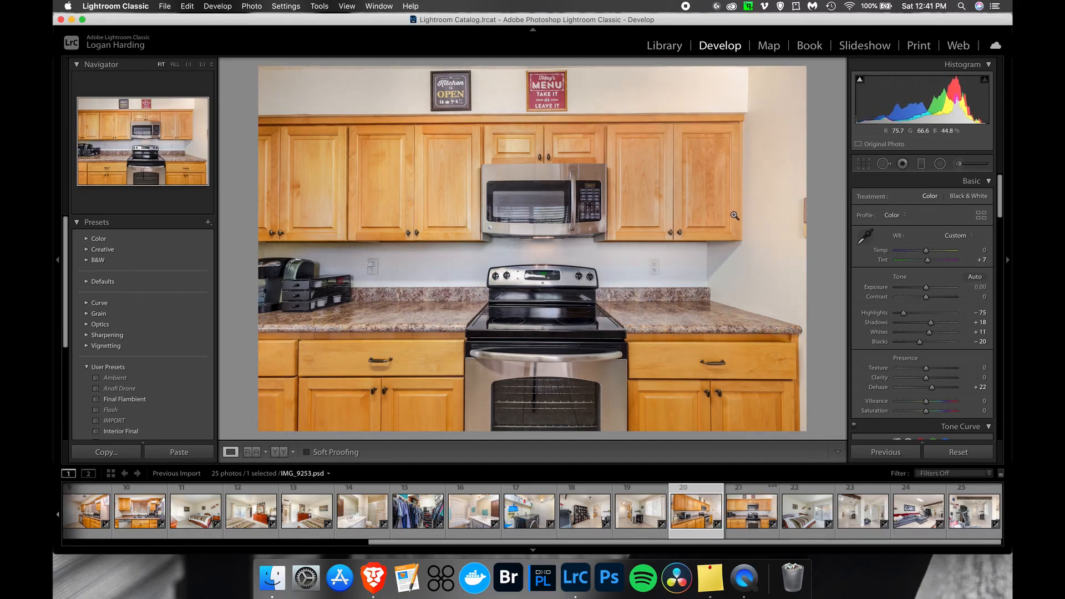
Compare the two kitchen photos and set Orange and Yellow saturation to -11 on IMG_9247.psd.
key("Left")
key("Right")
key("Left")
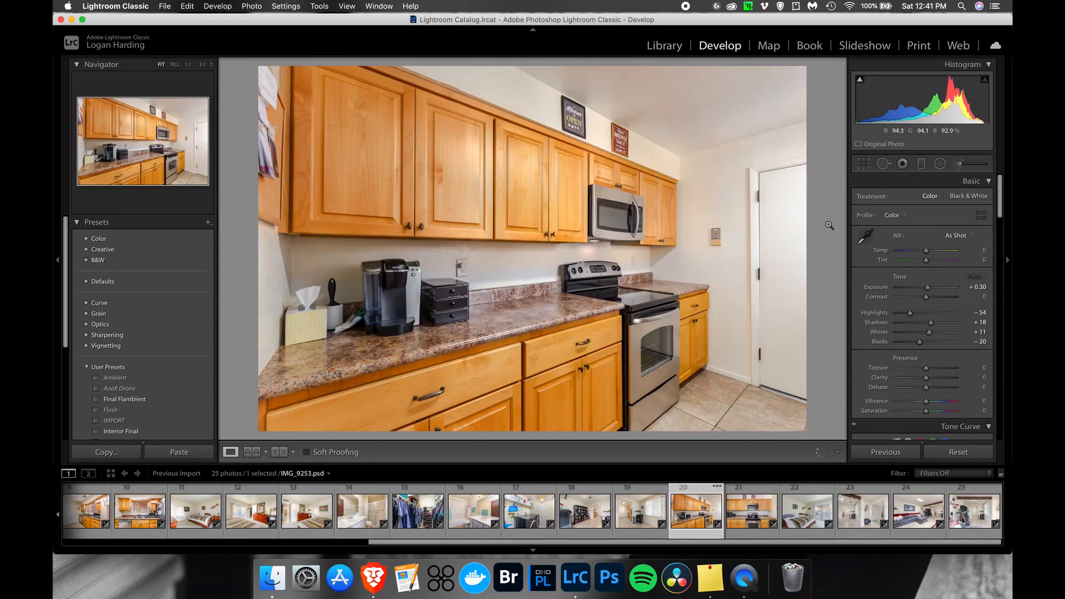
left_click_drag(1002, 227, 1003, 273)
left_click_drag(931, 353, 929, 366)
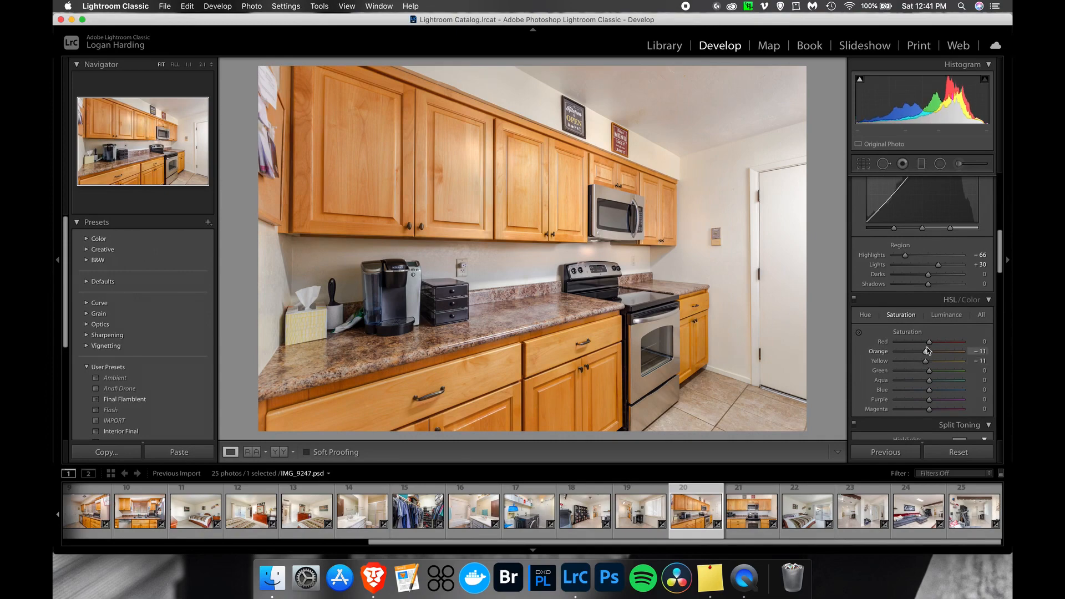
On the bedroom photo IMG_9260.psd, set Dehaze to +13 and Temp to +11, and slightly lower the tone curve Darks.
key("Right")
key("Right")
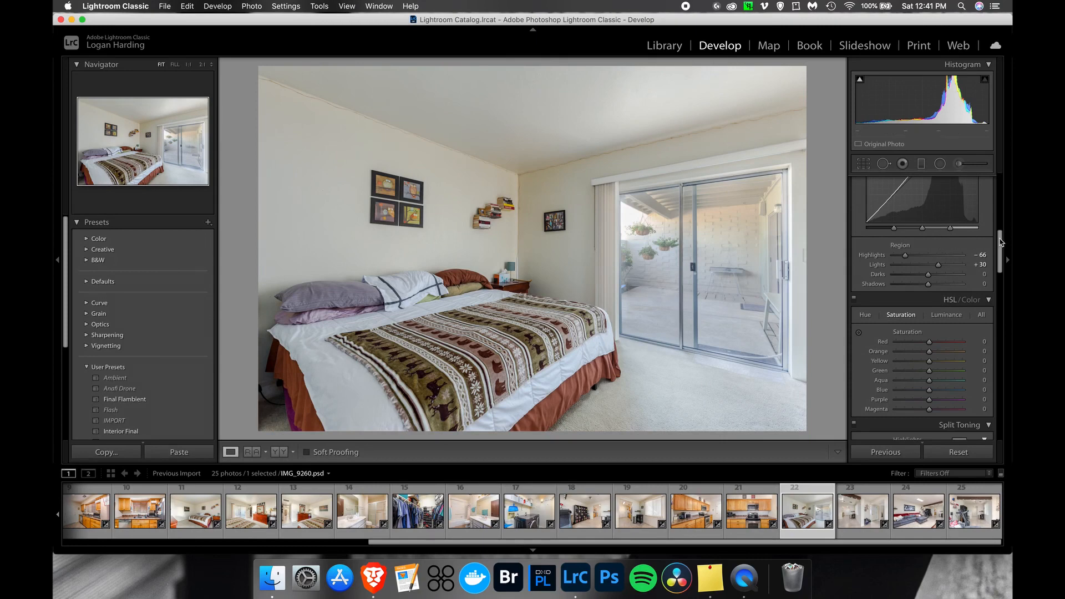
left_click_drag(1001, 242, 995, 216)
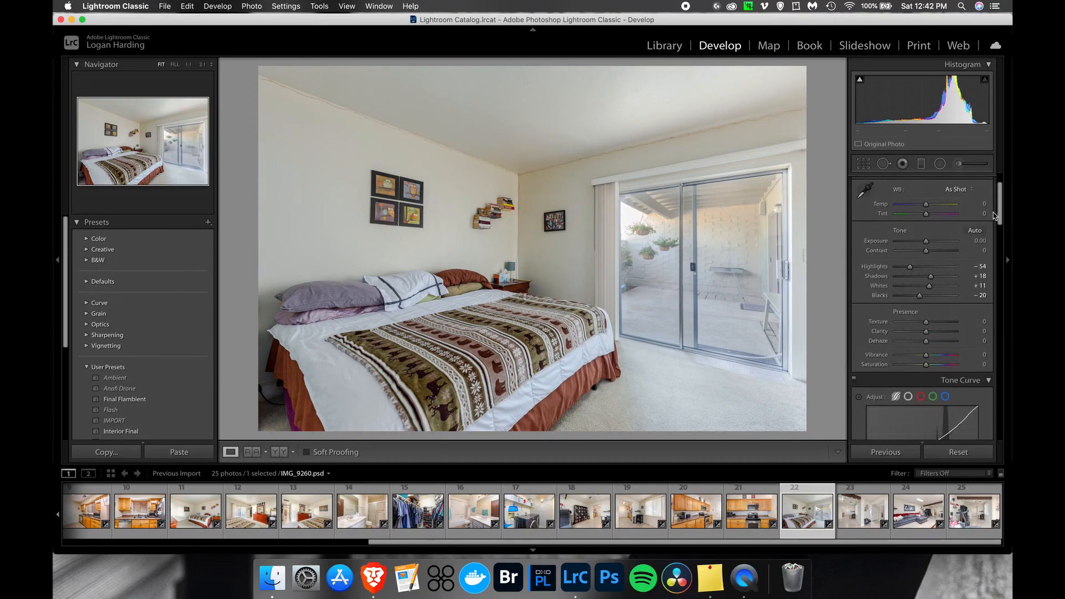
left_click_drag(926, 341, 930, 340)
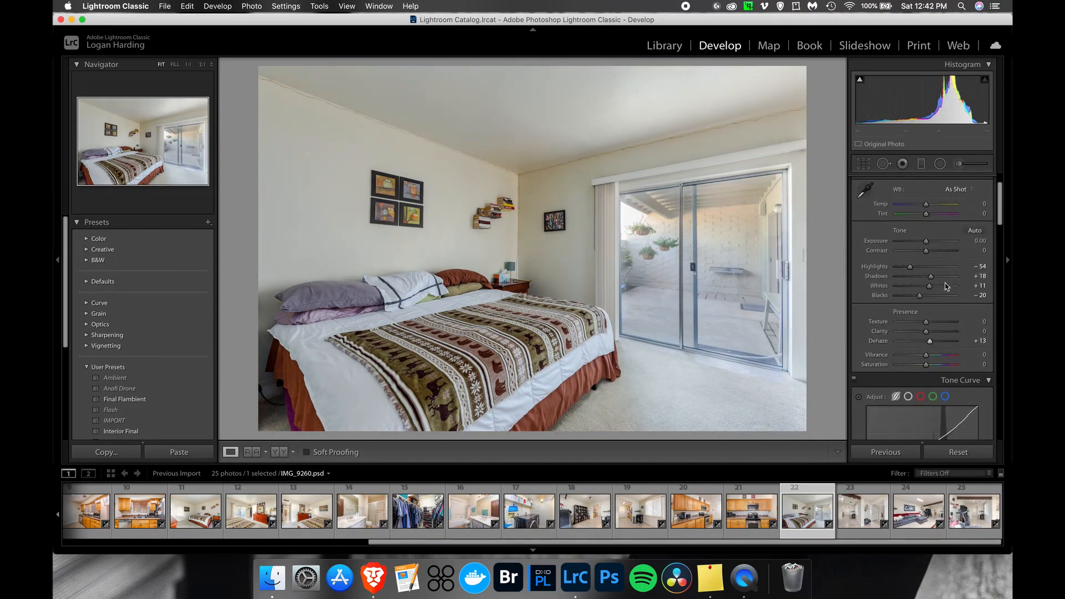
left_click_drag(932, 208, 936, 208)
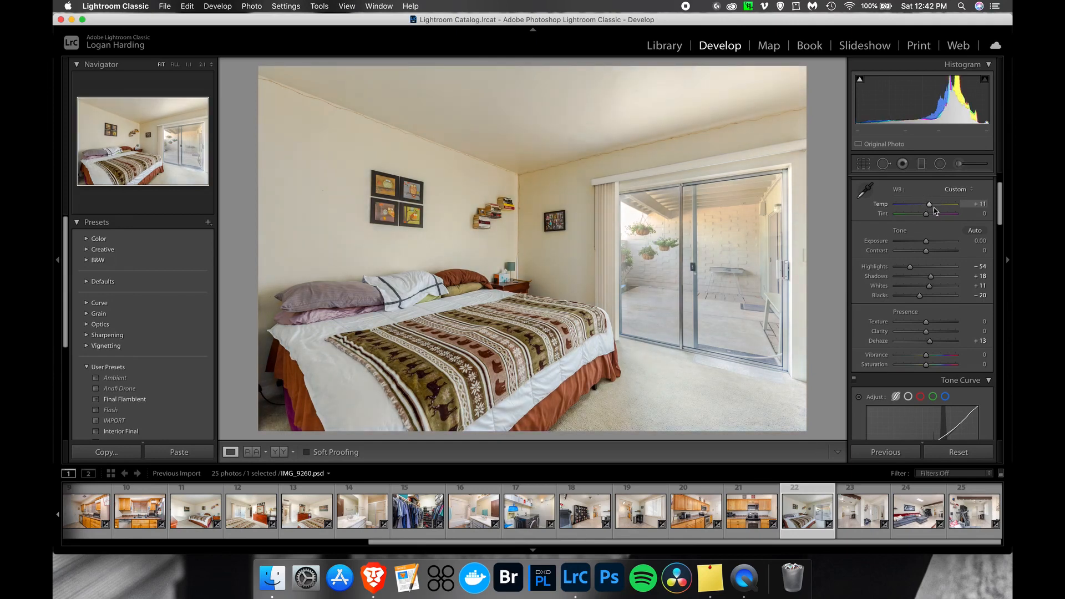
left_click_drag(1000, 200, 992, 236)
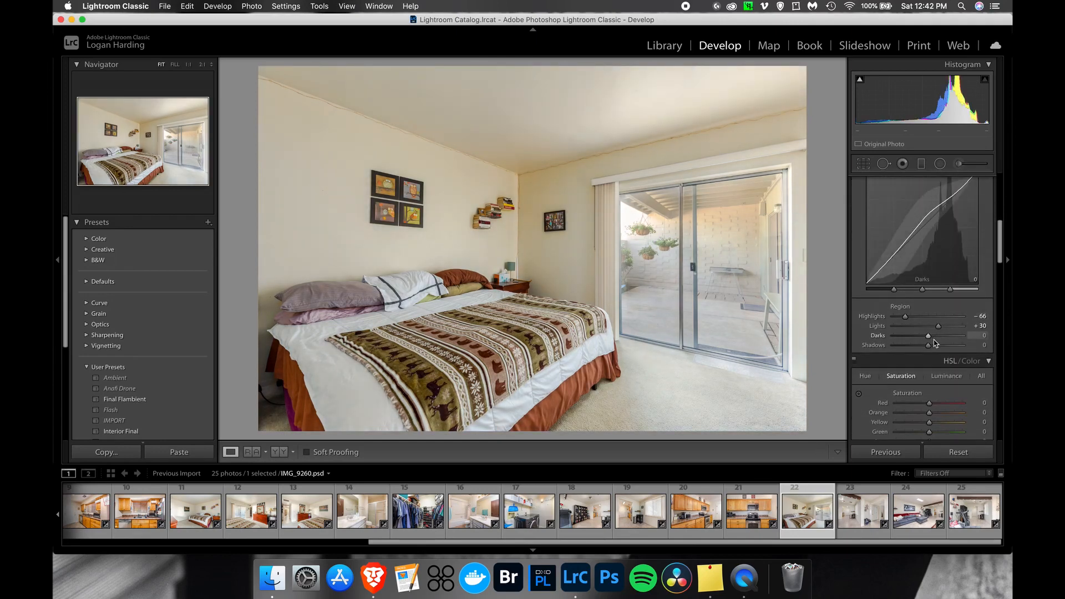
mouse_move(928, 336)
left_mouse_down()
mouse_move(949, 335)
mouse_move(926, 340)
left_mouse_up()
On the entryway photo IMG_9213.psd, set Temp to +7 and the tone curve to Lights +45 and Darks -10.
key("Right")
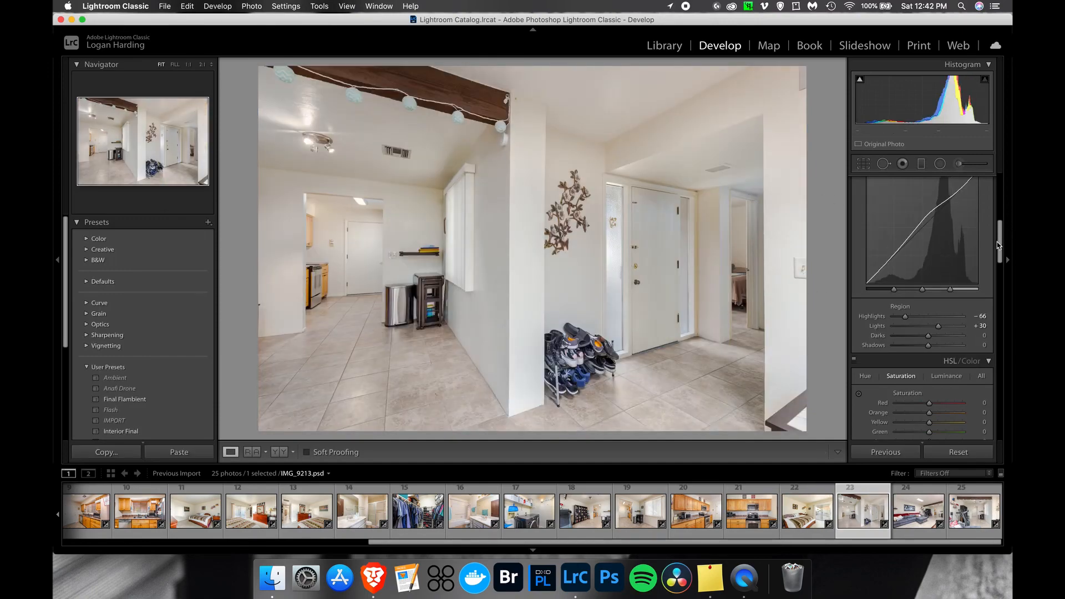
scroll(984, 213, "up", 10)
left_click_drag(927, 255, 929, 255)
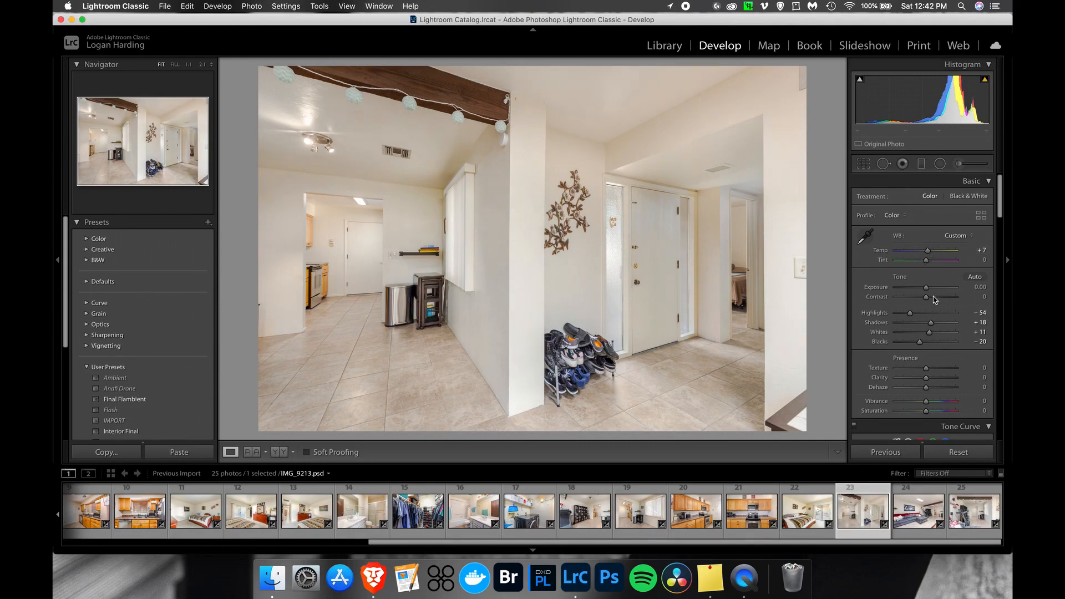
scroll(934, 311, "down", 10)
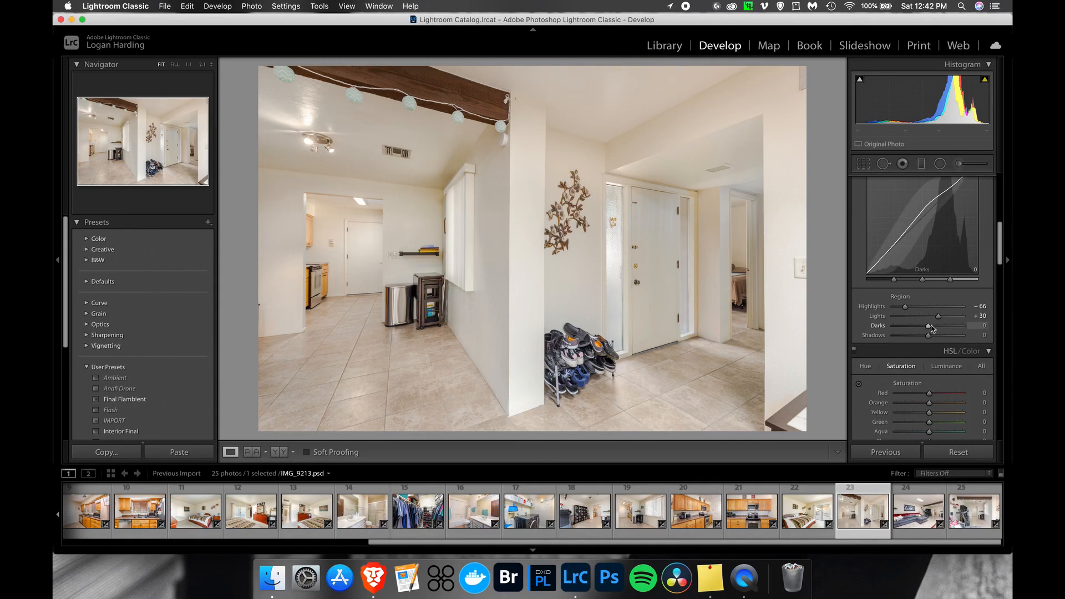
mouse_move(939, 317)
left_mouse_down()
mouse_move(948, 319)
mouse_move(925, 327)
left_mouse_up()
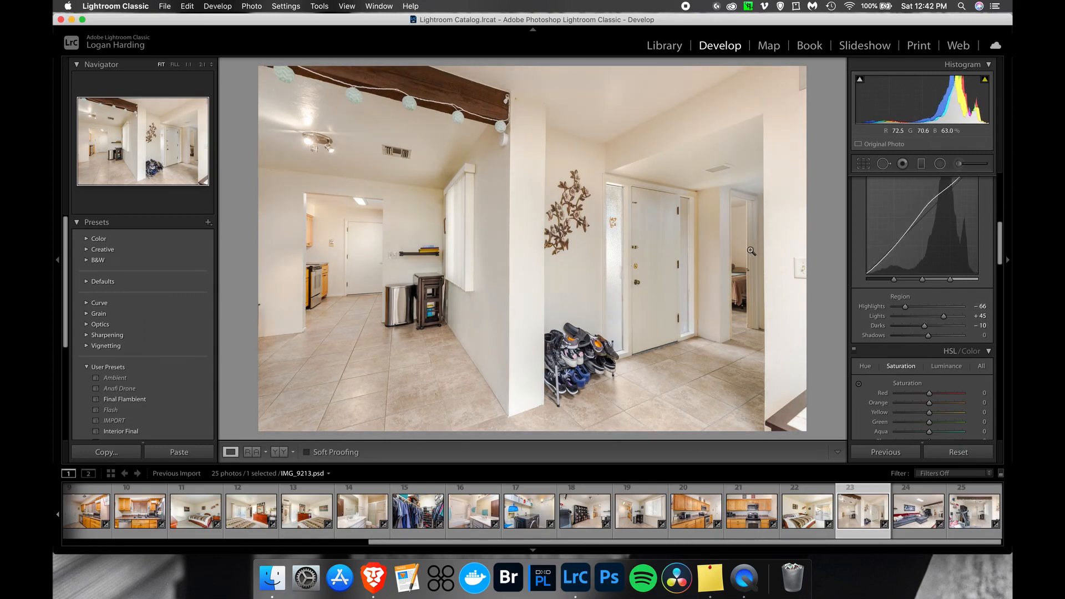
On the living room photo IMG_9227.psd, set Temp to +8 and tone curve Highlights to -79, and slightly raise the curve Lights.
key("Right")
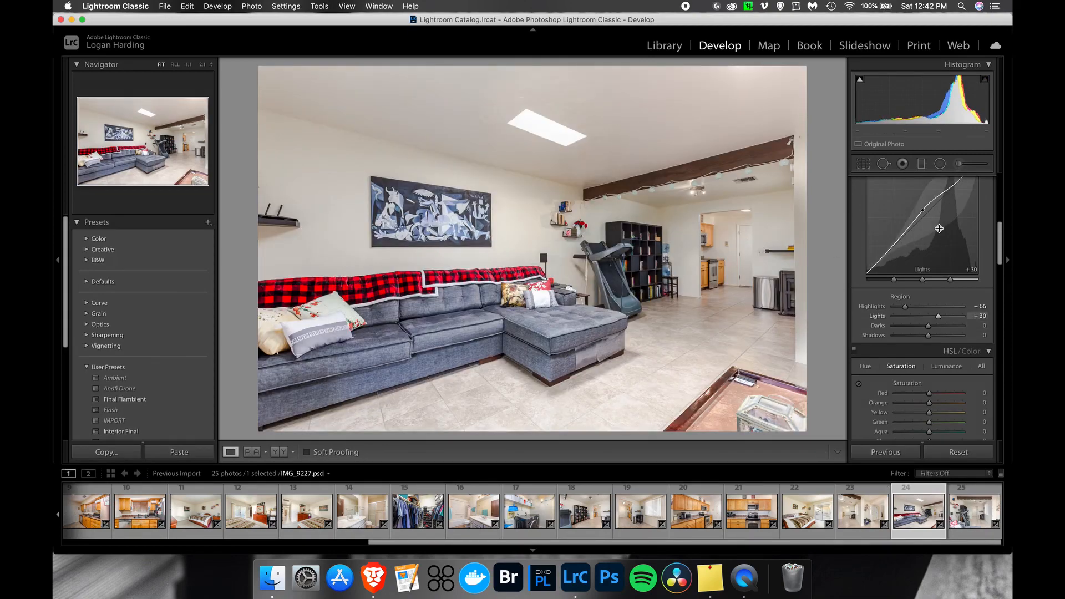
scroll(938, 233, "up", 5)
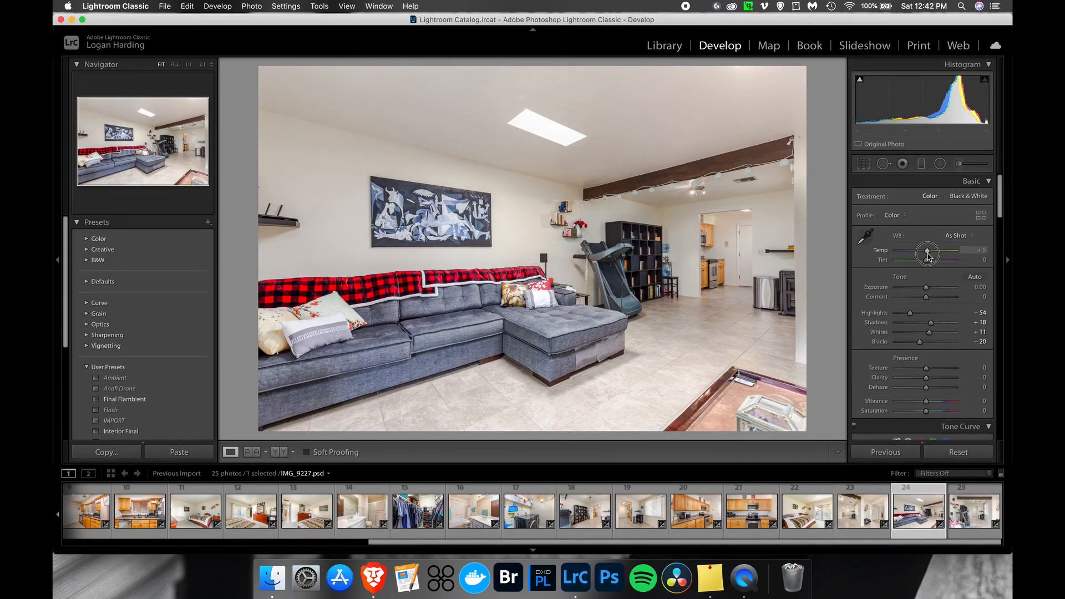
left_click_drag(928, 255, 930, 256)
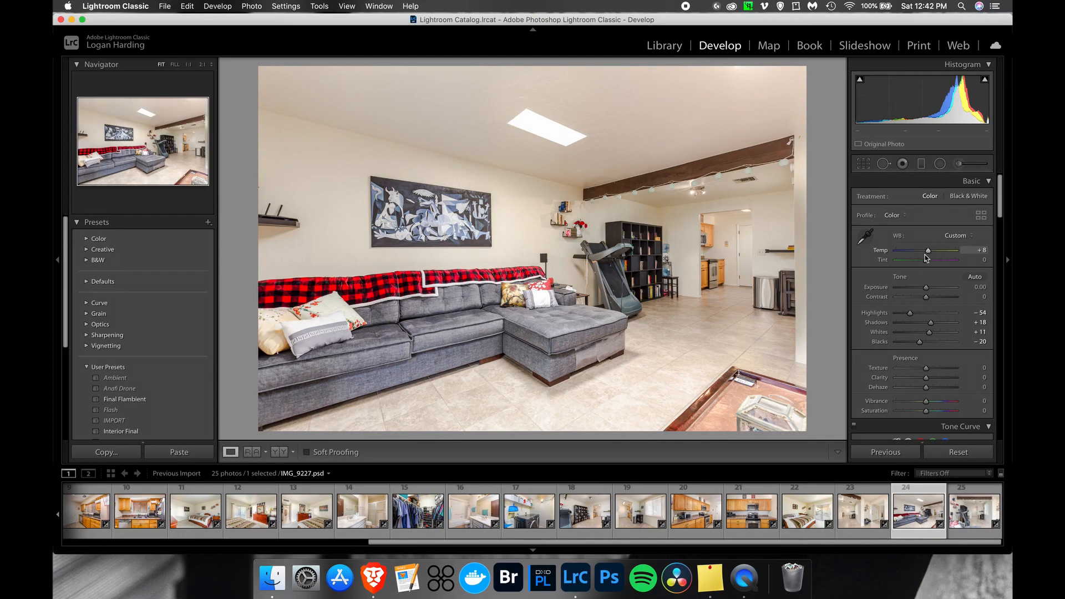
left_click_drag(999, 212, 999, 256)
left_click_drag(907, 324, 901, 321)
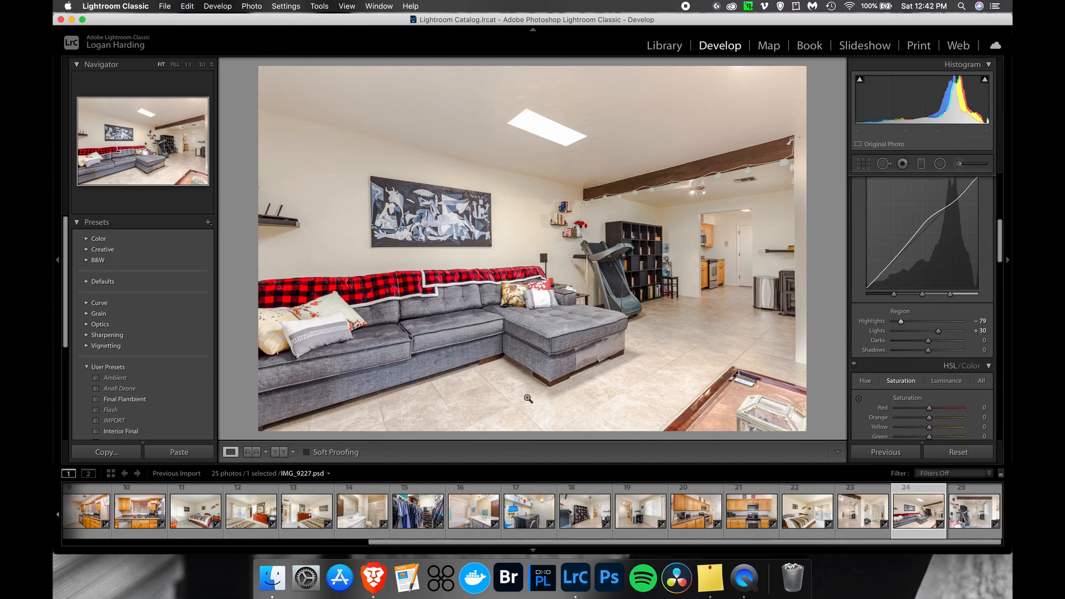
left_click_drag(940, 337, 945, 335)
Add a large radial filter over the sofa chaise and floor of IMG_9227.psd with Highlights at -59 and Exposure at -0.24.
left_click(954, 165)
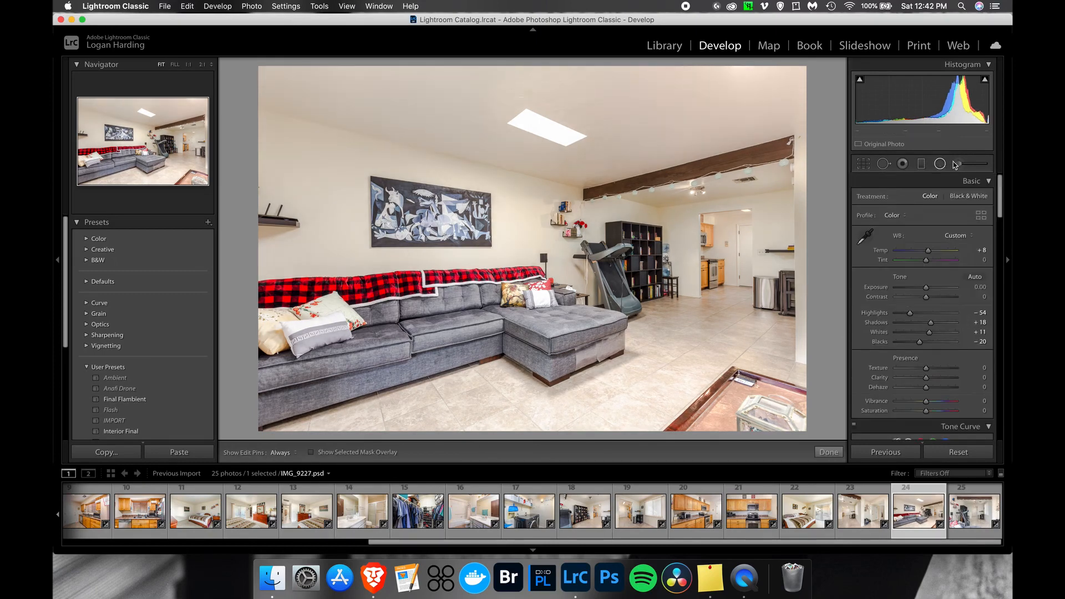
left_click(917, 200)
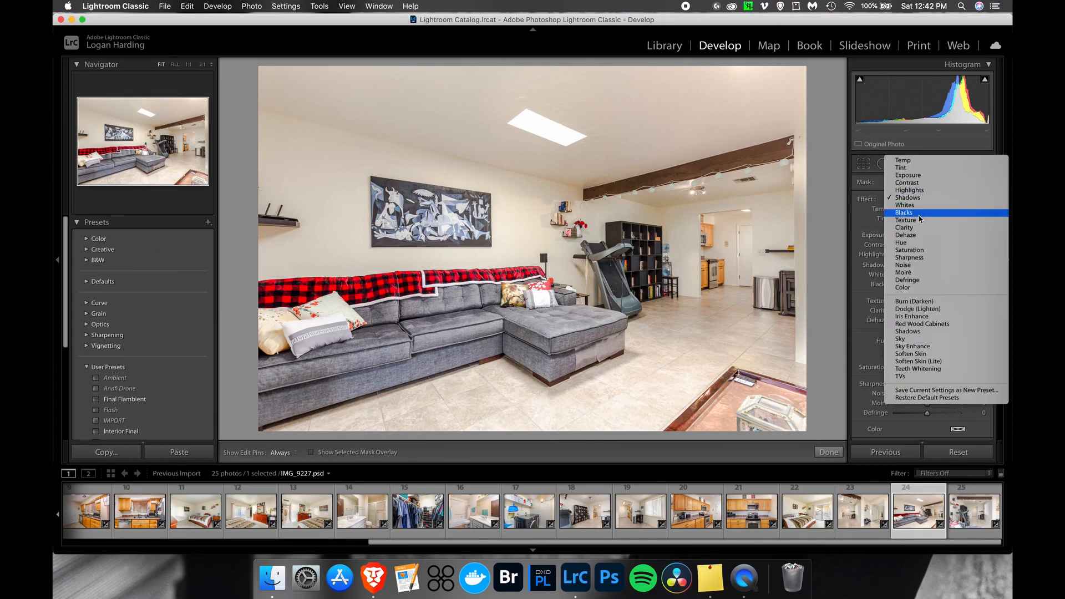
left_click(910, 191)
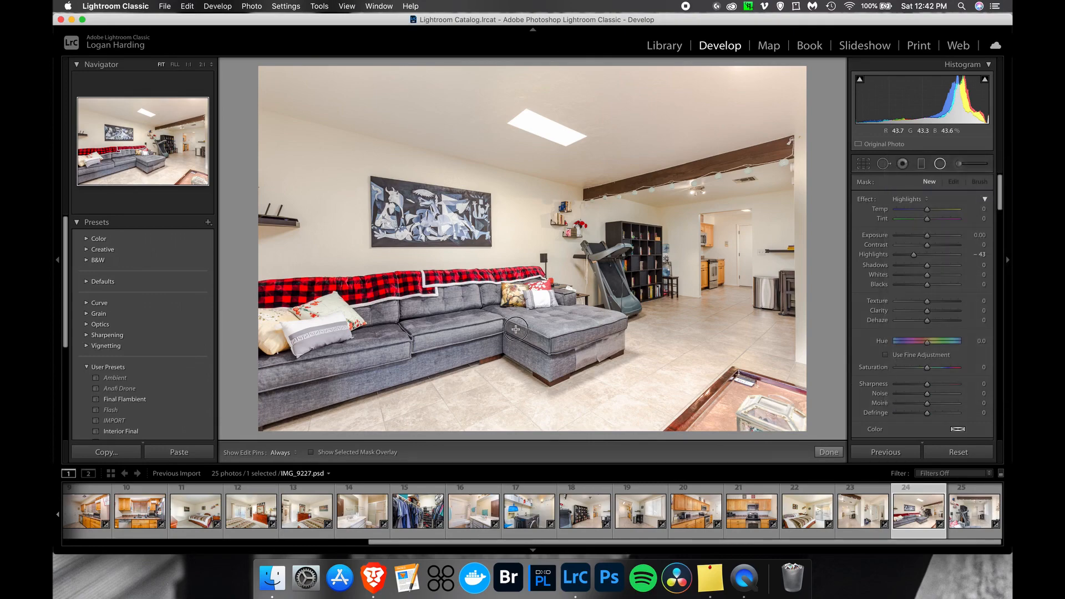
left_click_drag(602, 340, 604, 359)
left_click_drag(914, 254, 925, 237)
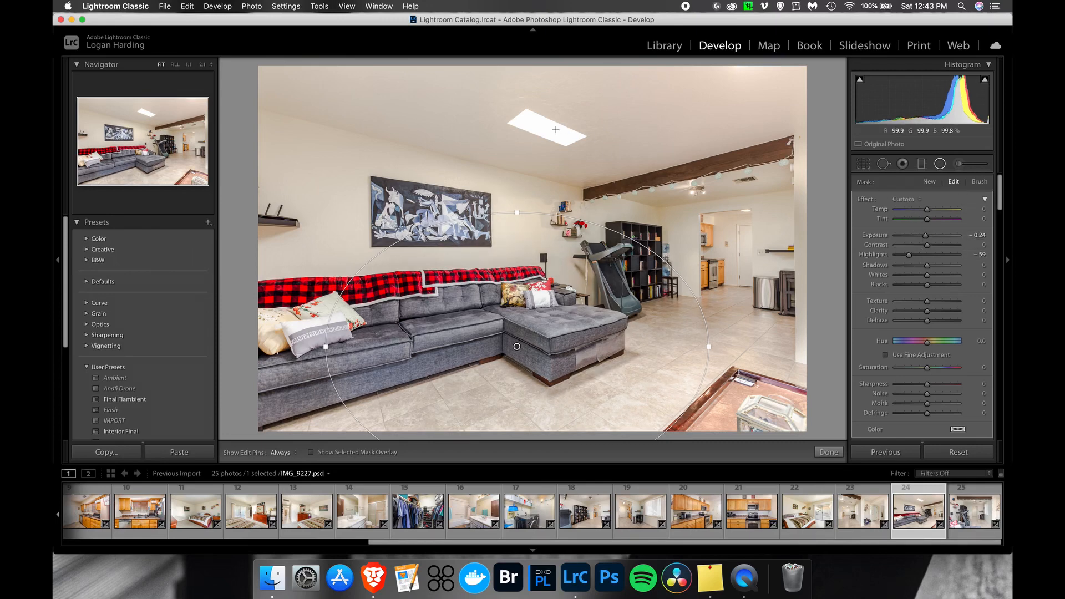
left_click(829, 453)
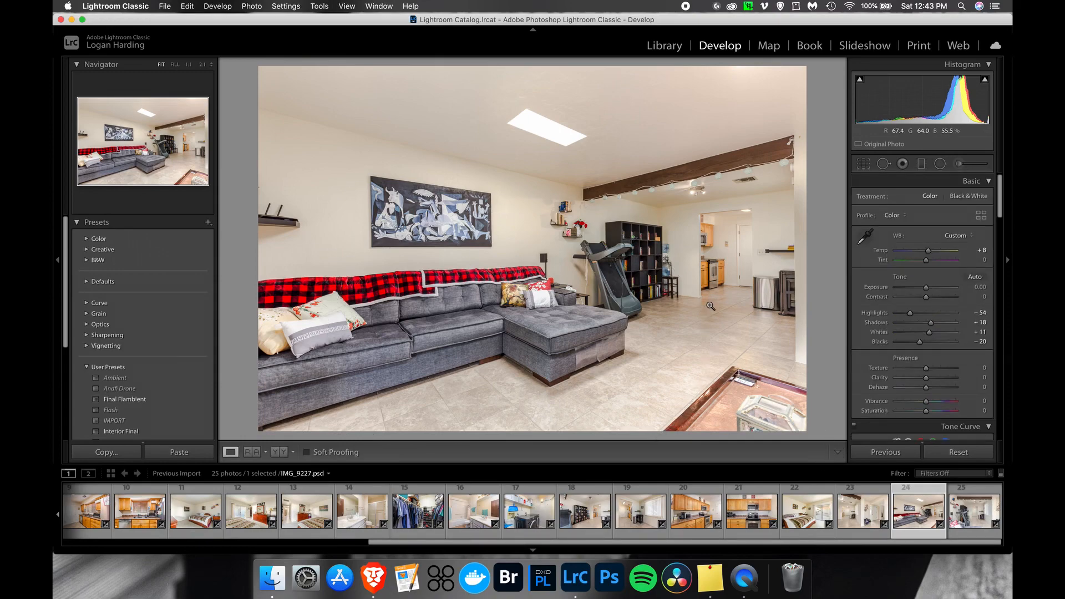
Set Temp to +8 and Dehaze to +18 on the treadmill photo IMG_9233.psd.
key("Right")
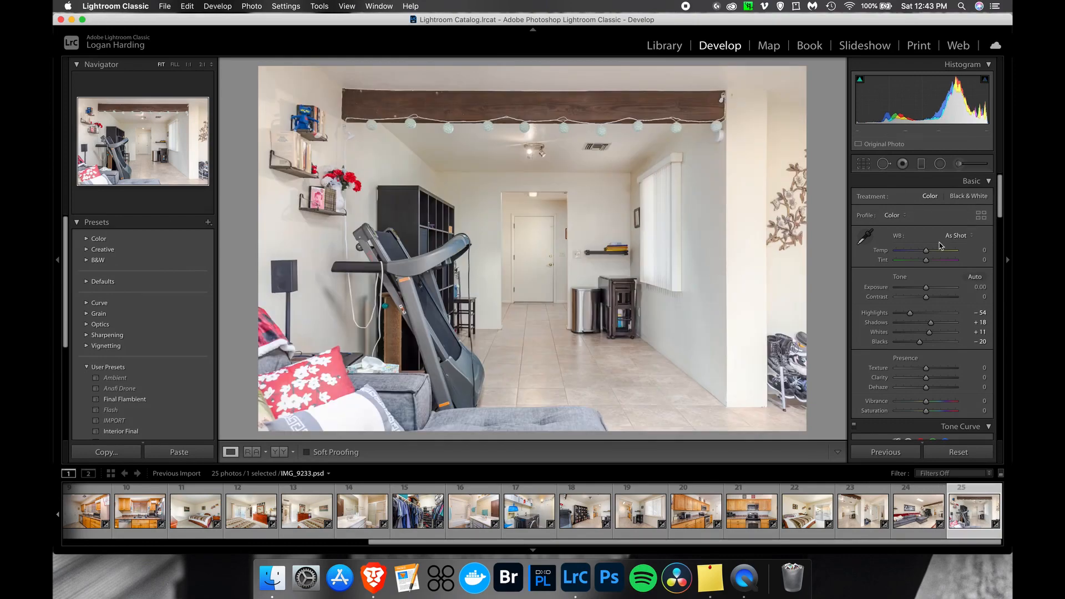
left_click_drag(926, 252, 928, 252)
left_click_drag(927, 387, 933, 393)
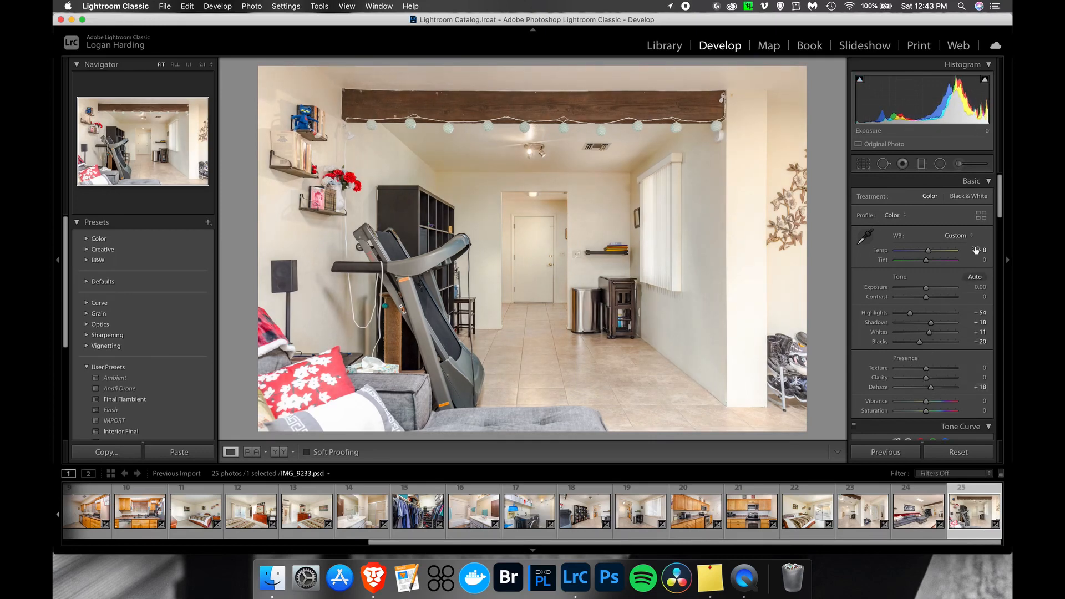
Set the tone curve of IMG_9233.psd to Lights +40 and Darks -21.
scroll(936, 288, "down", 10)
left_click_drag(938, 287, 941, 289)
left_click_drag(889, 227, 890, 240)
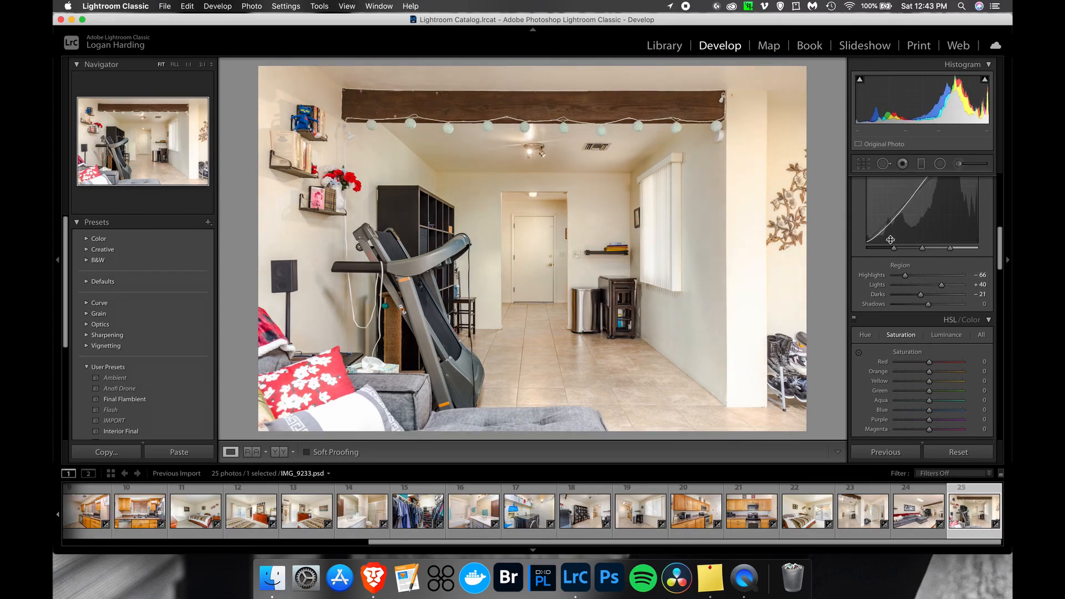
Add a wide radial filter over the ceiling beyond the beam in IMG_9233.psd using the Shadows effect at 42.
left_click(940, 163)
left_click(910, 199)
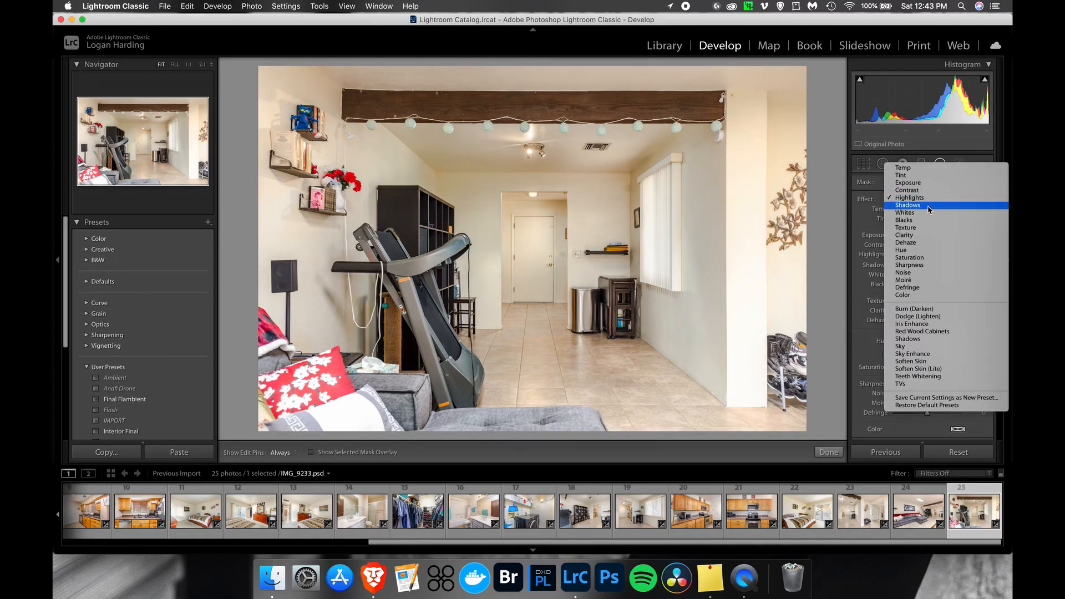
left_click(910, 205)
left_click_drag(488, 158, 752, 215)
left_click_drag(563, 127, 596, 135)
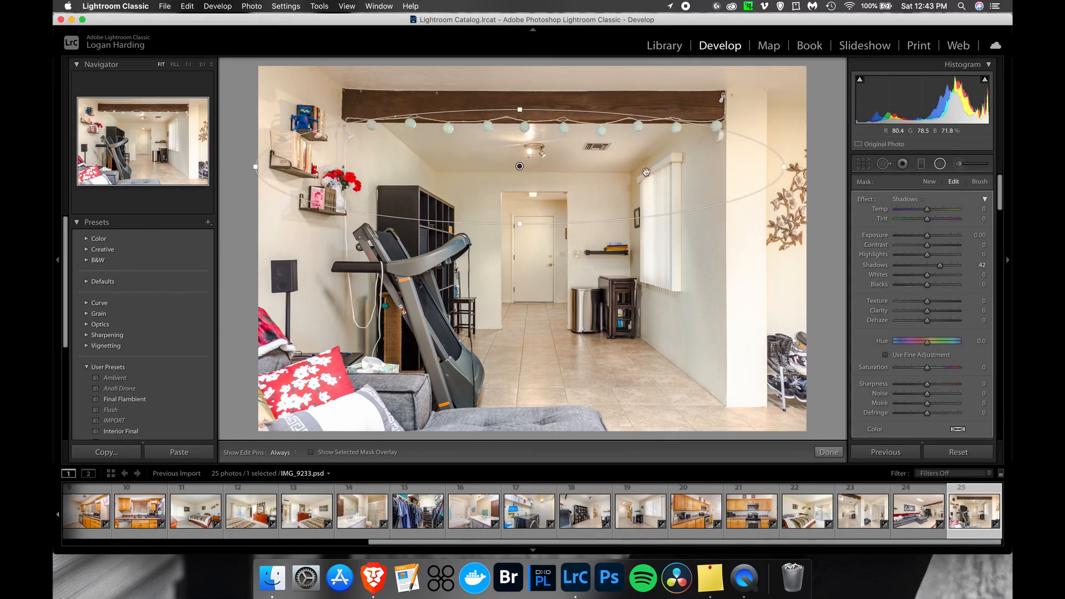
left_click(829, 452)
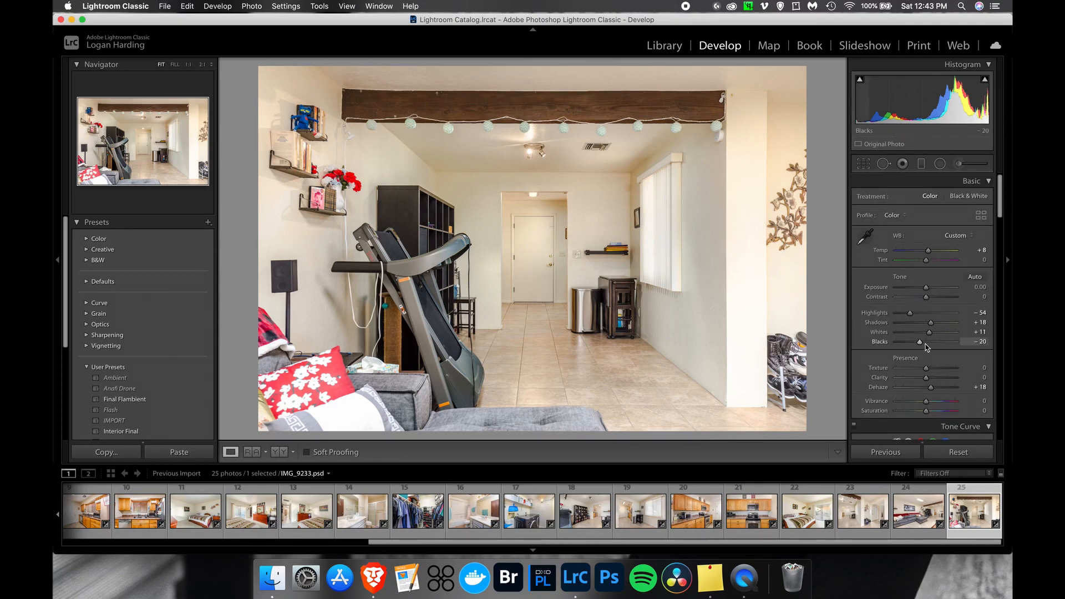
Apply the Full Upright perspective correction to the treadmill photo IMG_9233.psd.
scroll(929, 347, "down", 10)
scroll(929, 347, "down", 10)
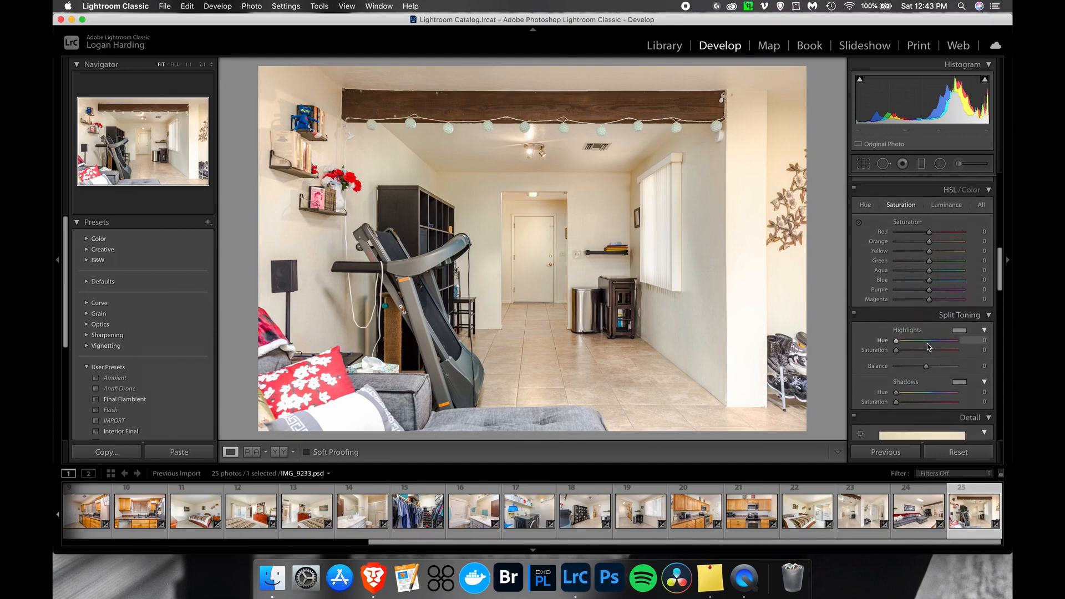
scroll(928, 354, "down", 8)
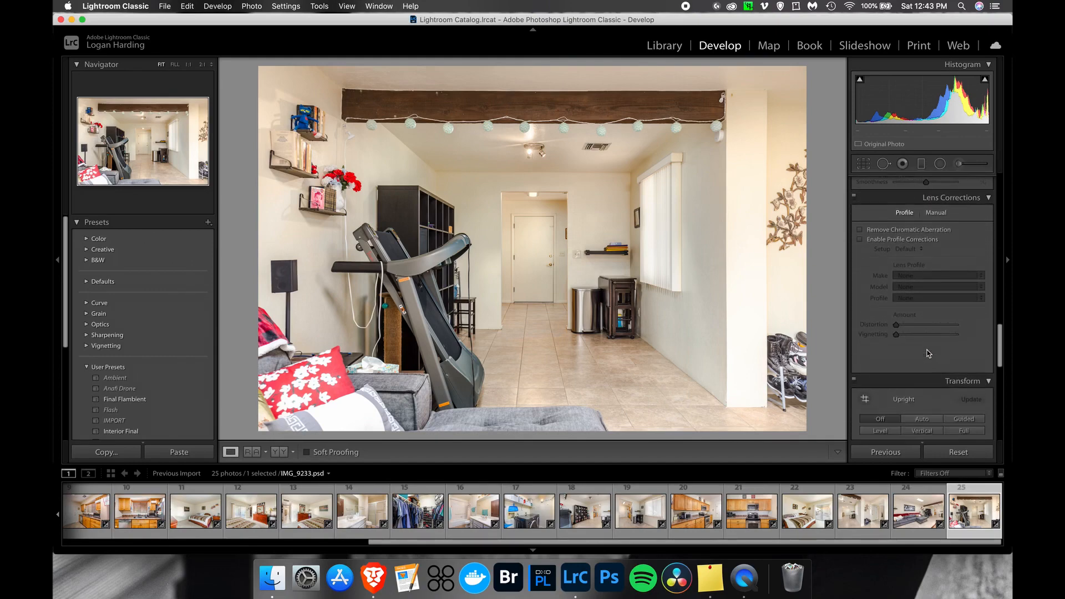
scroll(927, 352, "down", 1)
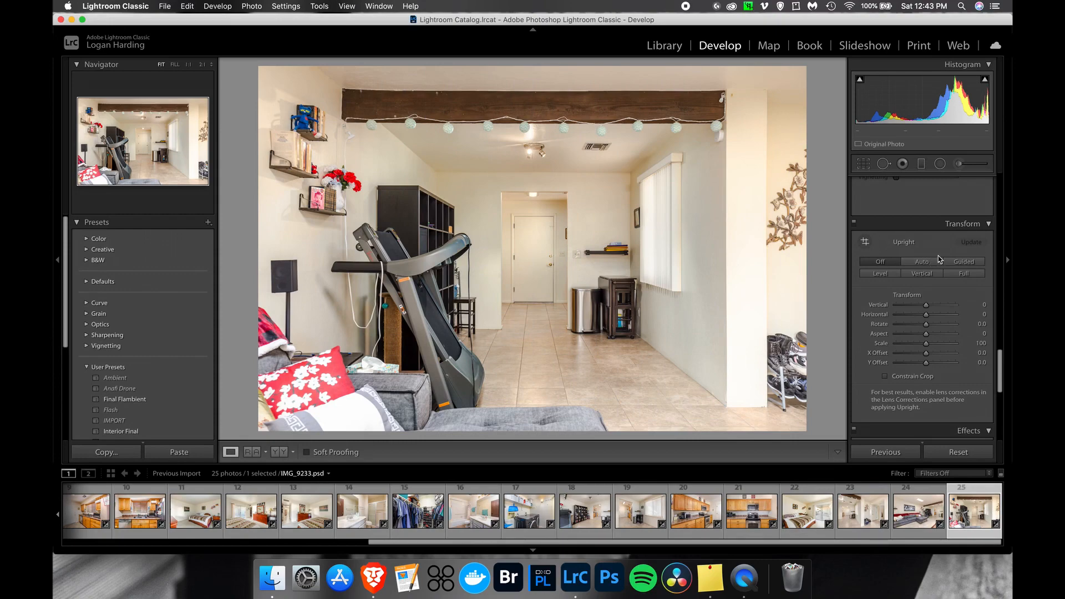
left_click(972, 276)
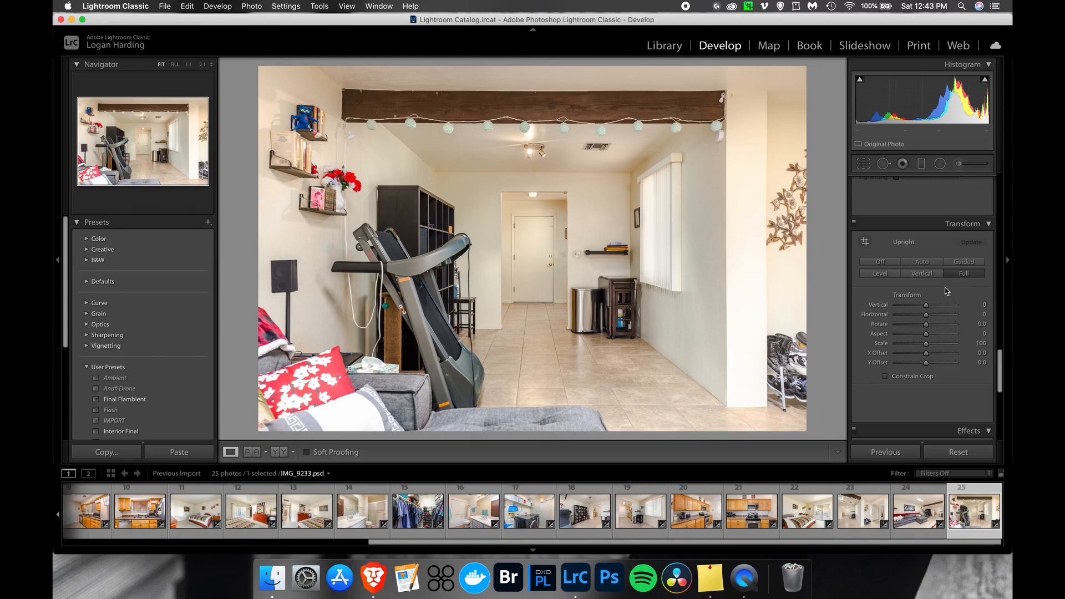
Apply Vertical Upright to IMG_9227.psd, IMG_9213.psd and IMG_9260.psd, and Full Upright to the straight-on stove photo IMG_9253.psd.
key("Left")
left_click(932, 275)
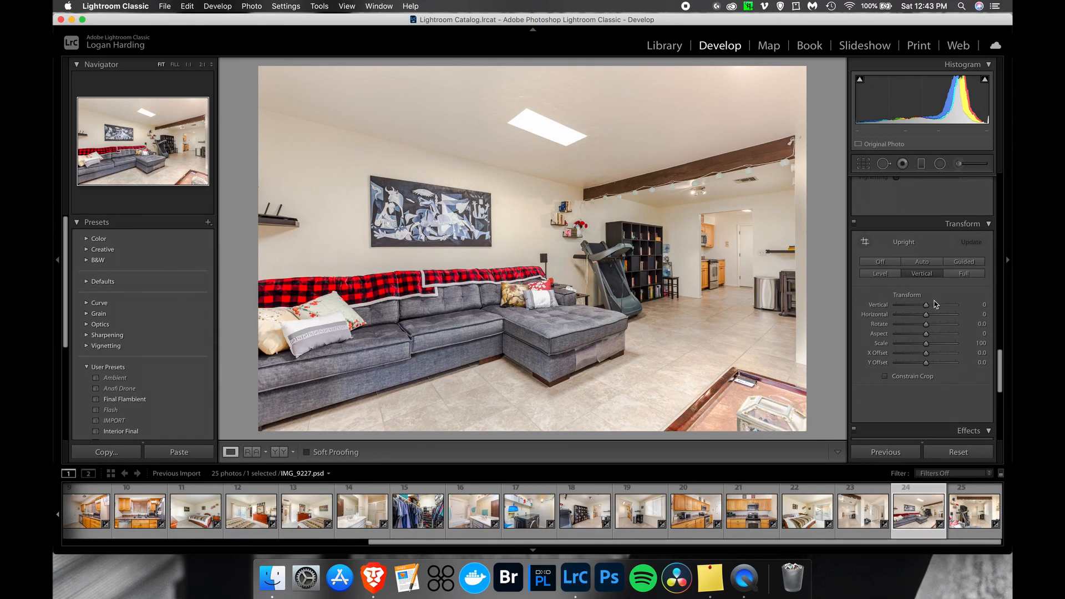
key("Left")
left_click(928, 275)
key("Left")
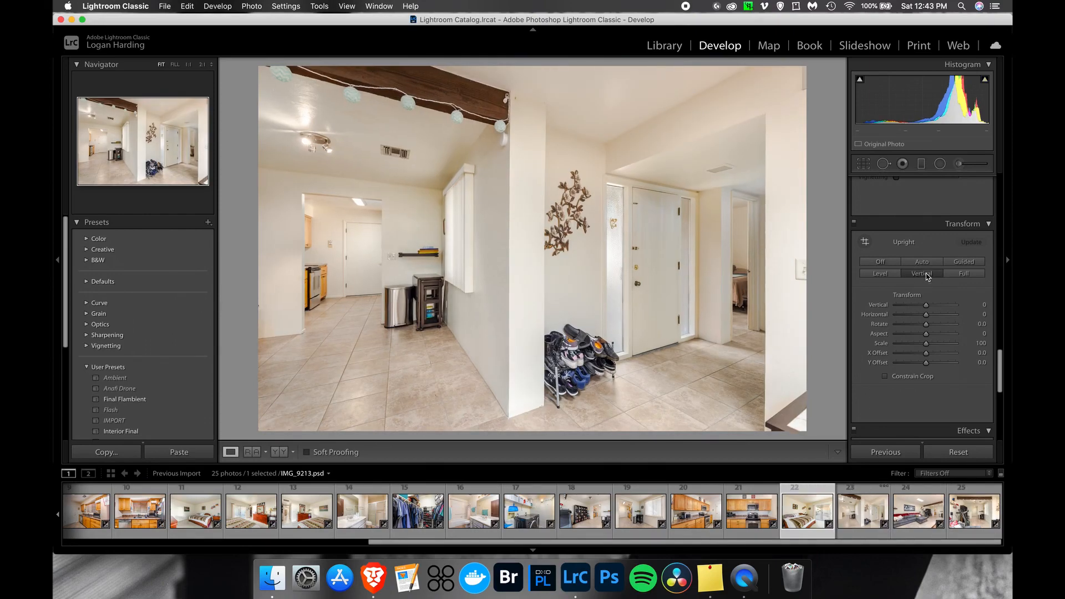
key("Left")
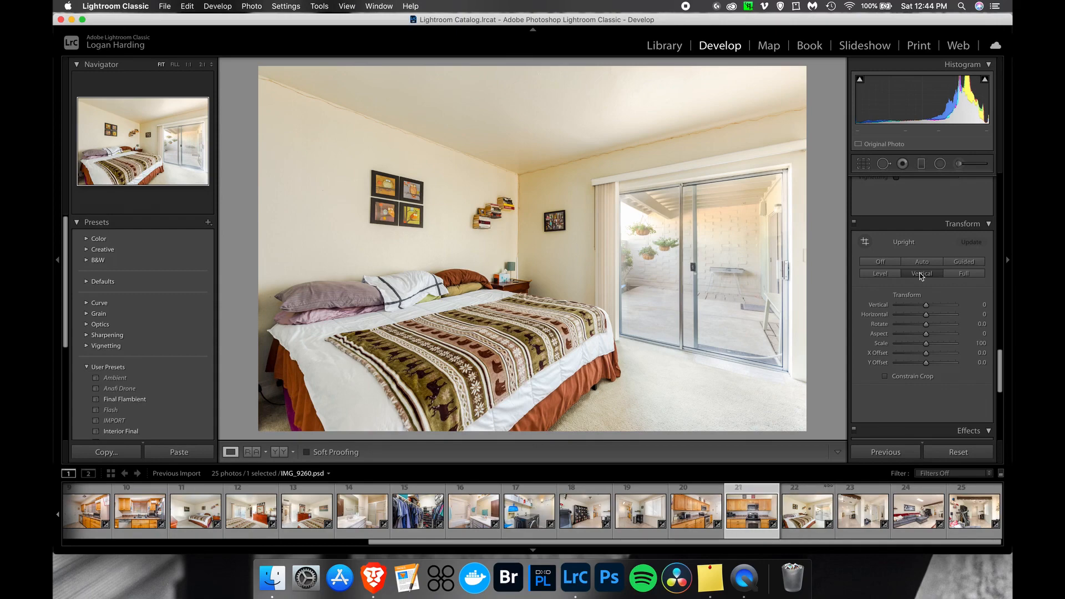
left_click(970, 275)
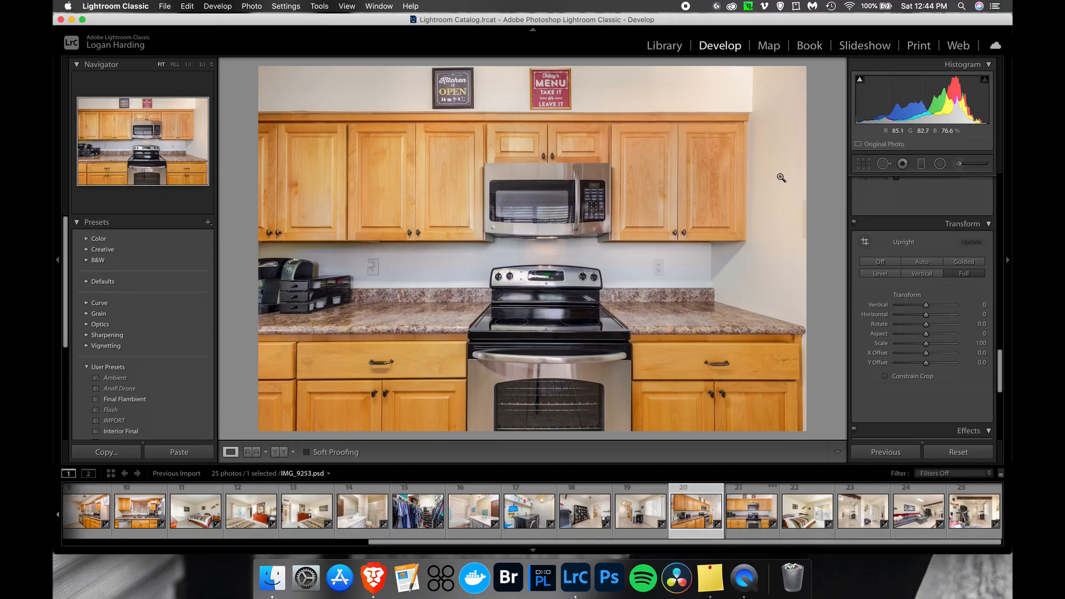
Apply the Vertical Upright correction to the kitchen photo IMG_9247.psd and the dining area photo IMG_9239.psd.
key("Left")
left_click(923, 274)
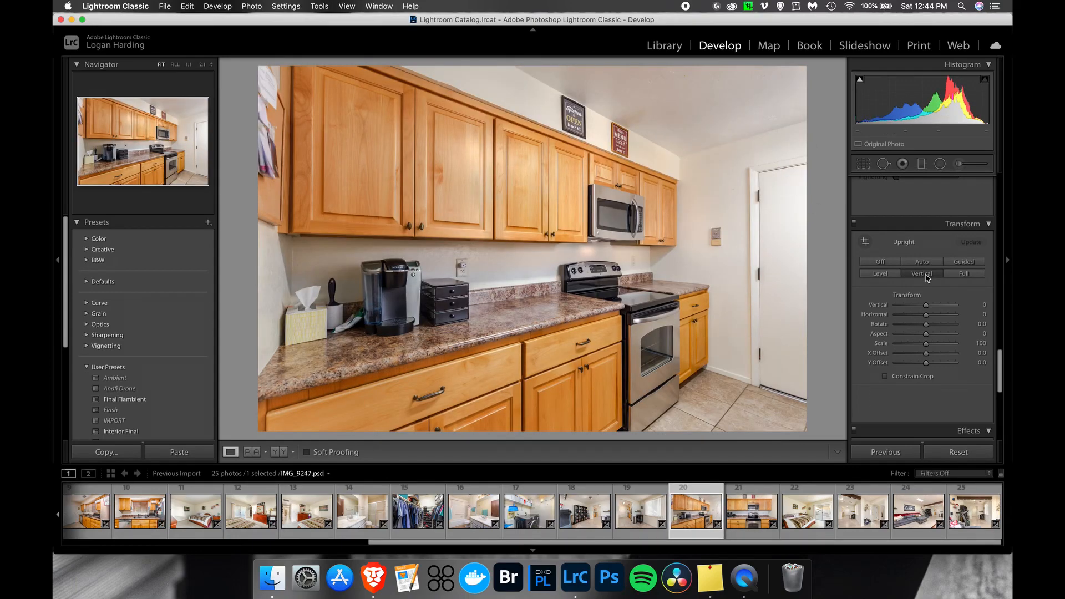
key("Left")
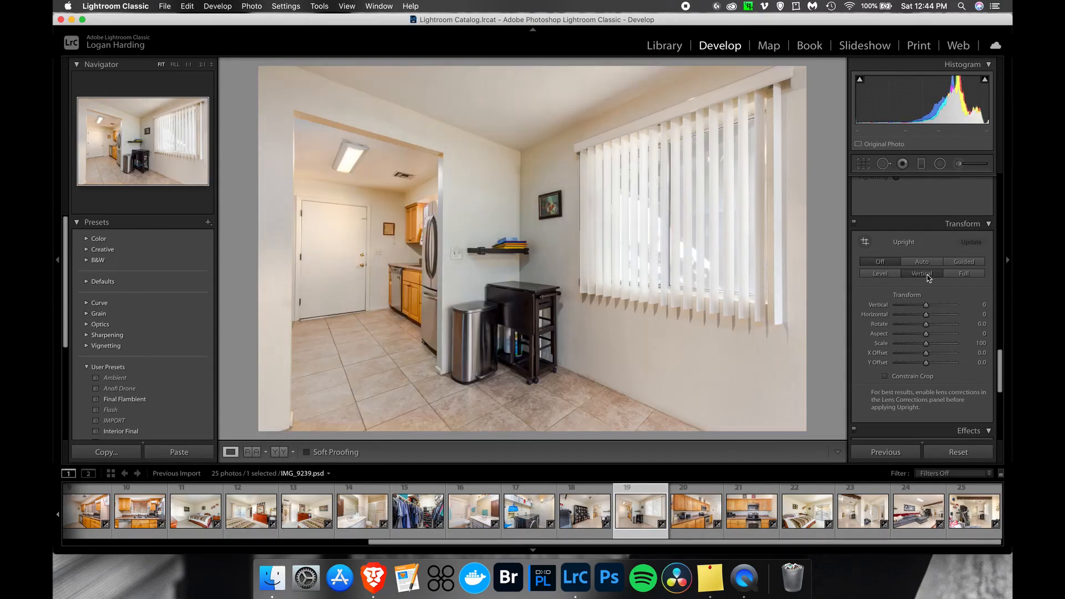
left_click(926, 274)
Apply Vertical Upright to the bookshelf photo IMG_9236.psd and set its Exposure to +0.35, Shadows to -15 and Temp to +8.
key("Left")
left_click(928, 276)
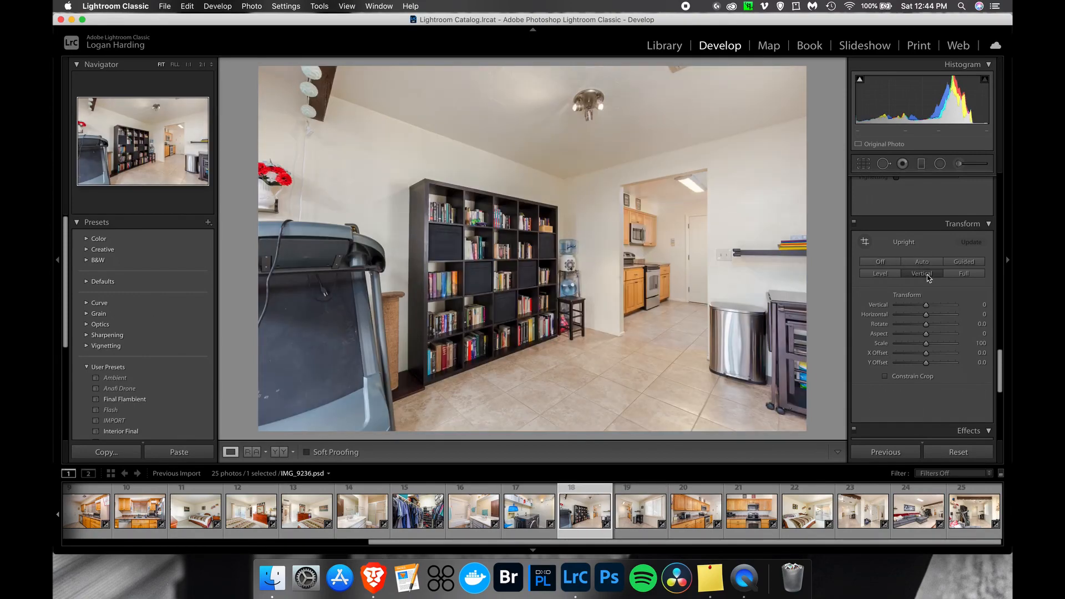
scroll(928, 280, "up", 10)
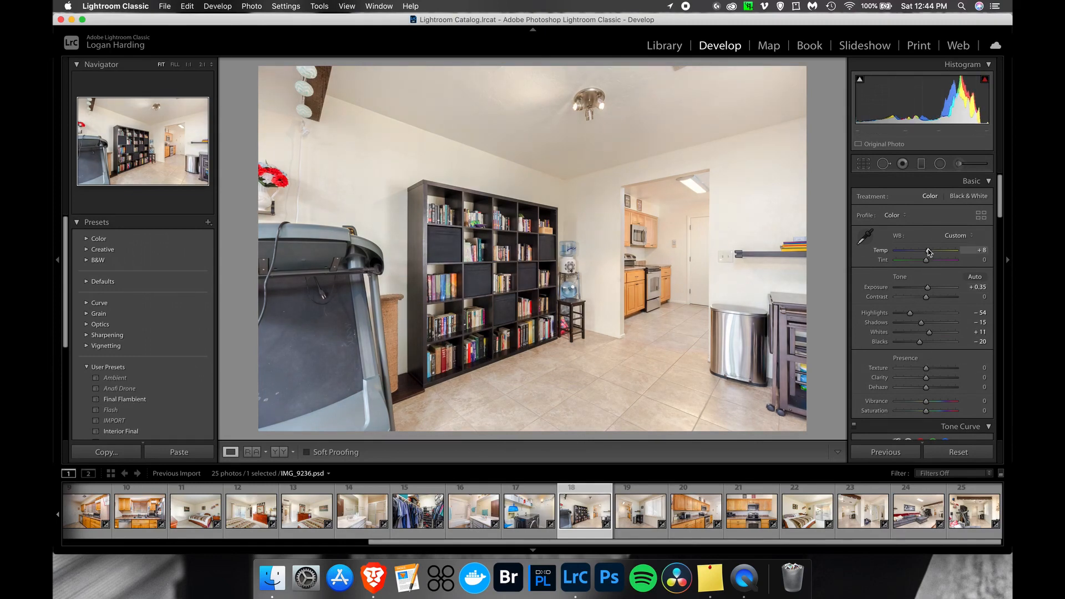
Apply the Vertical Upright correction to IMG_9274.psd, IMG_9272.psd, IMG_9270.psd, IMG_9267.psd and IMG_9264.psd.
scroll(915, 322, "down", 15)
scroll(913, 341, "down", 12)
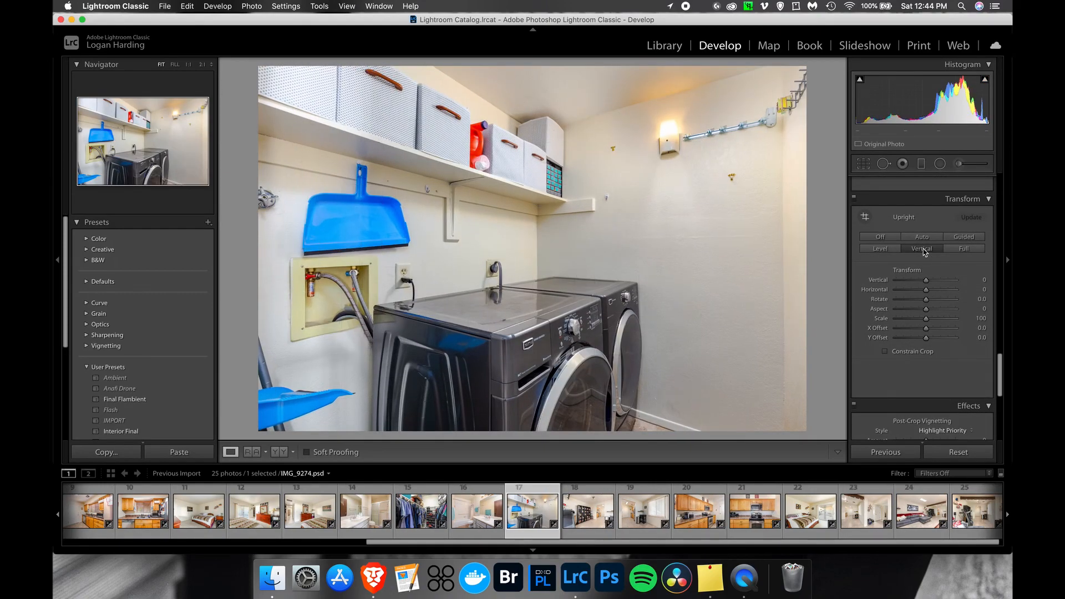
key("Left")
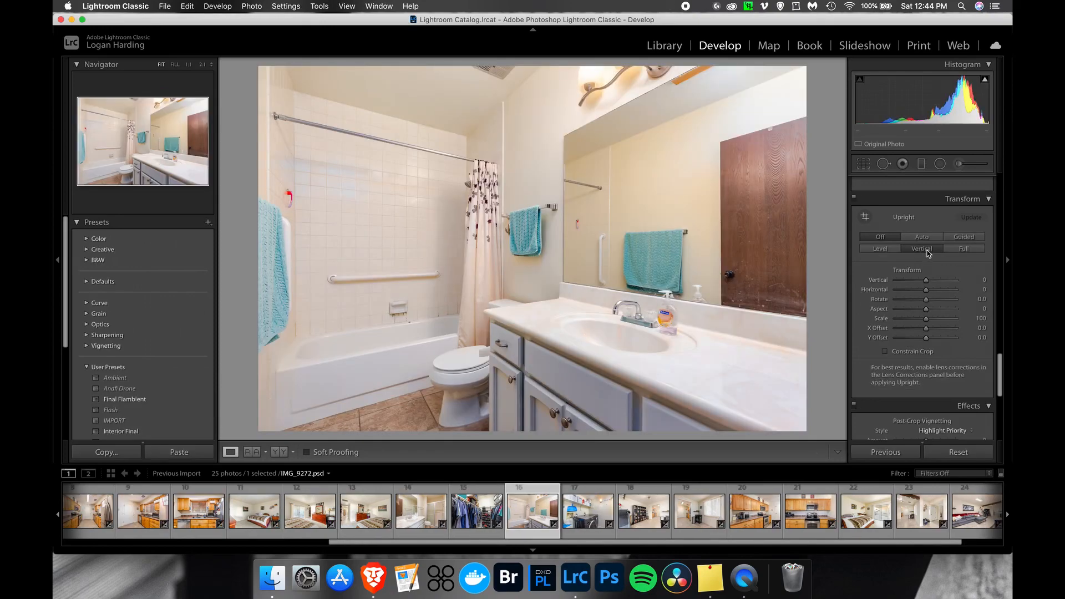
key("Left")
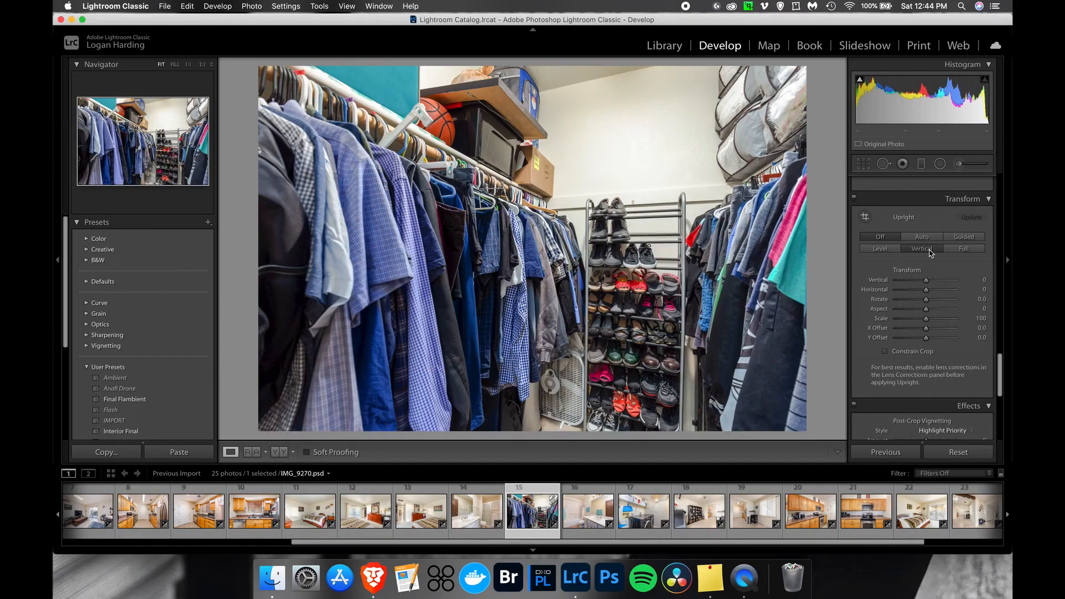
left_click(931, 250)
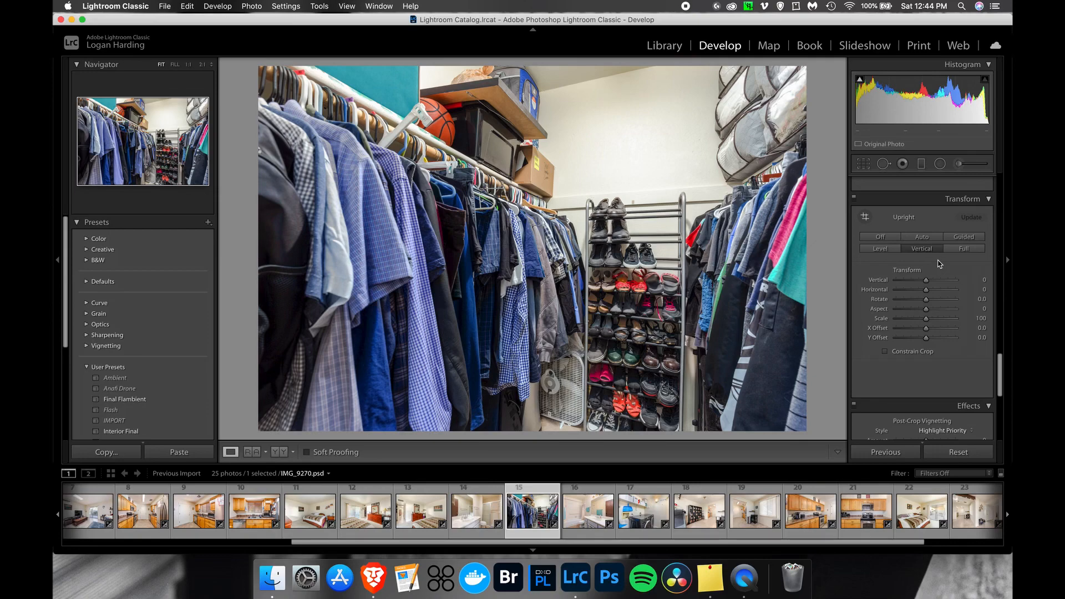
key("Left")
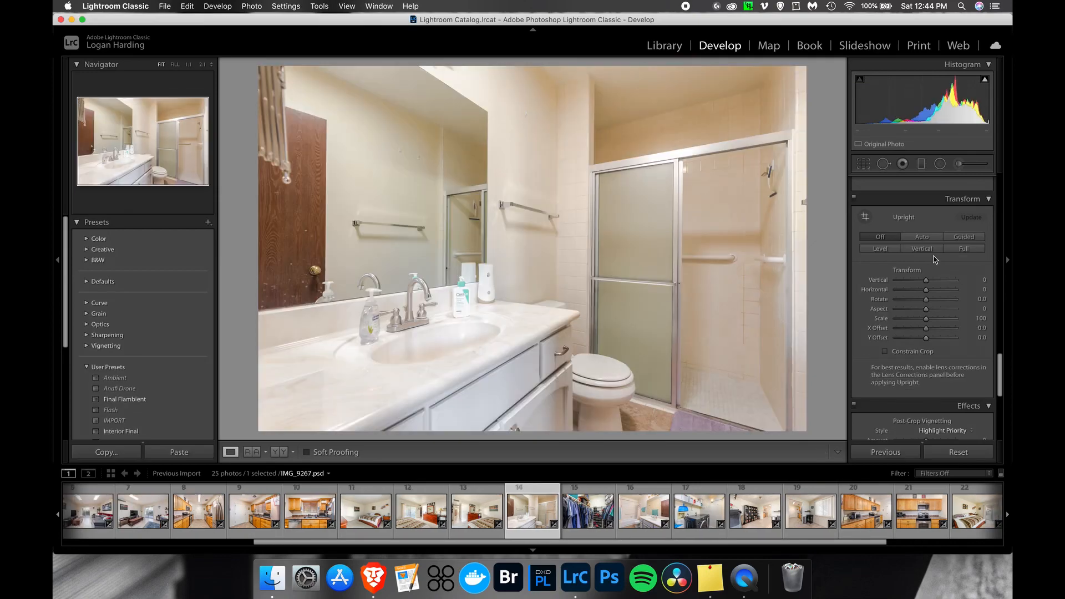
left_click(931, 251)
key("Left")
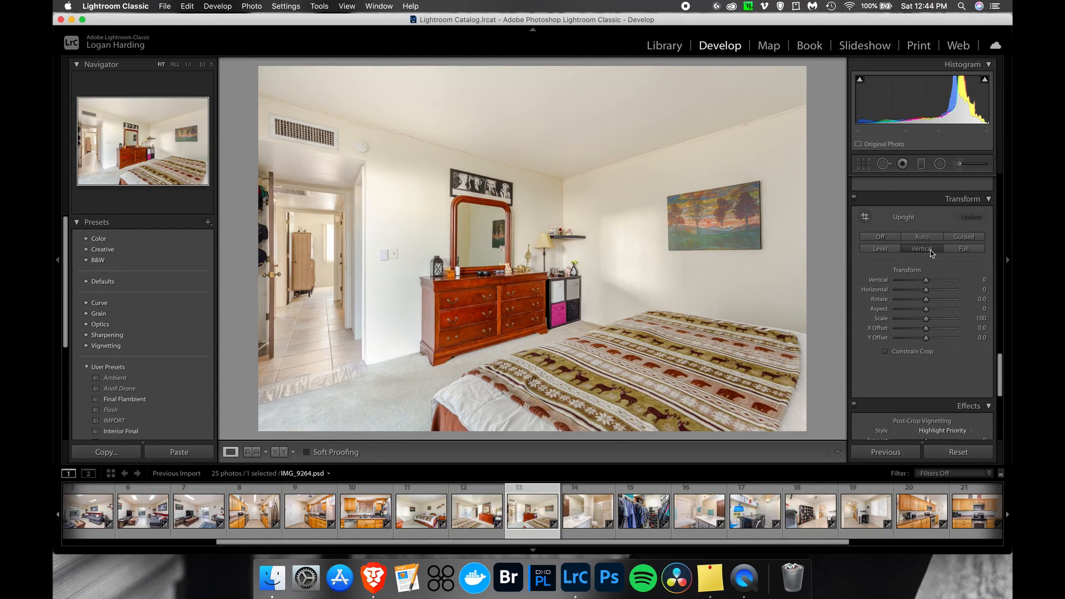
Set Dehaze to +38 on IMG_9264.psd and add a wide radial filter over the ceiling with Shadows 42 and Exposure 0.81.
scroll(931, 253, "up", 15)
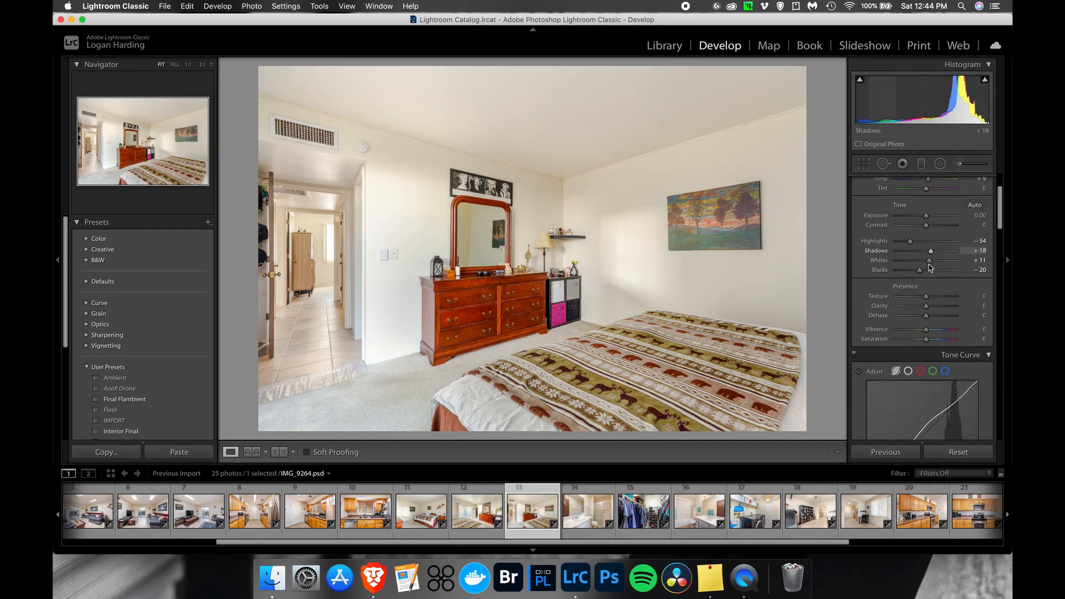
left_click_drag(928, 318, 938, 325)
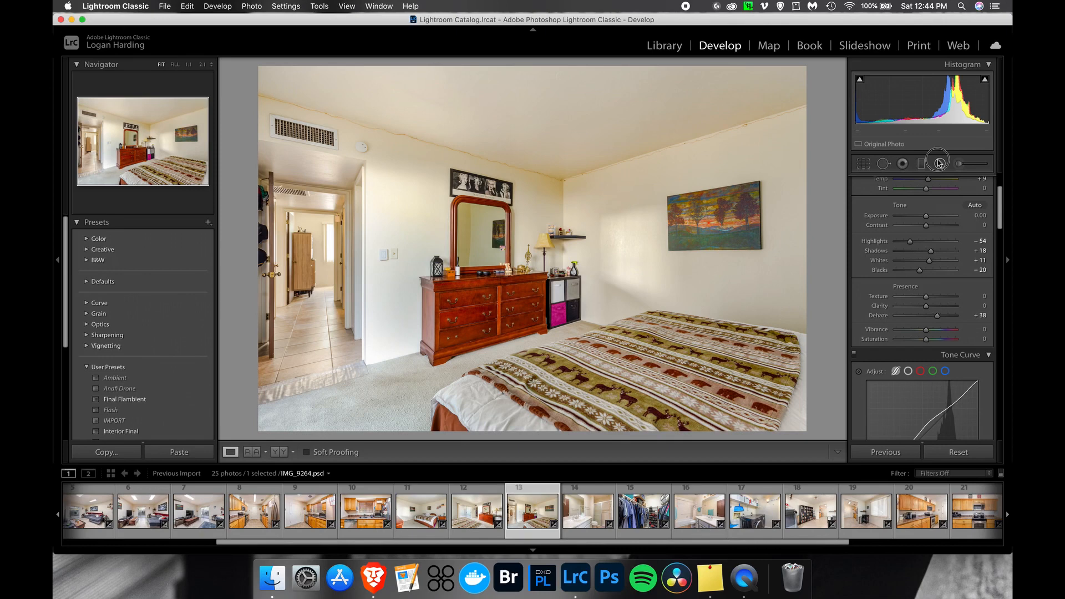
left_click(940, 164)
left_click(554, 98)
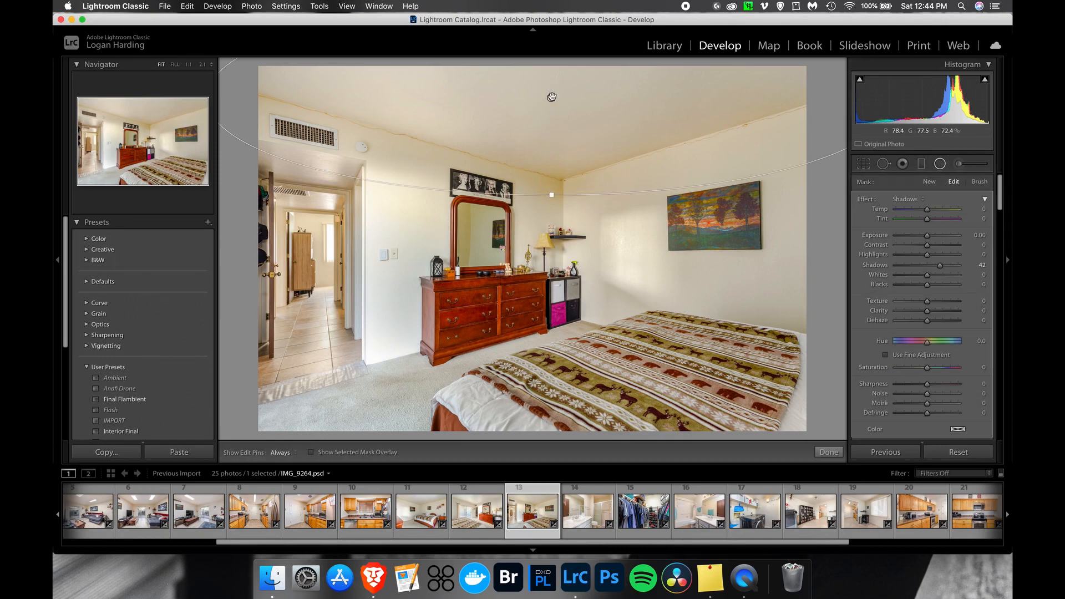
left_click_drag(928, 238, 934, 239)
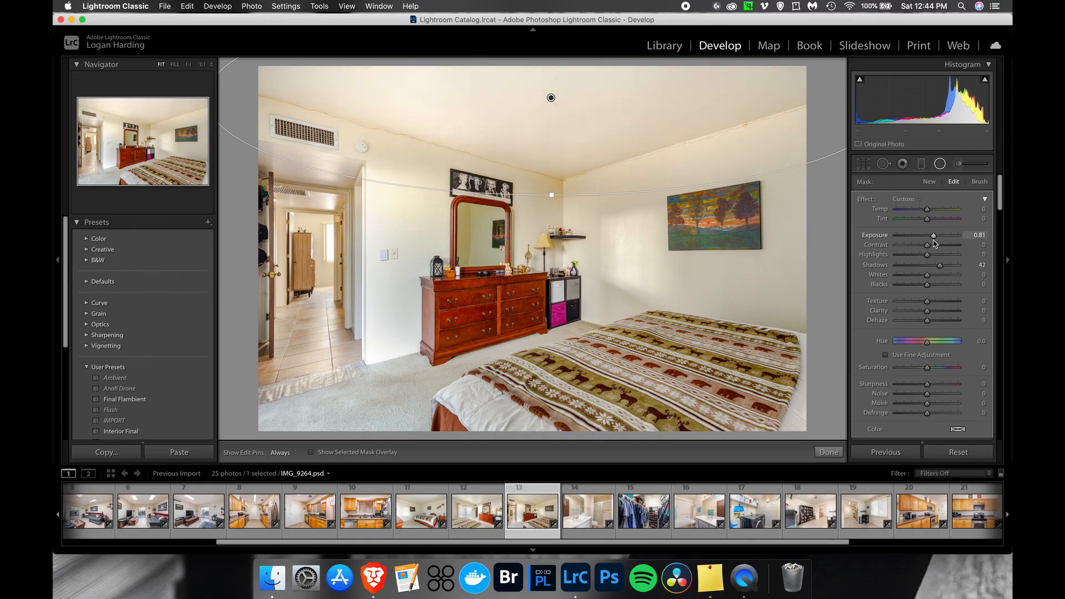
left_click(829, 452)
scroll(933, 366, "down", 10)
scroll(933, 366, "down", 15)
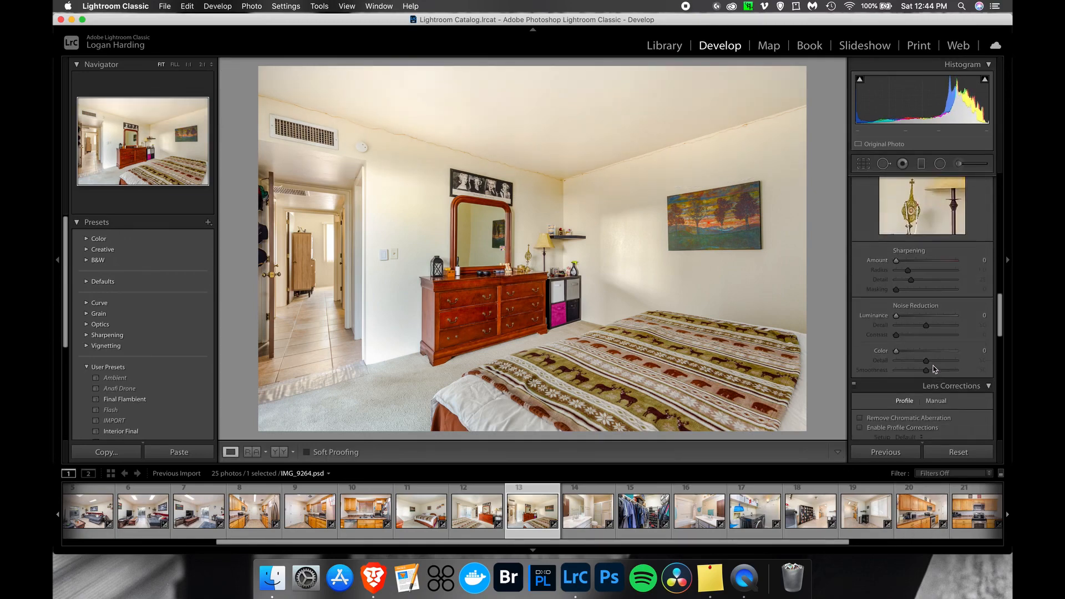
scroll(935, 369, "down", 1)
left_click_drag(935, 369, 932, 371)
double_click(933, 371)
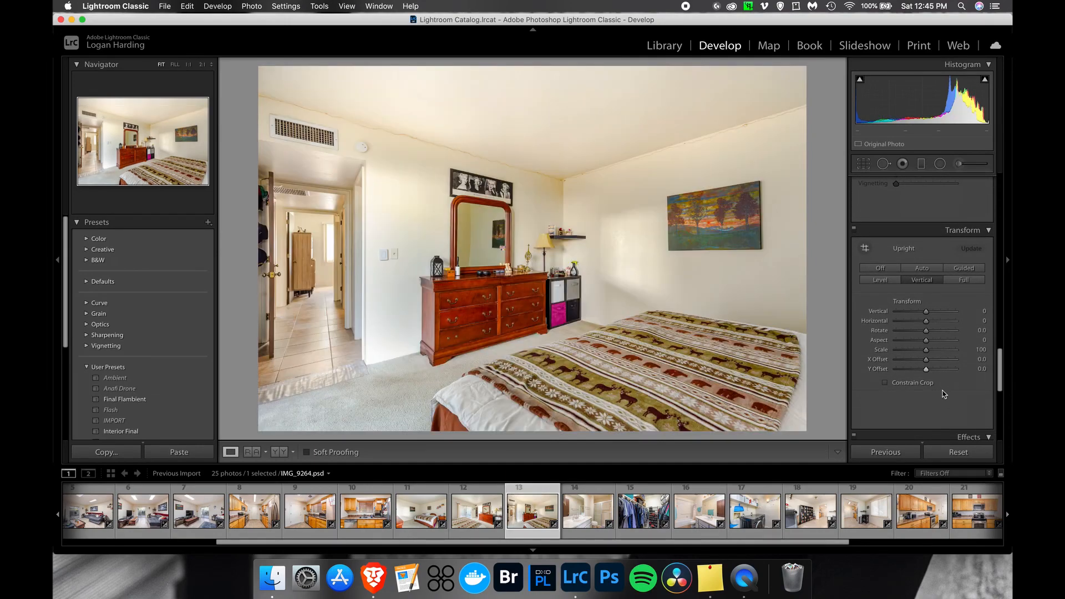
Set Temp to +15 on the bedroom photo IMG_9262.psd and apply the Vertical Upright correction to it.
key("Left")
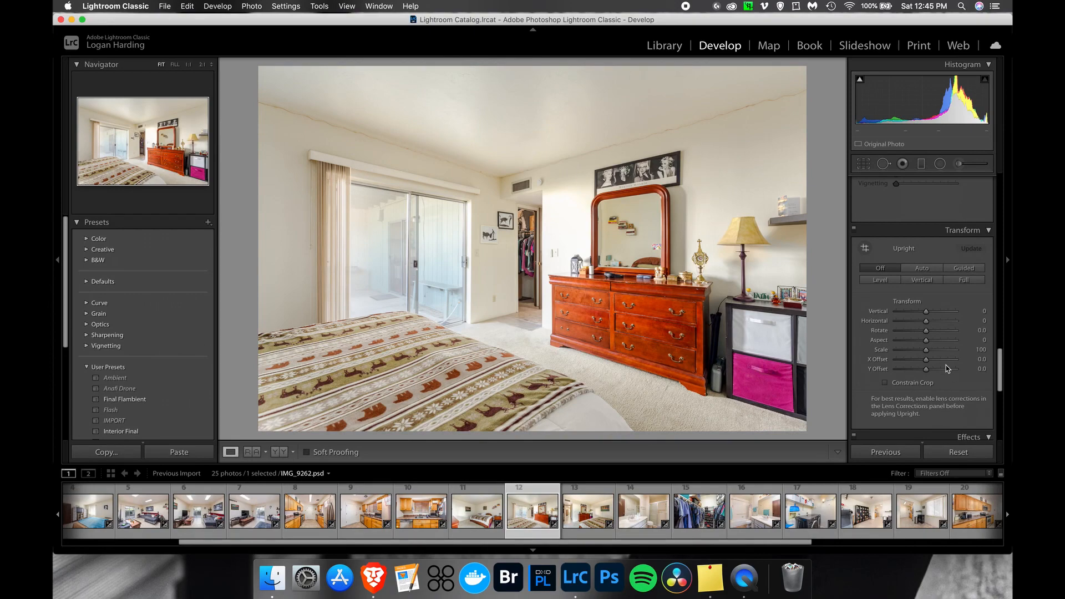
key("Right")
key("Right")
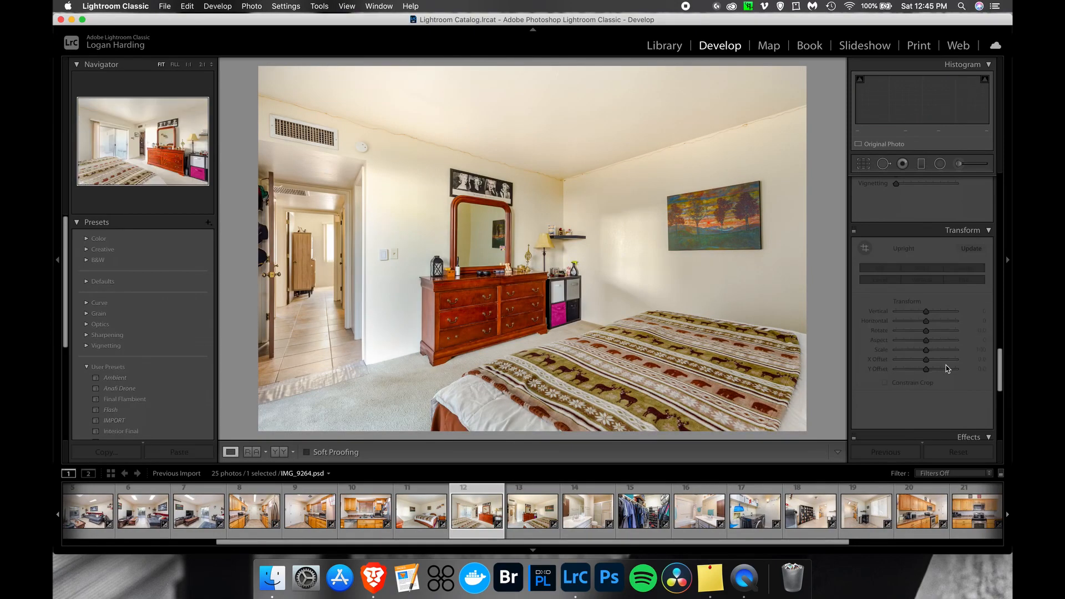
scroll(947, 369, "up", 15)
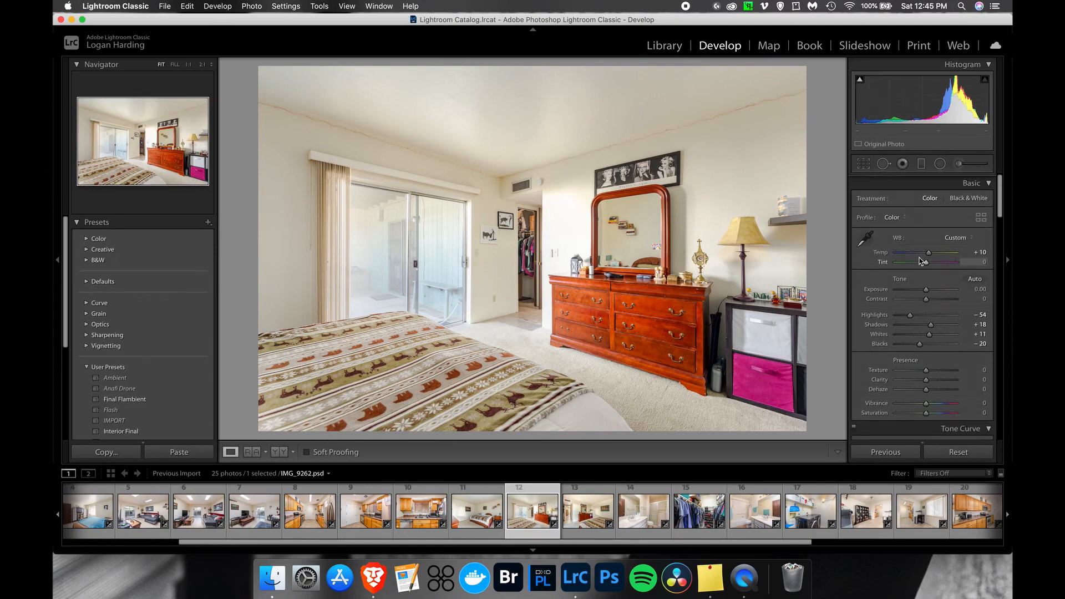
left_click_drag(929, 252, 932, 254)
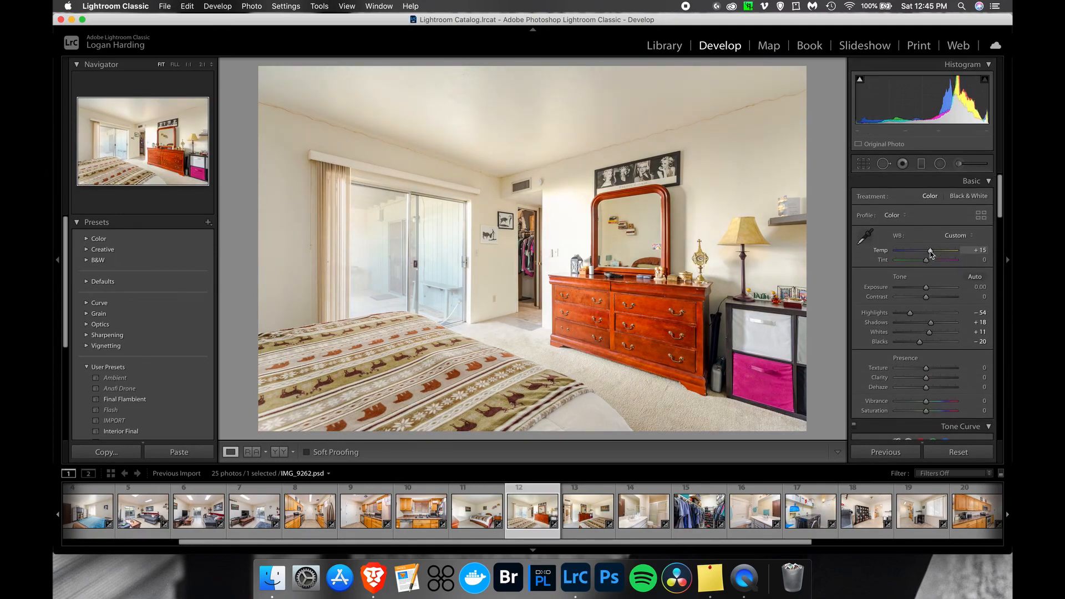
scroll(921, 316, "down", 15)
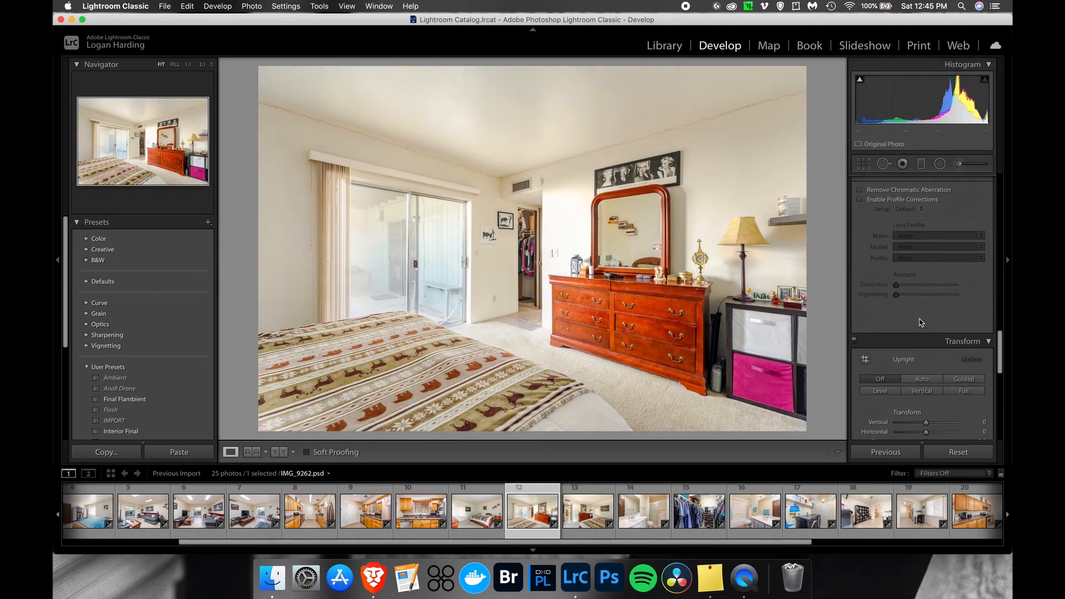
left_click(925, 296)
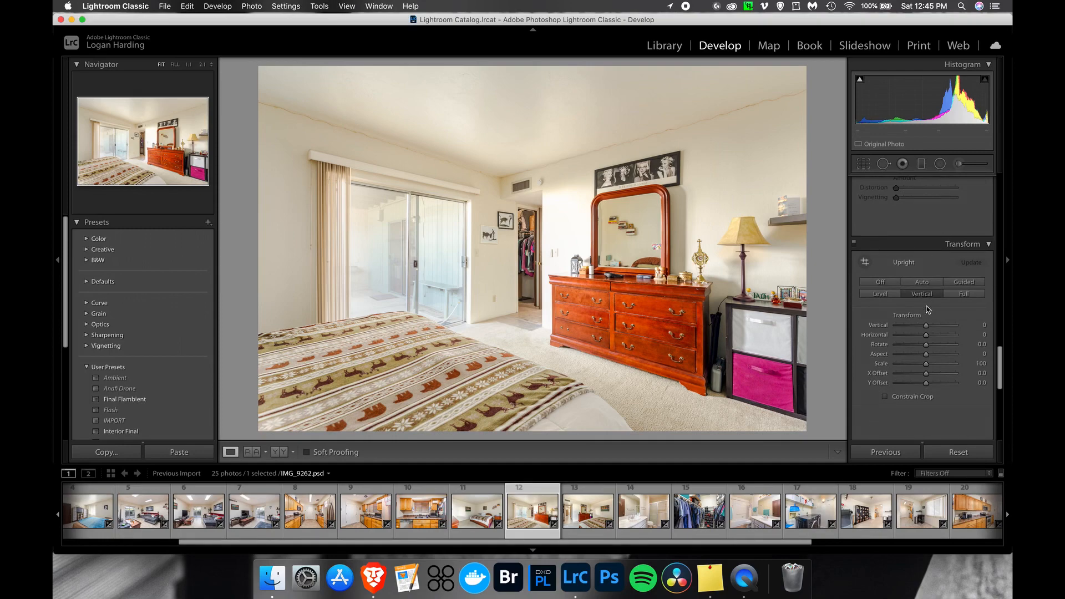
Apply Vertical Upright to the bedroom photo IMG_9255.psd and set its Temp to +8.
key("Left")
left_click(924, 295)
scroll(926, 277, "up", 15)
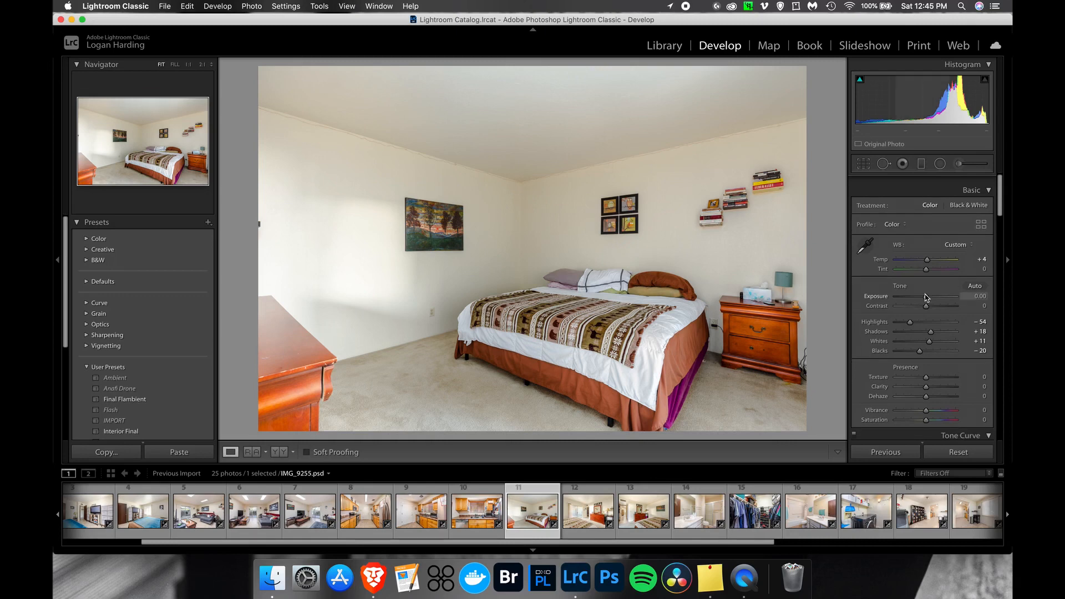
left_click_drag(929, 252, 926, 253)
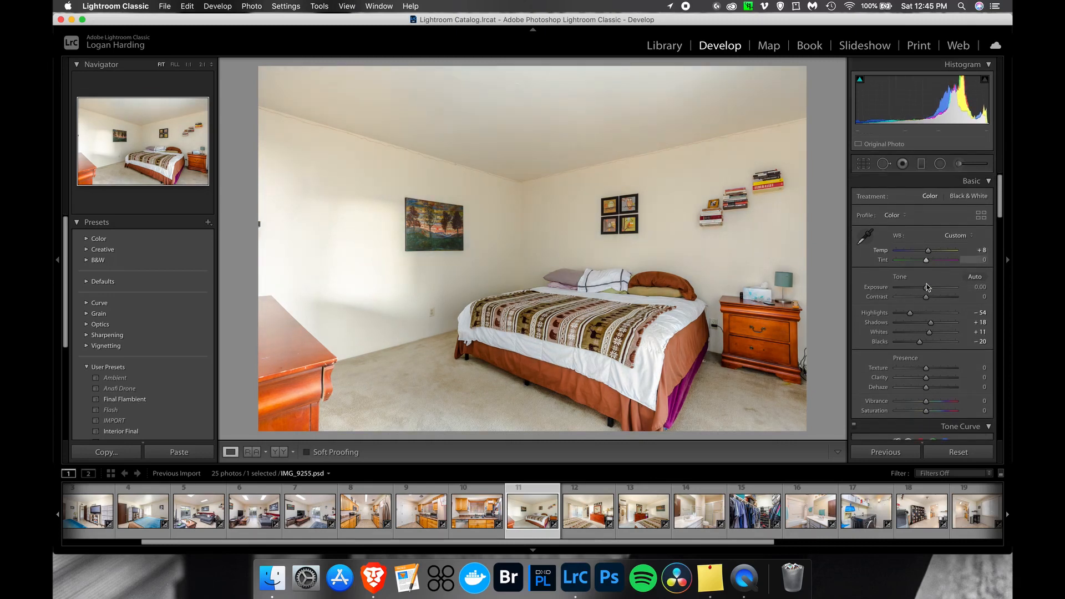
Apply the Full Upright correction to the kitchen sink photo IMG_9249.psd.
scroll(926, 317, "down", 15)
scroll(926, 317, "down", 10)
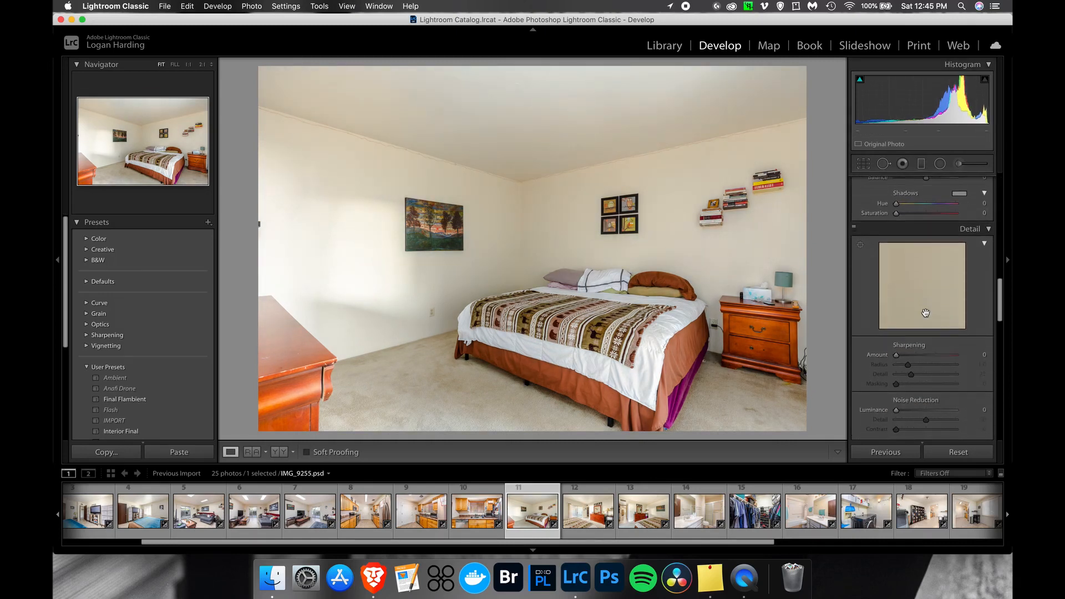
scroll(927, 317, "down", 10)
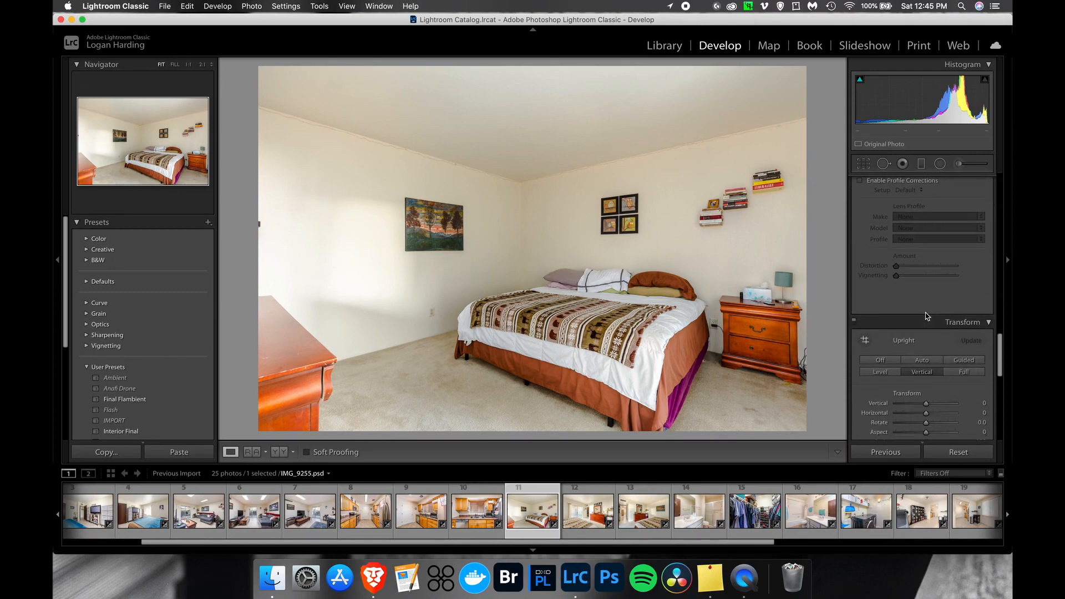
key("Left")
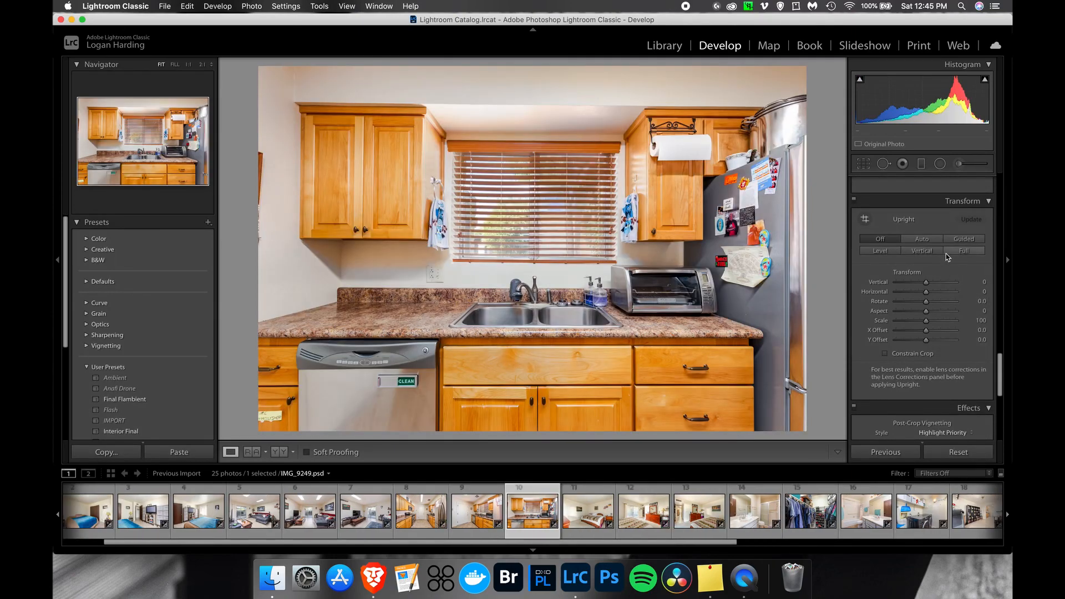
left_click(950, 253)
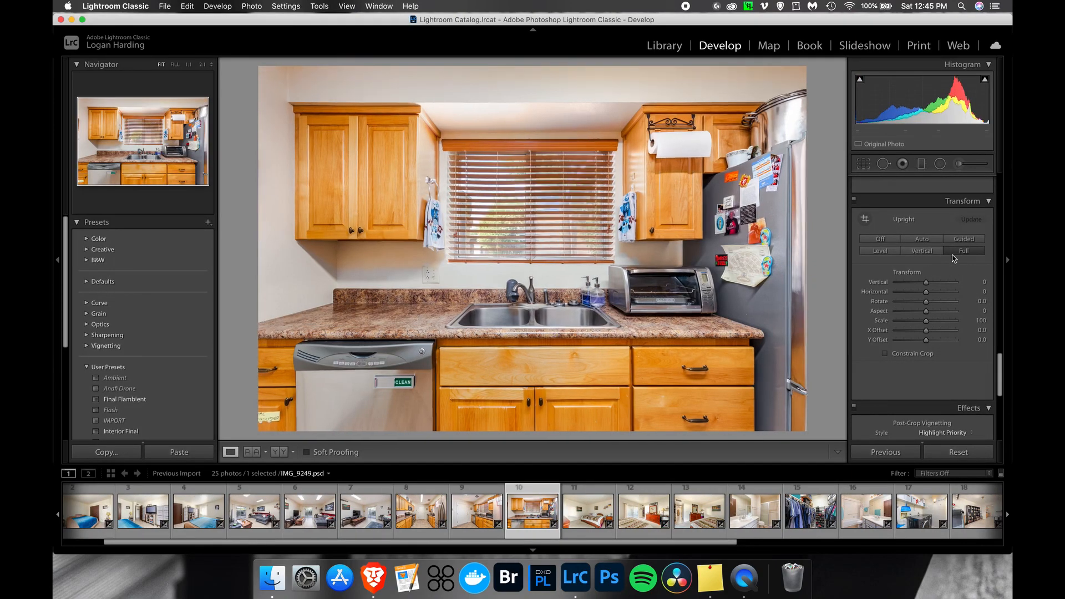
Set the HSL Saturation of Orange to -20 and Yellow to -13 on IMG_9249.psd.
scroll(866, 361, "down", 6)
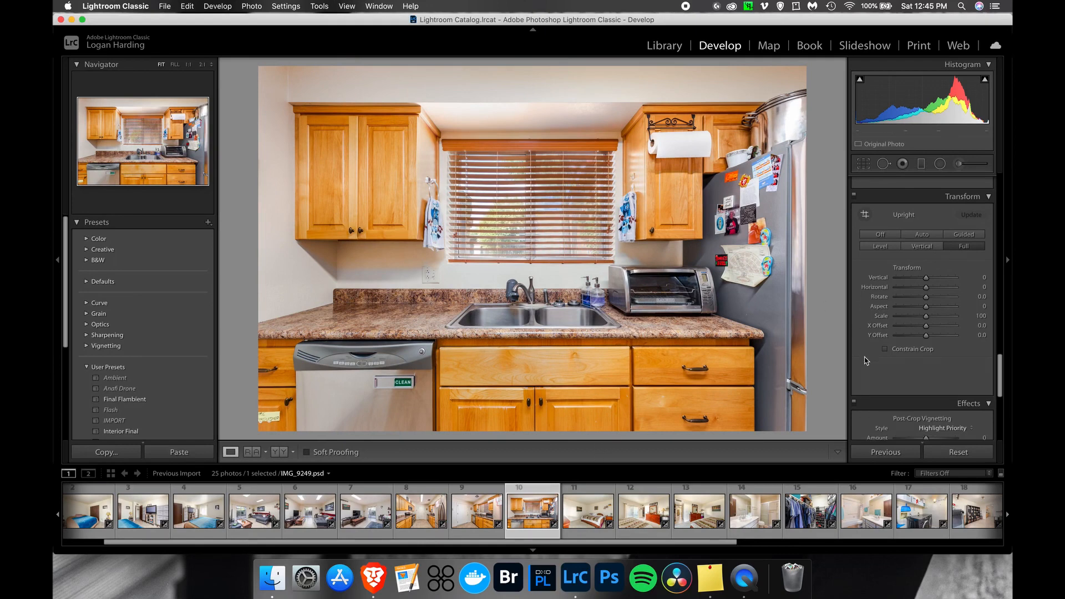
scroll(866, 361, "up", 8)
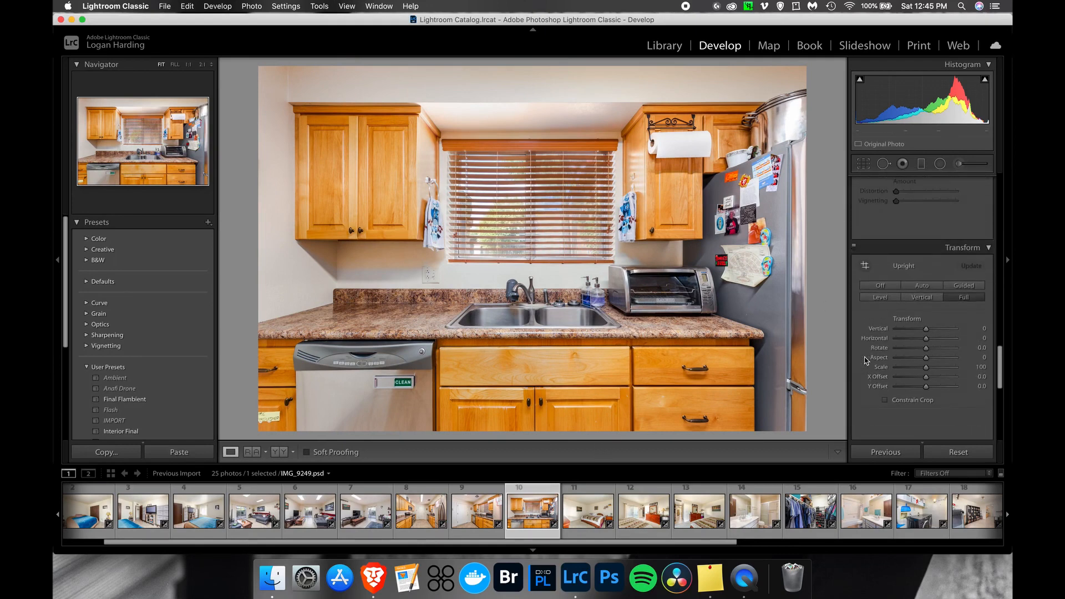
scroll(866, 361, "up", 5)
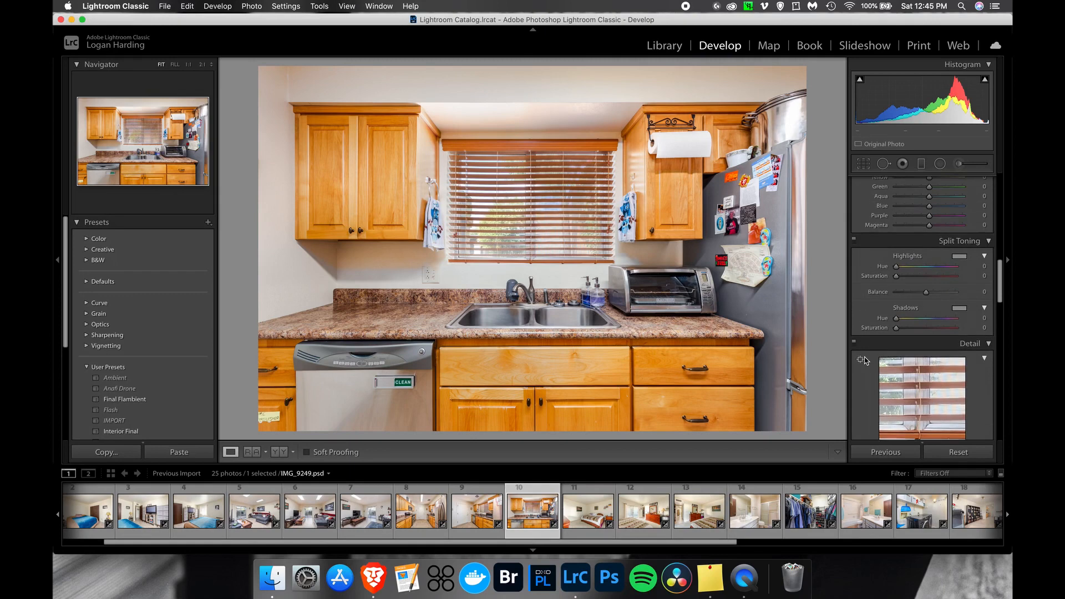
left_click_drag(930, 265, 925, 277)
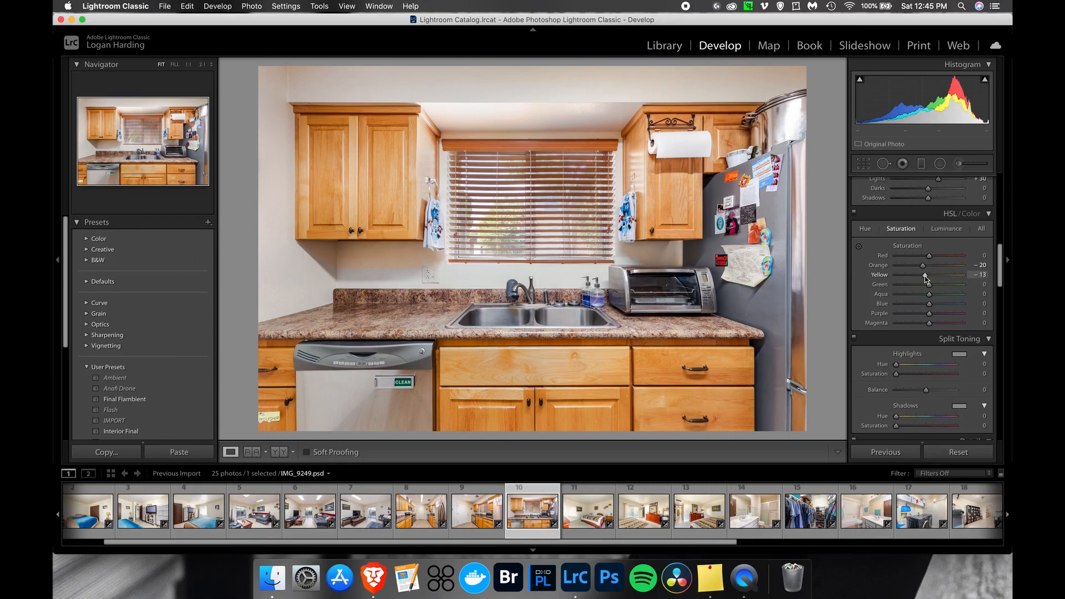
Apply the Vertical Upright correction to the kitchen photo IMG_9244.psd.
scroll(887, 344, "down", 15)
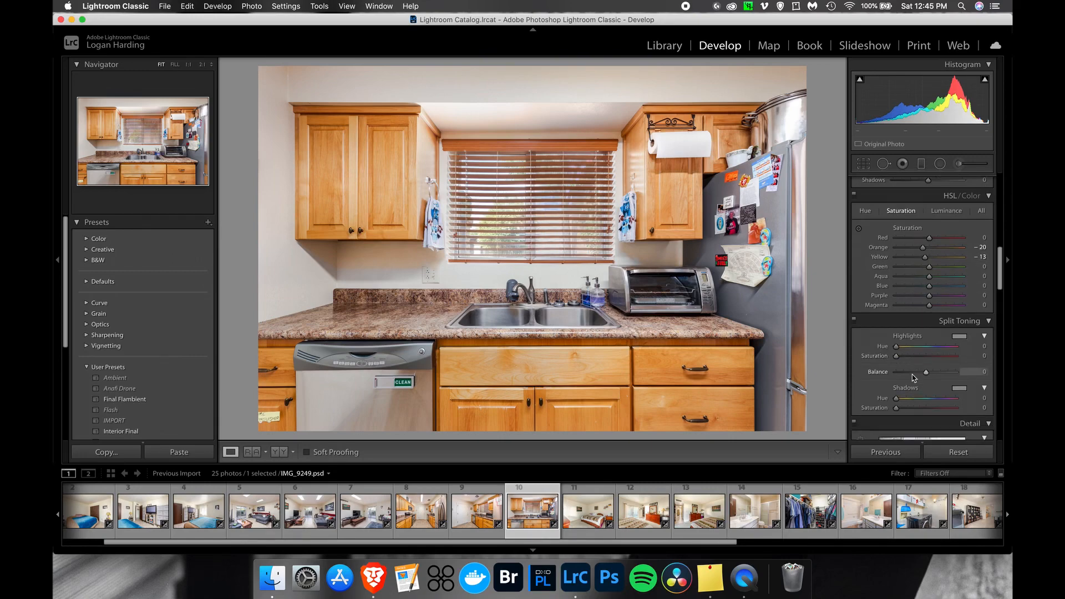
scroll(914, 378, "down", 2)
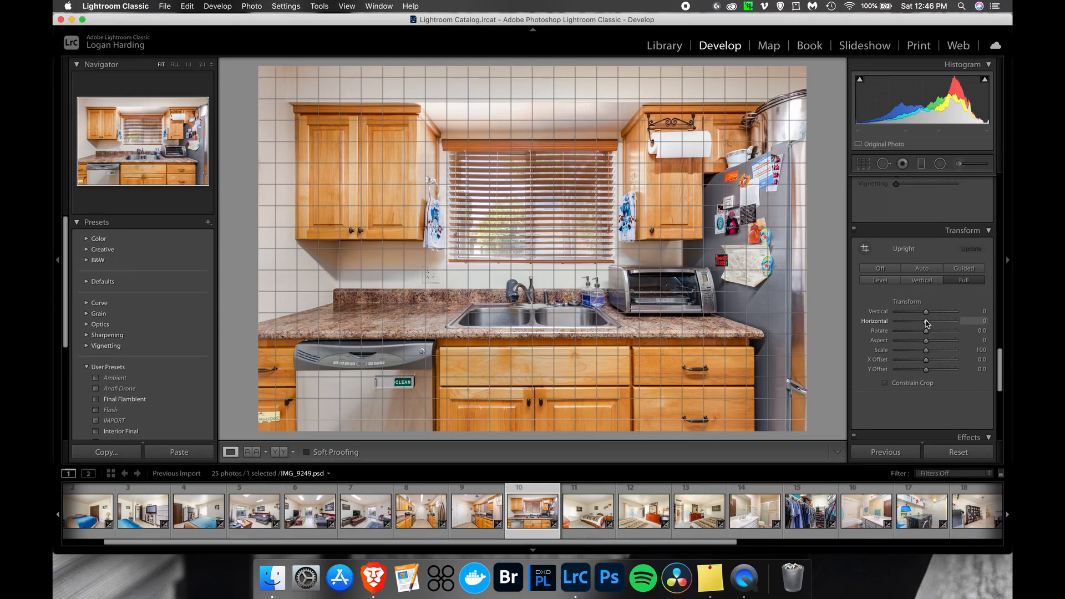
key("Left")
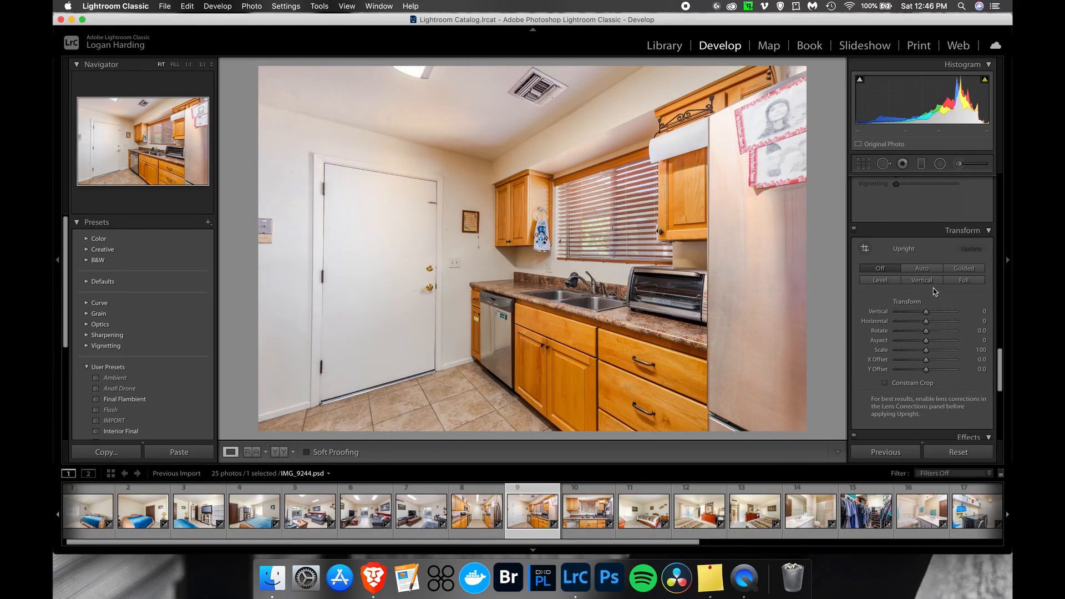
left_click(931, 283)
On IMG_9244.psd, set HSL Saturation to Orange -7 and Yellow -5, and Luminance to Orange -15 and Yellow -7.
scroll(932, 283, "up", 10)
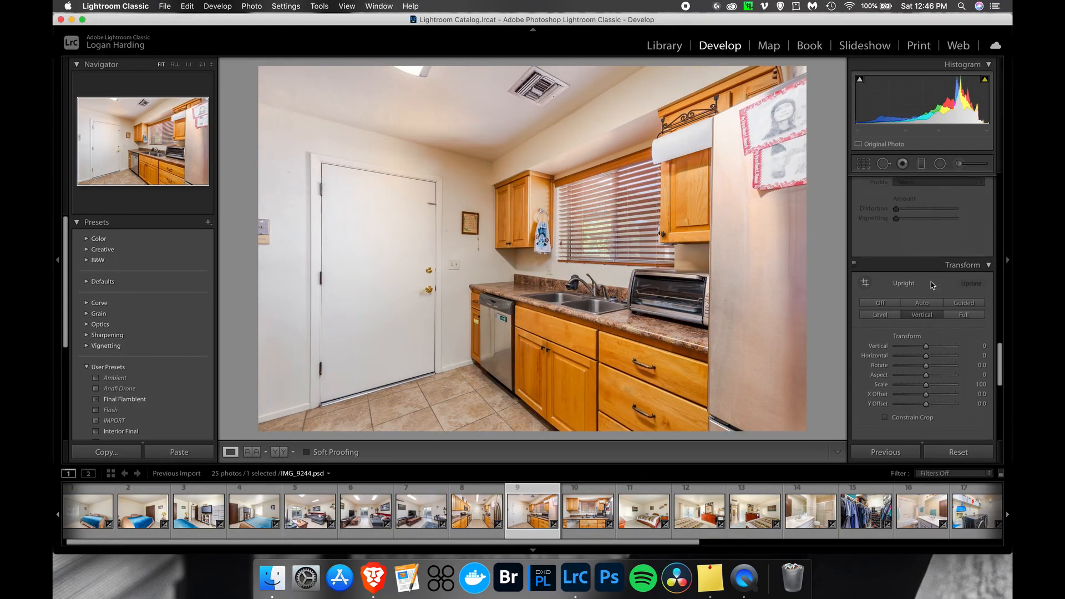
scroll(932, 285, "up", 4)
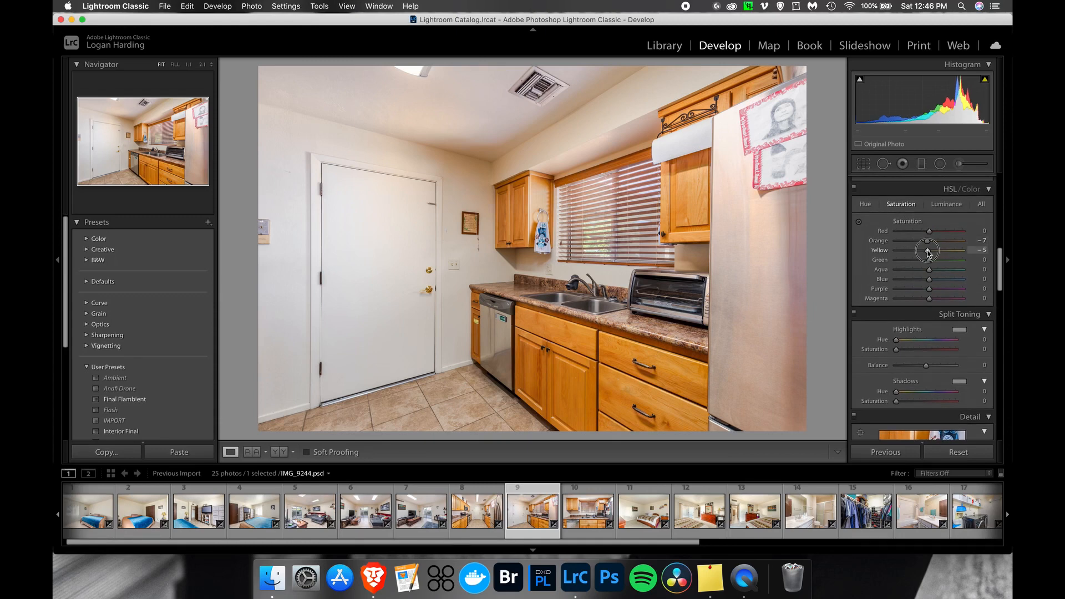
left_click(945, 206)
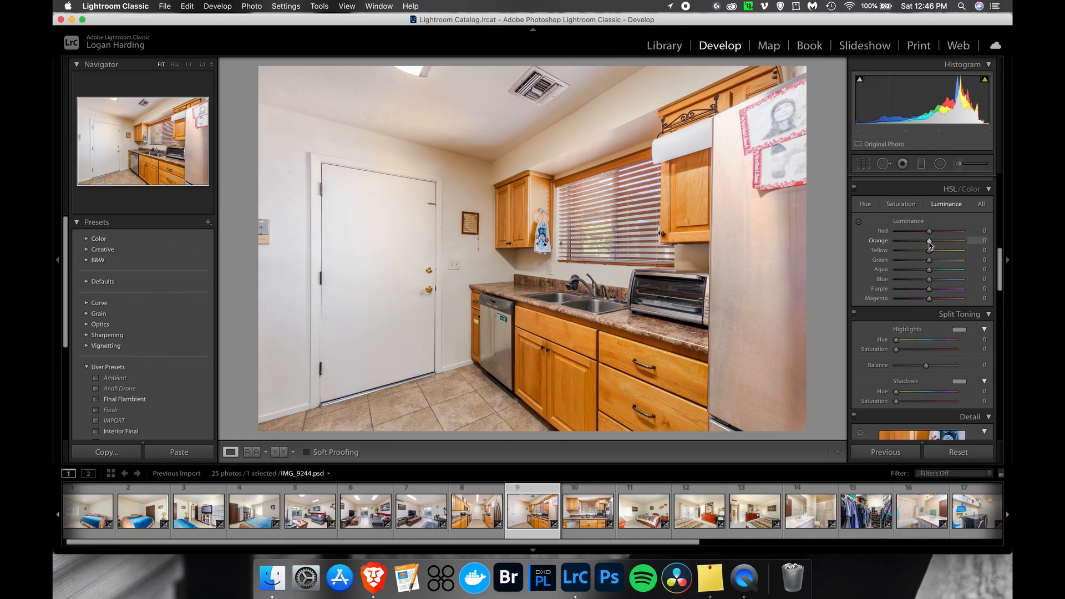
left_click_drag(930, 245, 927, 254)
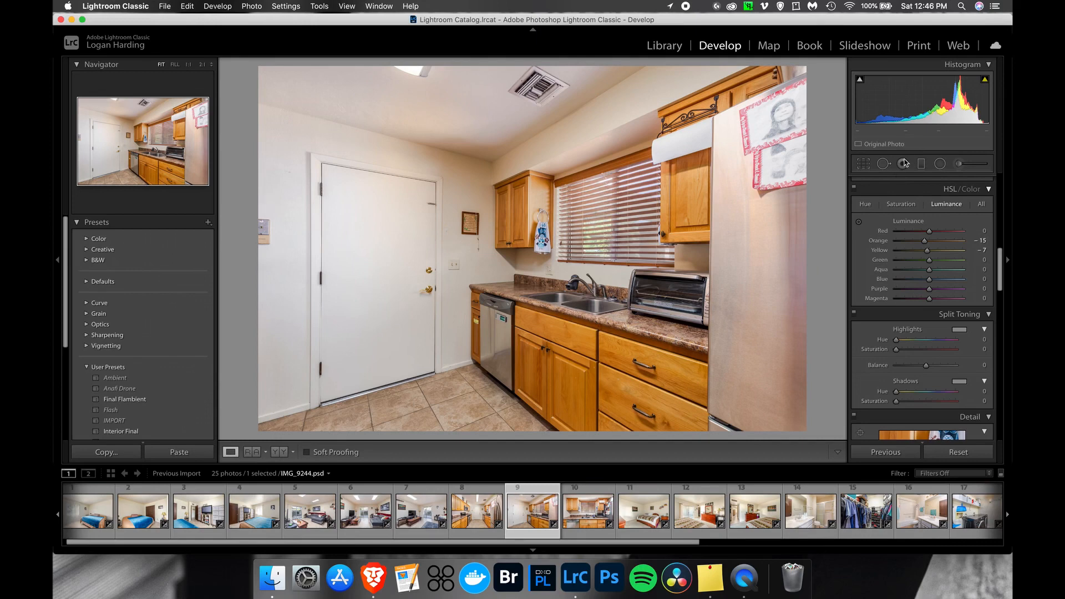
Add a tall radial filter with Shadows 52 over the door wall and ceiling of IMG_9244.psd.
left_click(940, 164)
mouse_move(462, 170)
left_mouse_down()
mouse_move(527, 335)
mouse_move(488, 337)
left_mouse_up()
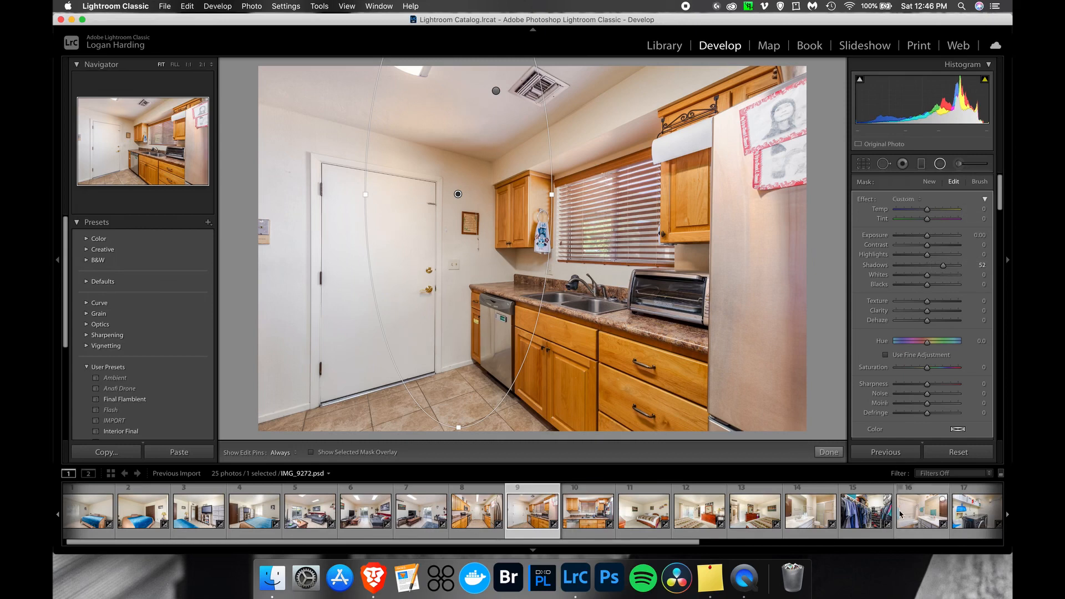
left_click(829, 453)
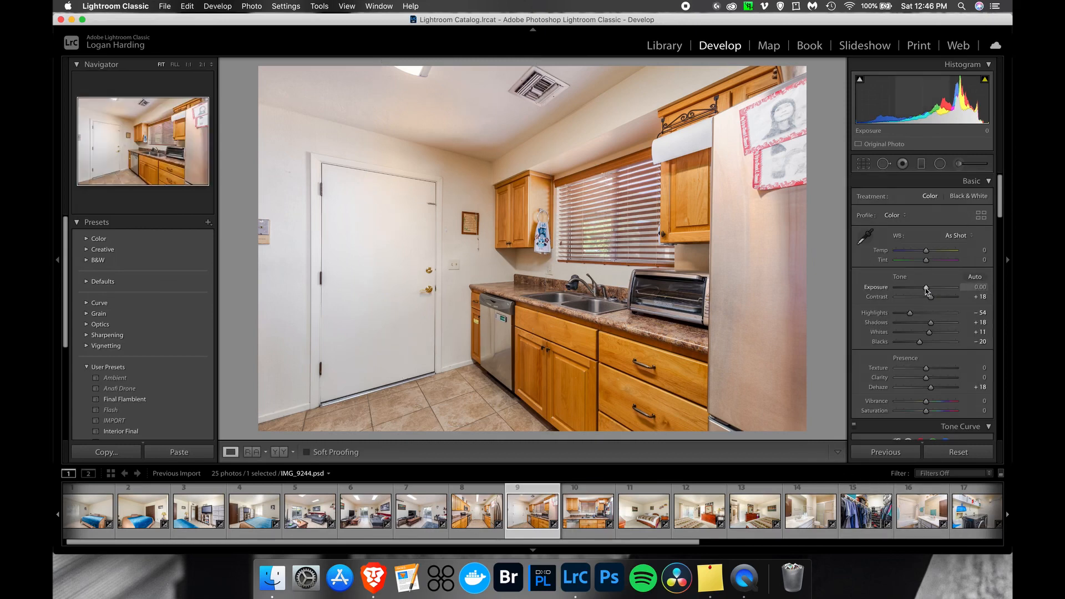
Set Exposure to +0.40 on IMG_9244.psd and compare it with the neighbouring kitchen photo IMG_9249.psd.
left_click_drag(927, 288, 930, 289)
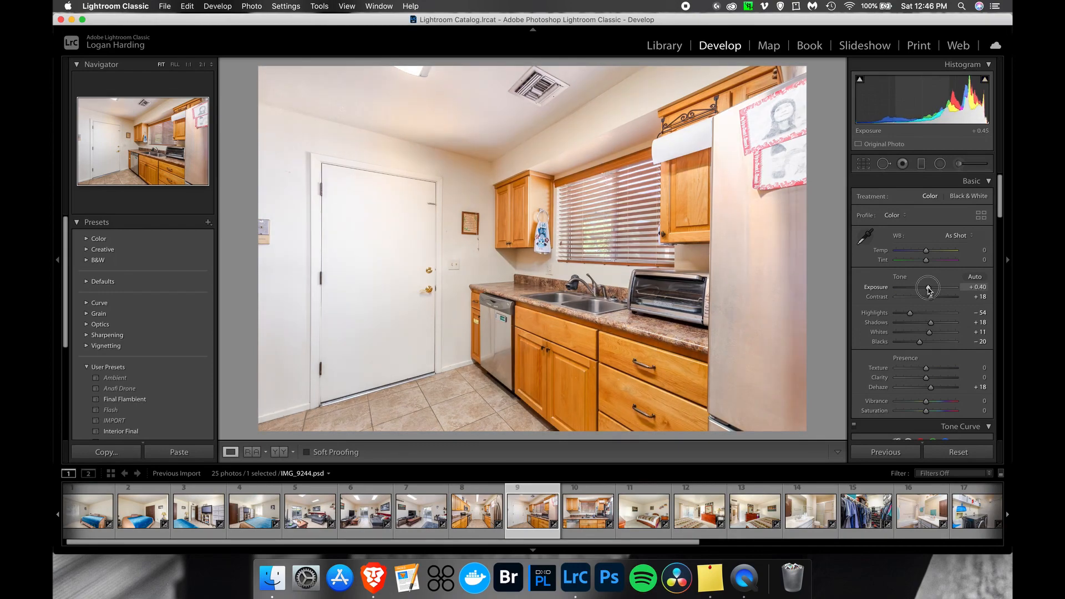
key("Right")
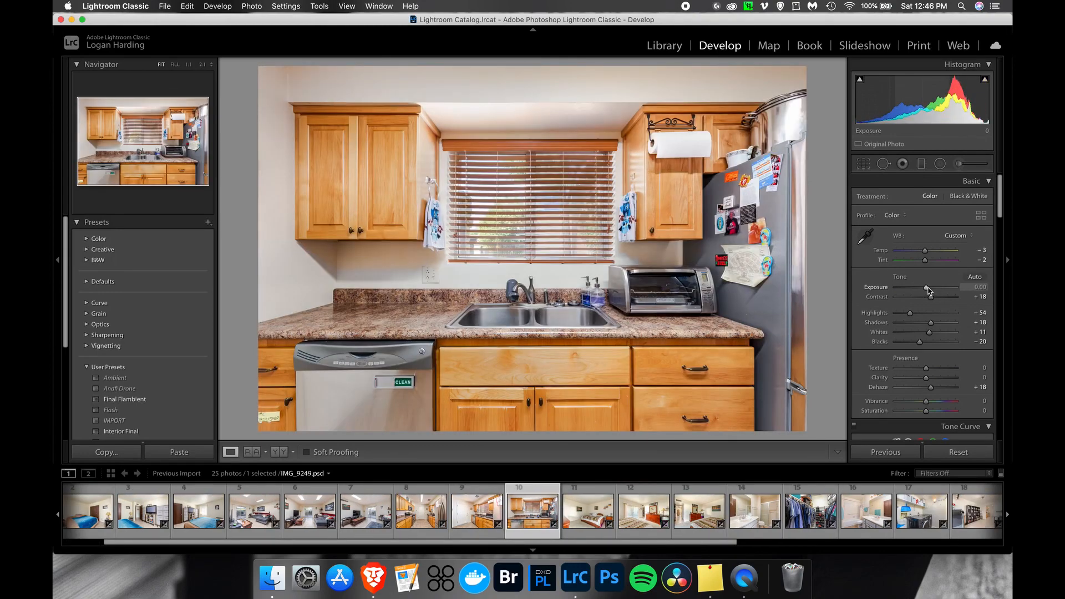
key("Left")
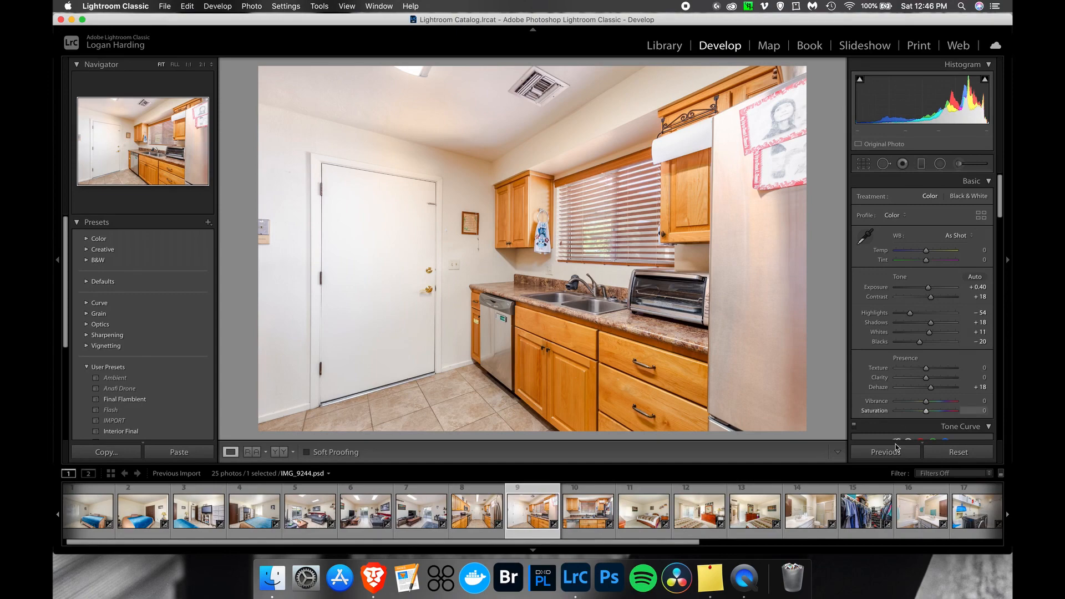
Apply Vertical Upright to the living room photo IMG_9221.psd and set its Temp to +8 and Exposure to +0.25.
scroll(894, 369, "down", 10)
scroll(894, 369, "down", 15)
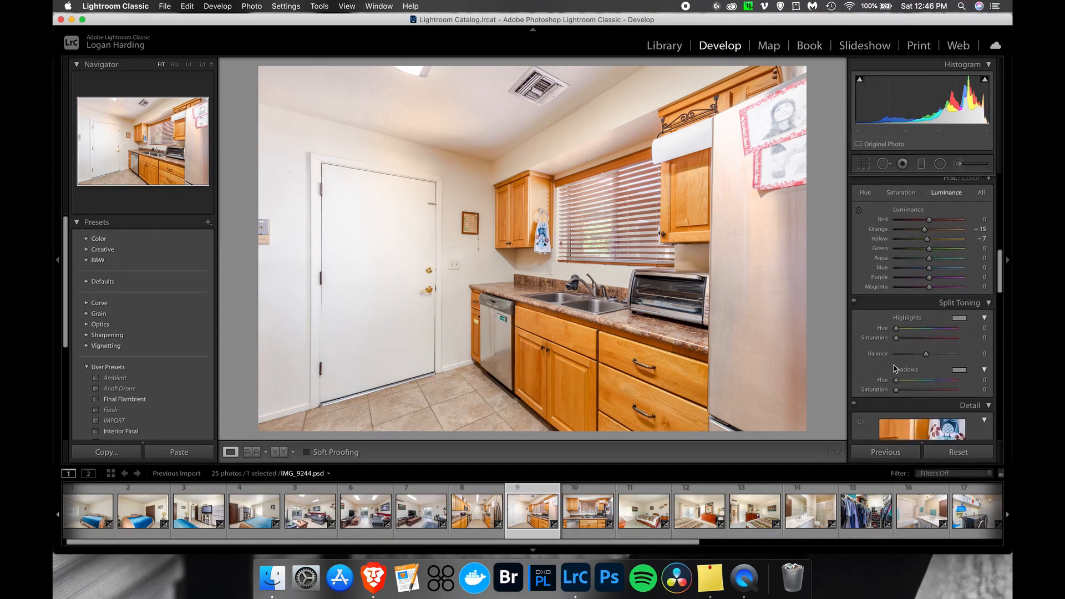
scroll(895, 370, "down", 8)
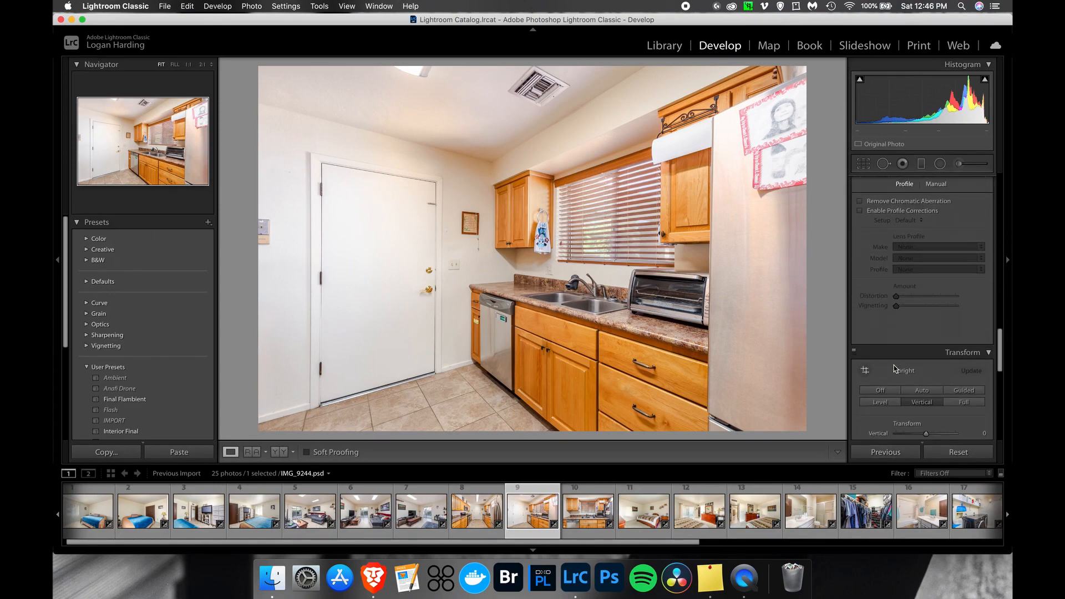
key("Left")
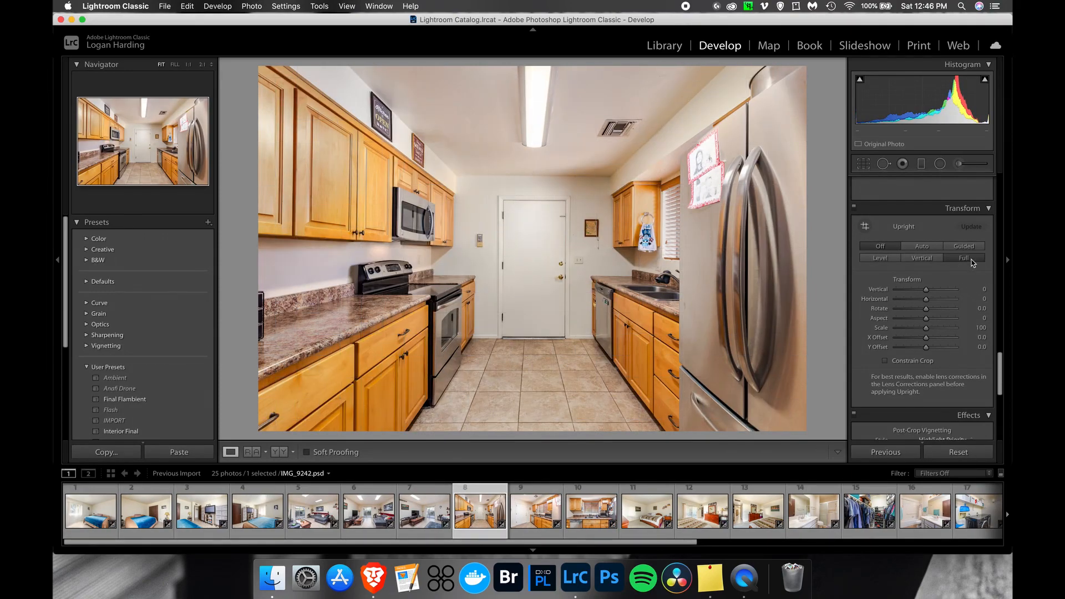
key("Left")
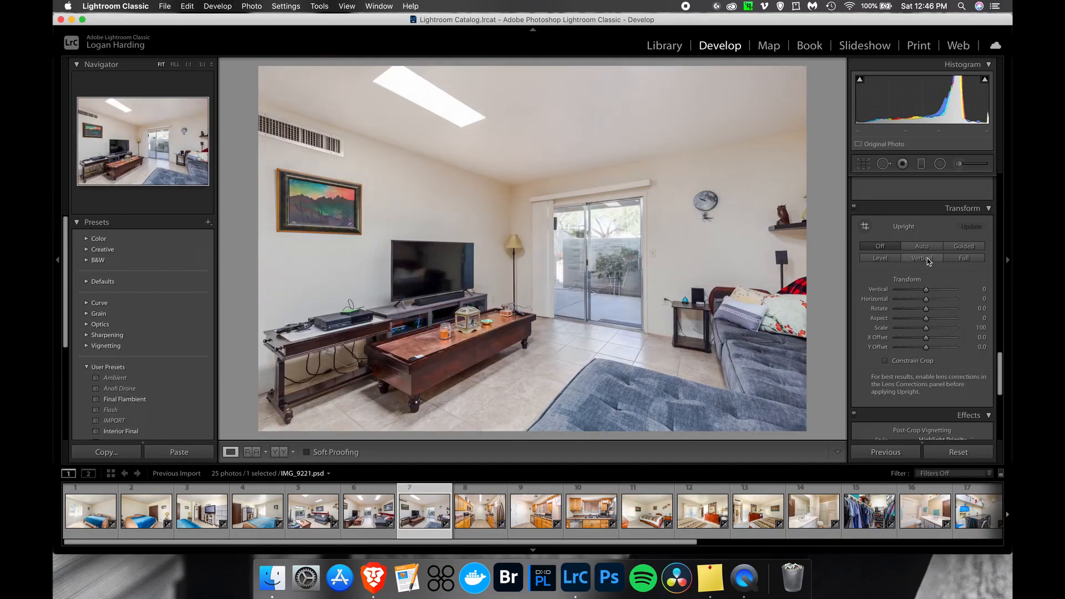
left_click(930, 260)
scroll(930, 277, "up", 10)
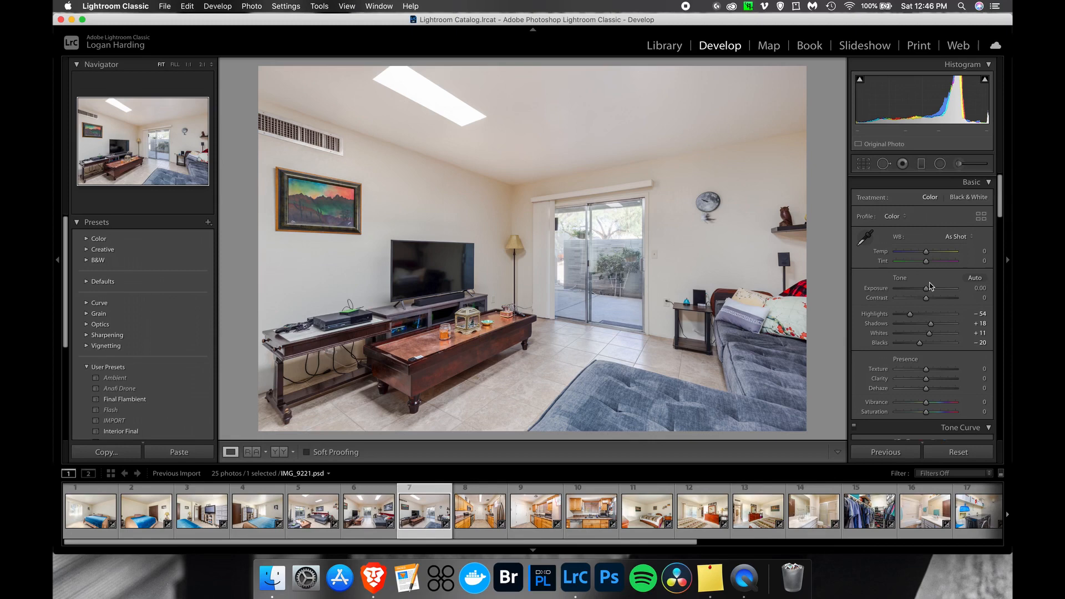
left_click_drag(927, 251, 928, 288)
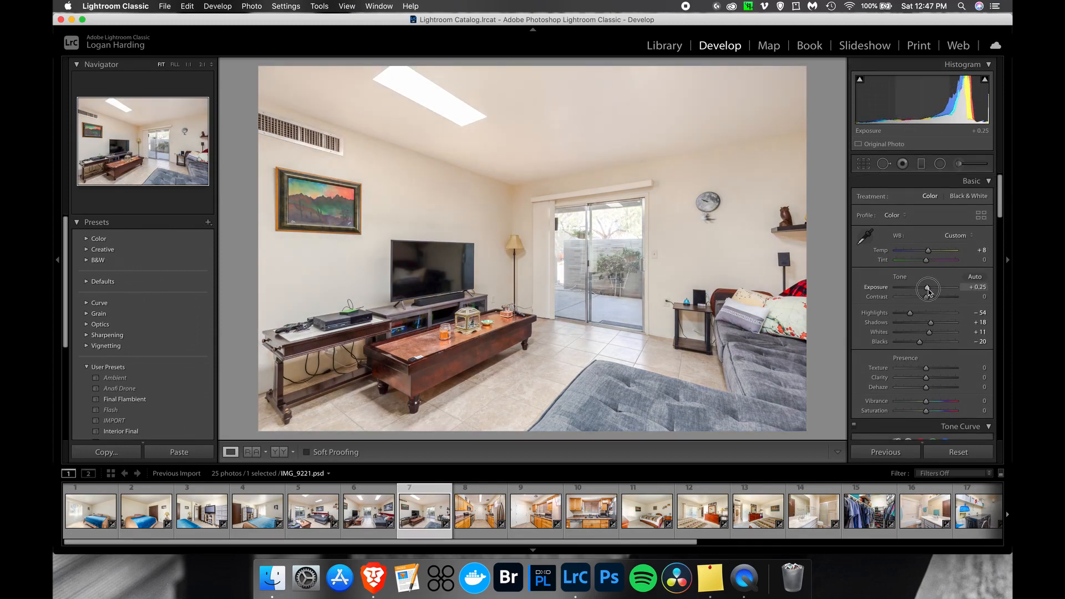
Apply Full Upright to the living room photo IMG_9219.psd and set its Temp to +9 and Exposure to +0.25.
scroll(928, 288, "down", 10)
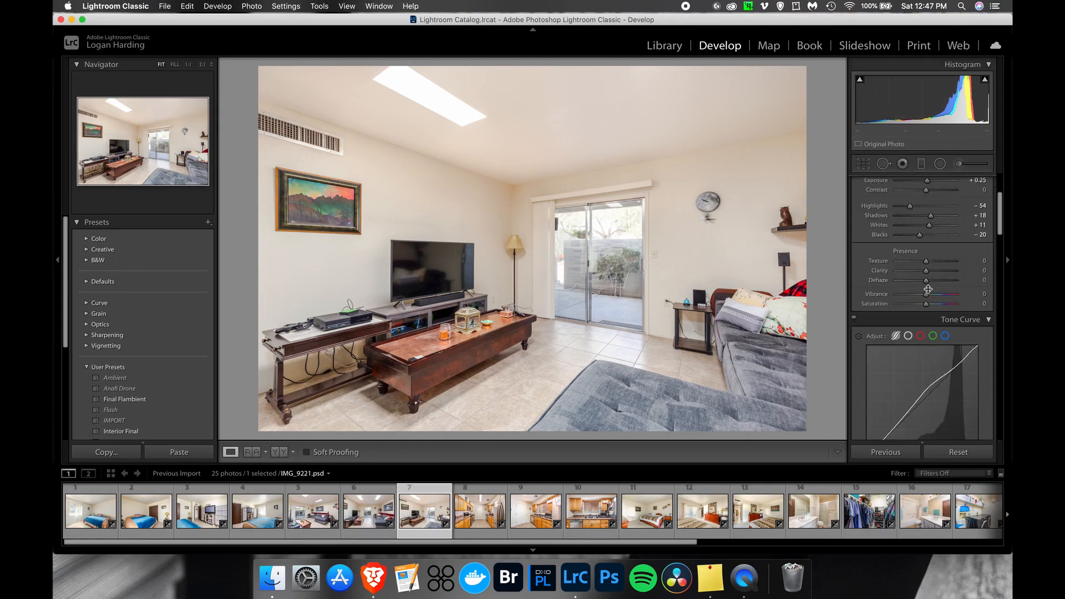
scroll(928, 289, "down", 10)
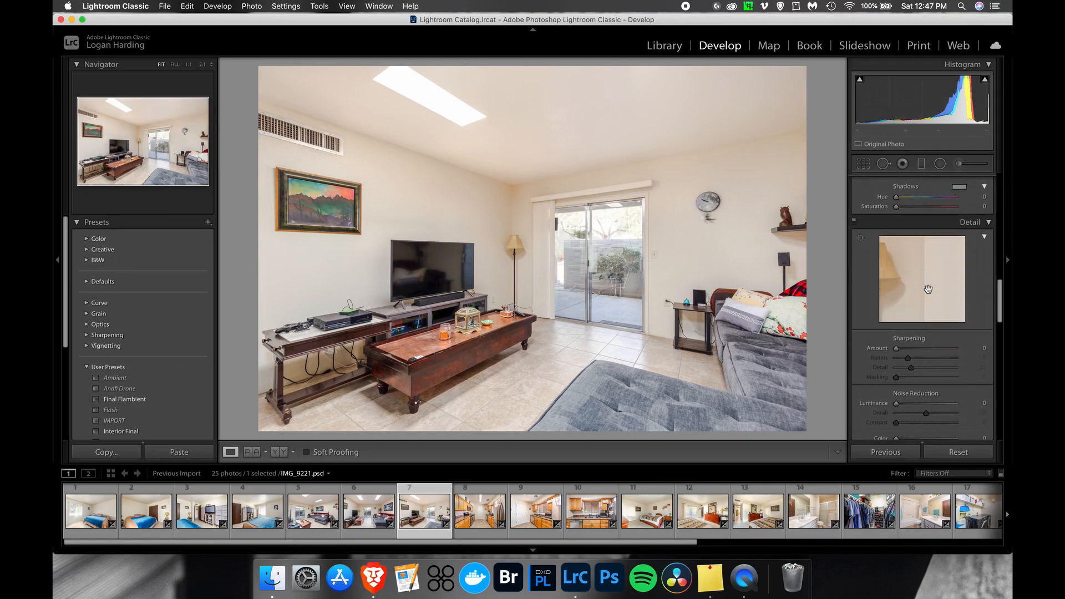
scroll(927, 288, "down", 3)
key("Left")
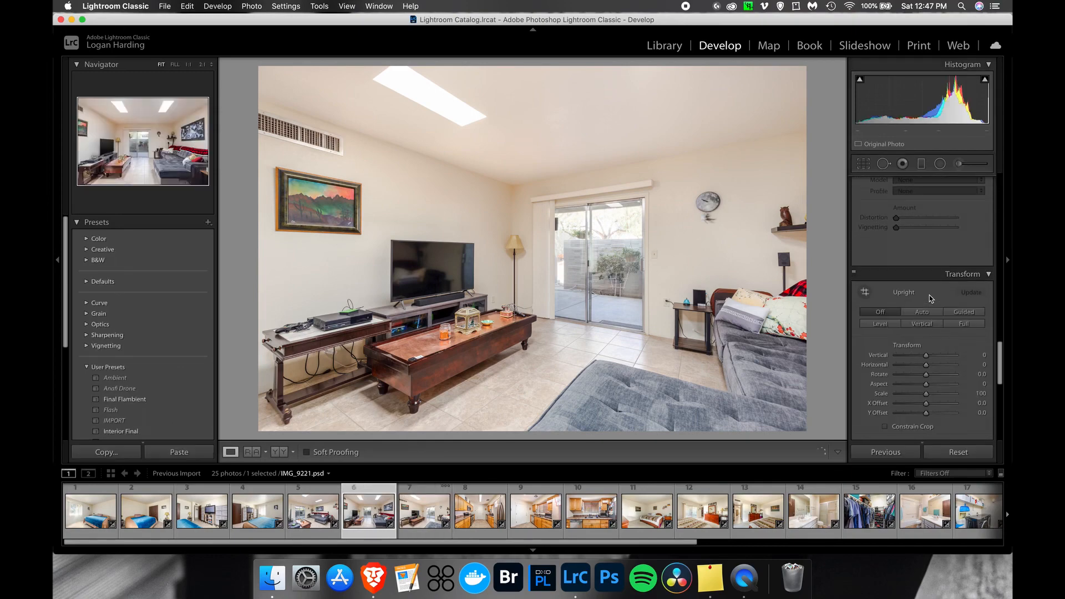
left_click(949, 324)
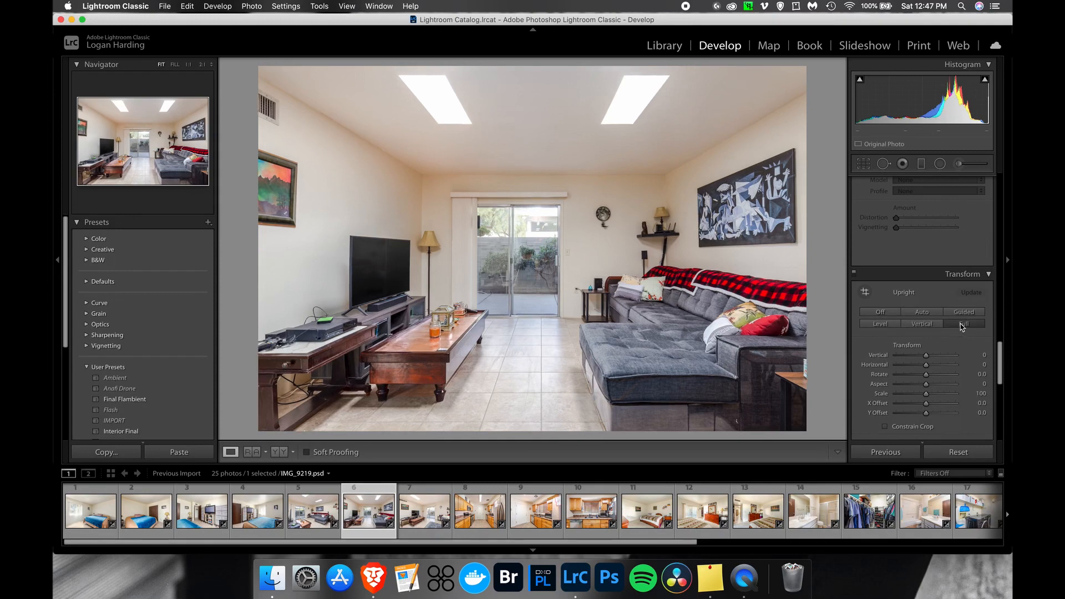
scroll(947, 310, "up", 20)
left_click_drag(927, 250, 928, 250)
left_click_drag(926, 286, 928, 290)
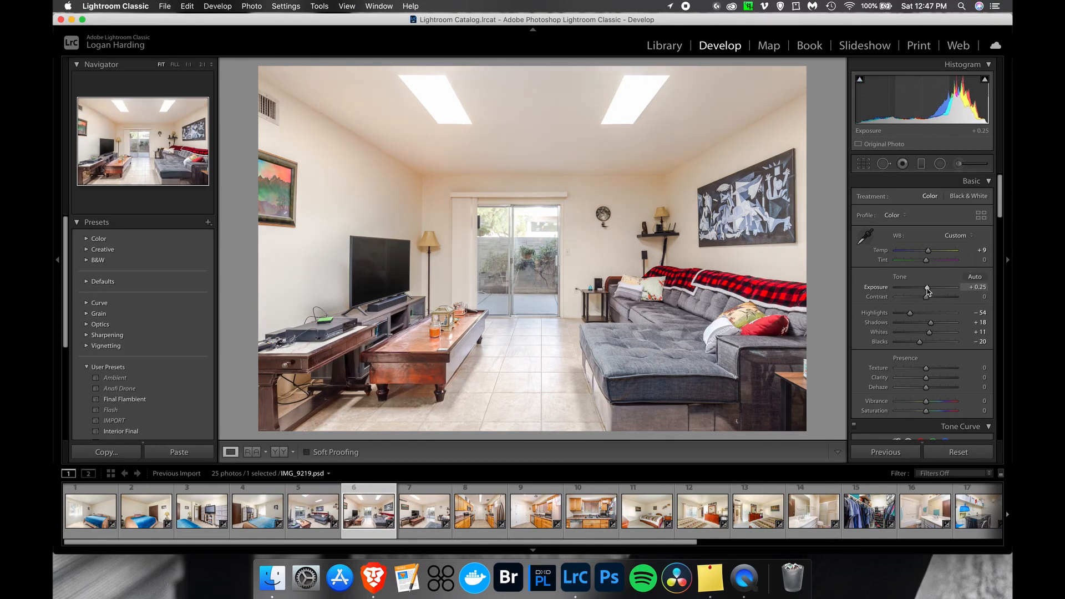
Apply Vertical Upright to the living room photo IMG_9216.psd and set its Temp to +3 and Exposure to +0.15.
scroll(932, 333, "down", 15)
scroll(932, 332, "down", 5)
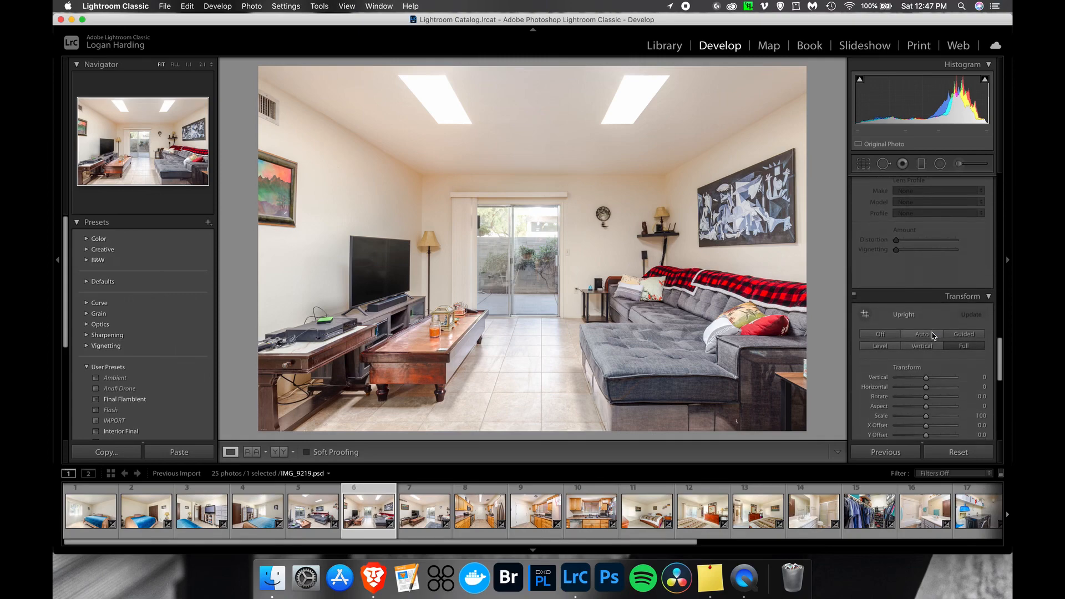
key("Left")
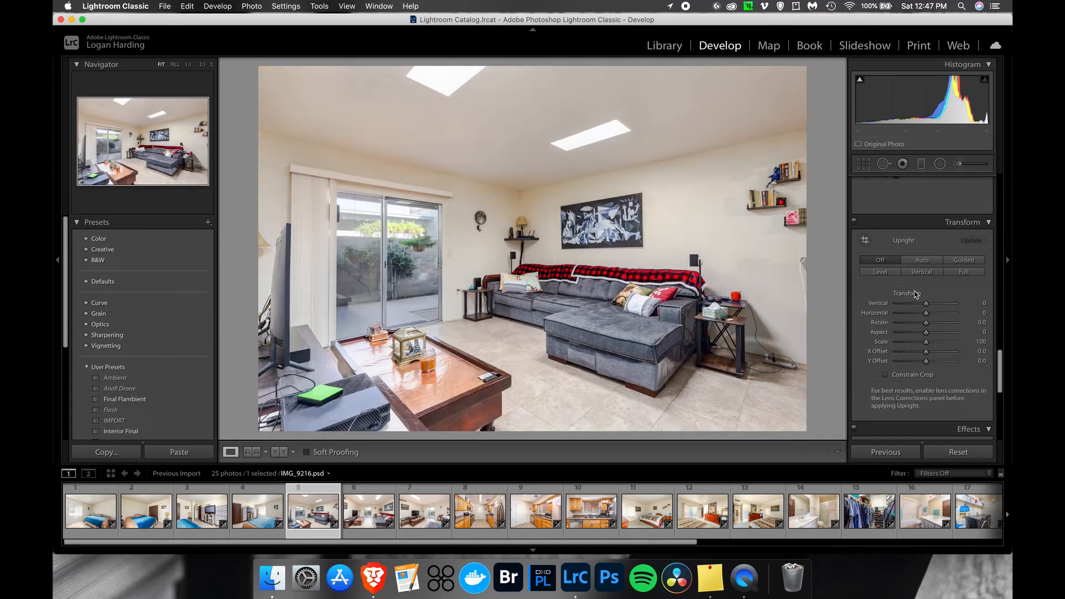
left_click(932, 271)
scroll(932, 272, "up", 20)
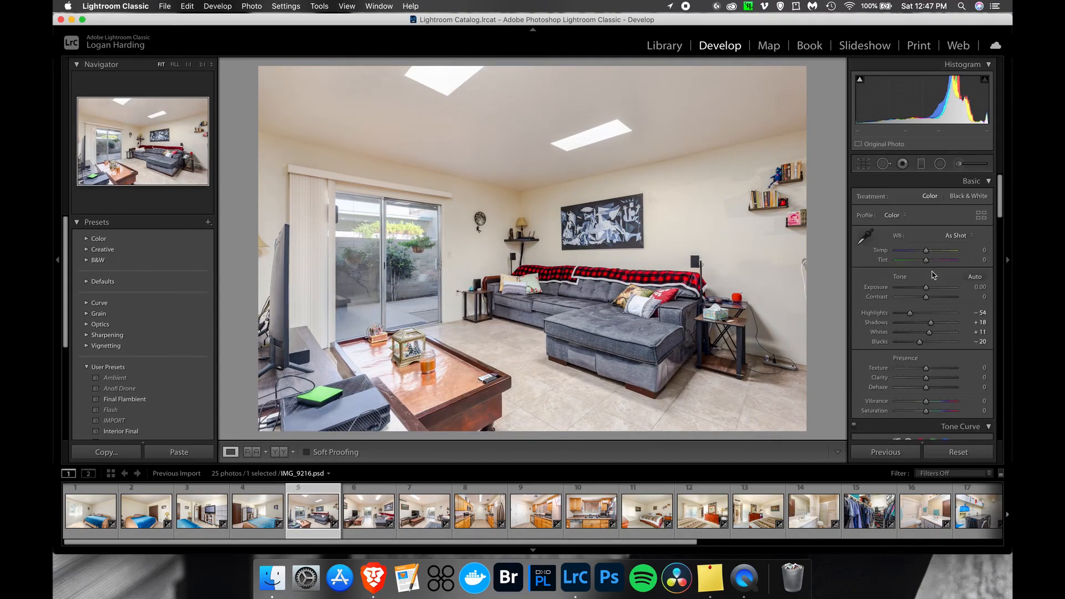
left_click_drag(927, 252, 928, 292)
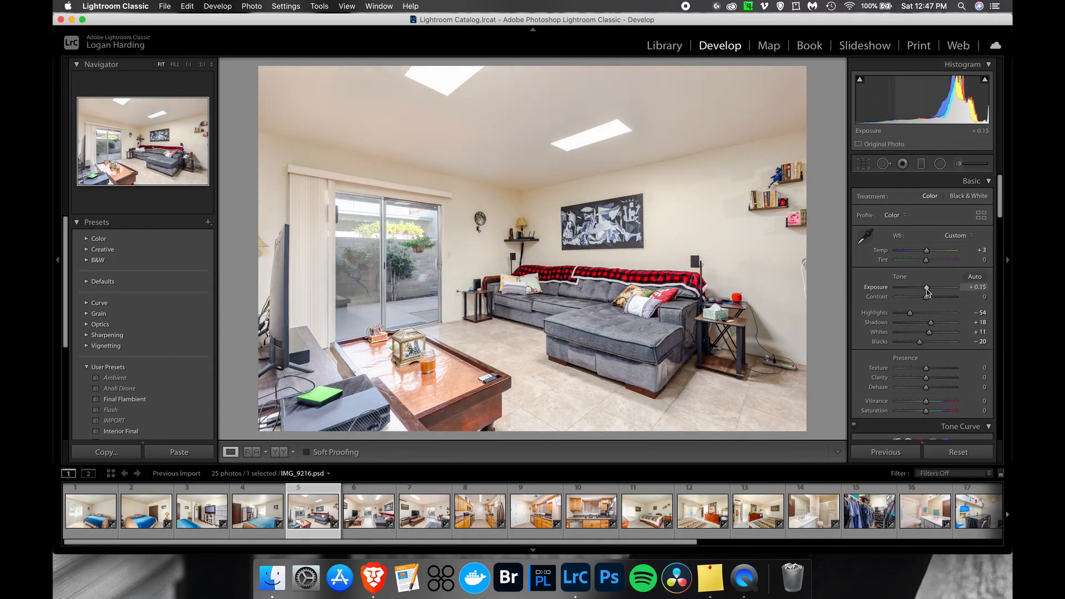
Add a graduated filter over the lower part of living room photo IMG_9216.psd with Highlights -43, Exposure -0.10 and Dehaze 5.
left_click(921, 165)
left_click(909, 198)
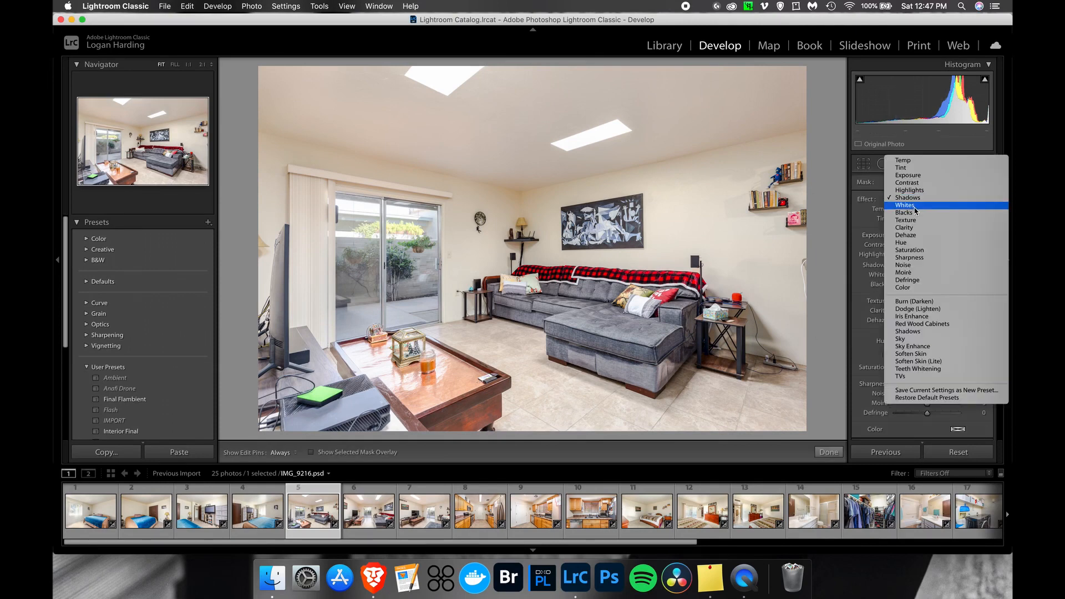
left_click(910, 190)
left_click_drag(517, 336, 529, 199)
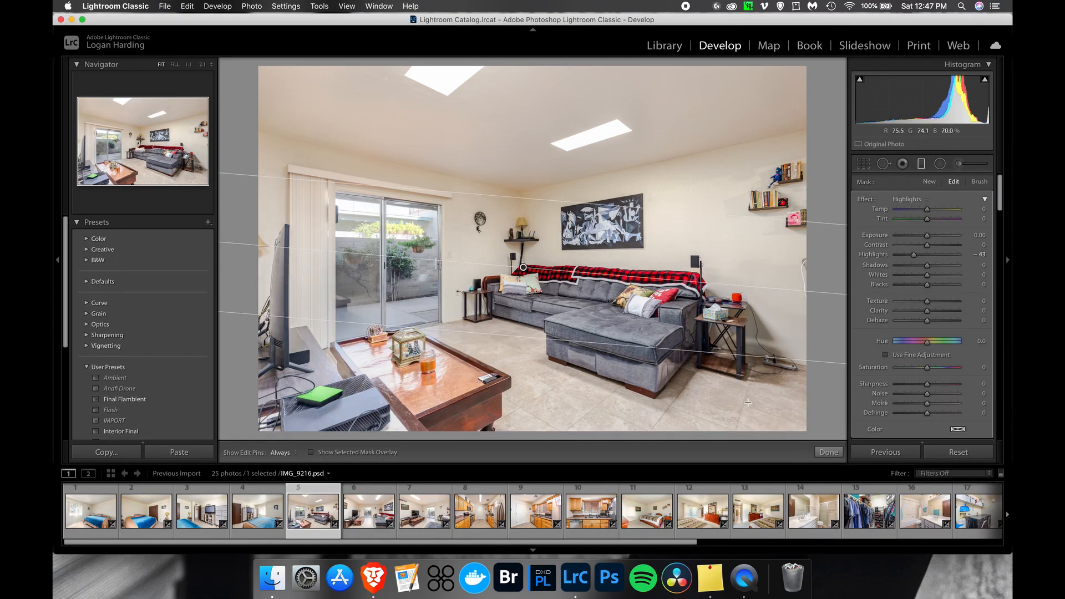
left_click_drag(927, 237, 926, 237)
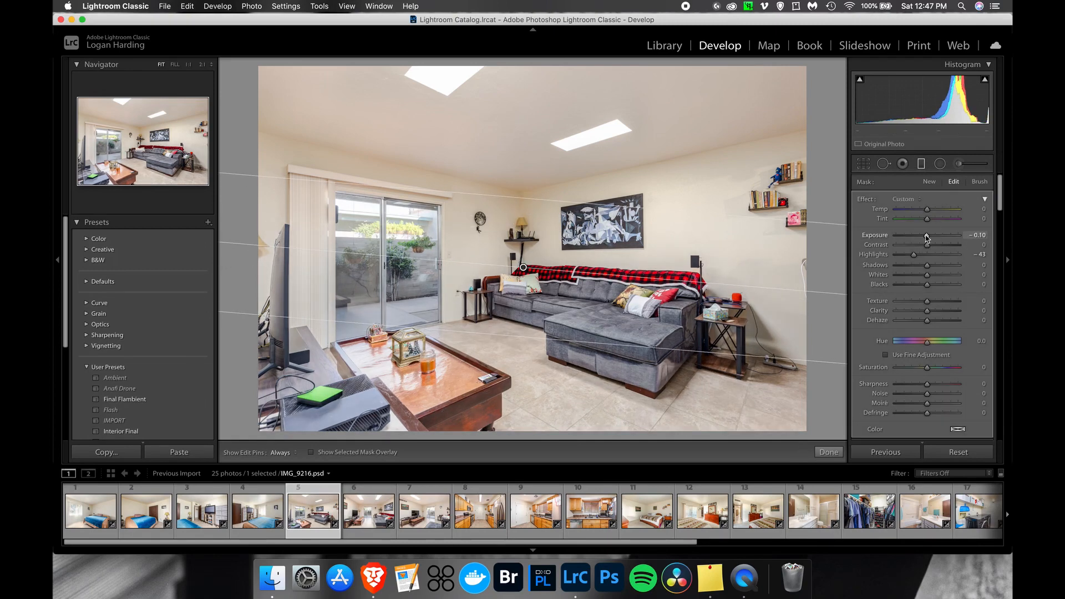
left_click_drag(930, 324, 932, 325)
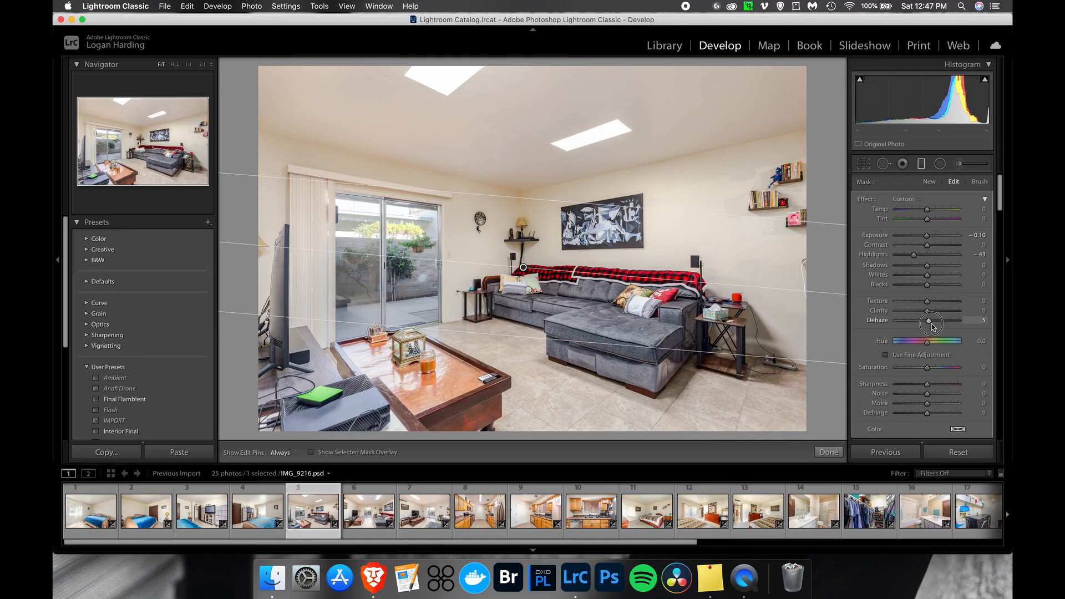
left_click(829, 452)
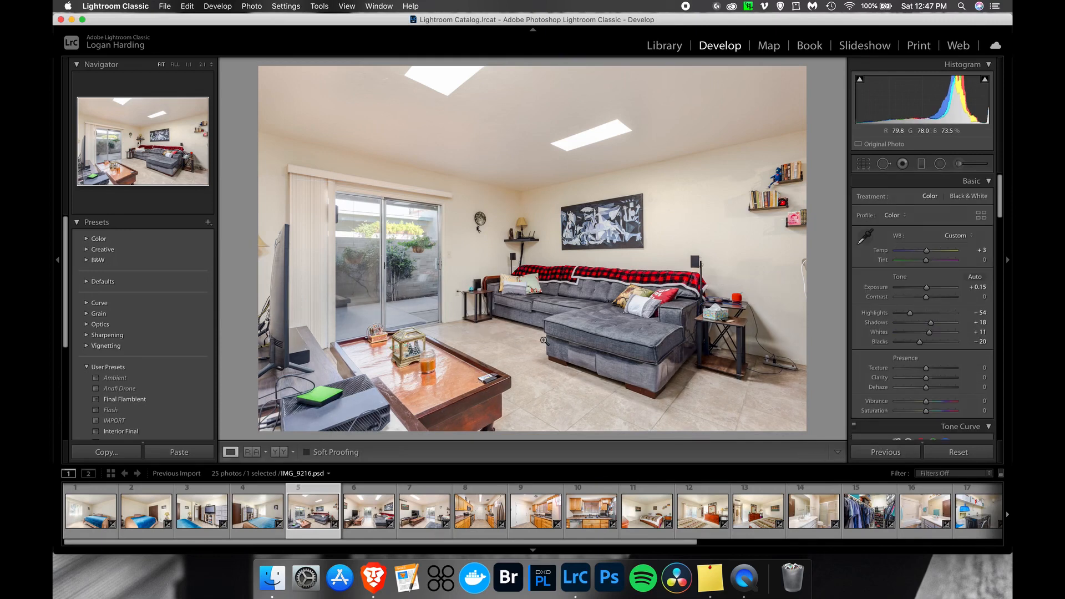
Apply Vertical Upright to the bedroom photos IMG_9208.psd, IMG_9205.psd and IMG_9203.psd.
key("Left")
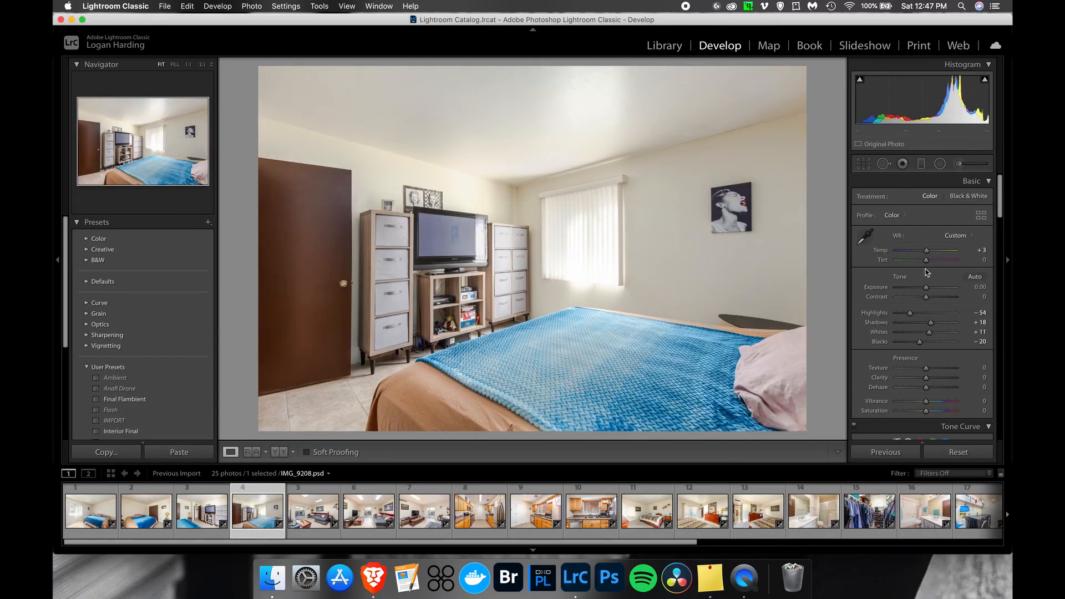
scroll(930, 283, "down", 10)
scroll(930, 280, "down", 10)
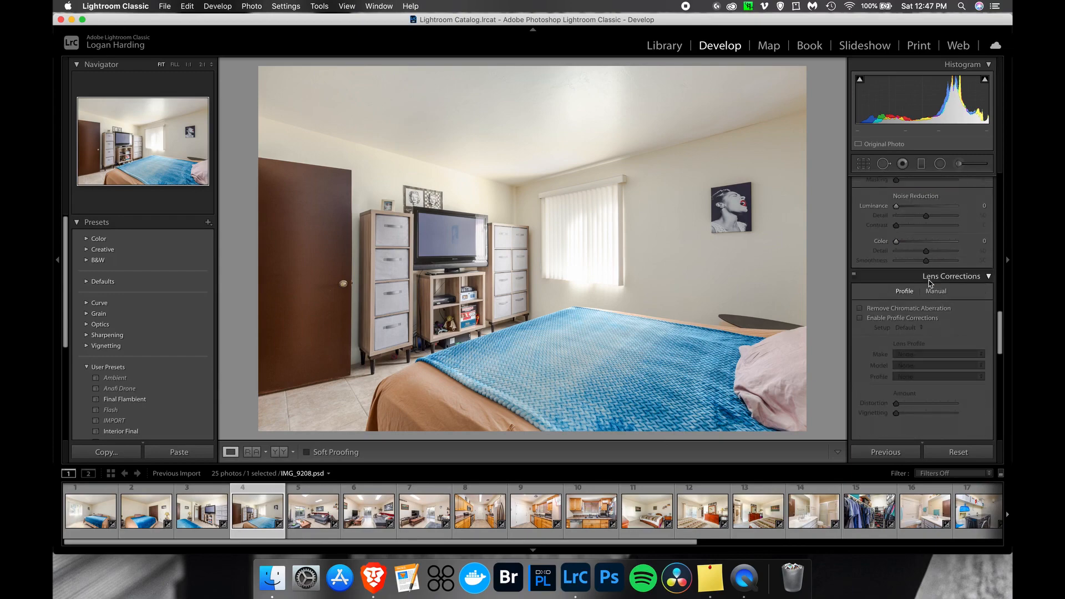
left_click(923, 330)
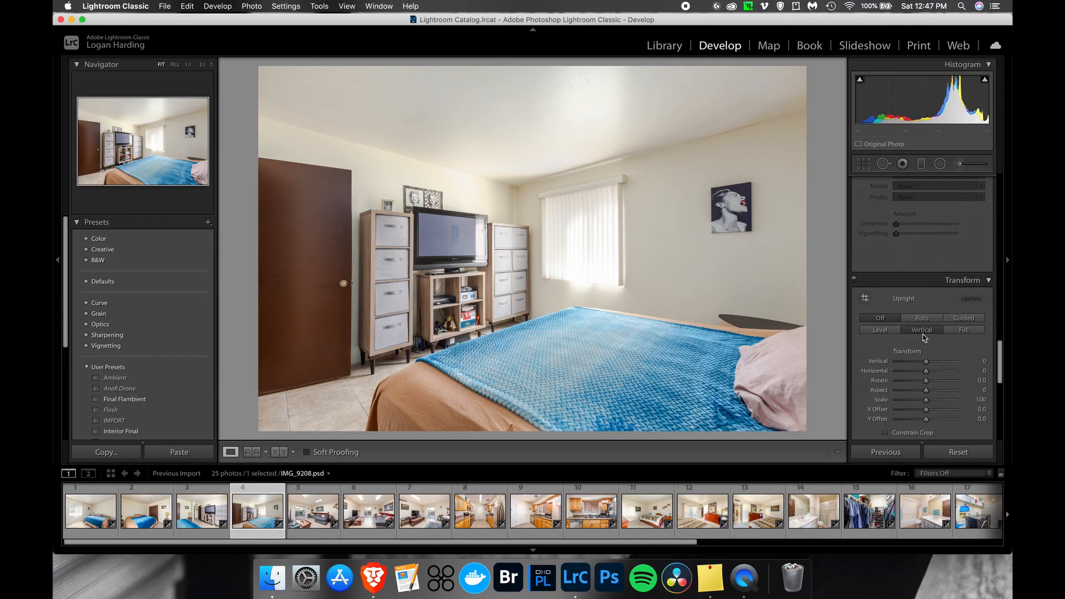
key("Left")
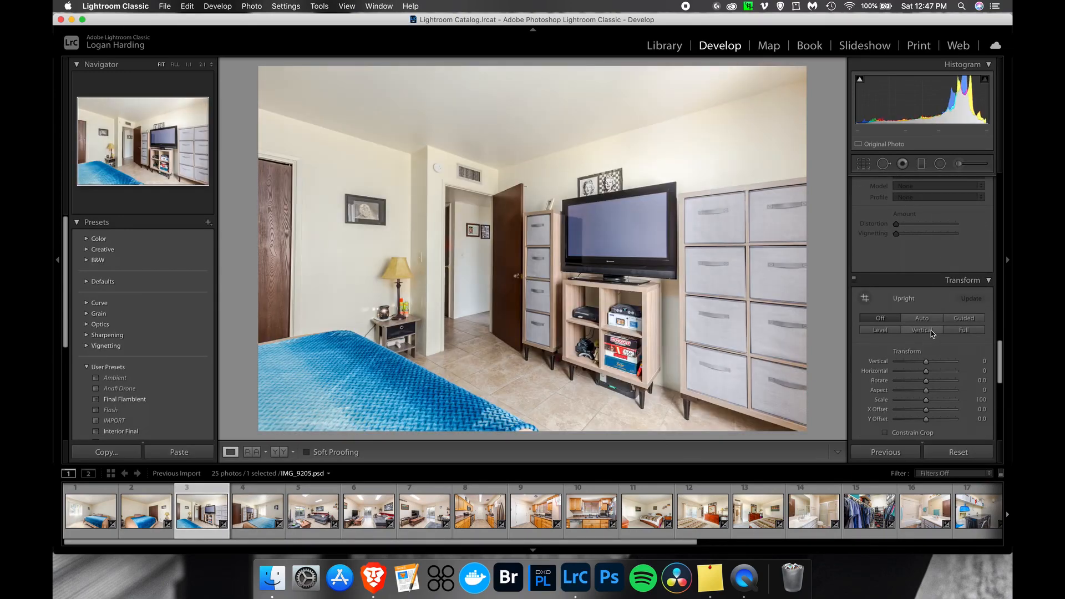
left_click(931, 331)
key("Left")
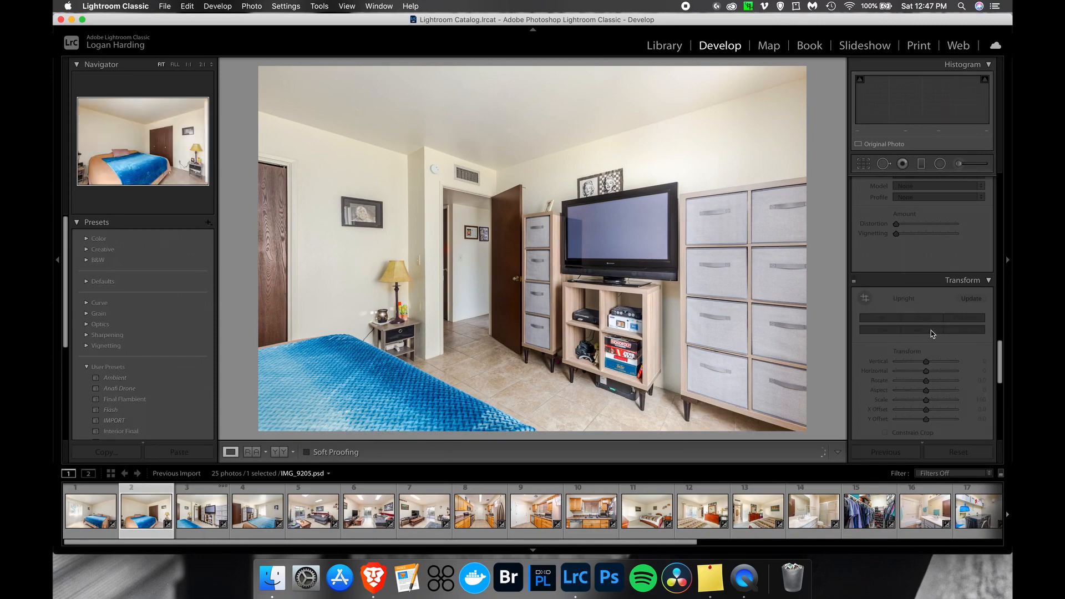
left_click(931, 331)
Apply Vertical Upright to the bedroom photo IMG_9200.psd and set its Temp to +6 and Exposure to +0.15.
key("Left")
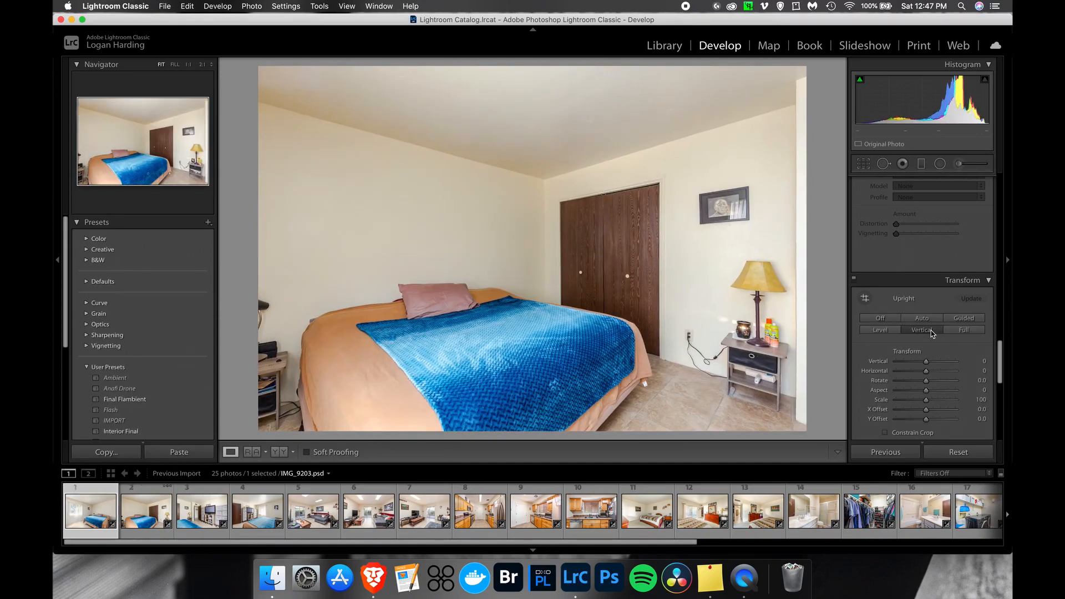
left_click(932, 331)
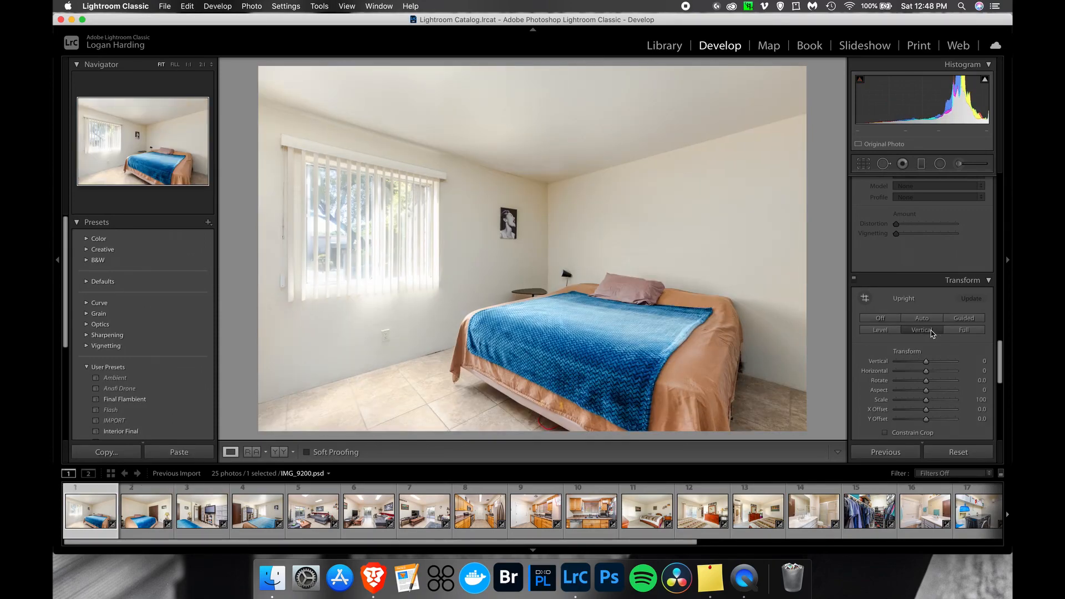
scroll(932, 331, "up", 15)
left_click_drag(926, 251, 928, 254)
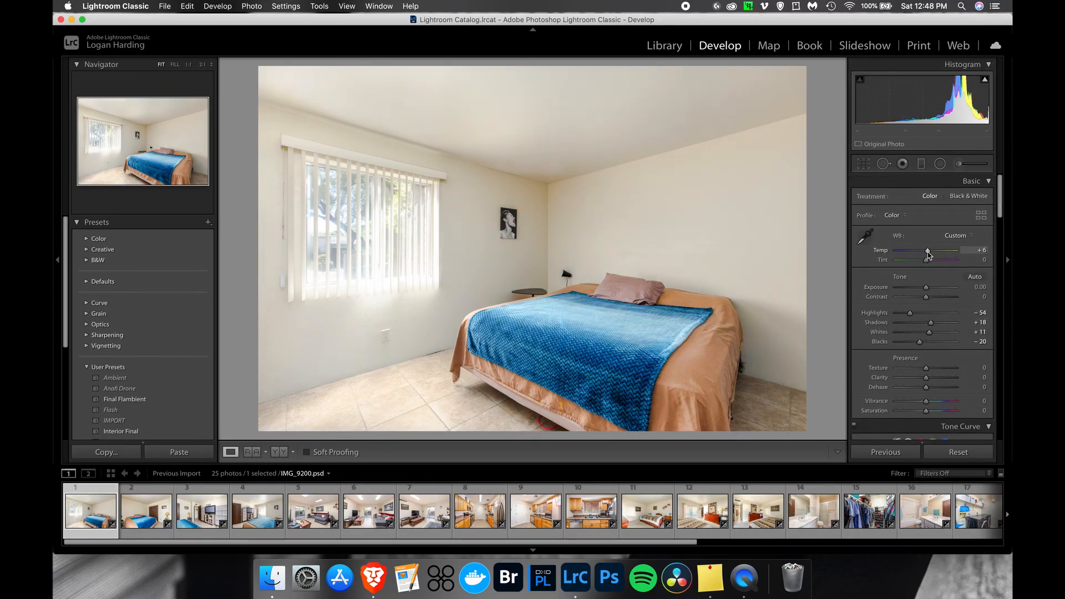
scroll(932, 311, "down", 10)
scroll(932, 328, "up", 10)
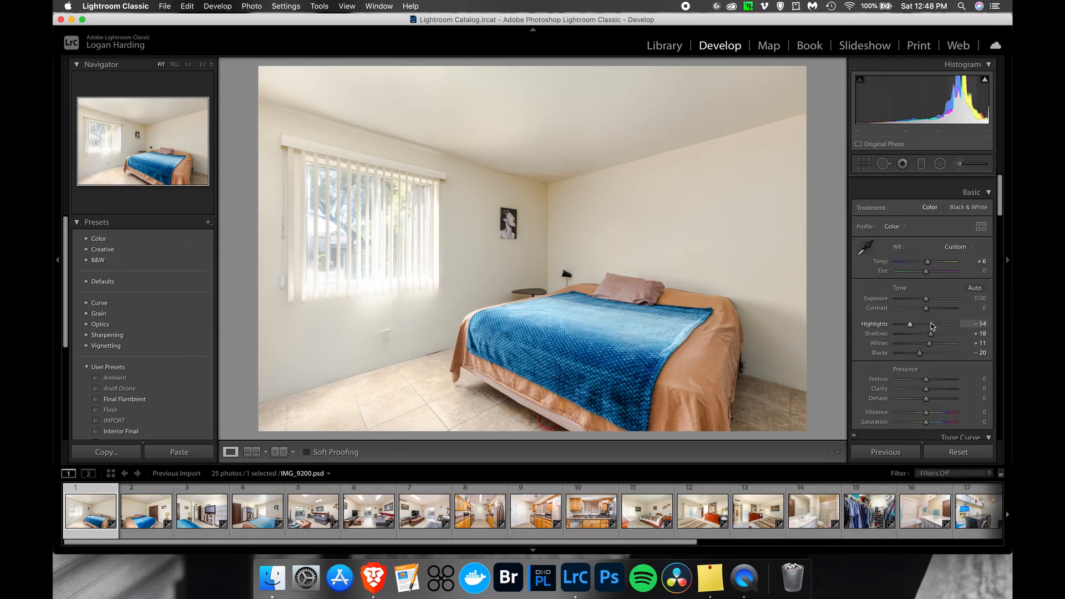
left_click_drag(926, 287, 926, 290)
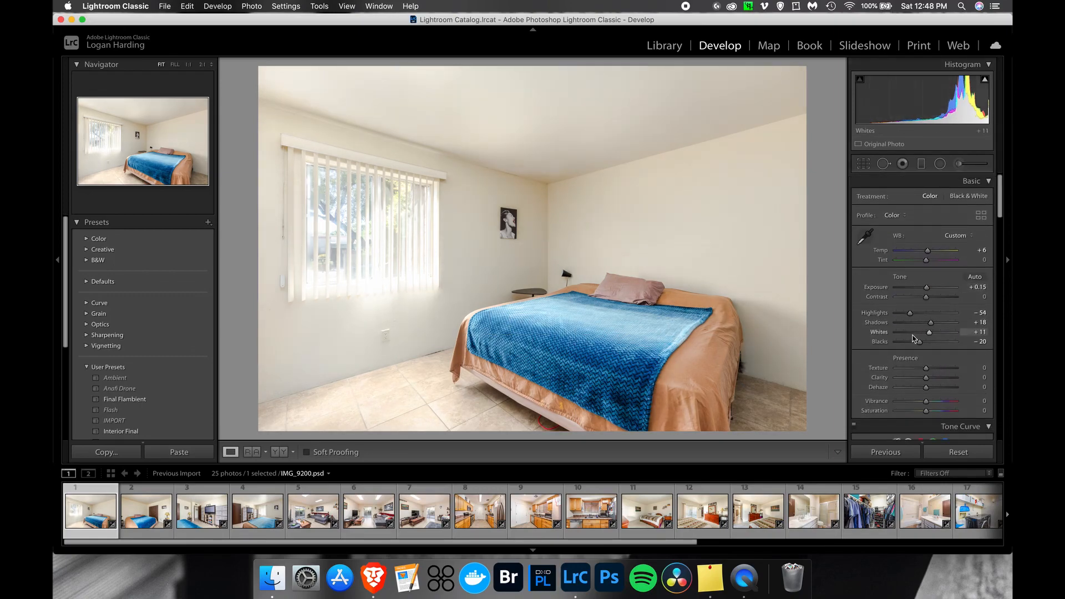
Select all photos in the filmstrip and open the export settings for them.
key("super+a")
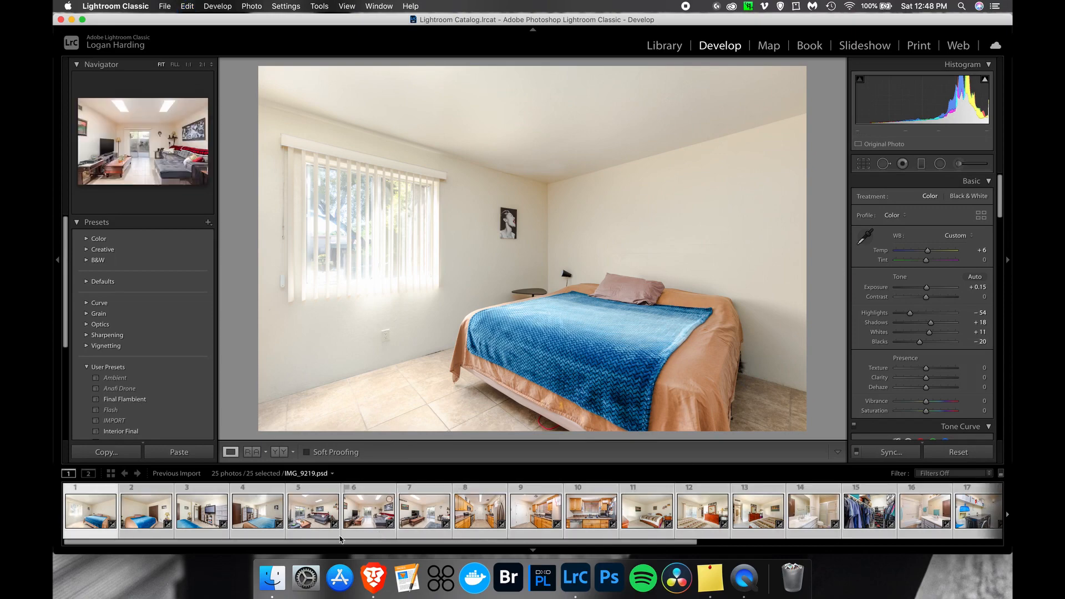
right_click(313, 521)
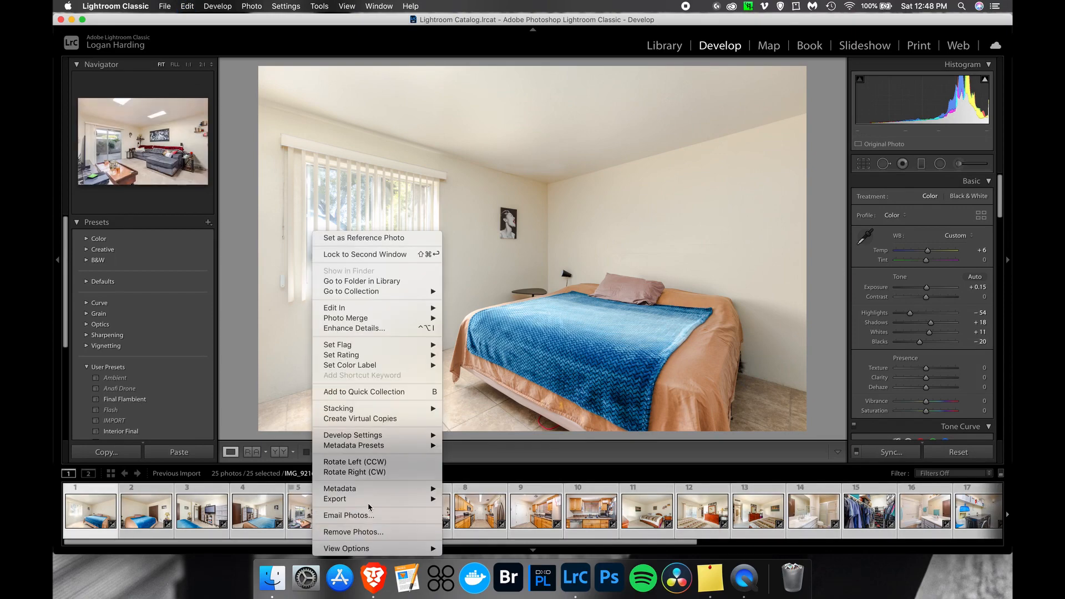
mouse_move(389, 499)
left_click(480, 461)
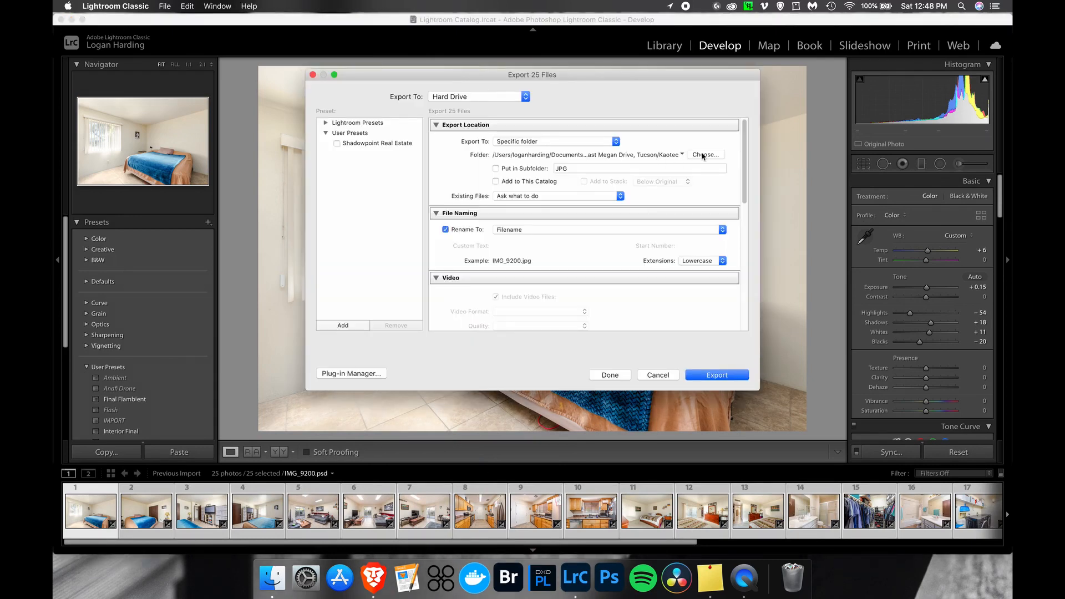
Choose the listing's +FINALS folder as the export destination.
left_click(703, 155)
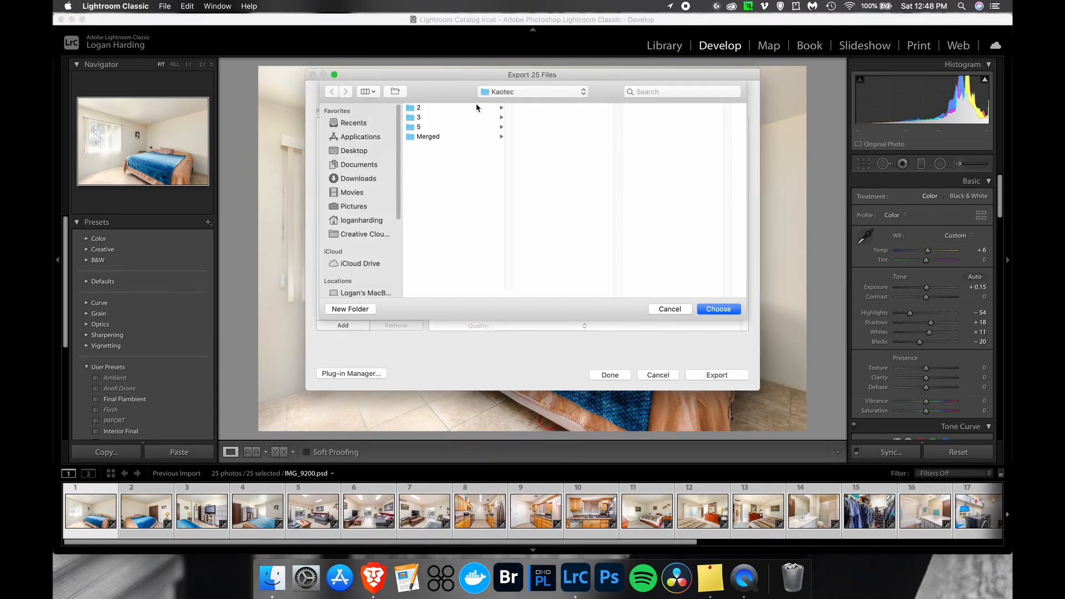
left_click(527, 94)
left_click(546, 104)
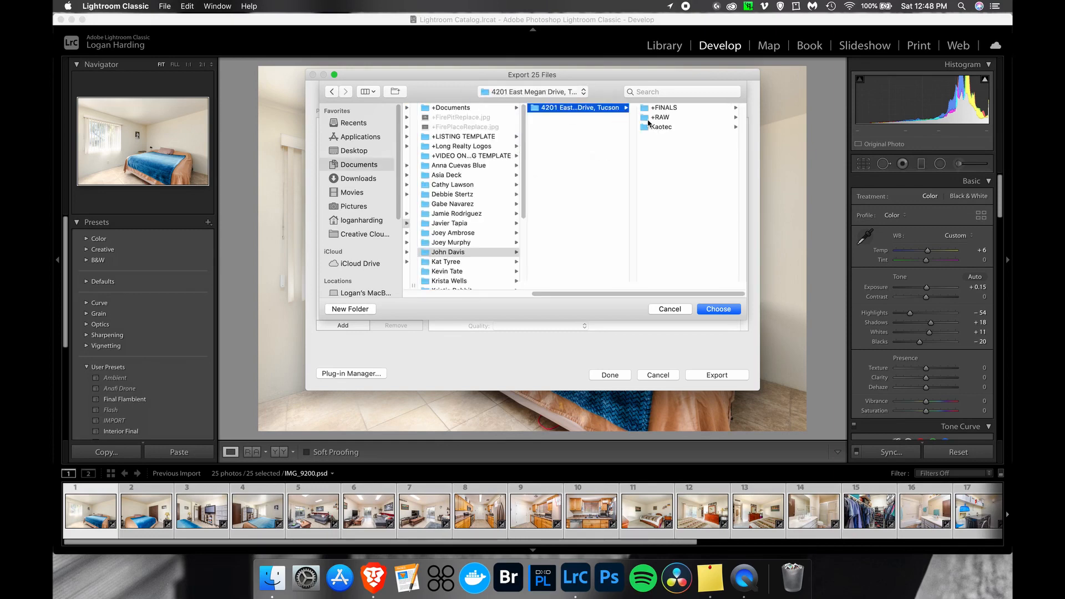
left_click(668, 108)
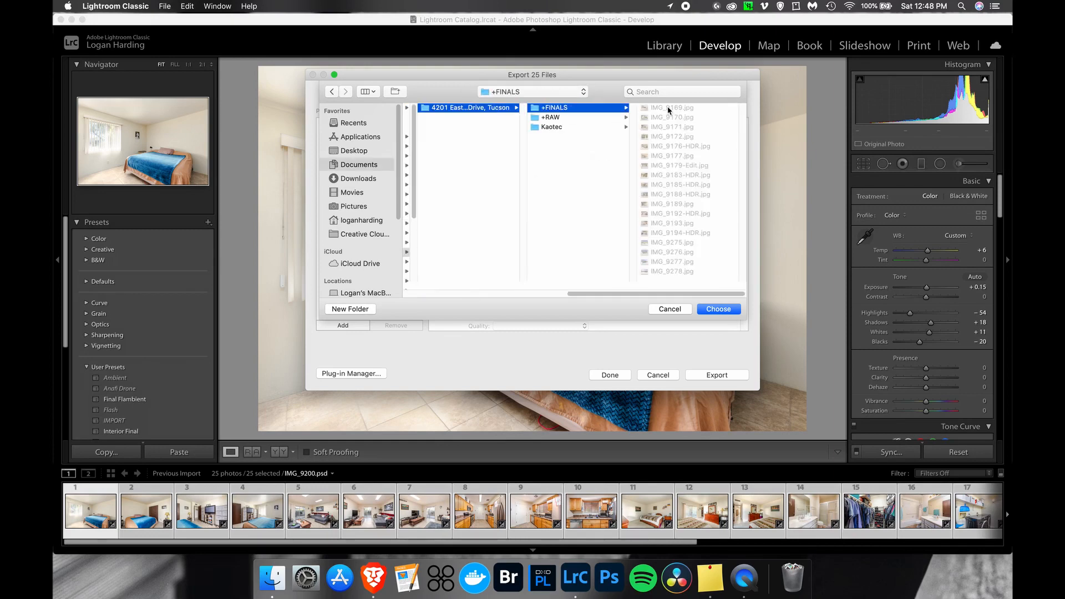
left_click(718, 309)
Set the JPEG export quality to 90.
scroll(563, 224, "down", 2)
scroll(563, 223, "down", 5)
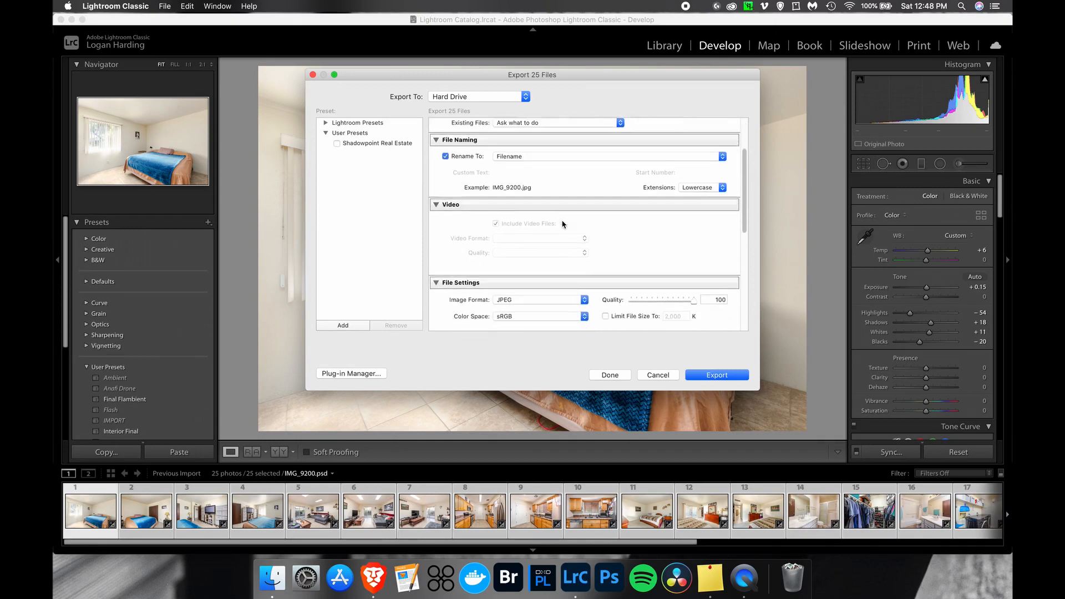
double_click(720, 191)
type("90")
scroll(591, 261, "down", 1)
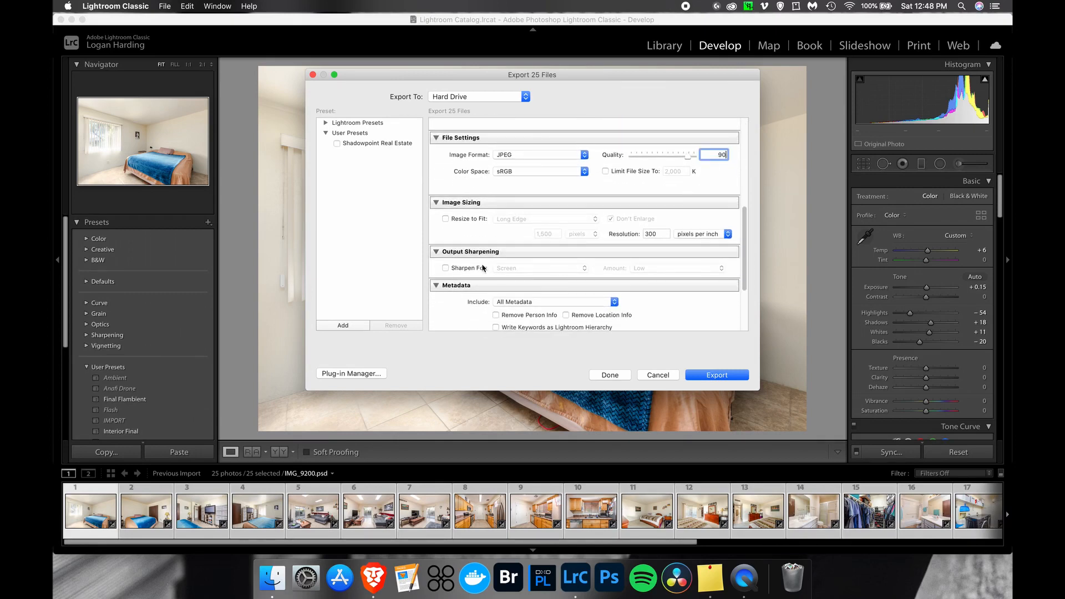
Enable Resize to Fit on the long edge and output sharpening, and export all the selected photos.
left_click(470, 220)
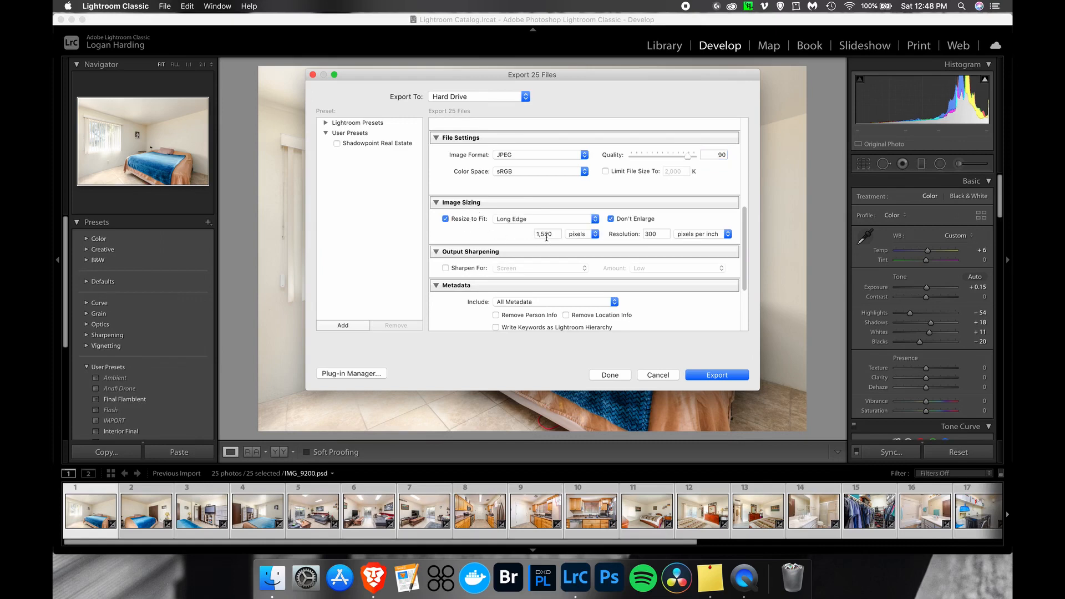
left_click(458, 269)
left_click(733, 377)
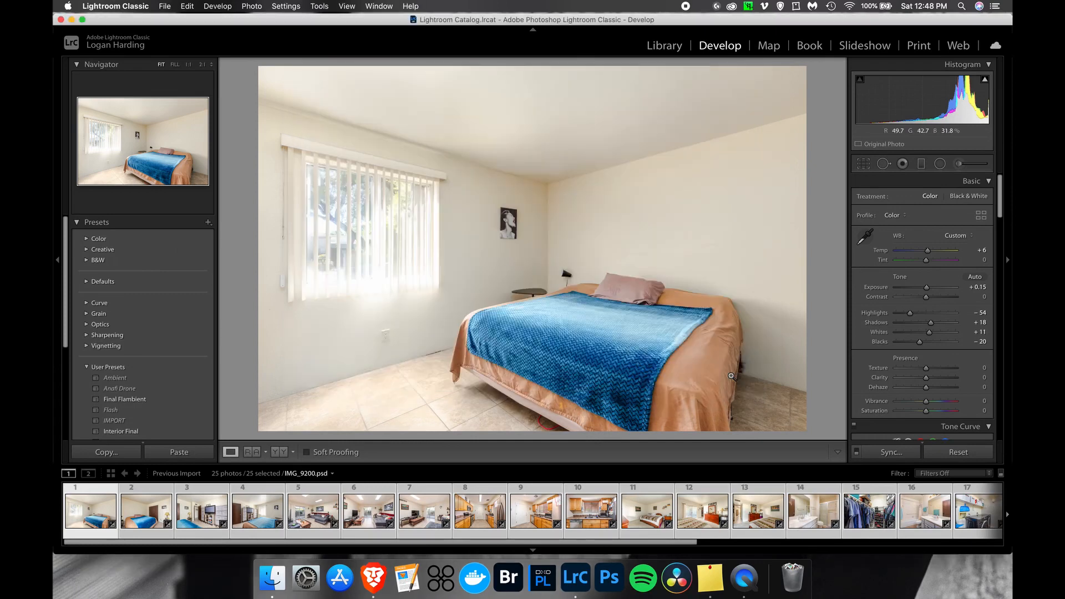